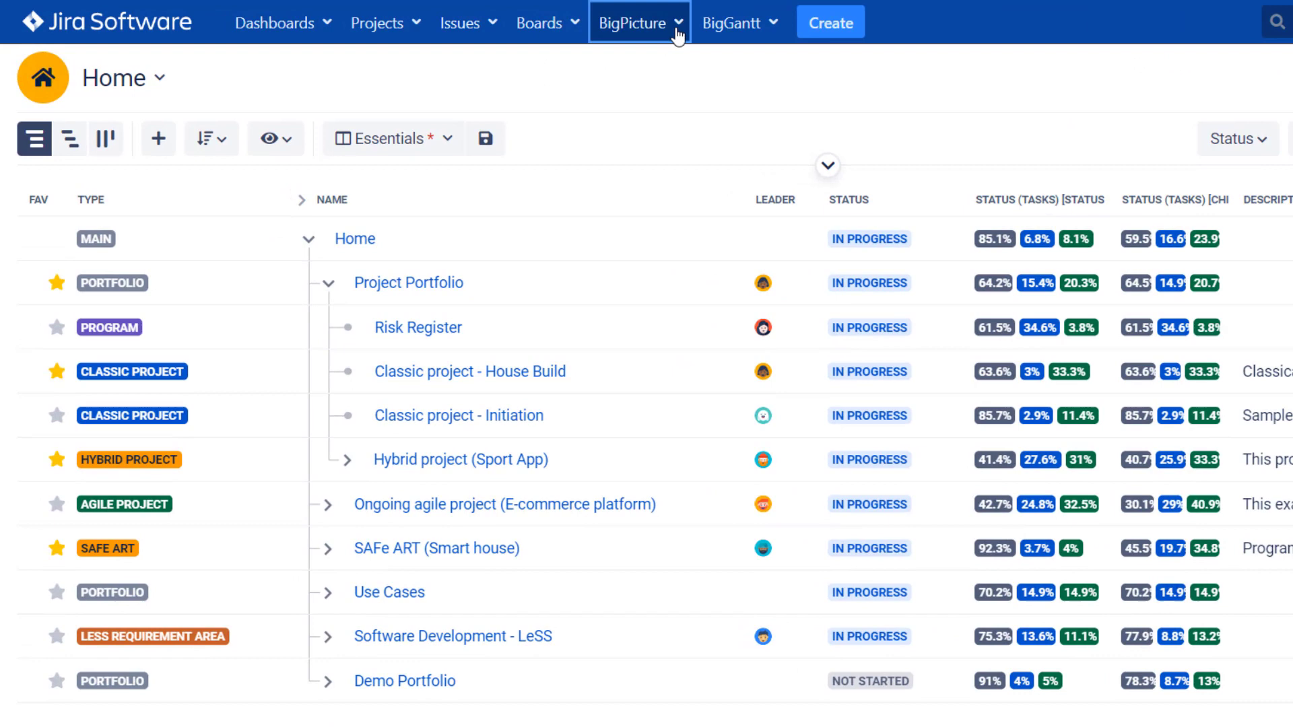
Open the BigPicture Home overview.
{"action": "left_click", "coordinate": [677, 34]}
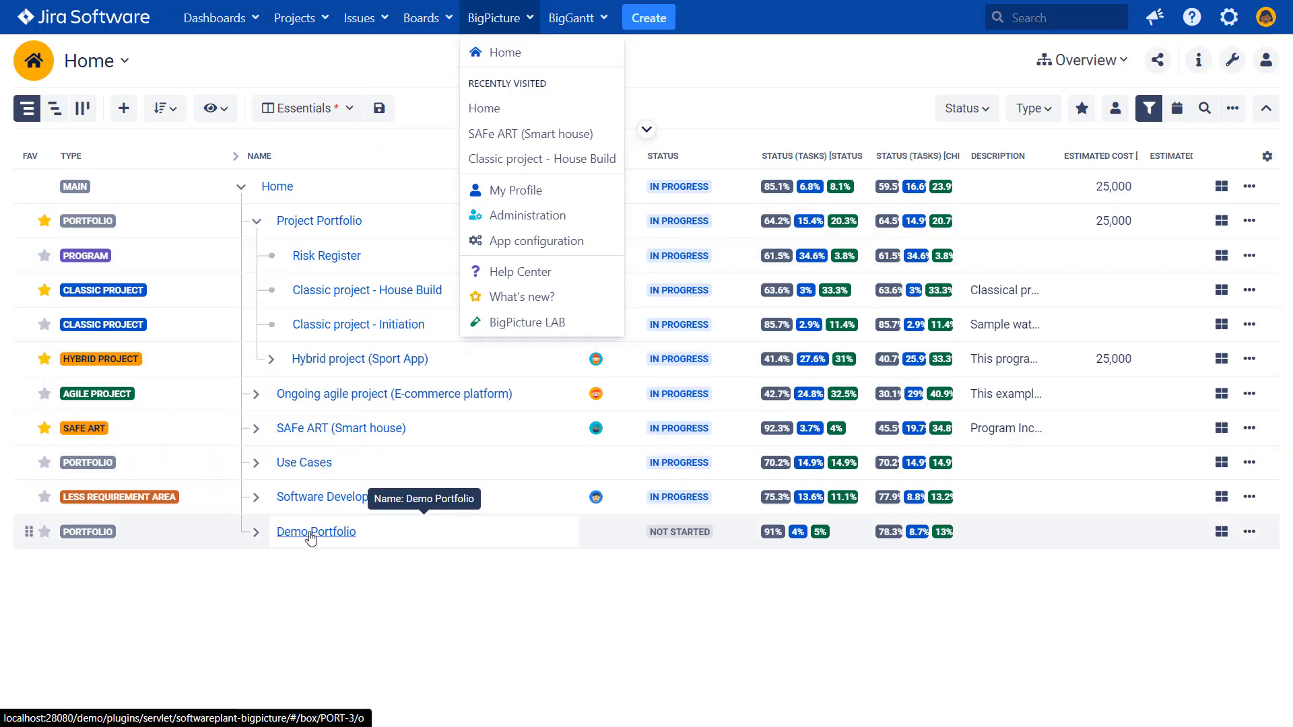
{"action": "left_click", "coordinate": [502, 19]}
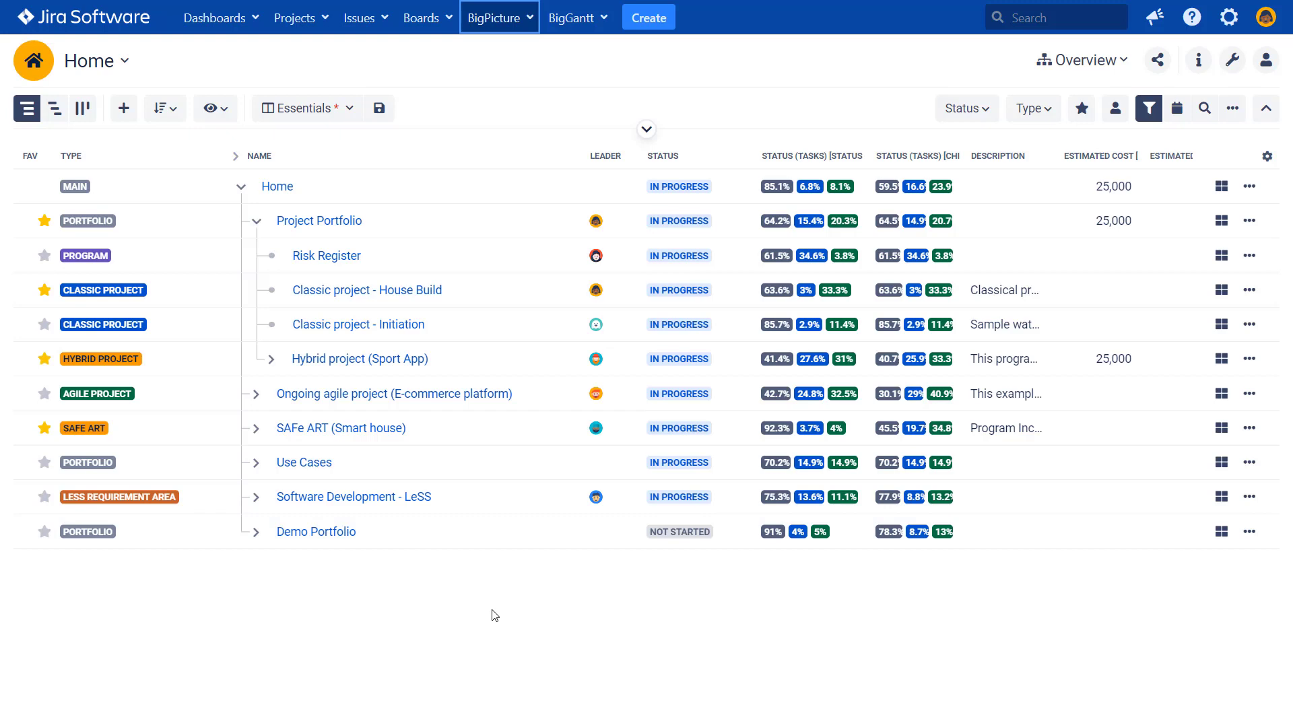
{"action": "left_click", "coordinate": [482, 20]}
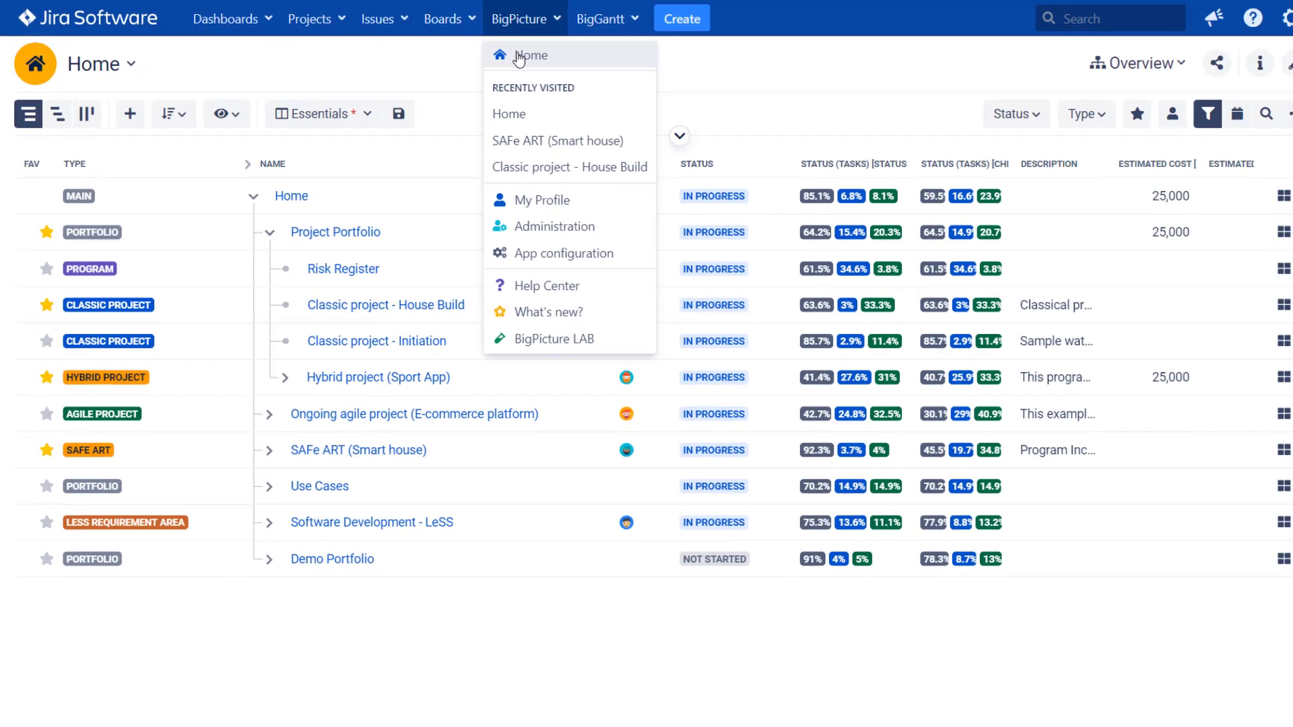
{"action": "left_click", "coordinate": [519, 57]}
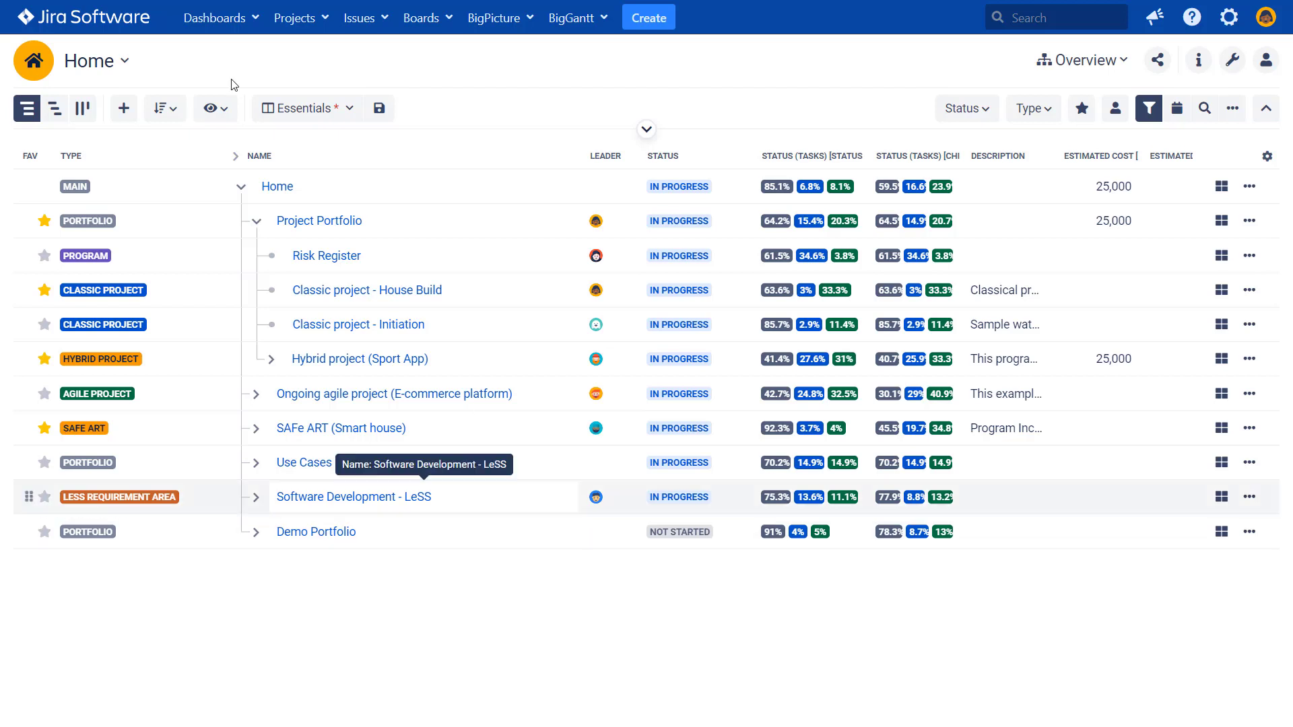
Examine the Home hierarchy by collapsing and re-expanding Home, Project Portfolio and the stages of Hybrid project (Sport App).
{"action": "left_click", "coordinate": [240, 189]}
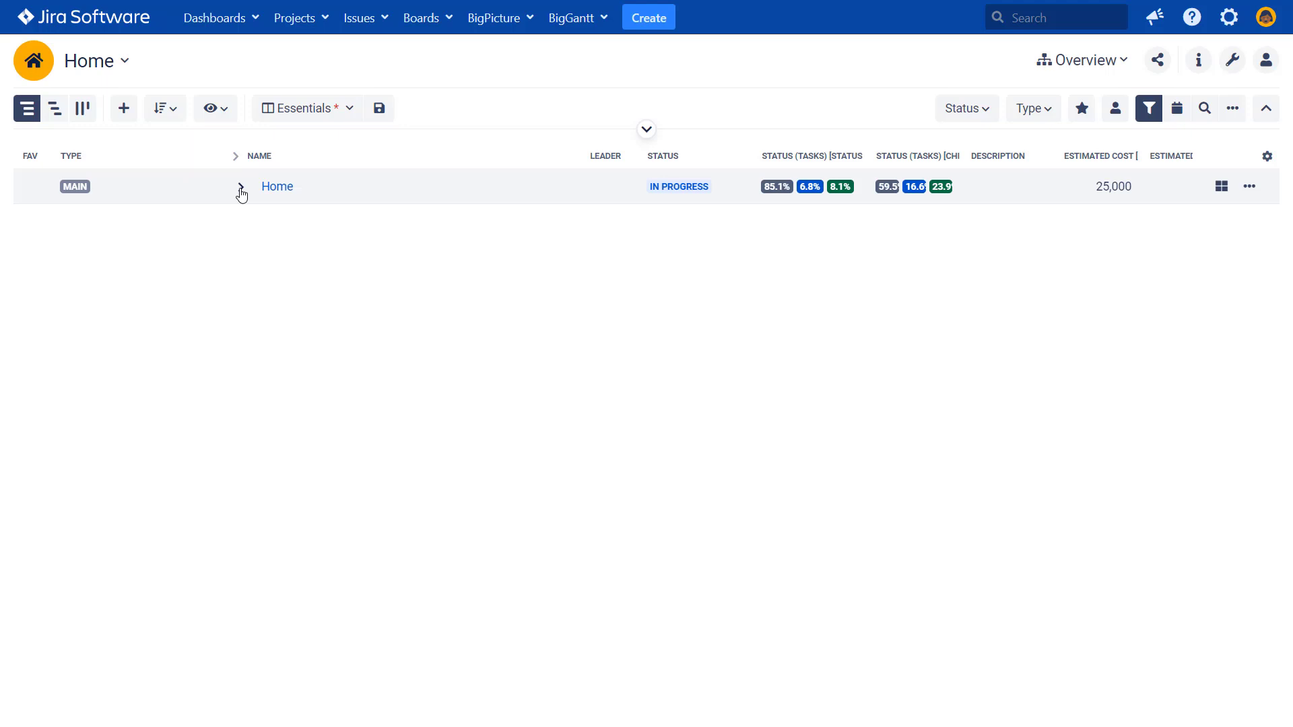
{"action": "left_click", "coordinate": [240, 188]}
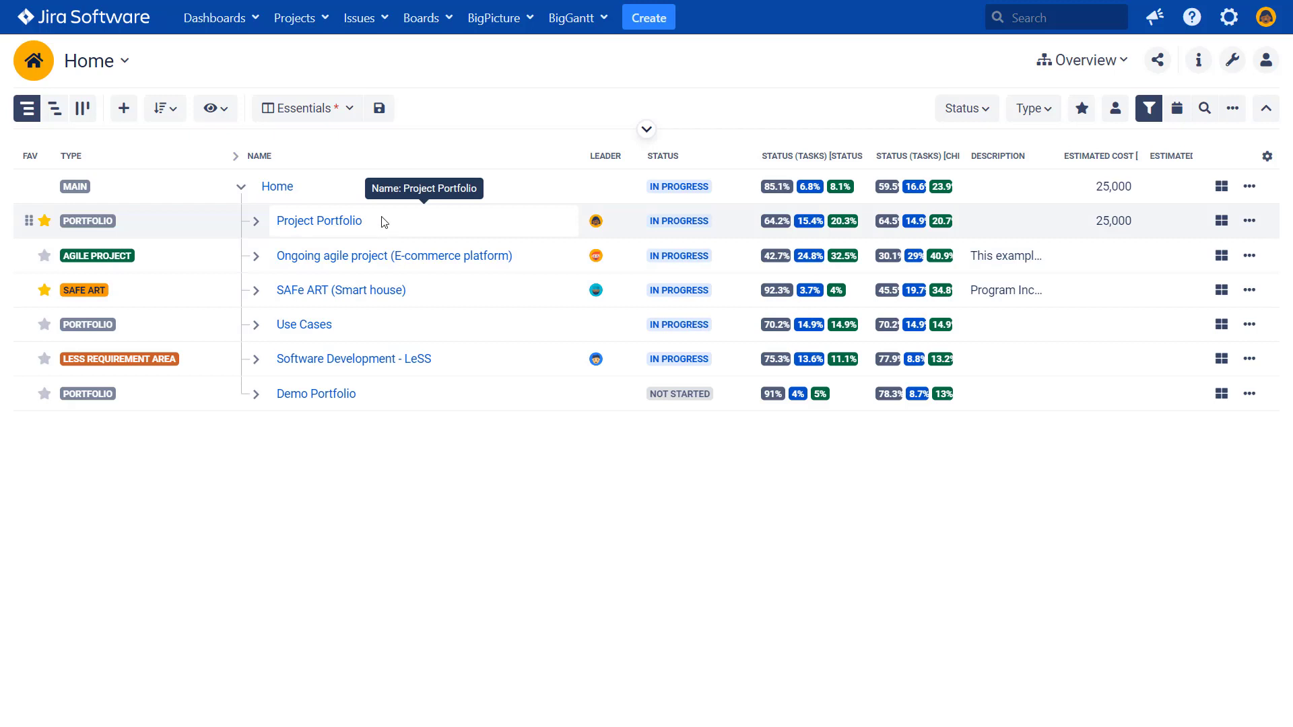
{"action": "left_click", "coordinate": [257, 222]}
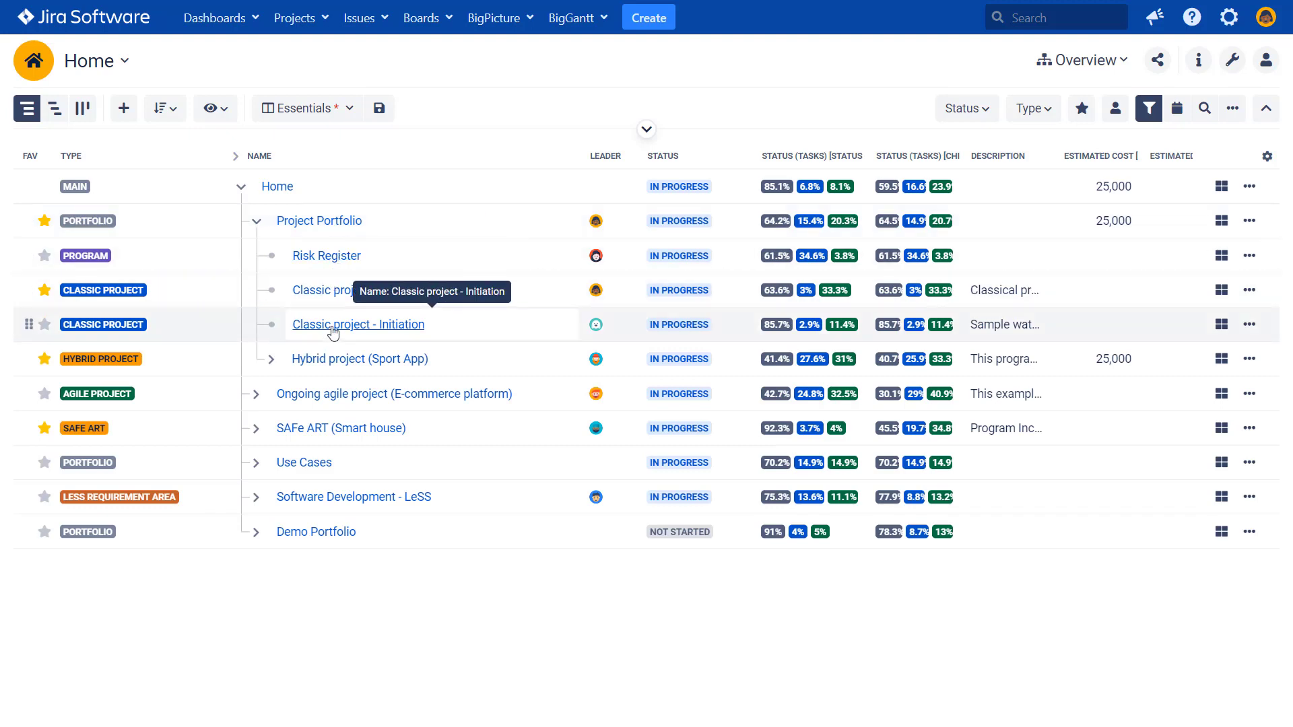
{"action": "left_click", "coordinate": [270, 359]}
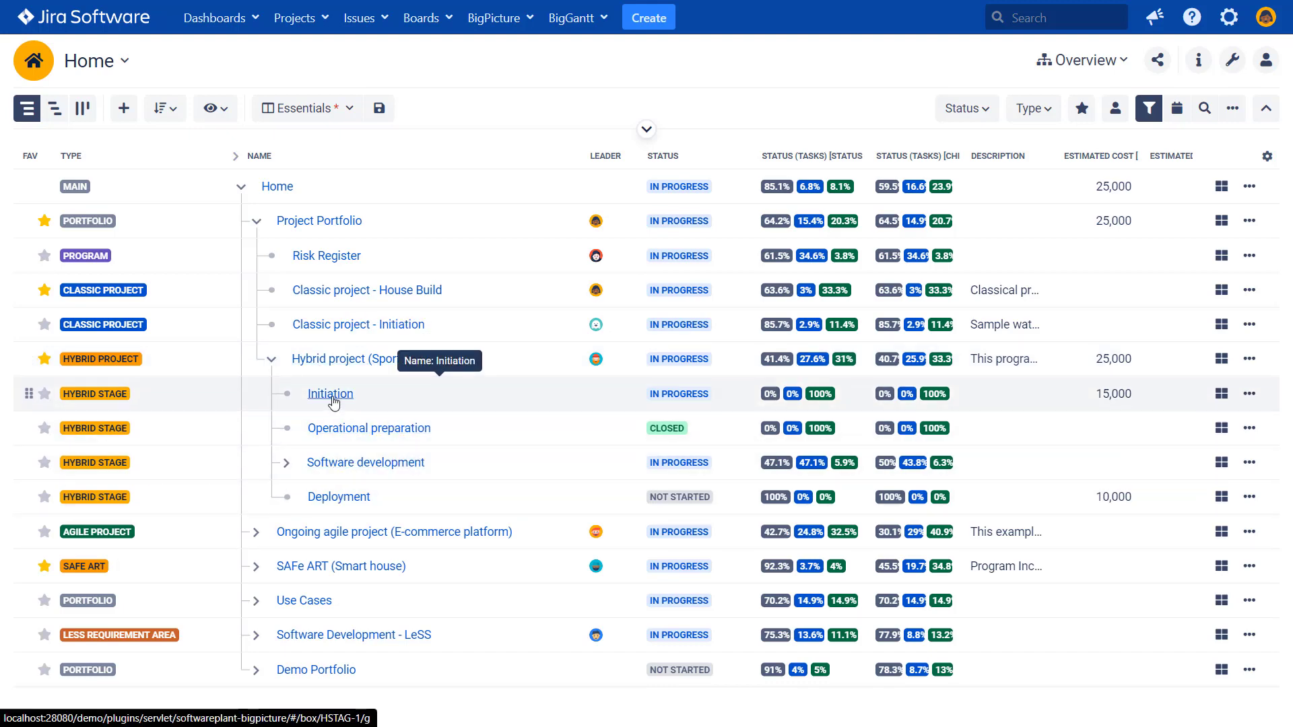
{"action": "left_click", "coordinate": [273, 361]}
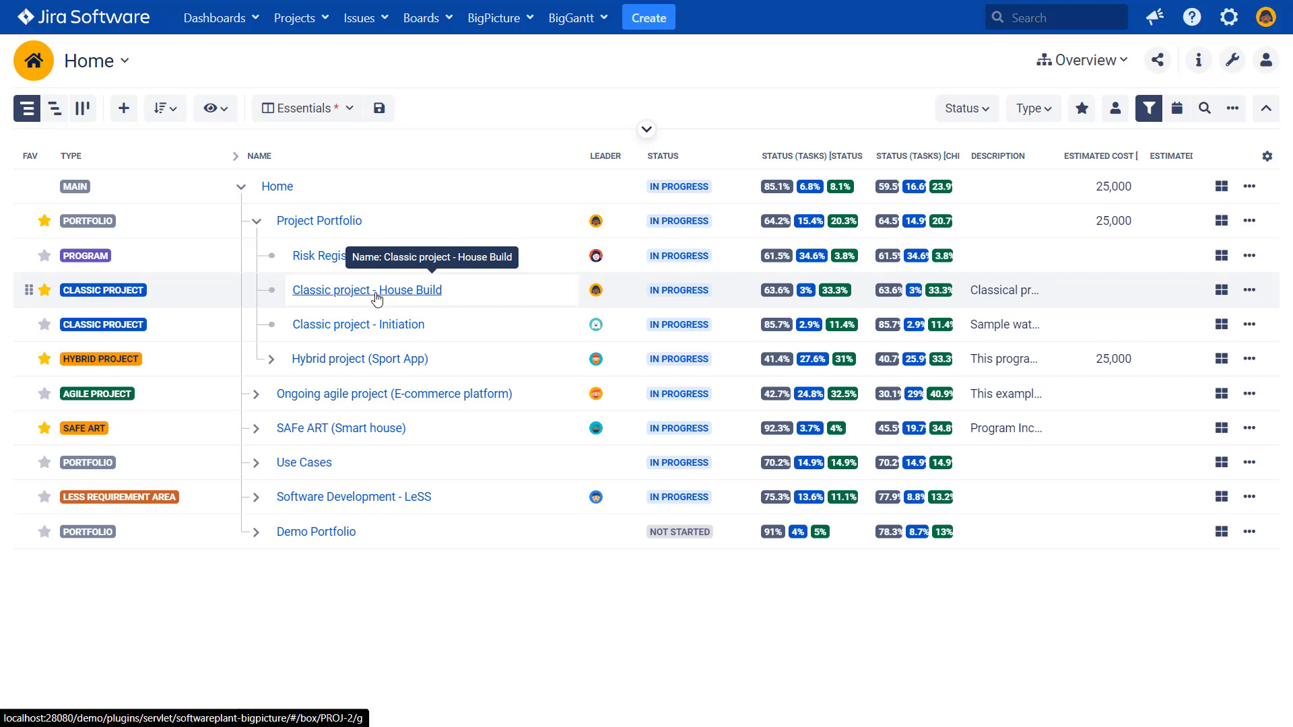
{"action": "left_click", "coordinate": [296, 18]}
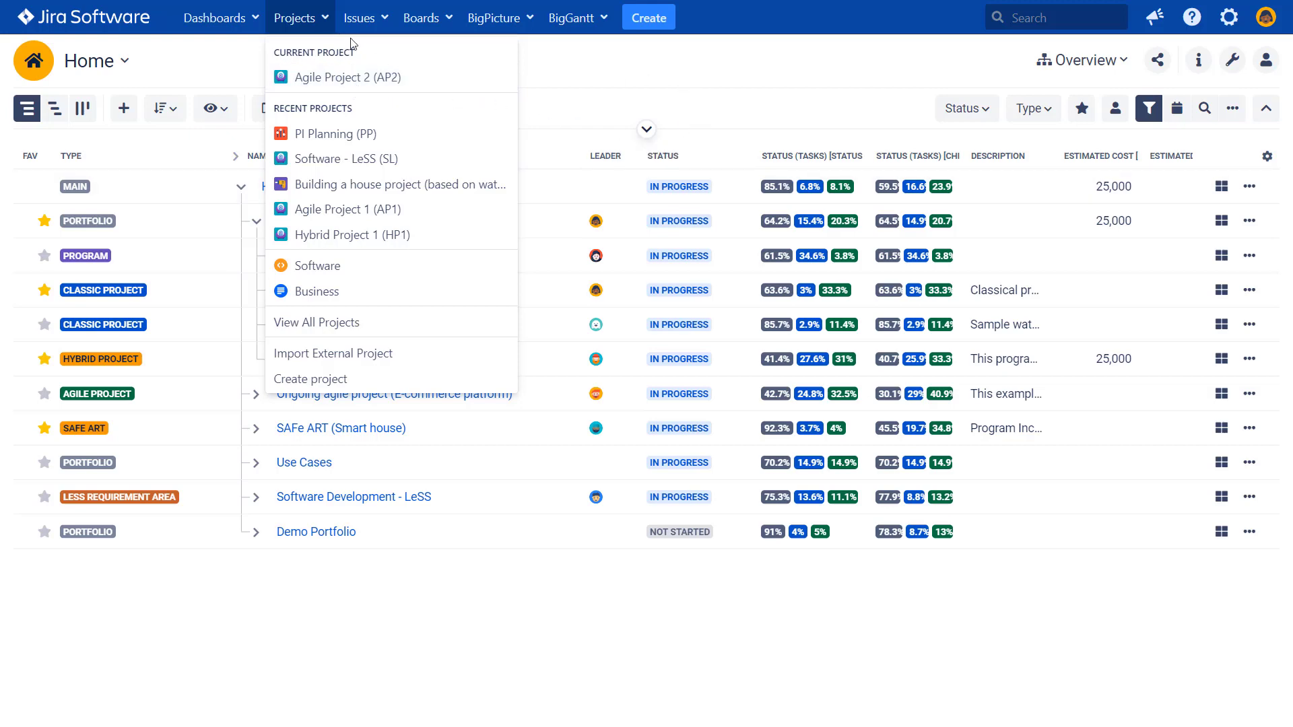
{"action": "left_click", "coordinate": [326, 21]}
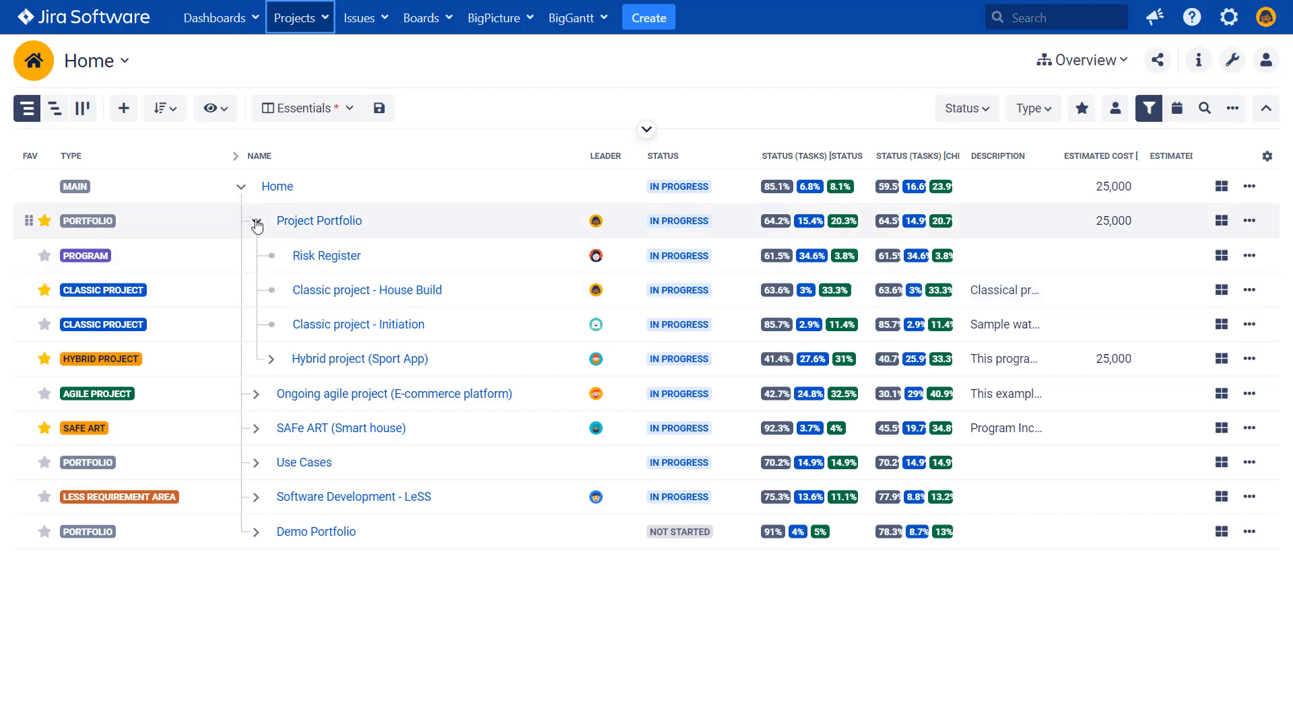
{"action": "left_click_drag", "start_coordinate": [326, 362], "coordinate": [586, 265]}
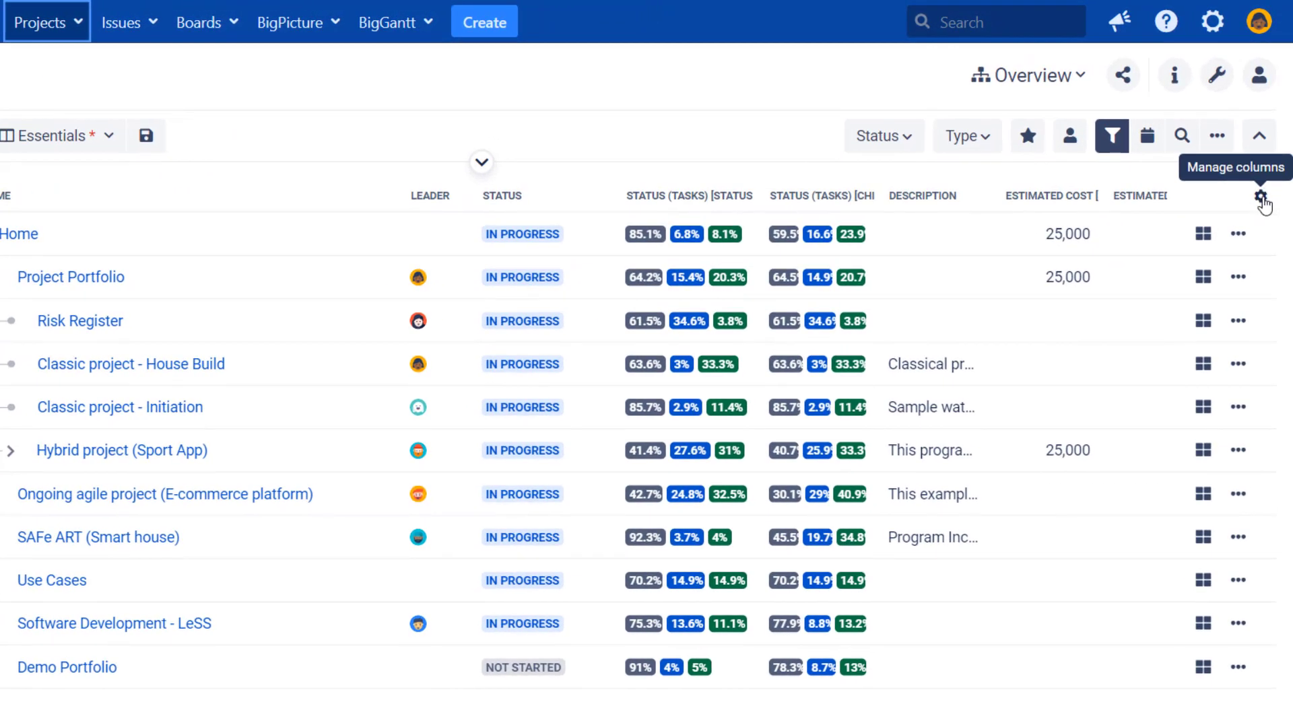
Add the Original Estimate (Tasks) column to the Home overview table.
{"action": "left_click", "coordinate": [1261, 197]}
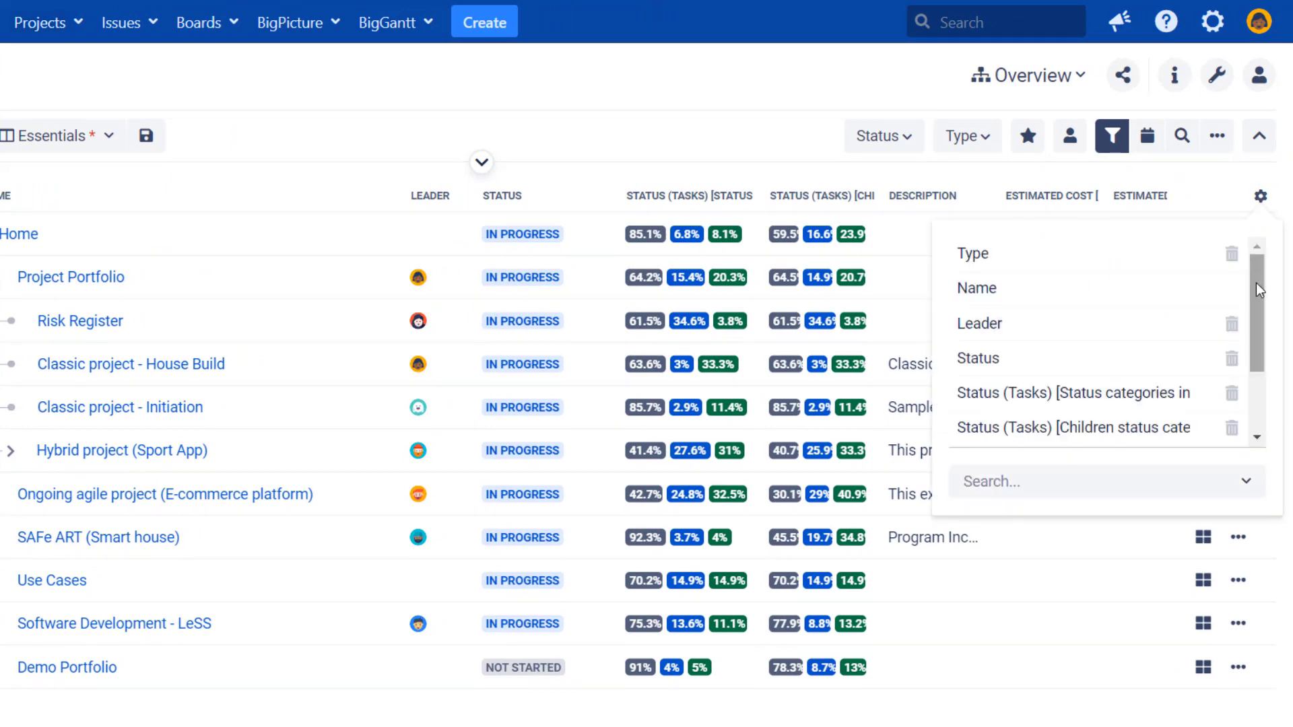
{"action": "left_click_drag", "start_coordinate": [1255, 283], "coordinate": [1267, 367]}
{"action": "left_click", "coordinate": [1127, 481]}
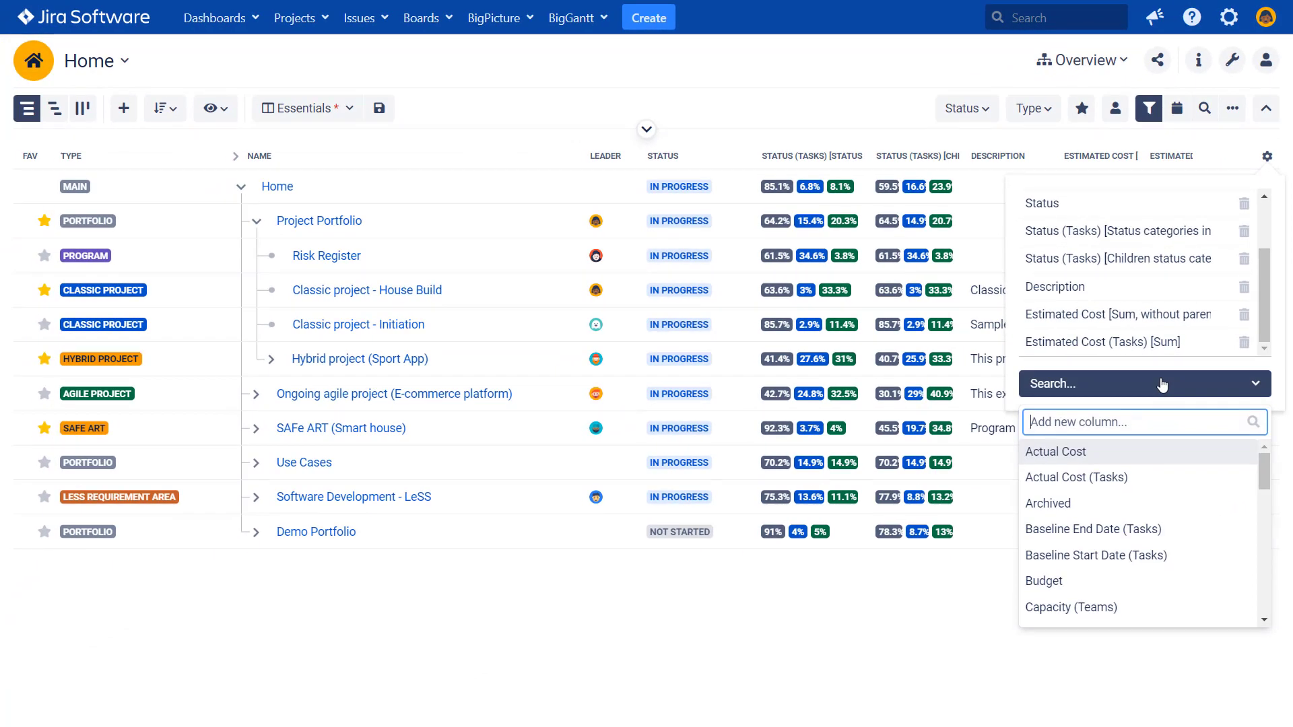
{"action": "type", "text": "est"}
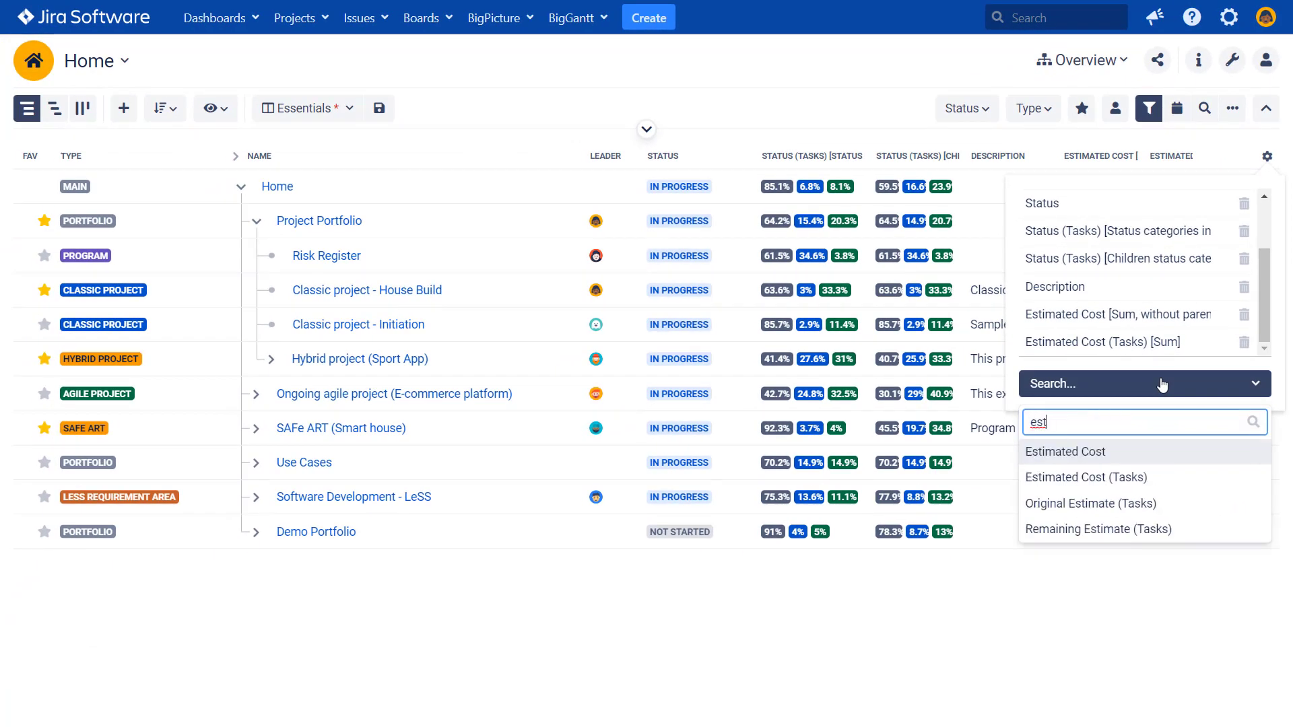
{"action": "left_click", "coordinate": [1153, 507]}
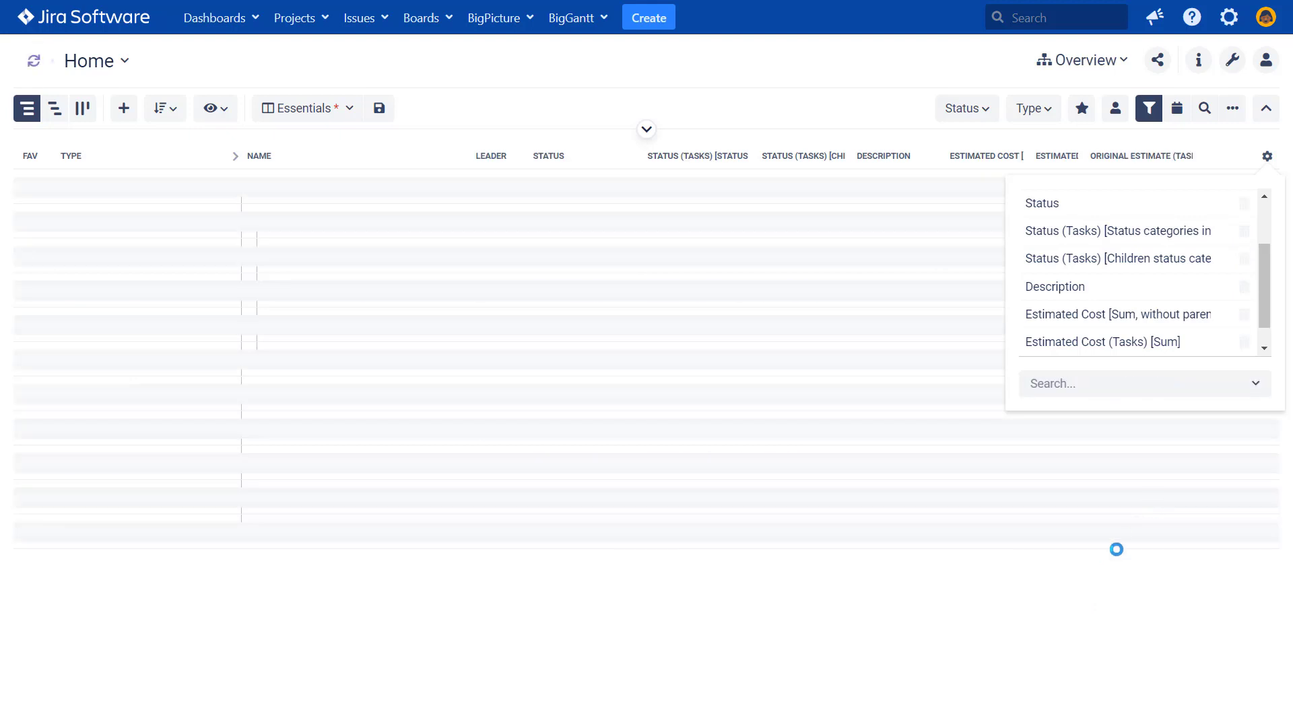
{"action": "left_click", "coordinate": [1079, 583]}
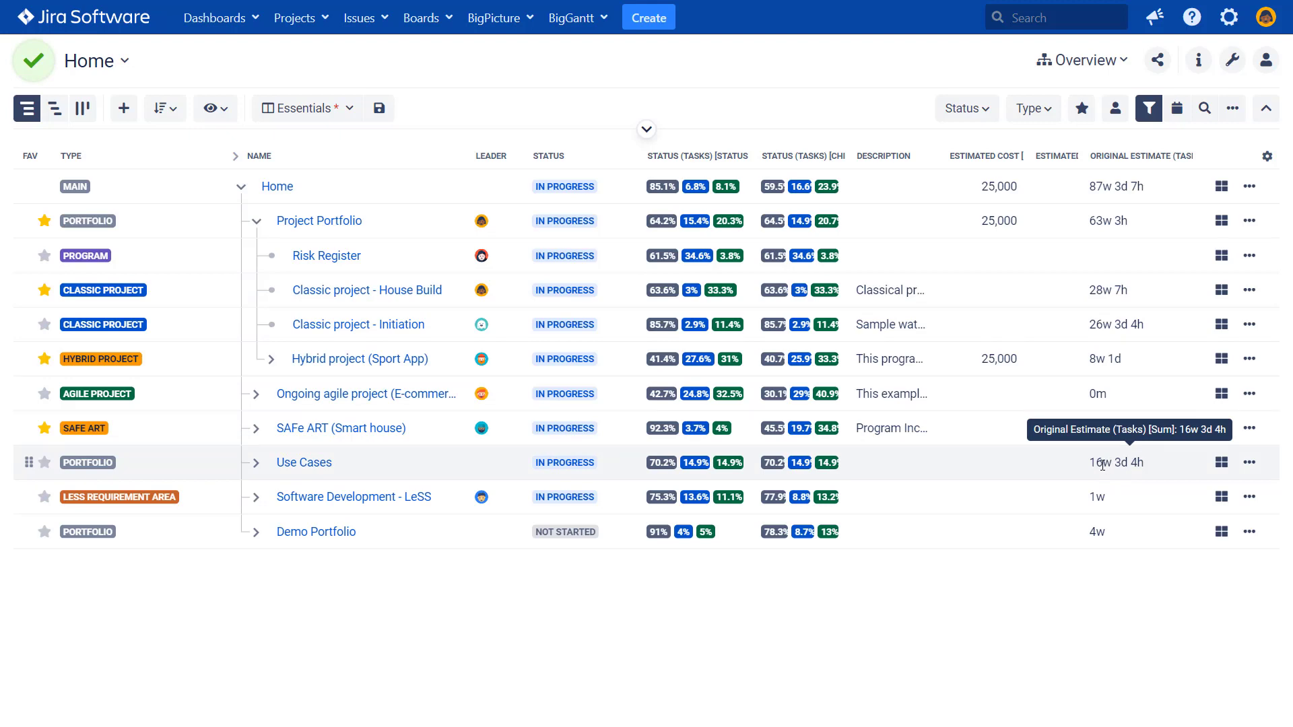
Add the Time Spent (Tasks) column to the Home overview table.
{"action": "left_click", "coordinate": [1268, 158]}
{"action": "left_click", "coordinate": [1089, 388]}
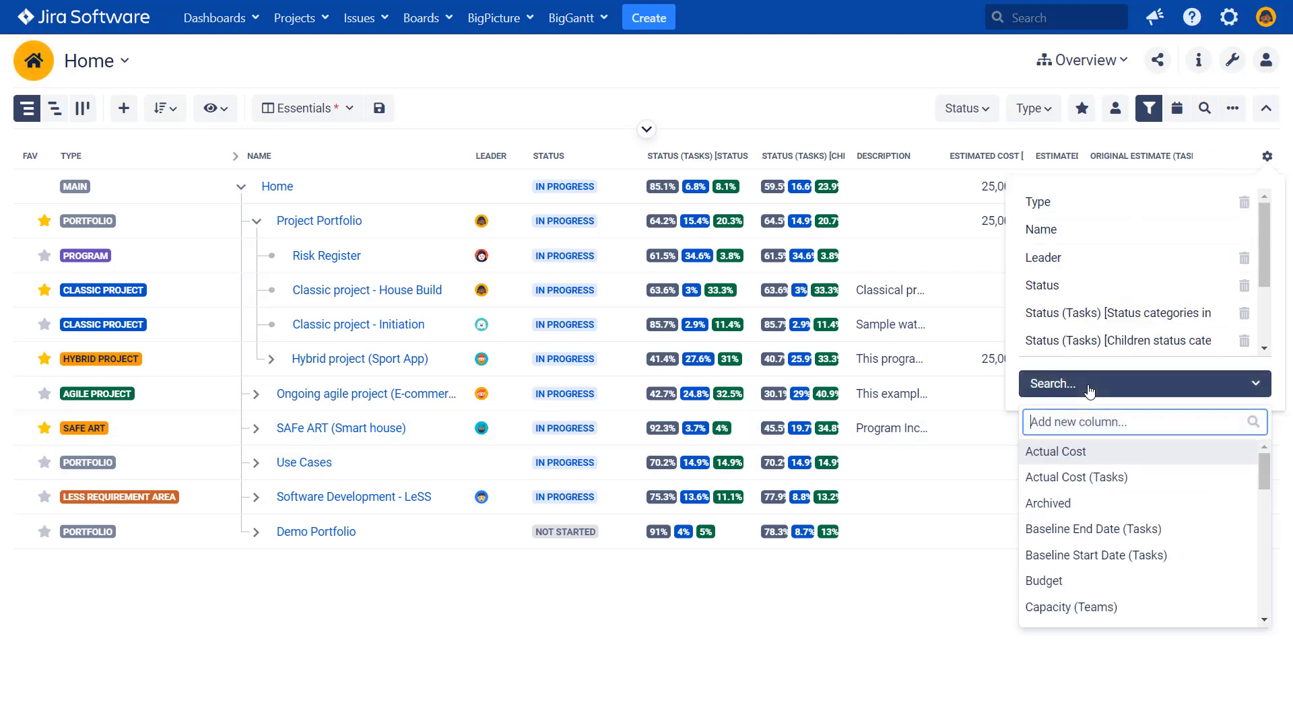
{"action": "type", "text": "tim"}
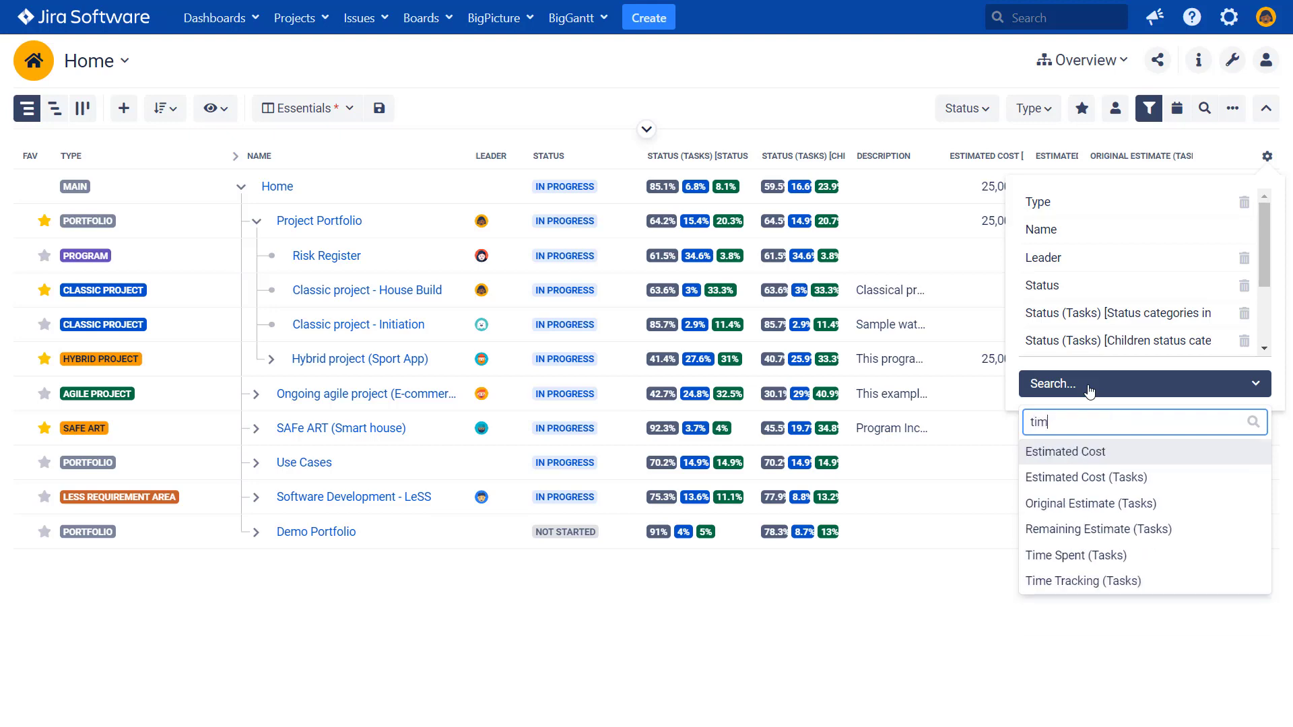
{"action": "type", "text": "e"}
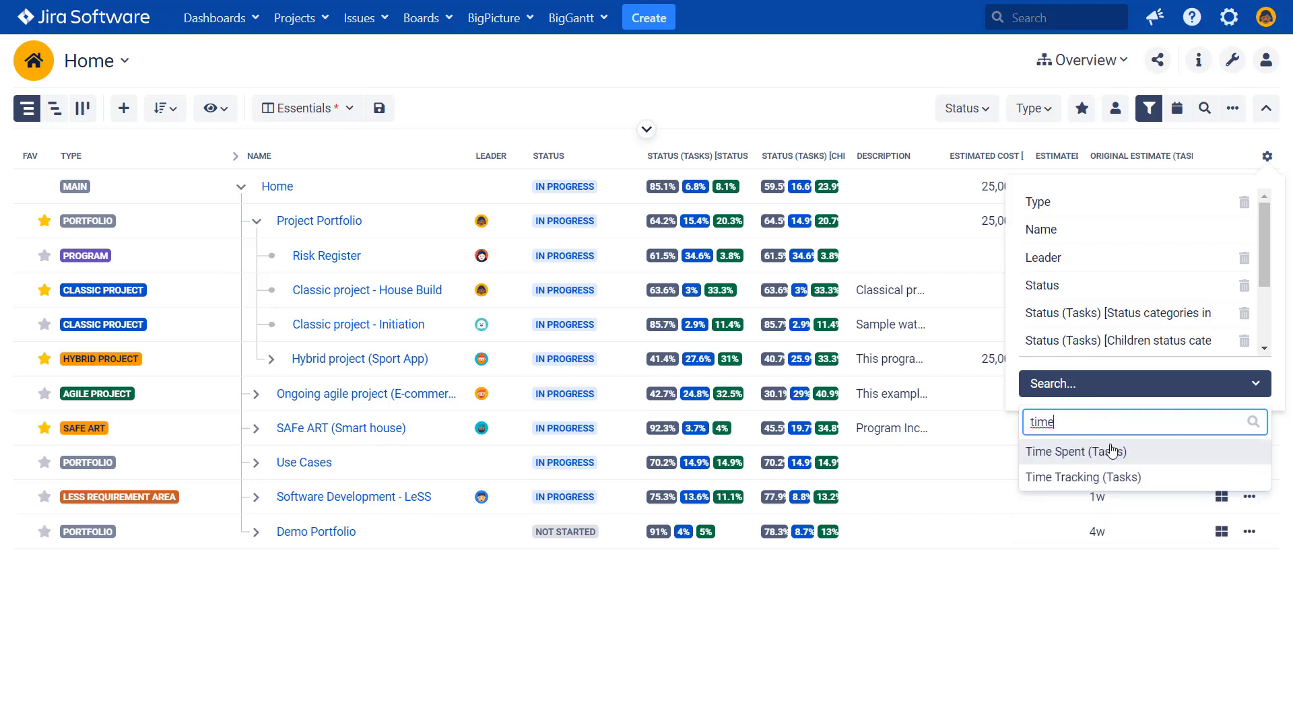
{"action": "left_click", "coordinate": [1110, 449]}
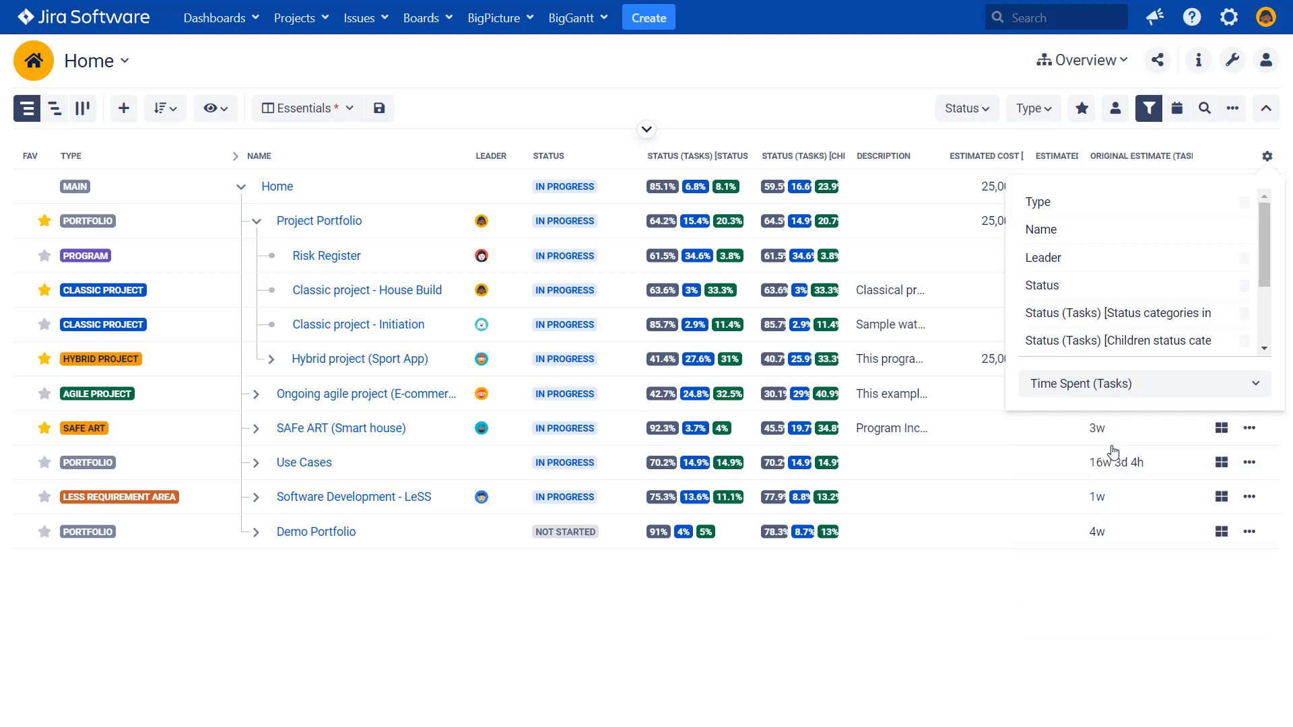
{"action": "left_click", "coordinate": [1085, 663]}
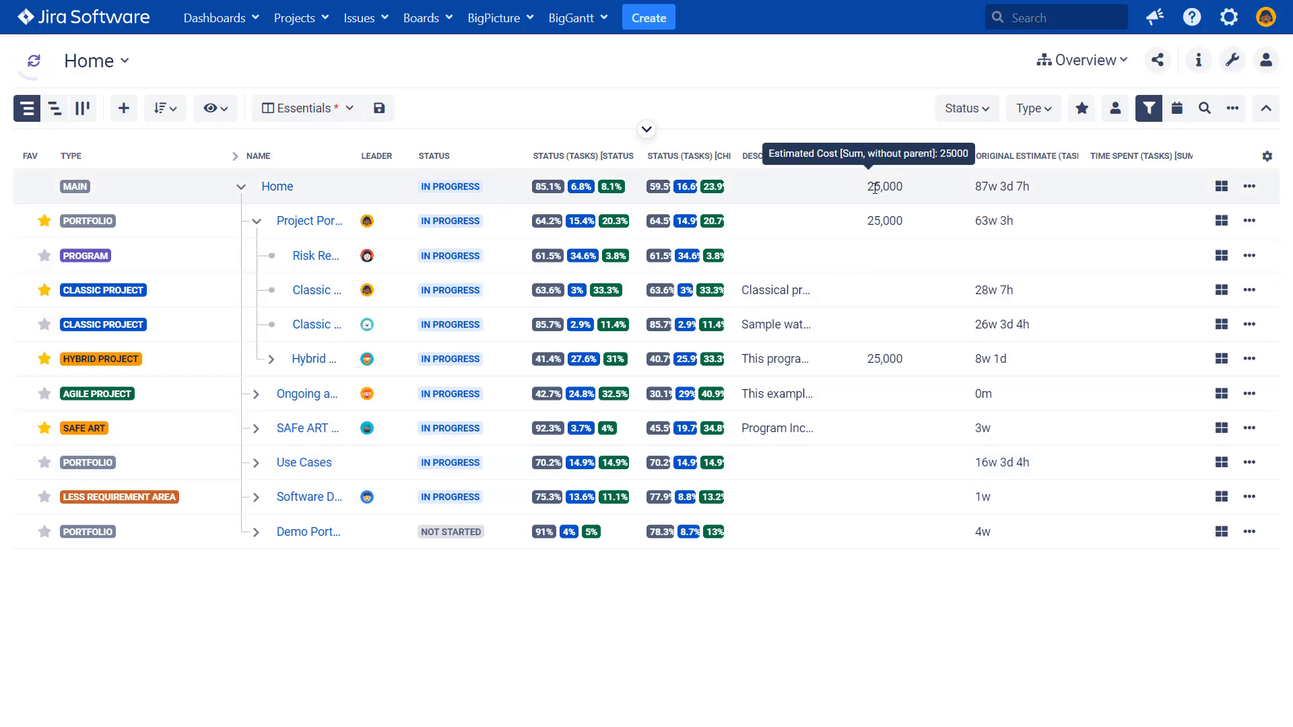
Remove the Time Spent (Tasks) and Original Estimate (Tasks) columns from the Home overview table.
{"action": "left_click", "coordinate": [1267, 157]}
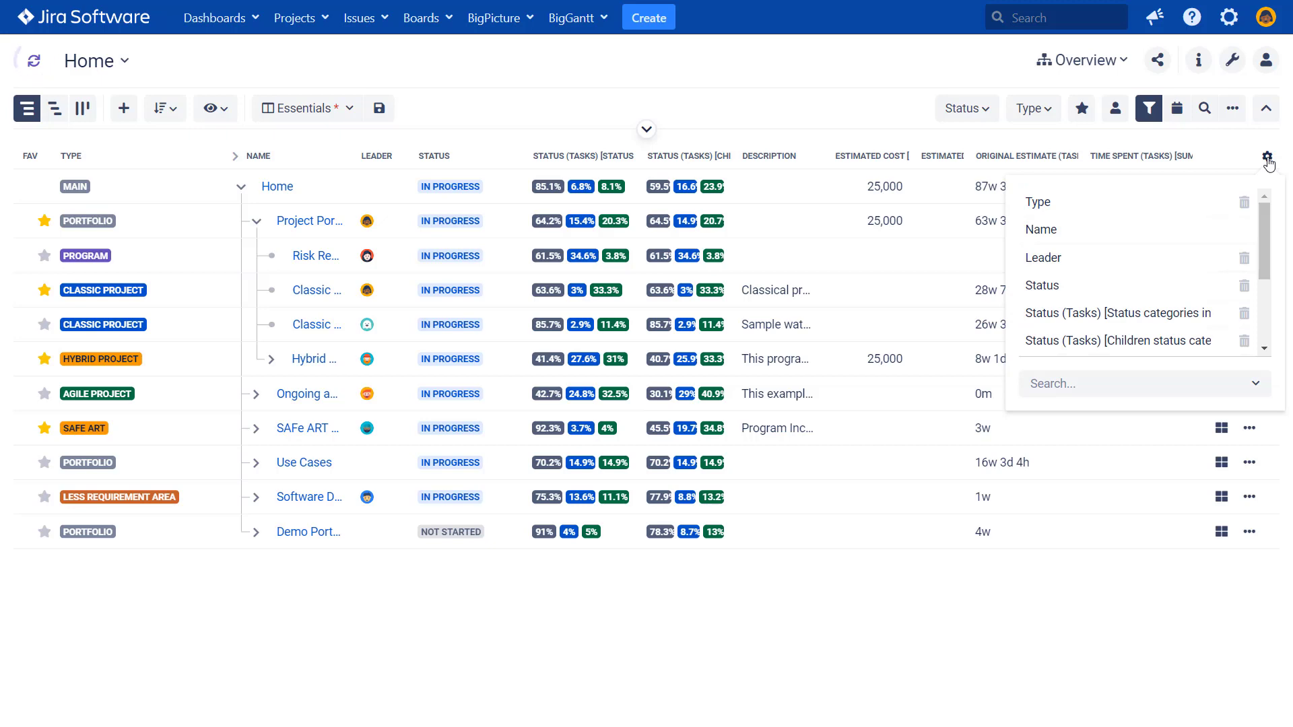
{"action": "left_click", "coordinate": [598, 587]}
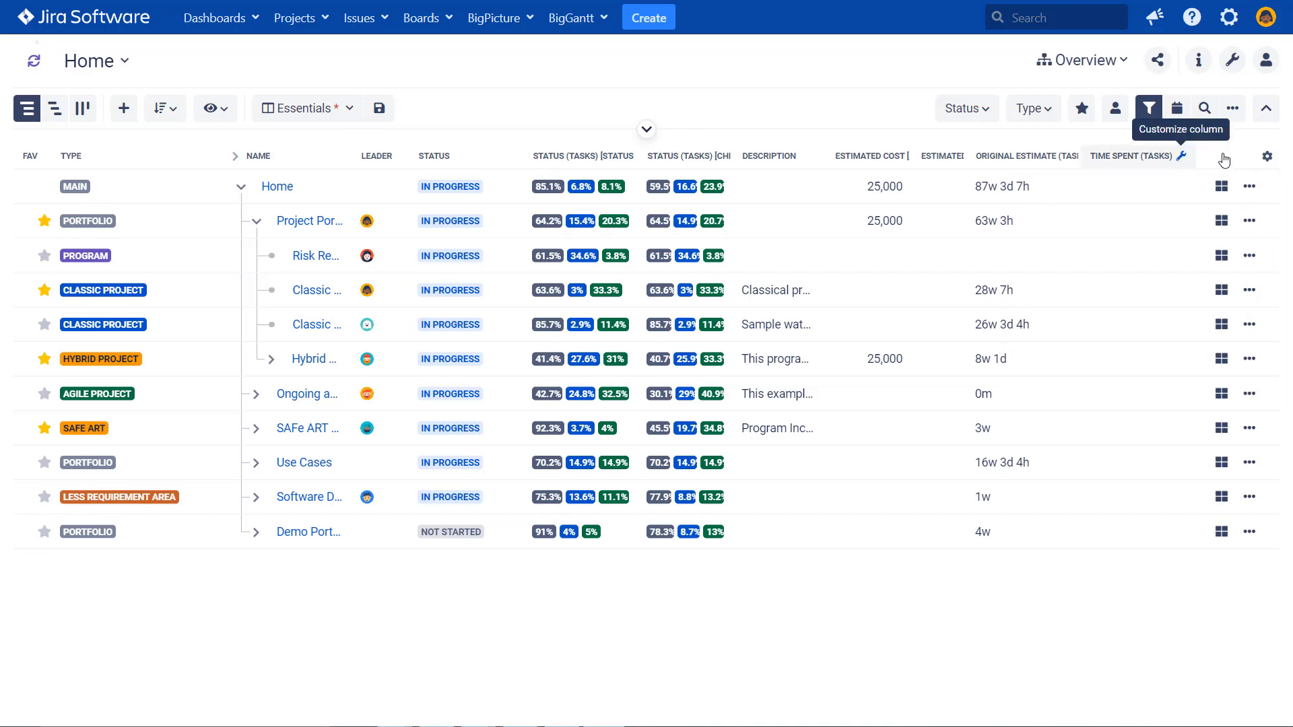
{"action": "left_click", "coordinate": [1267, 157]}
{"action": "scroll", "coordinate": [1248, 344], "scroll_direction": "down", "scroll_amount": 3}
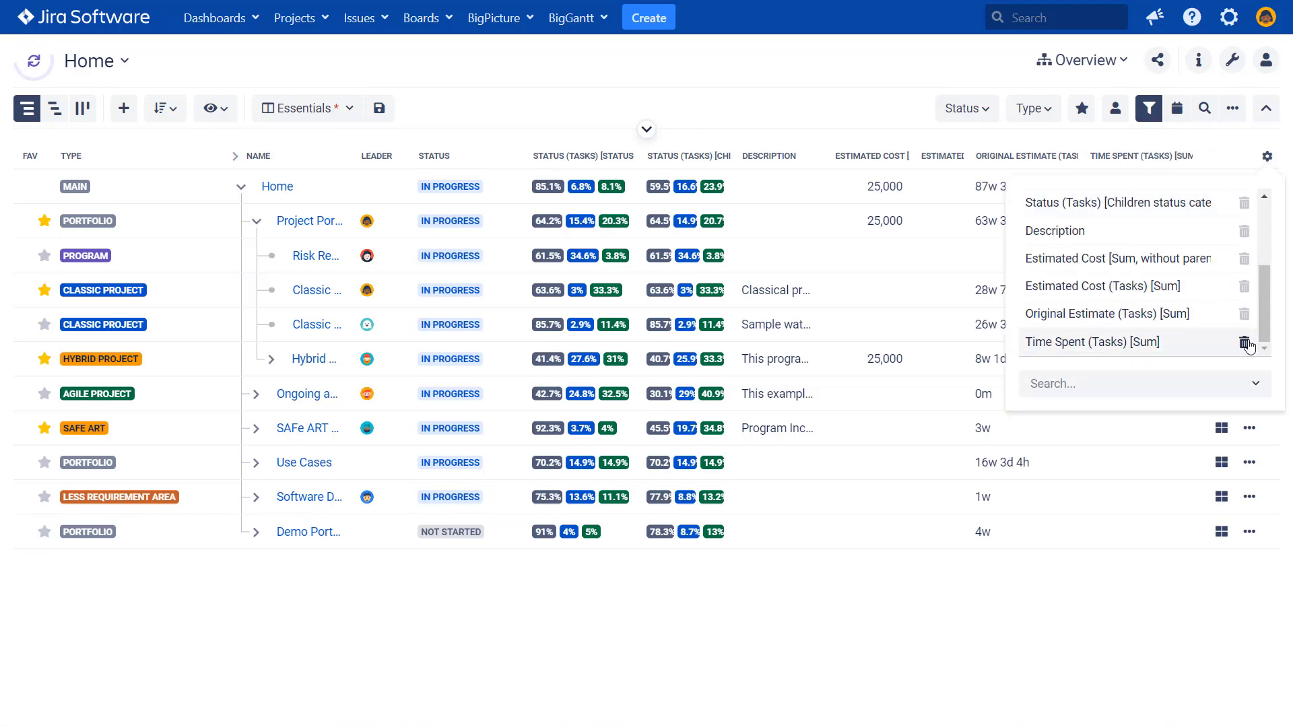
{"action": "left_click", "coordinate": [1245, 343]}
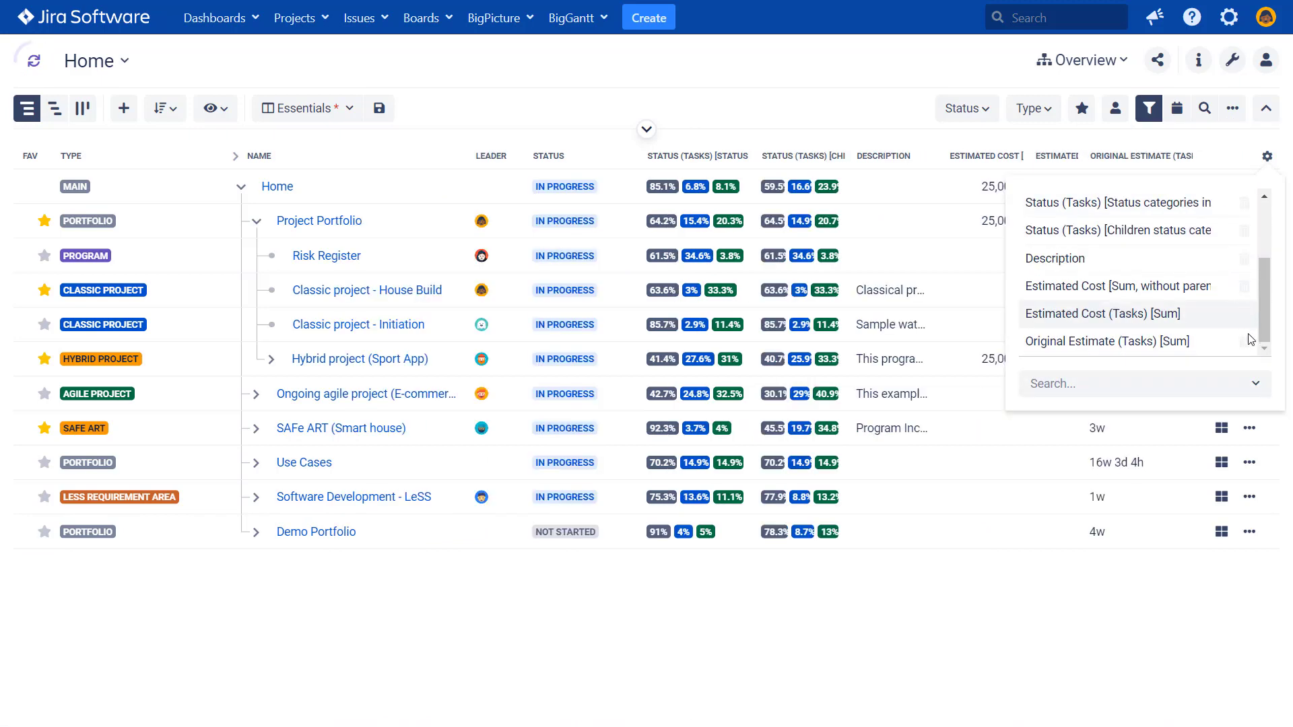
{"action": "left_click", "coordinate": [1245, 342]}
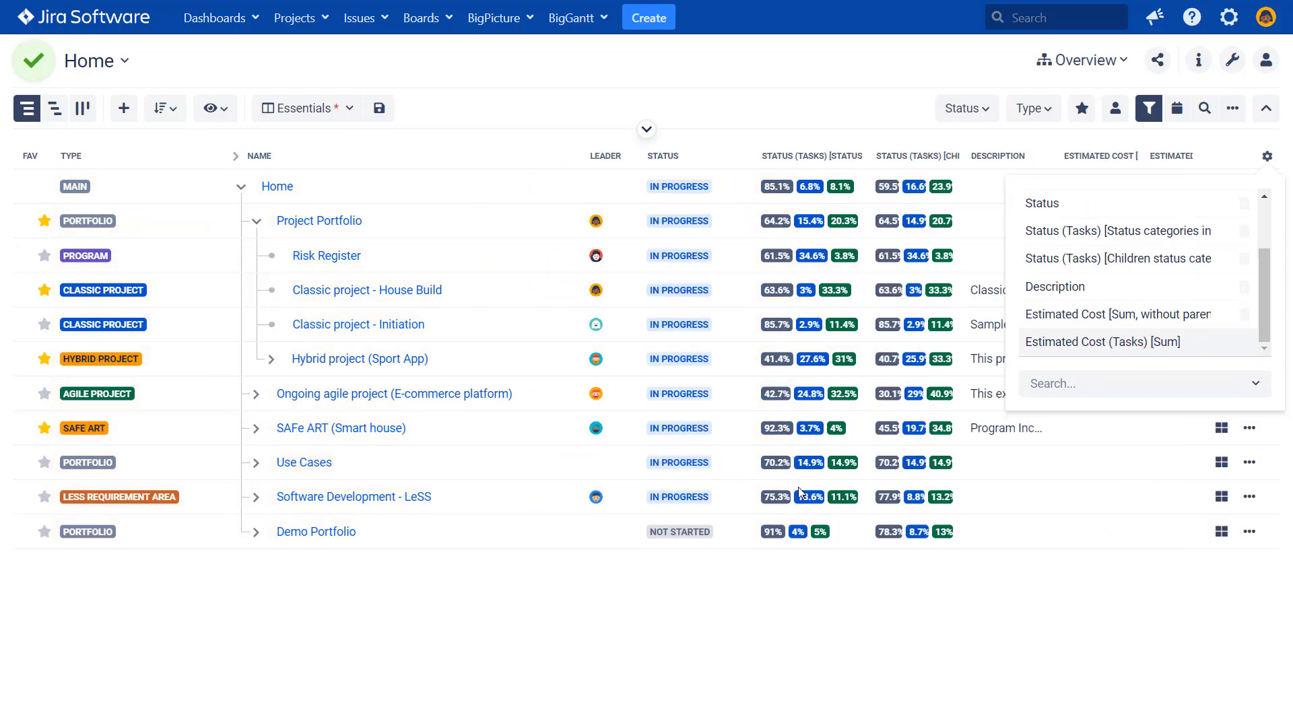
{"action": "left_click", "coordinate": [640, 644]}
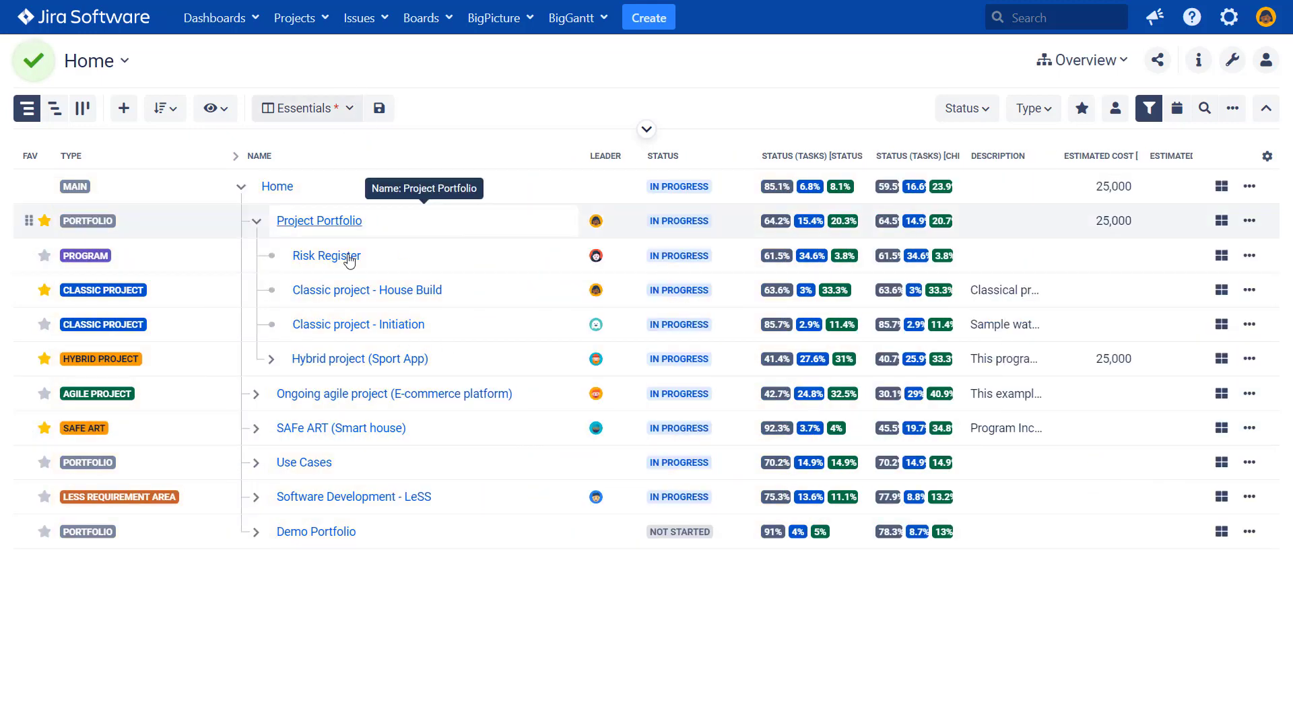
Open Classic project - House Build, widen its Gantt timeline area and view the list of available modules.
{"action": "left_click", "coordinate": [357, 294]}
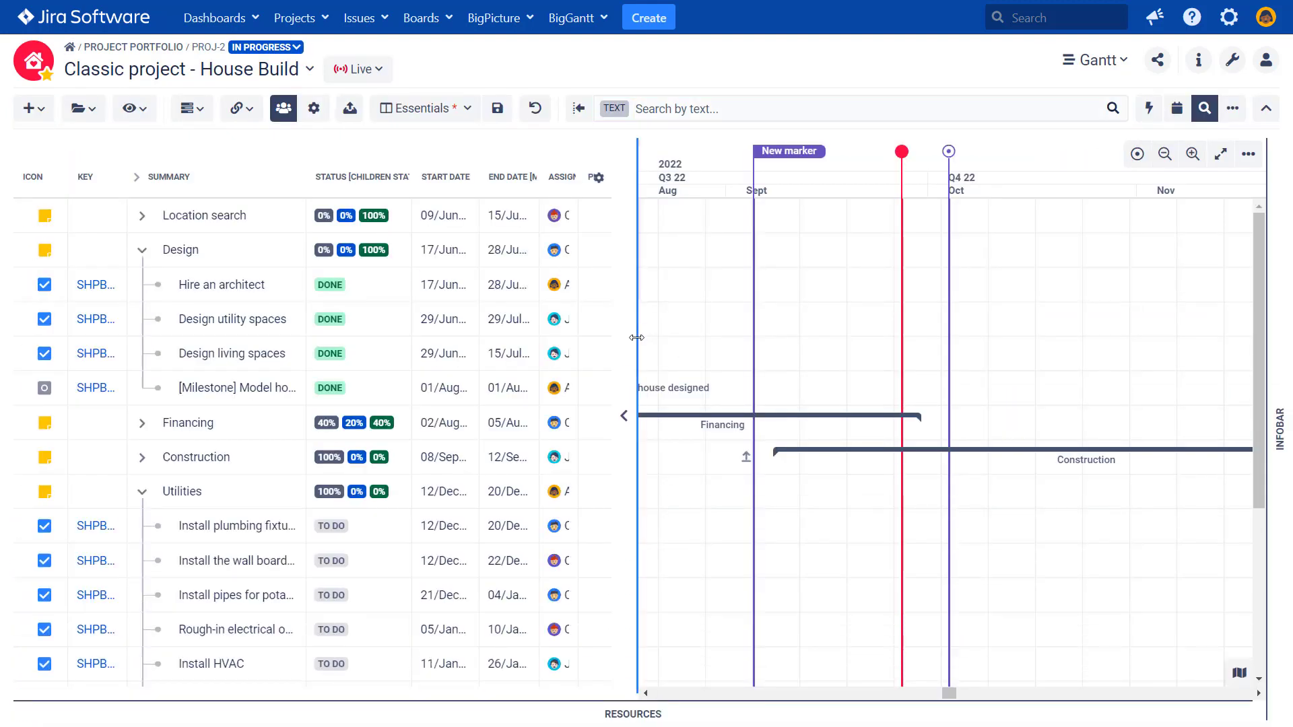
{"action": "left_click_drag", "start_coordinate": [637, 336], "coordinate": [559, 325]}
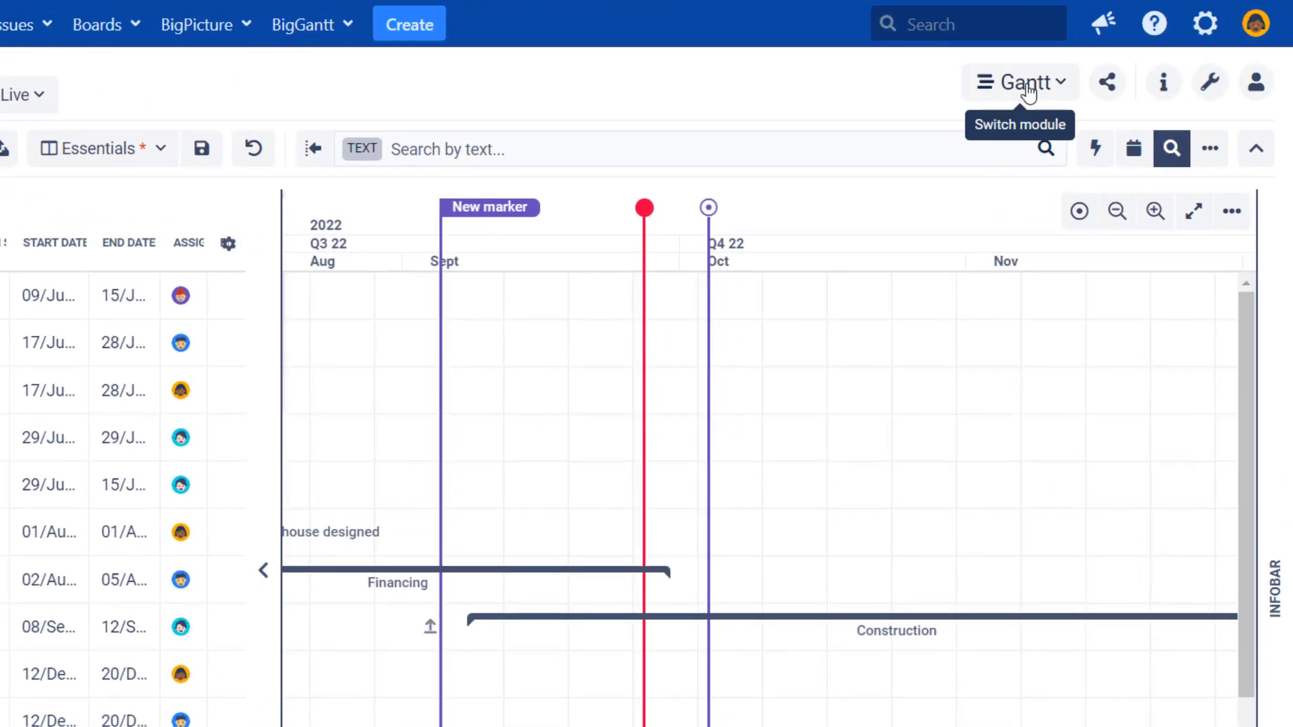
{"action": "left_click", "coordinate": [1119, 60]}
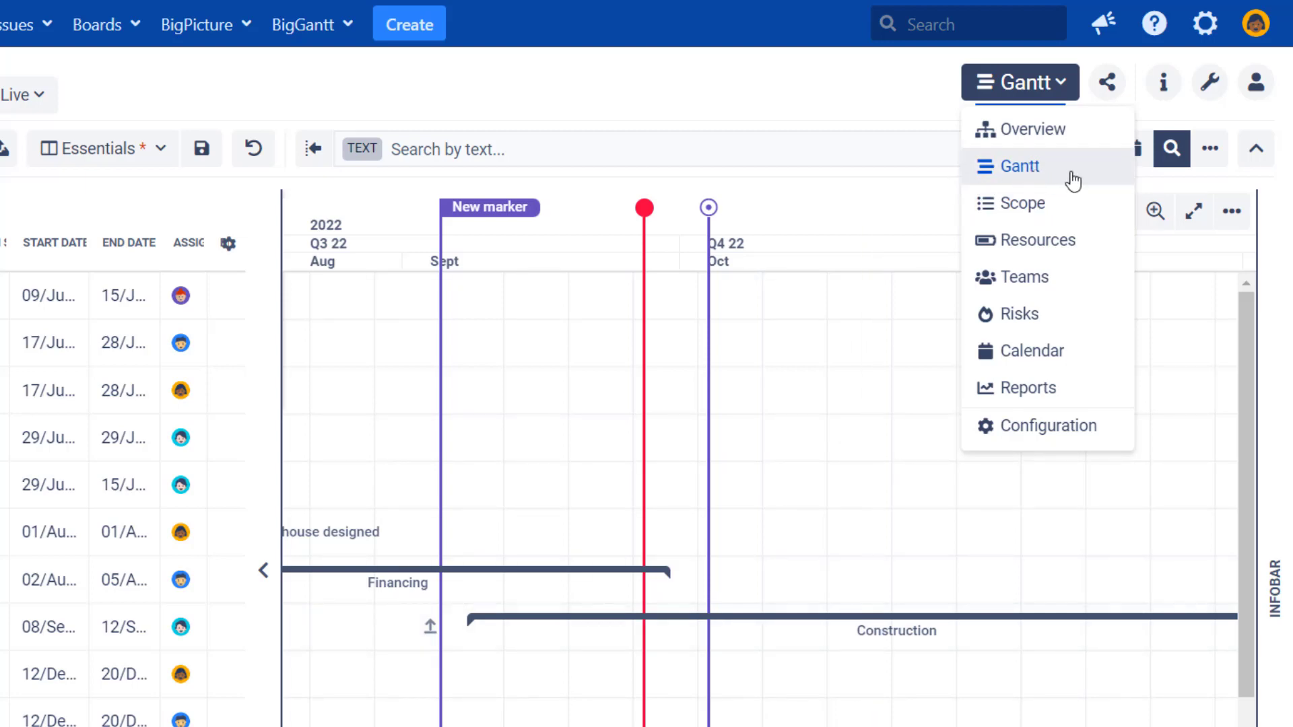
{"action": "left_click", "coordinate": [707, 97]}
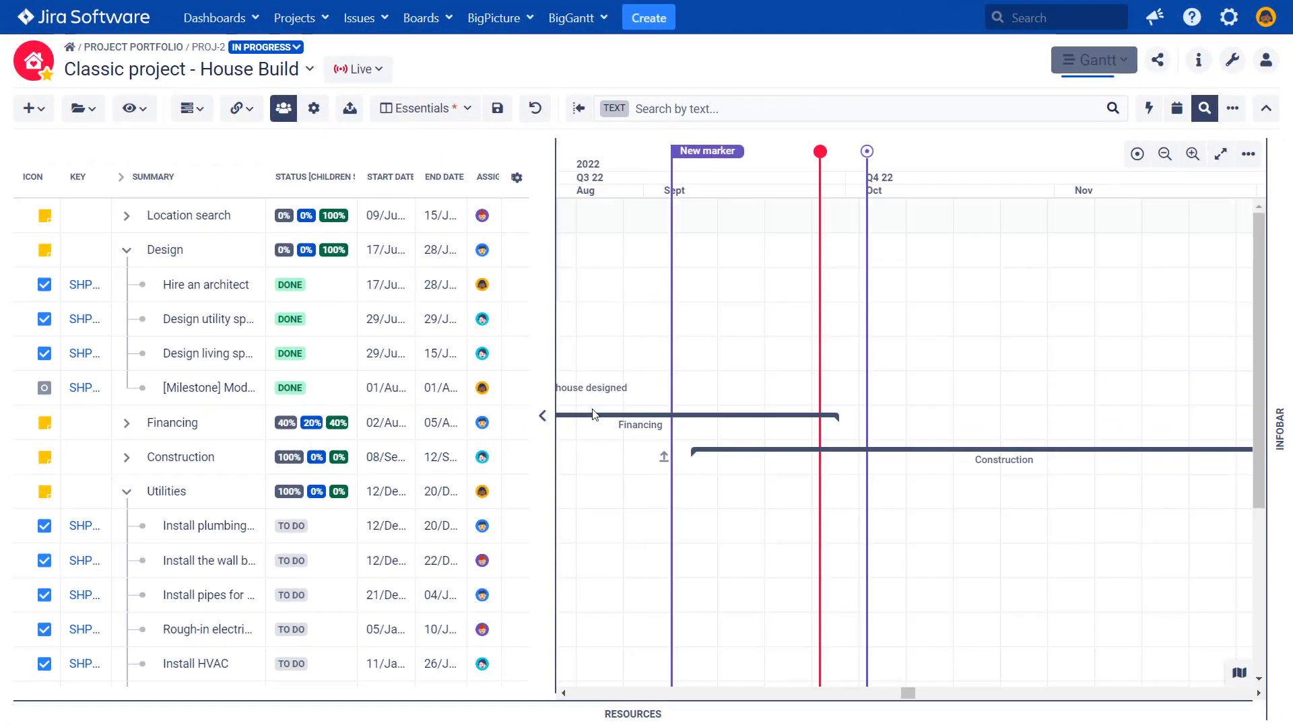
Examine the House Build schedule from June to August and the task list down to its last rows.
{"action": "left_click", "coordinate": [564, 694]}
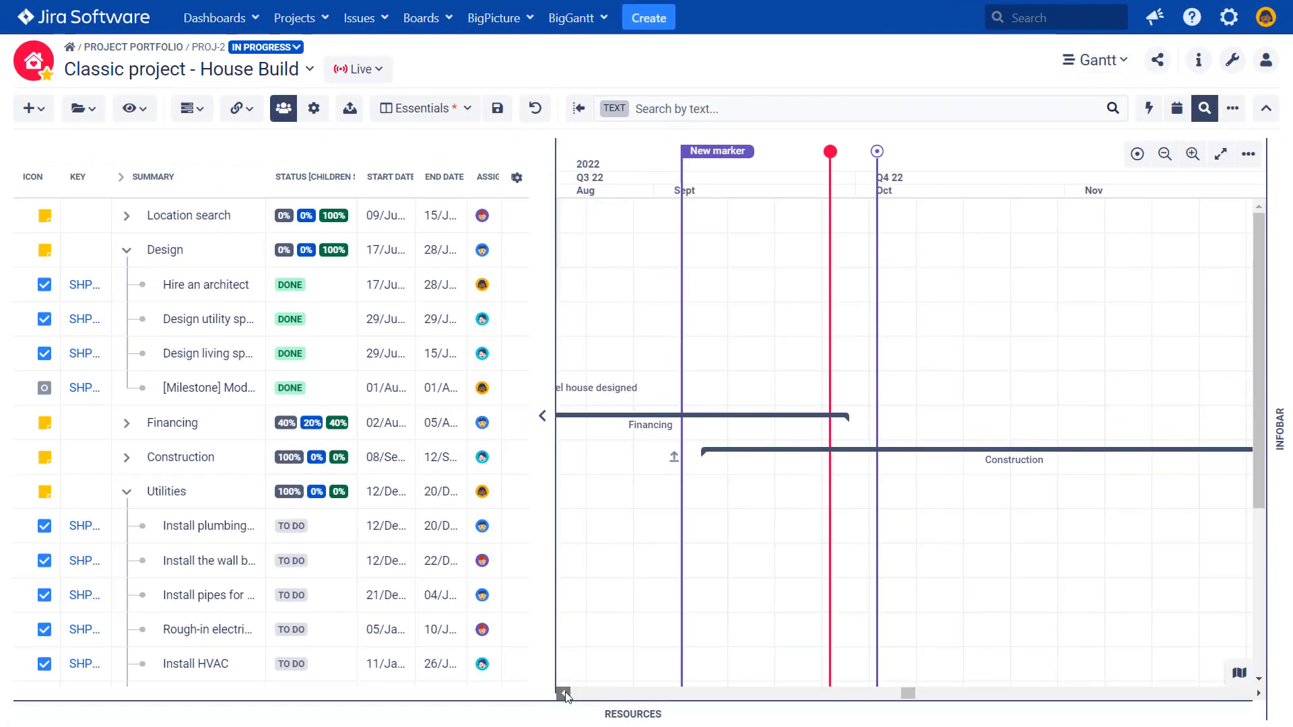
{"action": "left_click", "coordinate": [564, 694]}
{"action": "left_click", "coordinate": [564, 694]}
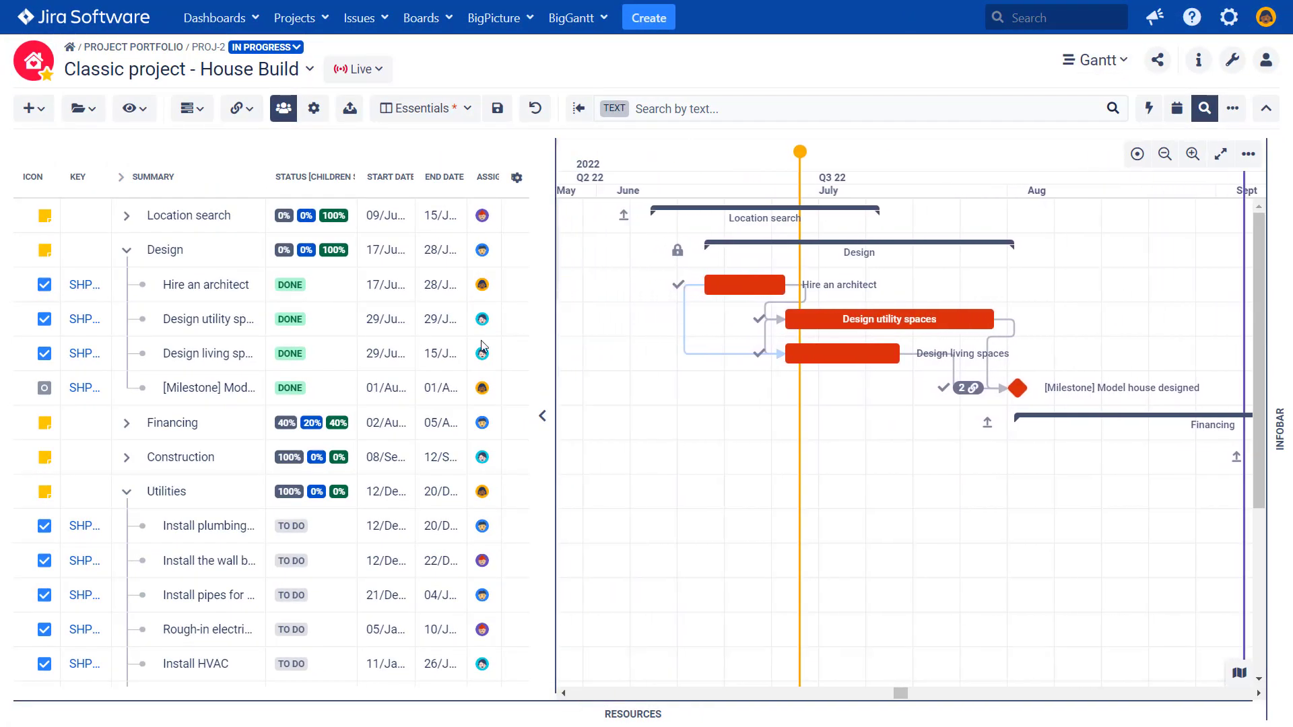
{"action": "scroll", "coordinate": [216, 404], "scroll_direction": "down", "scroll_amount": 4}
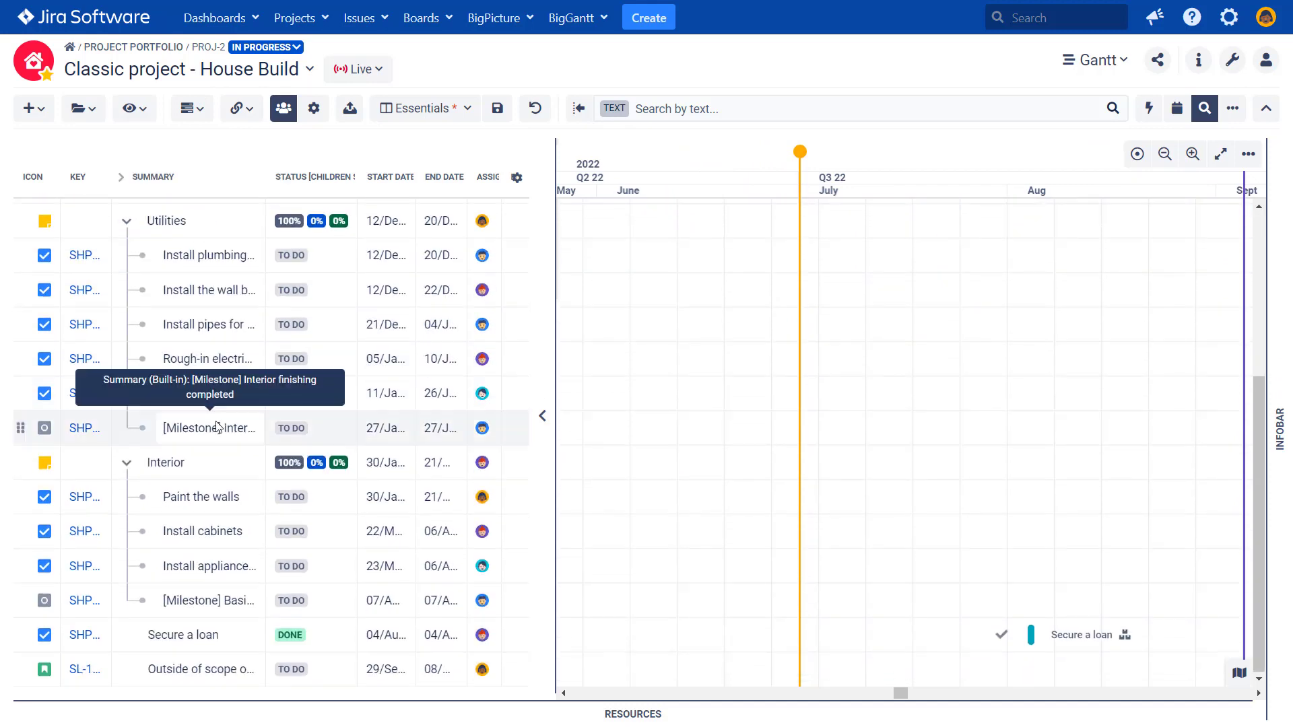
Examine the Design phase's task bars, milestone and dependencies on the House Build timeline at day-level zoom across June and July.
{"action": "scroll", "coordinate": [216, 424], "scroll_direction": "up", "scroll_amount": 3}
{"action": "scroll", "coordinate": [216, 429], "scroll_direction": "up", "scroll_amount": 1}
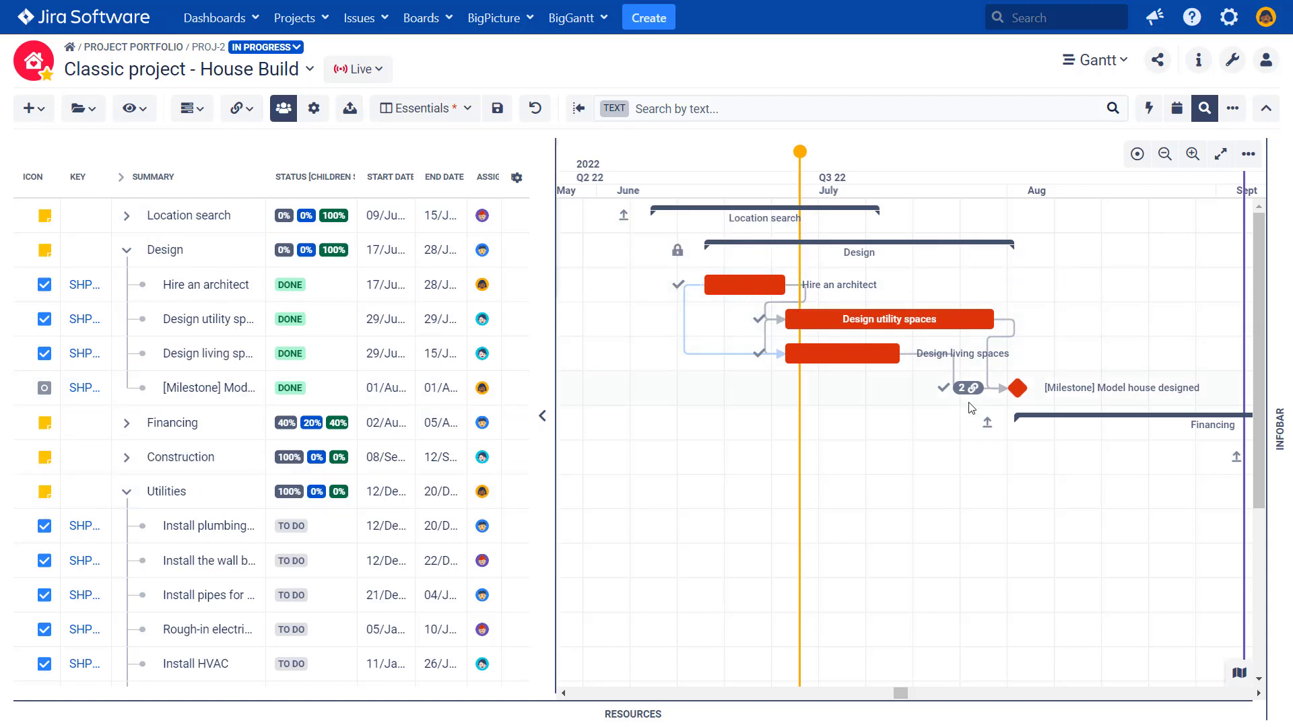
{"action": "left_click", "coordinate": [1259, 694]}
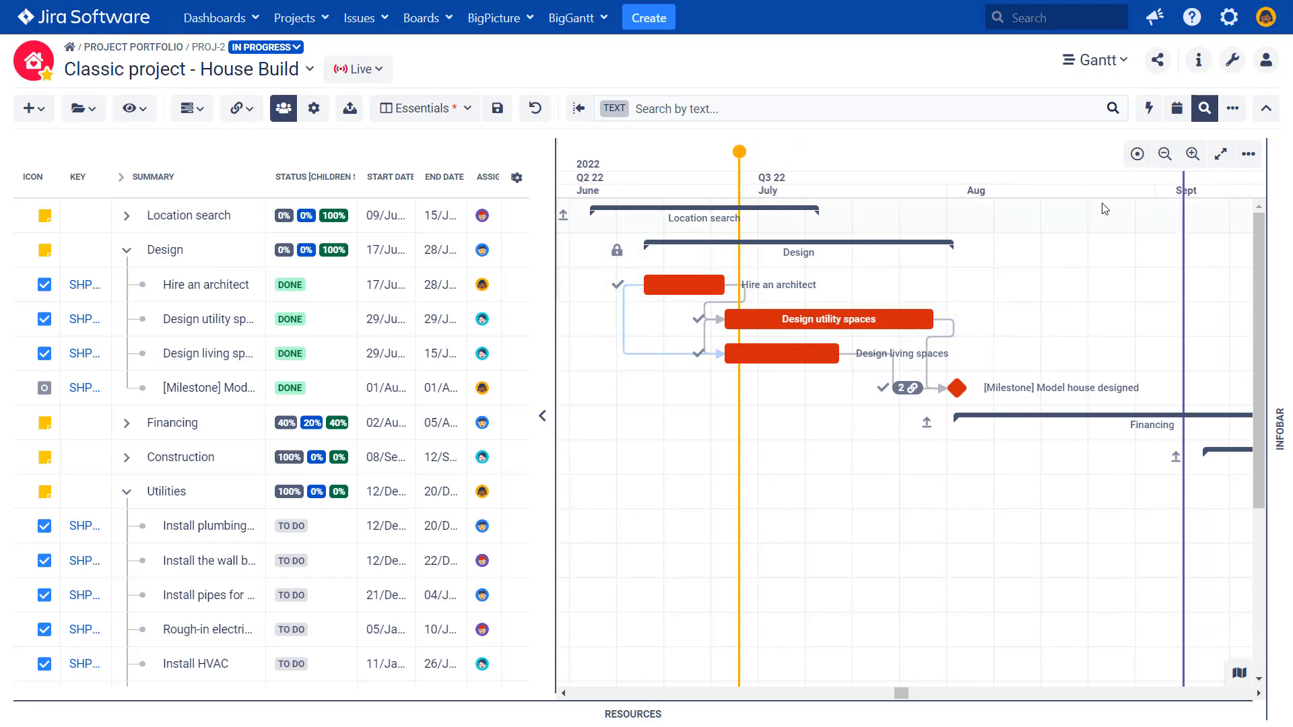
{"action": "left_click", "coordinate": [1193, 154]}
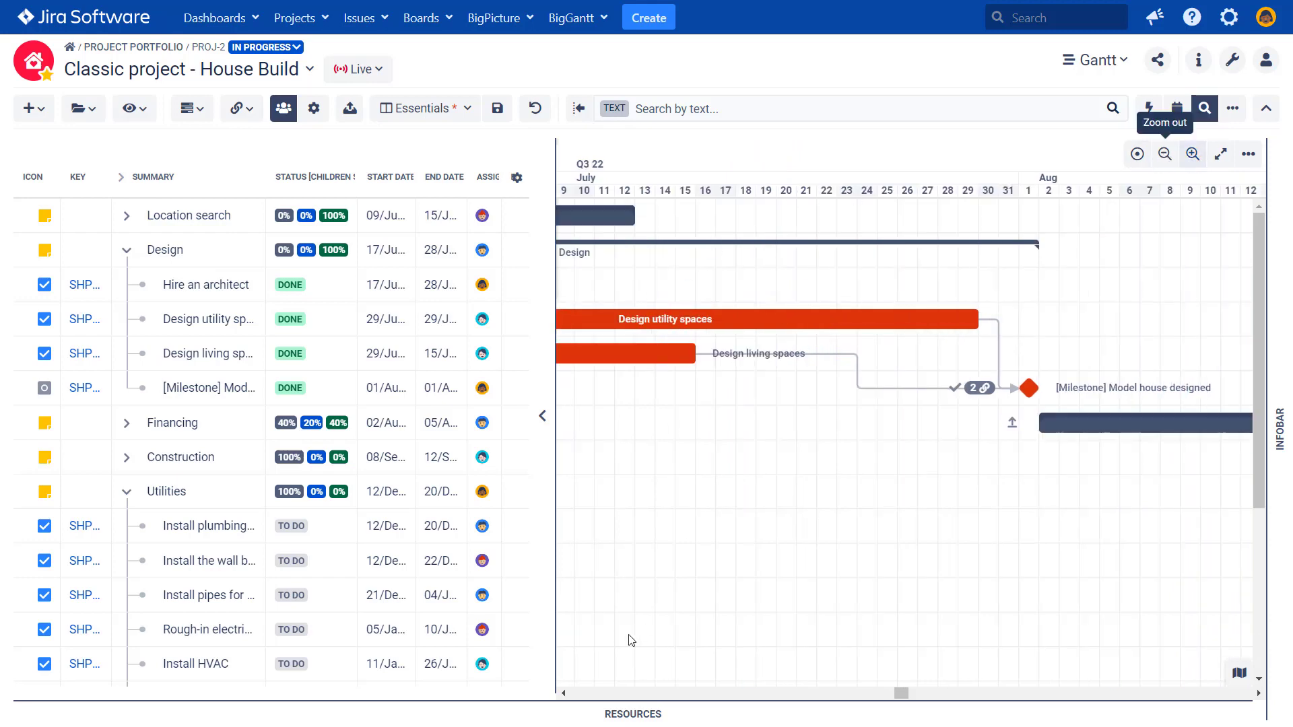
{"action": "left_click", "coordinate": [564, 694]}
{"action": "left_click", "coordinate": [564, 695]}
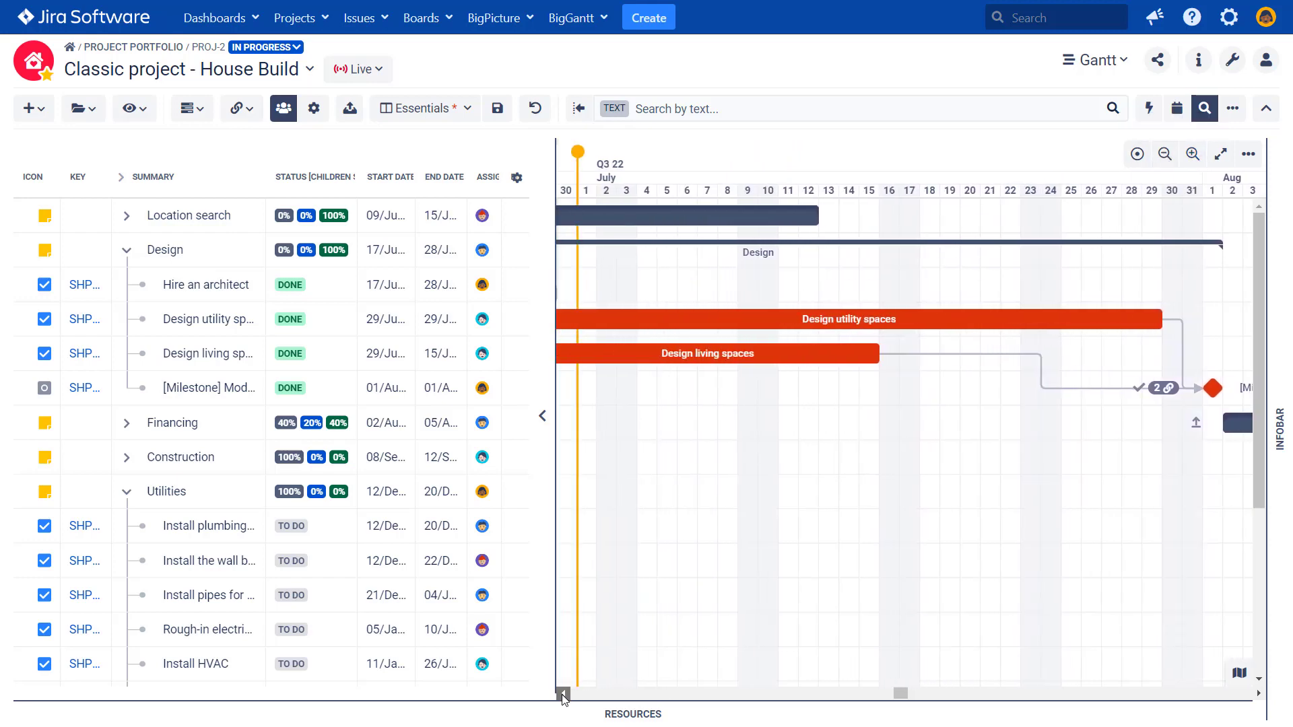
{"action": "left_click", "coordinate": [564, 695]}
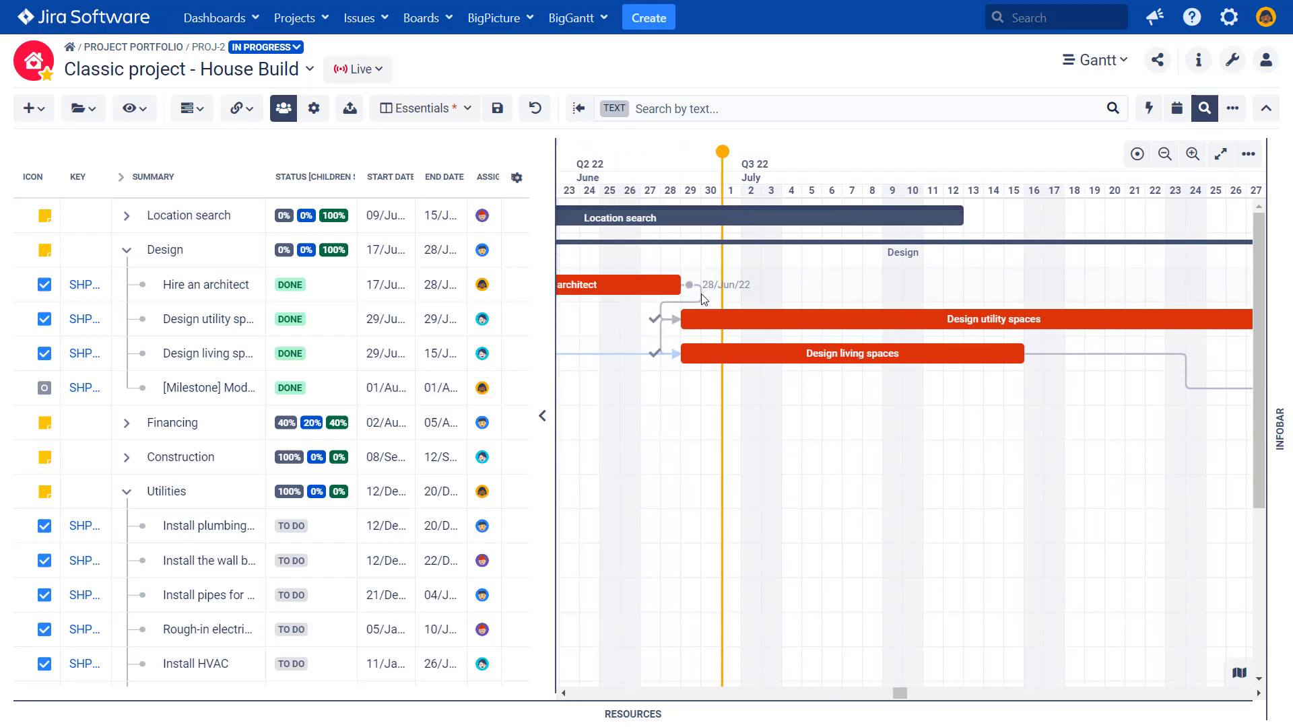
{"action": "left_click", "coordinate": [564, 694]}
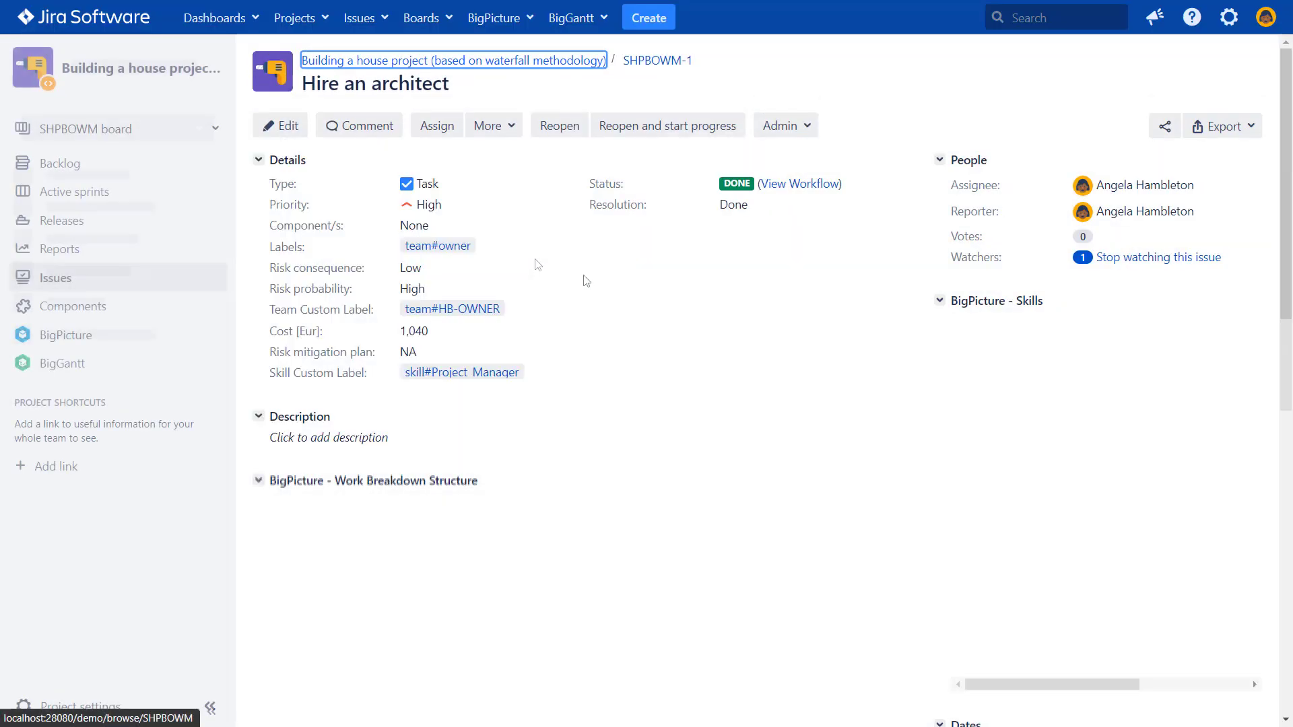
Review the Hire an architect issue's links, dates, time tracking and work breakdown structure.
{"action": "scroll", "coordinate": [909, 421], "scroll_direction": "down", "scroll_amount": 2}
{"action": "scroll", "coordinate": [909, 421], "scroll_direction": "down", "scroll_amount": 7}
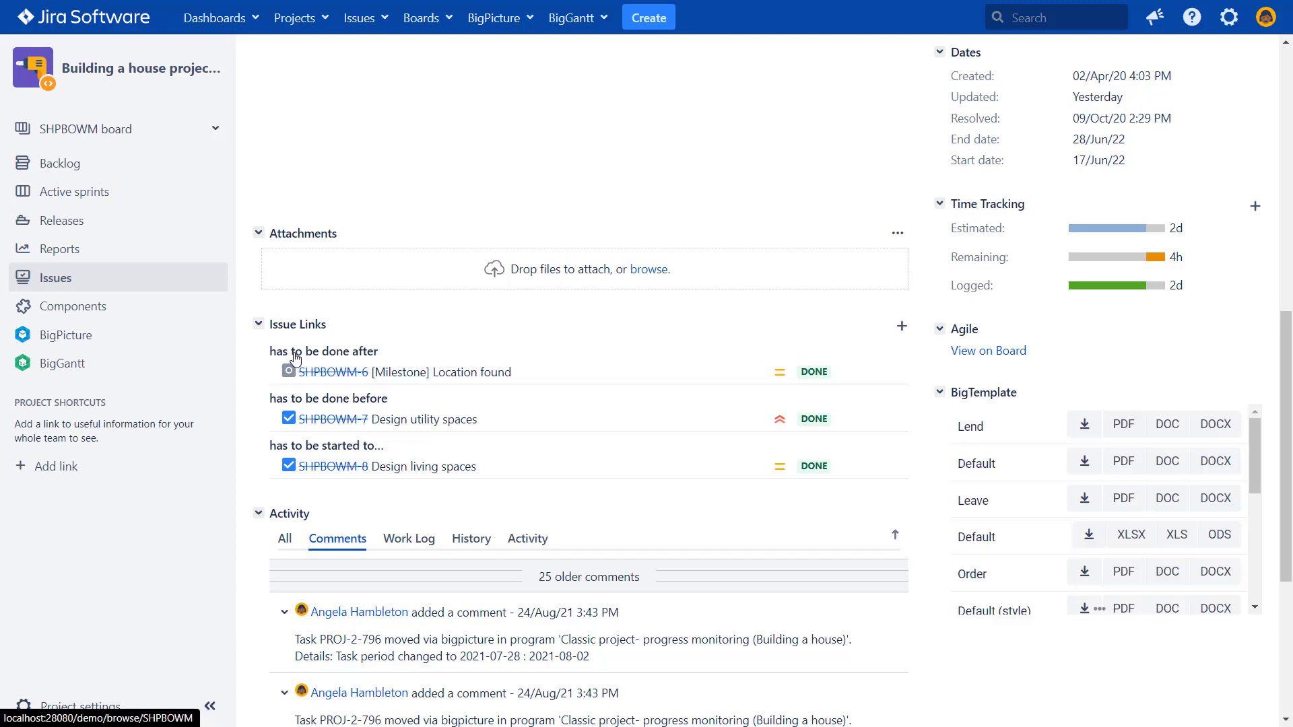
{"action": "scroll", "coordinate": [332, 375], "scroll_direction": "down", "scroll_amount": 3}
{"action": "scroll", "coordinate": [295, 203], "scroll_direction": "up", "scroll_amount": 1}
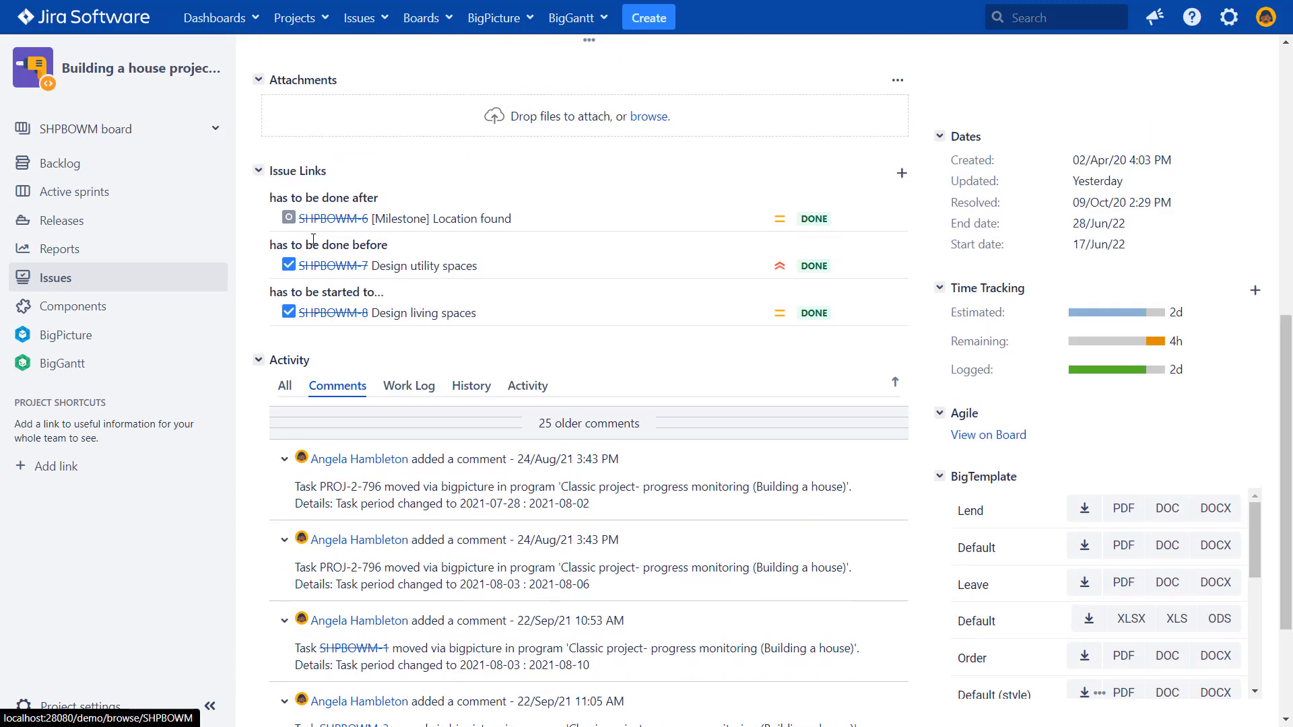
{"action": "left_click_drag", "start_coordinate": [281, 198], "coordinate": [373, 199]}
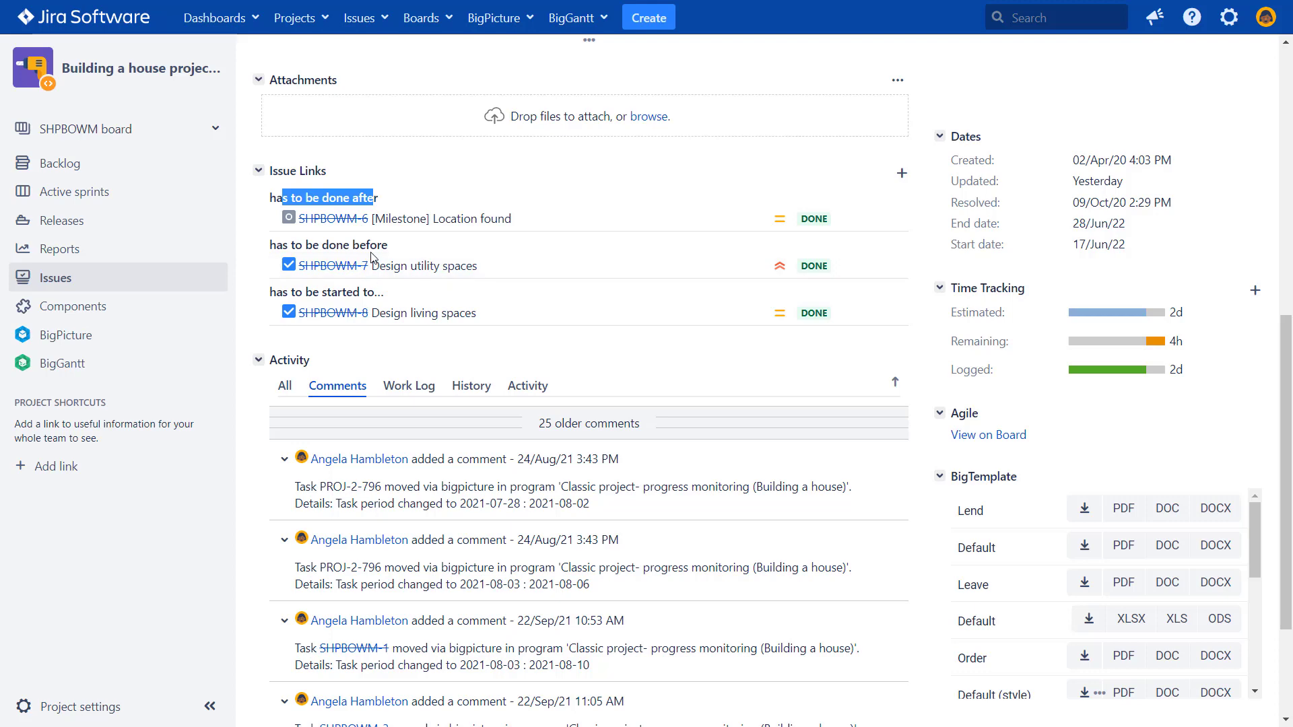
{"action": "scroll", "coordinate": [694, 346], "scroll_direction": "up", "scroll_amount": 3}
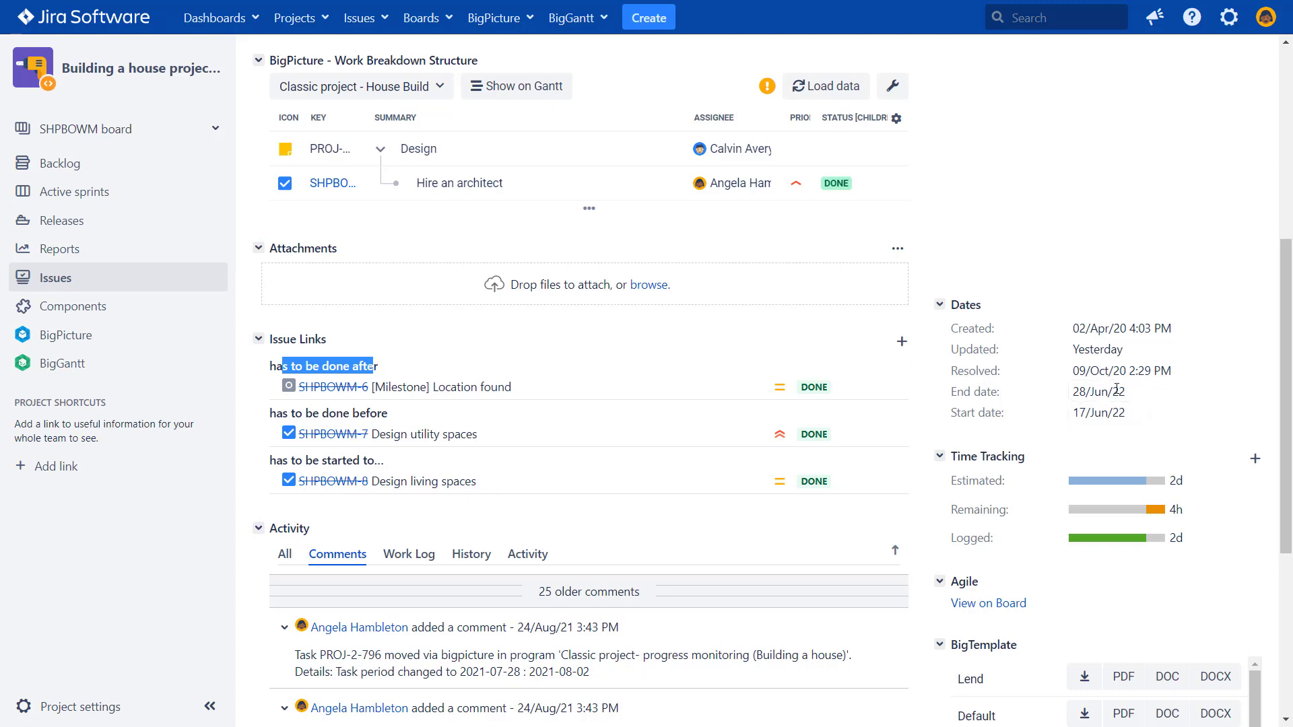
{"action": "scroll", "coordinate": [1131, 402], "scroll_direction": "up", "scroll_amount": 1}
{"action": "scroll", "coordinate": [1130, 402], "scroll_direction": "up", "scroll_amount": 6}
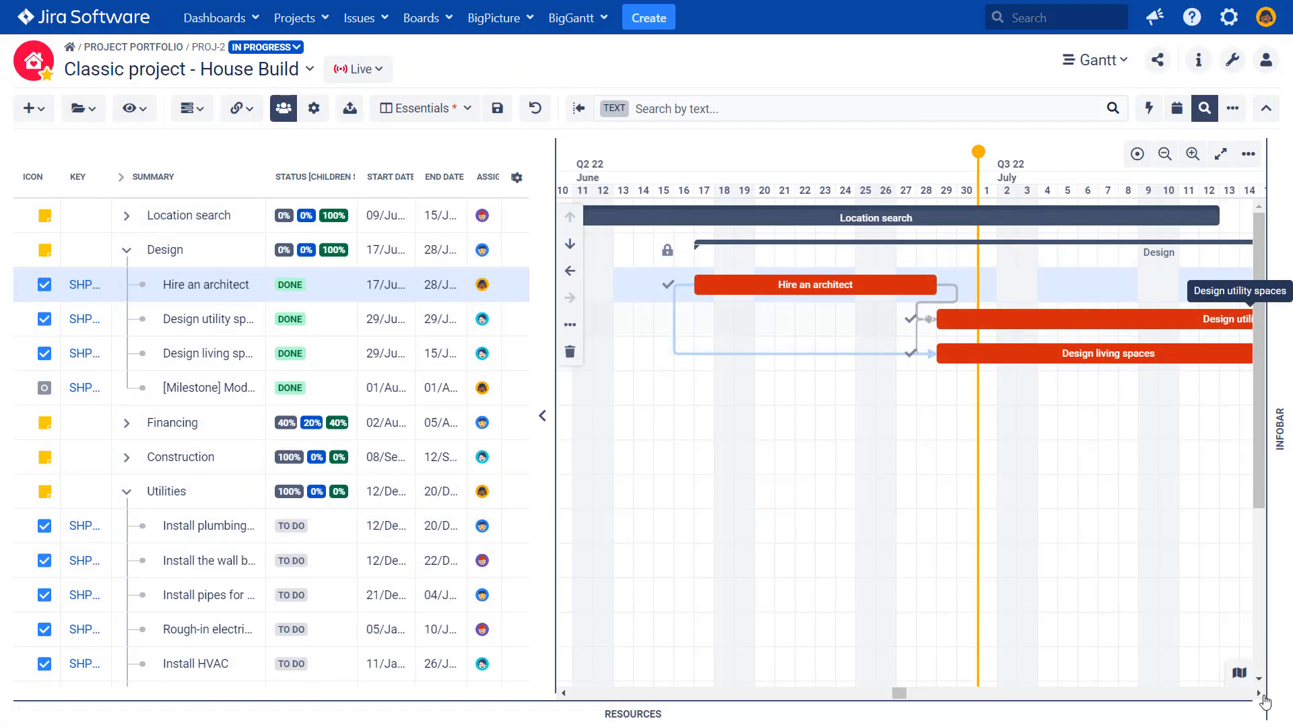
Collapse the Utilities and Interior groups in the House Build task list, keeping the Design group expanded.
{"action": "left_click", "coordinate": [1260, 695]}
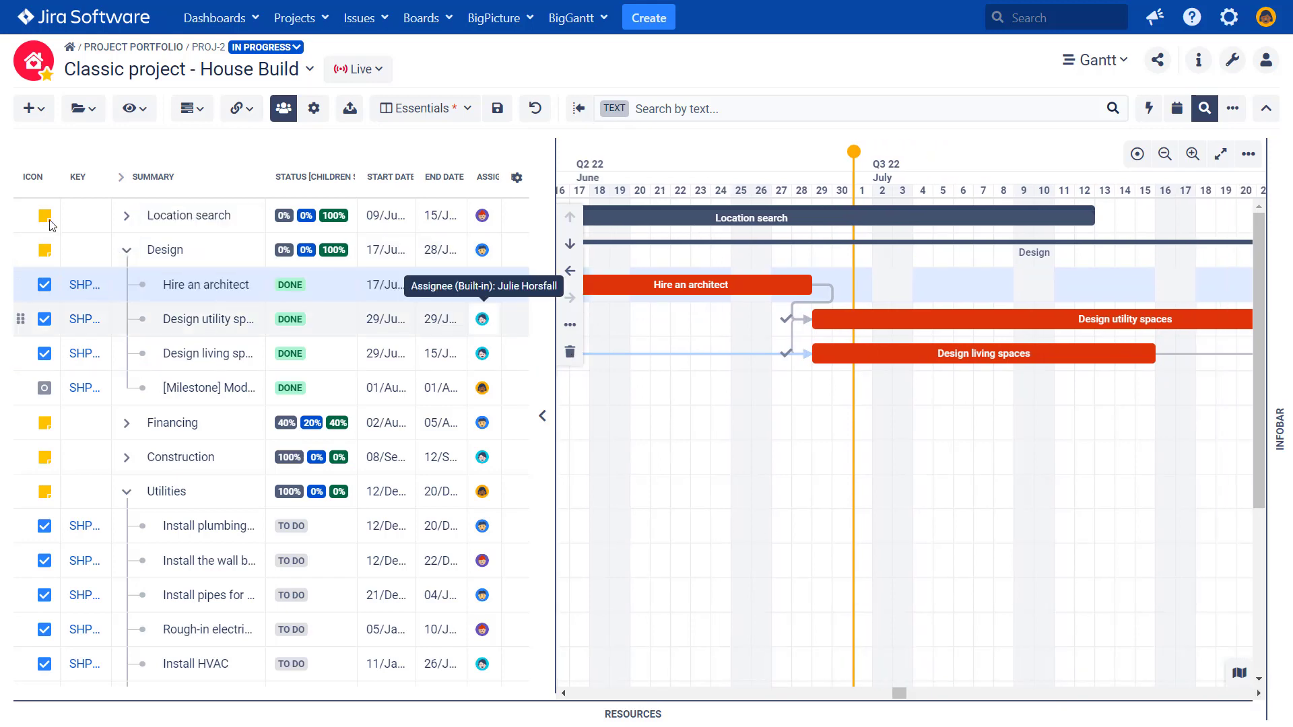
{"action": "left_click", "coordinate": [126, 251]}
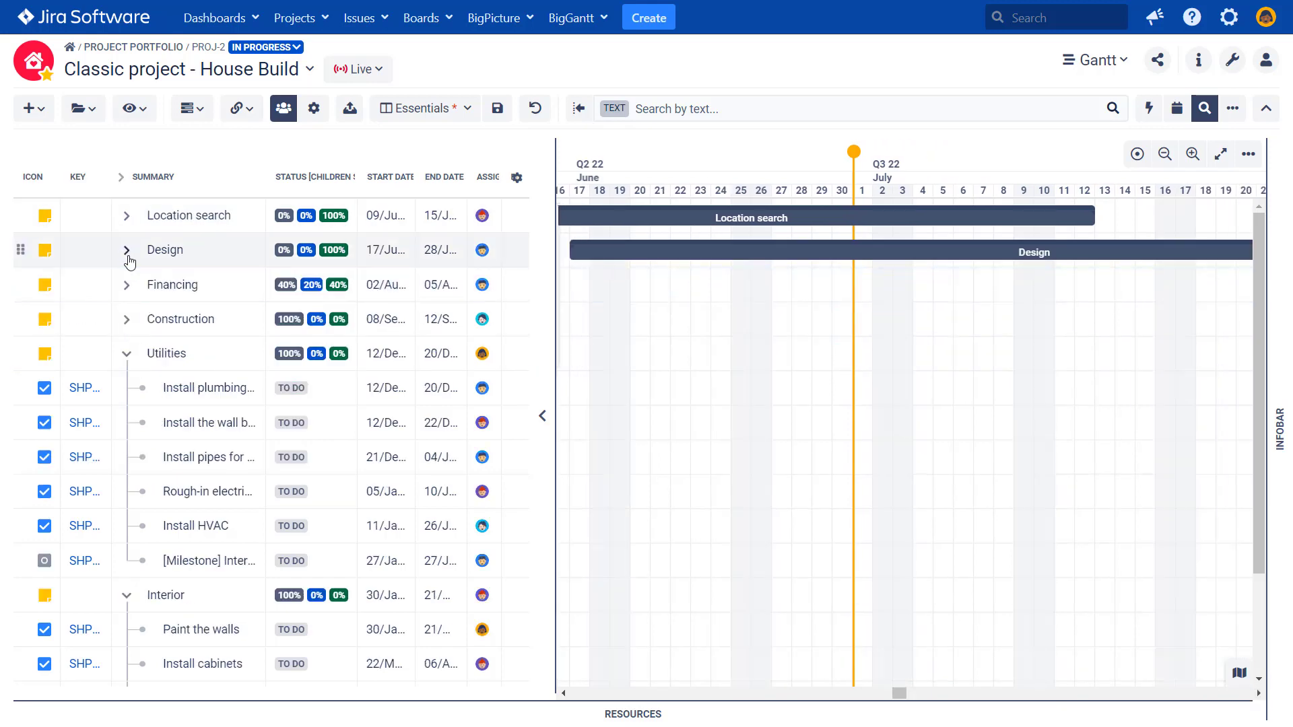
{"action": "left_click", "coordinate": [127, 357]}
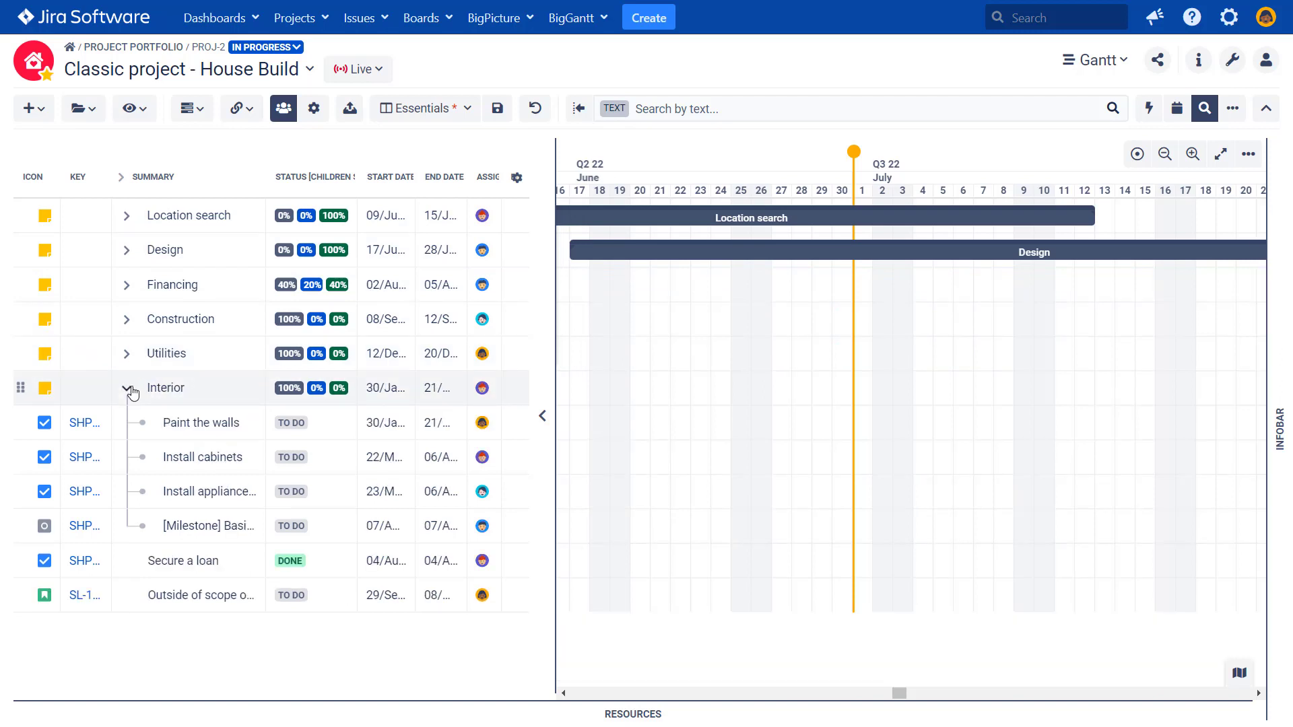
{"action": "left_click", "coordinate": [130, 389]}
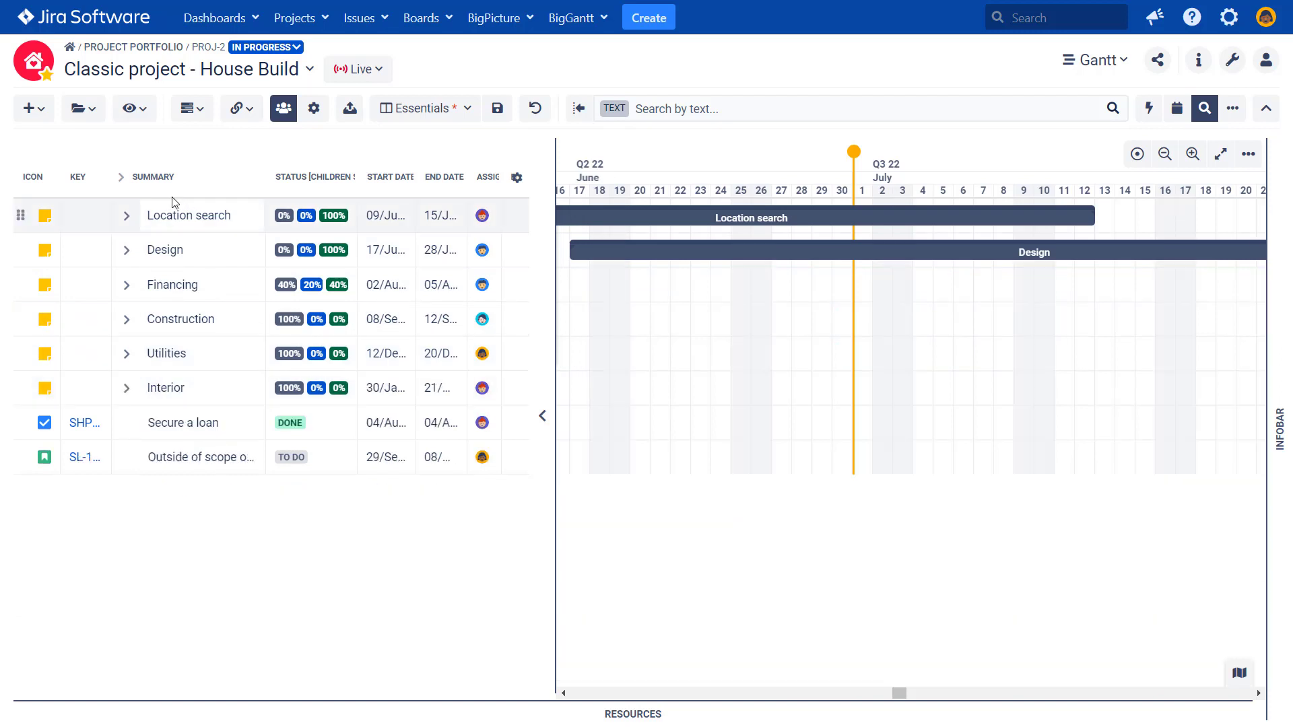
{"action": "left_click", "coordinate": [128, 251]}
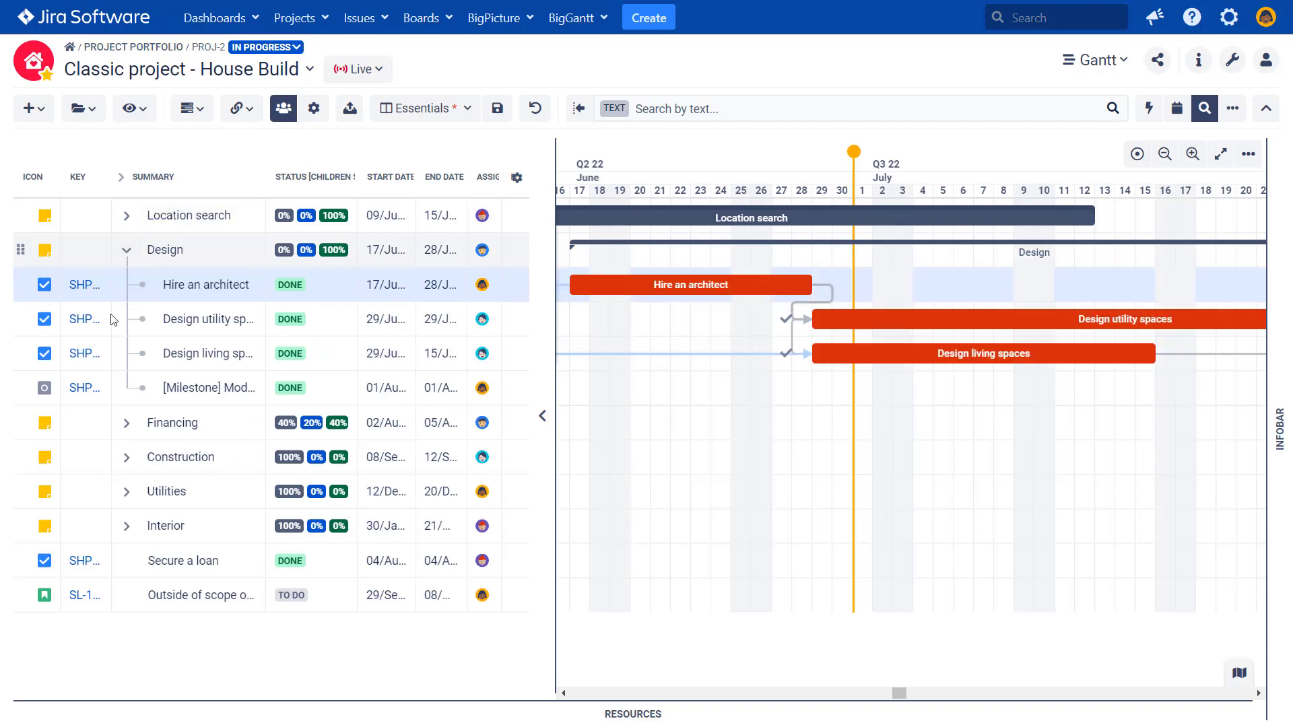
Zoom the Gantt timeline out to months and view the Financing and Construction phases and markers from August to October.
{"action": "left_click", "coordinate": [563, 693]}
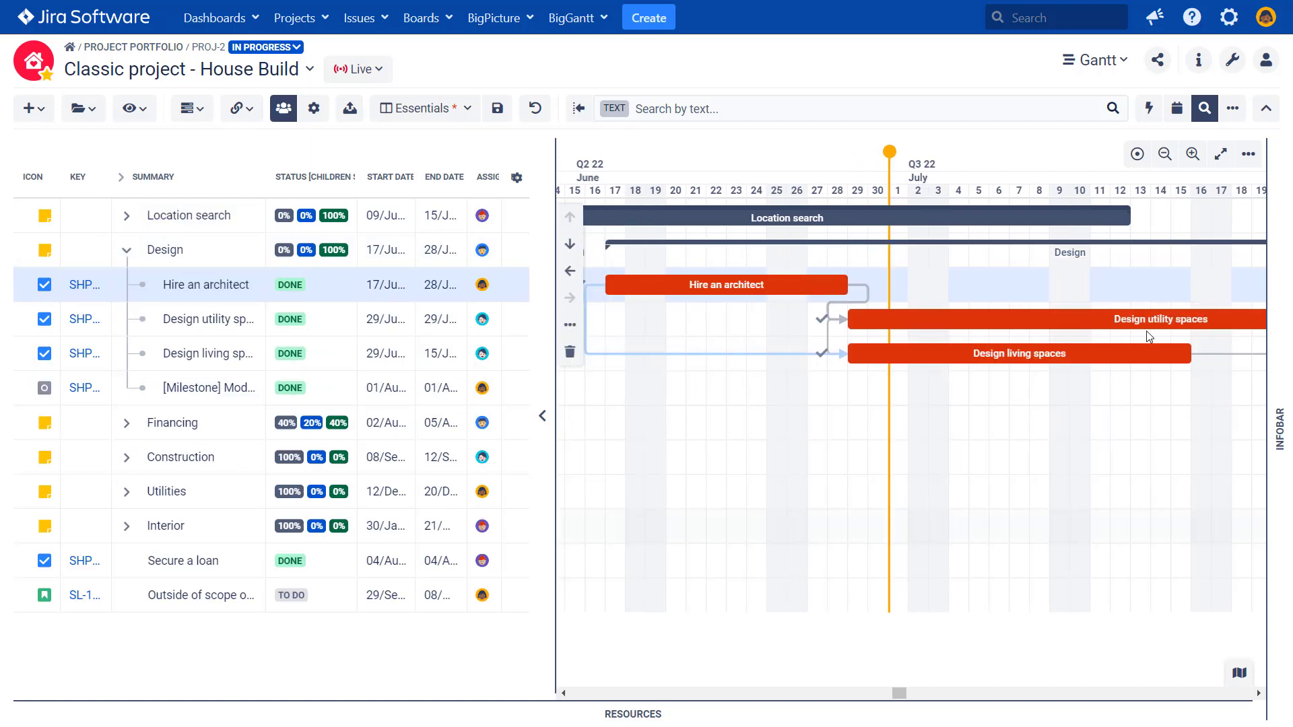
{"action": "left_click", "coordinate": [1164, 154]}
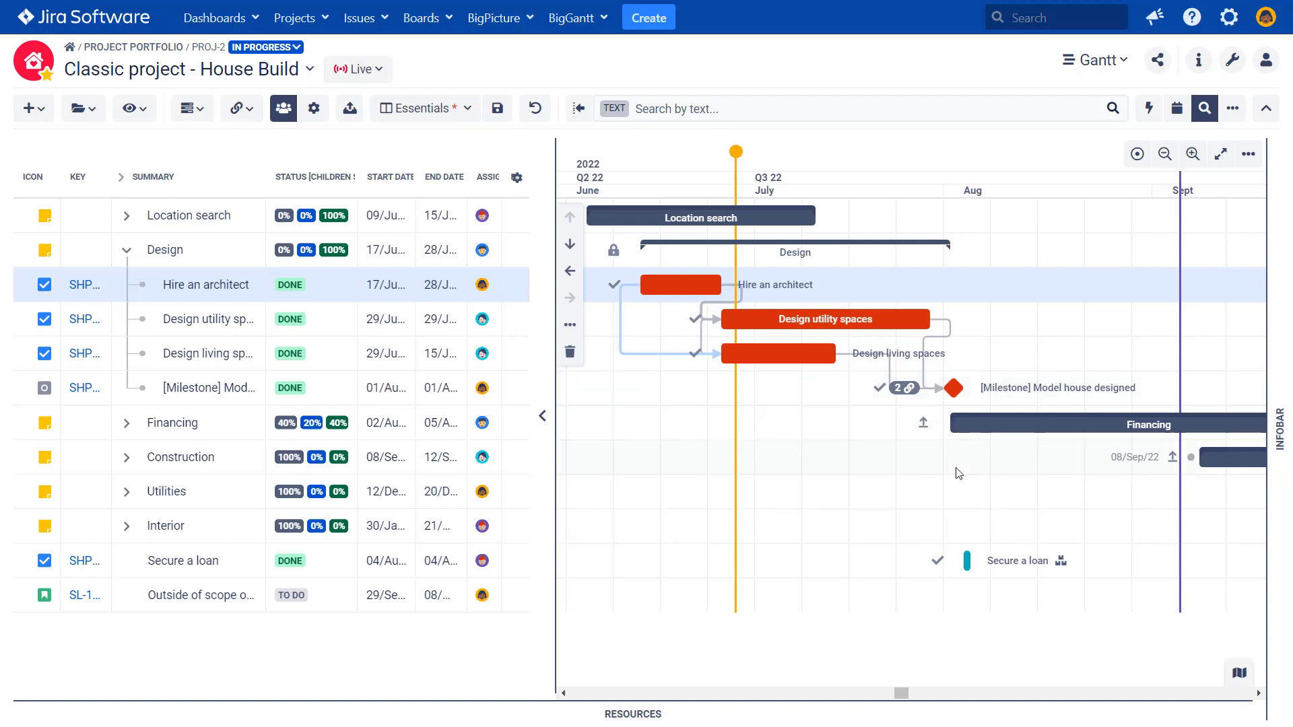
{"action": "left_click", "coordinate": [1258, 695]}
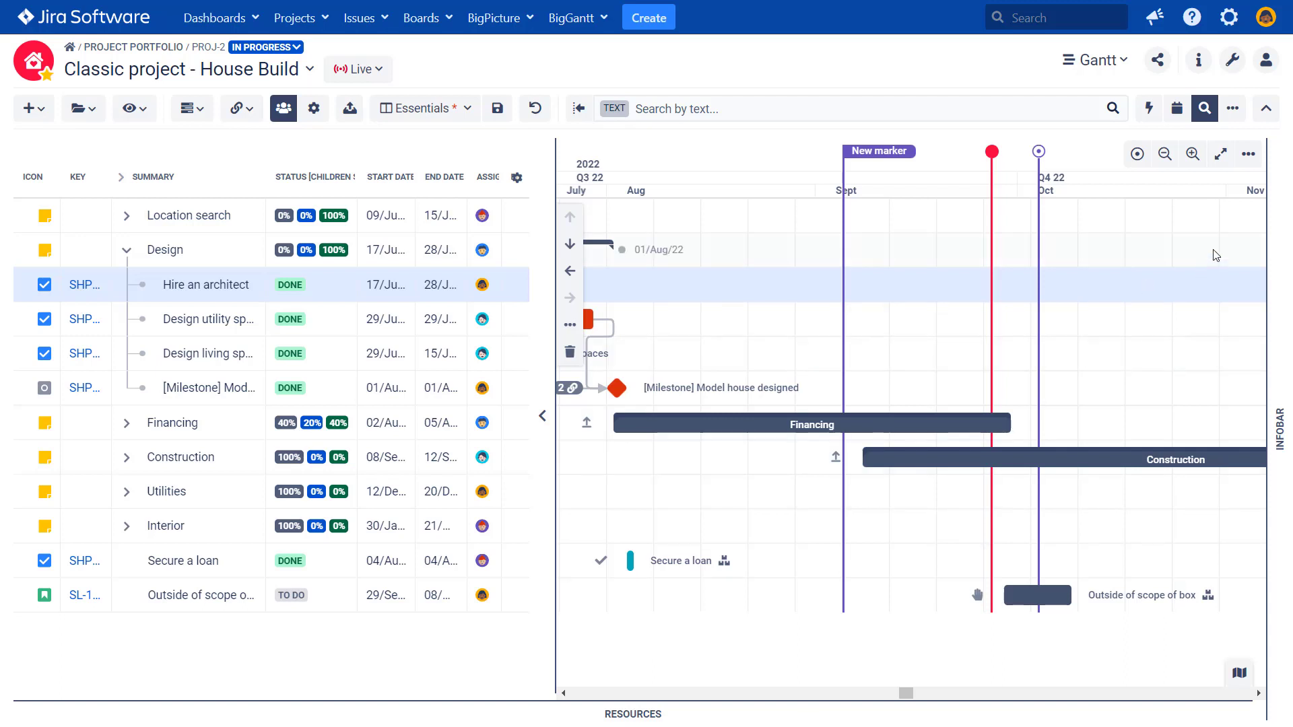
Switch House Build to the Resources module, view the workload by team and return to the individuals view.
{"action": "left_click", "coordinate": [1115, 67]}
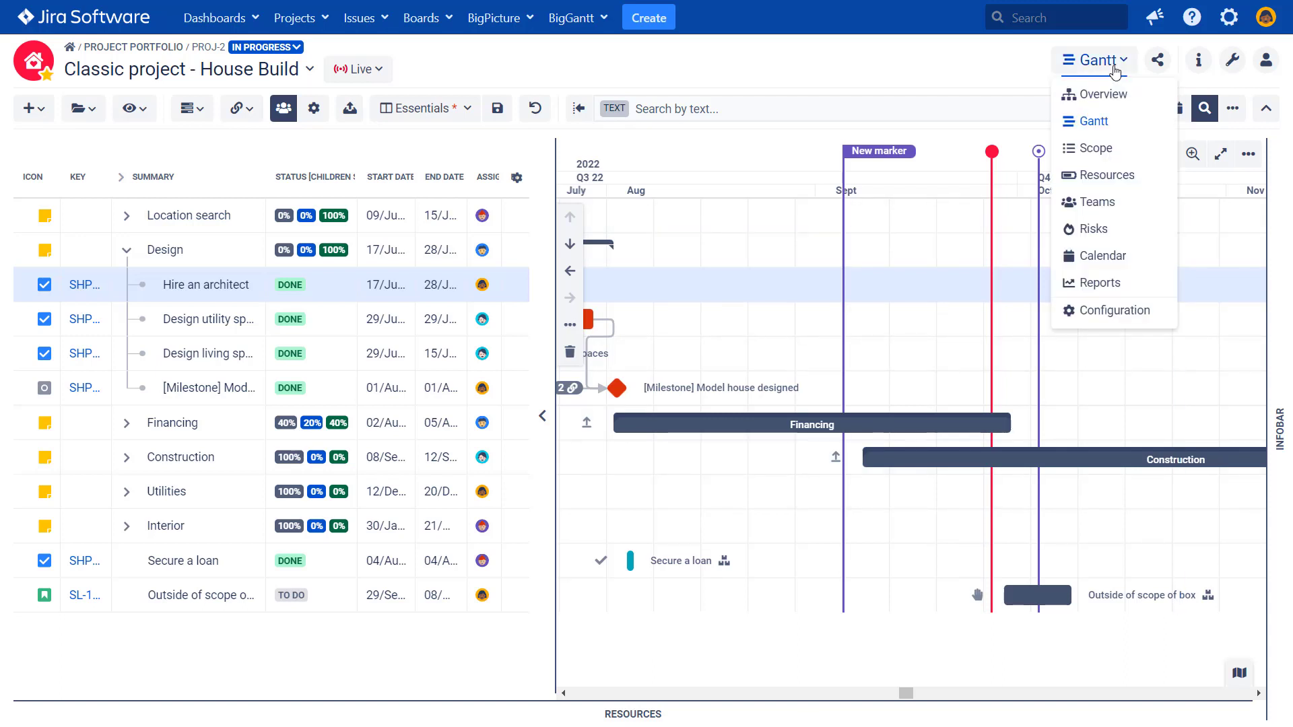
{"action": "left_click", "coordinate": [1108, 176]}
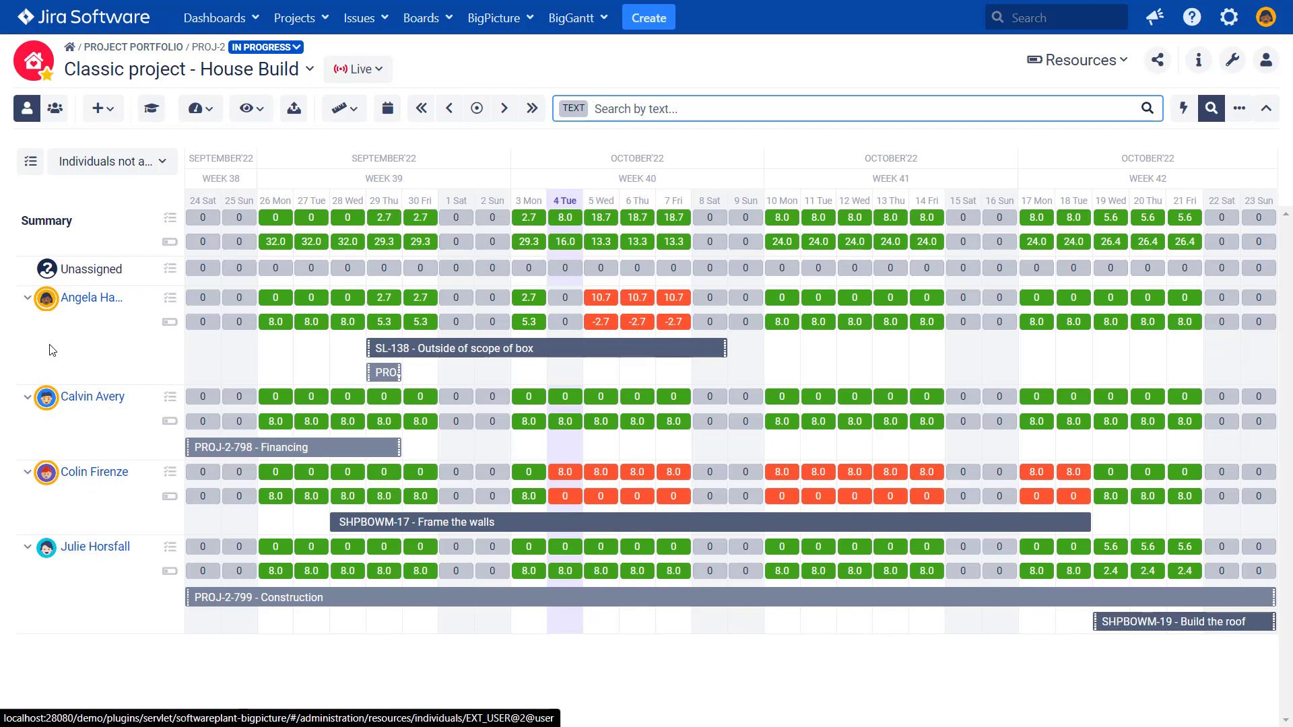
{"action": "left_click", "coordinate": [56, 109]}
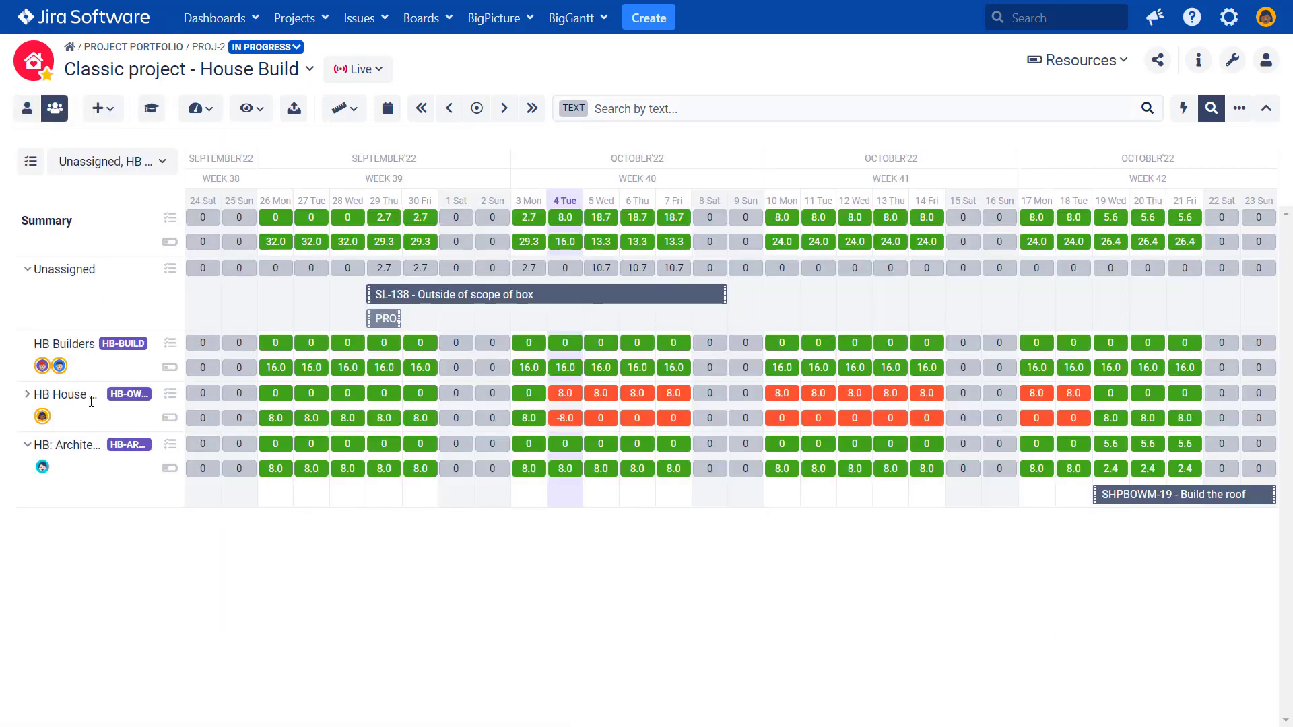
{"action": "left_click", "coordinate": [1077, 60]}
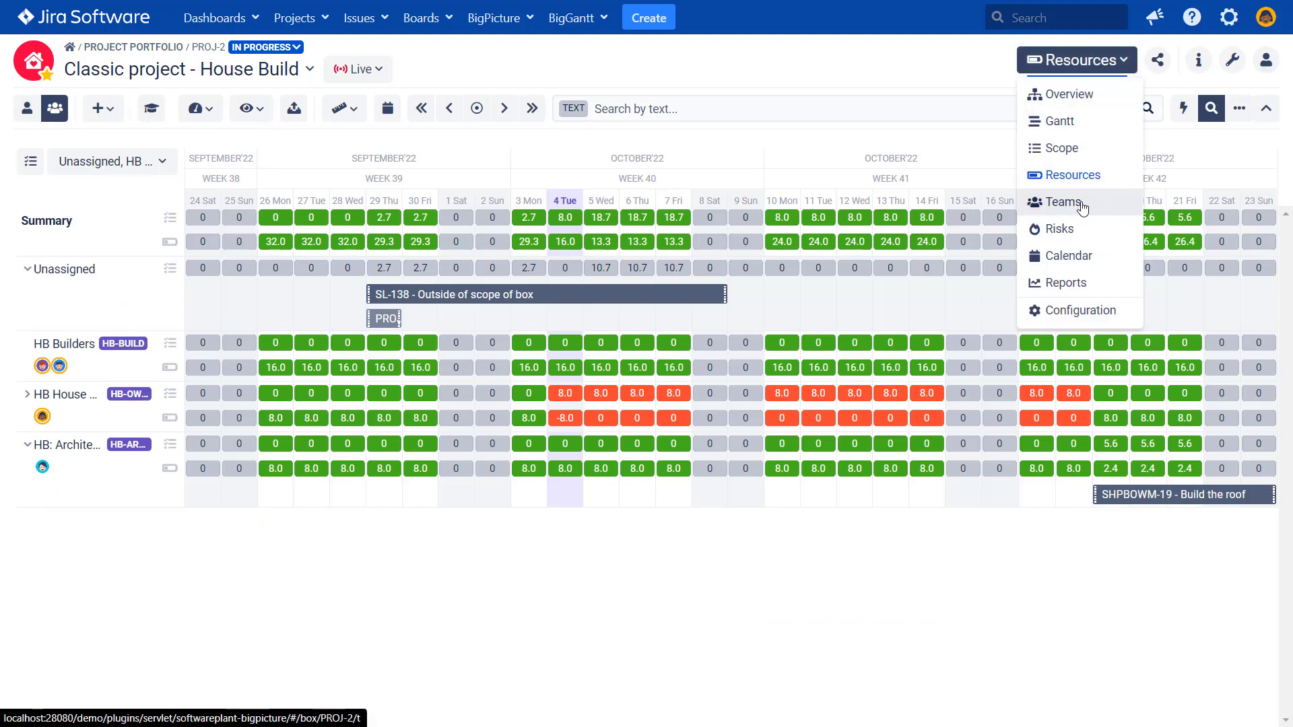
{"action": "left_click", "coordinate": [27, 109]}
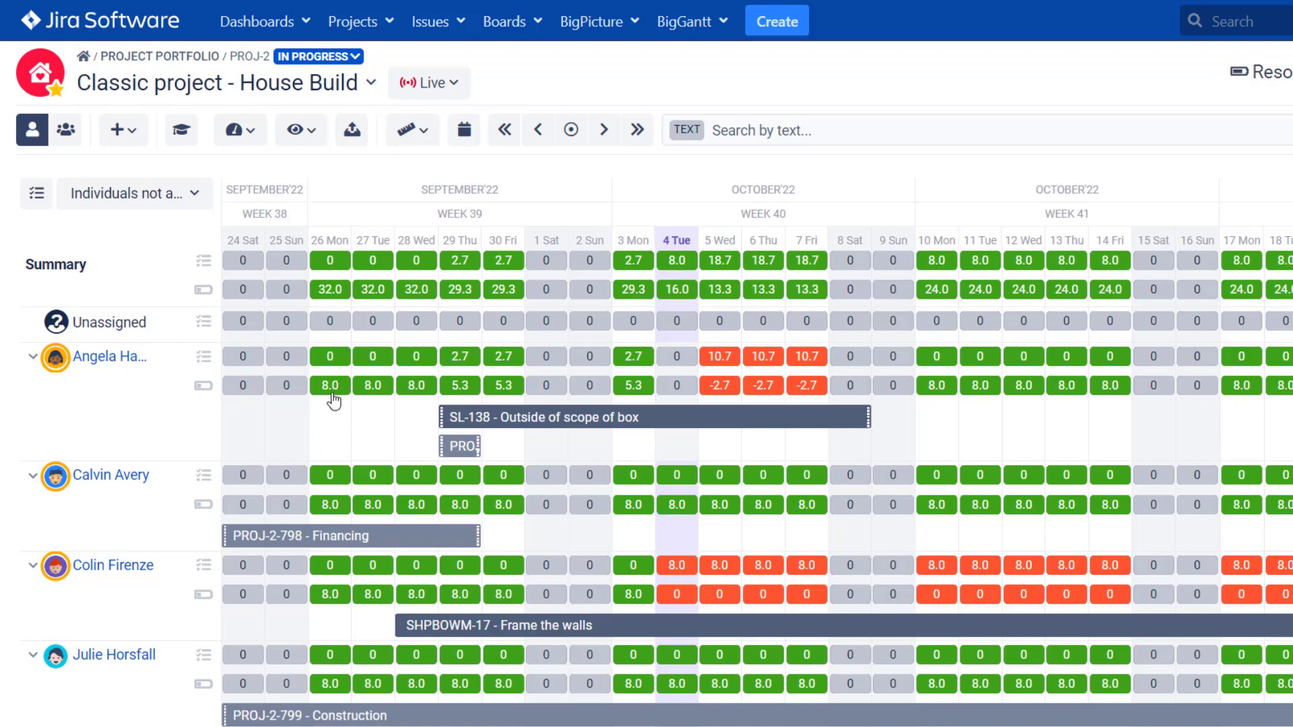
View the first listed individual's workload details for 29 September and the heatmap's display options.
{"action": "left_click", "coordinate": [461, 358]}
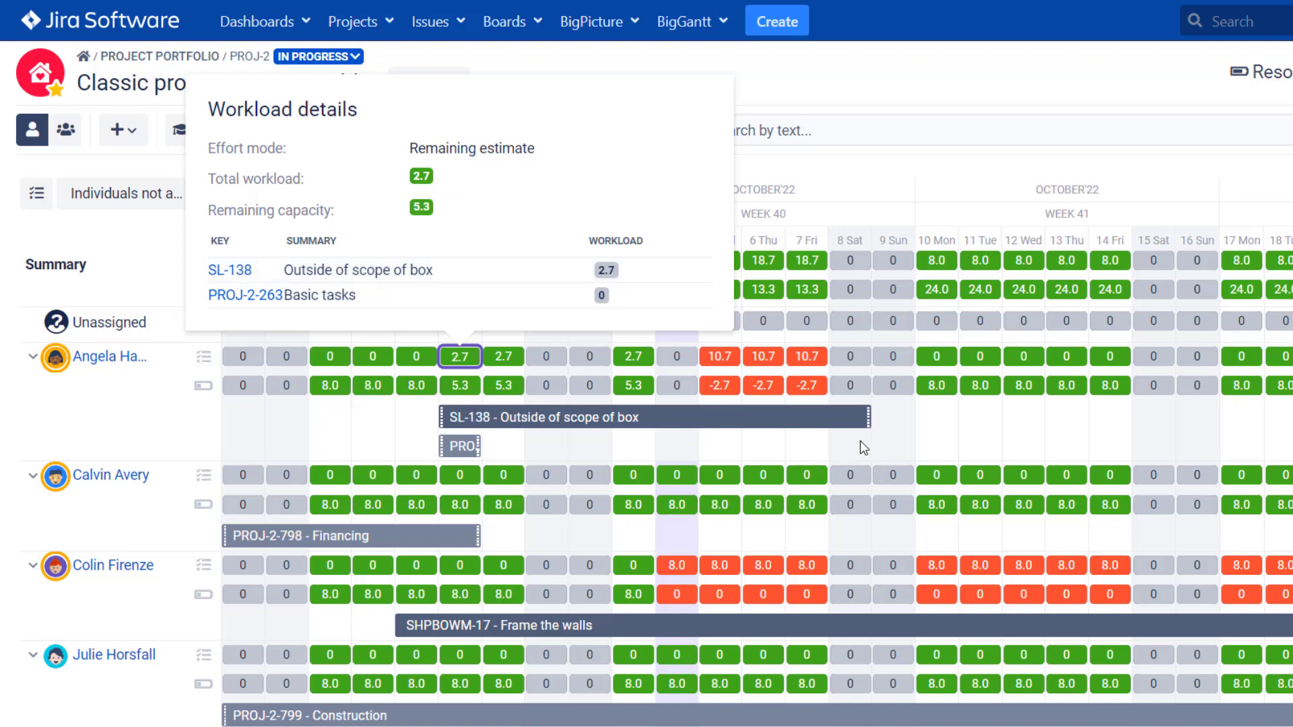
{"action": "left_click", "coordinate": [813, 91]}
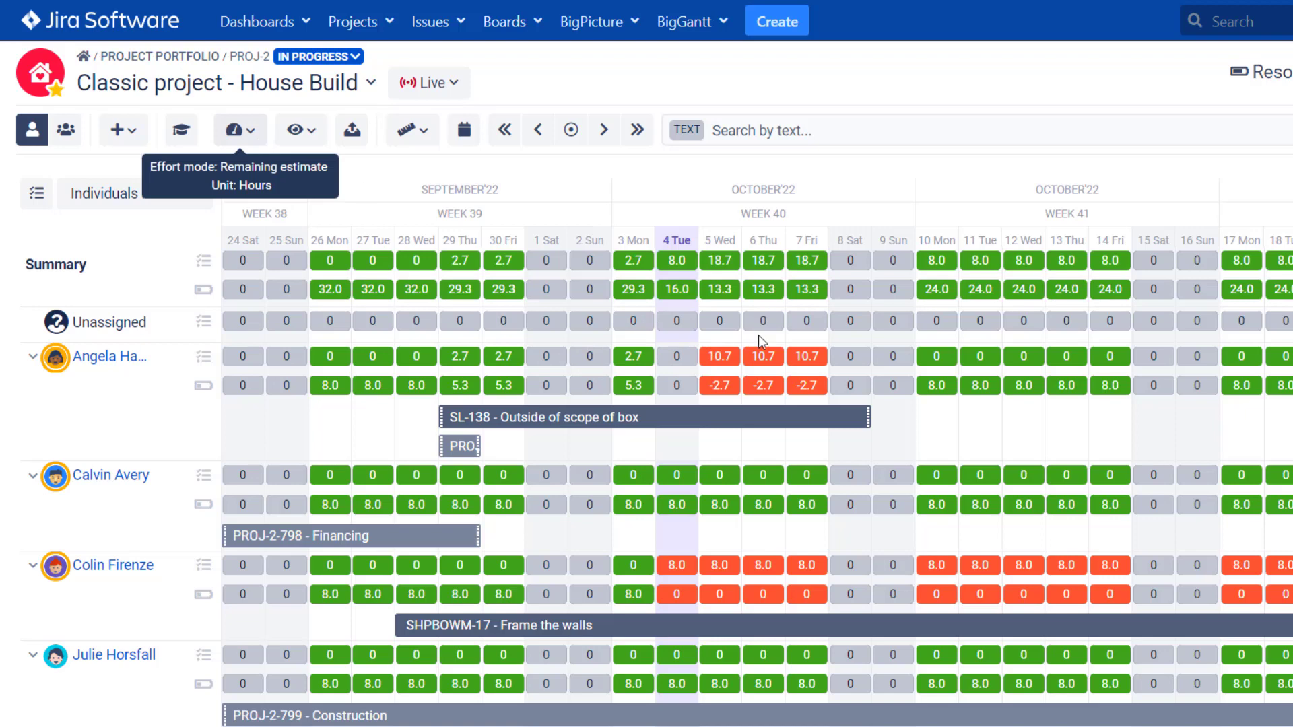
{"action": "left_click", "coordinate": [314, 137]}
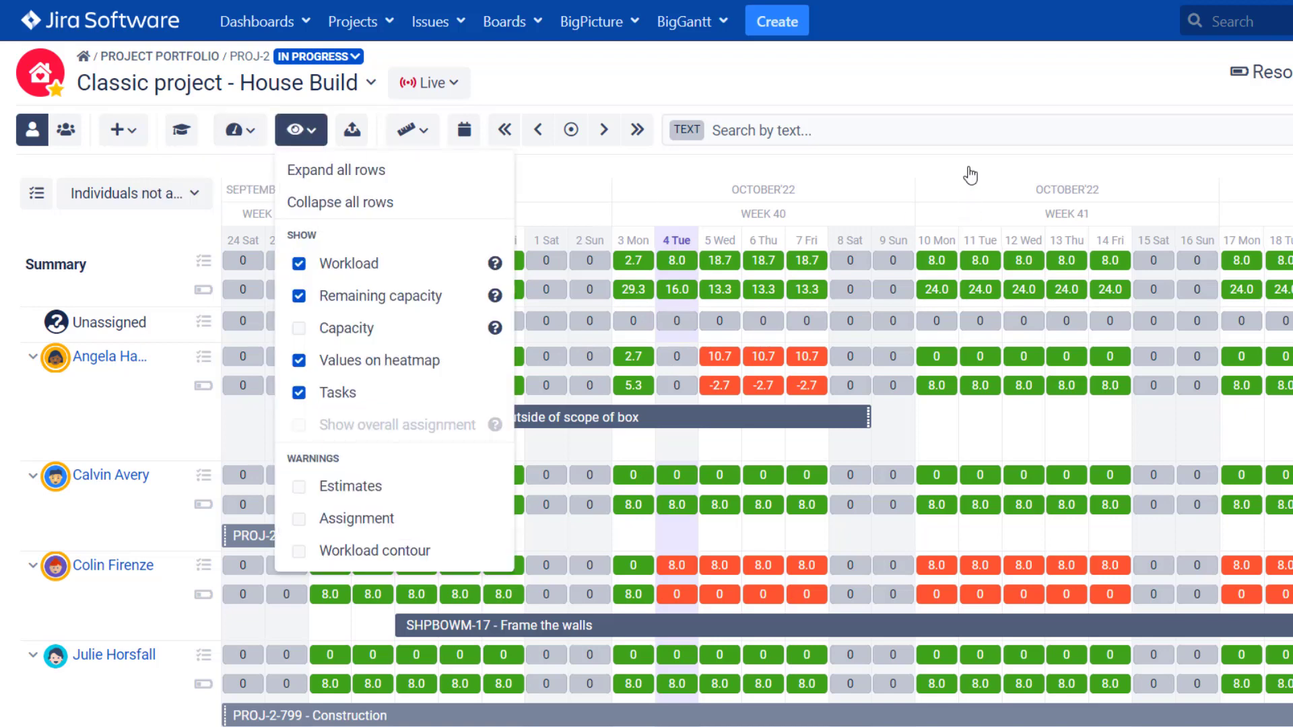
{"action": "left_click", "coordinate": [962, 82]}
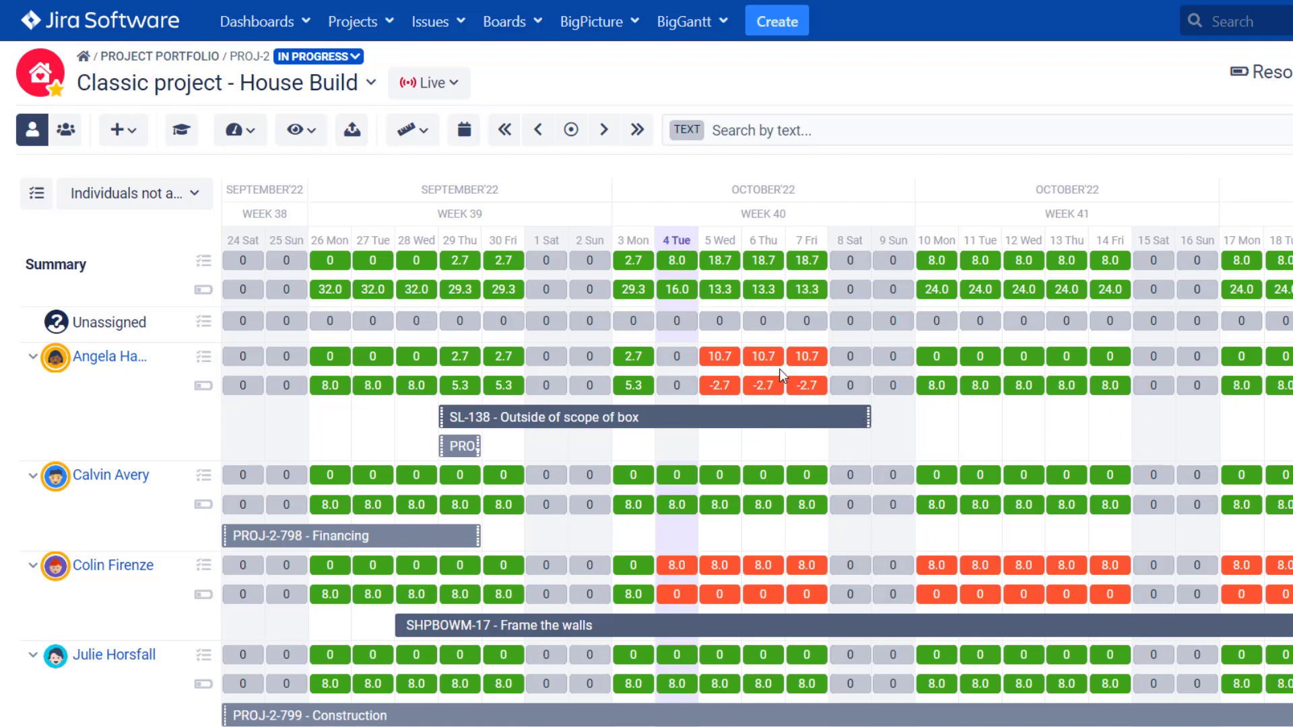
Set the workload effort mode to Original estimate.
{"action": "left_click", "coordinate": [308, 135]}
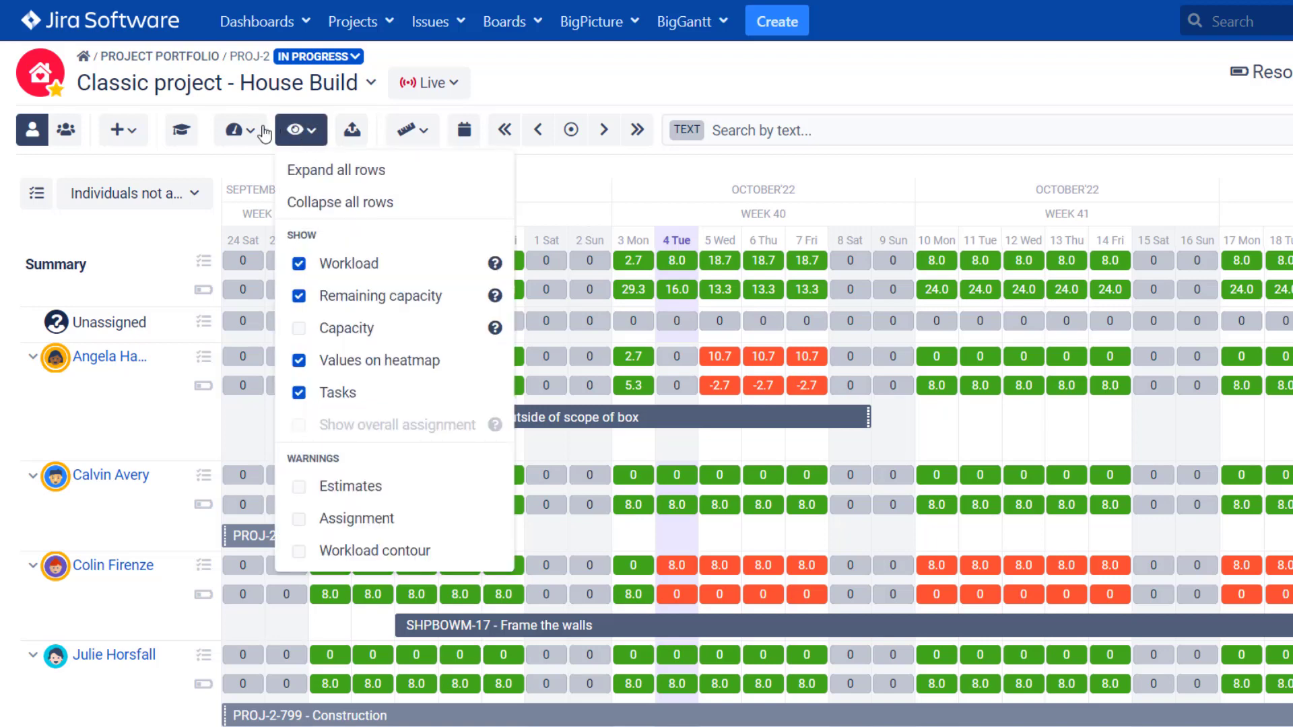
{"action": "left_click", "coordinate": [239, 131]}
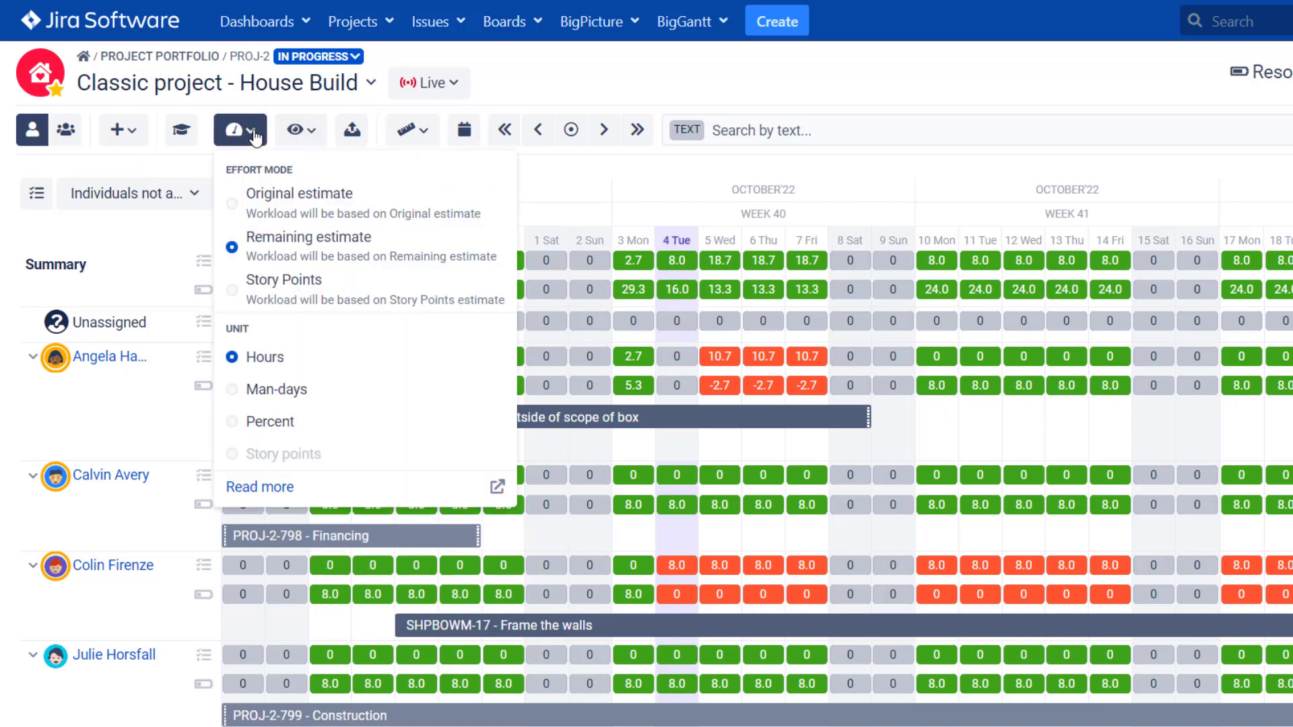
{"action": "left_click", "coordinate": [305, 202]}
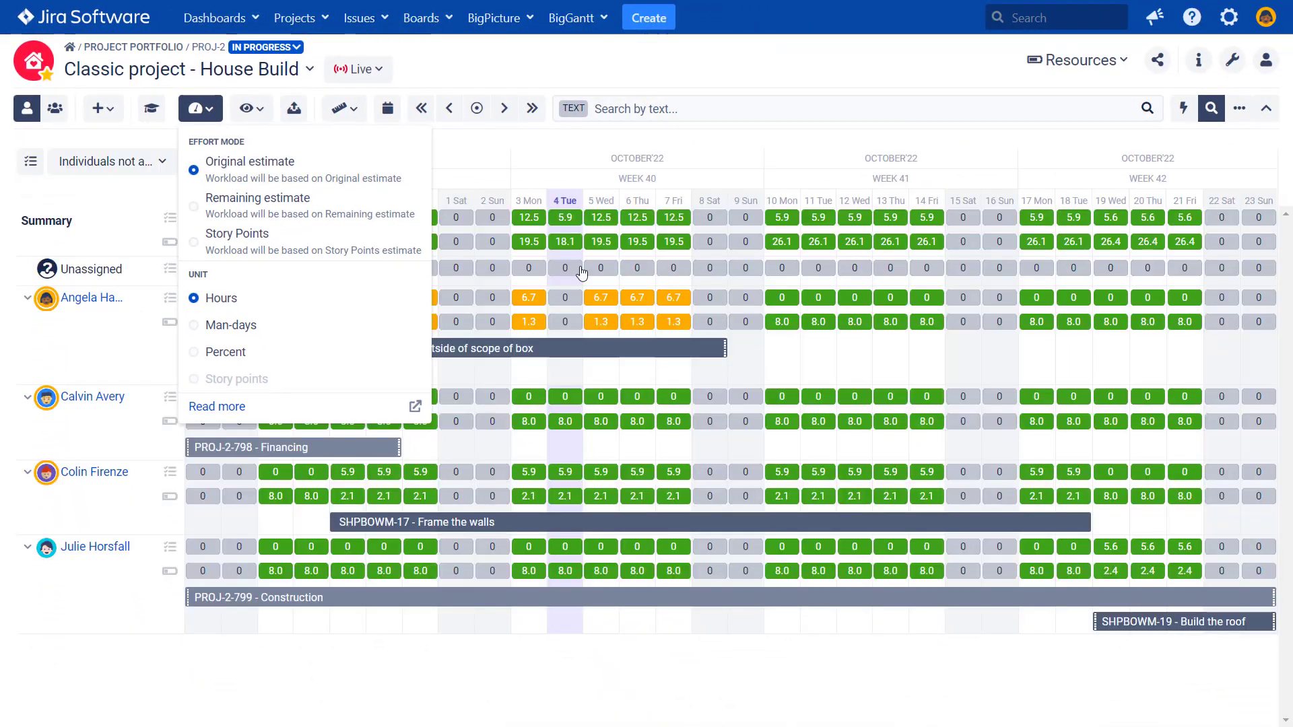
{"action": "left_click", "coordinate": [667, 370]}
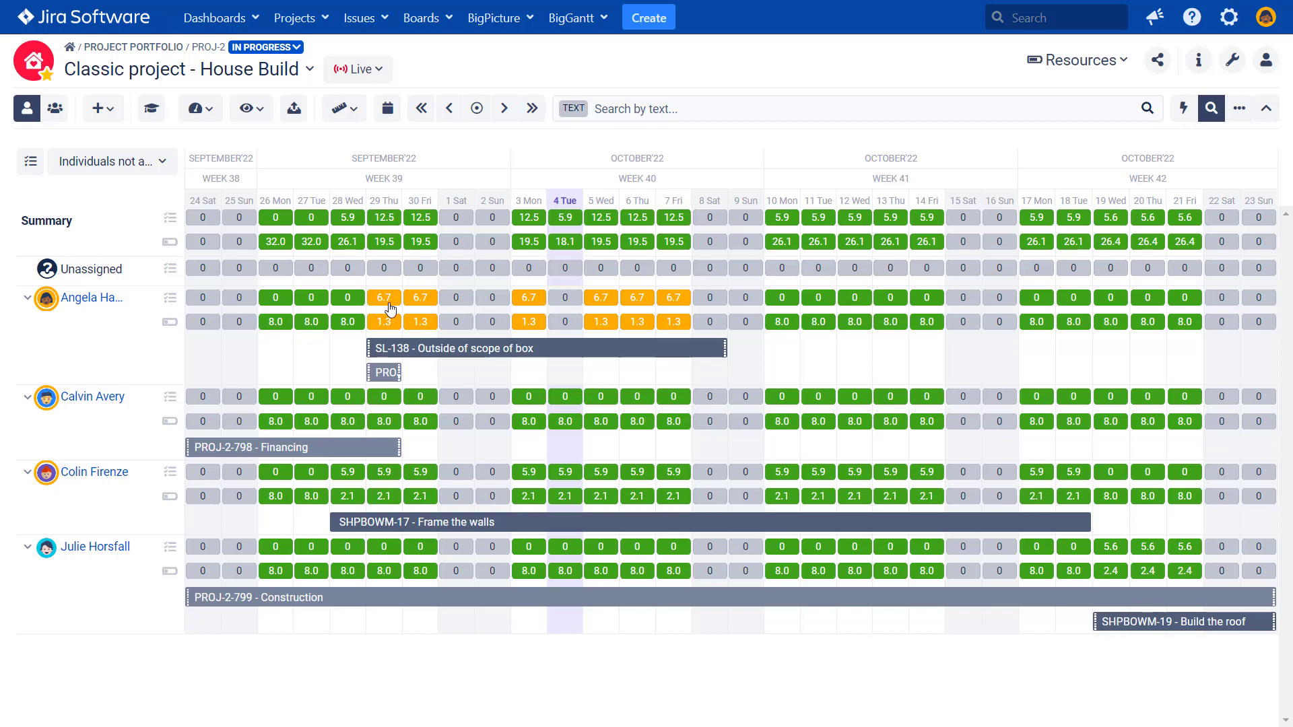
View the first listed individual's workload details for 30 September and open the effort mode and unit options.
{"action": "left_click", "coordinate": [429, 307]}
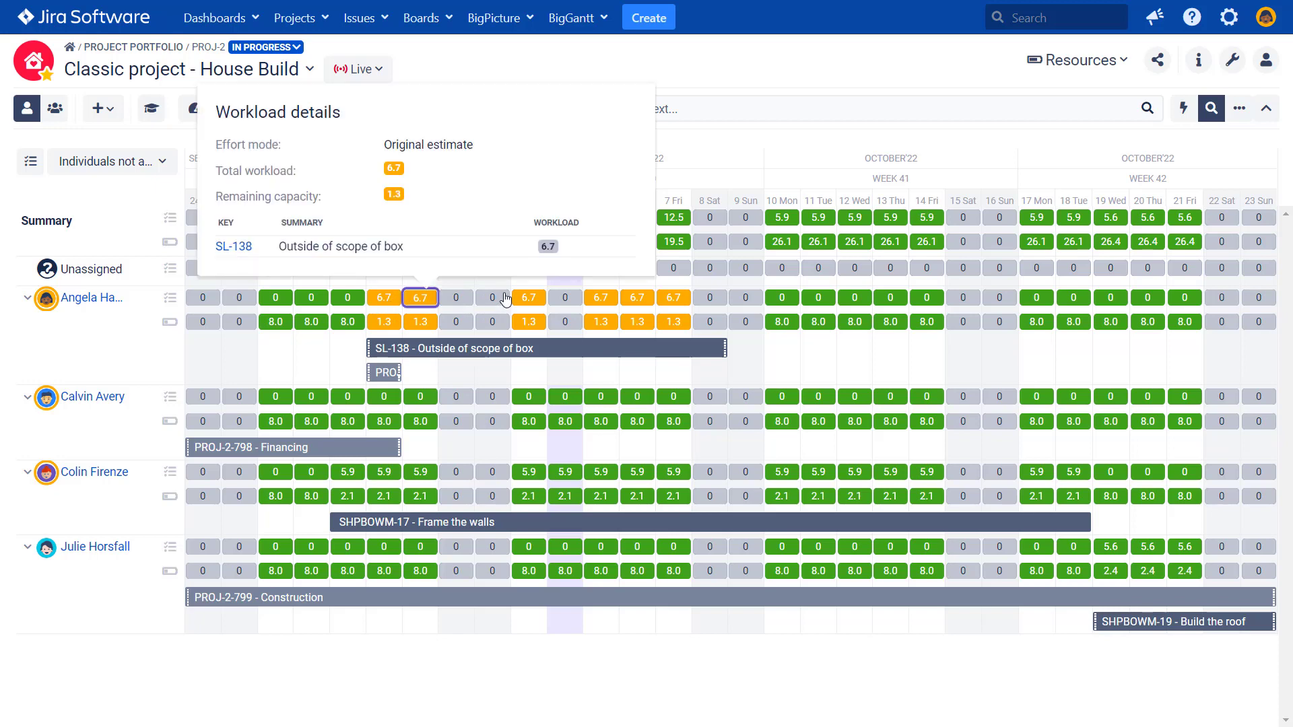
{"action": "left_click", "coordinate": [706, 71]}
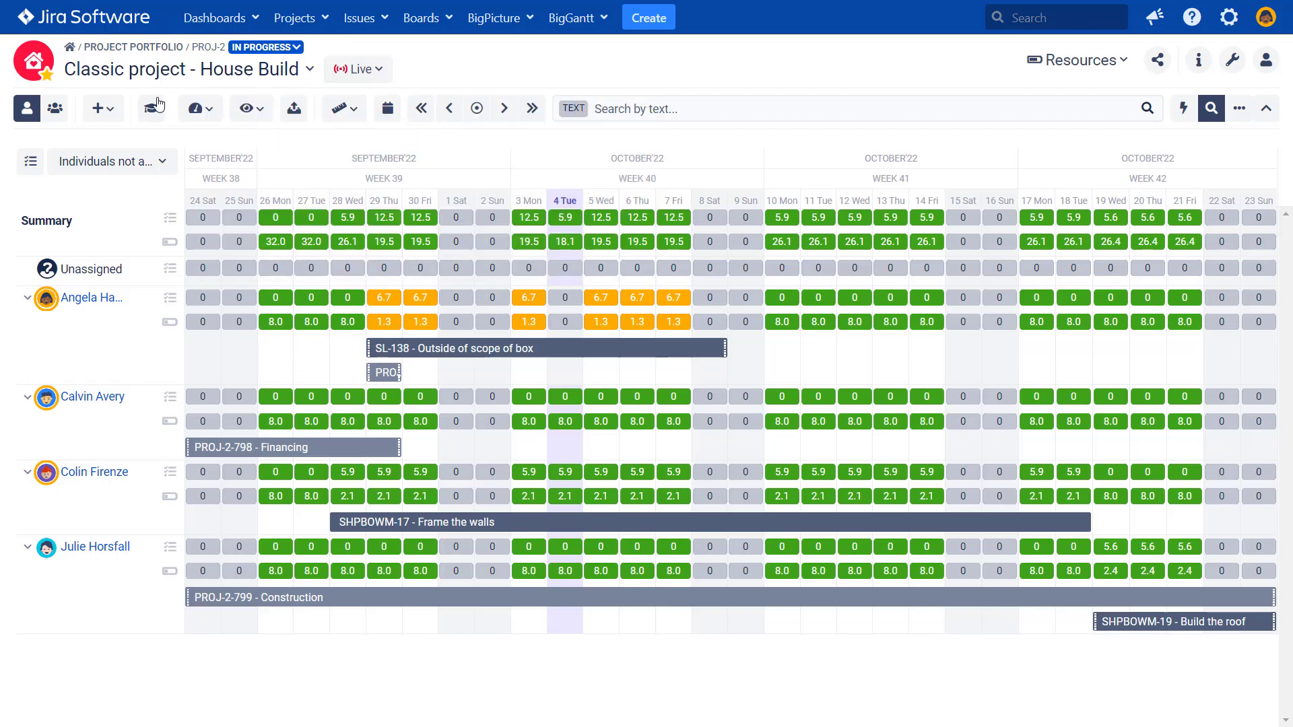
{"action": "left_click", "coordinate": [201, 109]}
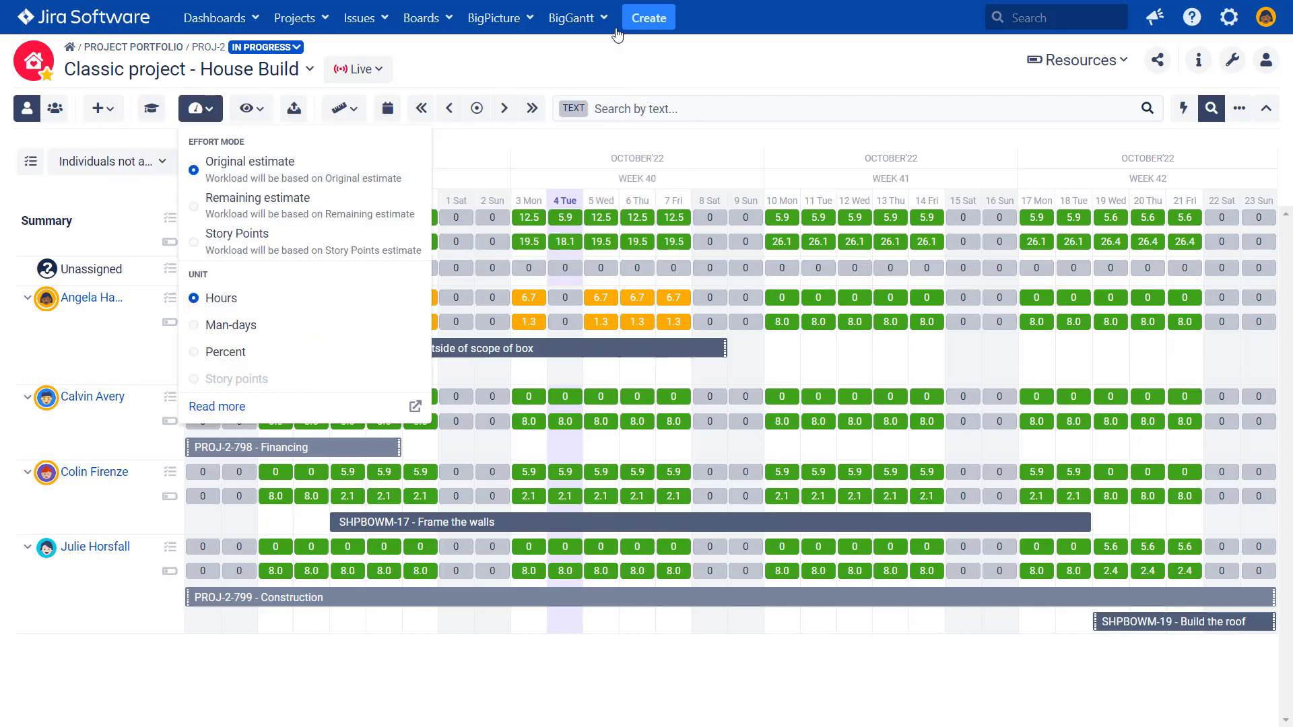
Set the workload effort mode to Remaining estimate.
{"action": "left_click", "coordinate": [601, 70]}
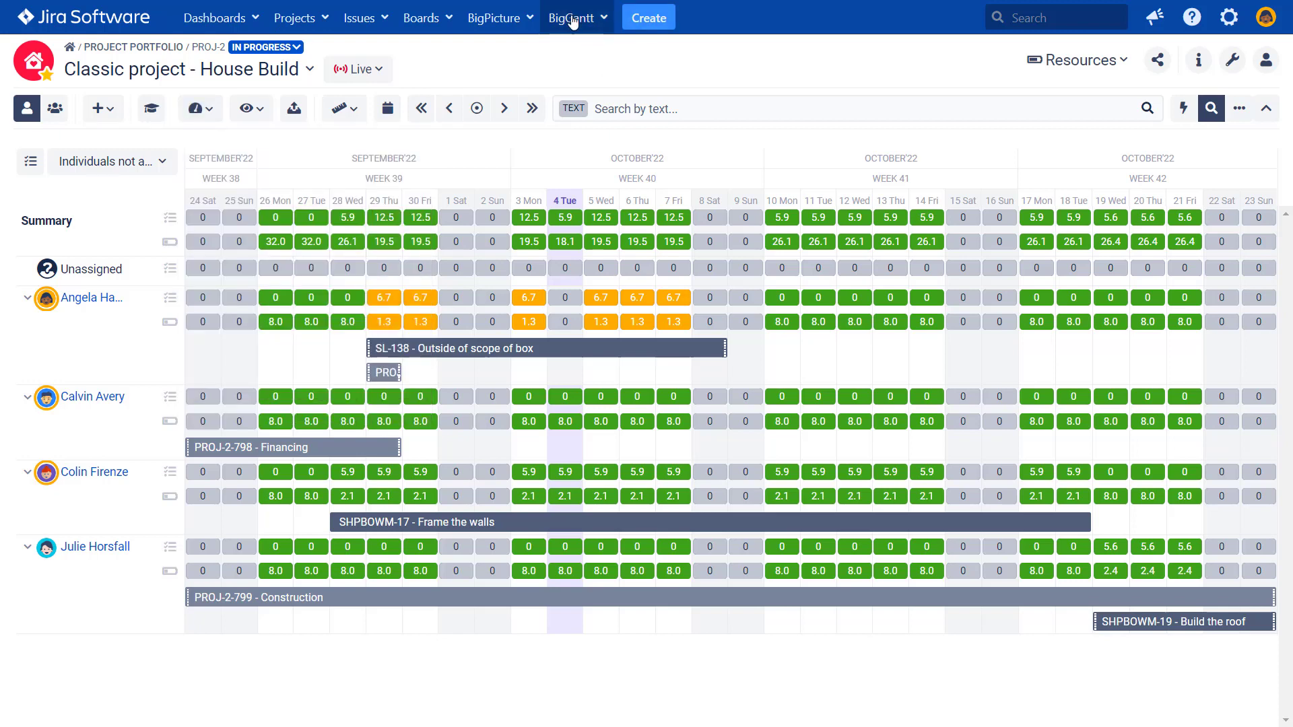
{"action": "left_click", "coordinate": [197, 108]}
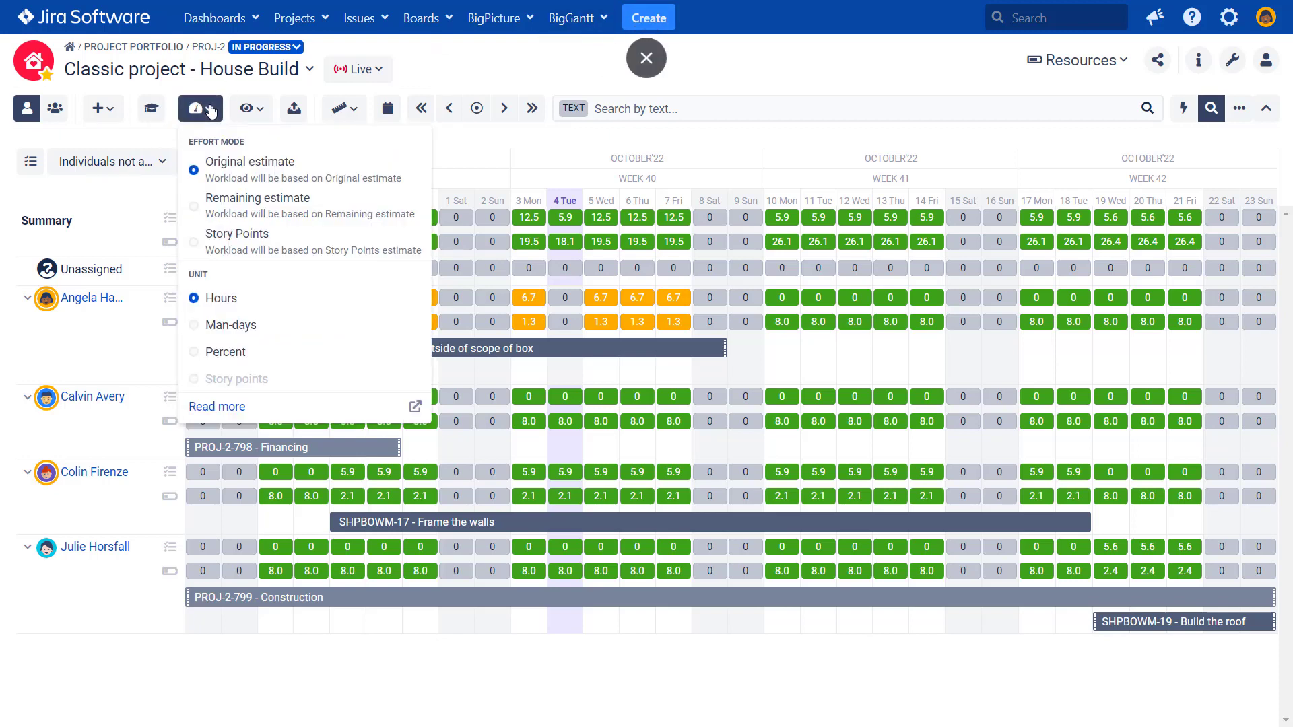
{"action": "left_click", "coordinate": [241, 202]}
{"action": "left_click", "coordinate": [629, 74]}
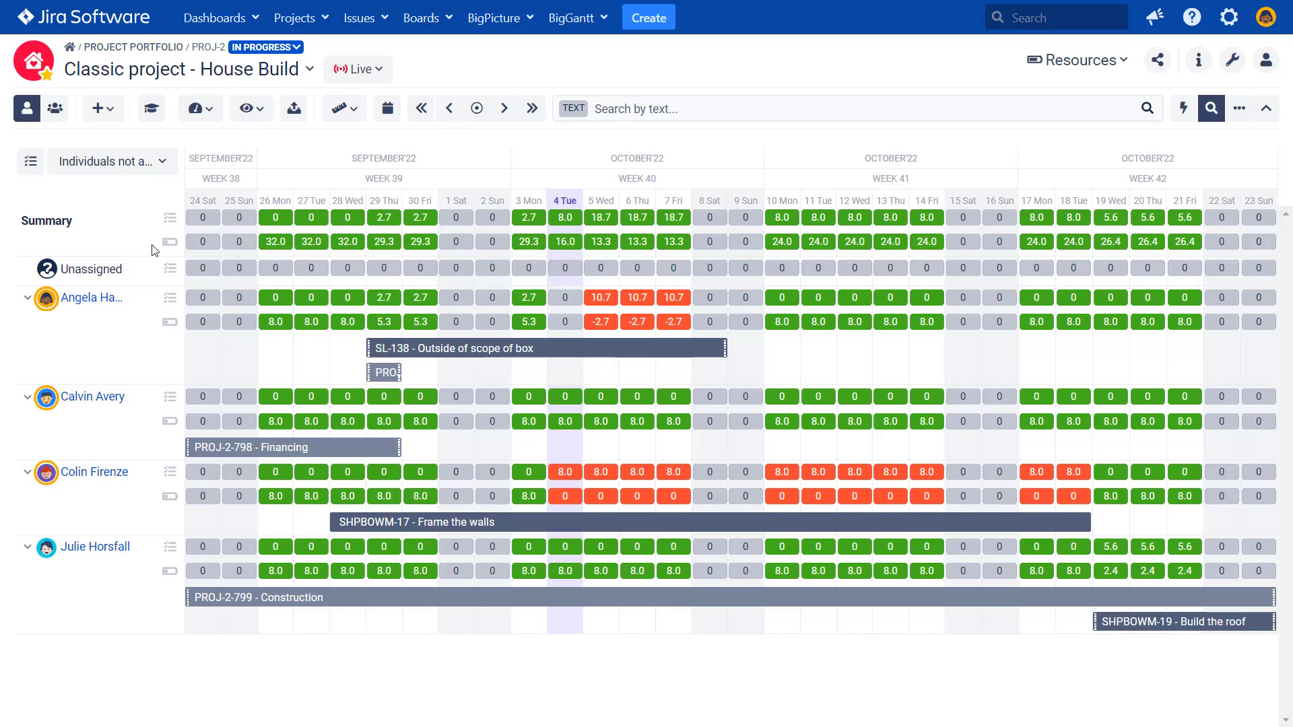
Switch the workload to the teams view, expand the HB House Owner team and view its workload and capacity details for 5 October.
{"action": "left_click", "coordinate": [55, 109]}
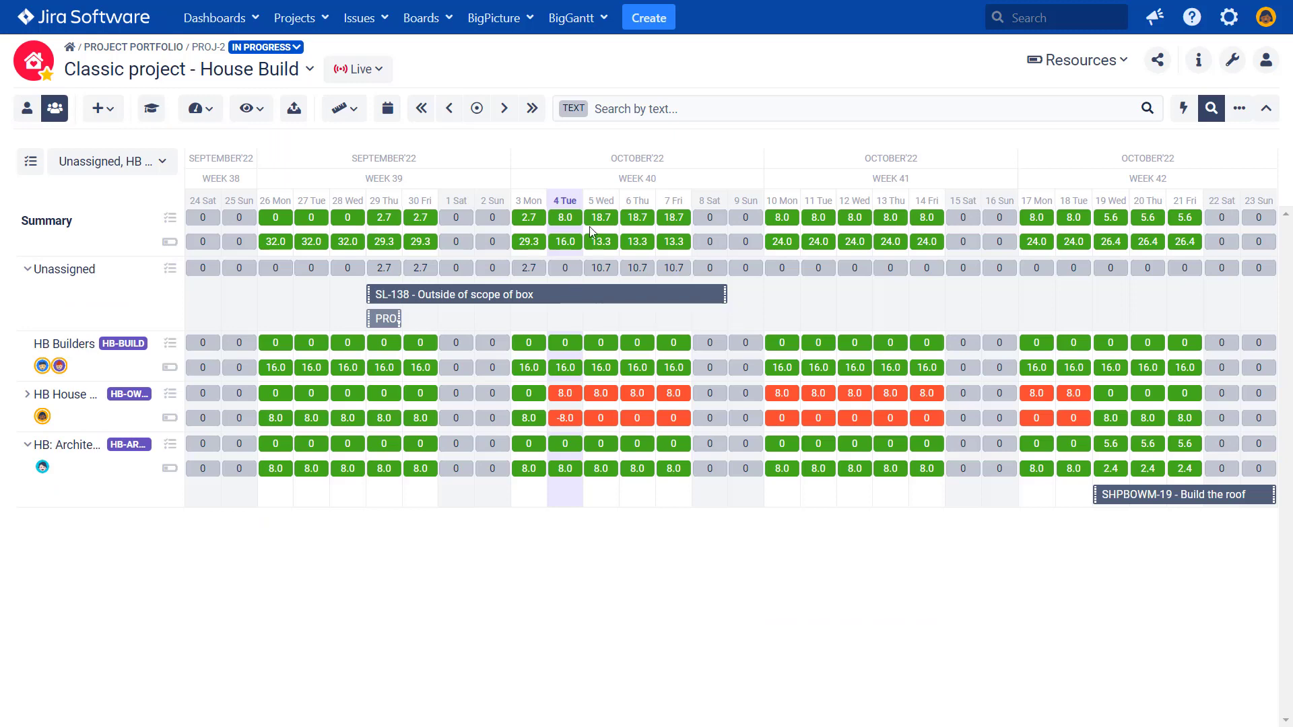
{"action": "left_click", "coordinate": [28, 395]}
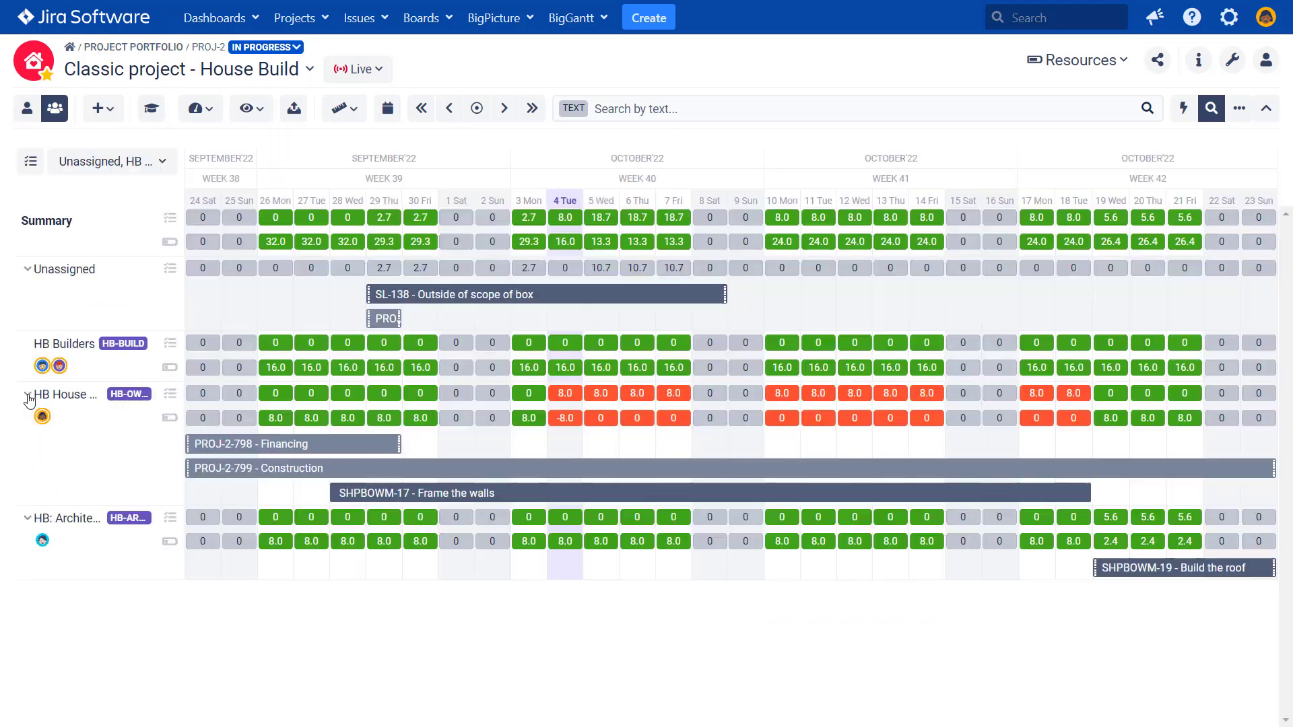
{"action": "left_click", "coordinate": [601, 395]}
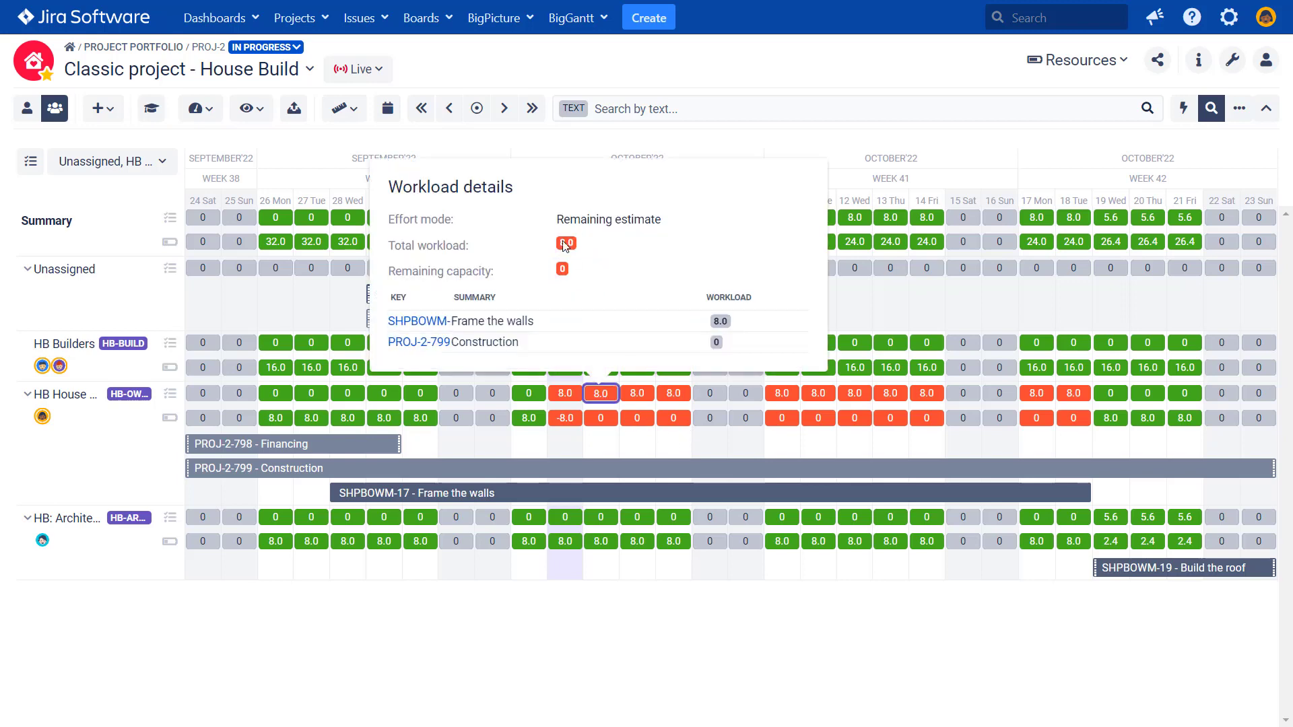
{"action": "left_click", "coordinate": [605, 419]}
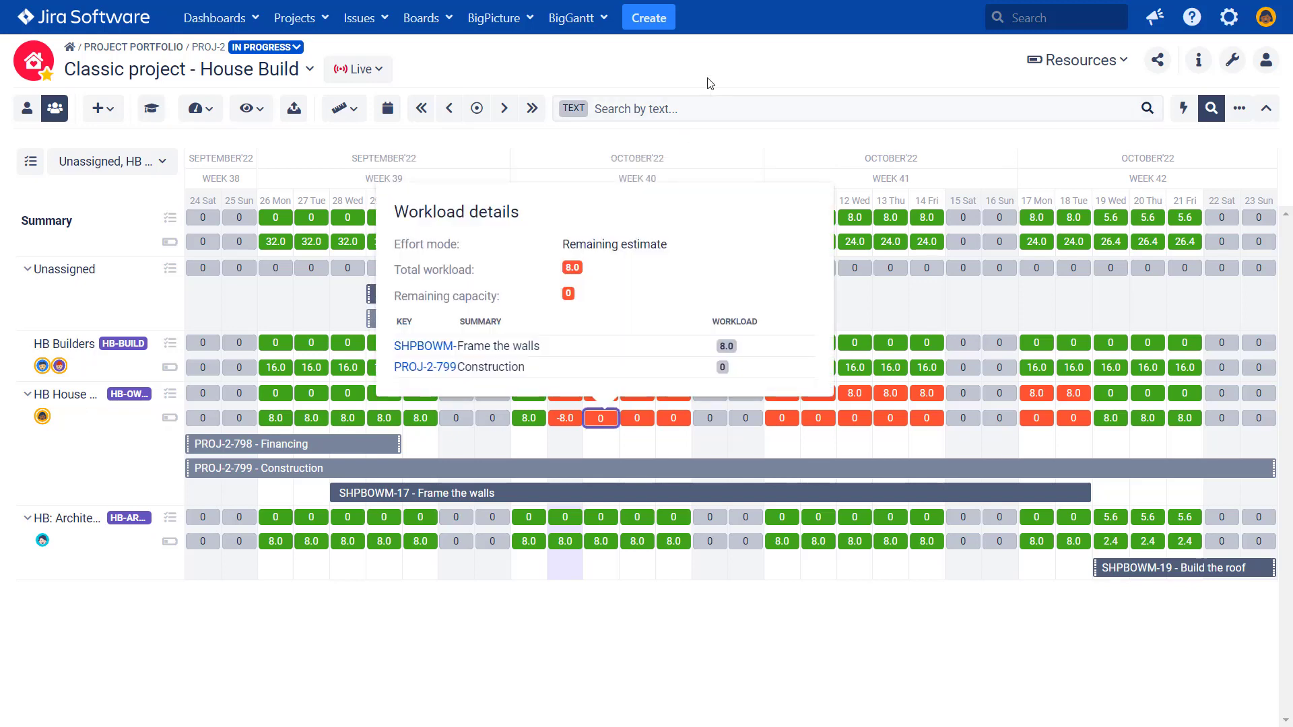
{"action": "left_click", "coordinate": [718, 64]}
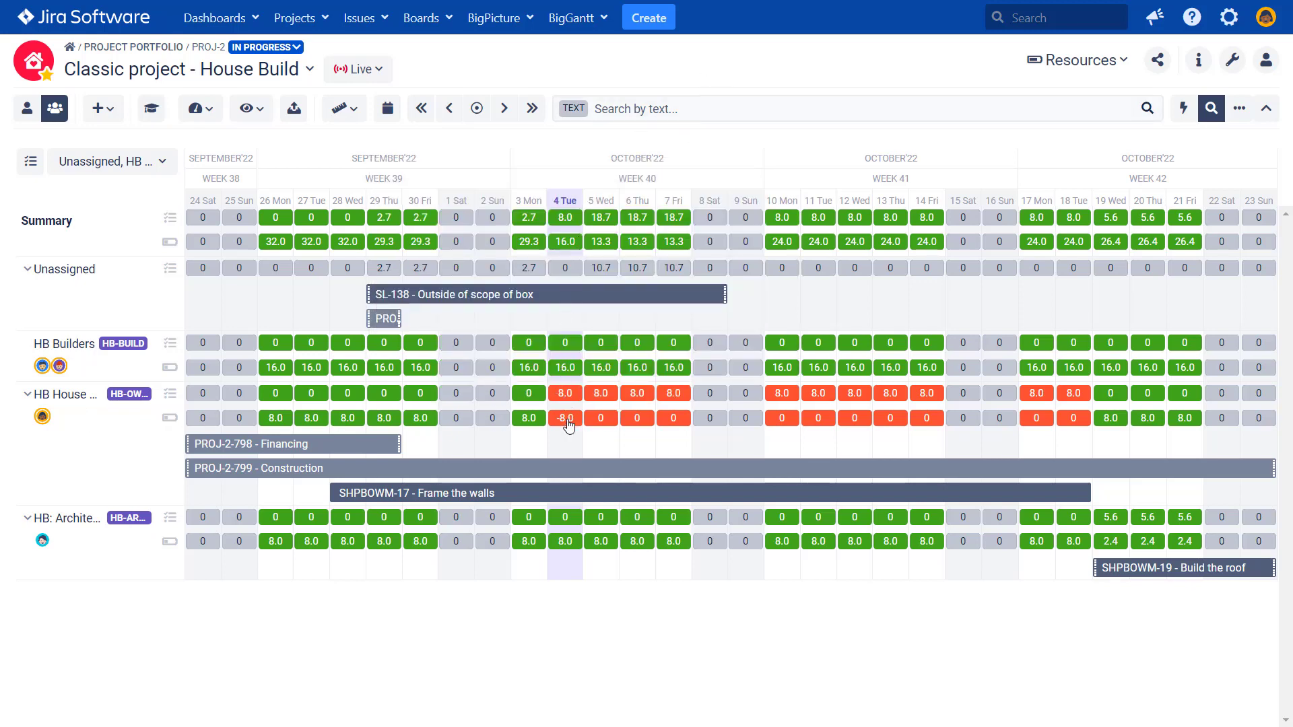
{"action": "left_click", "coordinate": [602, 423]}
View House Build's Teams module and its Reports module.
{"action": "left_click", "coordinate": [1056, 67]}
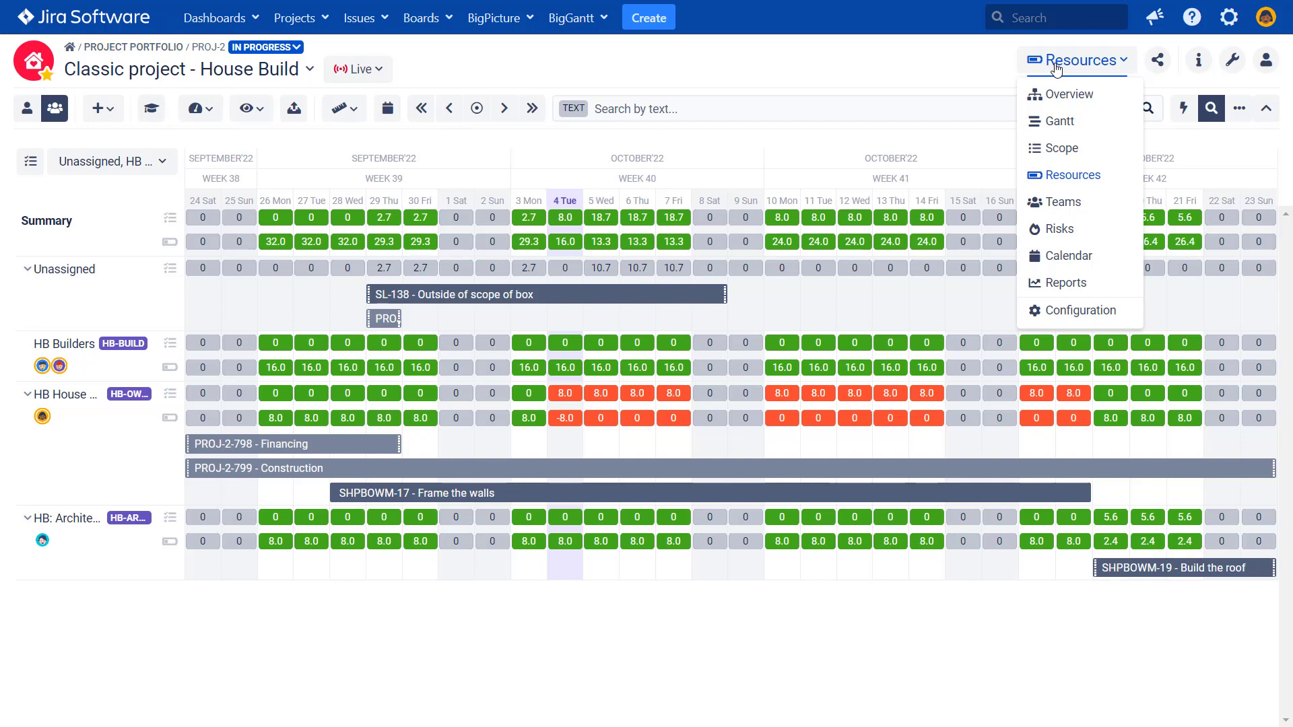
{"action": "left_click", "coordinate": [1069, 210]}
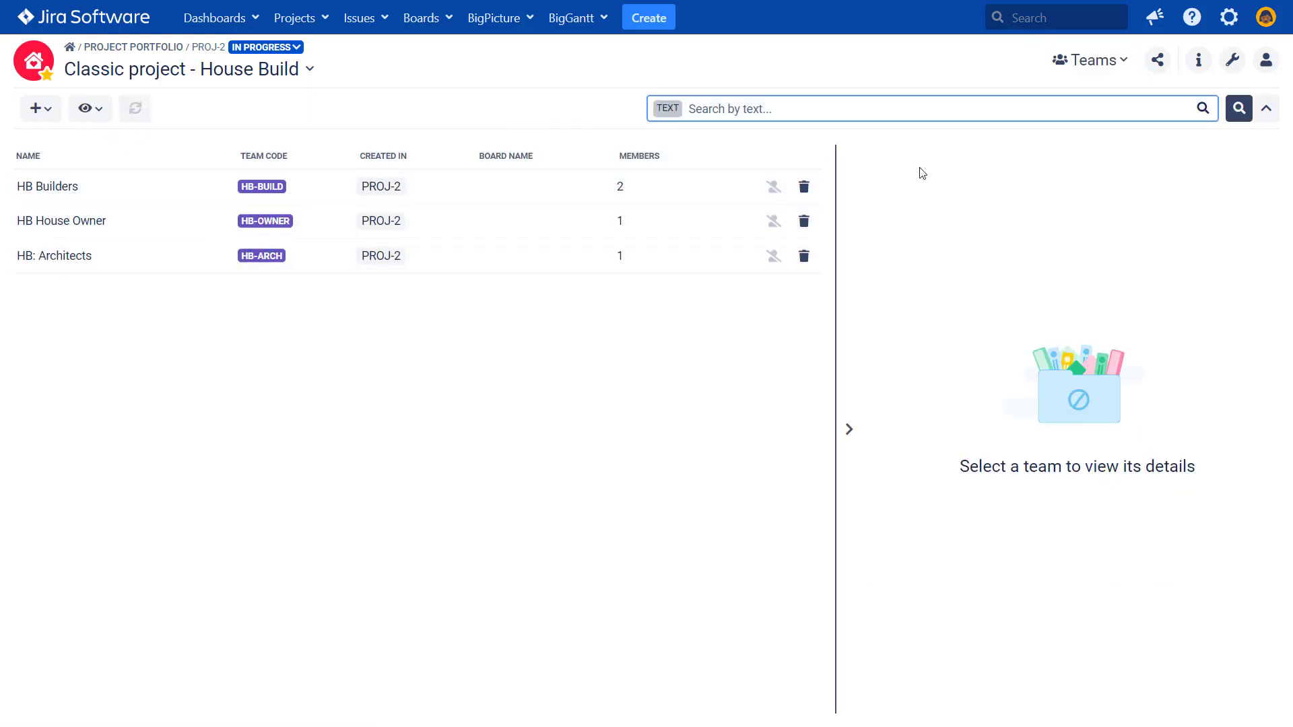
{"action": "left_click", "coordinate": [1112, 65]}
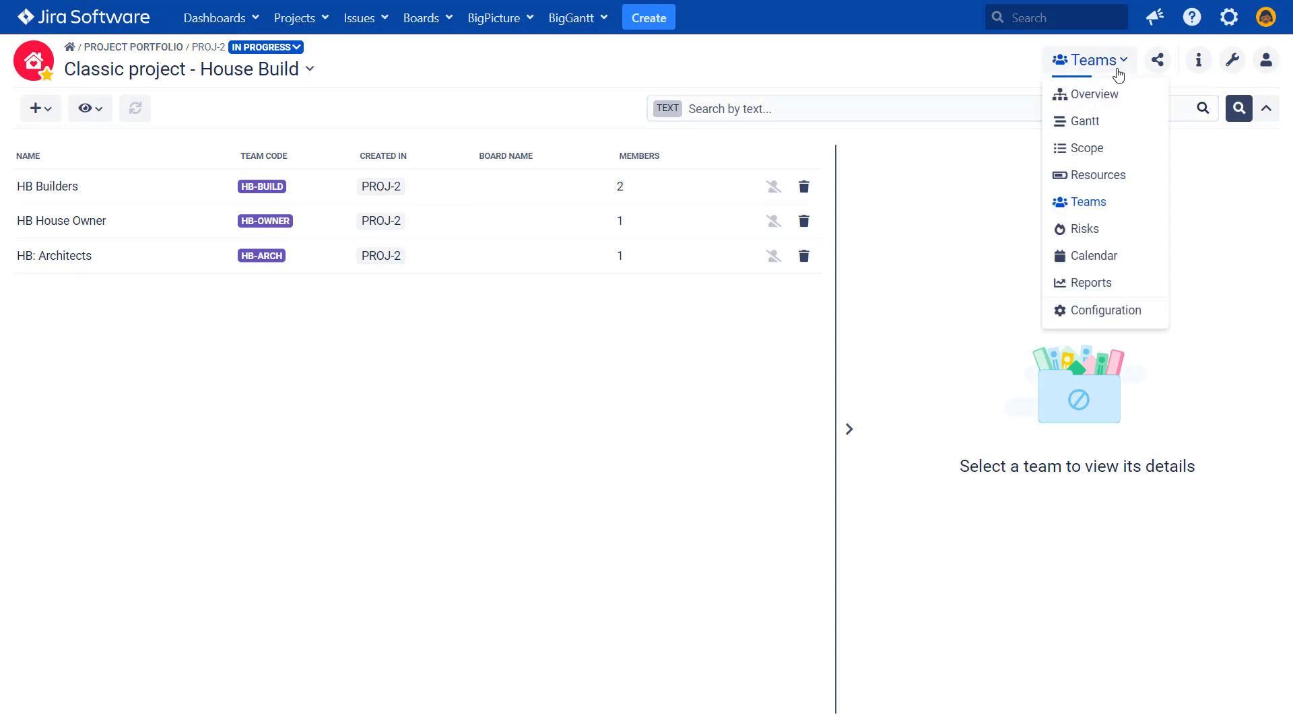
{"action": "left_click", "coordinate": [1121, 295]}
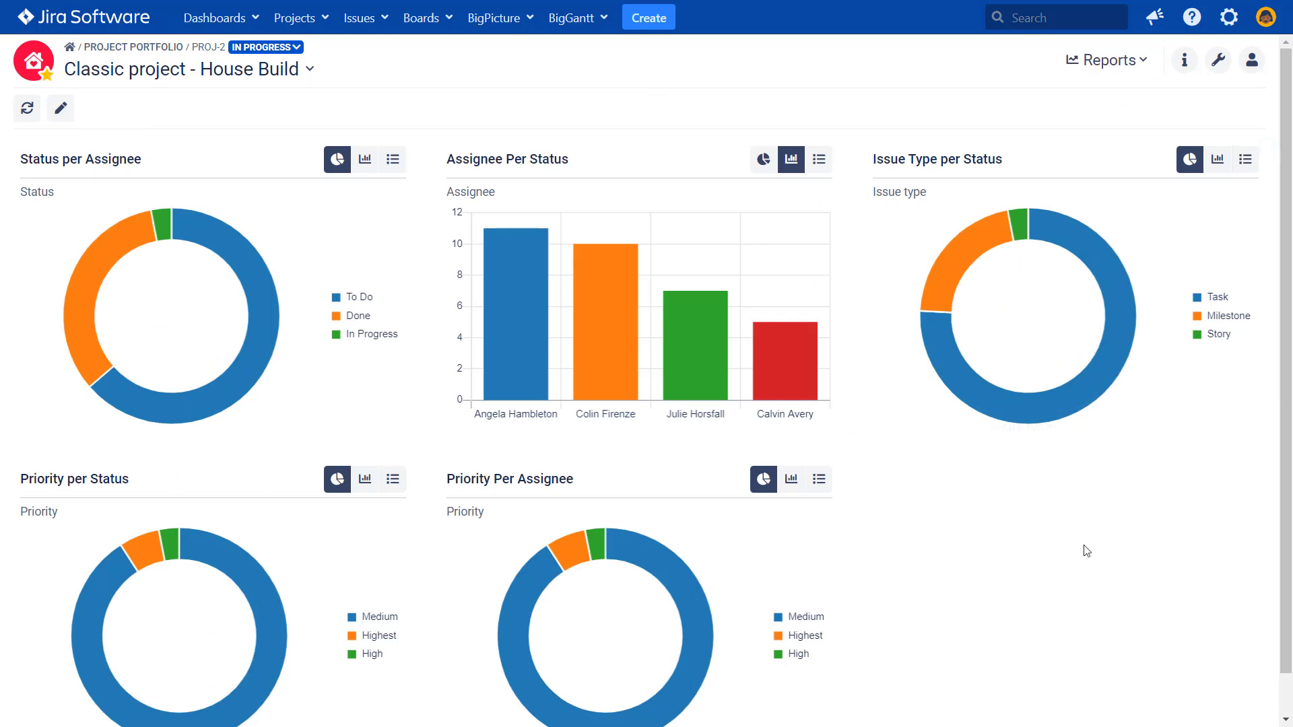
{"action": "mouse_move", "coordinate": [512, 352]}
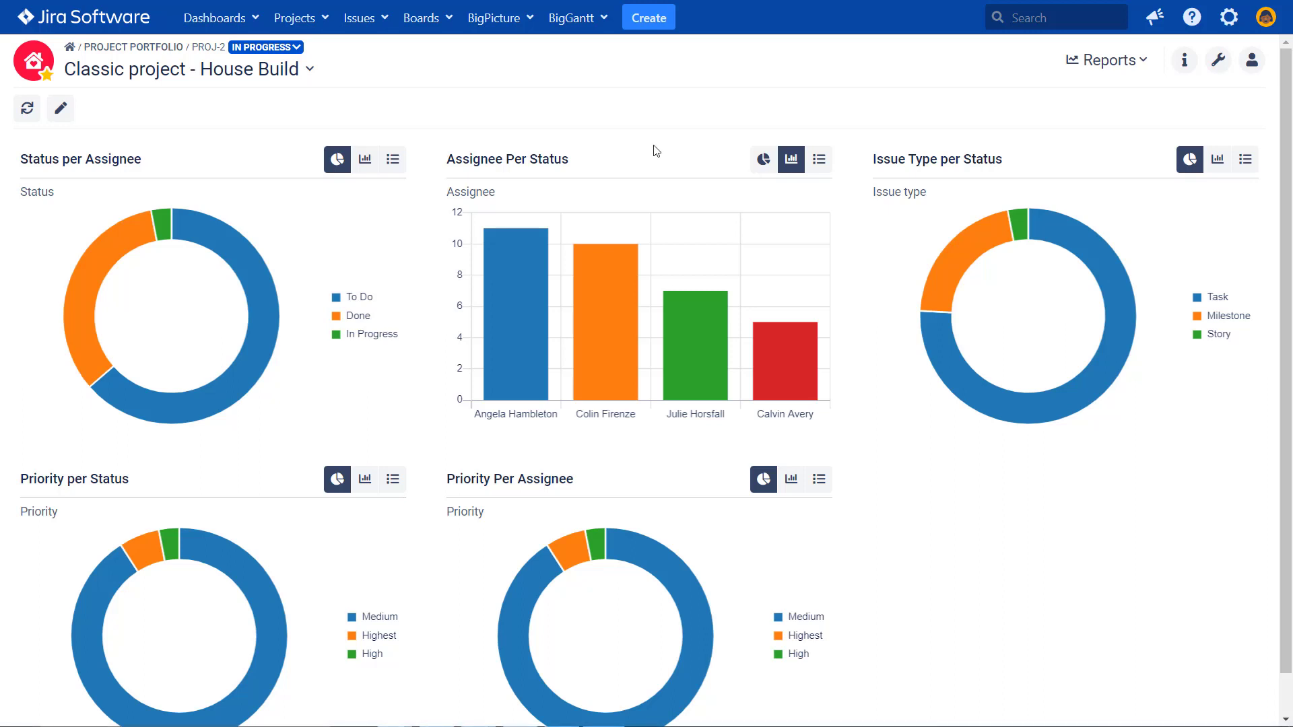
Return to the BigPicture Home overview and collapse the Project Portfolio box.
{"action": "left_click", "coordinate": [499, 17]}
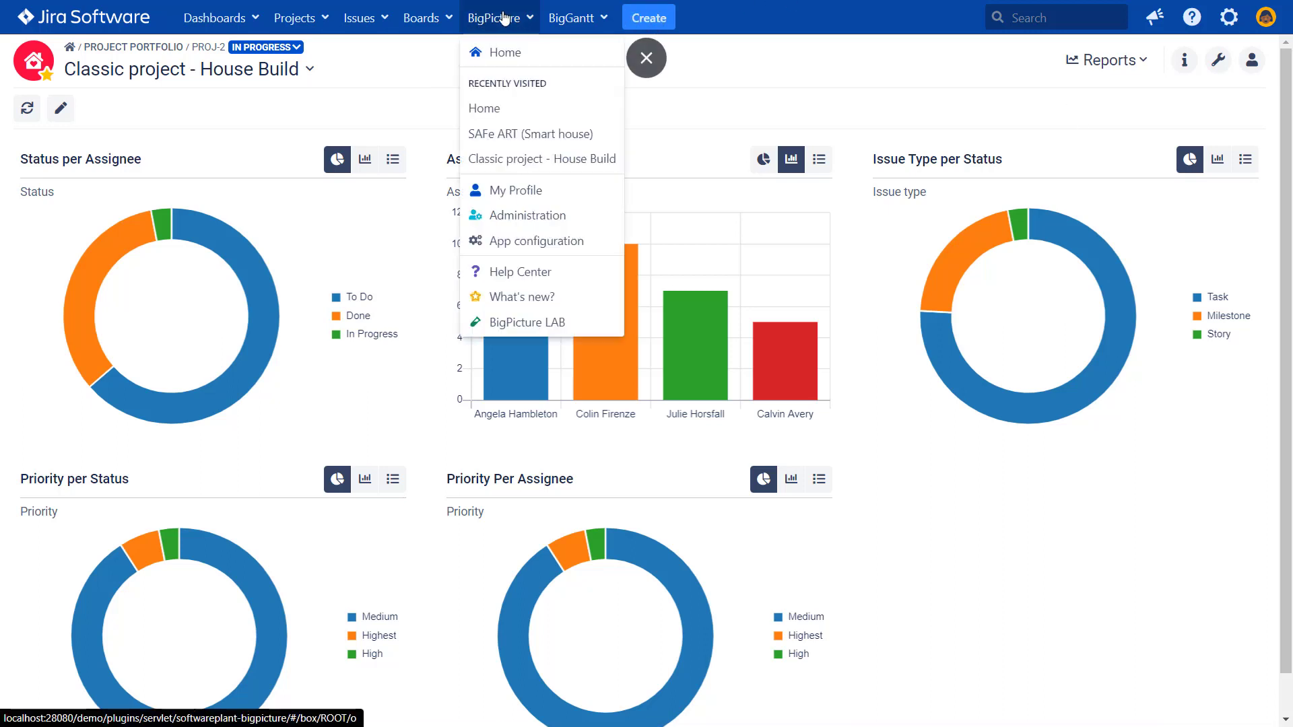
{"action": "left_click", "coordinate": [554, 64]}
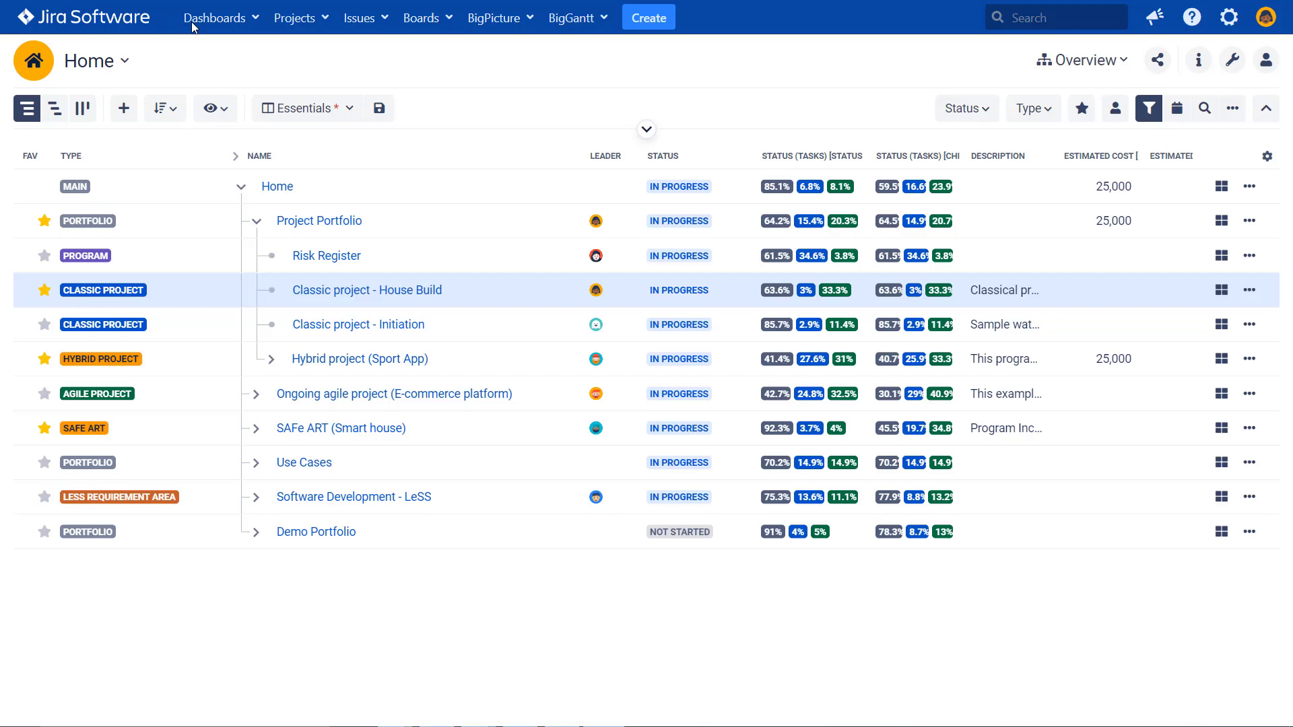
{"action": "left_click", "coordinate": [258, 223]}
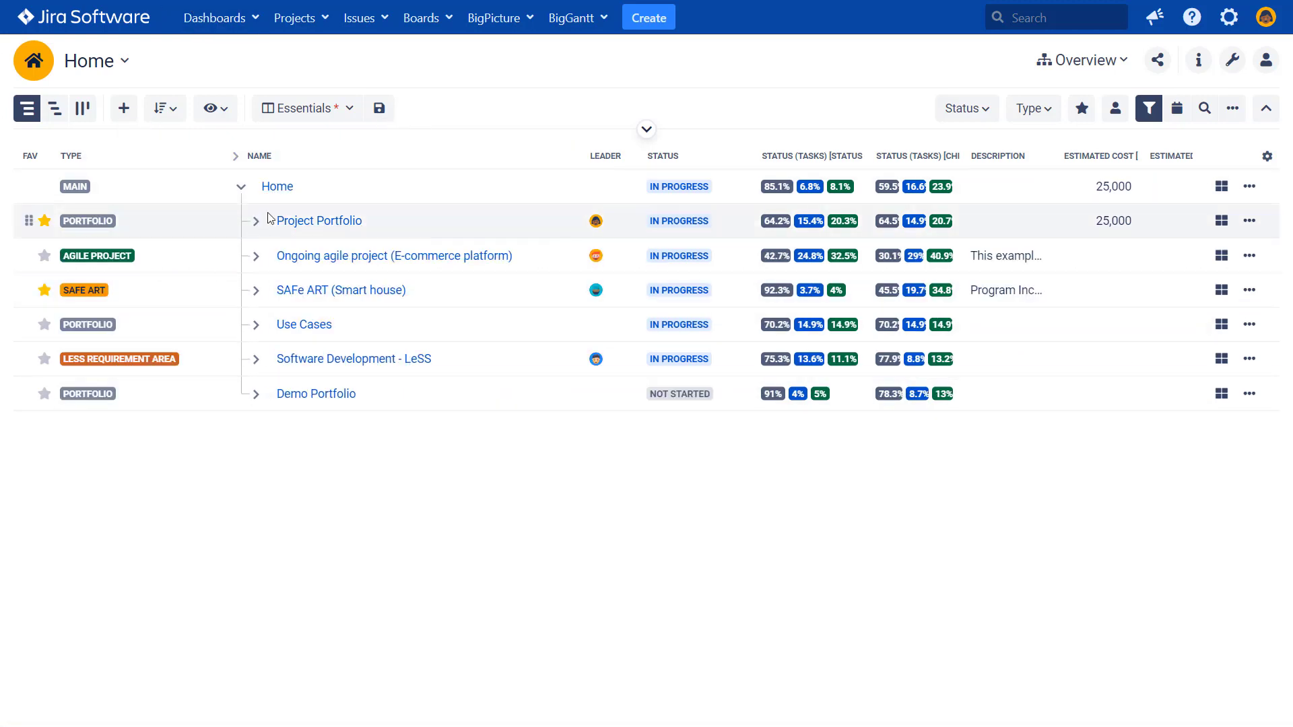
{"action": "mouse_move", "coordinate": [273, 206]}
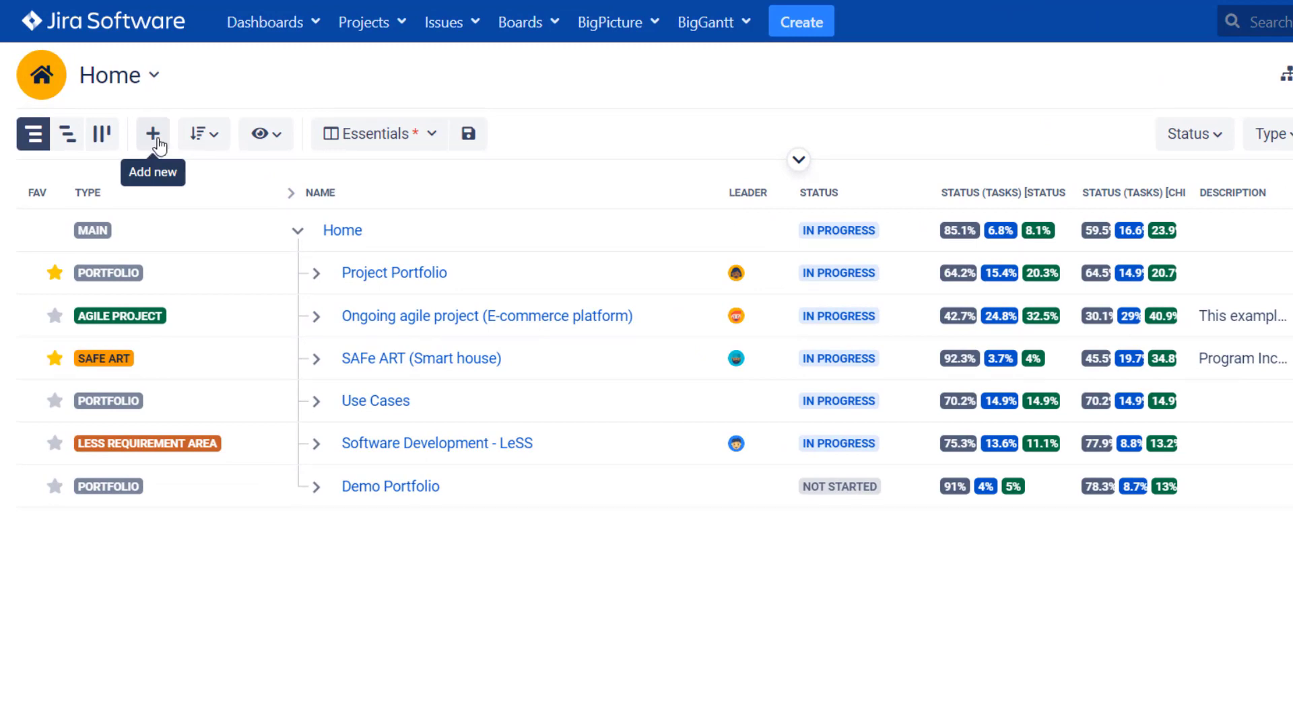
Start a new portfolio box under Home and name it Training Portfolio.
{"action": "left_click", "coordinate": [154, 135]}
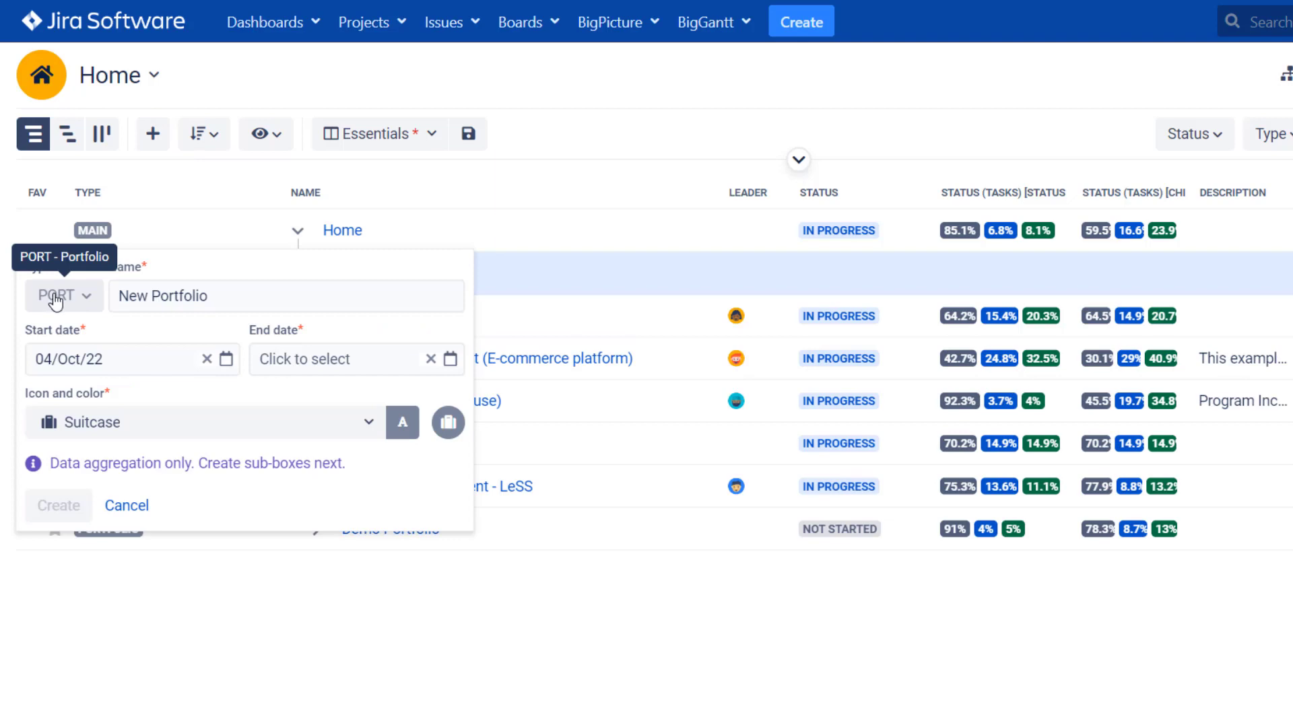
{"action": "left_click_drag", "start_coordinate": [252, 292], "coordinate": [118, 295]}
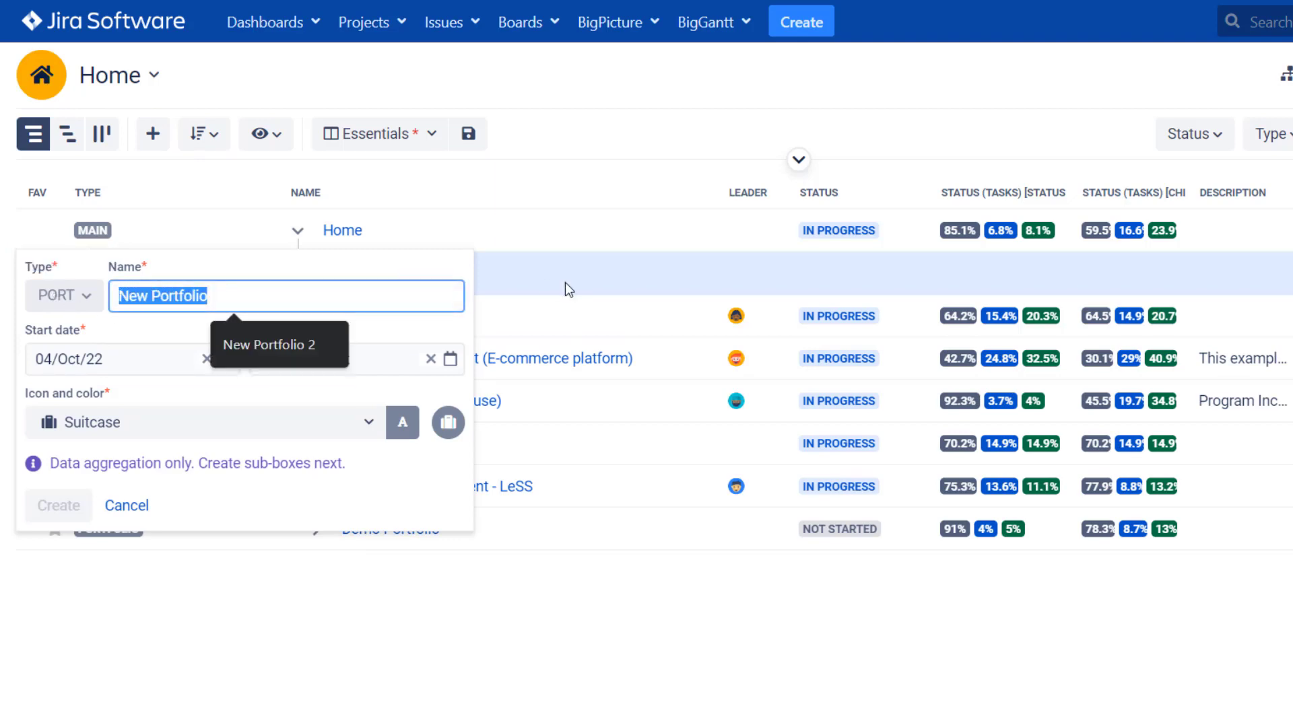
{"action": "type", "text": "Tra"}
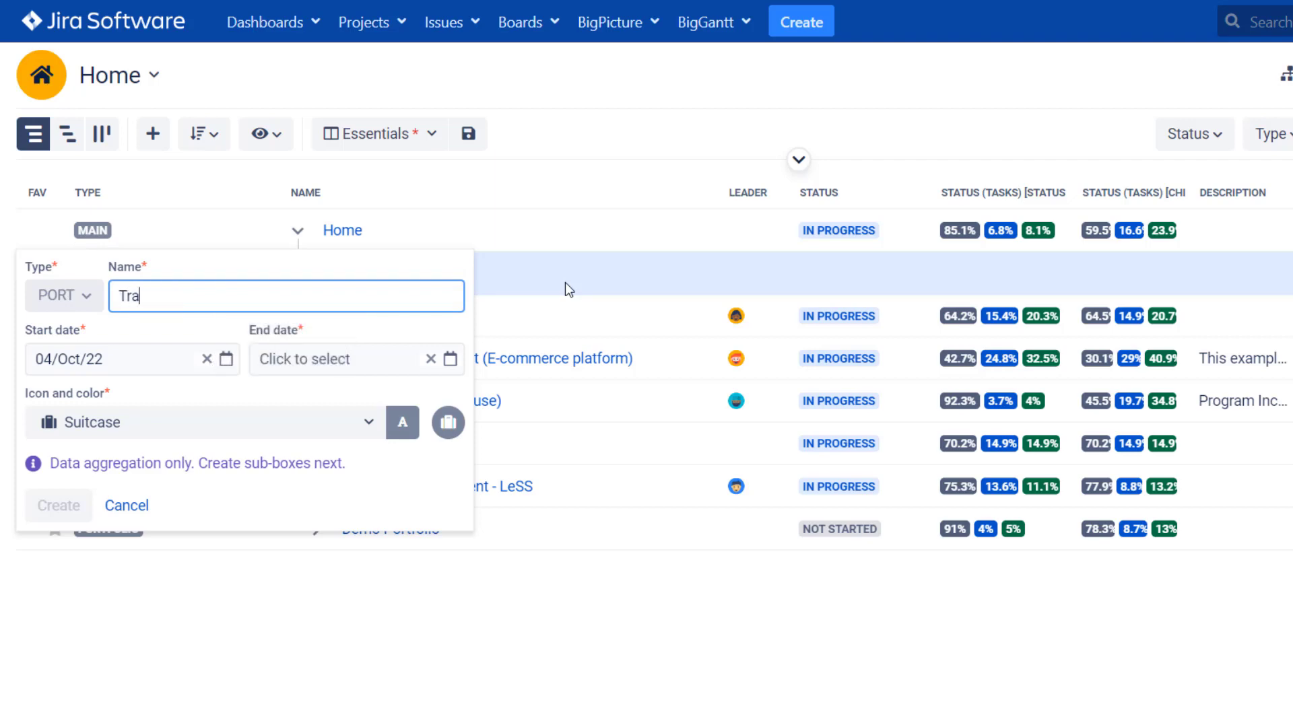
{"action": "type", "text": "ining Portfolio"}
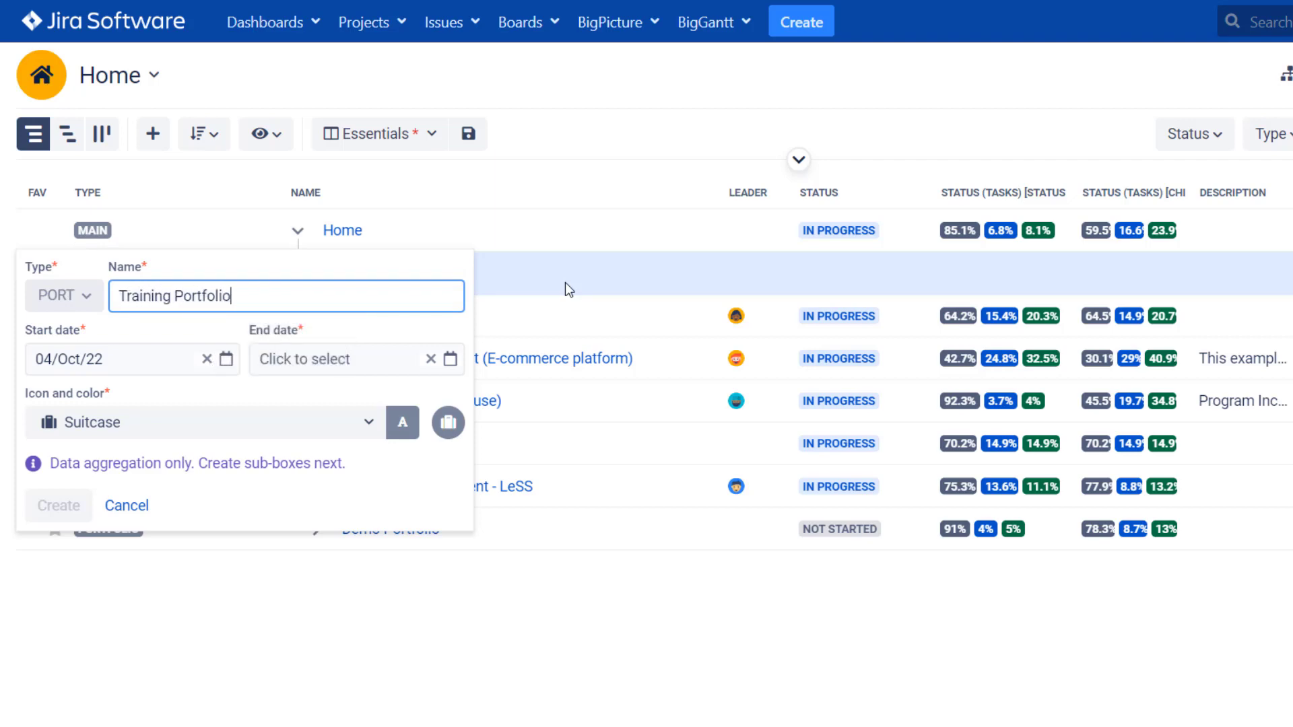
Set Training Portfolio's end date to 31/Oct/24, create the portfolio and dismiss the notification.
{"action": "left_click", "coordinate": [283, 361]}
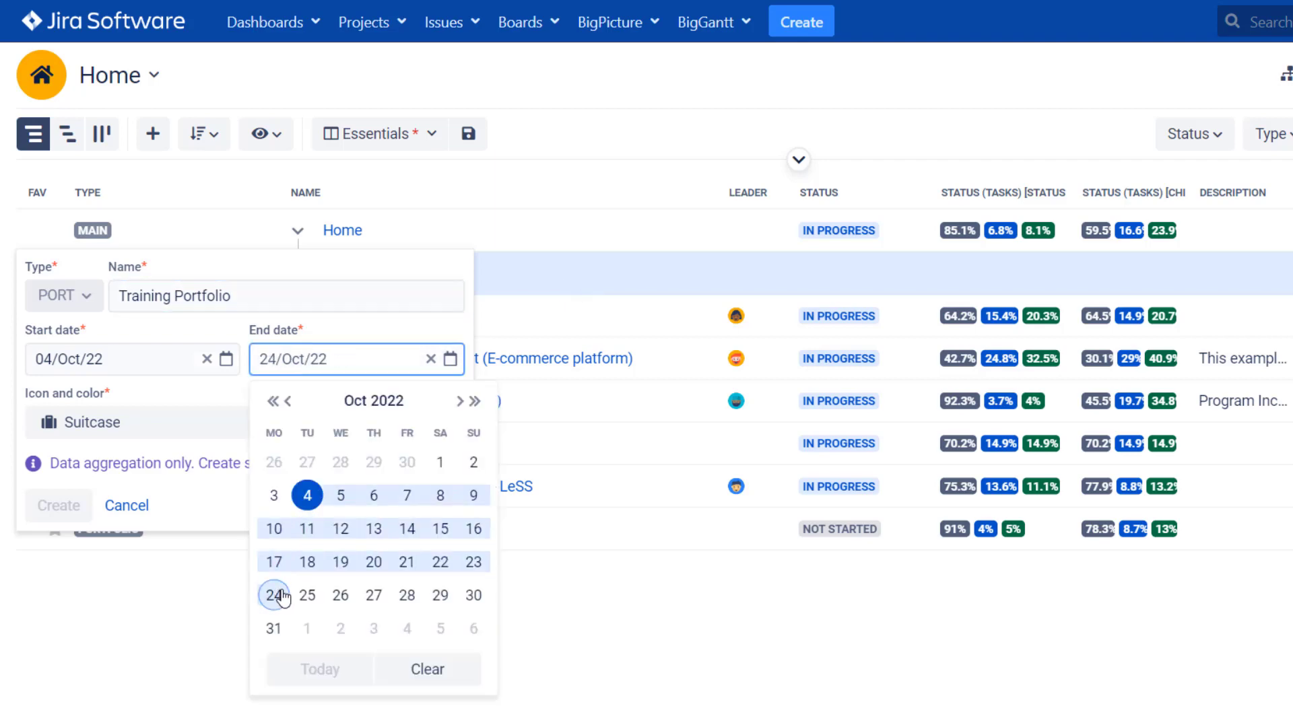
{"action": "left_click", "coordinate": [474, 402]}
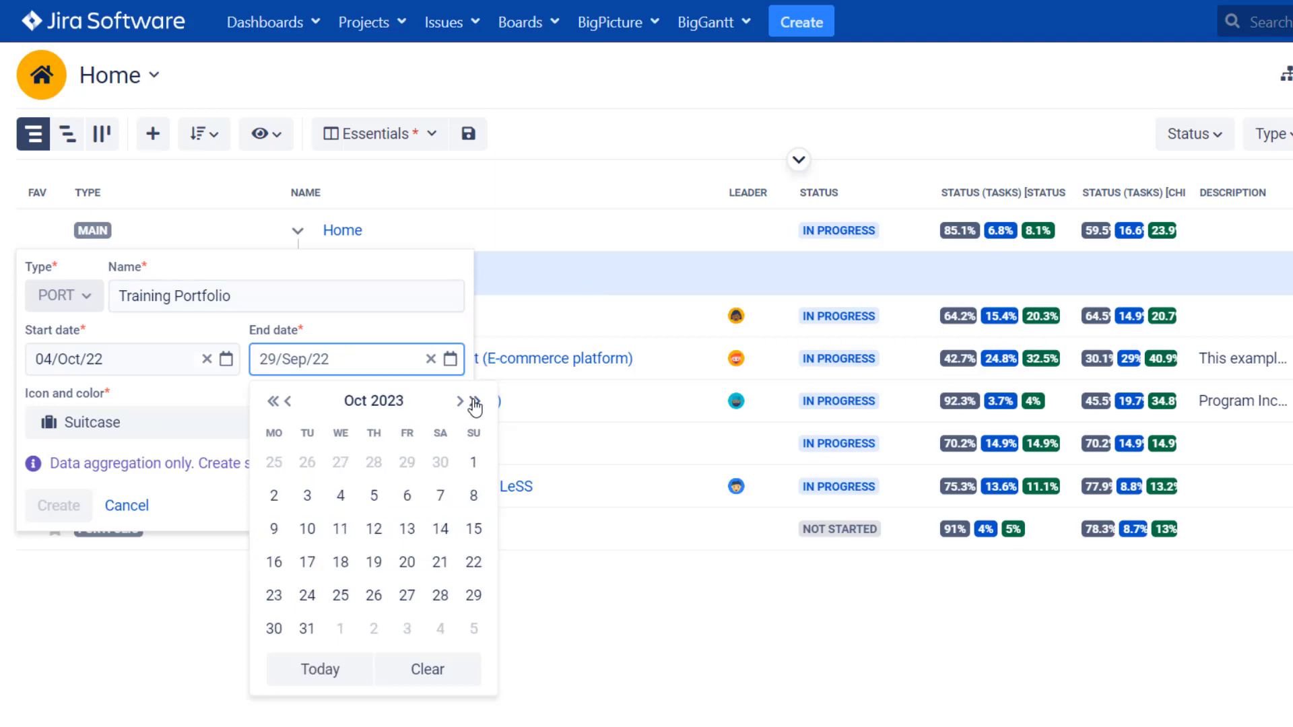
{"action": "left_click", "coordinate": [474, 403]}
{"action": "left_click", "coordinate": [374, 595]}
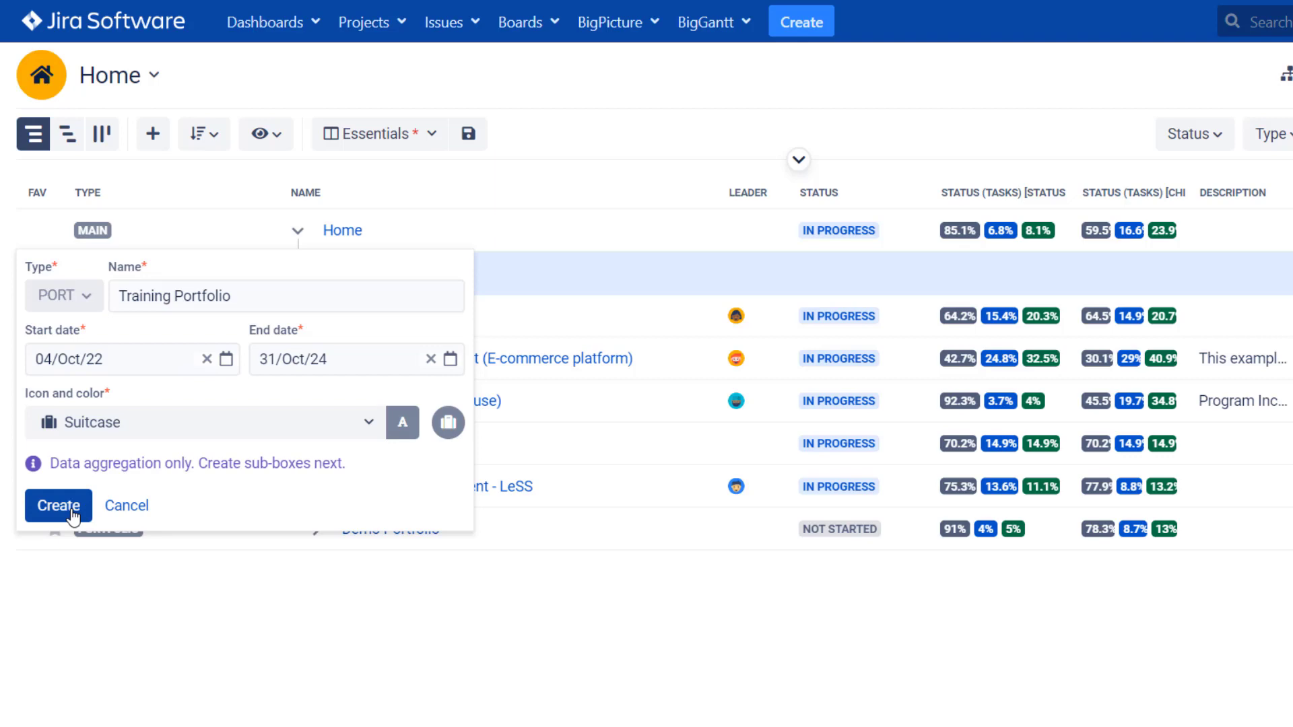
{"action": "left_click_drag", "start_coordinate": [59, 464], "coordinate": [290, 455]}
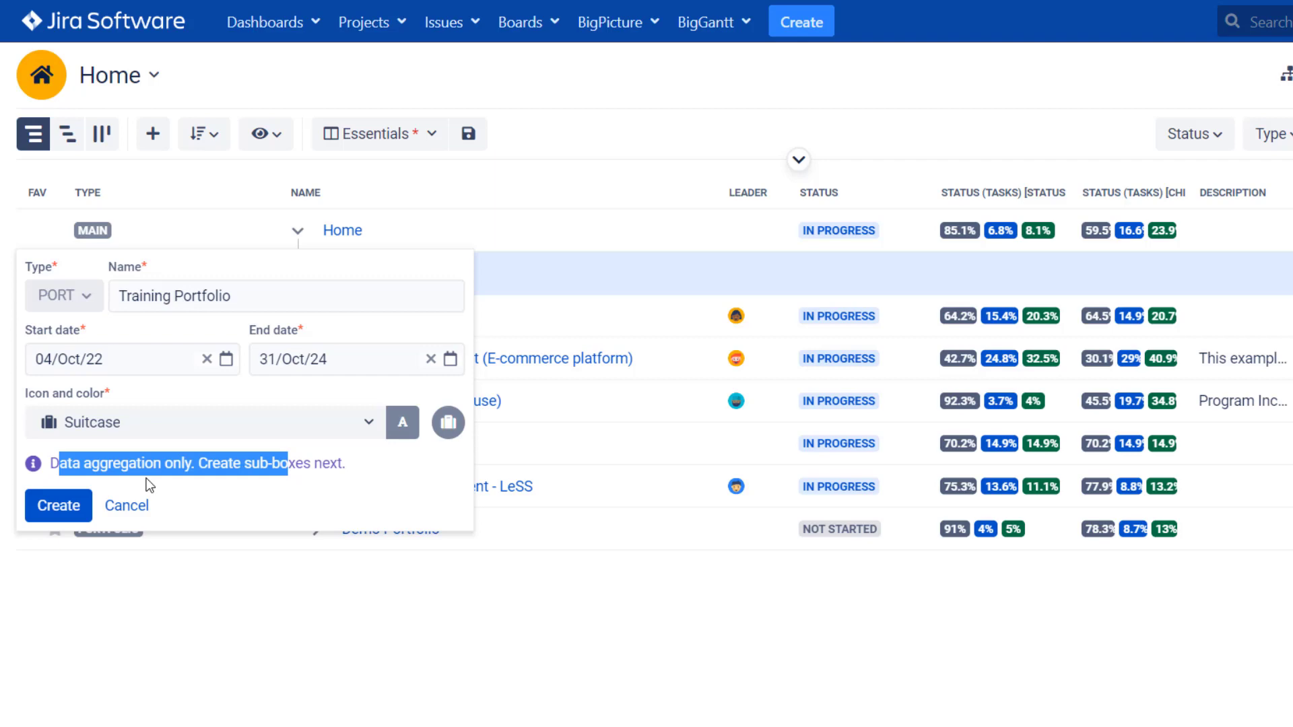
{"action": "left_click", "coordinate": [44, 510]}
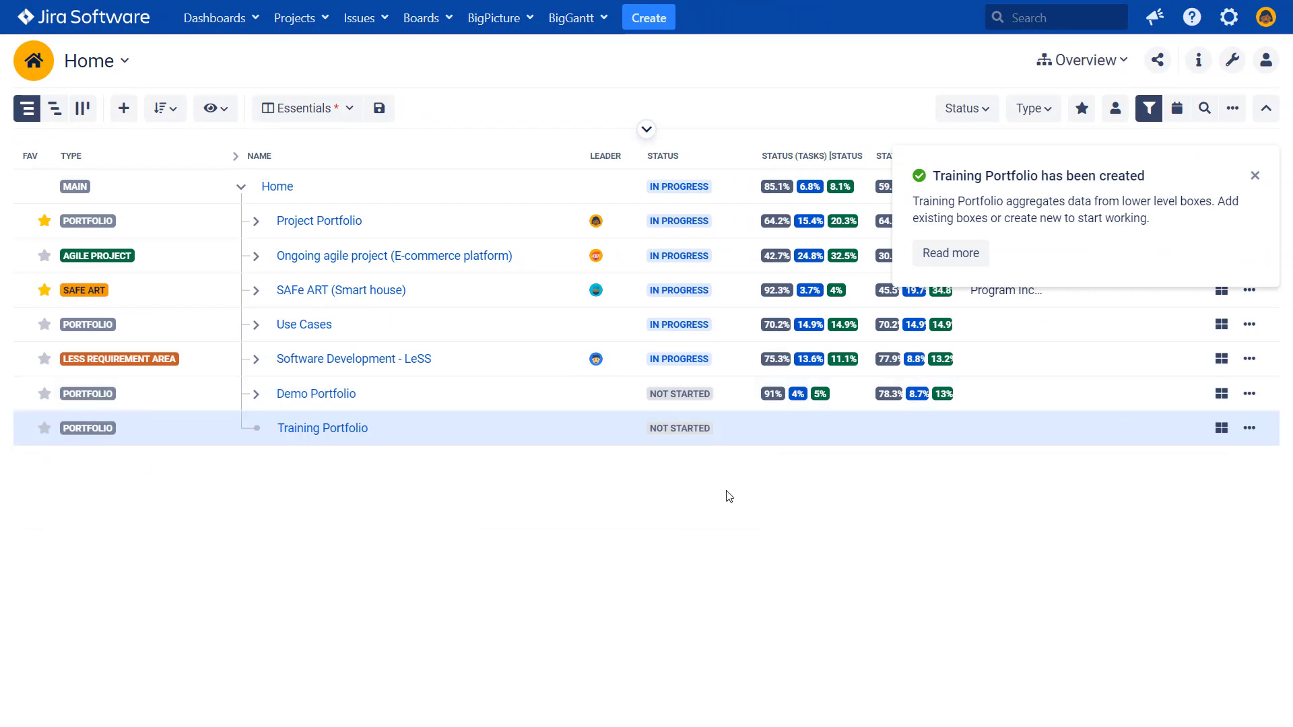
{"action": "left_click", "coordinate": [1255, 175]}
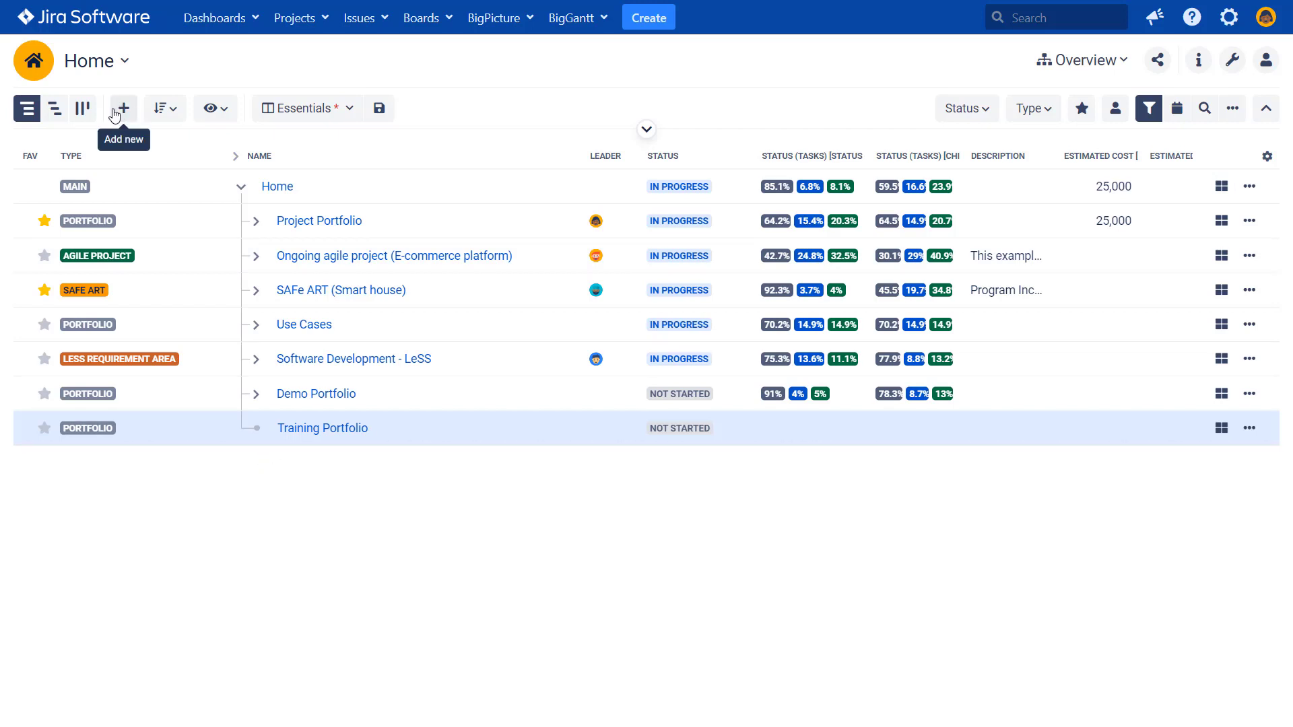
Start a new box beneath Training Portfolio, indent it one level as its sub-box and choose the AGILE - Agile Project type.
{"action": "mouse_move", "coordinate": [280, 450]}
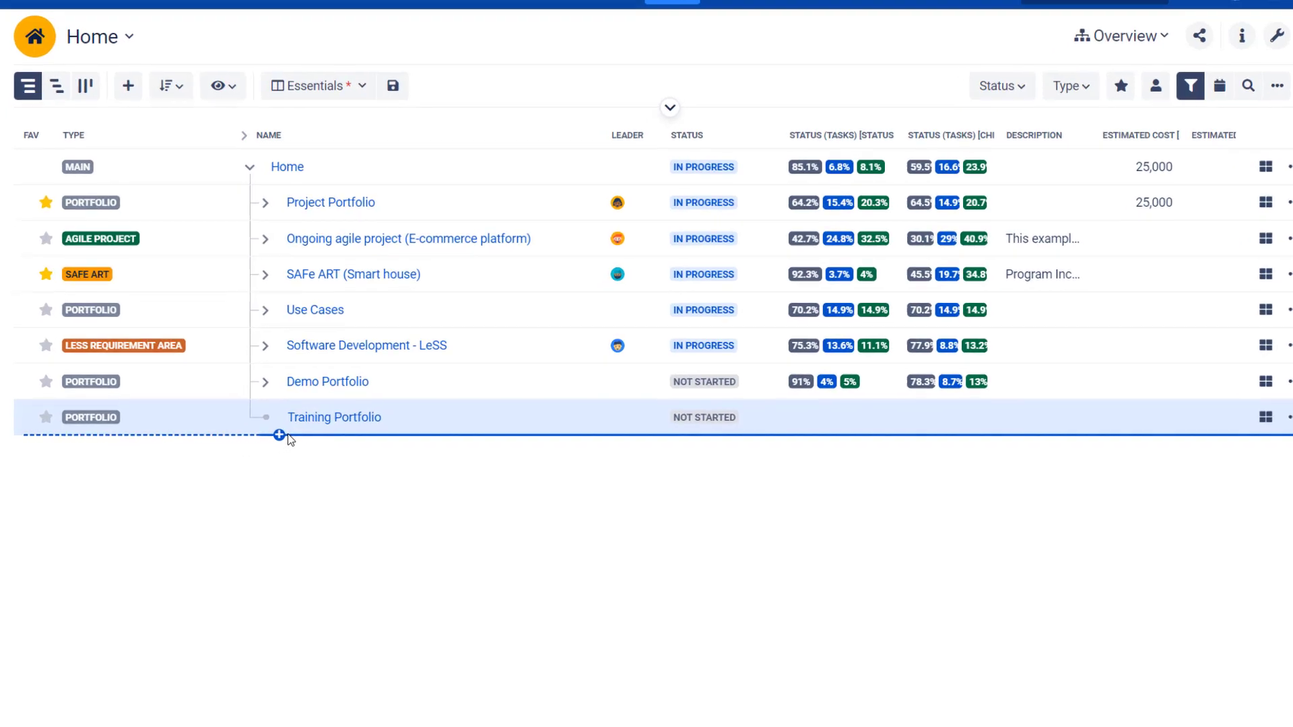
{"action": "left_click", "coordinate": [338, 375]}
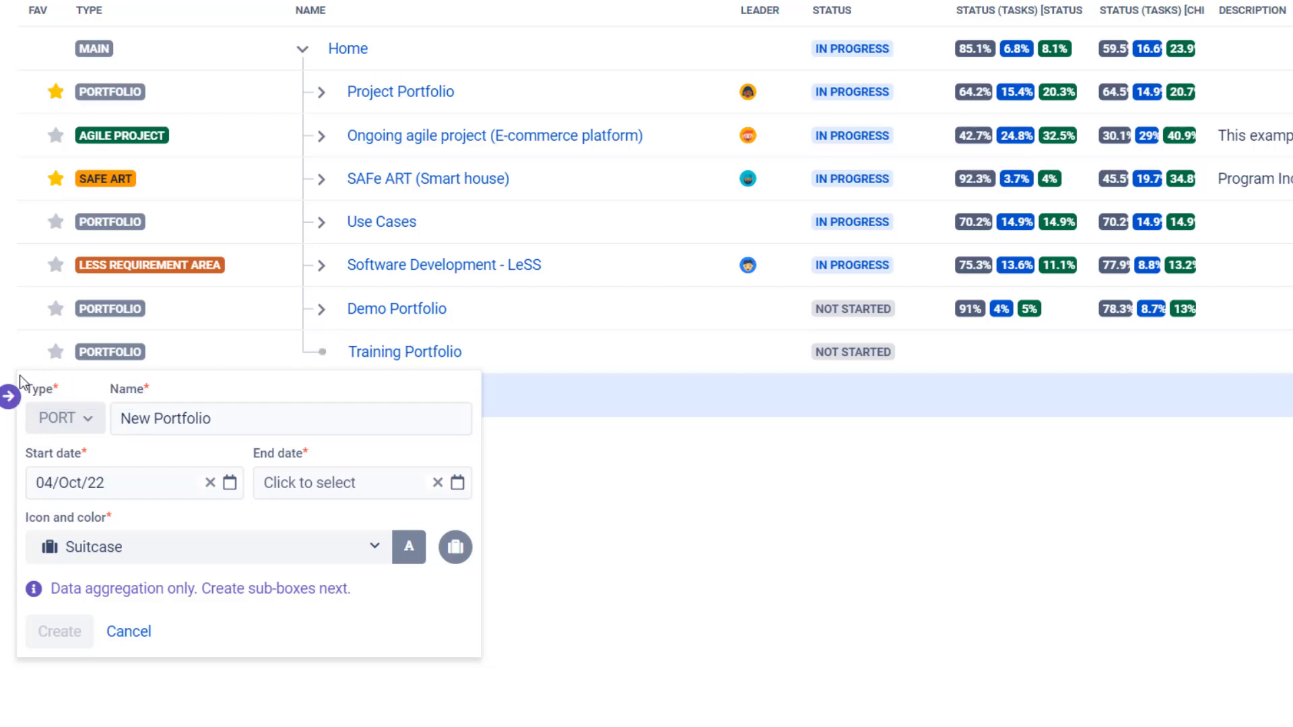
{"action": "left_click", "coordinate": [14, 399]}
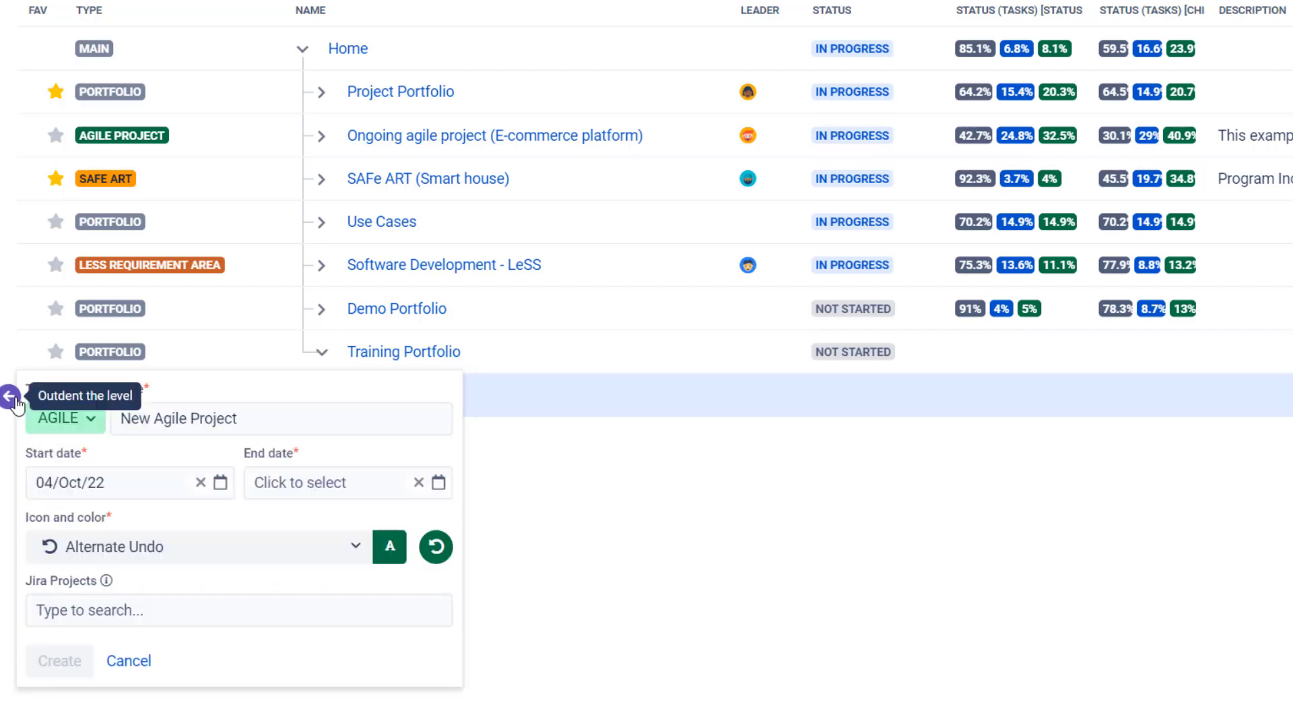
{"action": "left_click", "coordinate": [89, 424]}
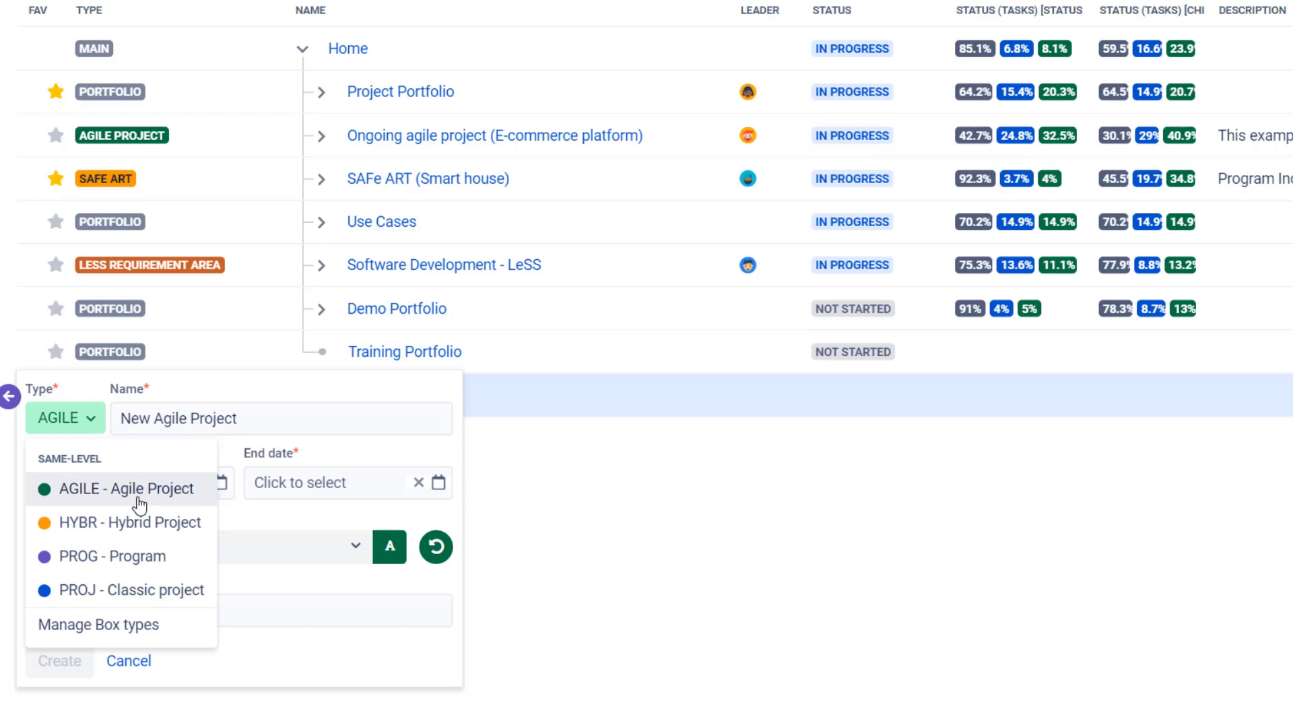
{"action": "left_click", "coordinate": [138, 499]}
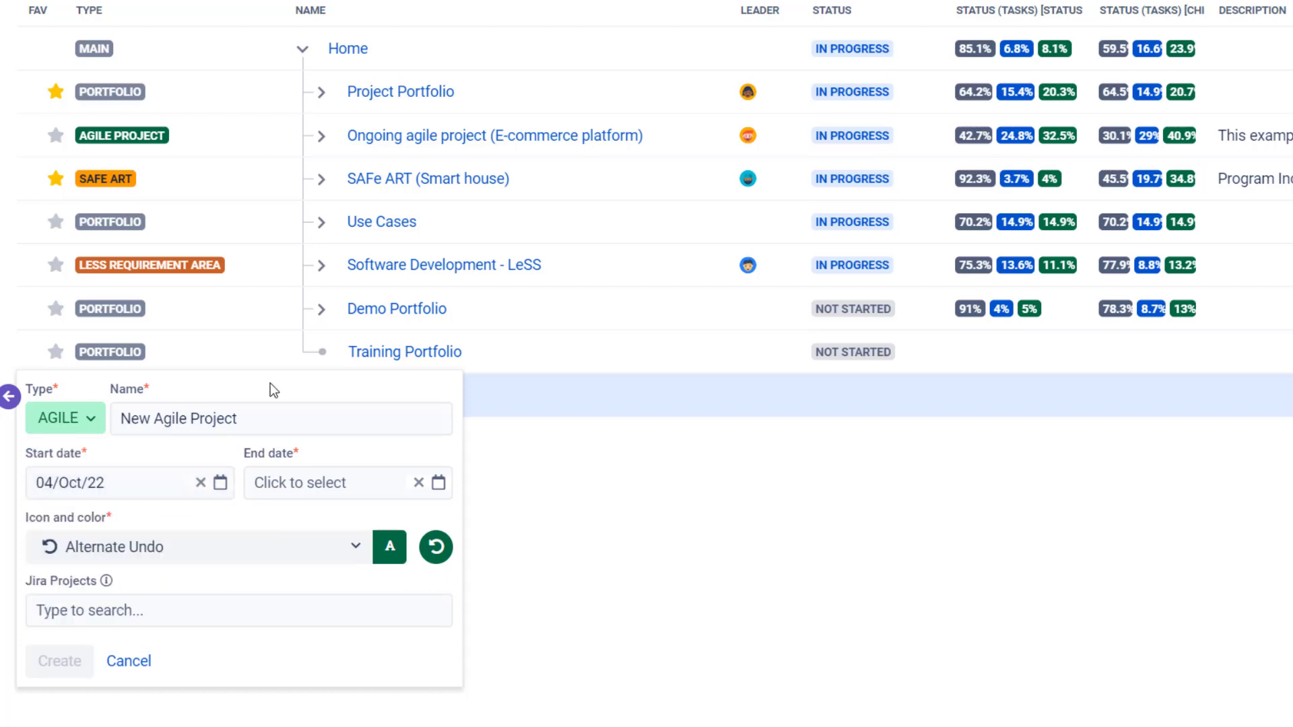
Name the new agile sub-box Agile Project 1.
{"action": "left_click_drag", "start_coordinate": [270, 419], "coordinate": [121, 422]}
{"action": "left_click", "coordinate": [154, 419]}
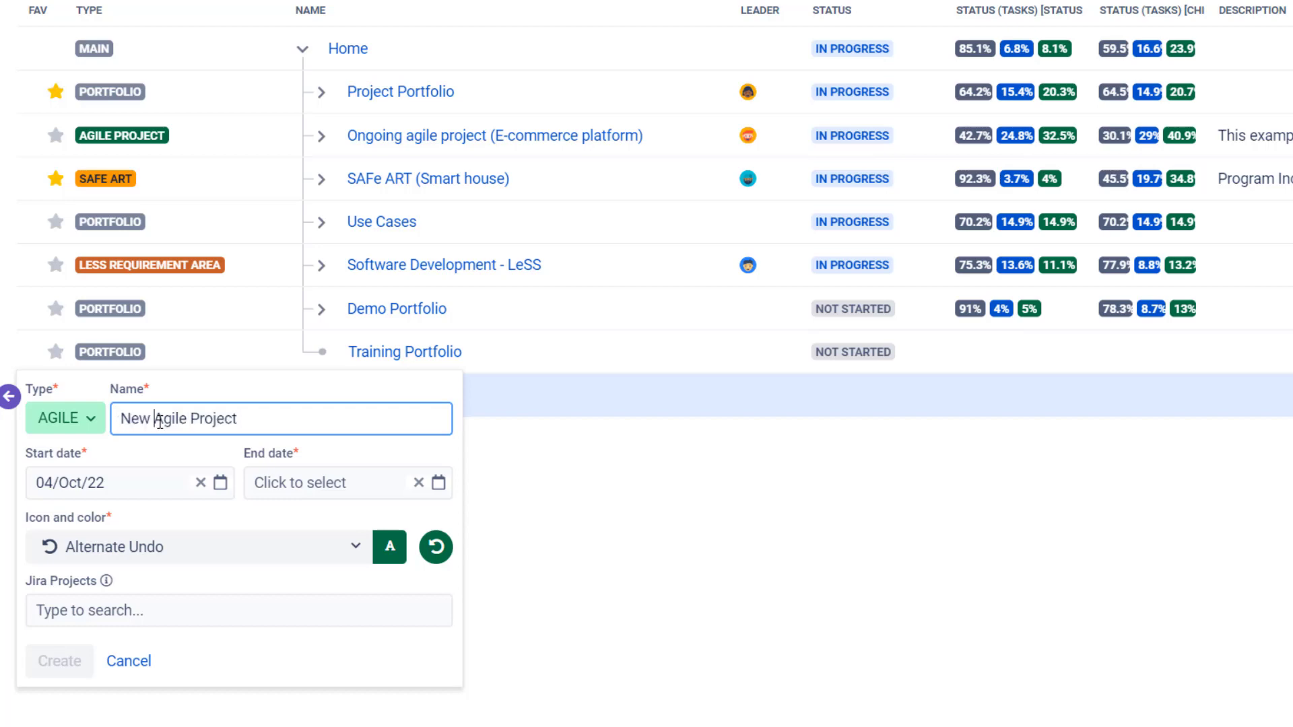
{"action": "key", "text": "BackSpace"}
{"action": "key", "text": "BackSpace"}
{"action": "key", "text": "BackSpace"}
{"action": "key", "text": "BackSpace"}
{"action": "key", "text": "End"}
{"action": "type", "text": "1"}
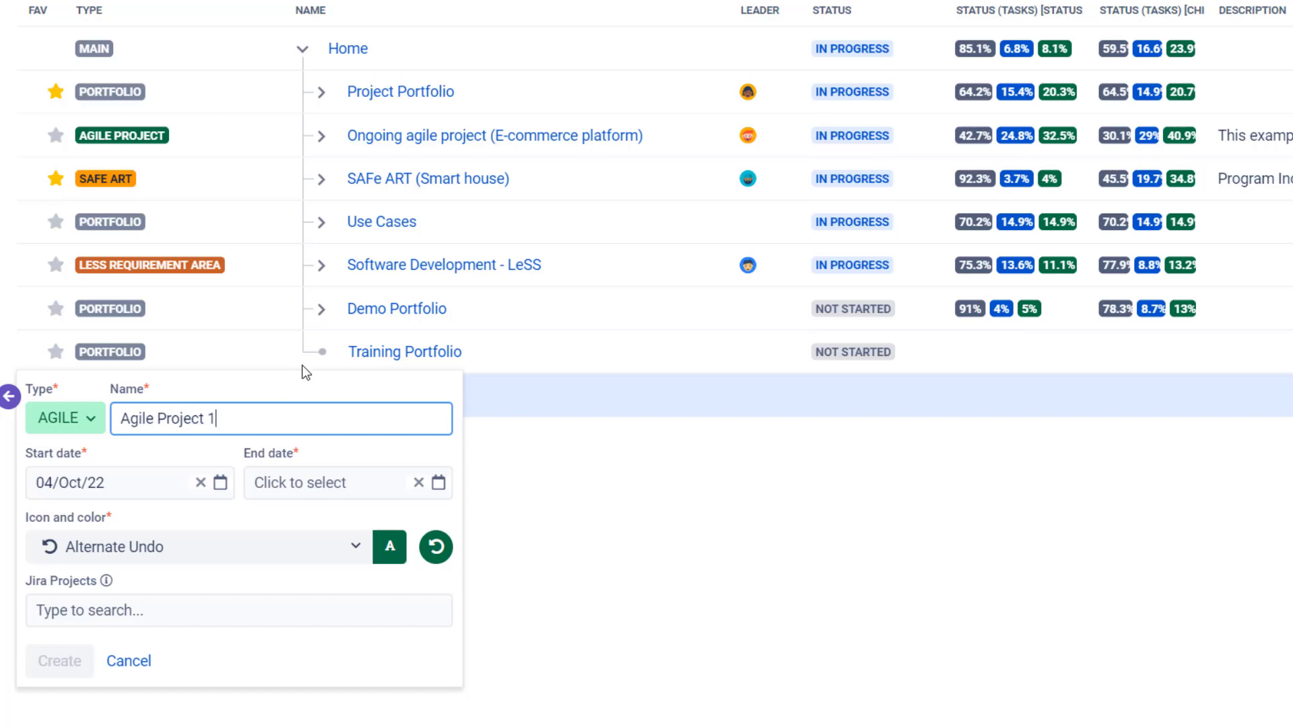
Set the end date of the new Agile Project 1 box to 31/Oct/23.
{"action": "left_click", "coordinate": [439, 483]}
{"action": "left_click", "coordinate": [472, 526]}
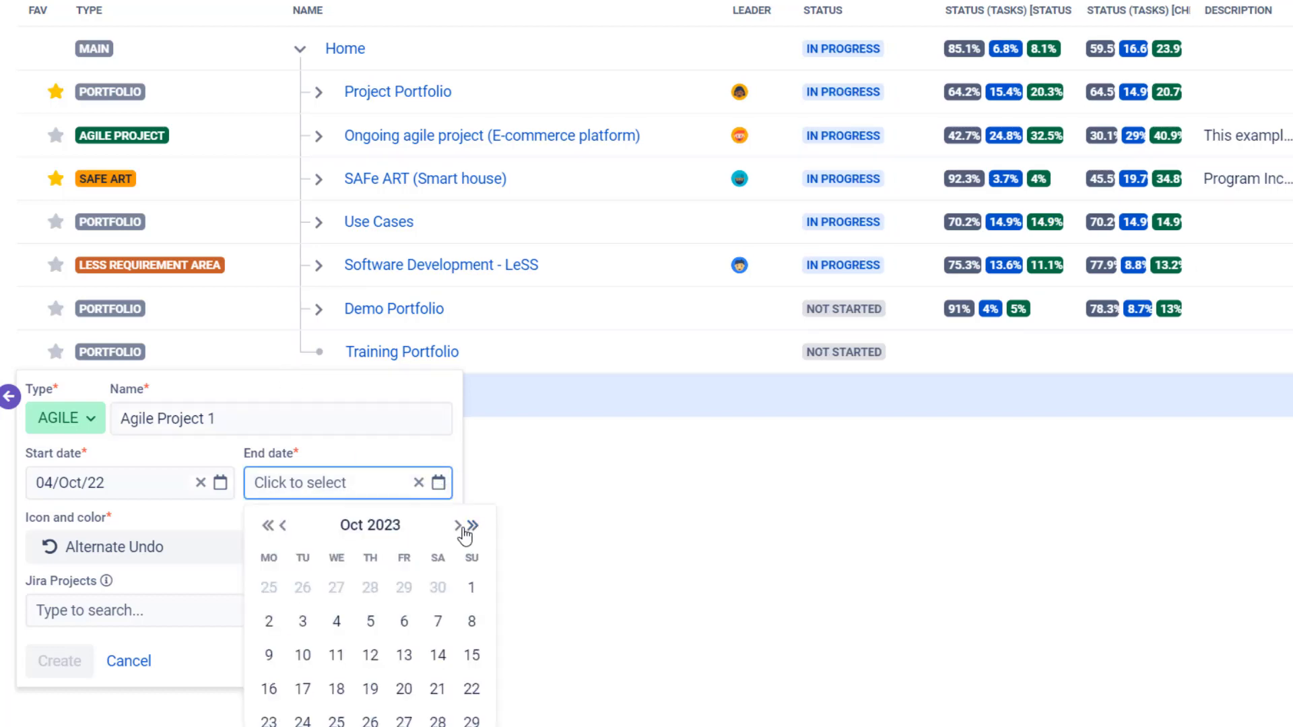
{"action": "scroll", "coordinate": [433, 569], "scroll_direction": "down", "scroll_amount": 2}
{"action": "left_click", "coordinate": [303, 660]}
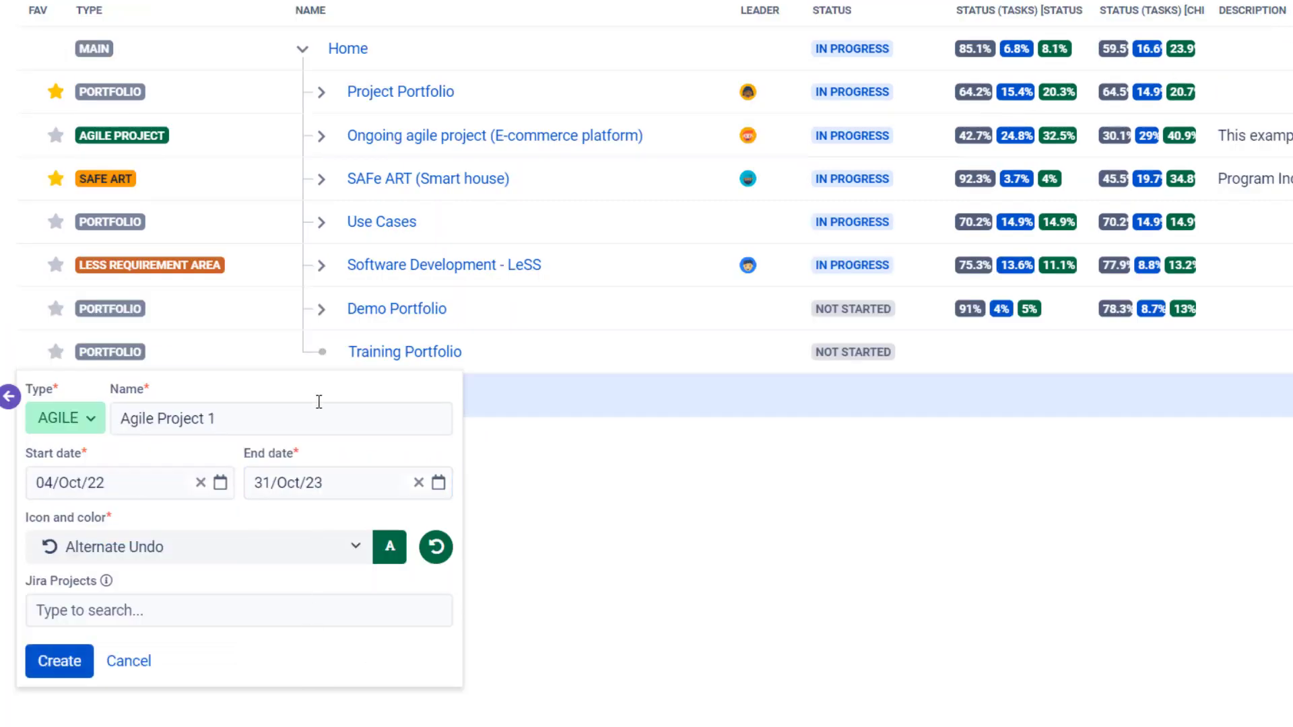
Link the Jira project Agile Project 1 to the new box, create the box and dismiss the notification.
{"action": "left_click", "coordinate": [99, 622]}
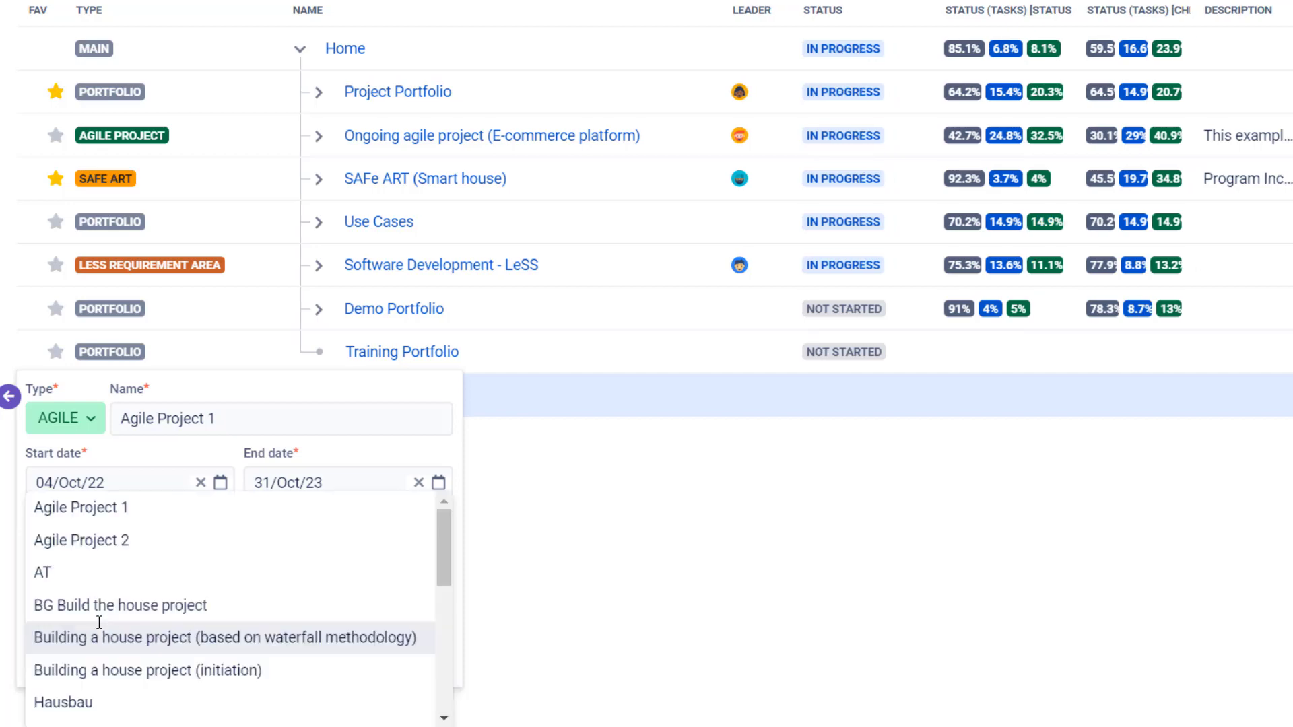
{"action": "left_click", "coordinate": [132, 510]}
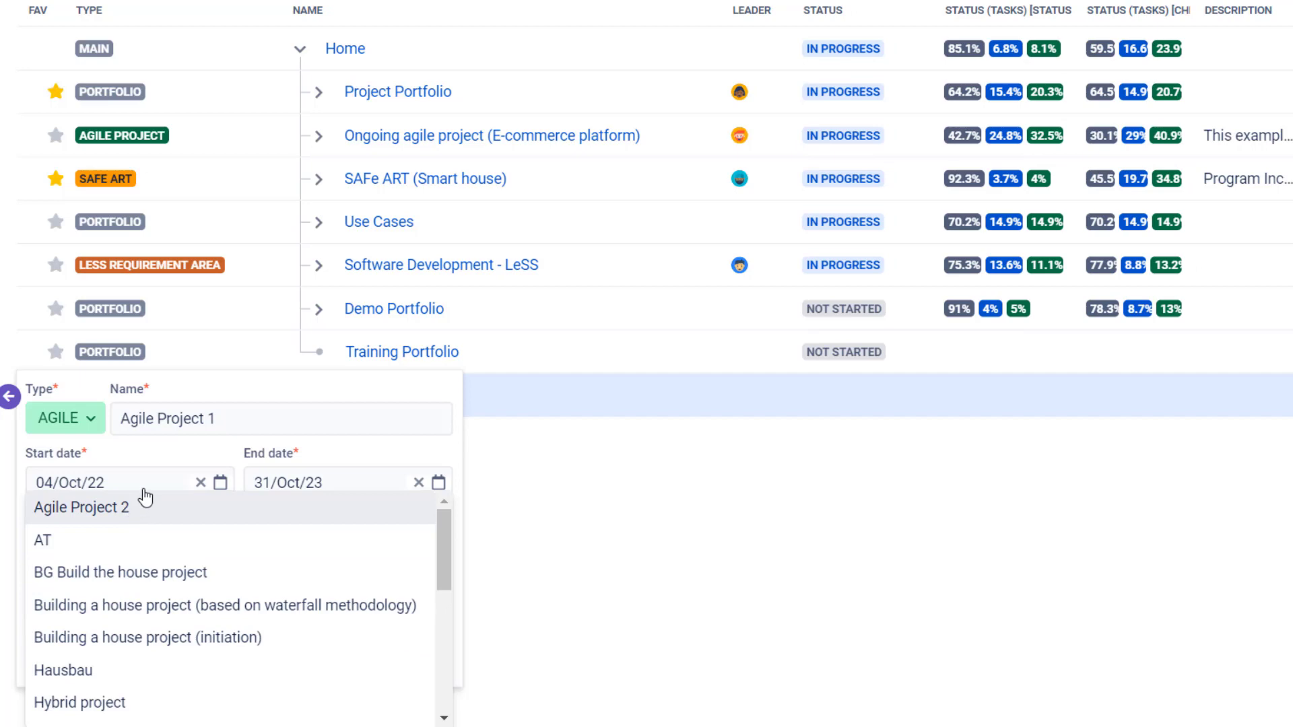
{"action": "left_click", "coordinate": [266, 388]}
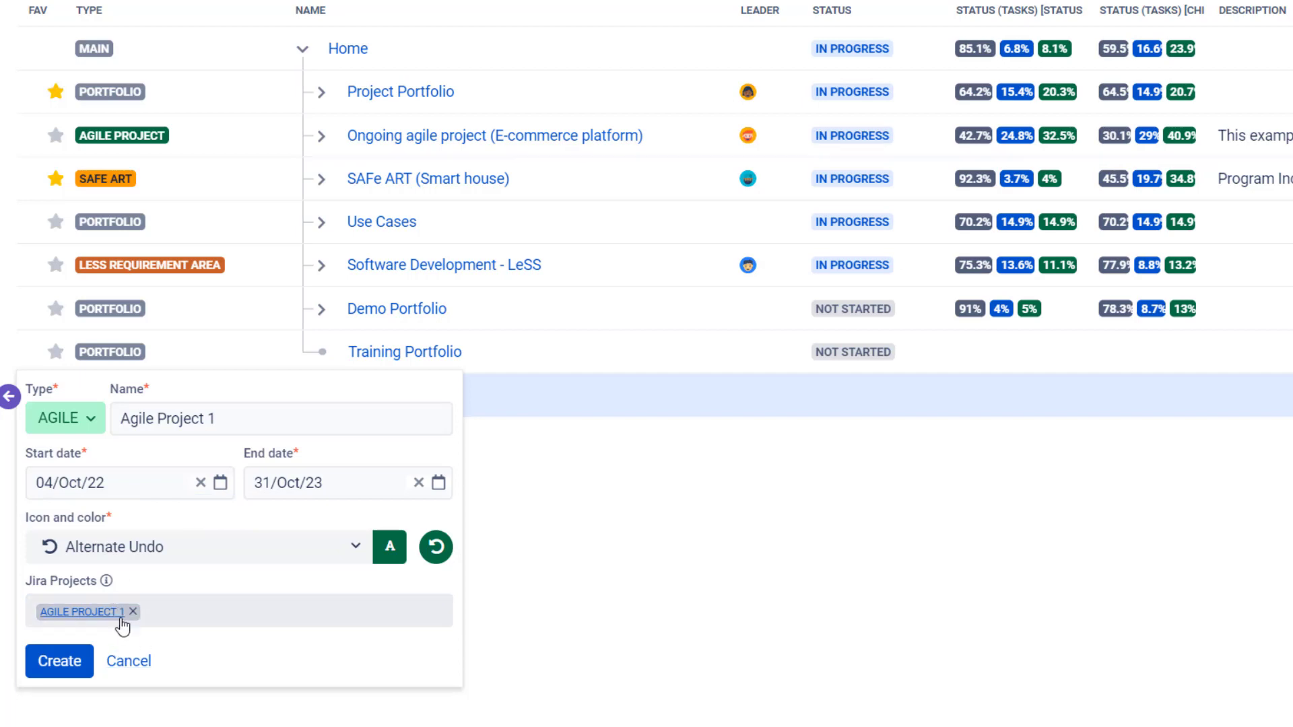
{"action": "left_click", "coordinate": [62, 667]}
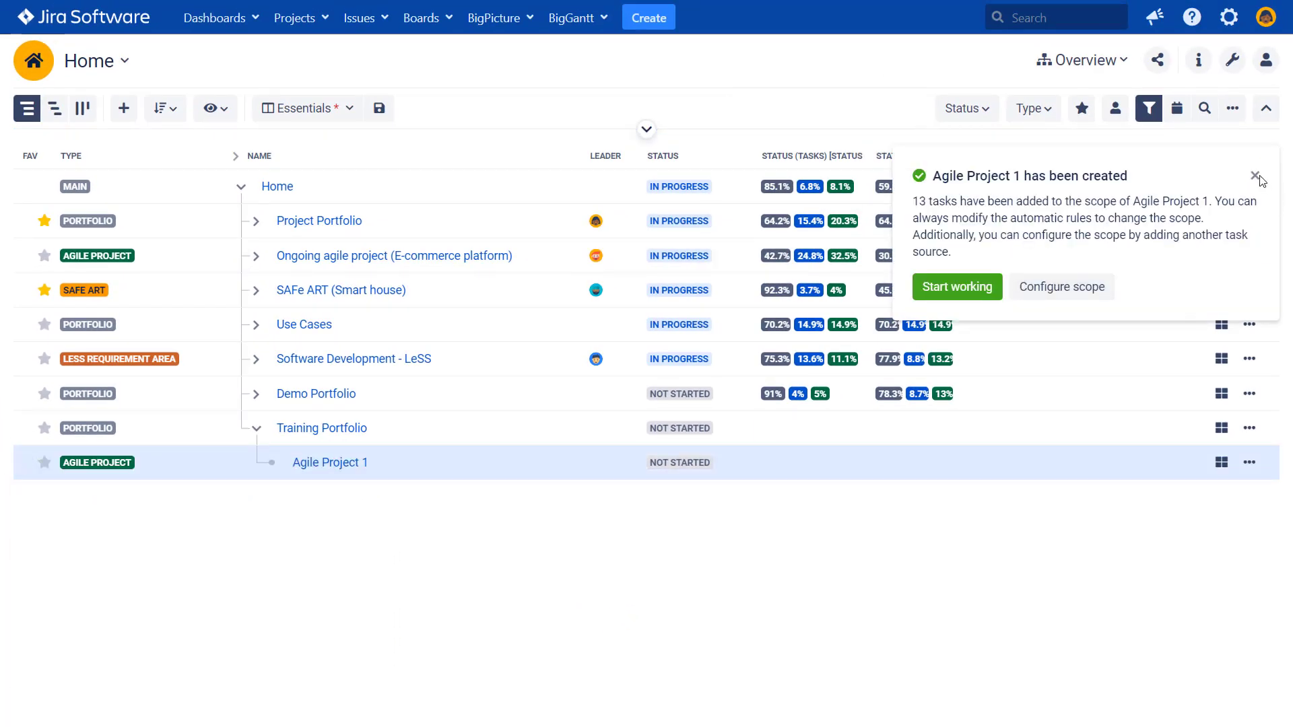
{"action": "left_click", "coordinate": [1255, 177]}
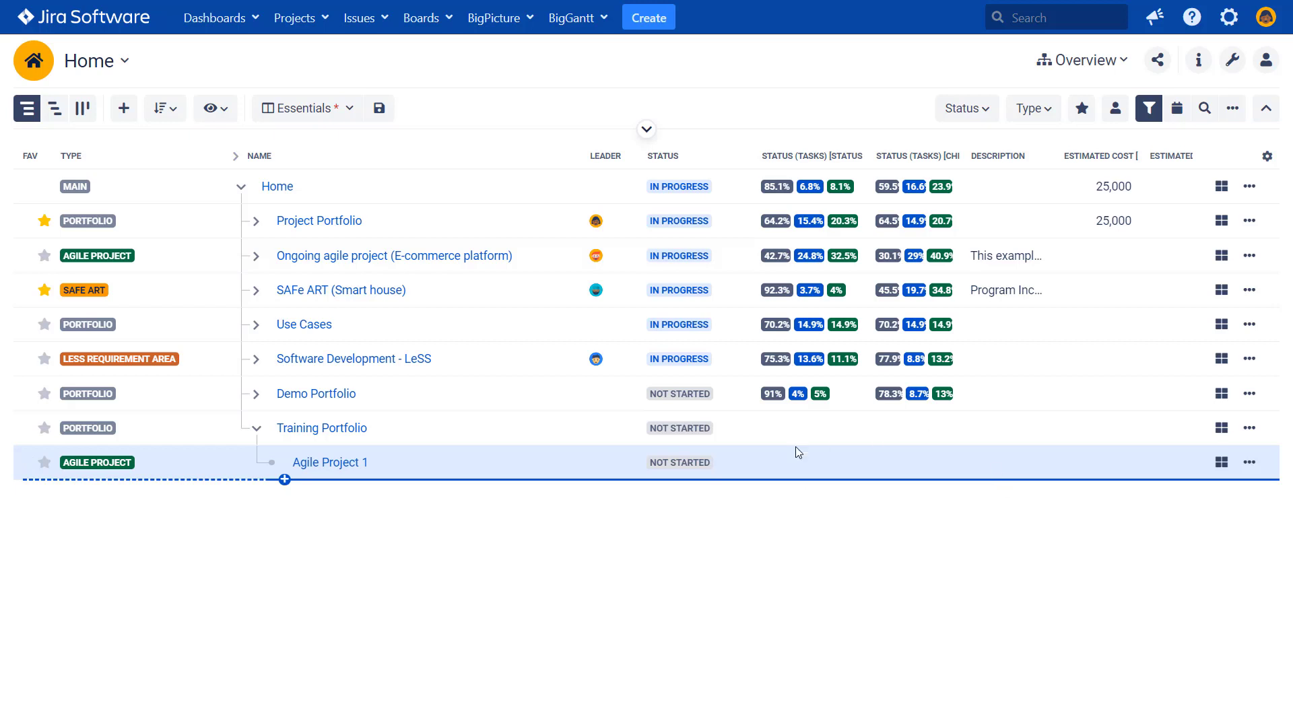
Open the Agile Project 1 box in its Gantt module and widen the task table.
{"action": "left_click", "coordinate": [342, 471]}
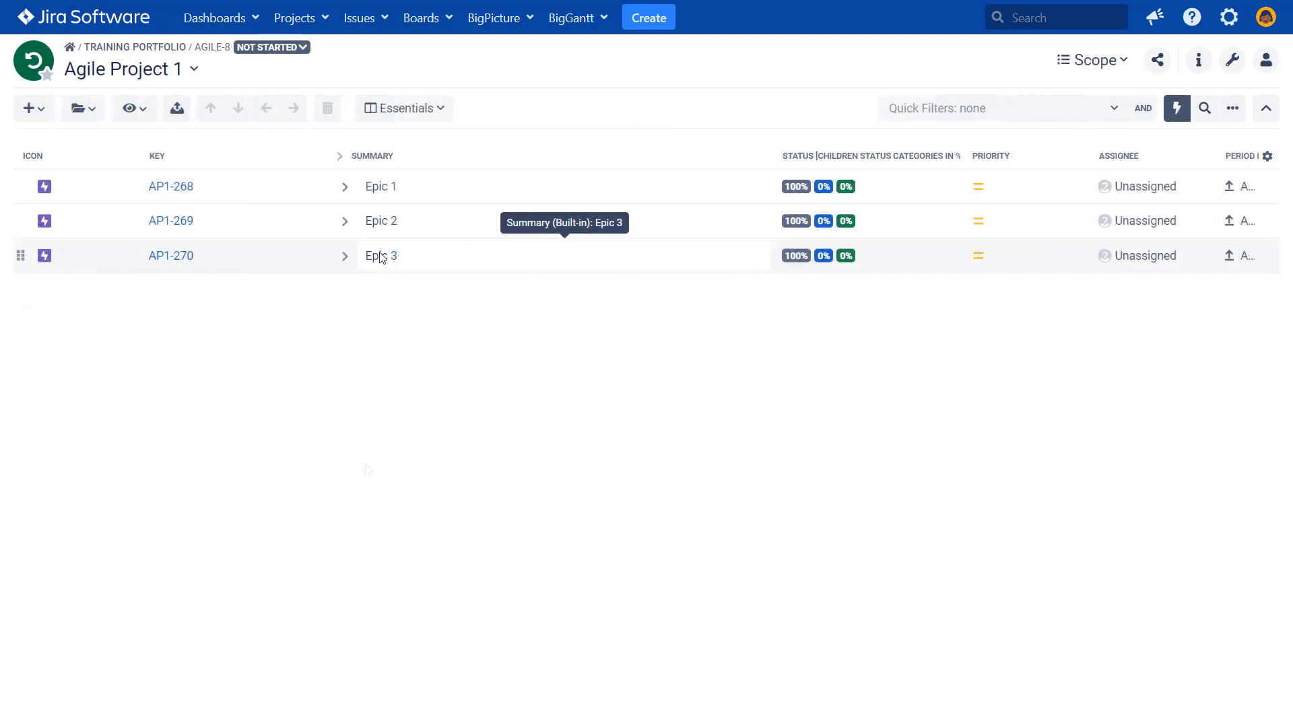
{"action": "left_click", "coordinate": [1097, 68]}
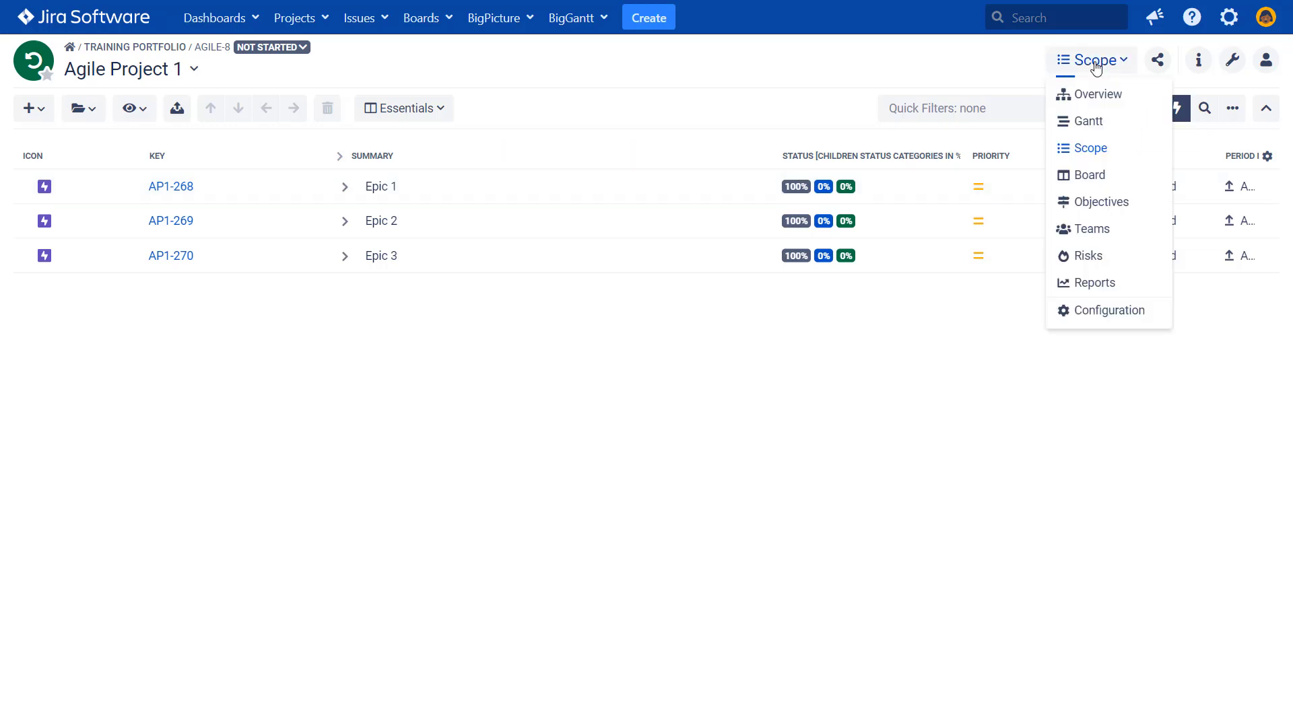
{"action": "left_click", "coordinate": [1089, 123]}
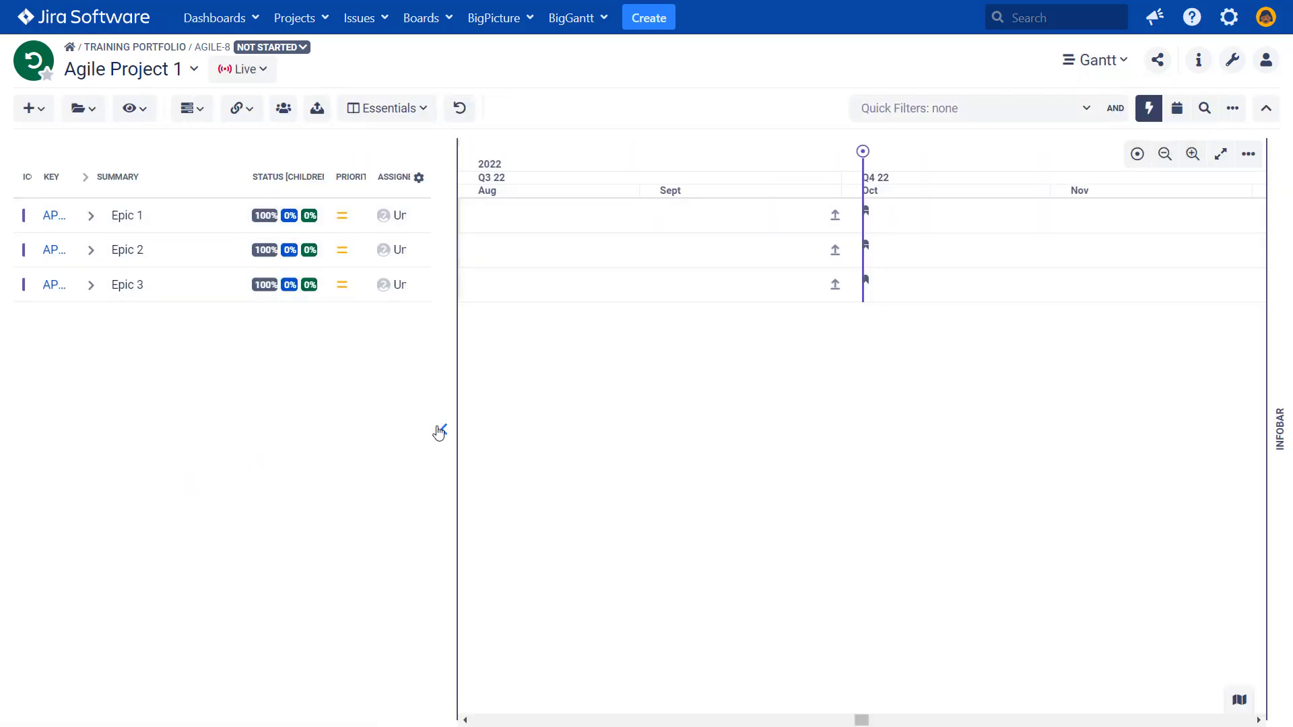
{"action": "left_click_drag", "start_coordinate": [451, 429], "coordinate": [817, 429]}
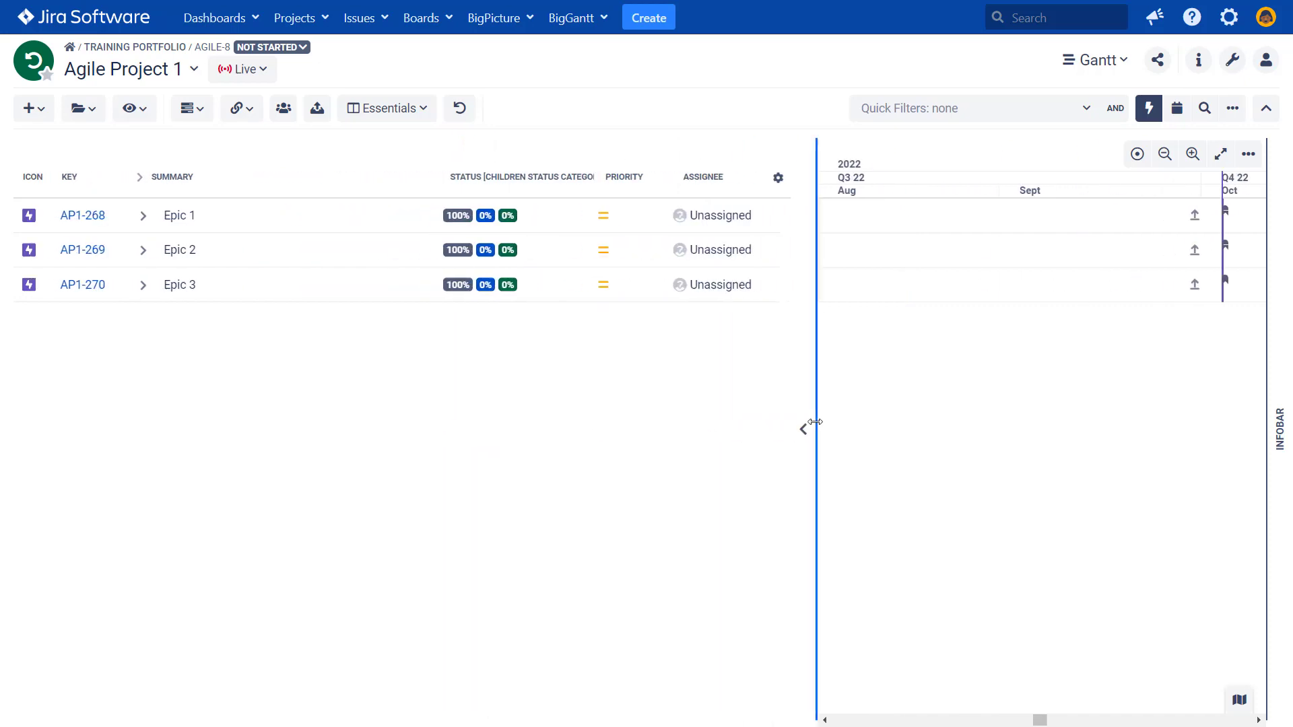
Expand Epic 1, Epic 2 and Epic 3 in the Gantt task tree, plus Task 1 down to its sub-tasks.
{"action": "left_click", "coordinate": [144, 215]}
{"action": "left_click", "coordinate": [145, 355]}
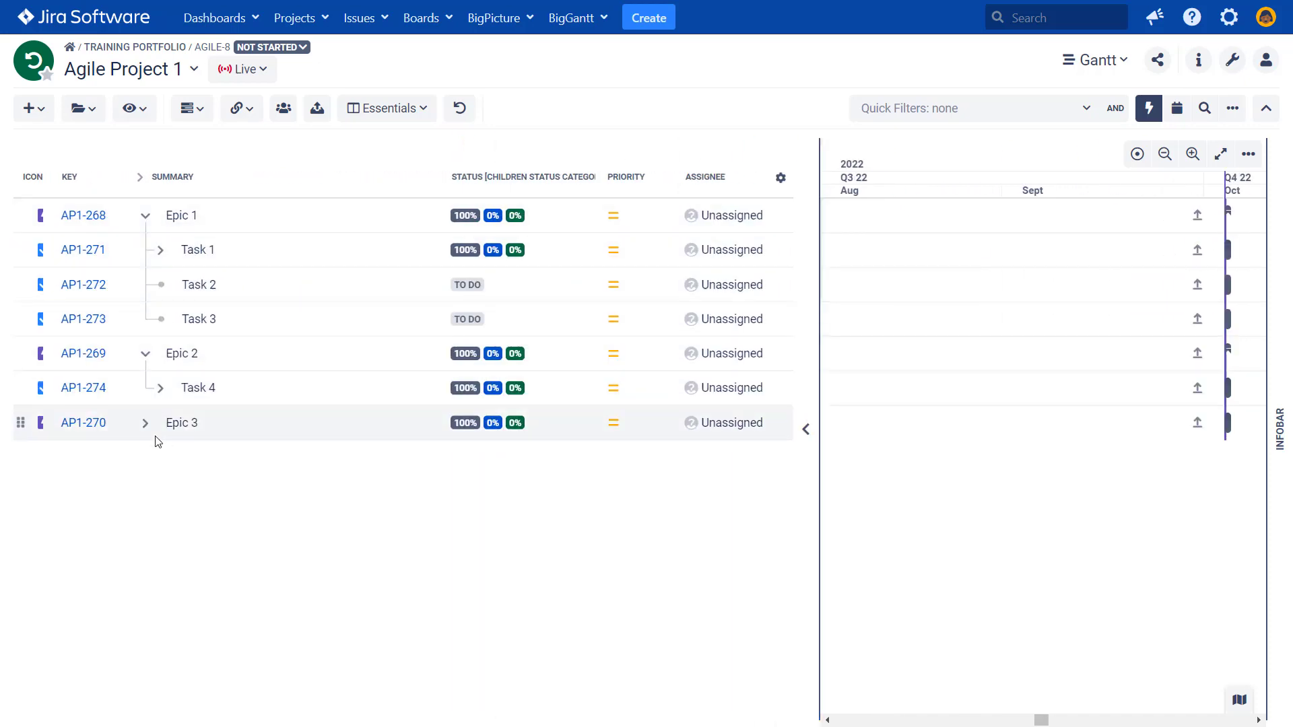
{"action": "left_click", "coordinate": [161, 251]}
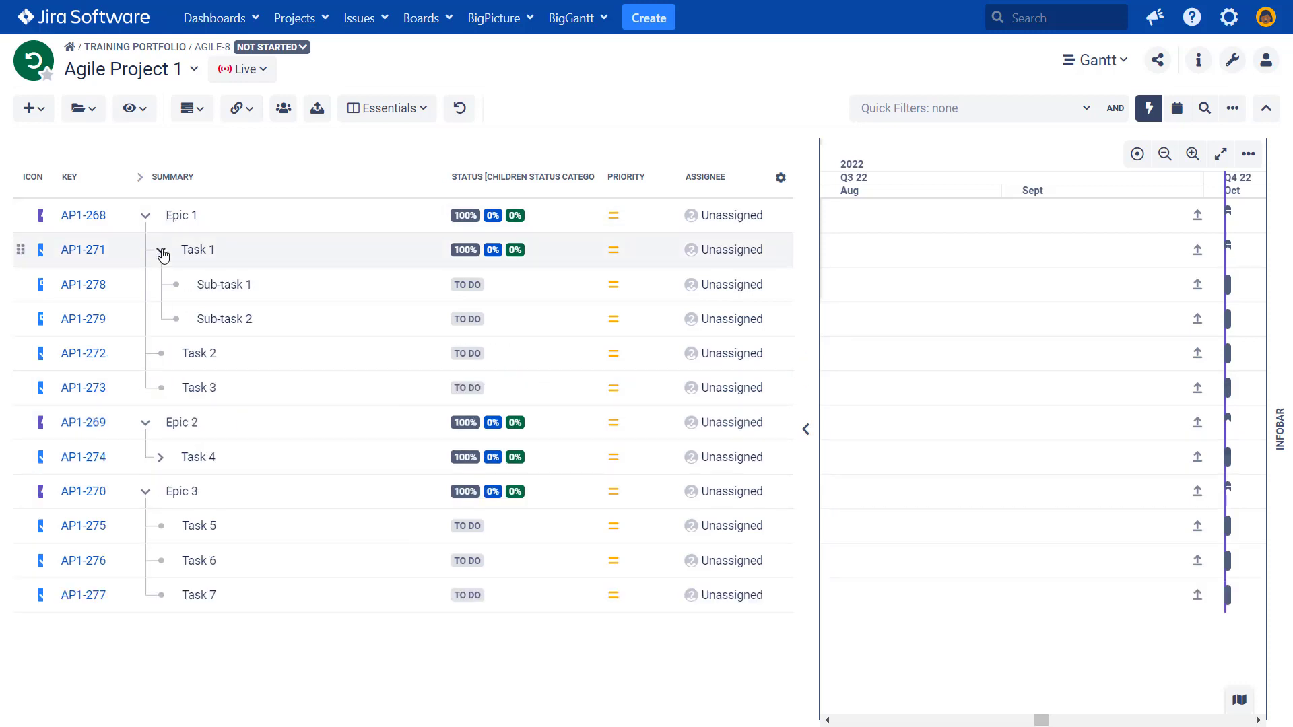
{"action": "mouse_move", "coordinate": [162, 255]}
{"action": "left_mouse_down"}
{"action": "mouse_move", "coordinate": [202, 283]}
{"action": "mouse_move", "coordinate": [179, 337]}
{"action": "mouse_move", "coordinate": [162, 246]}
{"action": "left_mouse_up"}
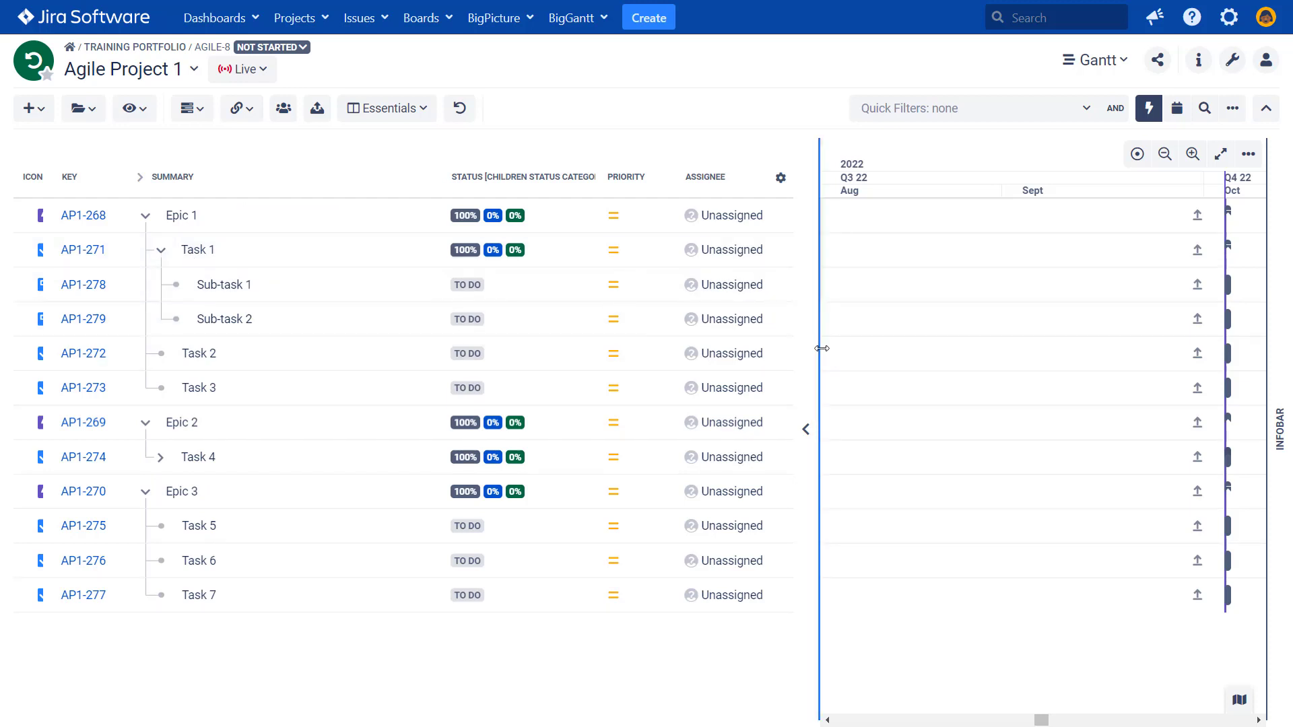
Link the end of Sub-task 1 to the start of Sub-task 2 on the timeline, and extend Sub-task 1 through Wednesday 5 October.
{"action": "left_click_drag", "start_coordinate": [822, 349], "coordinate": [396, 320]}
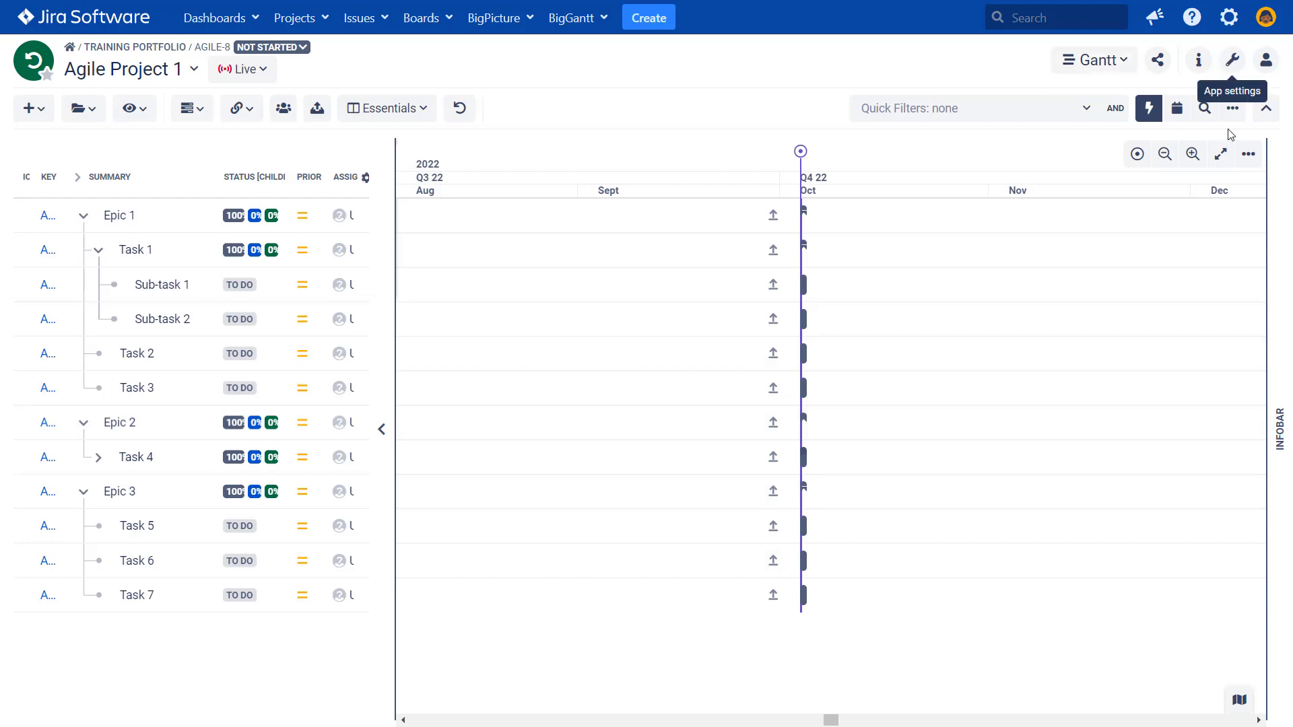
{"action": "left_click", "coordinate": [1192, 155]}
{"action": "left_click", "coordinate": [1193, 155]}
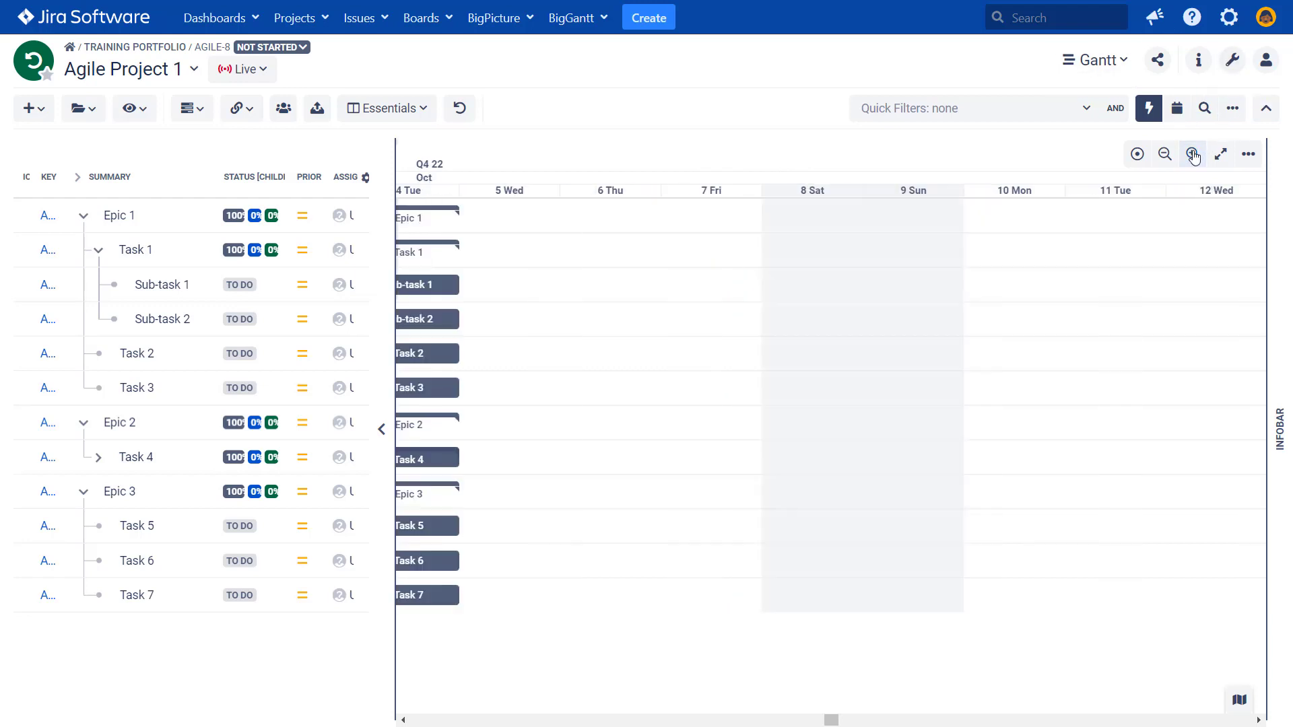
{"action": "left_click", "coordinate": [403, 720]}
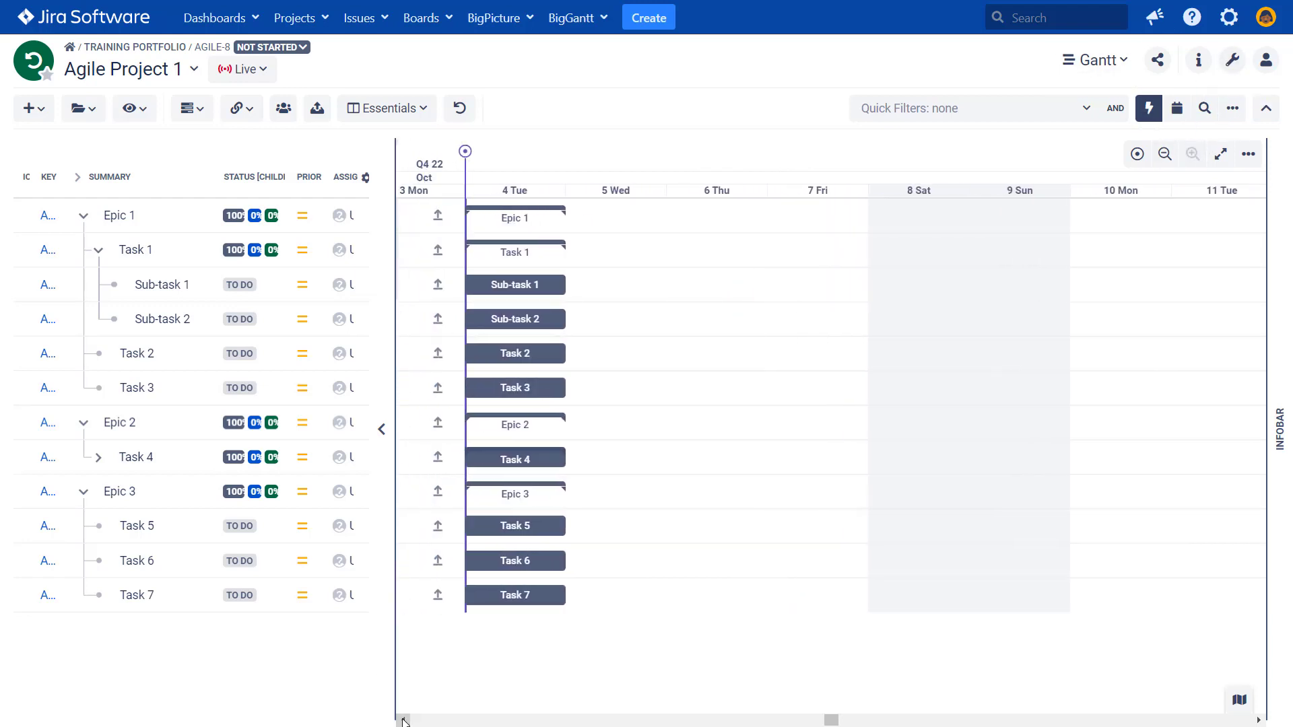
{"action": "left_click_drag", "start_coordinate": [639, 285], "coordinate": [532, 321]}
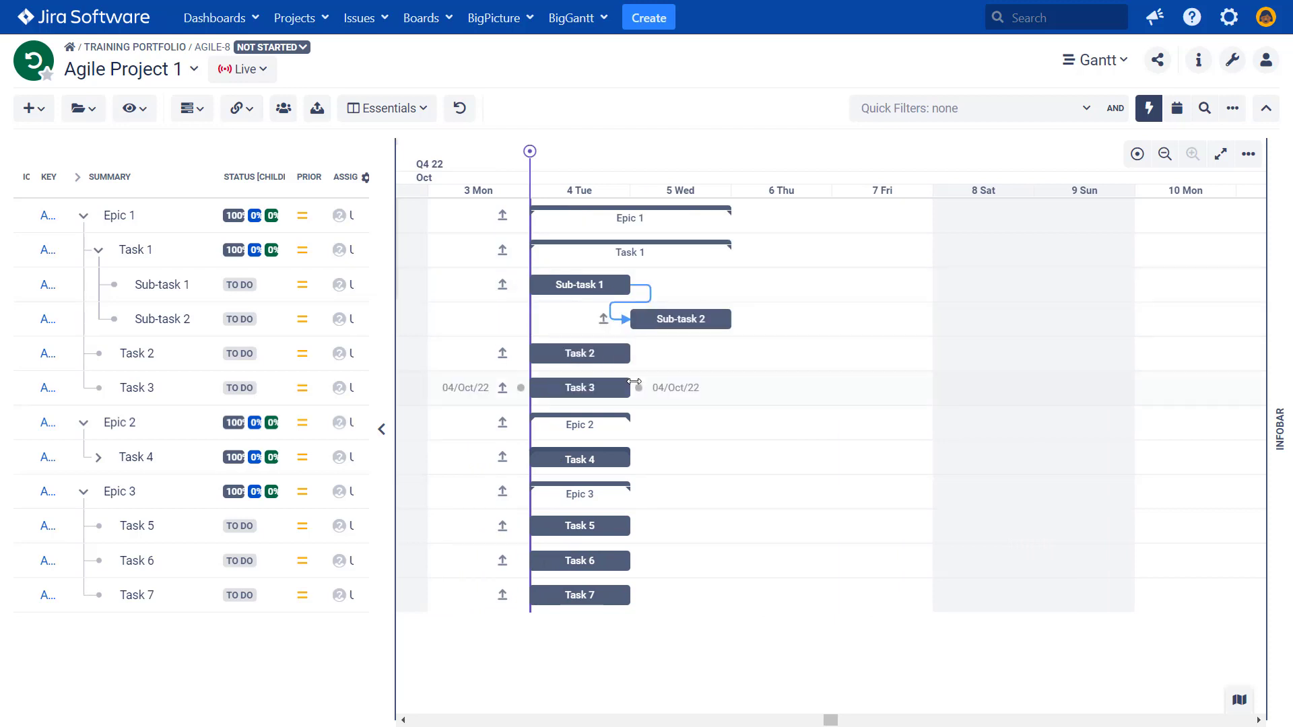
{"action": "left_click", "coordinate": [634, 286]}
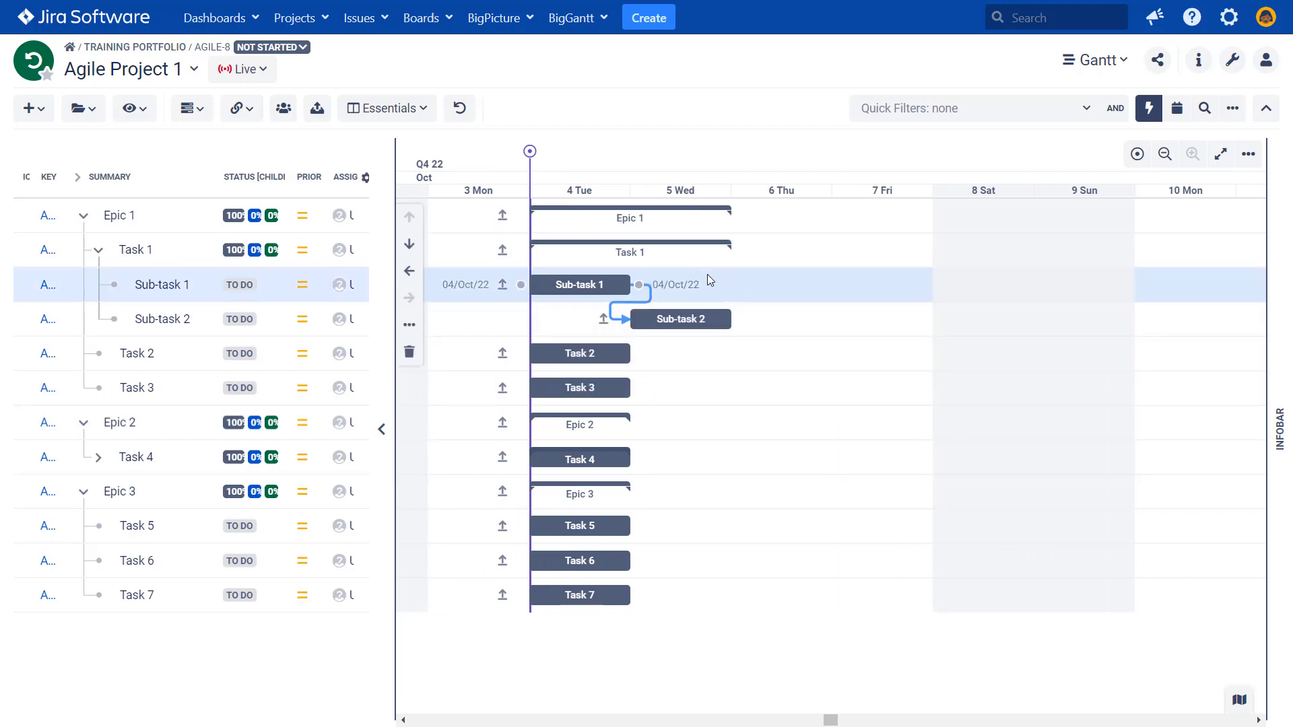
{"action": "left_click_drag", "start_coordinate": [668, 297], "coordinate": [815, 341]}
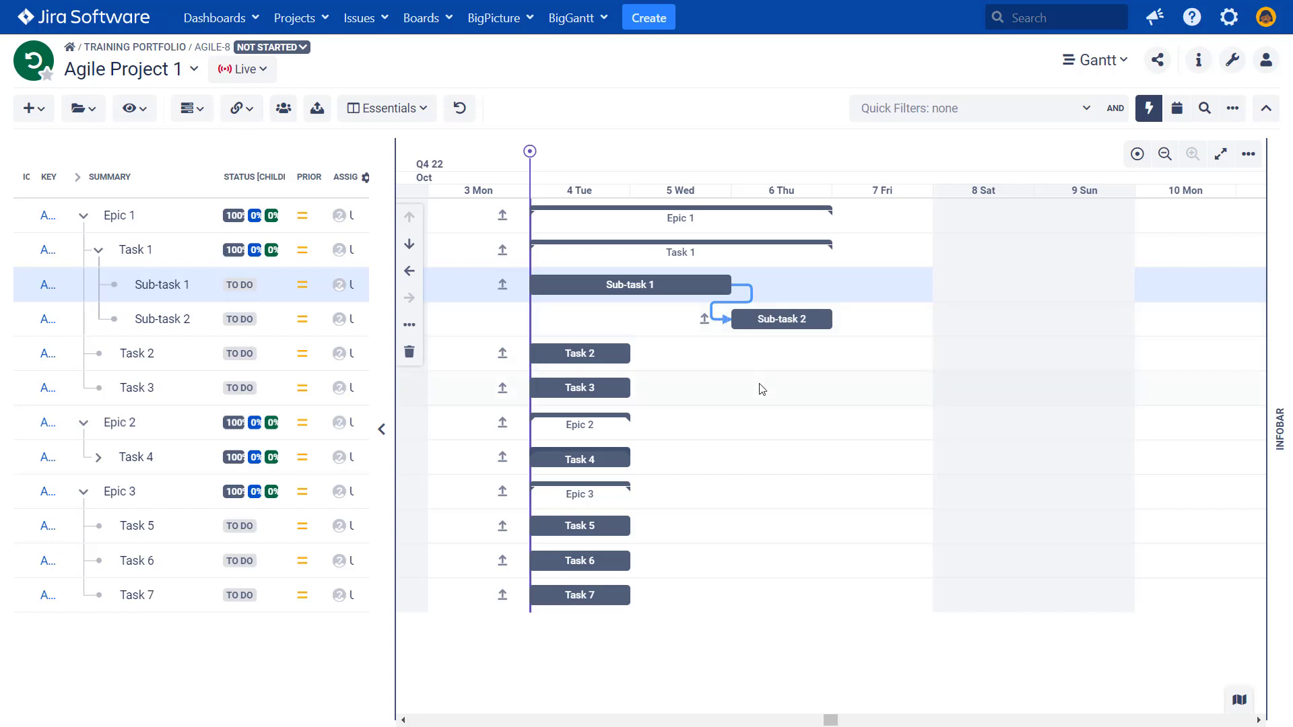
Return from Agile Project 1 to the Home box's overview.
{"action": "left_click", "coordinate": [86, 86]}
{"action": "scroll", "coordinate": [125, 168], "scroll_direction": "up", "scroll_amount": 2}
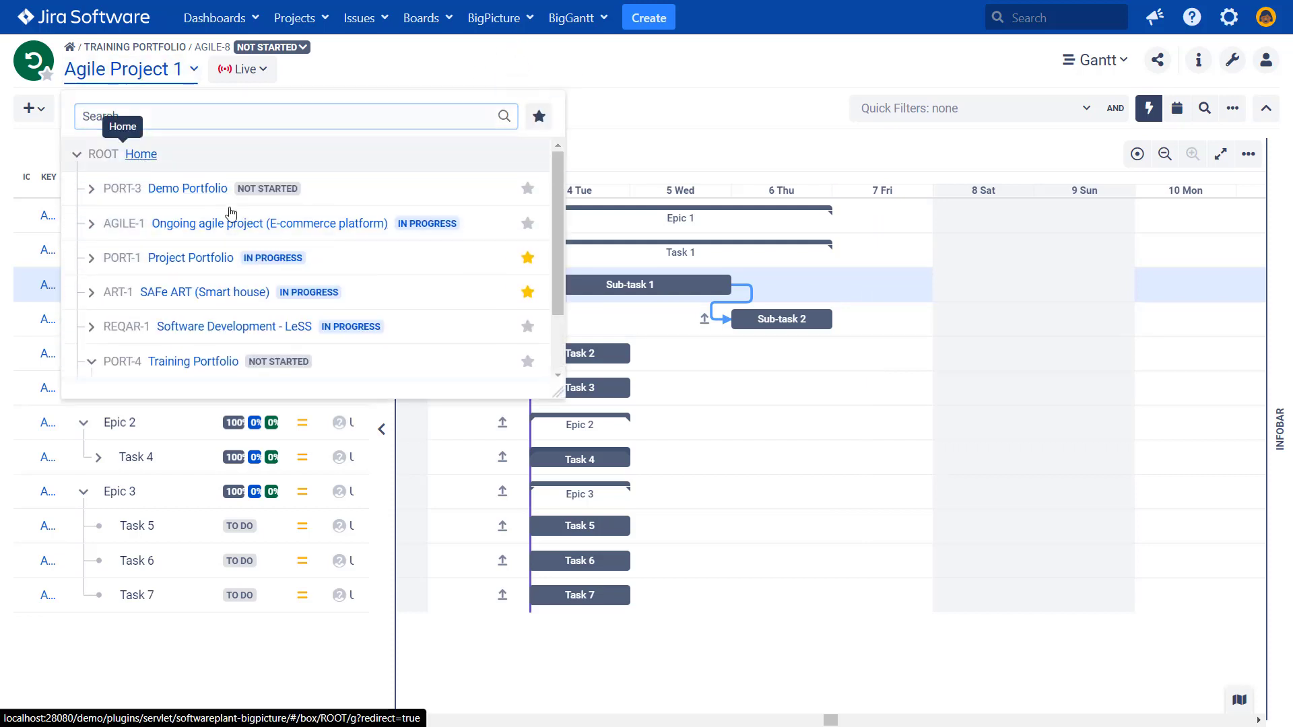
{"action": "left_click", "coordinate": [138, 154]}
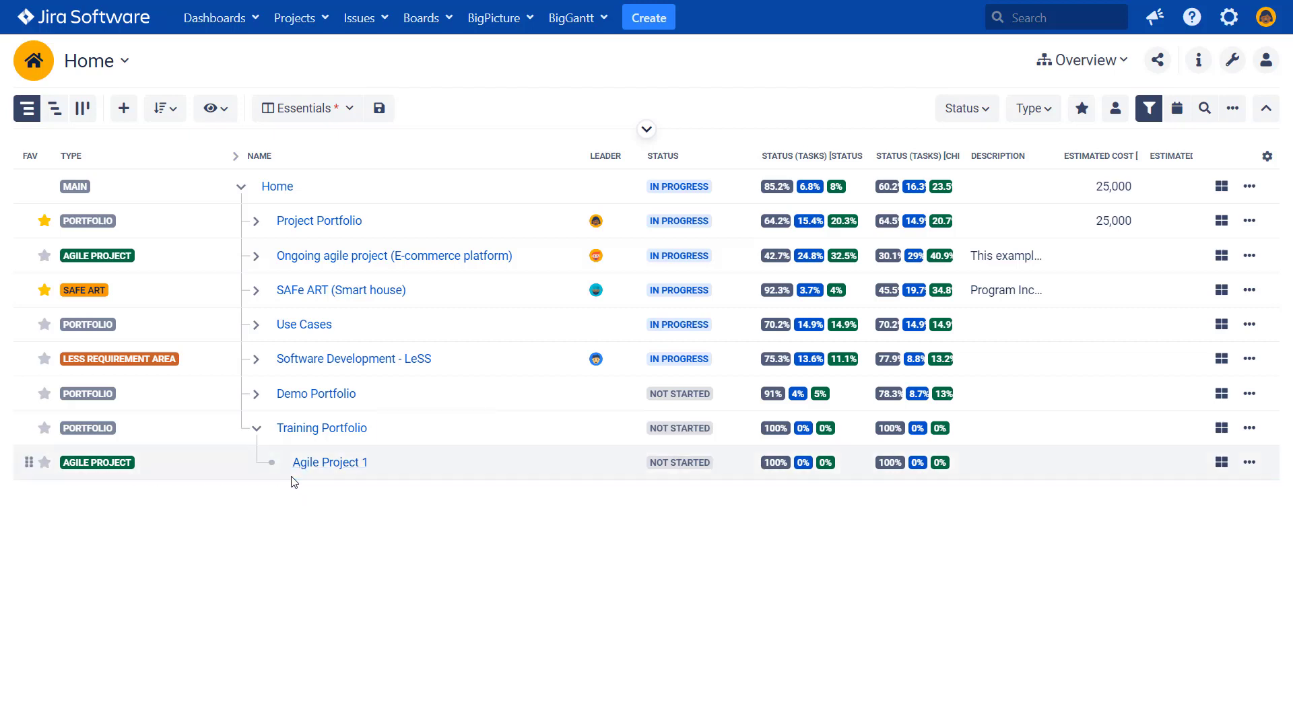
{"action": "mouse_move", "coordinate": [289, 487]}
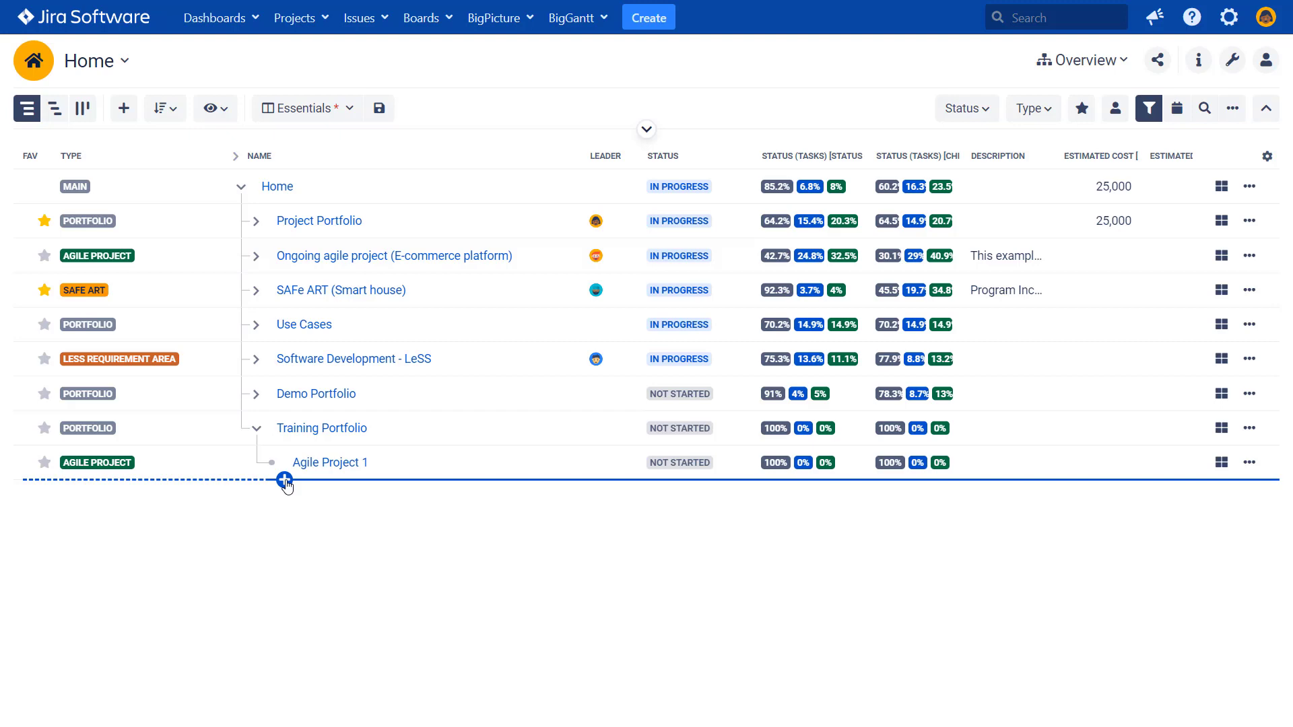
{"action": "left_click", "coordinate": [285, 481]}
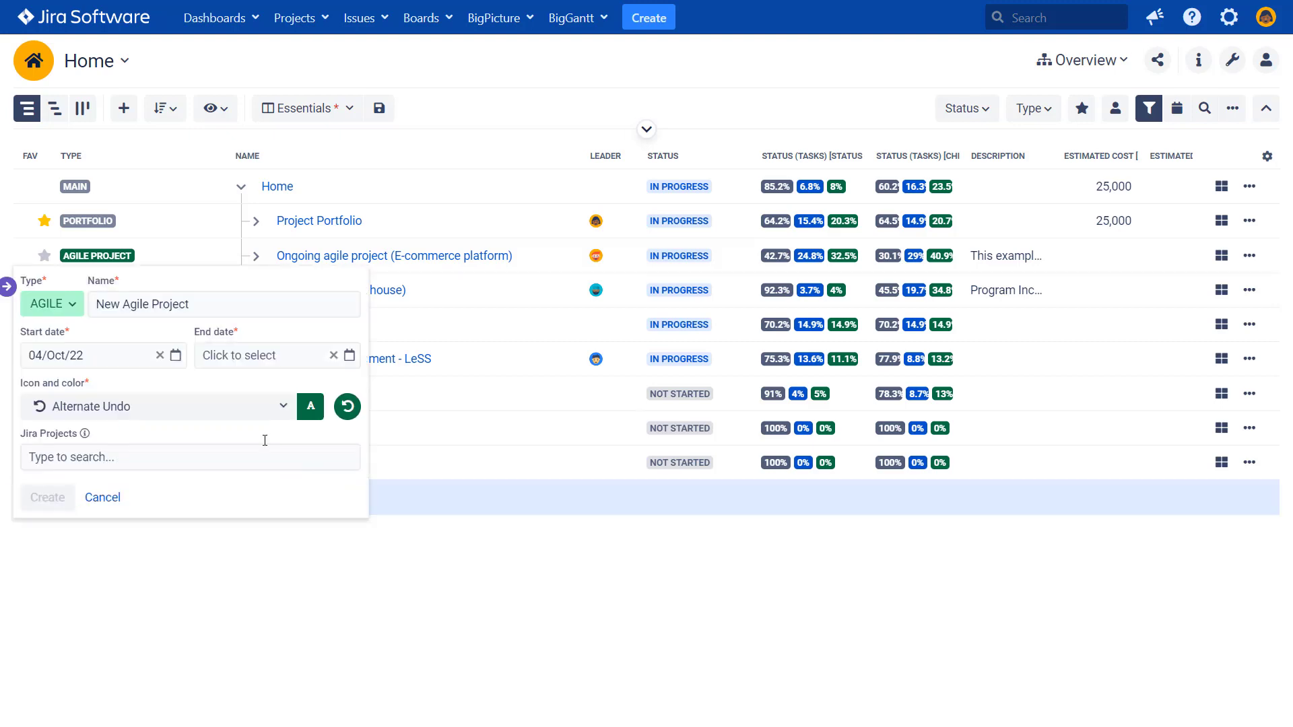
{"action": "left_click", "coordinate": [541, 610]}
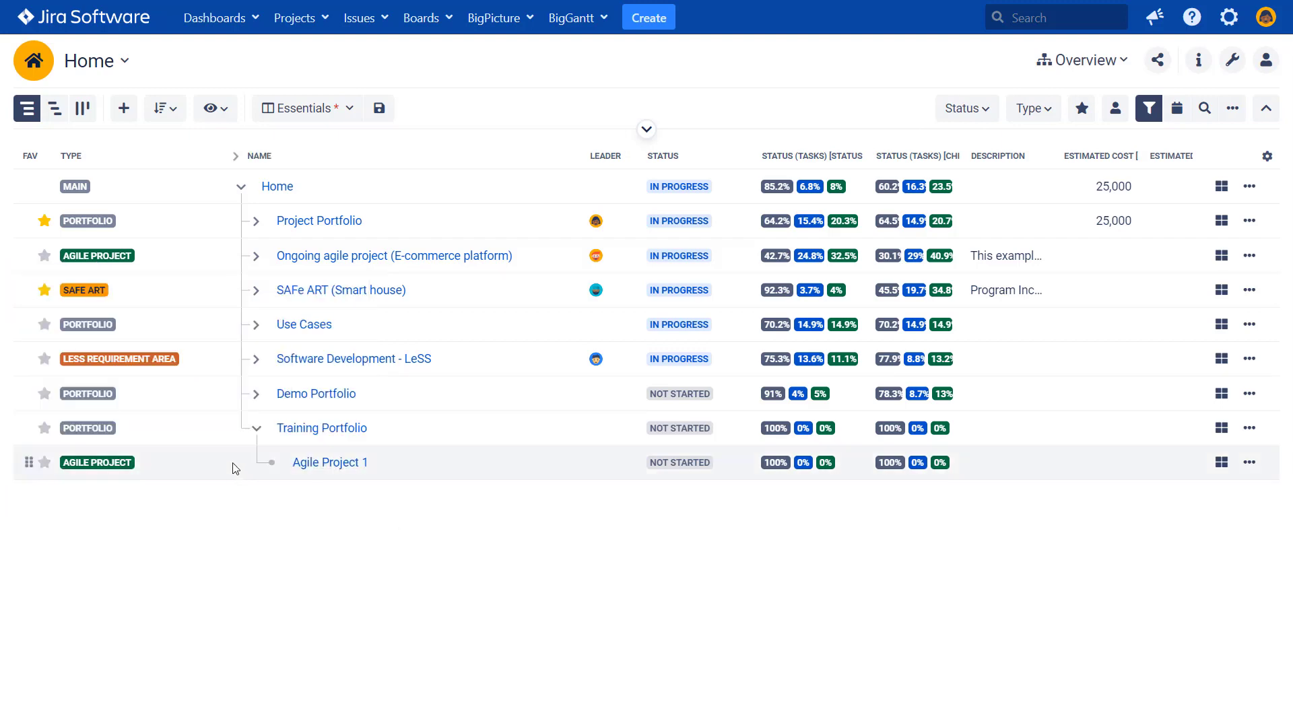
Create a sub-box of type ITER - Iteration under Agile Project 1 with its default name and dates, and dismiss the notification.
{"action": "left_click", "coordinate": [284, 480]}
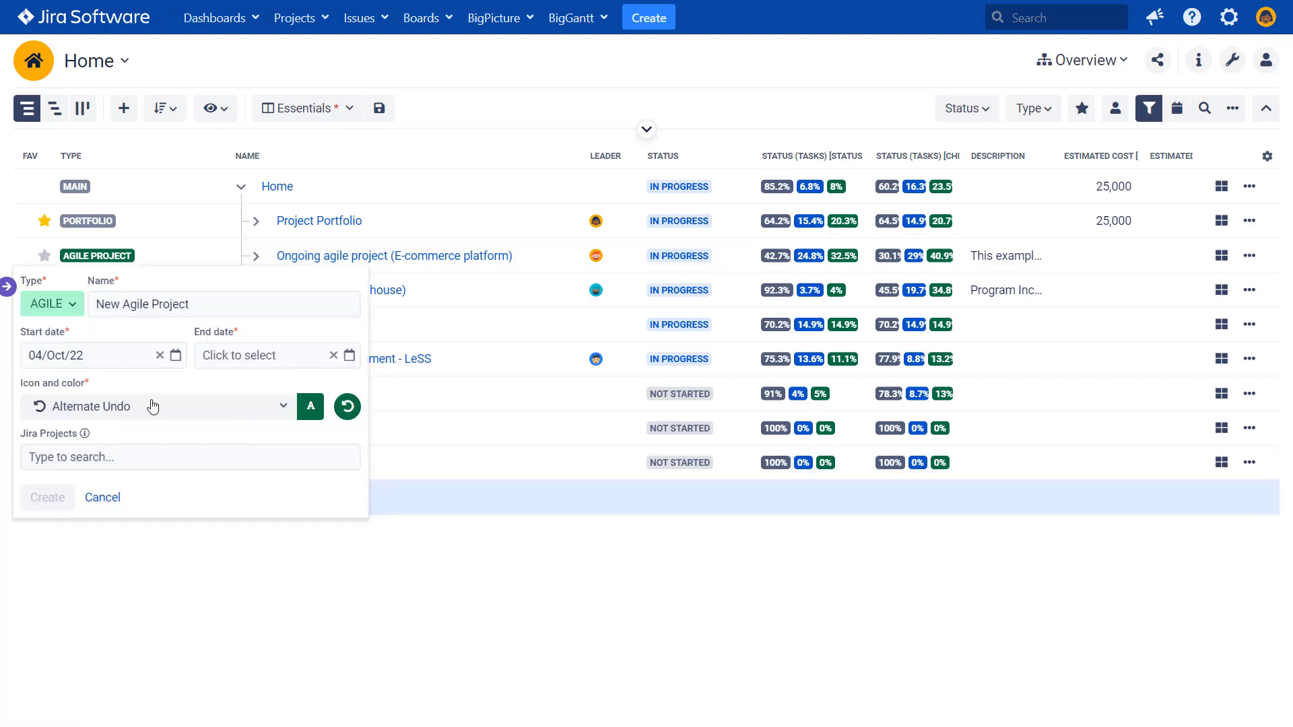
{"action": "left_click", "coordinate": [11, 291]}
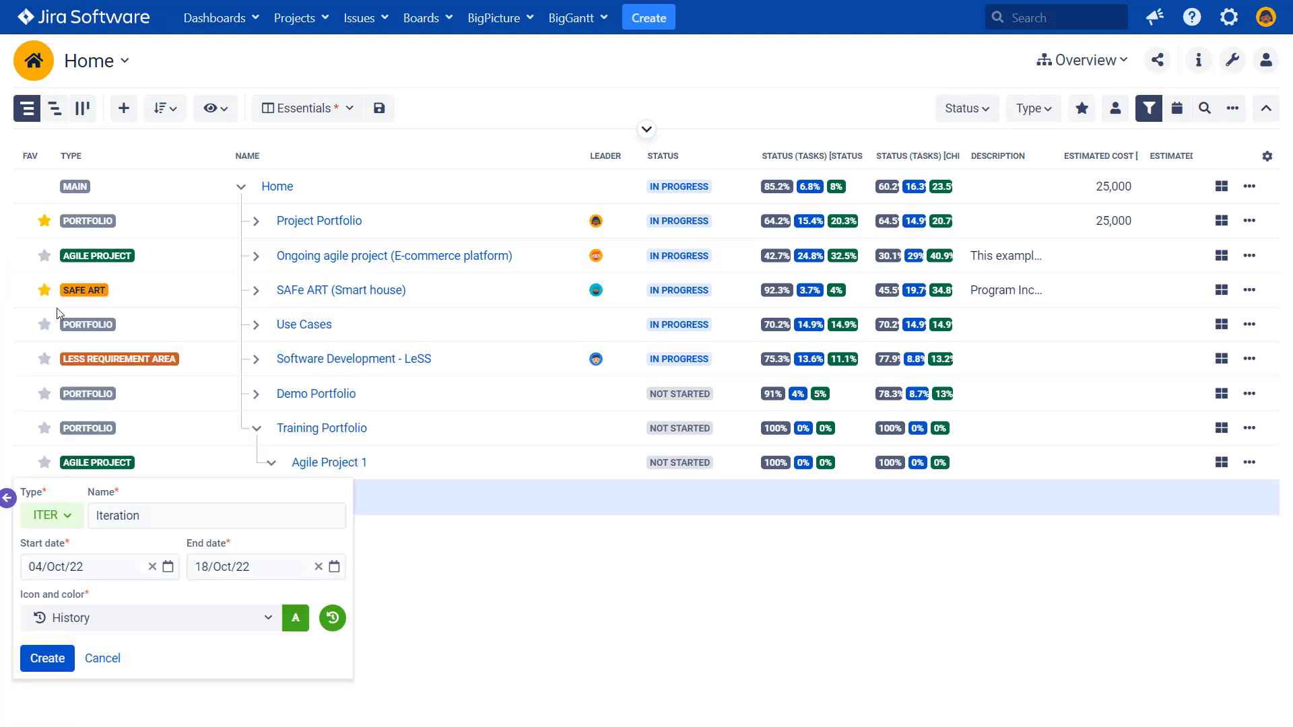
{"action": "left_click", "coordinate": [63, 517]}
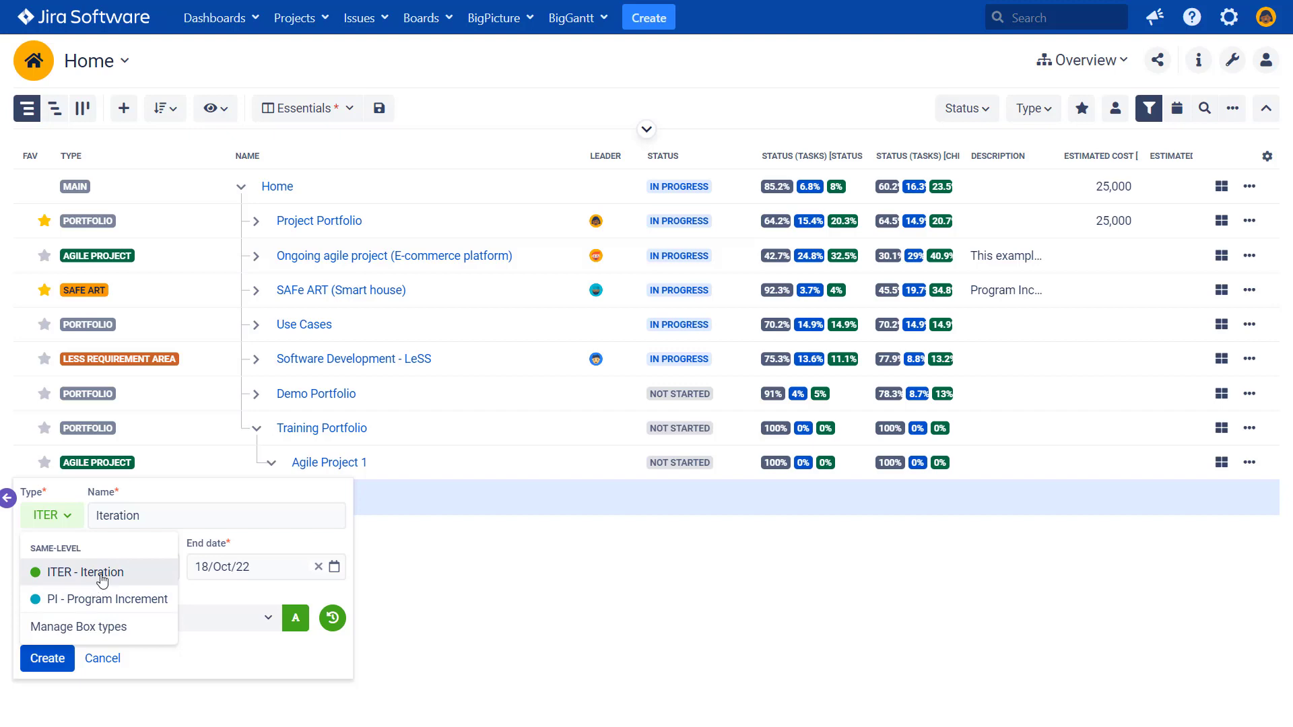
{"action": "left_click", "coordinate": [102, 578]}
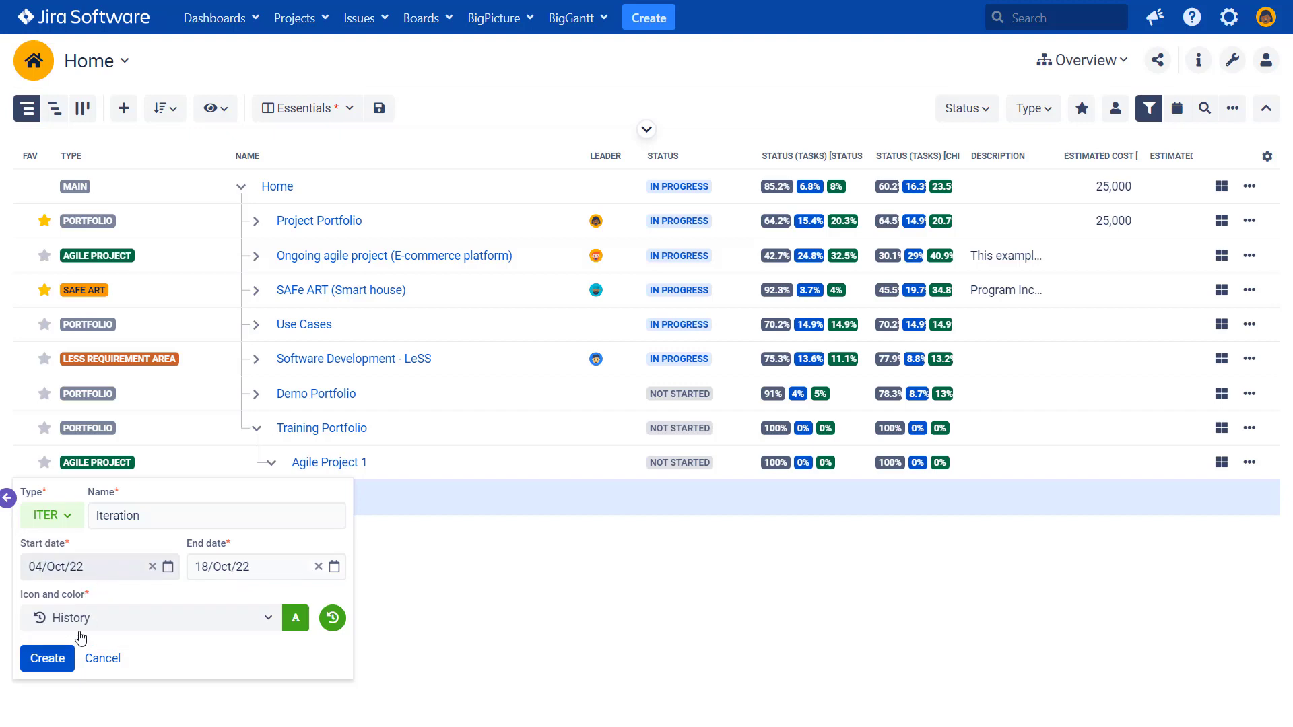
{"action": "left_click", "coordinate": [58, 663]}
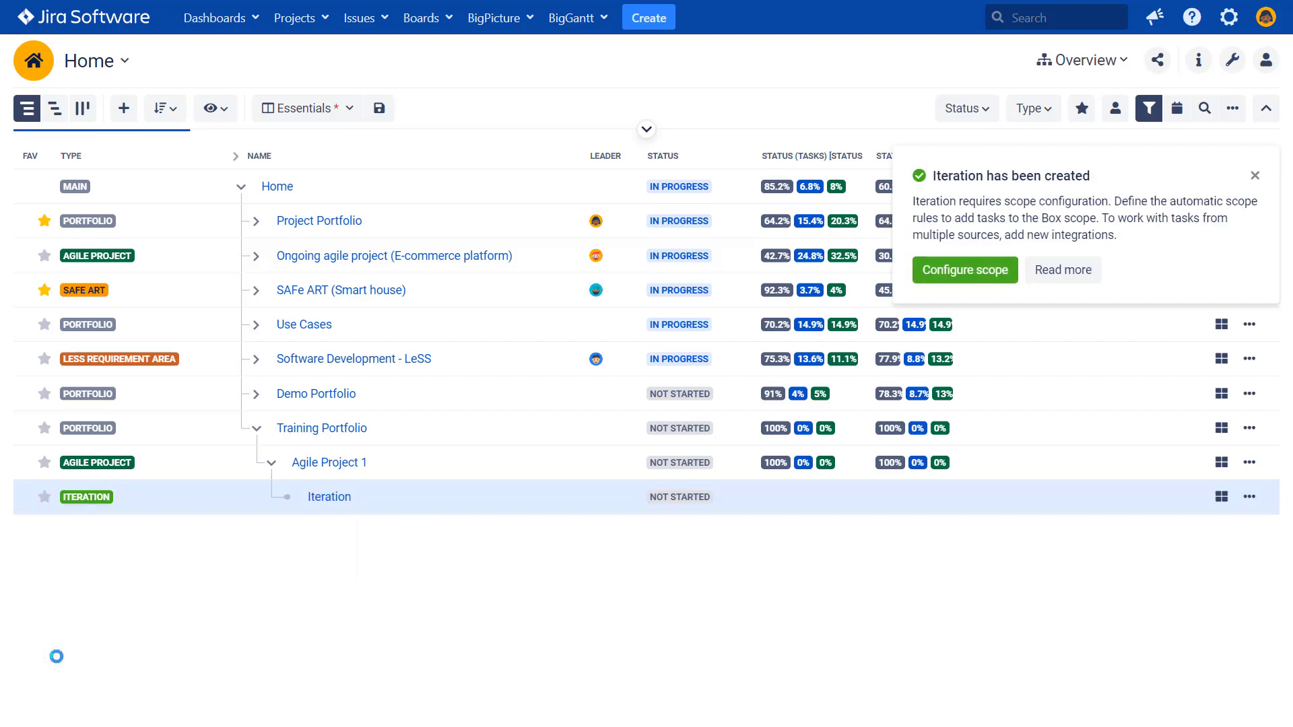
{"action": "left_click", "coordinate": [1255, 177]}
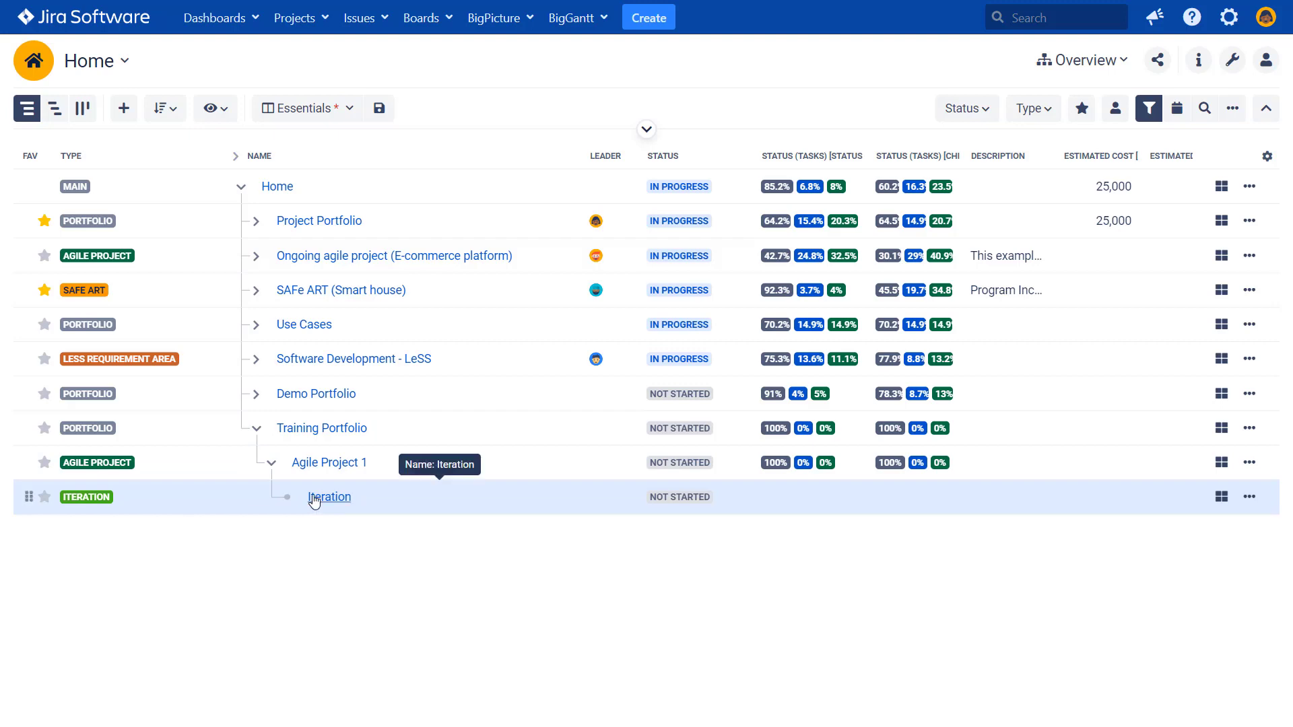
Start a new box of type Agile directly under Training Portfolio and name it Agile Project 2.
{"action": "mouse_move", "coordinate": [286, 445]}
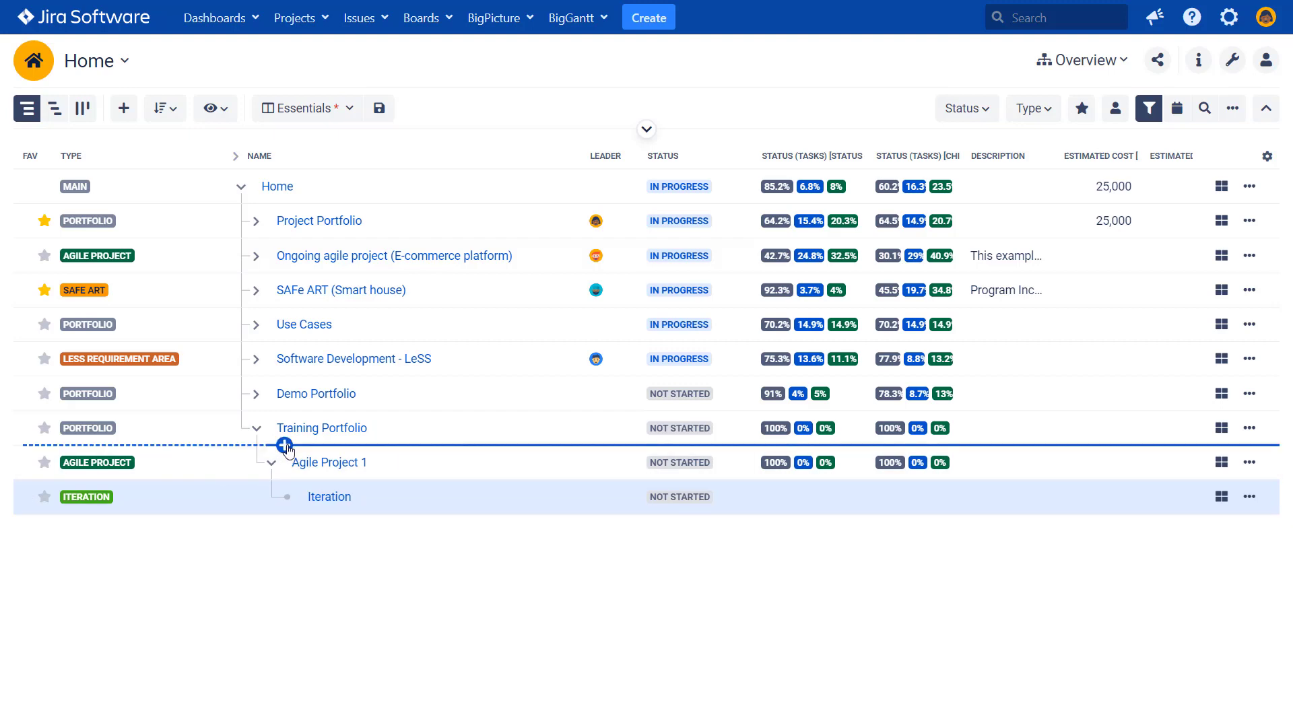
{"action": "left_click", "coordinate": [285, 446]}
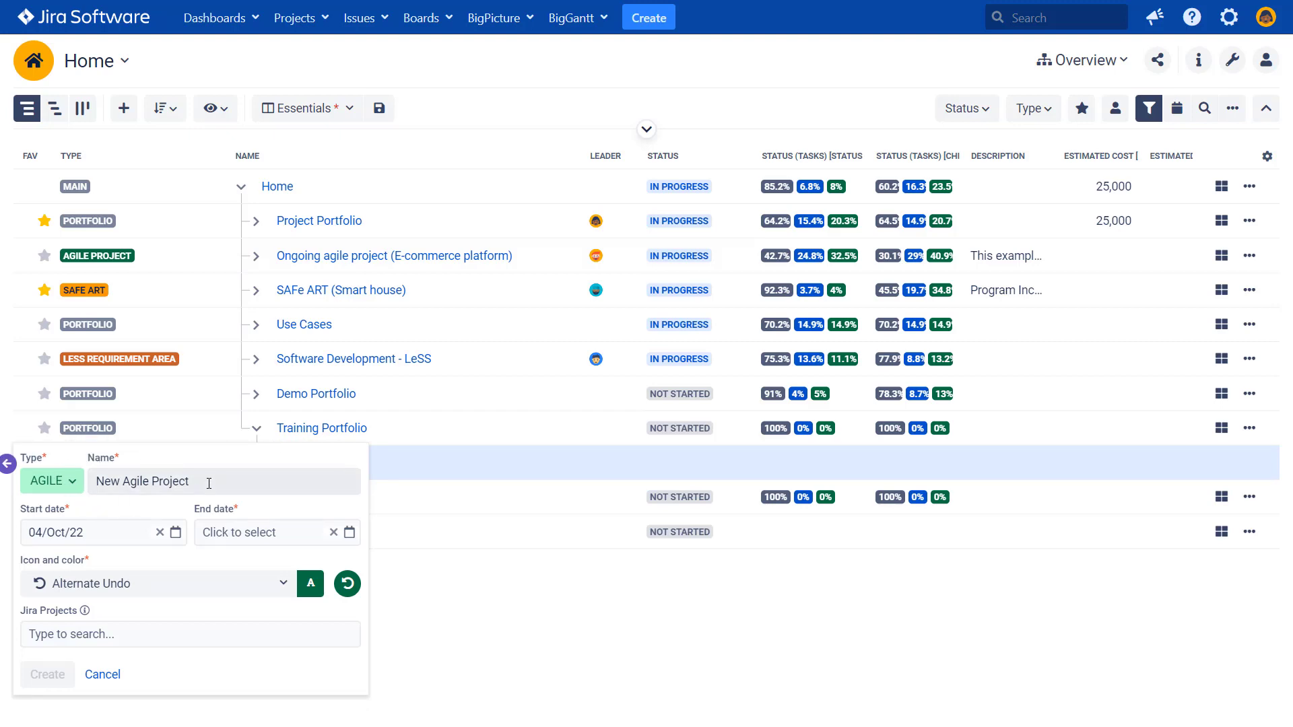
{"action": "left_click_drag", "start_coordinate": [128, 485], "coordinate": [87, 473]}
{"action": "key", "text": "BackSpace"}
{"action": "key", "text": "End"}
{"action": "type", "text": "2"}
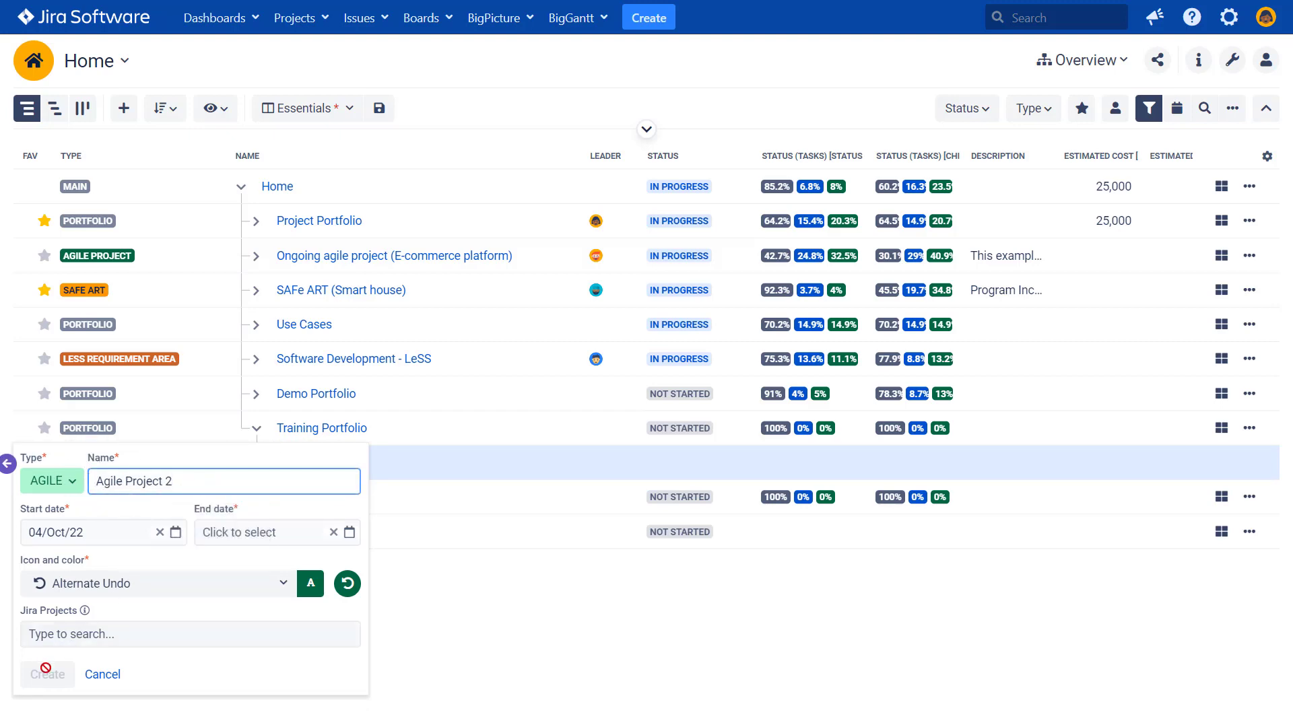
{"action": "left_click", "coordinate": [99, 634]}
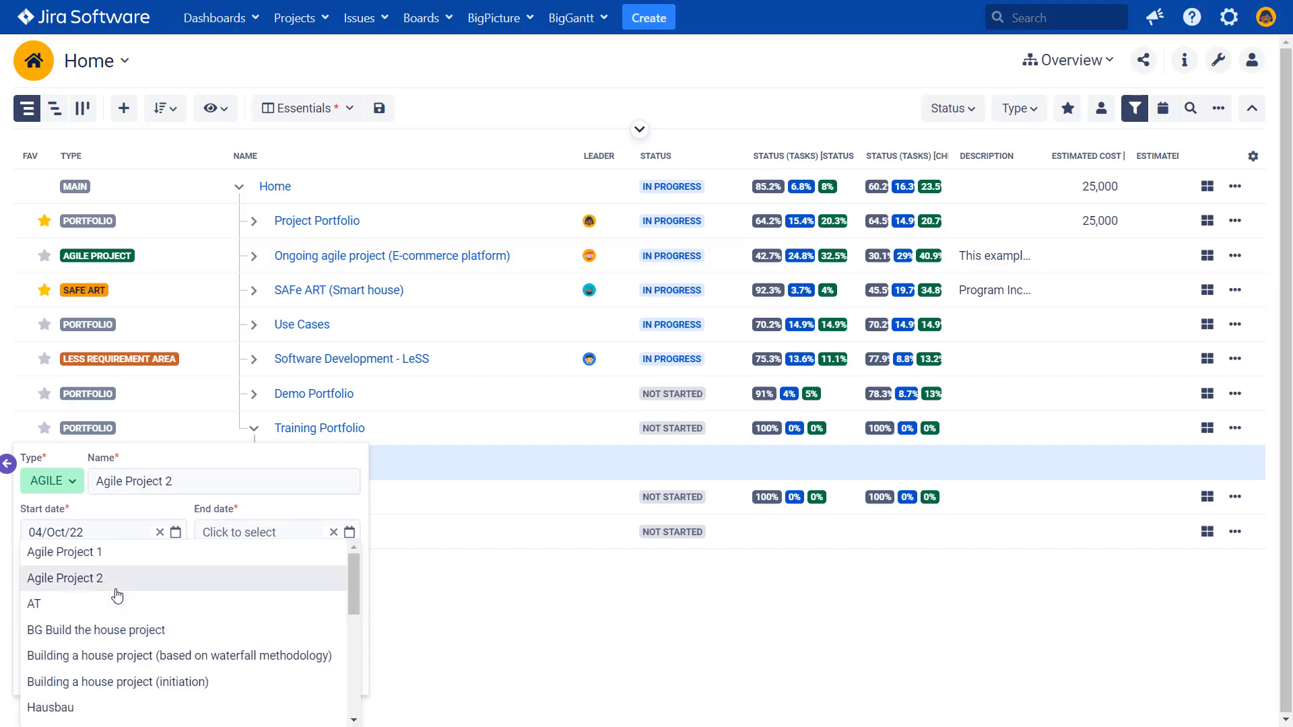
{"action": "left_click", "coordinate": [219, 456]}
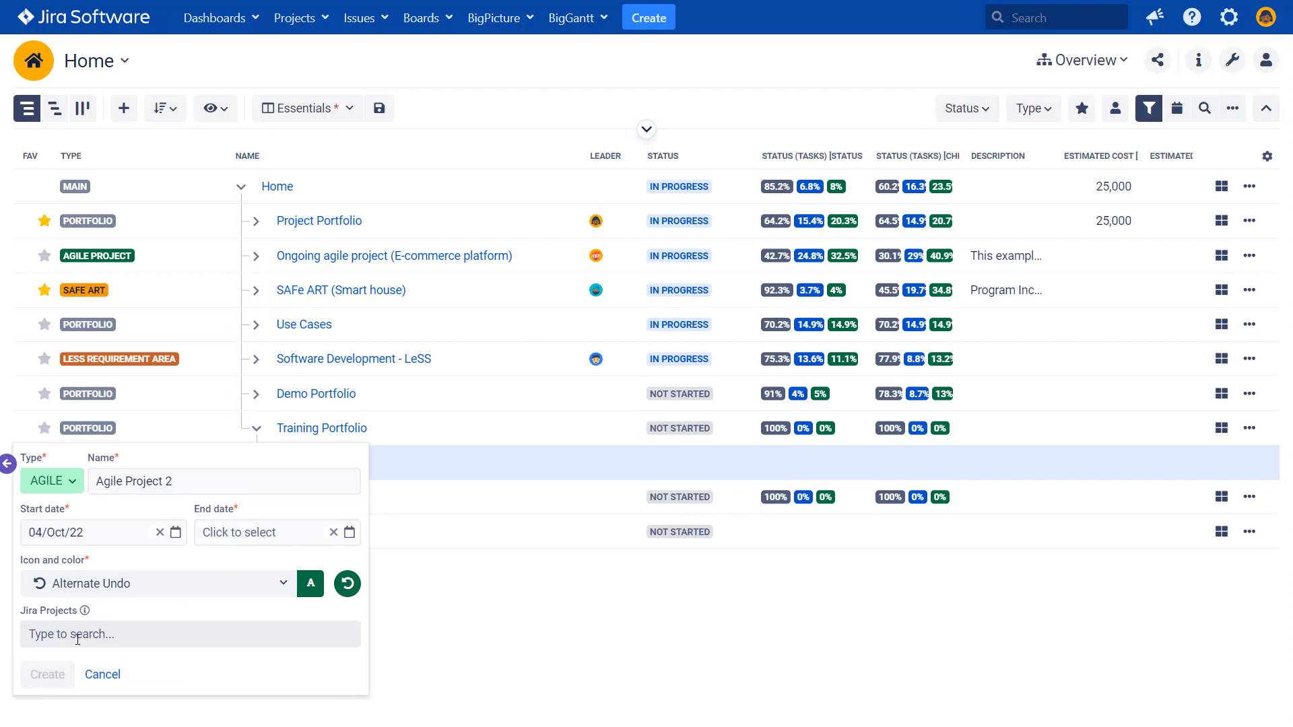
Set the new box's end date to 01/Oct/23, create it and dismiss the notification.
{"action": "left_click", "coordinate": [348, 532]}
{"action": "left_click", "coordinate": [375, 567]}
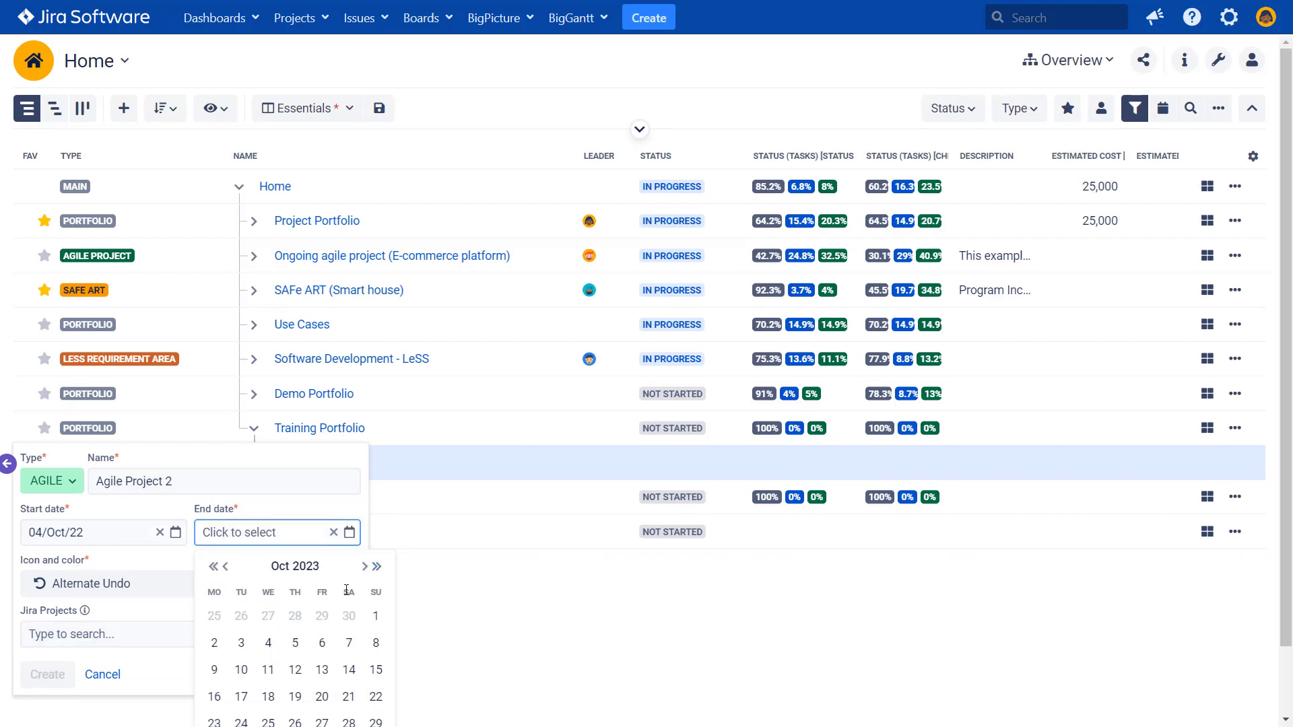
{"action": "scroll", "coordinate": [334, 609], "scroll_direction": "down", "scroll_amount": 1}
{"action": "left_click", "coordinate": [376, 545]}
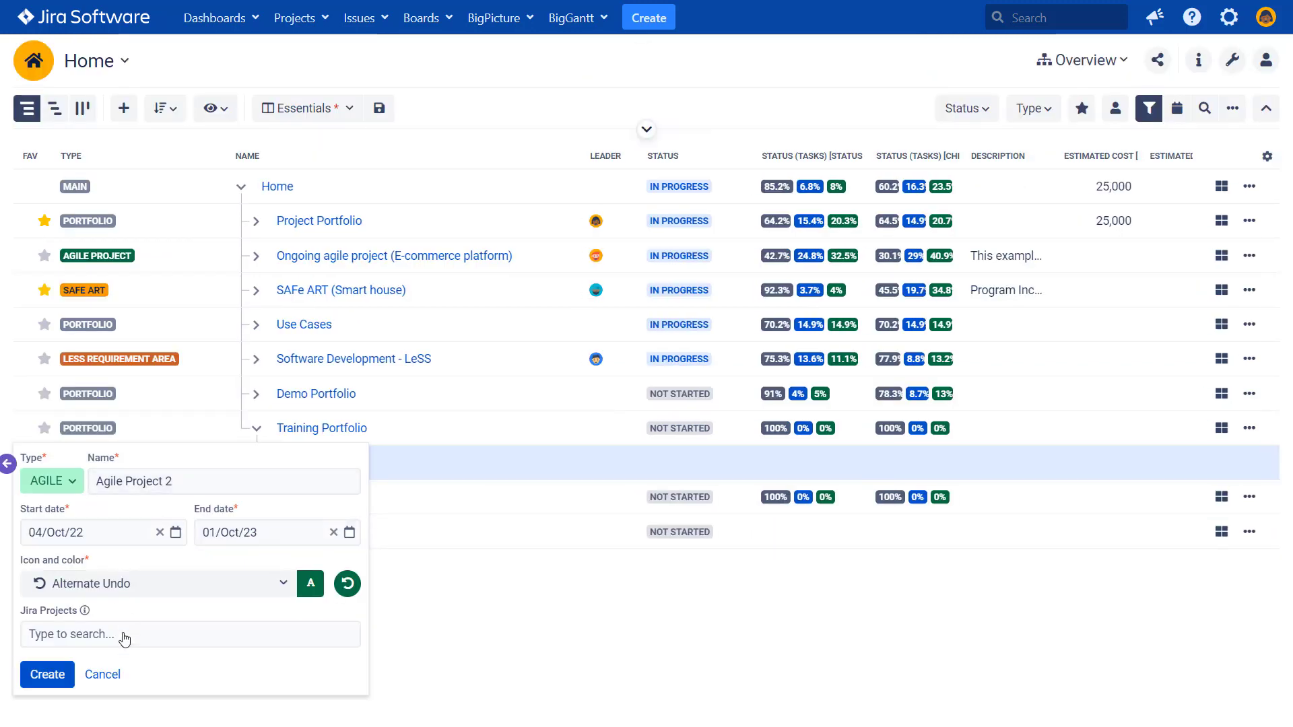
{"action": "left_click", "coordinate": [45, 677]}
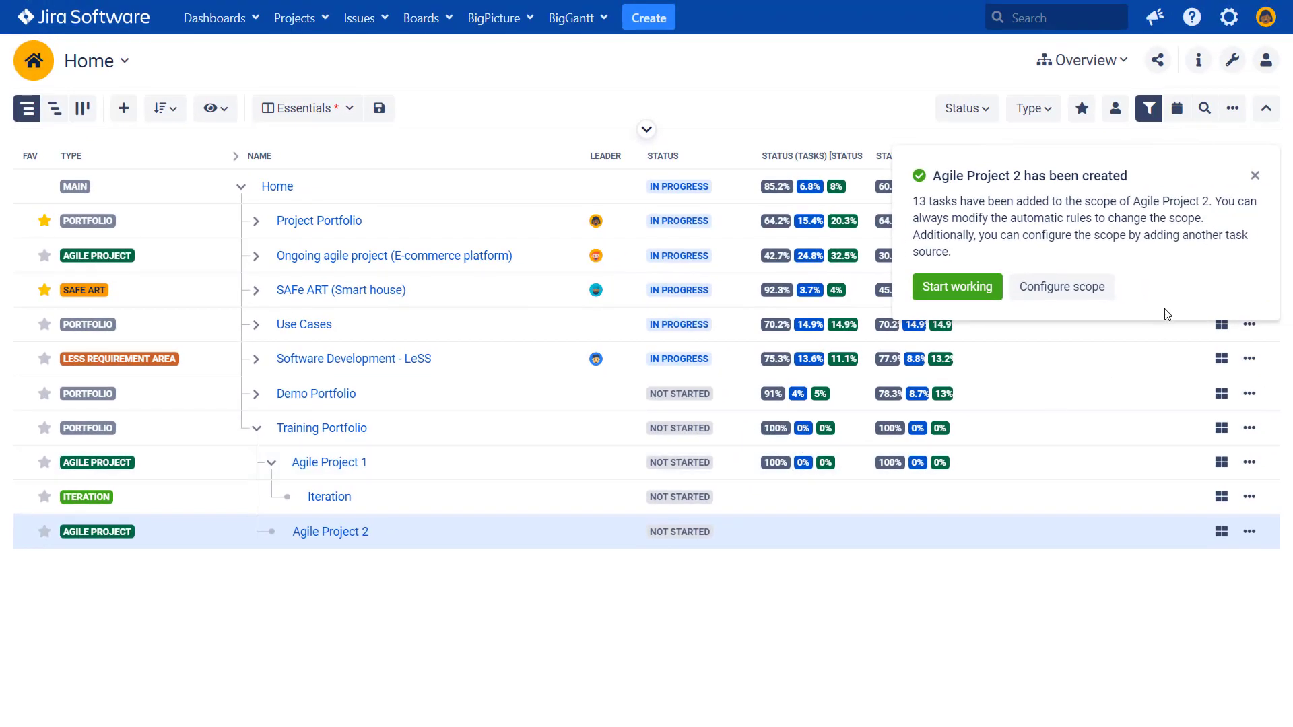
{"action": "left_click", "coordinate": [1255, 175]}
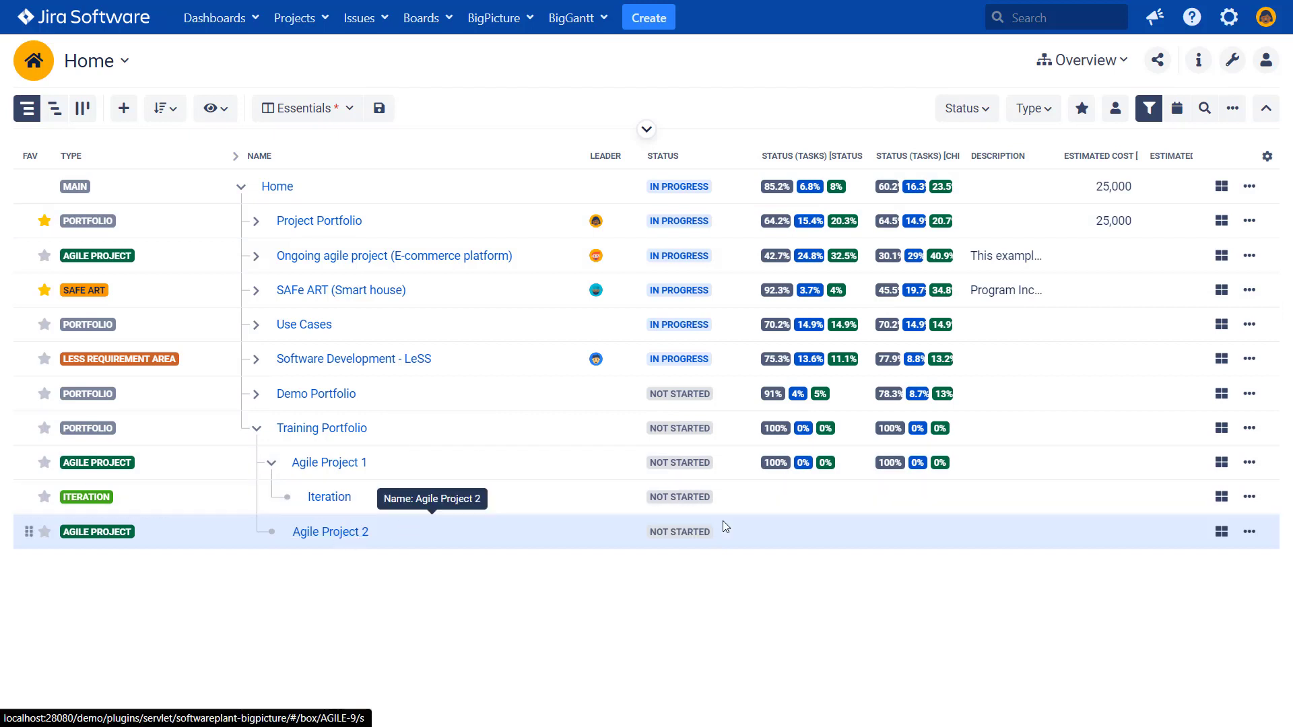
In the configuration of the Agile Project 2 box, add the Jira project Agile Project 2 to the scope definition.
{"action": "left_click", "coordinate": [1249, 532]}
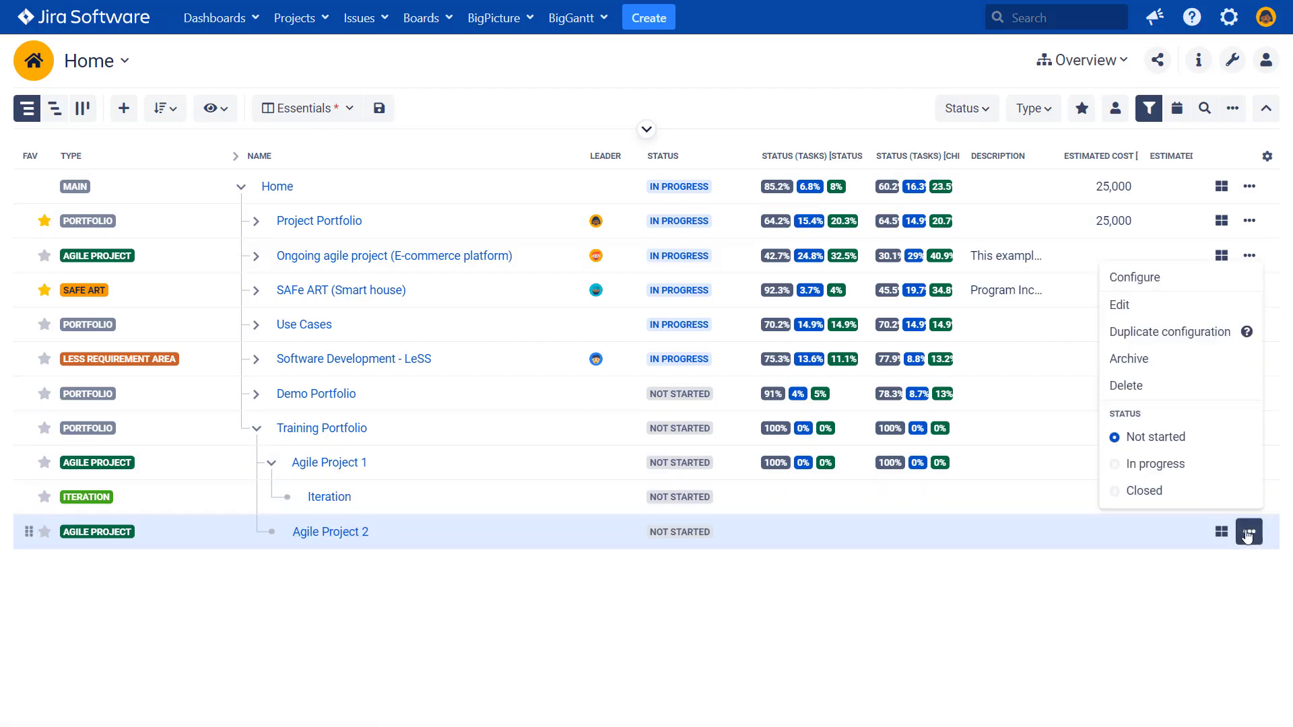
{"action": "left_click", "coordinate": [1170, 288]}
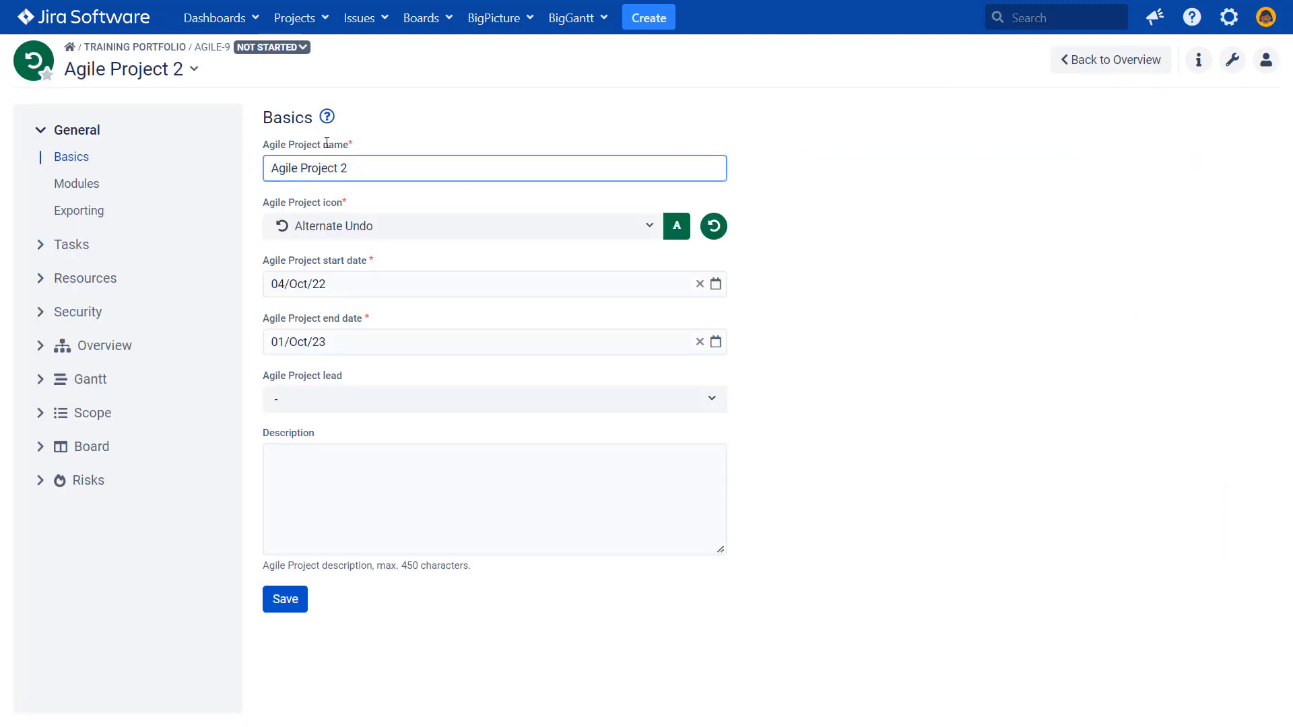
{"action": "left_click", "coordinate": [39, 245]}
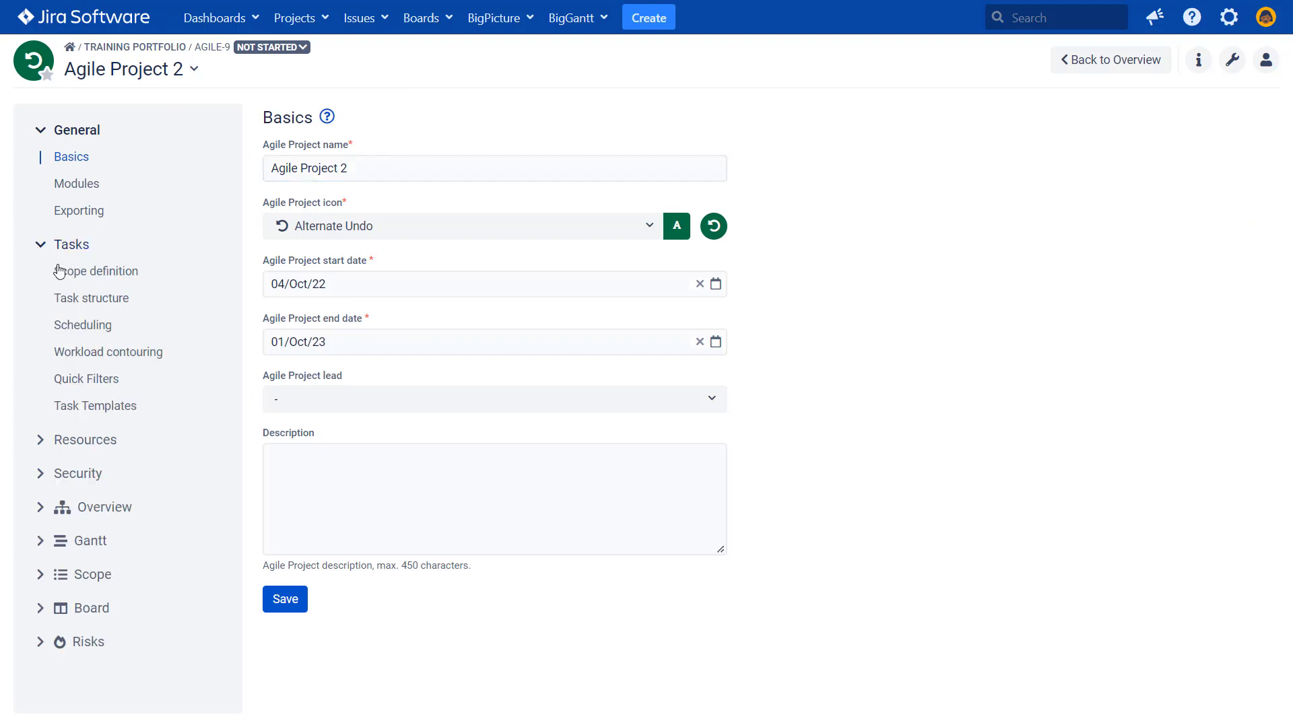
{"action": "left_click", "coordinate": [76, 274]}
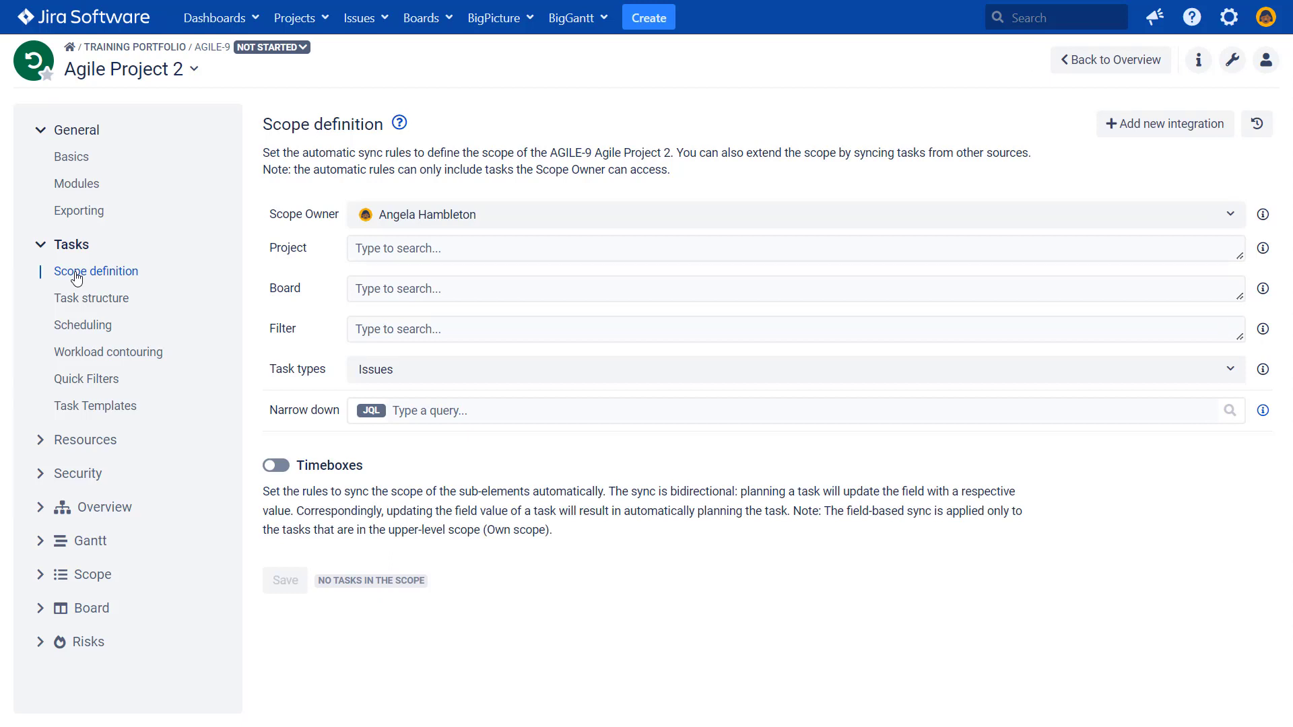
{"action": "left_click", "coordinate": [409, 250]}
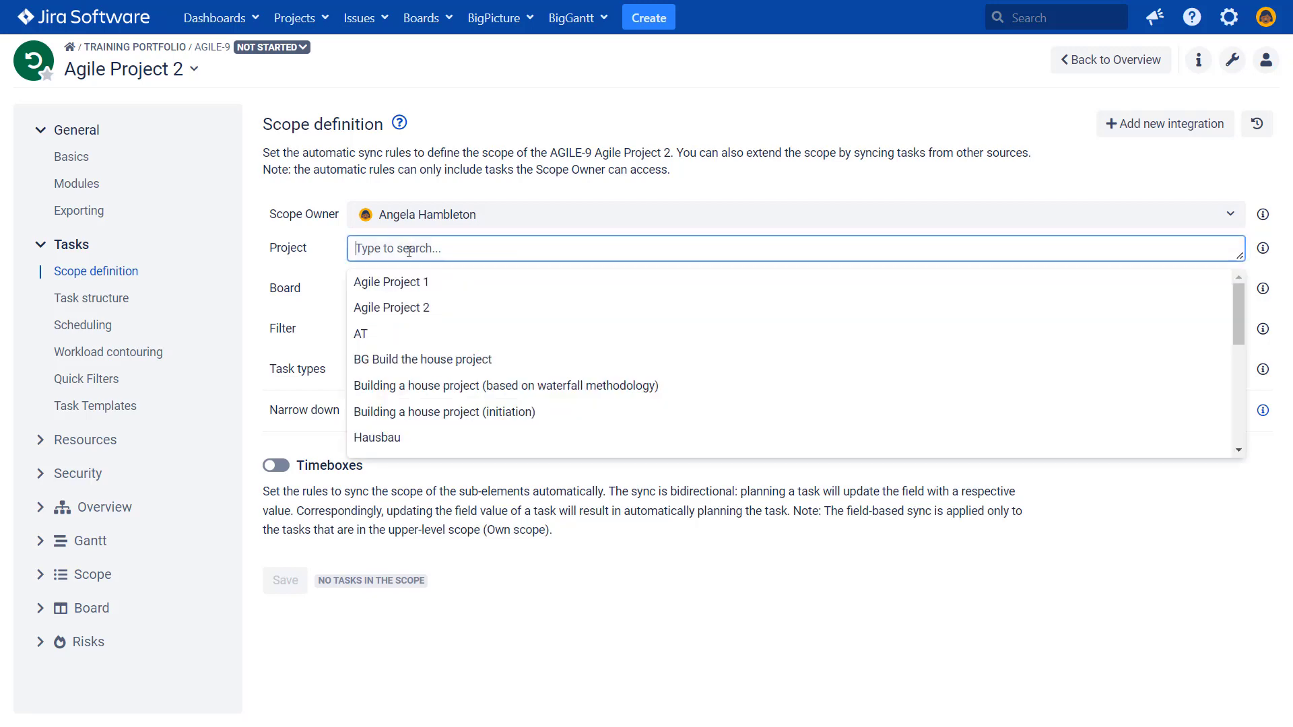
{"action": "left_click", "coordinate": [403, 308]}
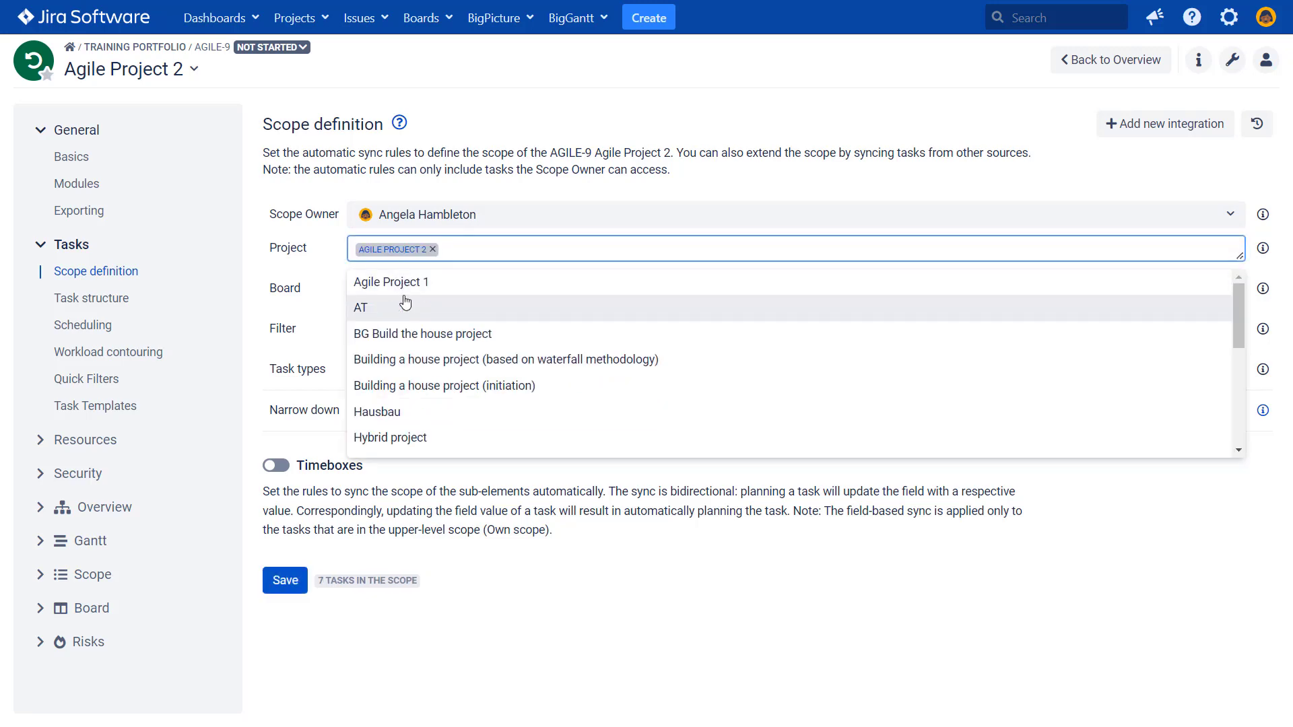
{"action": "left_click", "coordinate": [563, 131]}
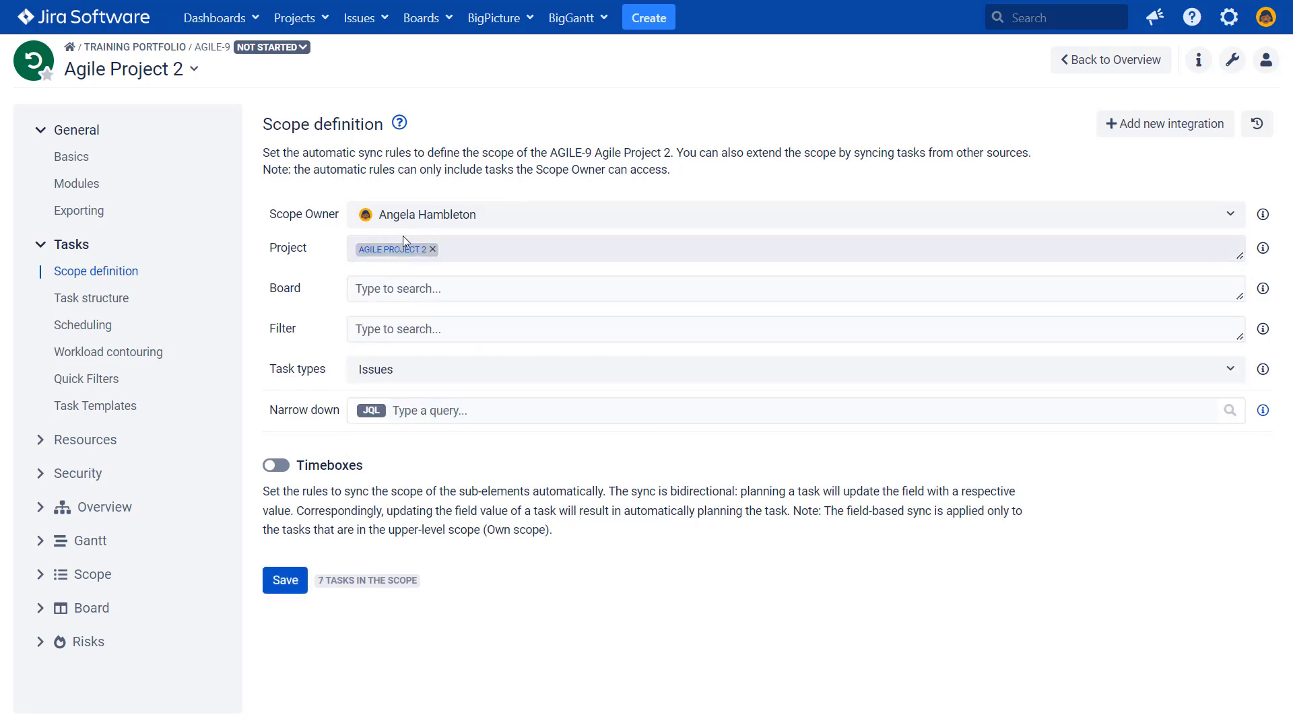
Examine the boards and filters available as sources for the scope definition without selecting any.
{"action": "left_click", "coordinate": [418, 285]}
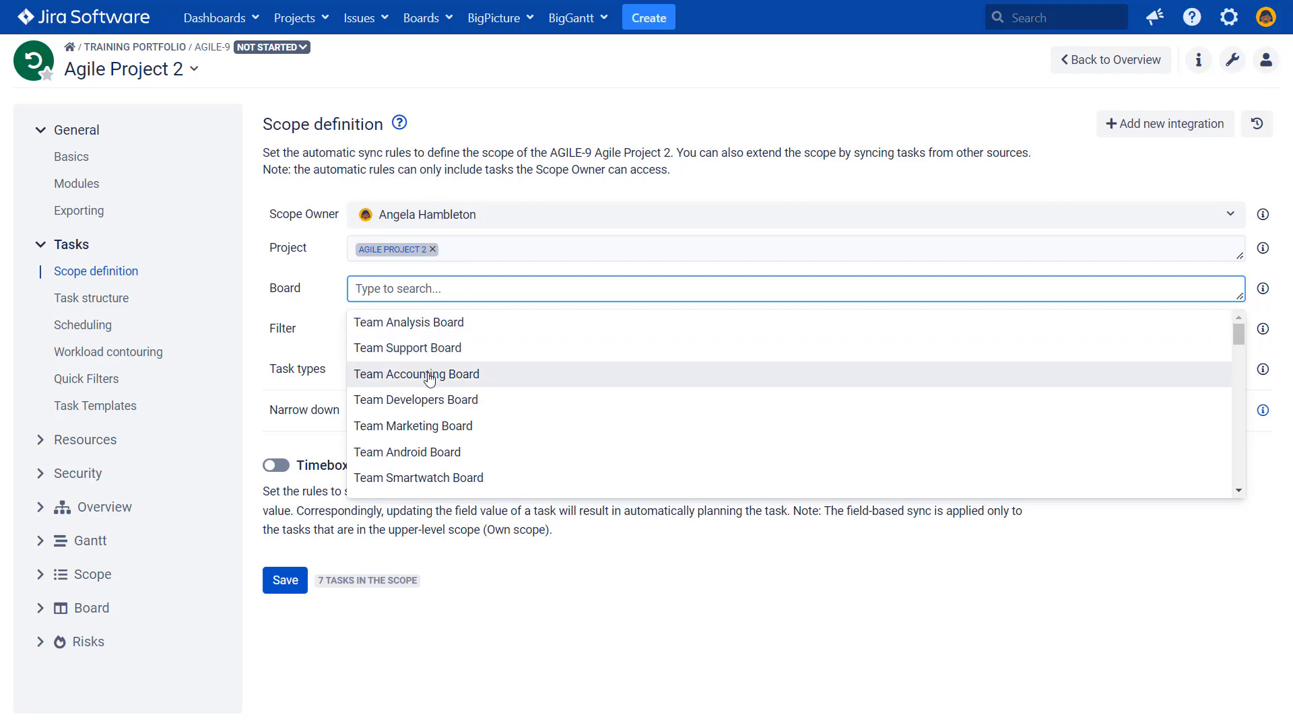
{"action": "left_click", "coordinate": [530, 143]}
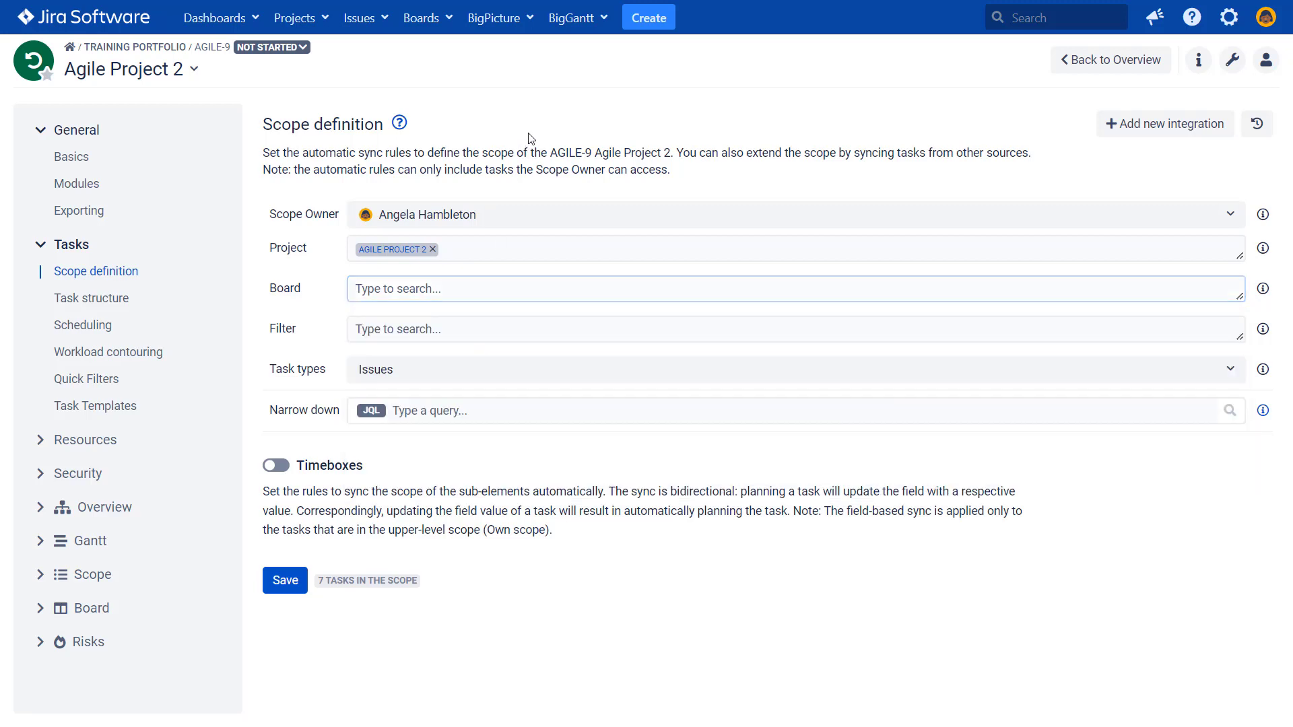
{"action": "left_click", "coordinate": [585, 330]}
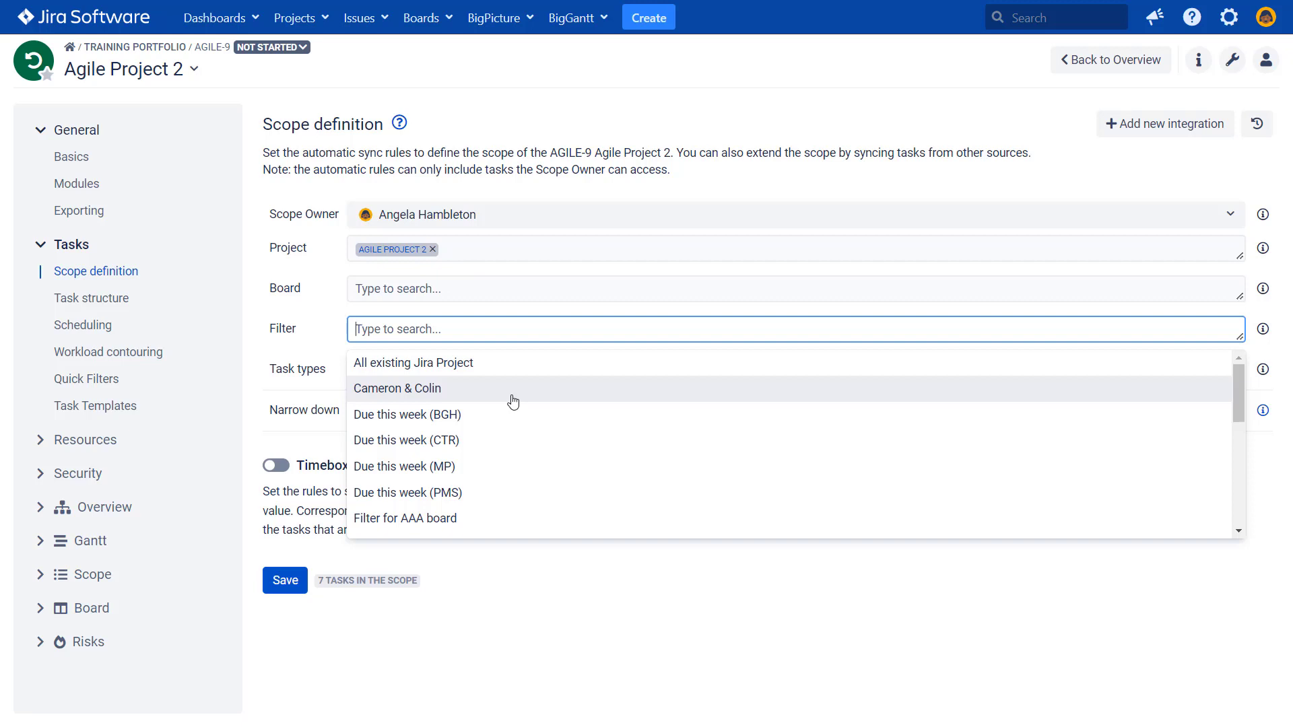
{"action": "scroll", "coordinate": [483, 444], "scroll_direction": "down", "scroll_amount": 2}
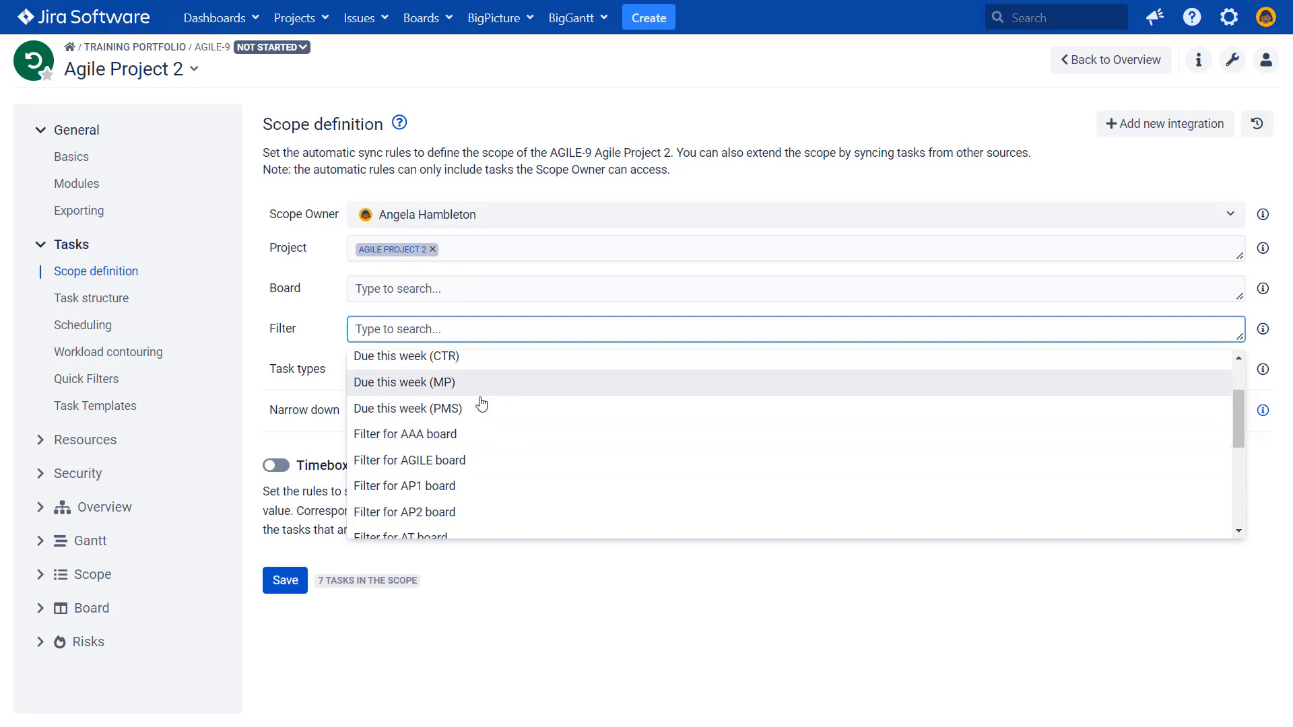
{"action": "left_click", "coordinate": [612, 168]}
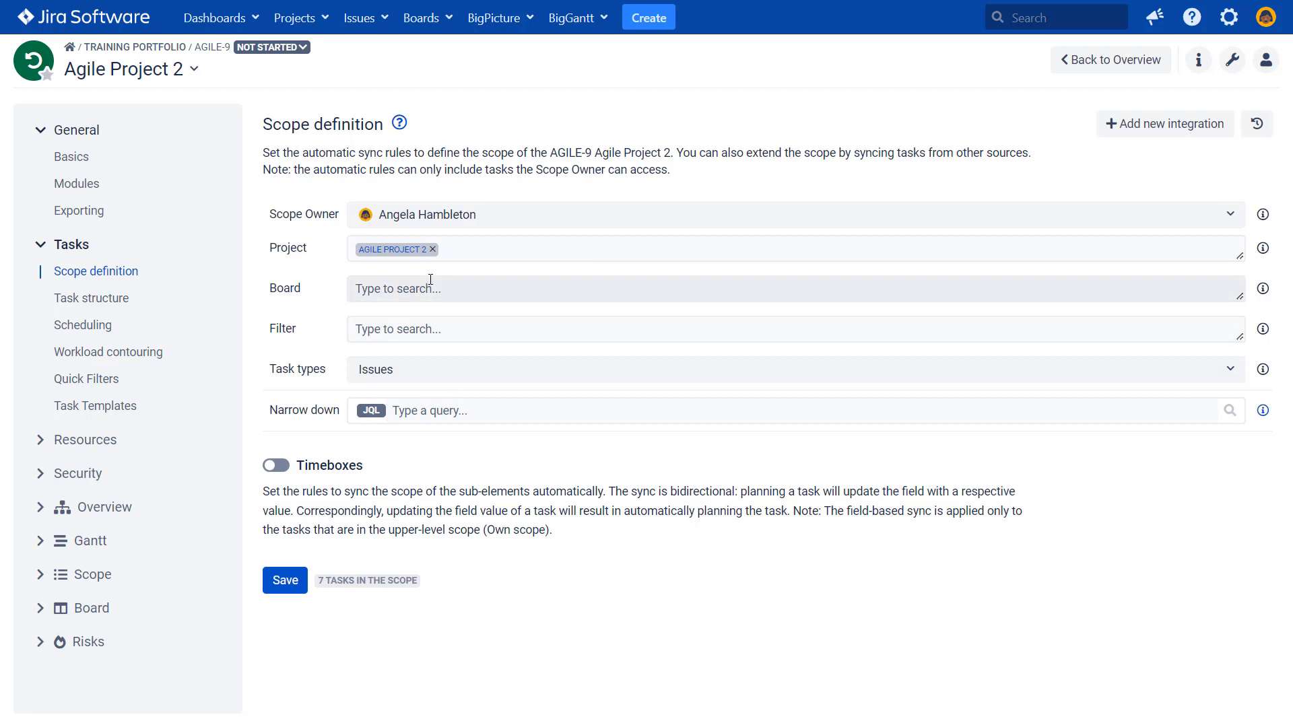
Narrow down the scope with the JQL query issuetype != Sub-task, save the scope definition and dismiss the notification.
{"action": "left_click", "coordinate": [457, 409]}
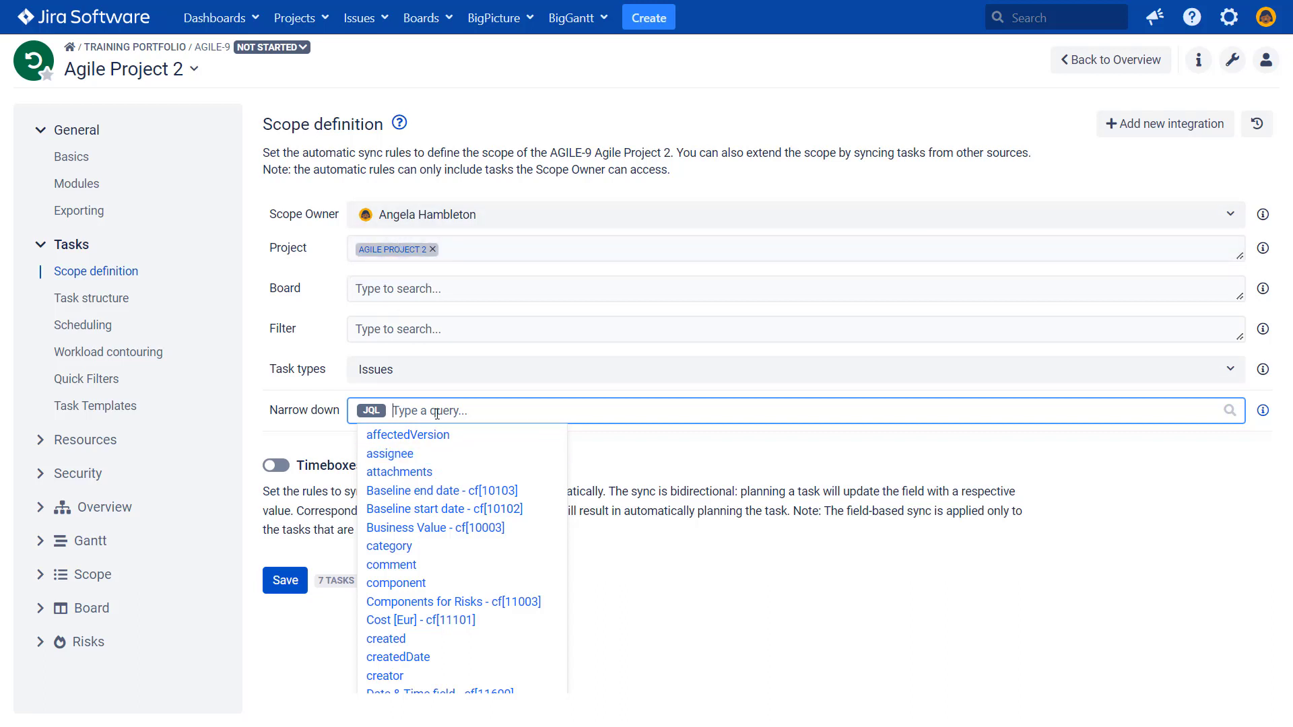
{"action": "type", "text": "iss"}
{"action": "left_click", "coordinate": [441, 509]}
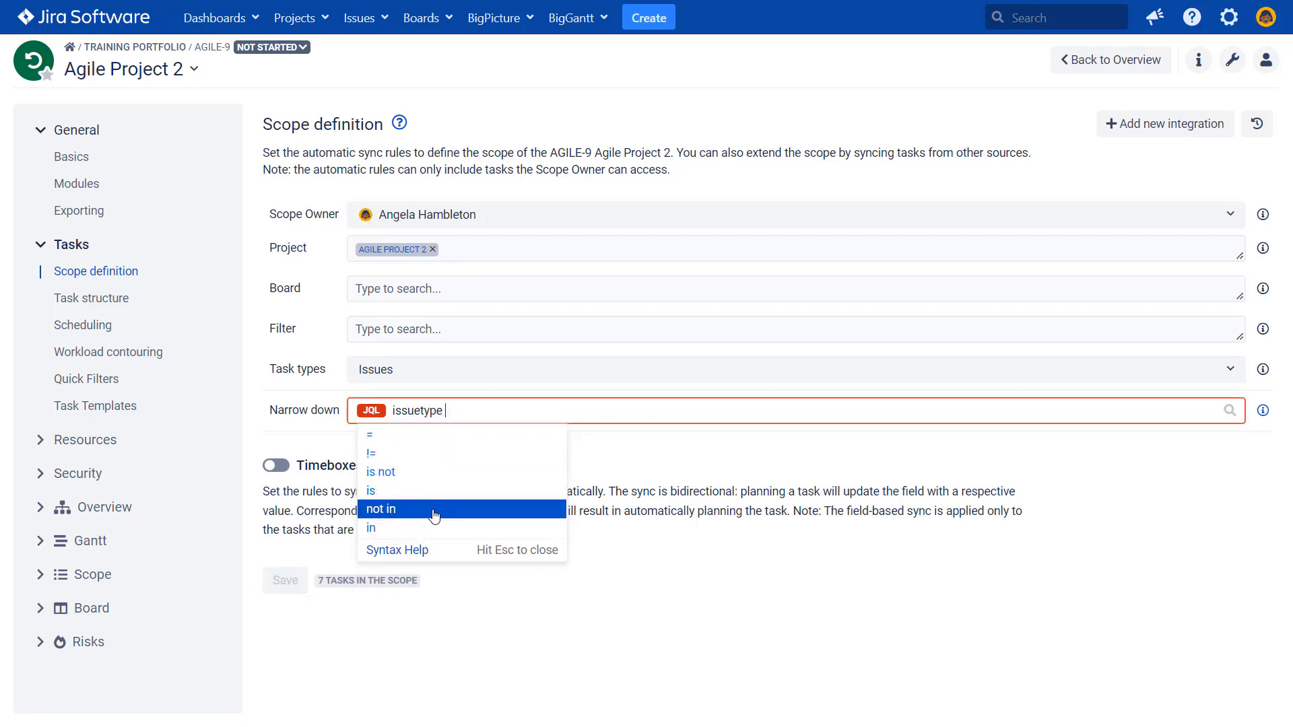
{"action": "left_click", "coordinate": [434, 461]}
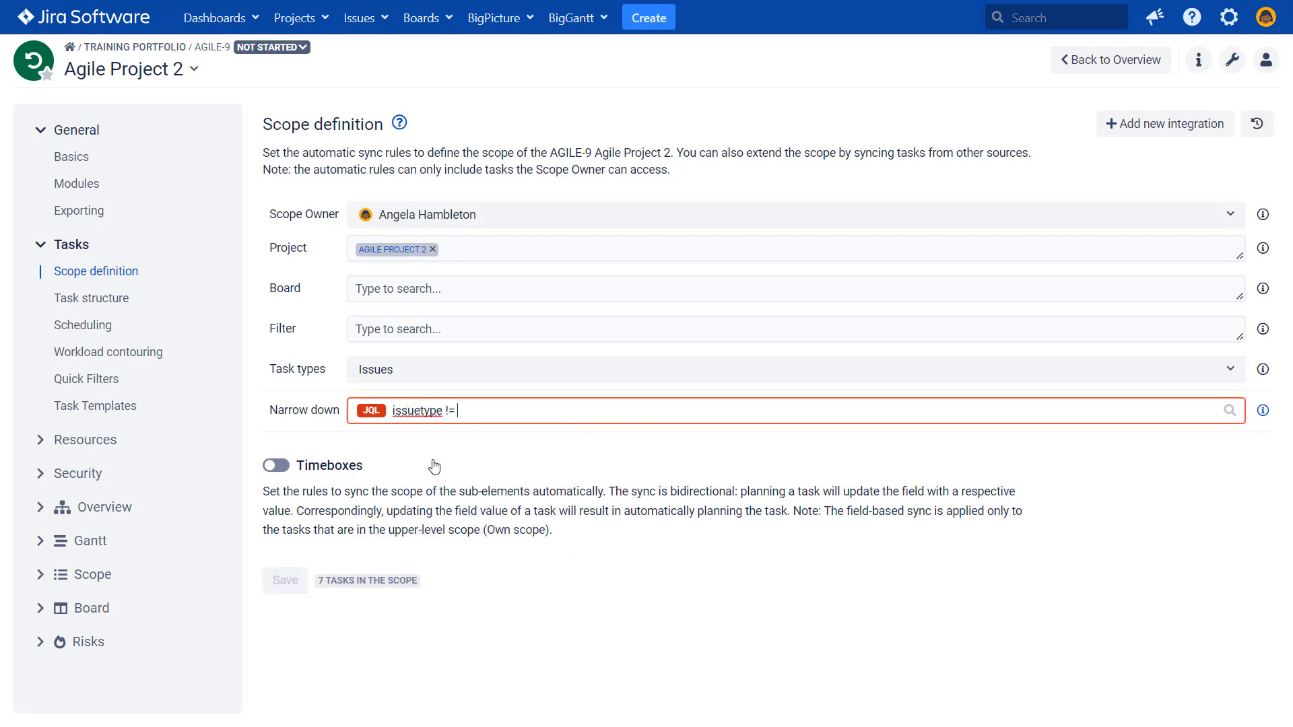
{"action": "type", "text": "su"}
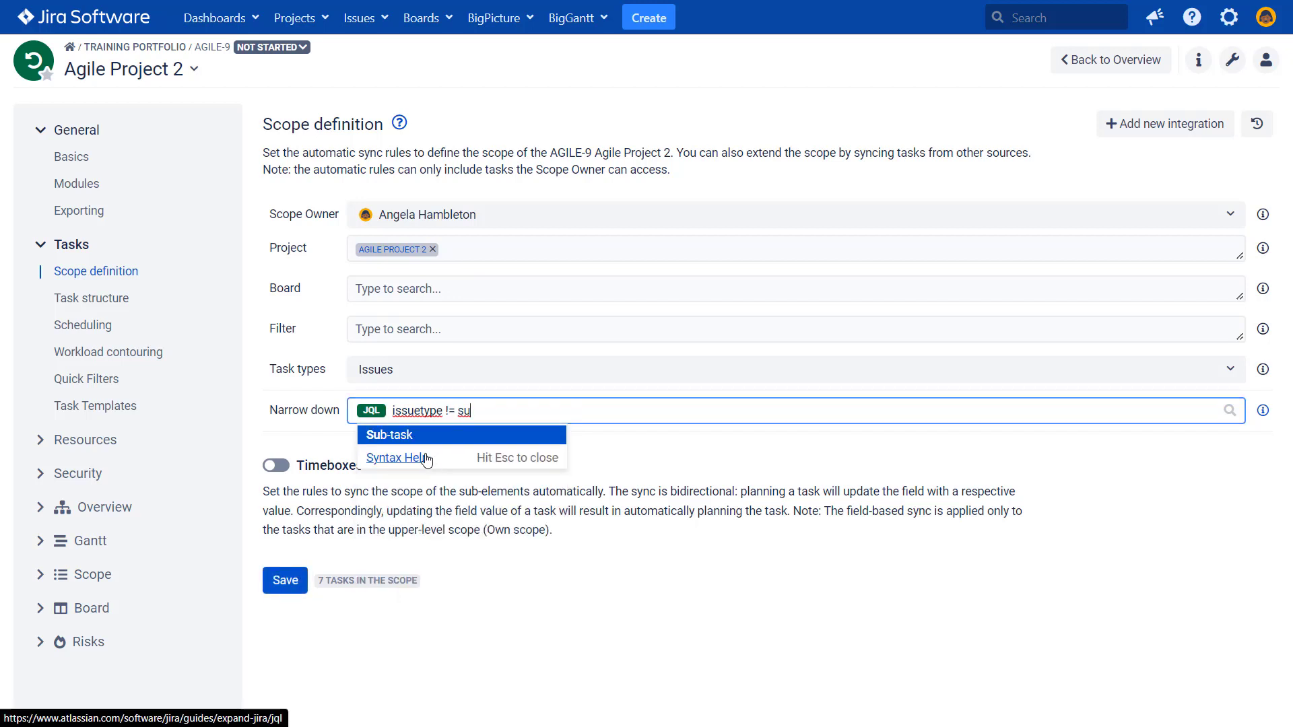
{"action": "left_click", "coordinate": [432, 439]}
{"action": "left_click", "coordinate": [666, 588]}
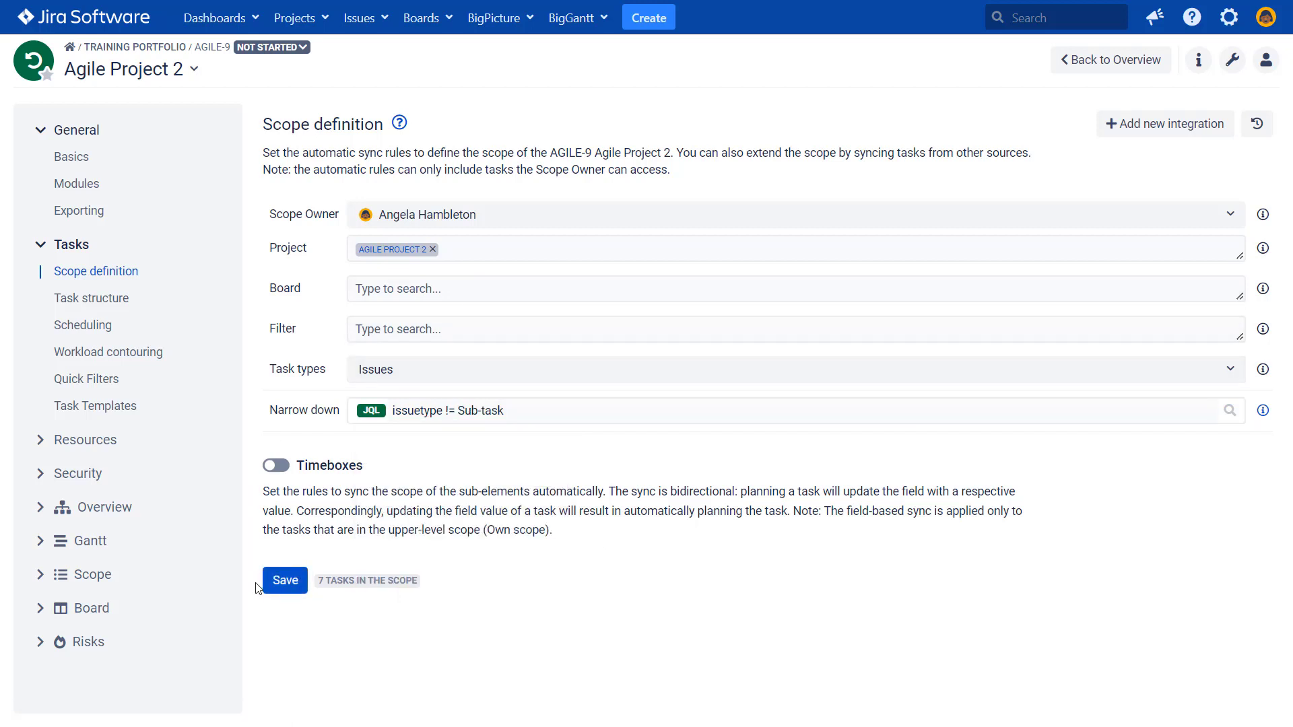
{"action": "left_click", "coordinate": [283, 586]}
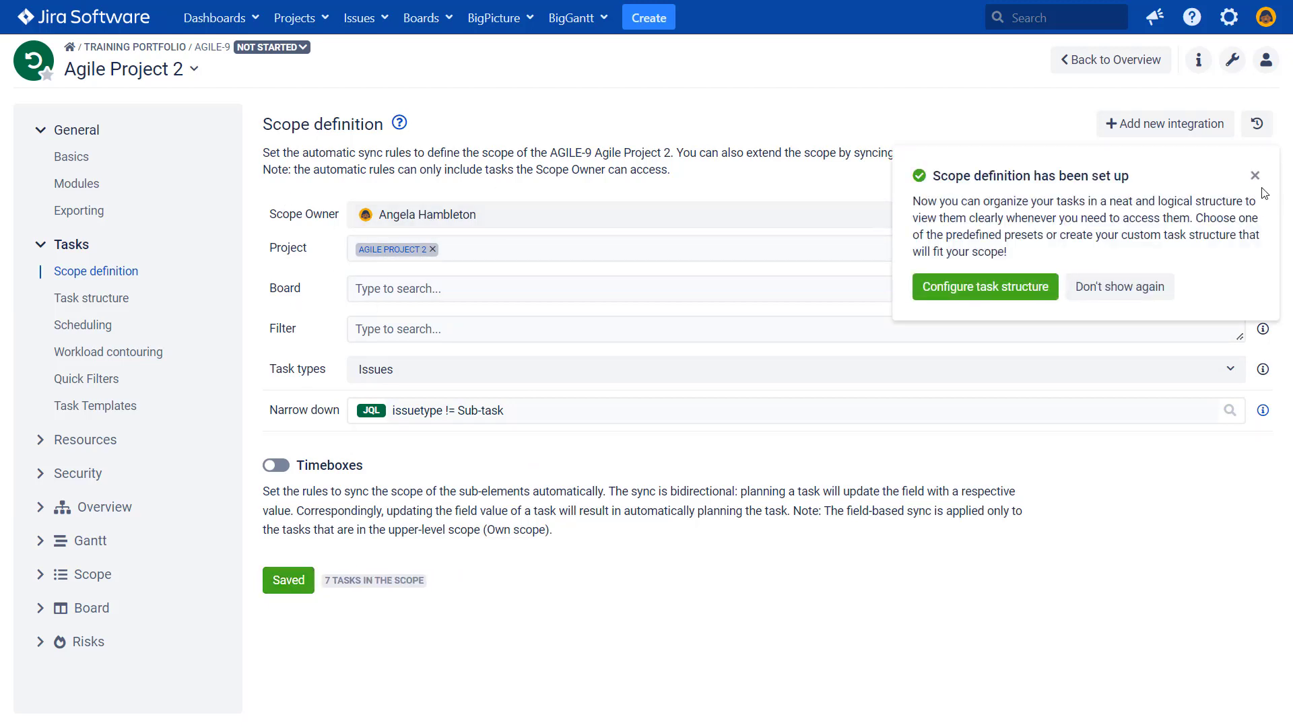
{"action": "left_click", "coordinate": [1255, 176]}
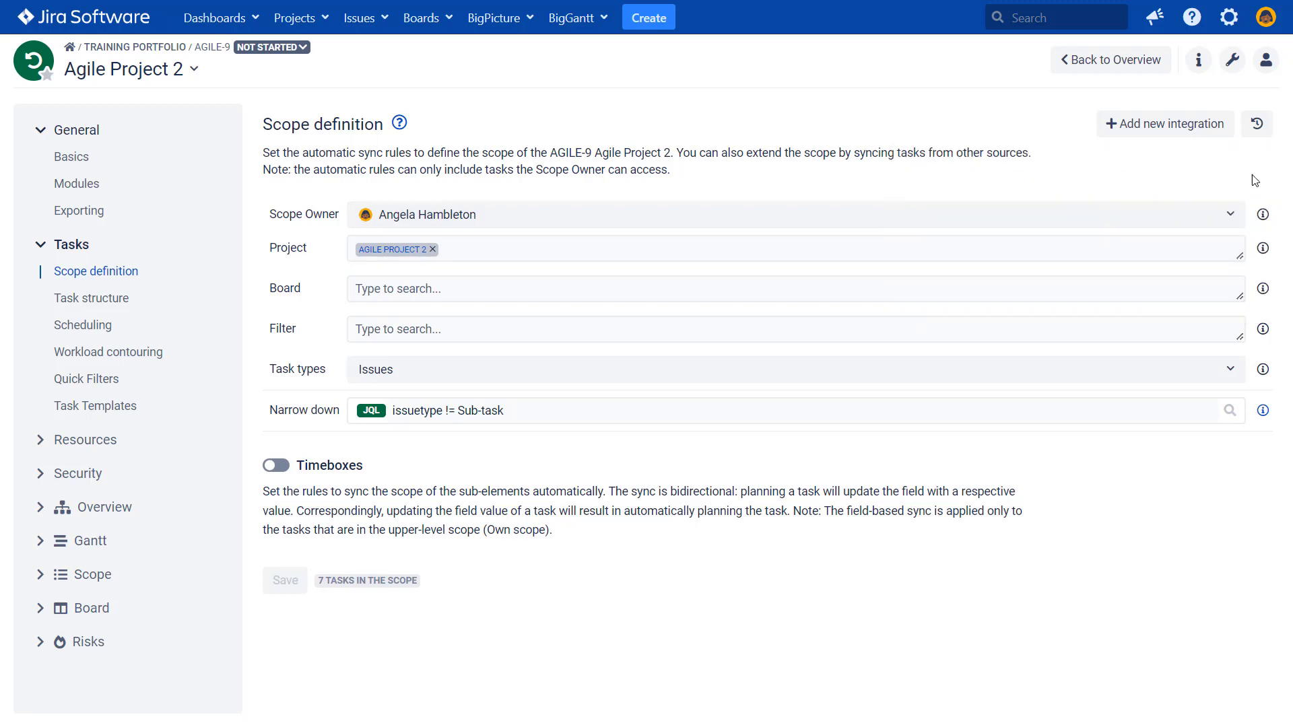
{"action": "left_click", "coordinate": [1114, 59]}
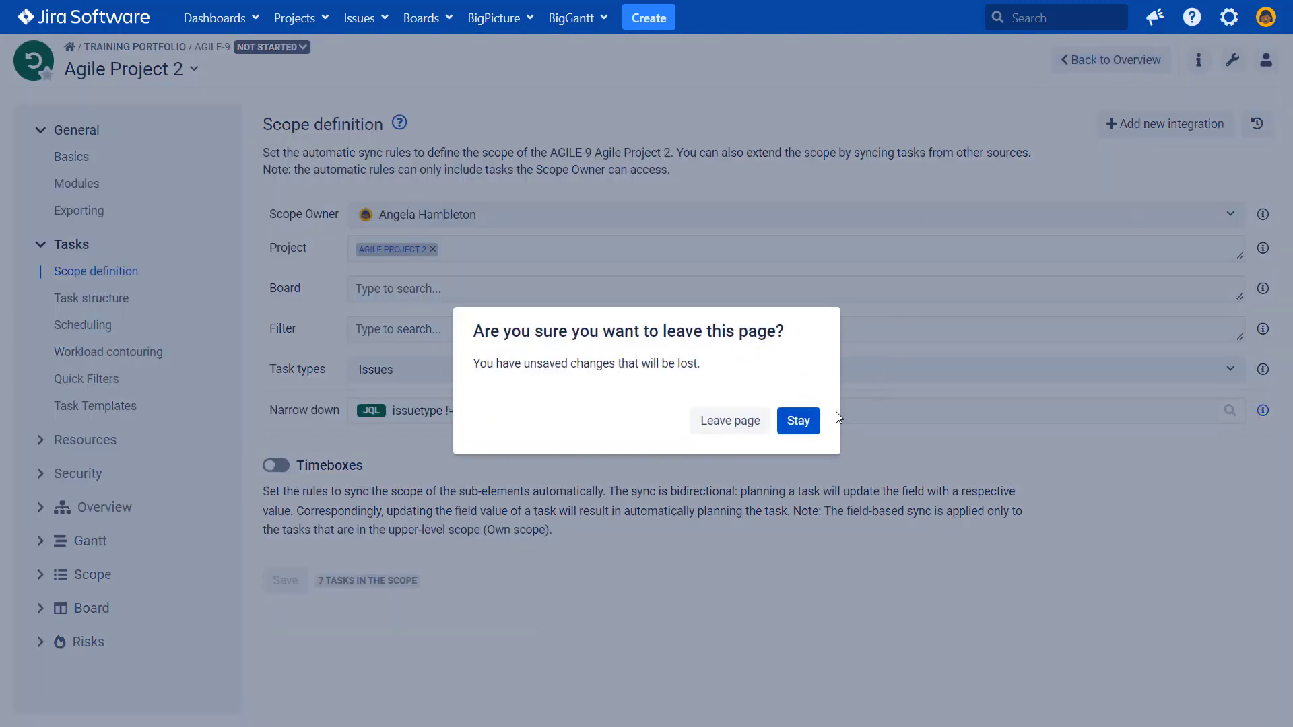
{"action": "left_click", "coordinate": [796, 421]}
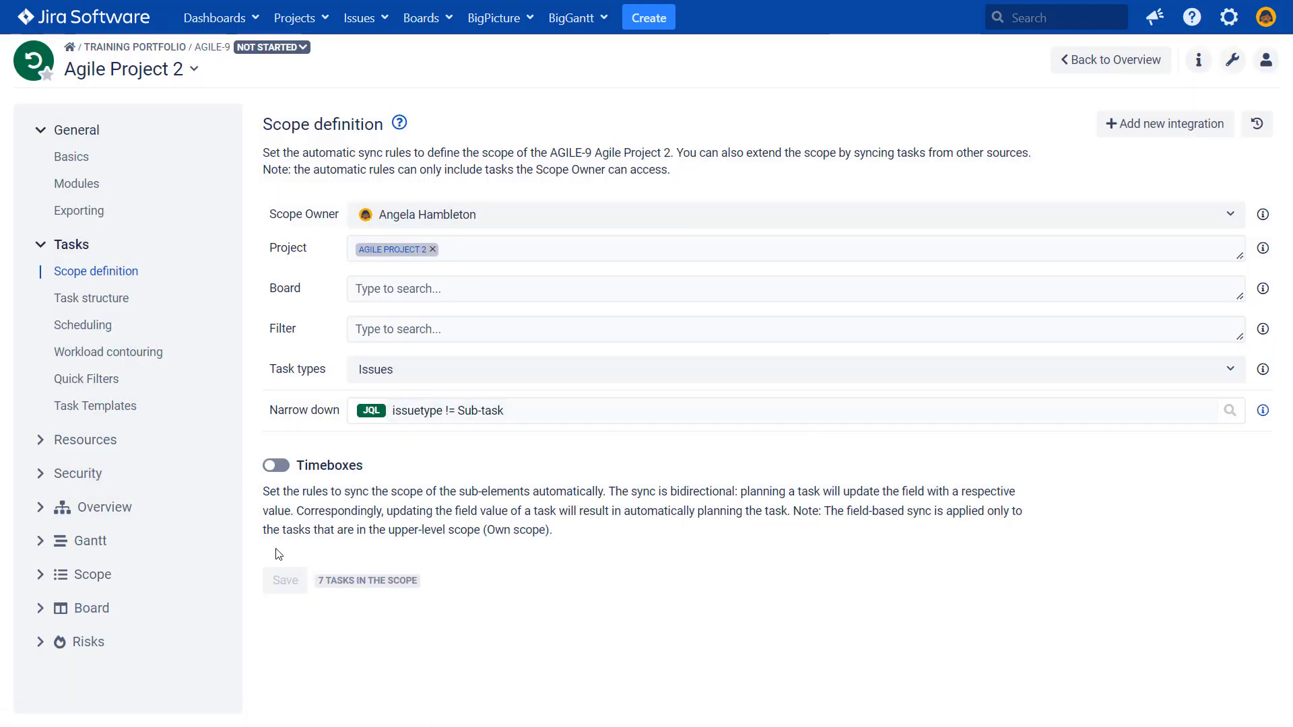
{"action": "left_click", "coordinate": [470, 239]}
{"action": "left_click", "coordinate": [759, 557]}
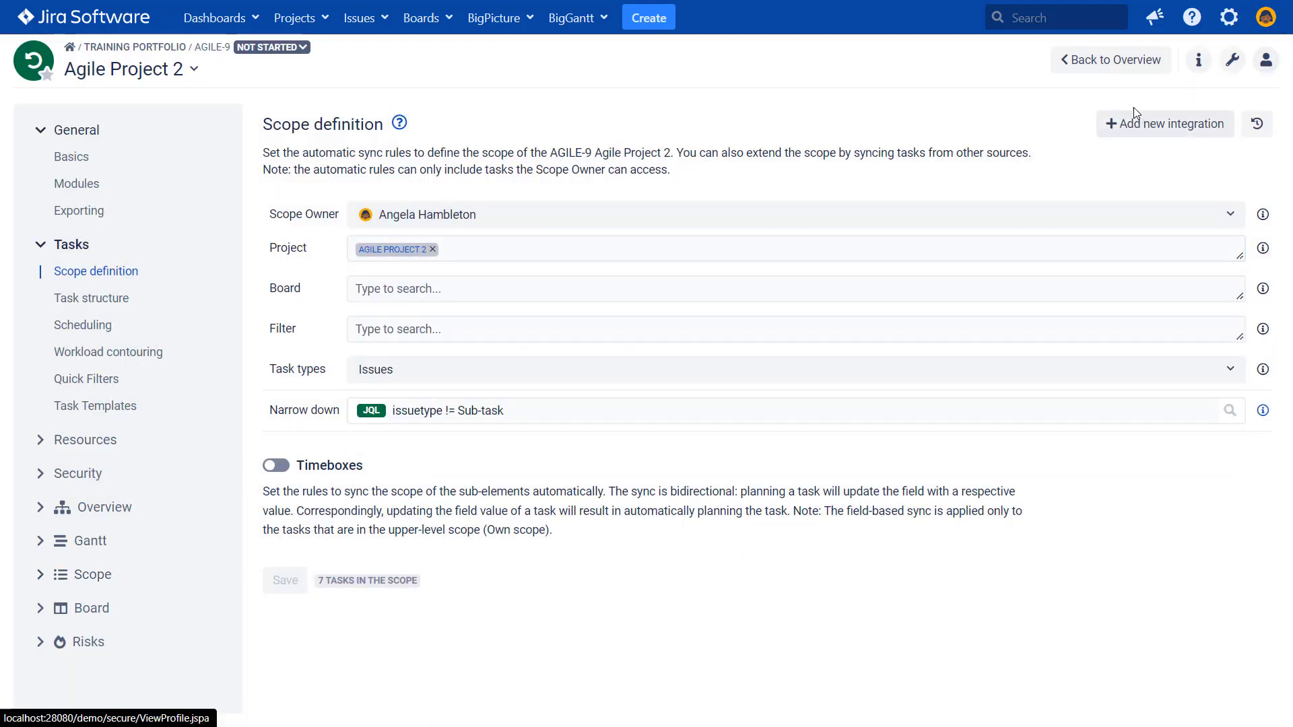
Leave the configuration of Agile Project 2 and open its Gantt module.
{"action": "left_click", "coordinate": [1134, 61]}
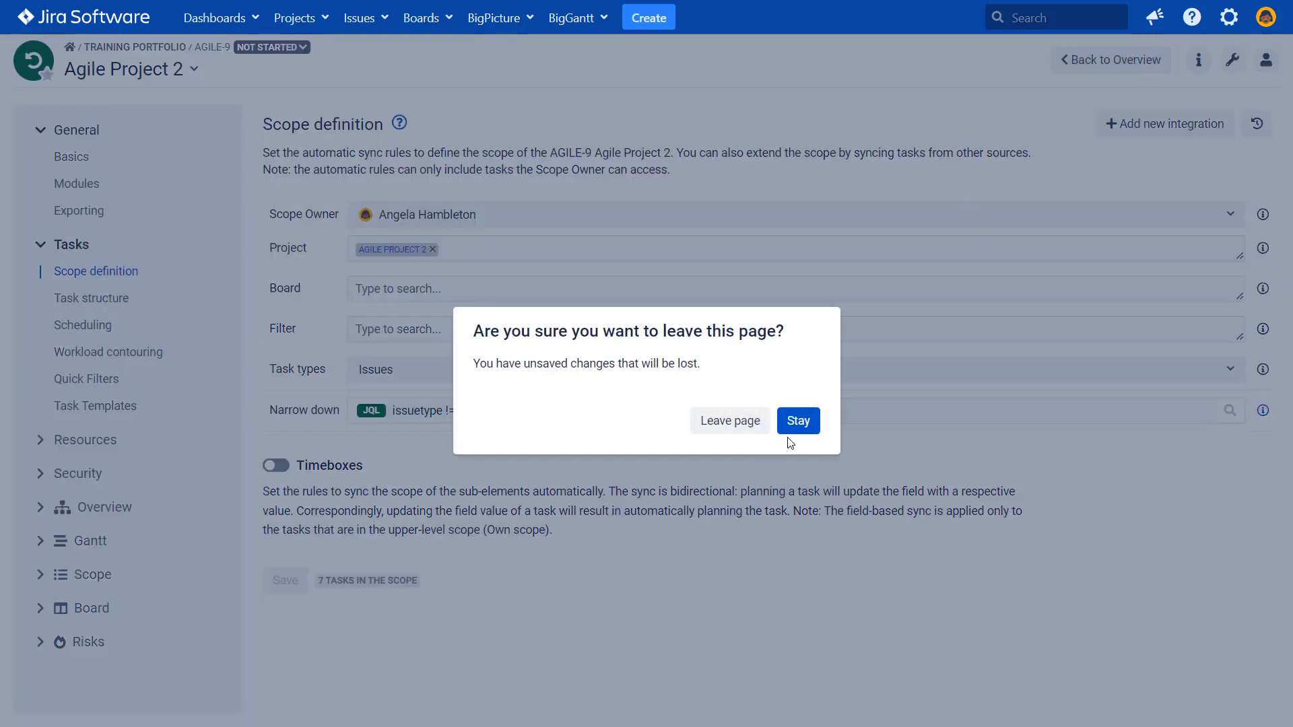
{"action": "left_click", "coordinate": [762, 425]}
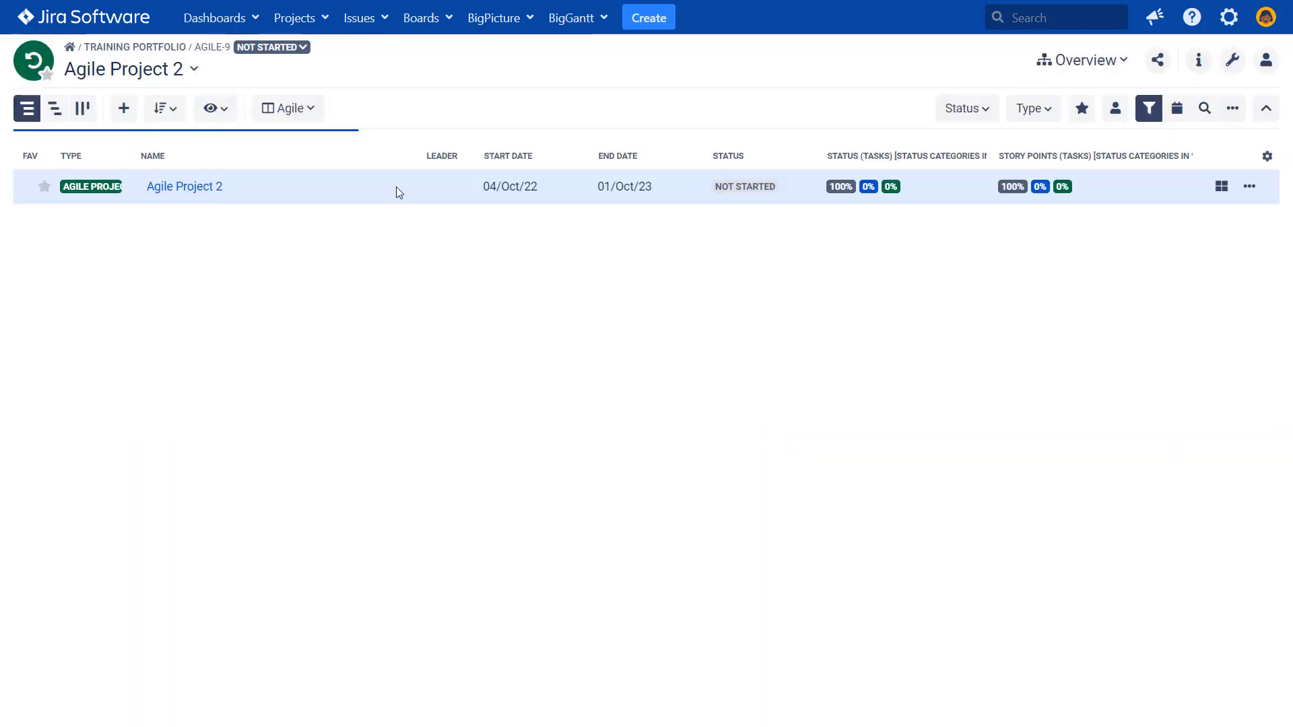
{"action": "left_click", "coordinate": [1116, 72]}
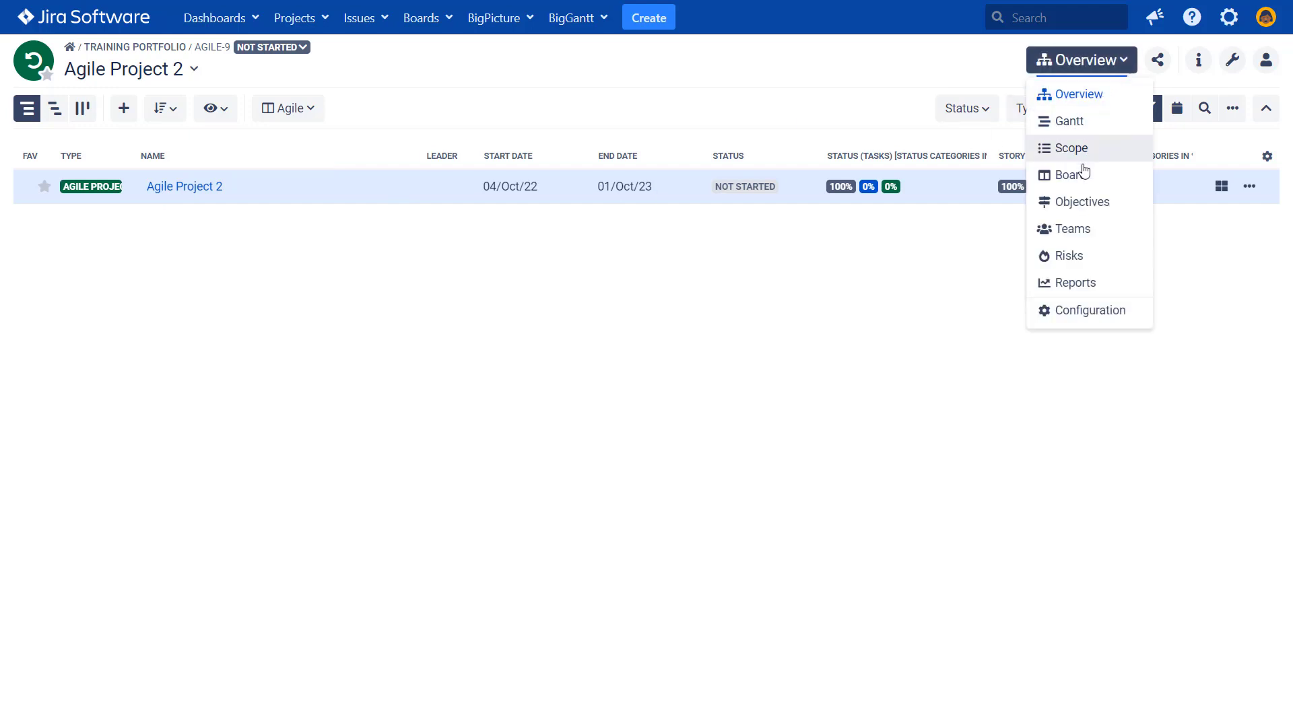
{"action": "left_click", "coordinate": [1091, 128]}
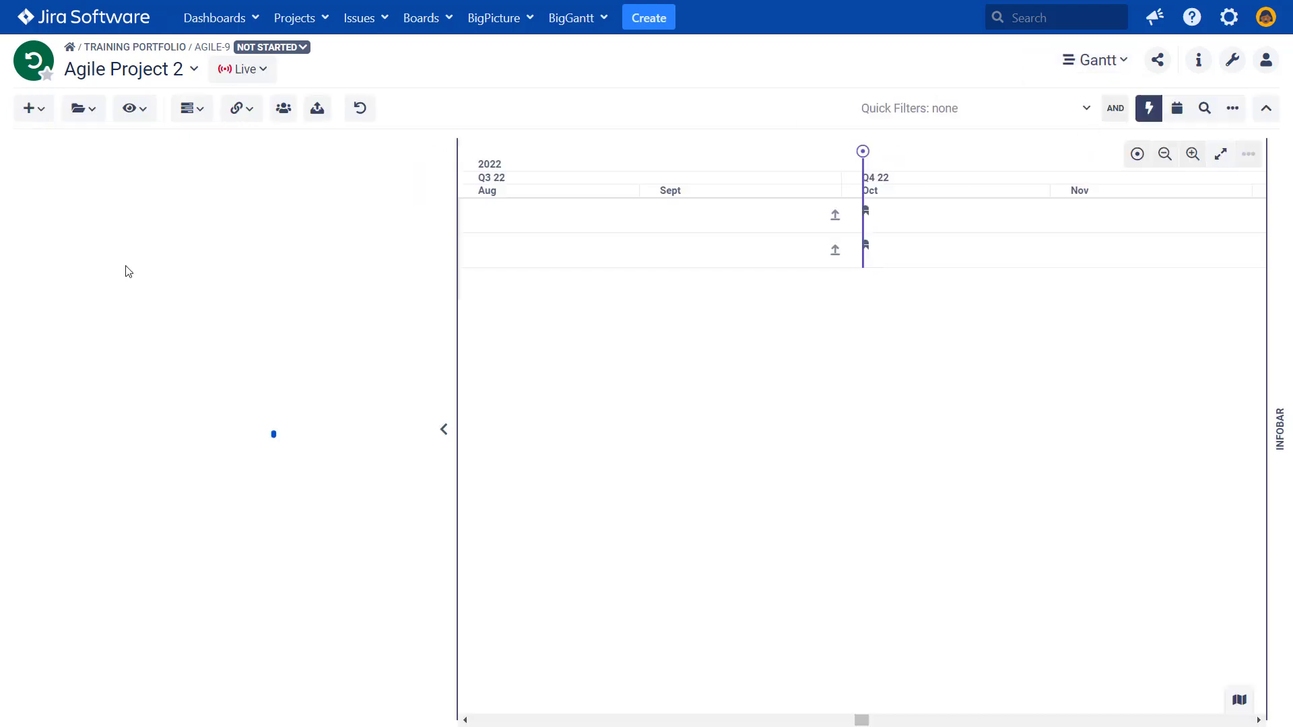
Expand Epic 1 and Epic 2 in the Gantt module of Agile Project 2, and return to the Home overview.
{"action": "left_click", "coordinate": [91, 216]}
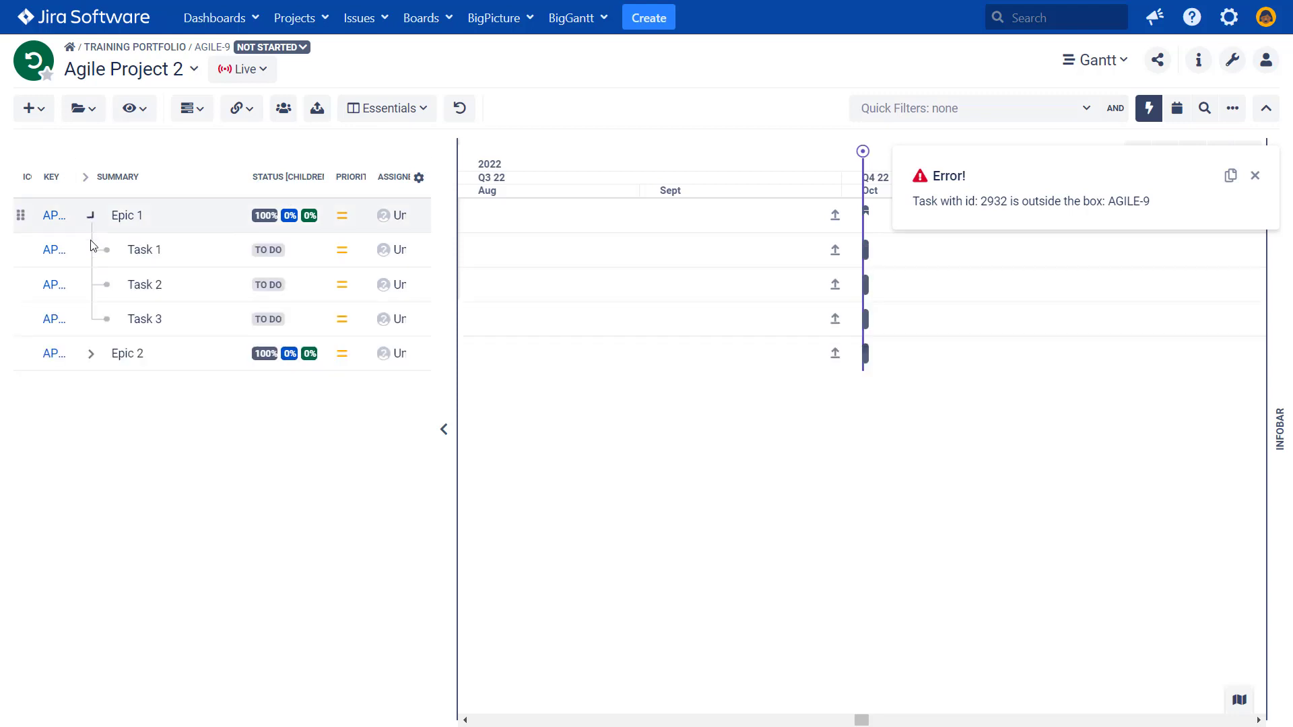
{"action": "left_click", "coordinate": [93, 355]}
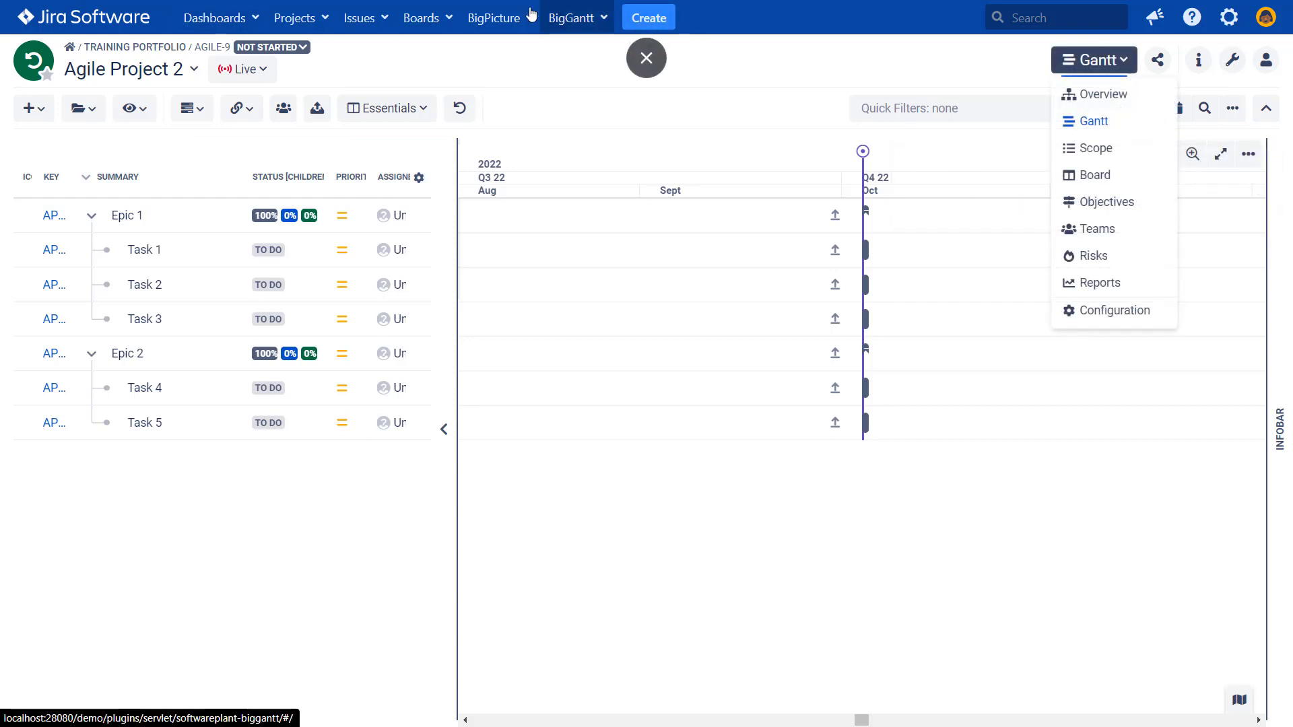
{"action": "left_click", "coordinate": [89, 73]}
{"action": "scroll", "coordinate": [202, 246], "scroll_direction": "up", "scroll_amount": 3}
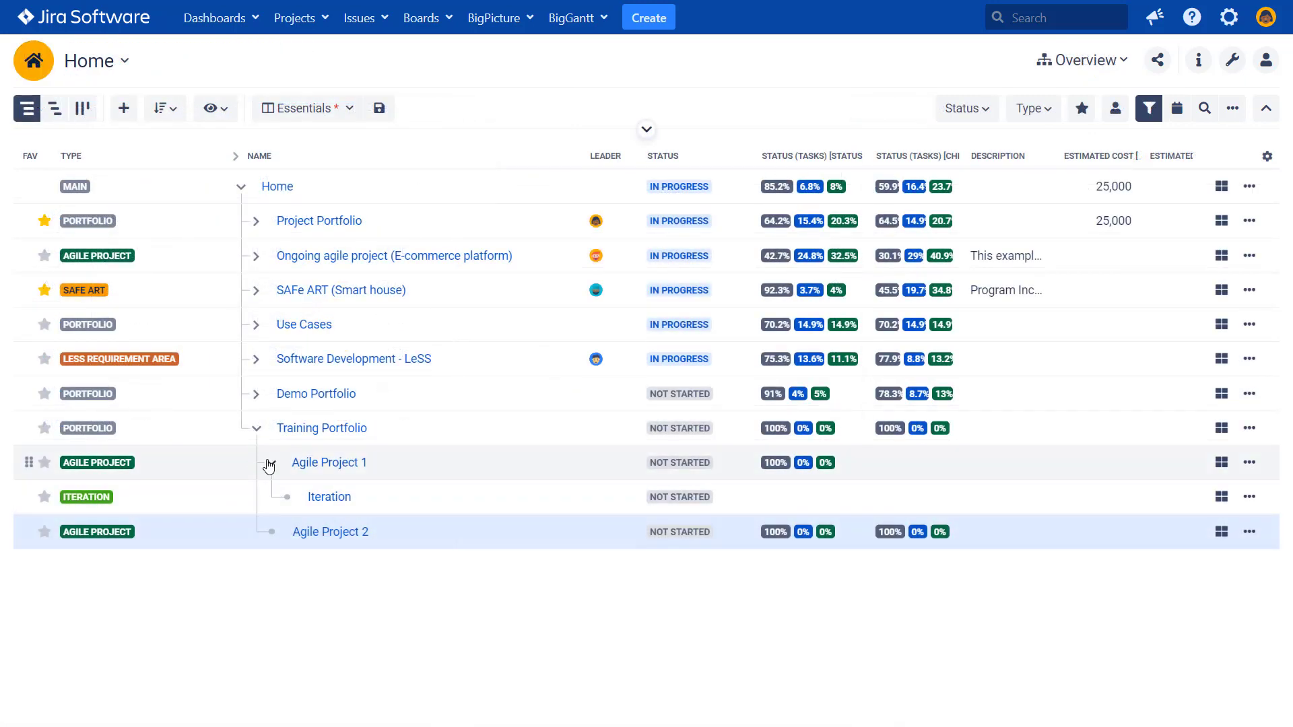
Collapse Agile Project 1 and start a new box below Agile Project 2, using the Hybrid Project type and the name Hybrid Project.
{"action": "left_click", "coordinate": [271, 464]}
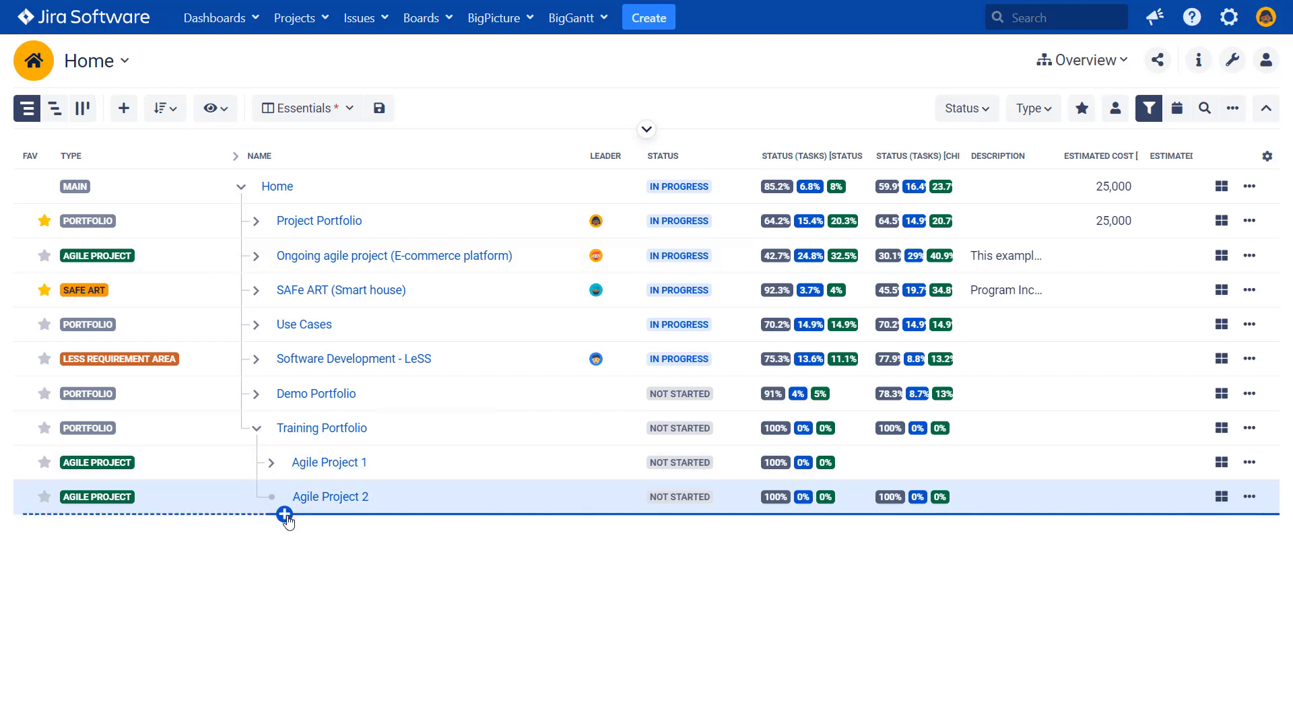
{"action": "left_click", "coordinate": [285, 516]}
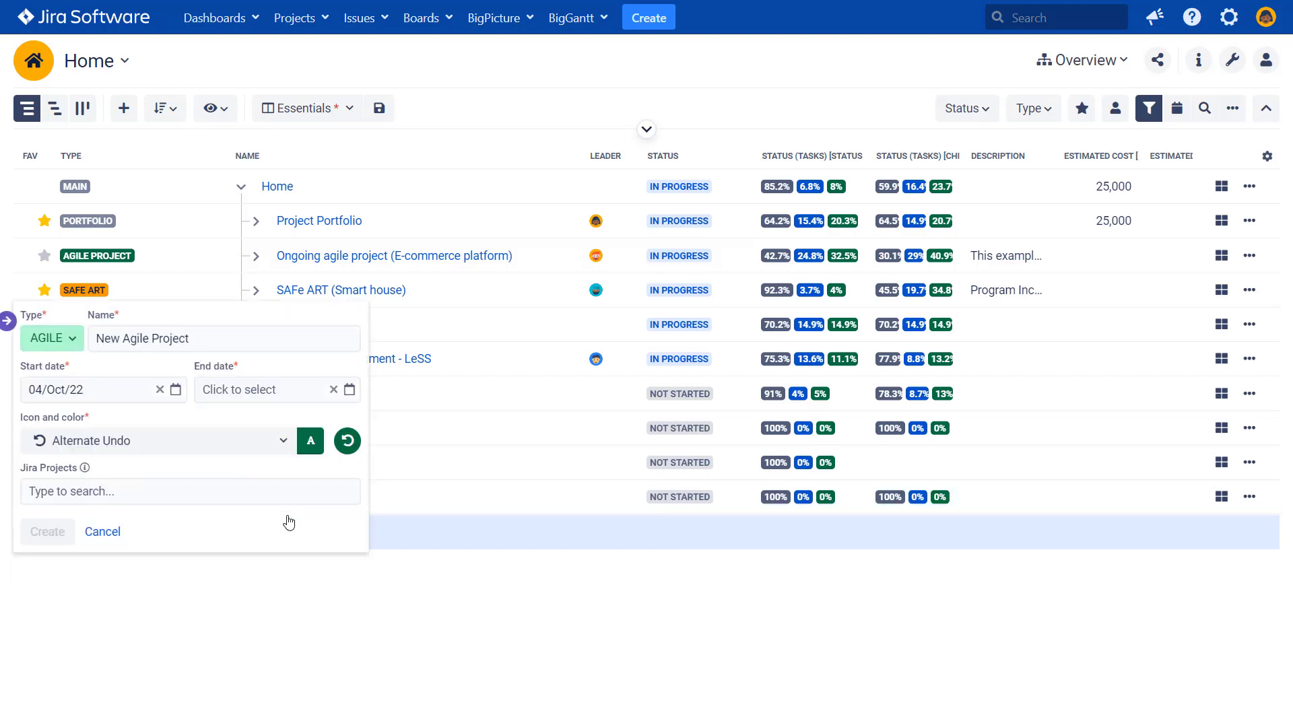
{"action": "left_click", "coordinate": [72, 344]}
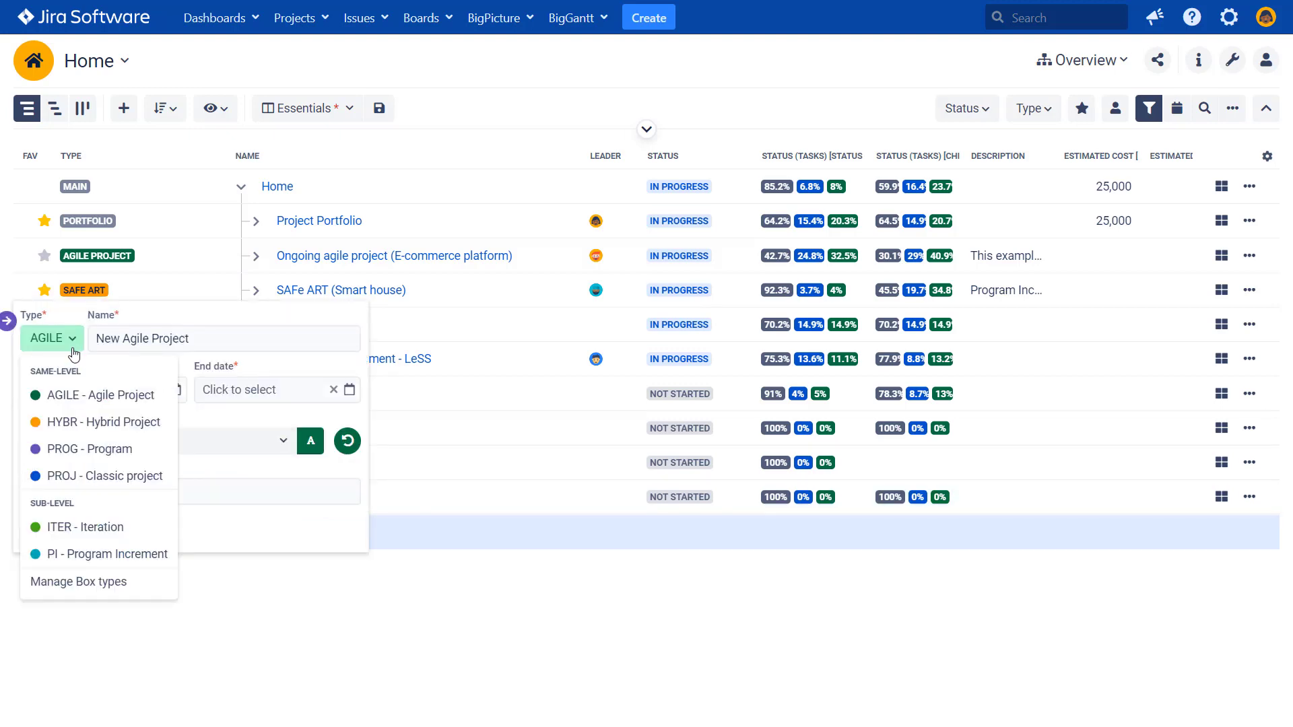
{"action": "left_click", "coordinate": [84, 430]}
{"action": "left_click_drag", "start_coordinate": [128, 338], "coordinate": [62, 345]}
{"action": "key", "text": "BackSpace"}
Find and assign the Jira project Hybrid Project 1 to the new Hybrid Project box.
{"action": "left_click", "coordinate": [115, 491]}
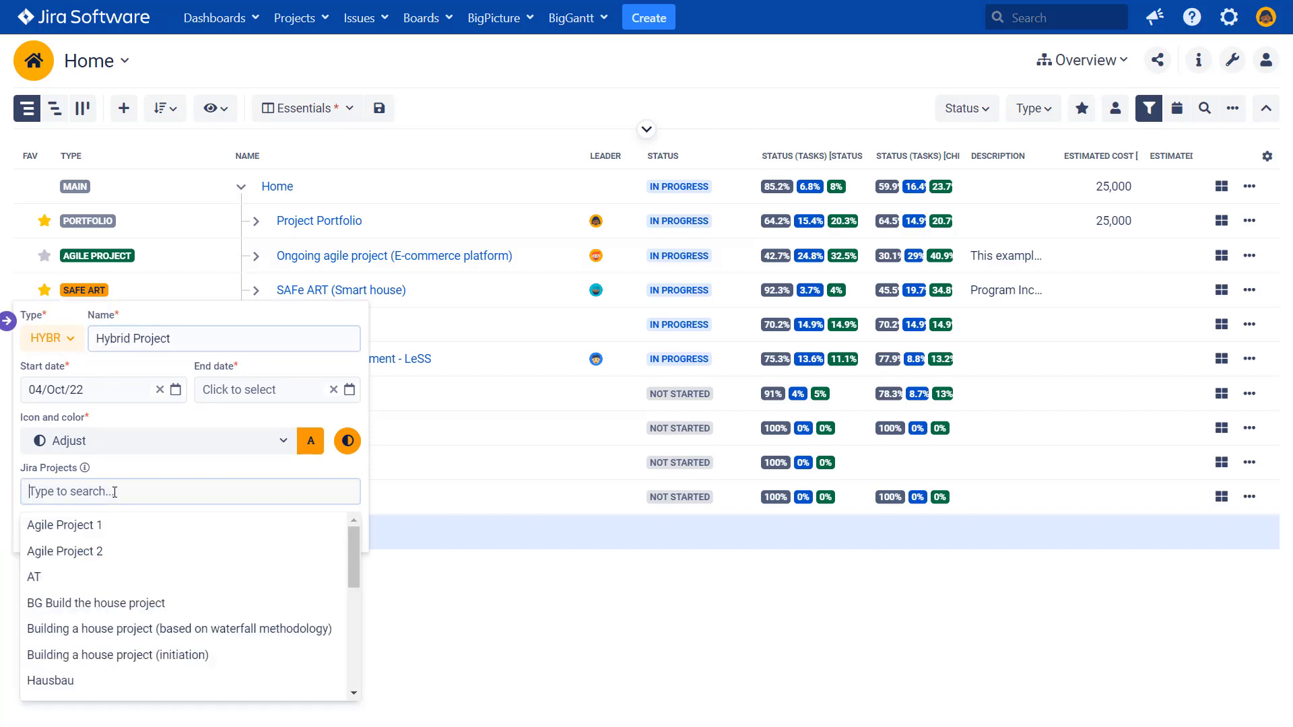
{"action": "type", "text": "hy"}
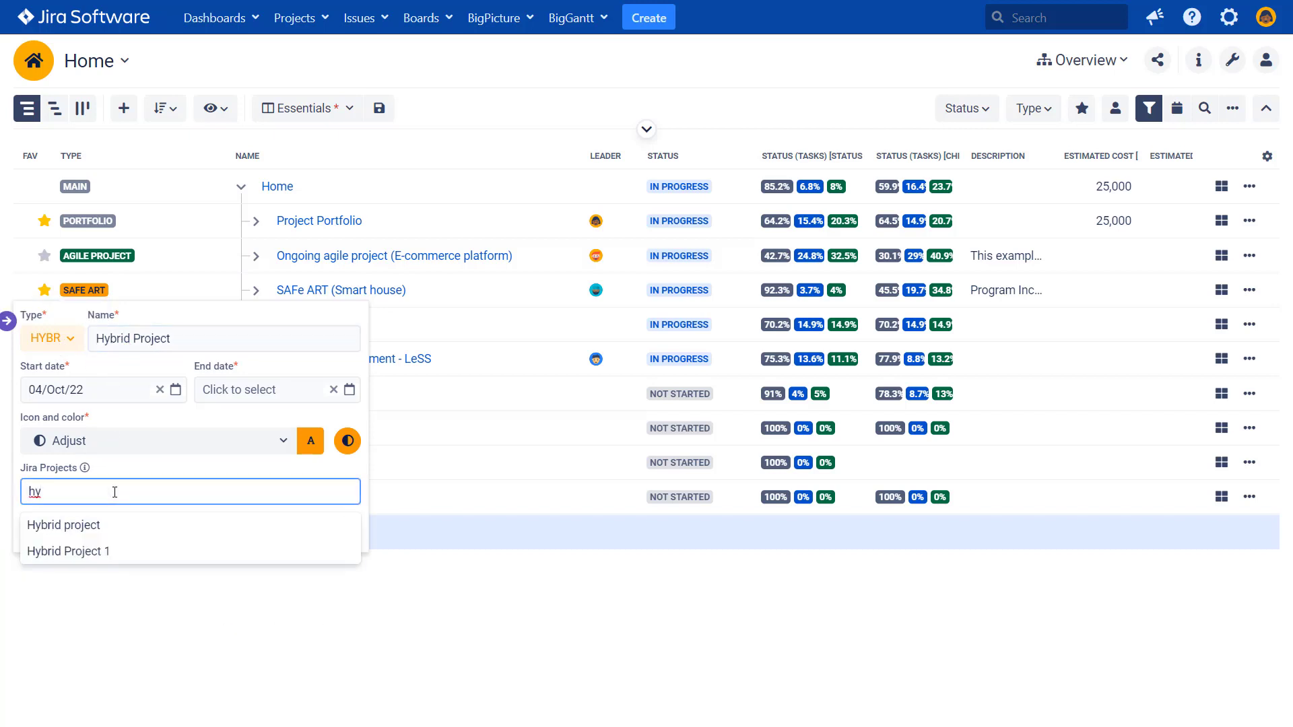
{"action": "left_click", "coordinate": [95, 550]}
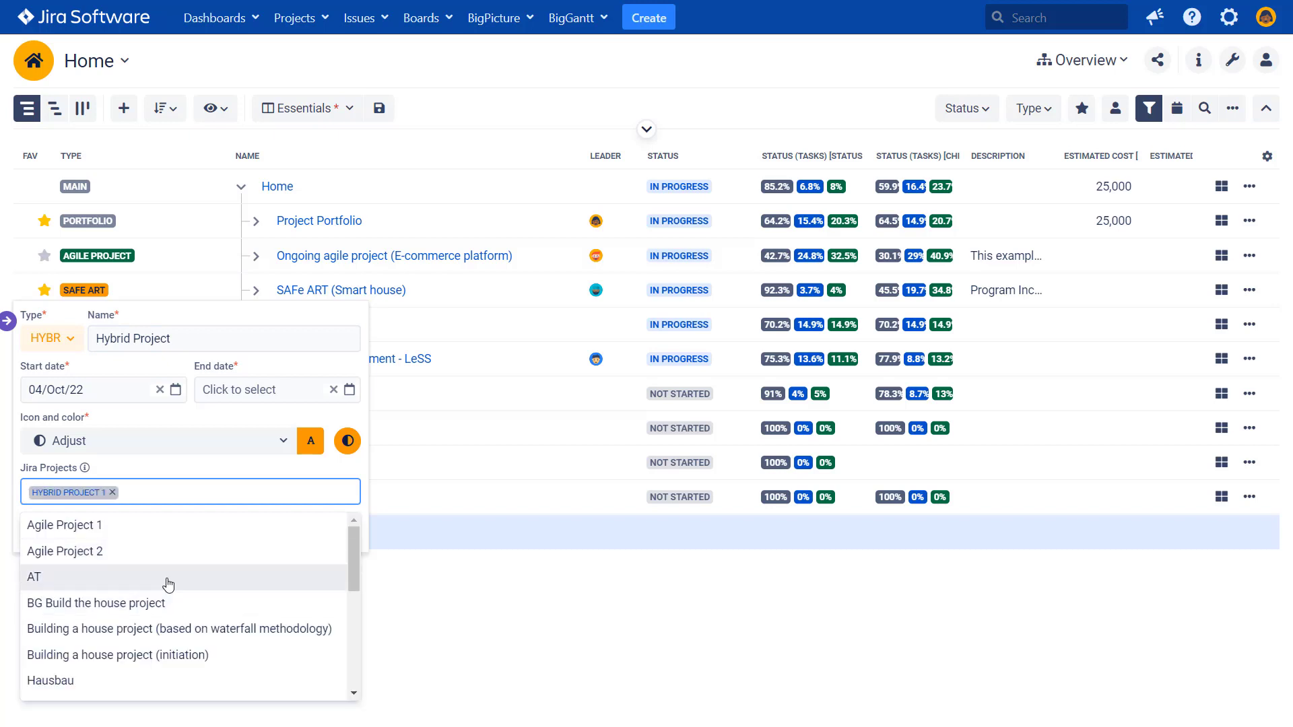
Set the start date to 01/Dec/22 and the end date to 31/Dec/23, and create the Hybrid Project box.
{"action": "left_click", "coordinate": [348, 391]}
{"action": "left_click", "coordinate": [106, 392]}
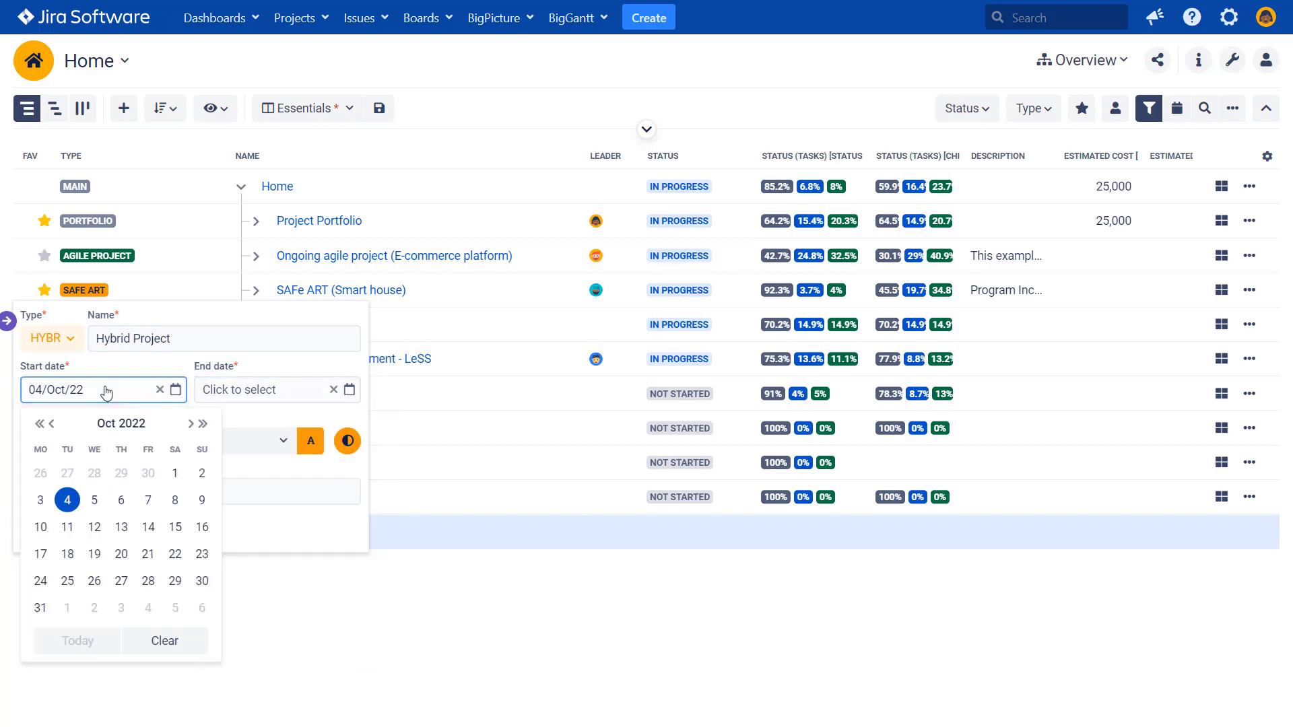
{"action": "left_click", "coordinate": [191, 424]}
{"action": "left_click", "coordinate": [191, 424]}
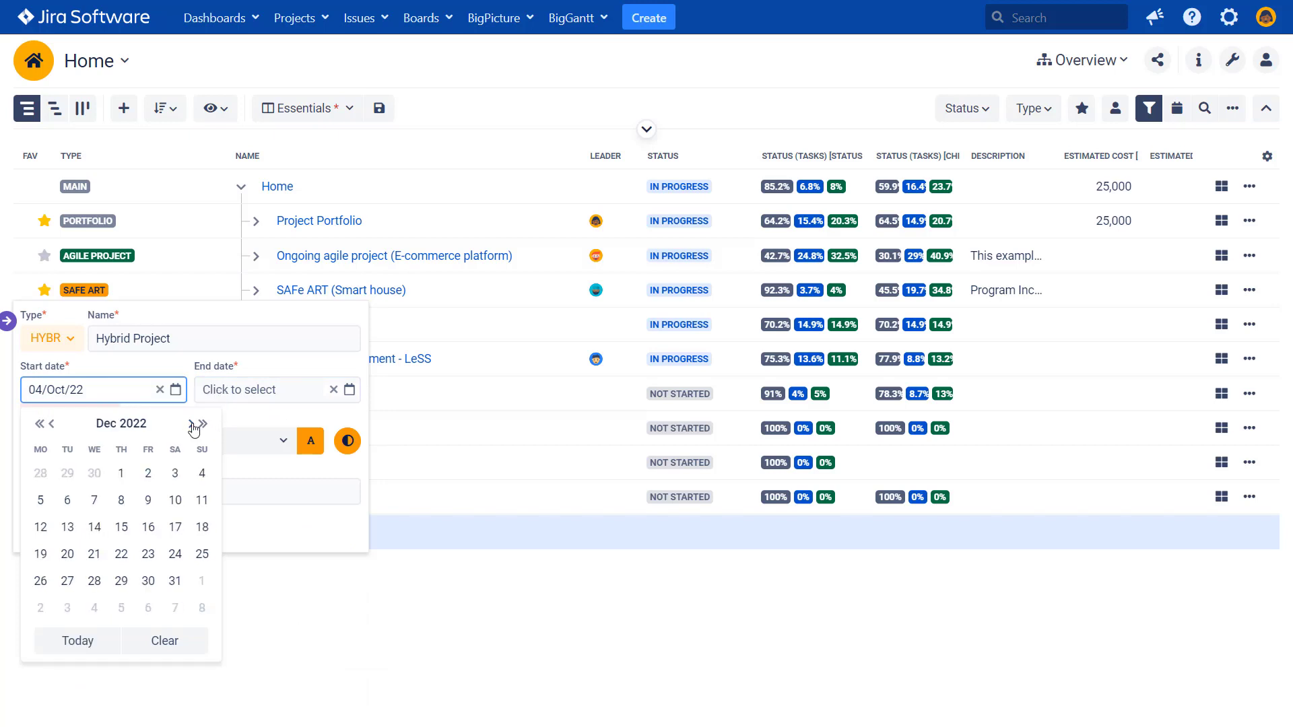
{"action": "left_click", "coordinate": [120, 473]}
{"action": "left_click", "coordinate": [348, 391]}
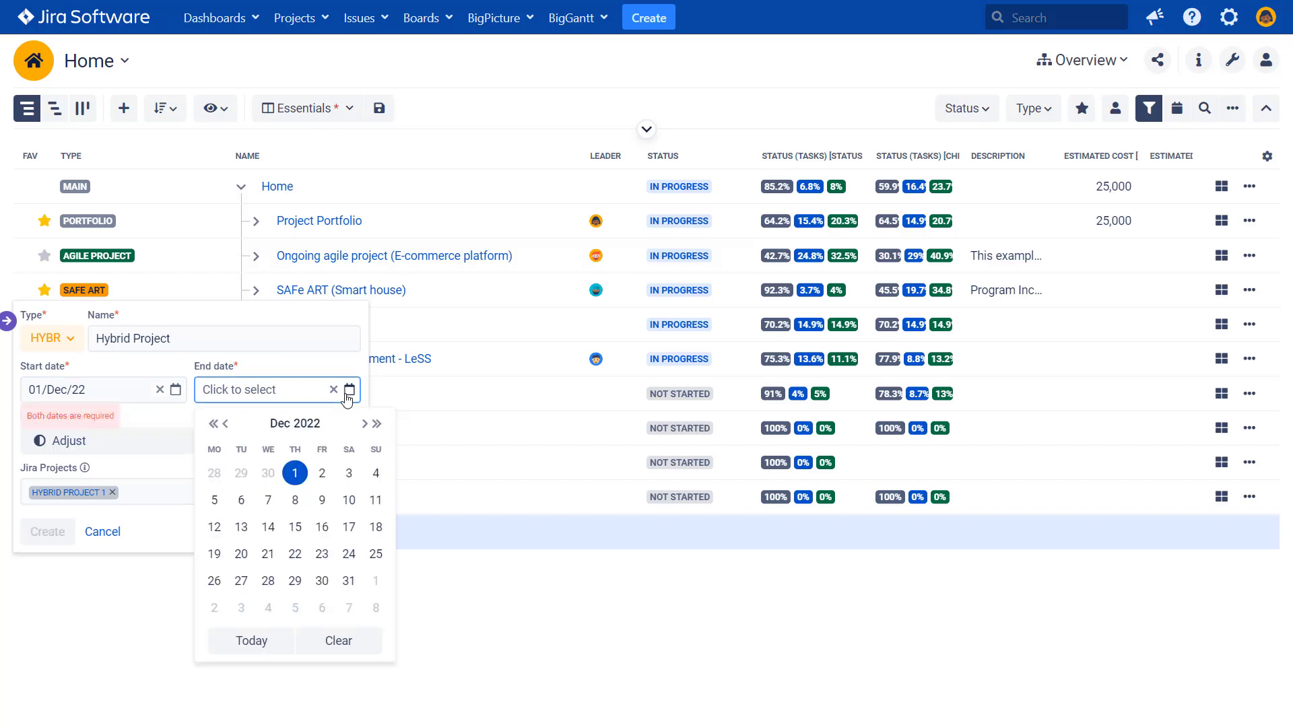
{"action": "left_click", "coordinate": [376, 424]}
{"action": "left_click", "coordinate": [376, 581]}
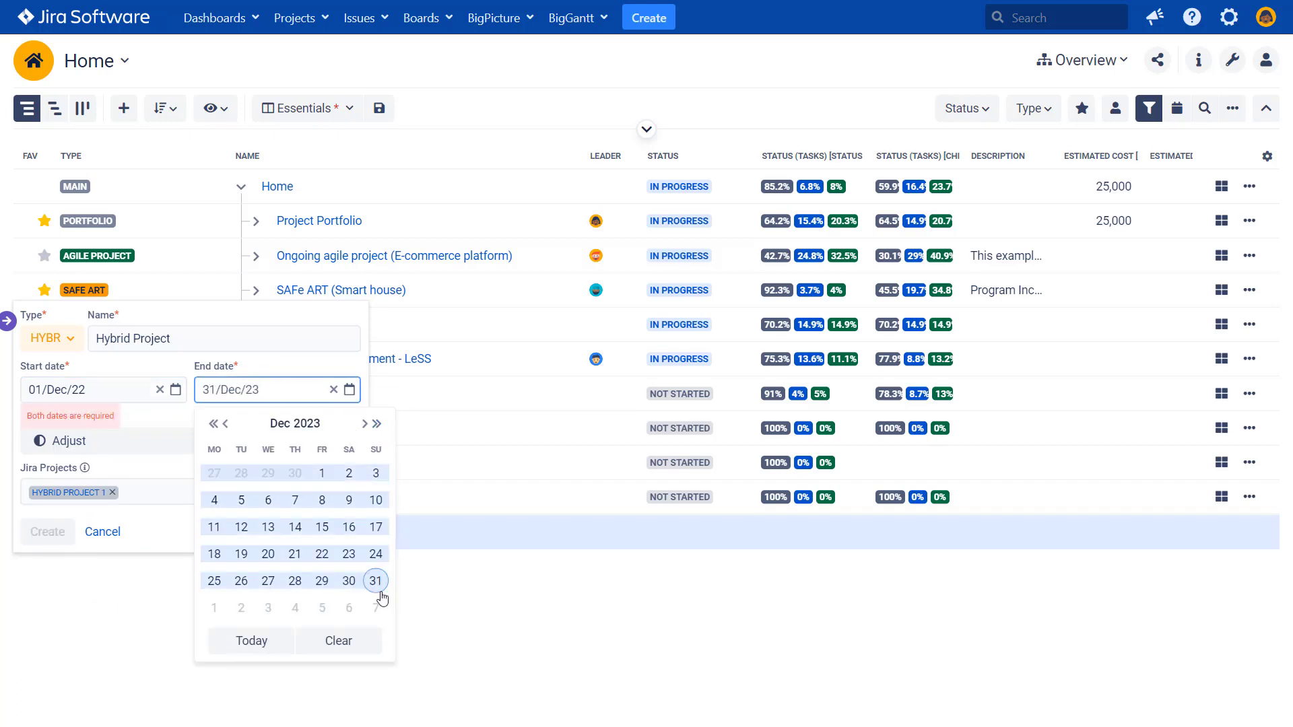
{"action": "left_click", "coordinate": [376, 581]}
{"action": "left_click", "coordinate": [49, 532]}
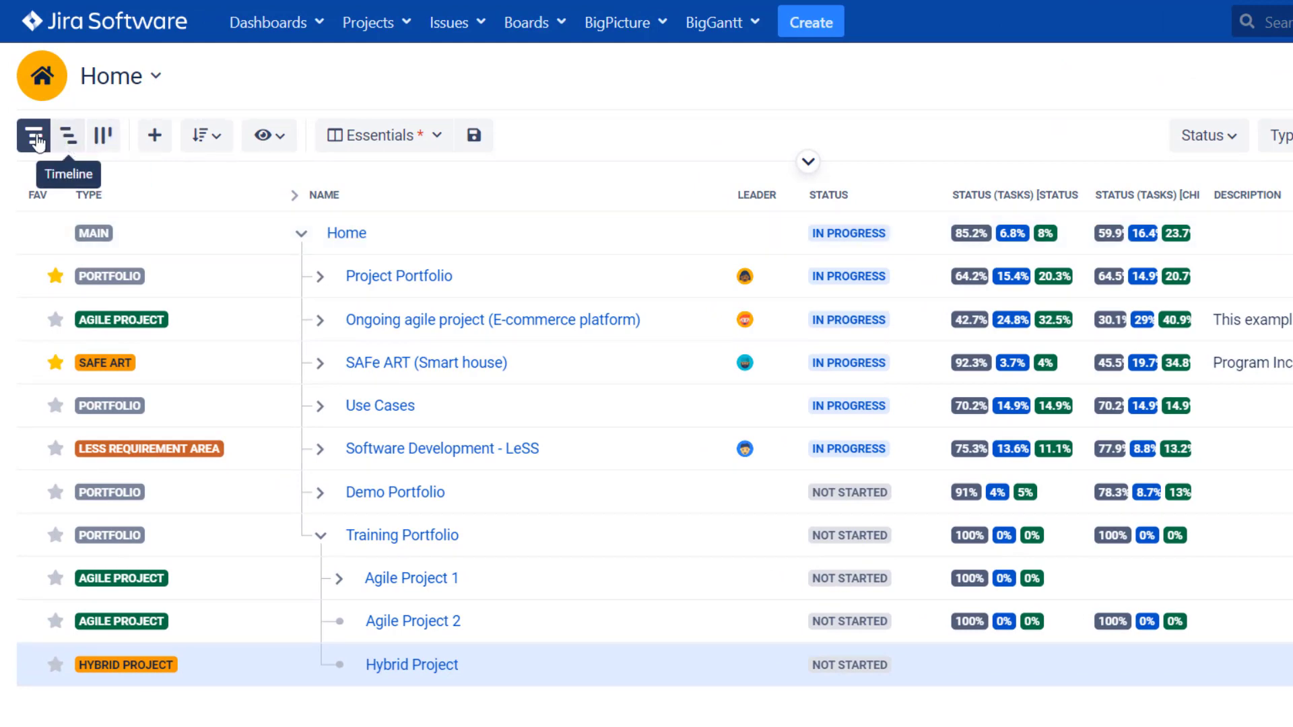
Show the Home boxes on the timeline and examine the boxes within Training Portfolio, including the iteration of Agile Project 1.
{"action": "left_click", "coordinate": [70, 144]}
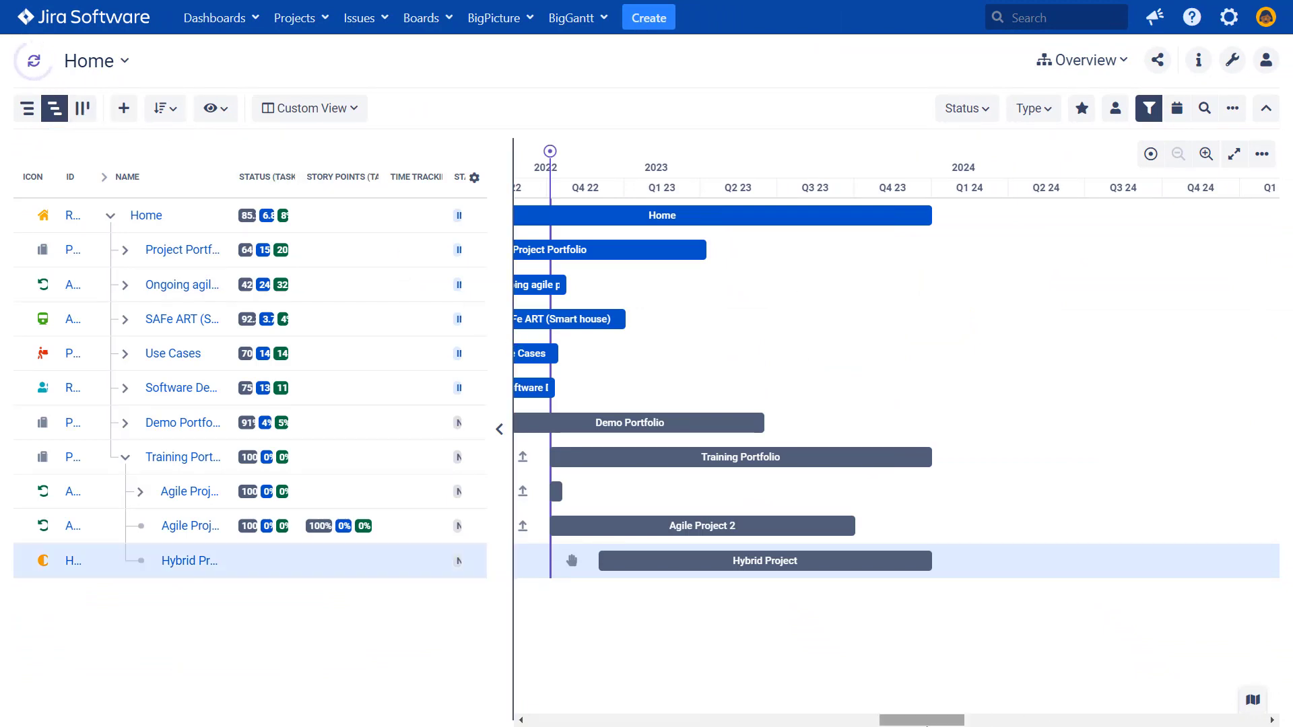
{"action": "mouse_move", "coordinate": [926, 721]}
{"action": "left_mouse_down"}
{"action": "mouse_move", "coordinate": [901, 724]}
{"action": "mouse_move", "coordinate": [914, 724]}
{"action": "left_mouse_up"}
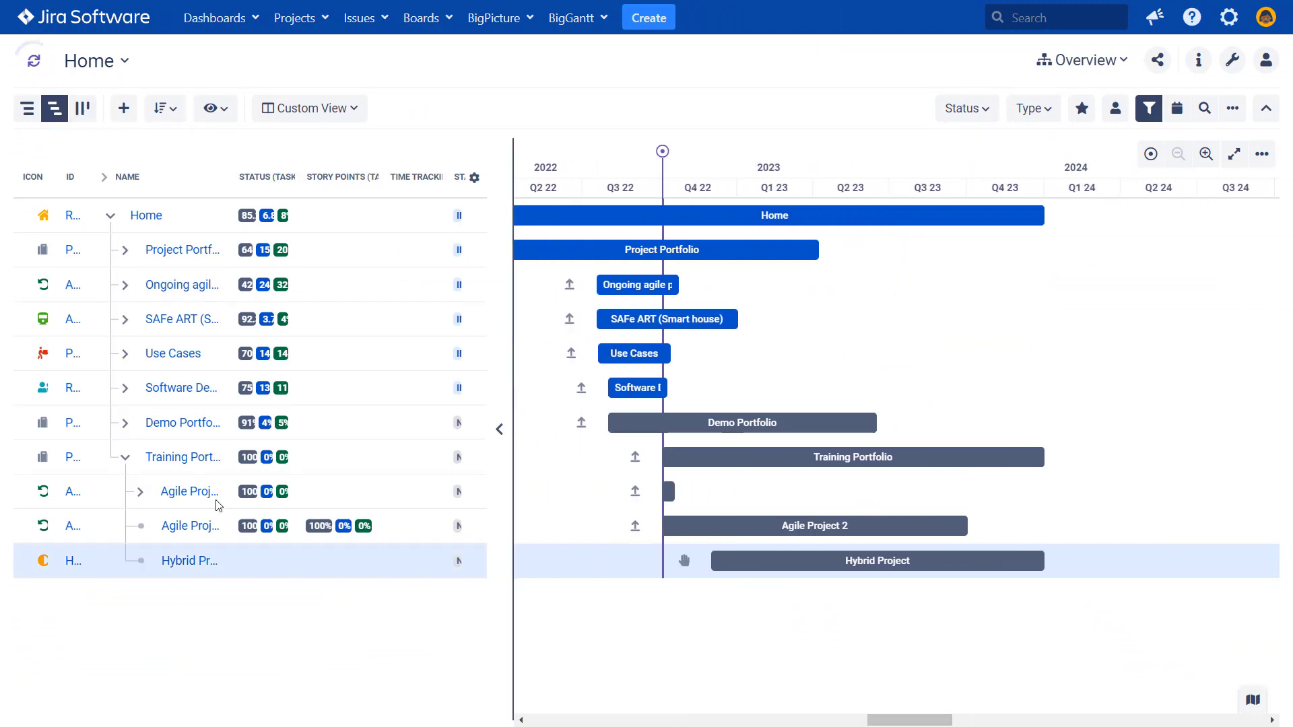
{"action": "left_click", "coordinate": [126, 460]}
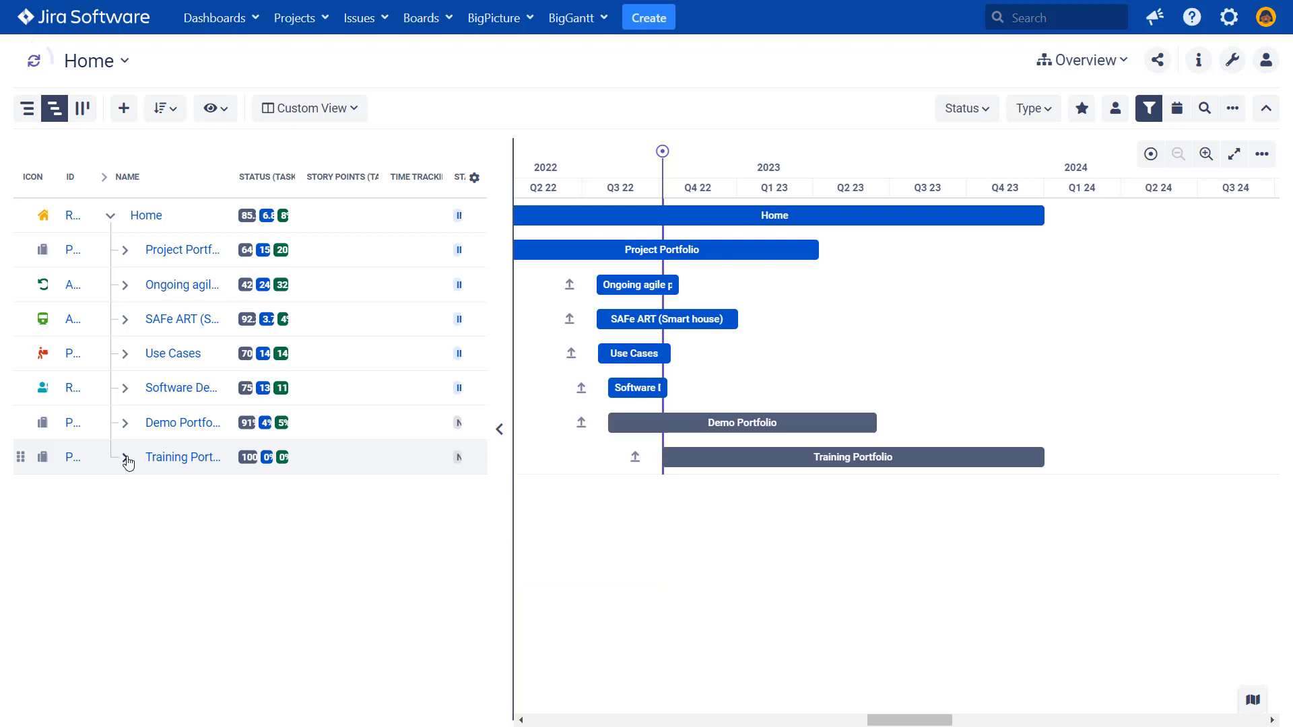
{"action": "left_click", "coordinate": [126, 460]}
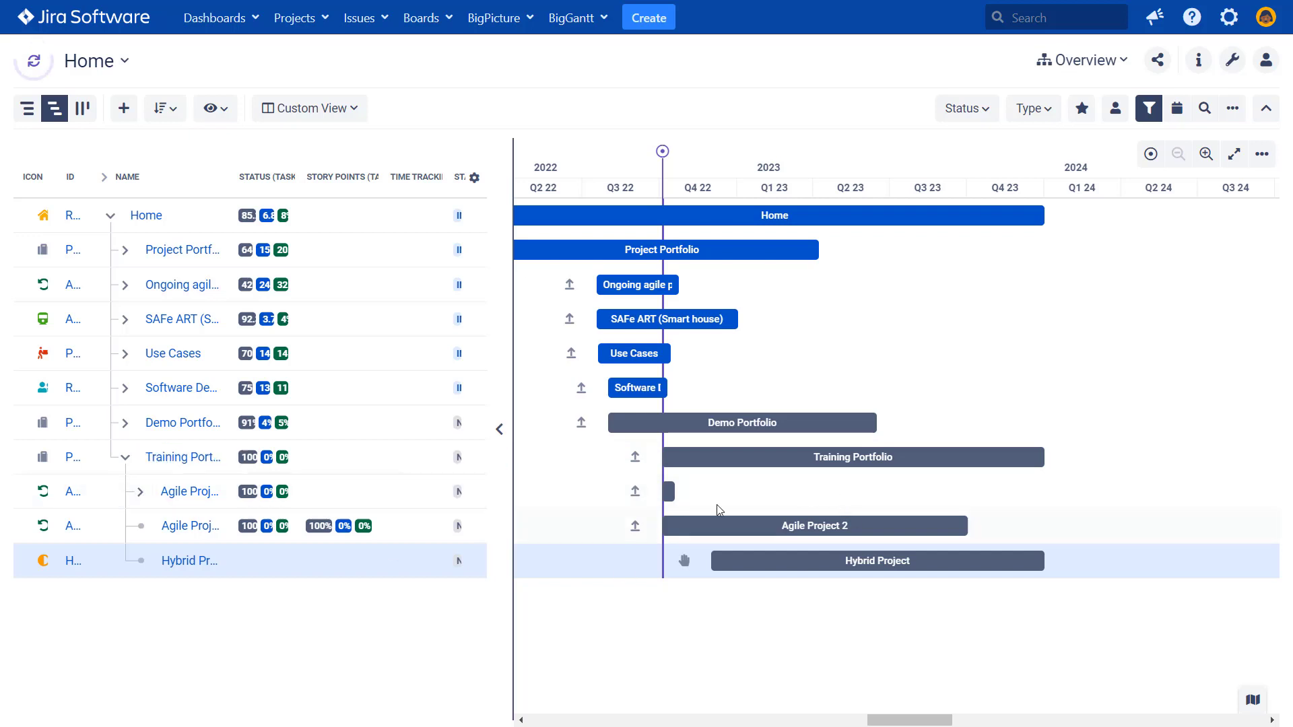
{"action": "left_click", "coordinate": [141, 493]}
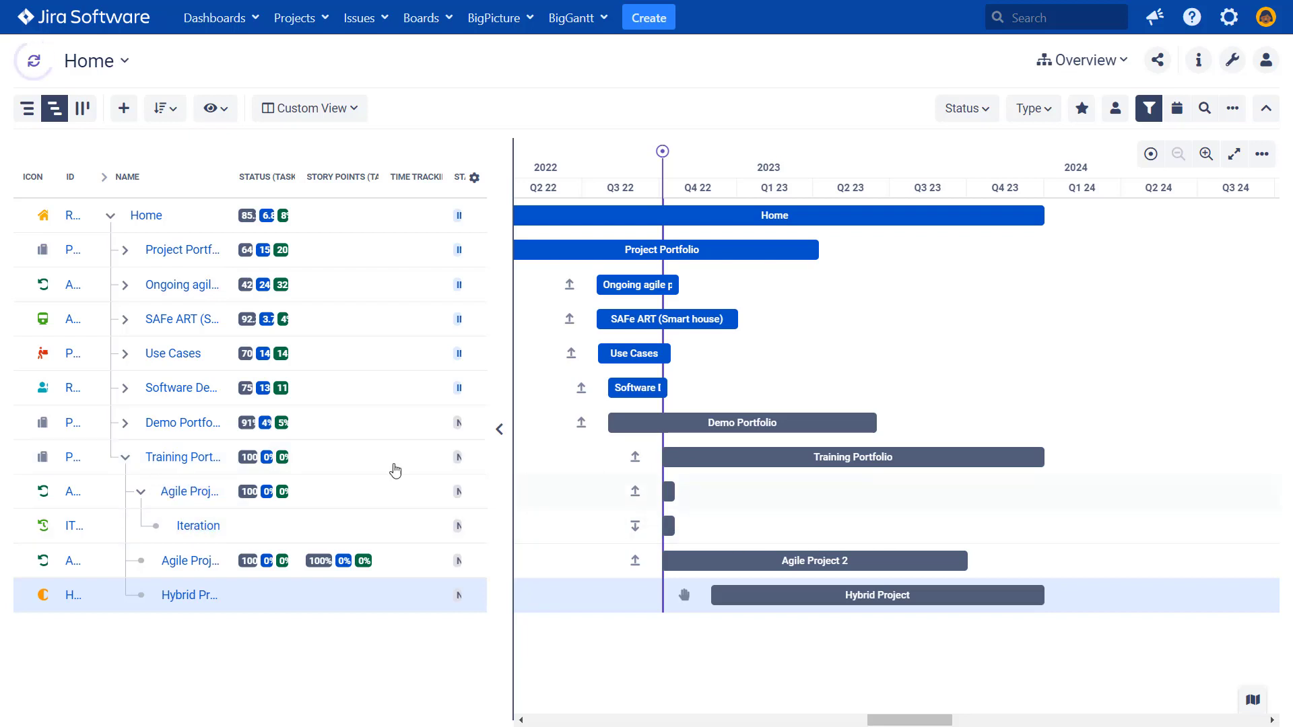
{"action": "left_click", "coordinate": [141, 495]}
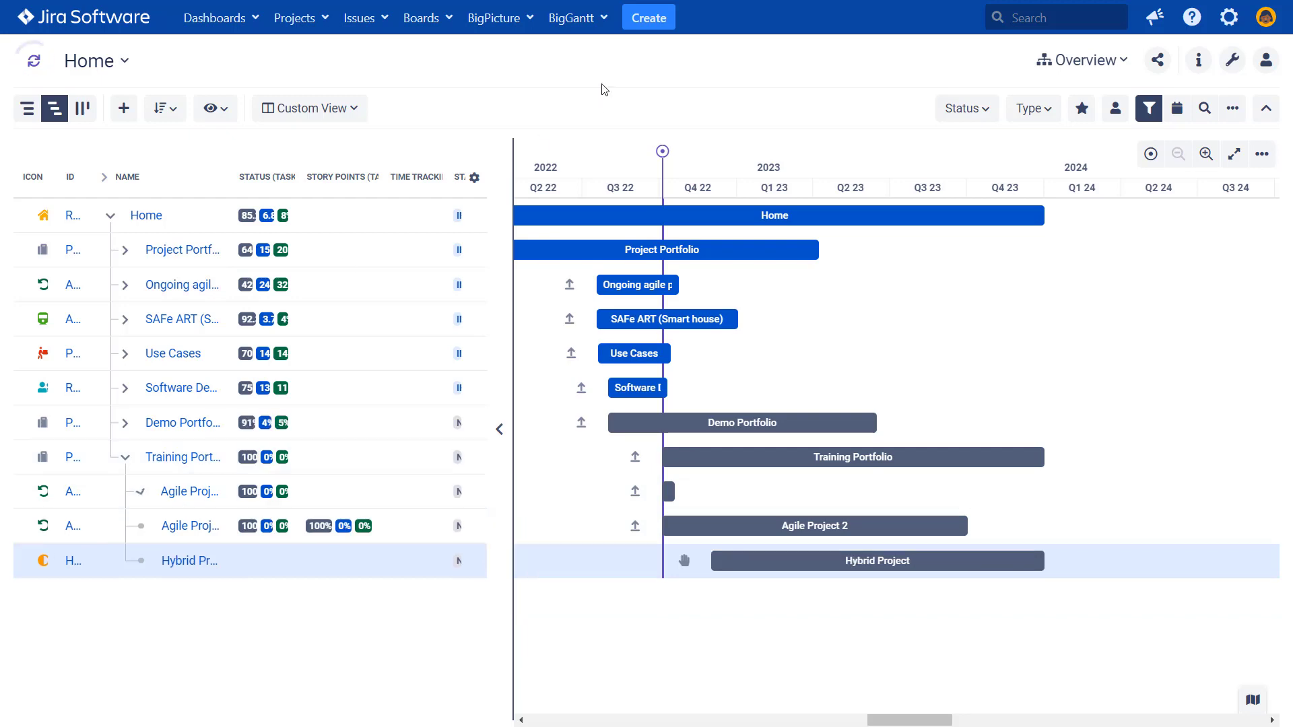
Return to the list of boxes, expand Agile Project 1, and open its Board module to view the iteration and backlog.
{"action": "left_click", "coordinate": [28, 117]}
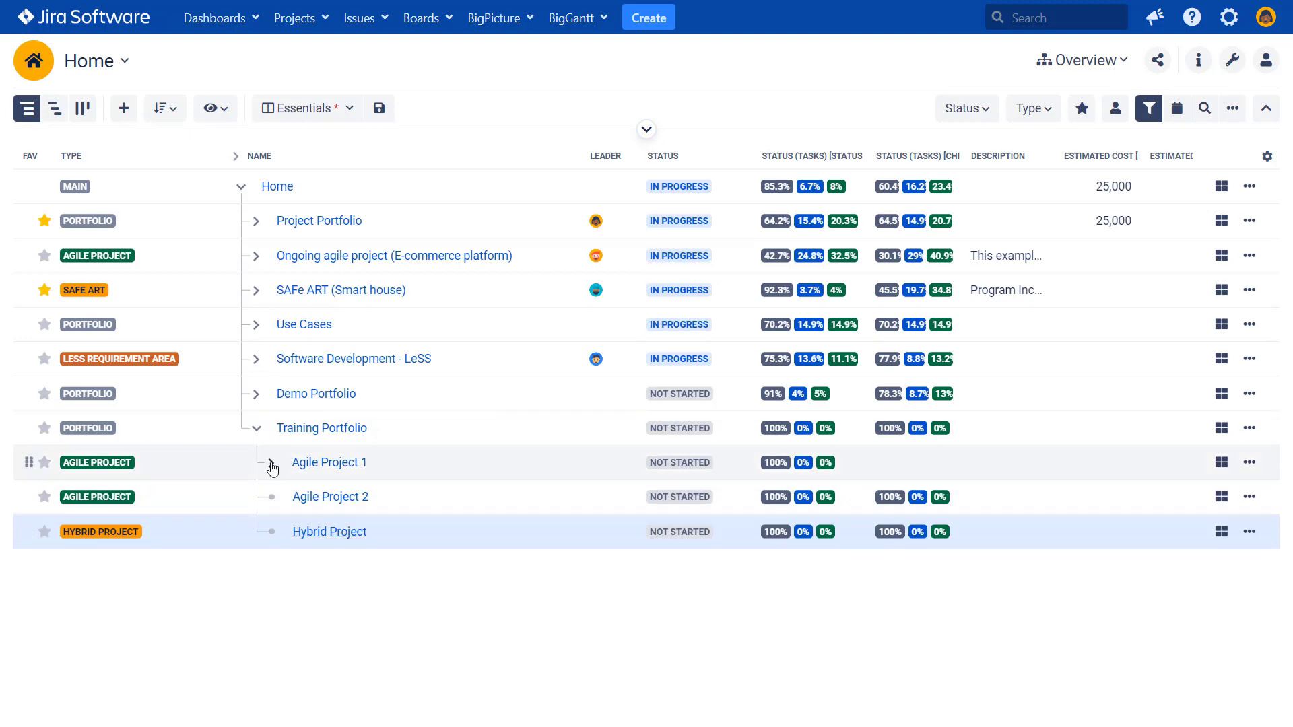
{"action": "left_click", "coordinate": [272, 464]}
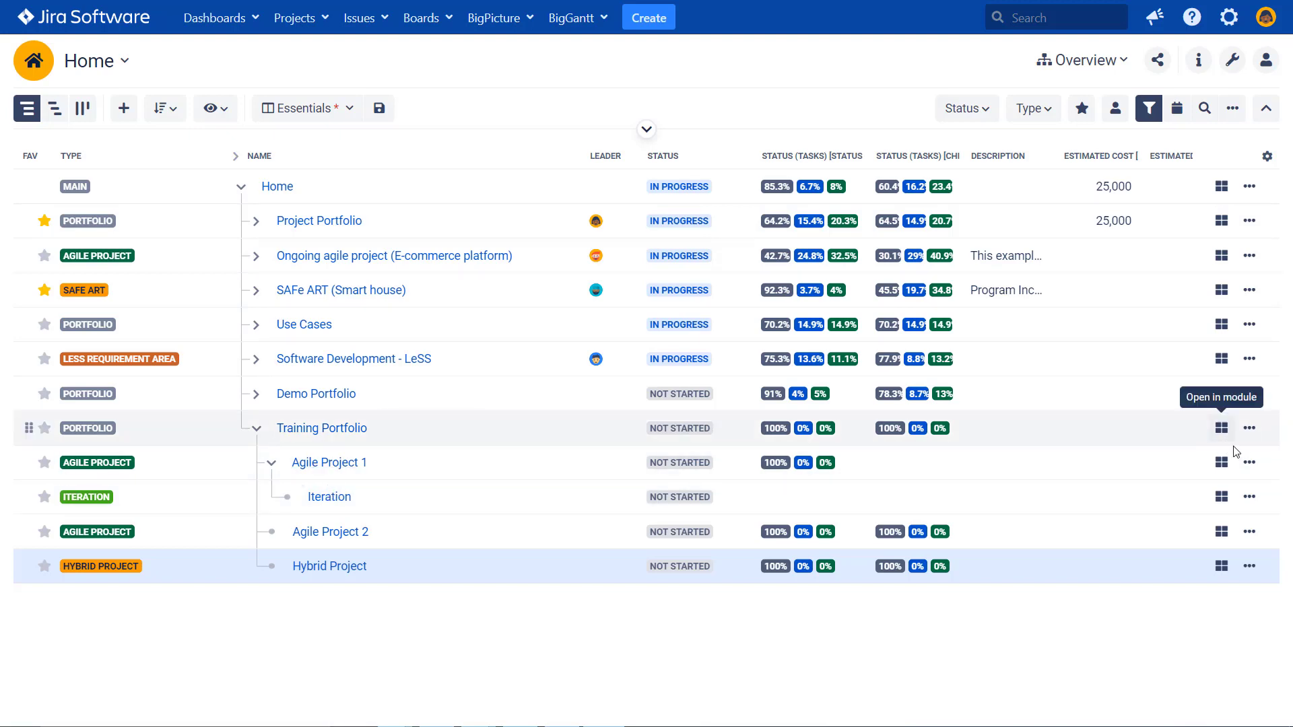
{"action": "left_click", "coordinate": [347, 465]}
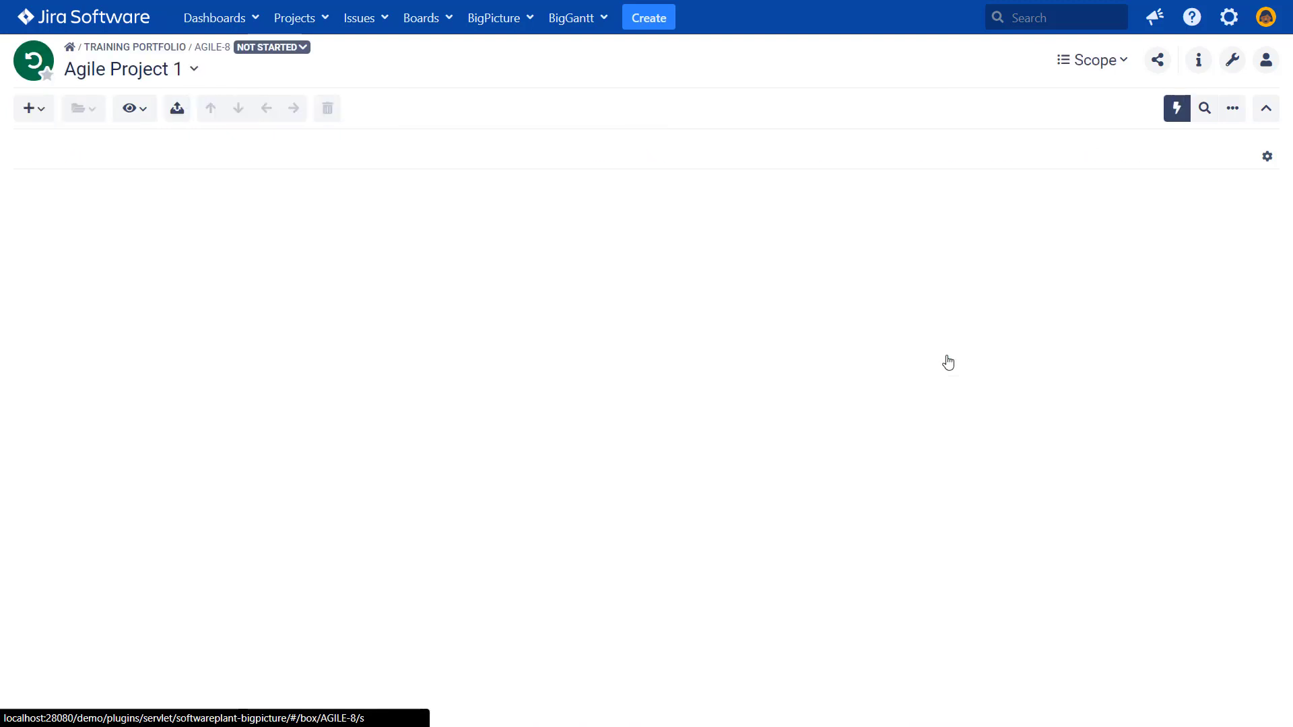
{"action": "left_click", "coordinate": [1115, 70]}
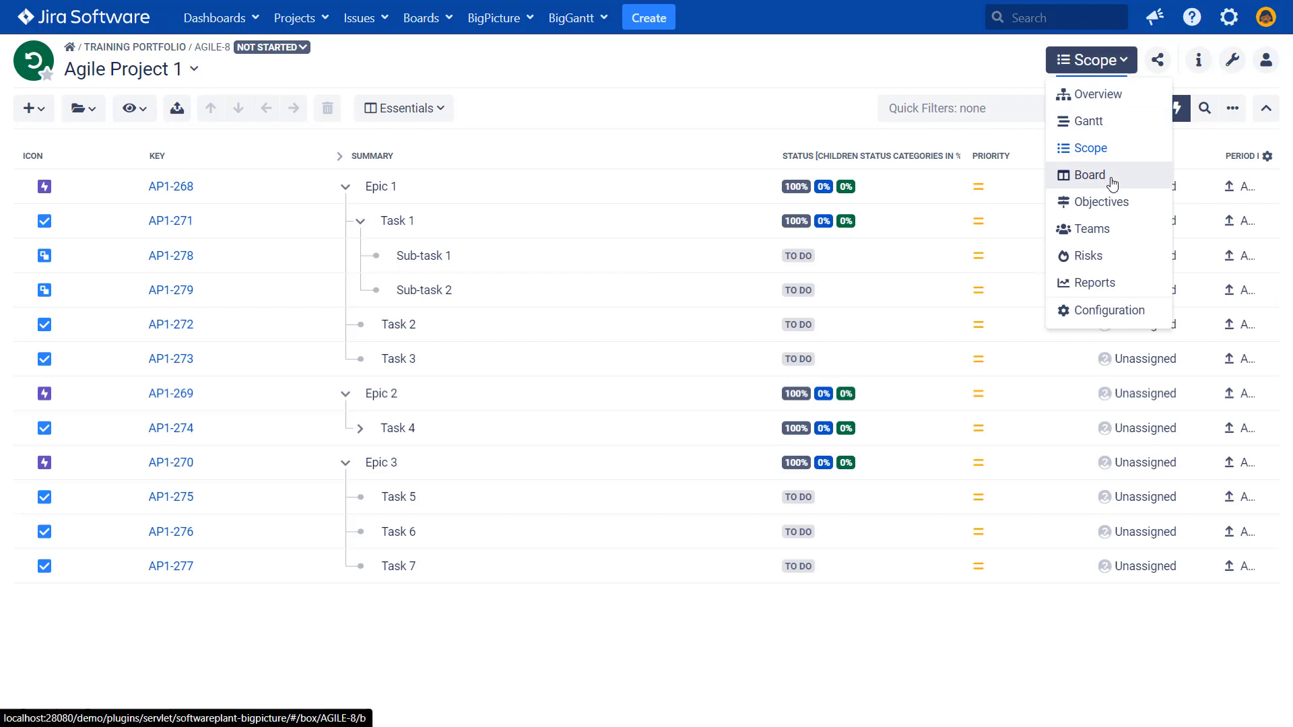
{"action": "left_click", "coordinate": [1091, 176]}
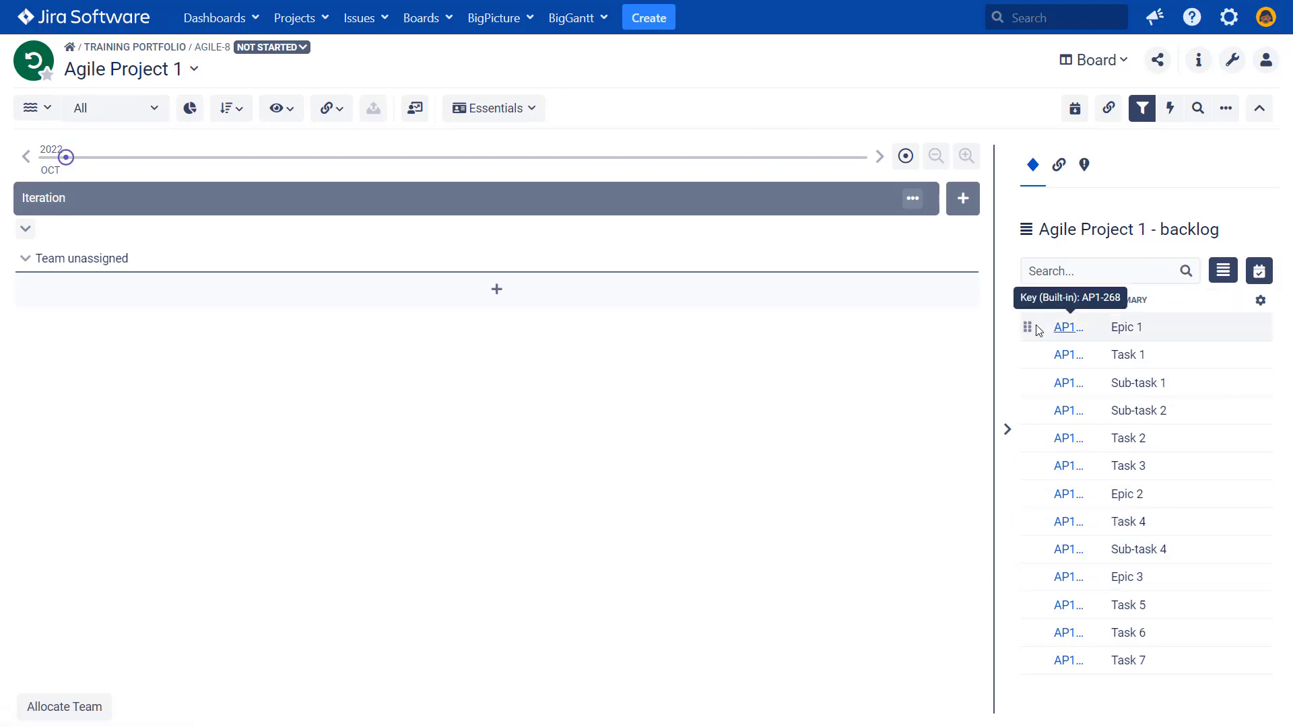
{"action": "mouse_move", "coordinate": [1036, 327]}
{"action": "left_mouse_down"}
{"action": "mouse_move", "coordinate": [609, 245]}
{"action": "mouse_move", "coordinate": [287, 316]}
{"action": "mouse_move", "coordinate": [303, 291]}
{"action": "mouse_move", "coordinate": [1036, 301]}
{"action": "mouse_move", "coordinate": [1082, 329]}
{"action": "mouse_move", "coordinate": [470, 317]}
{"action": "mouse_move", "coordinate": [470, 304]}
{"action": "mouse_move", "coordinate": [935, 315]}
{"action": "mouse_move", "coordinate": [630, 335]}
{"action": "mouse_move", "coordinate": [658, 307]}
{"action": "mouse_move", "coordinate": [1036, 324]}
{"action": "left_mouse_up"}
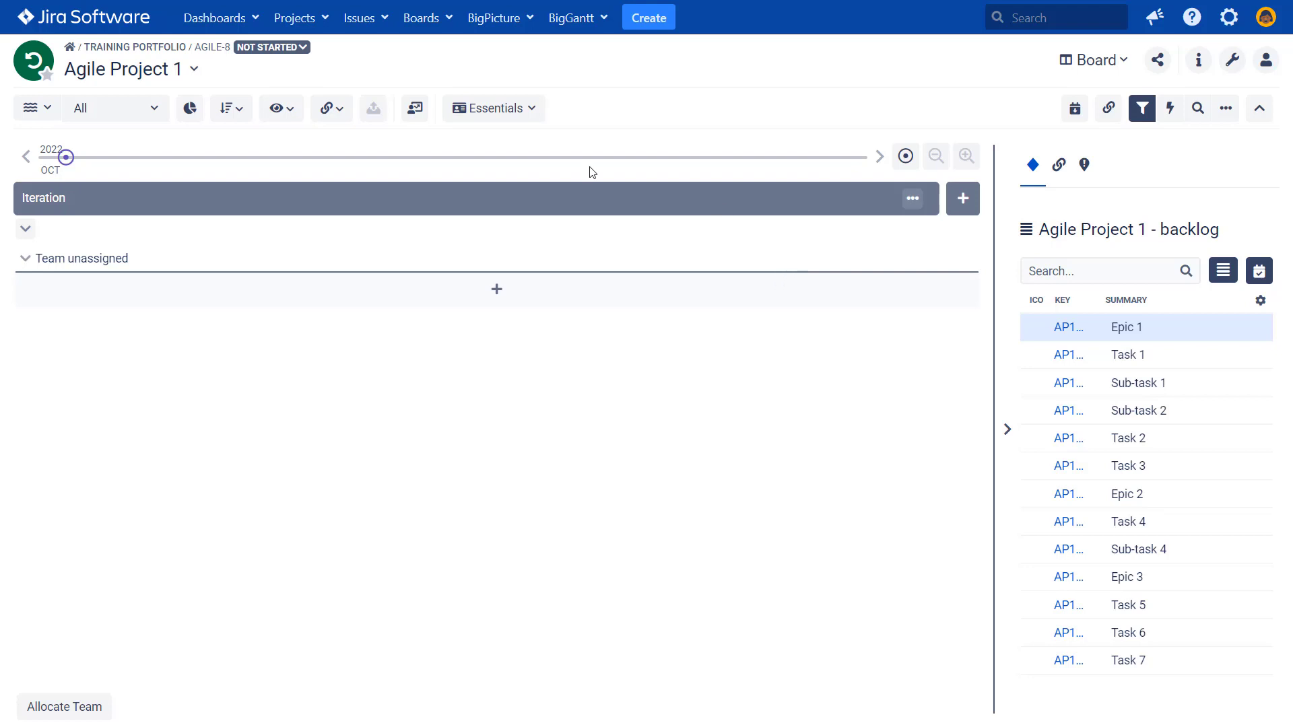
Open the Jira project Agile Project 1 and examine its sprint and backlog issues.
{"action": "left_click", "coordinate": [323, 25]}
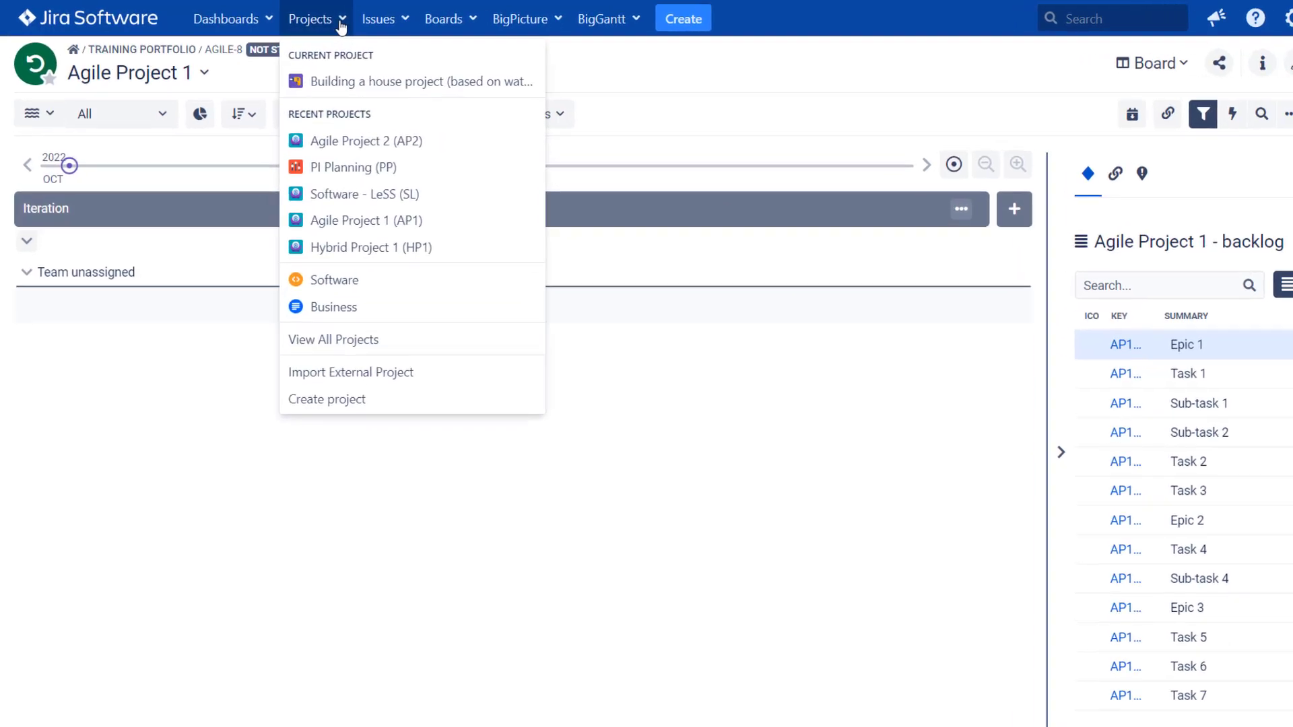
{"action": "left_click", "coordinate": [236, 26]}
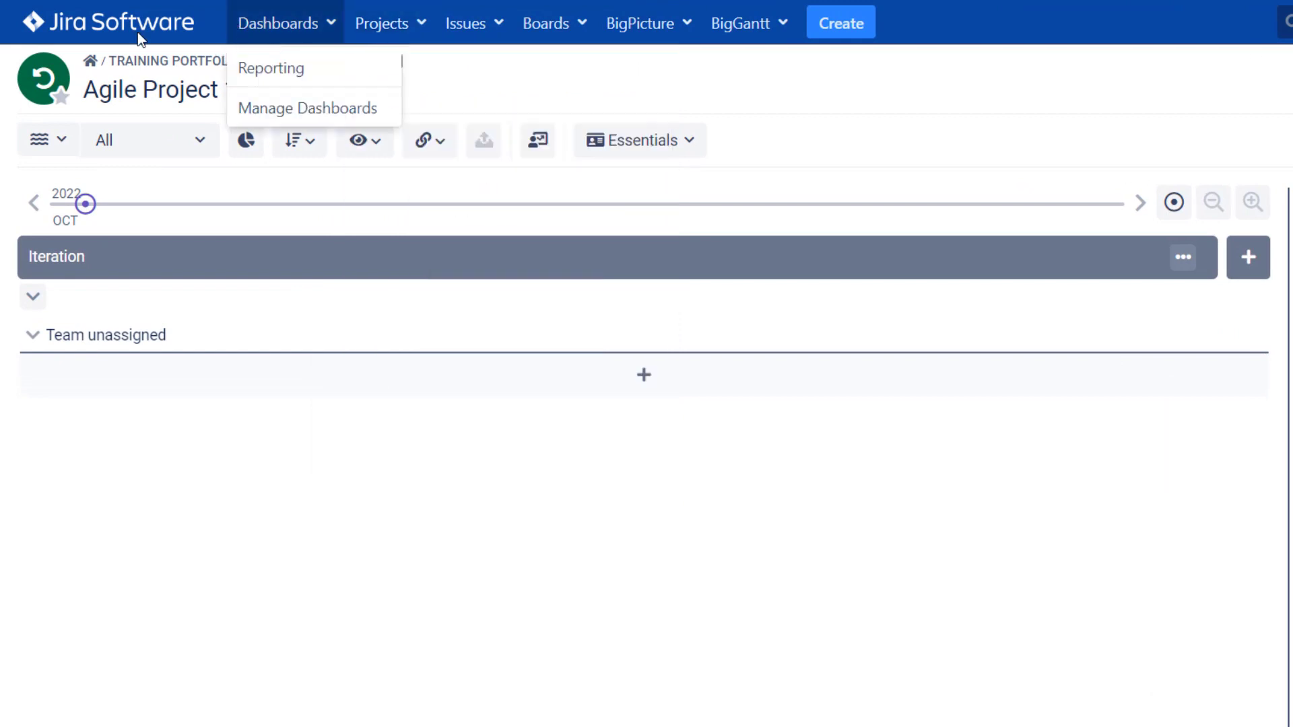
{"action": "left_click", "coordinate": [421, 35]}
{"action": "left_click", "coordinate": [422, 35]}
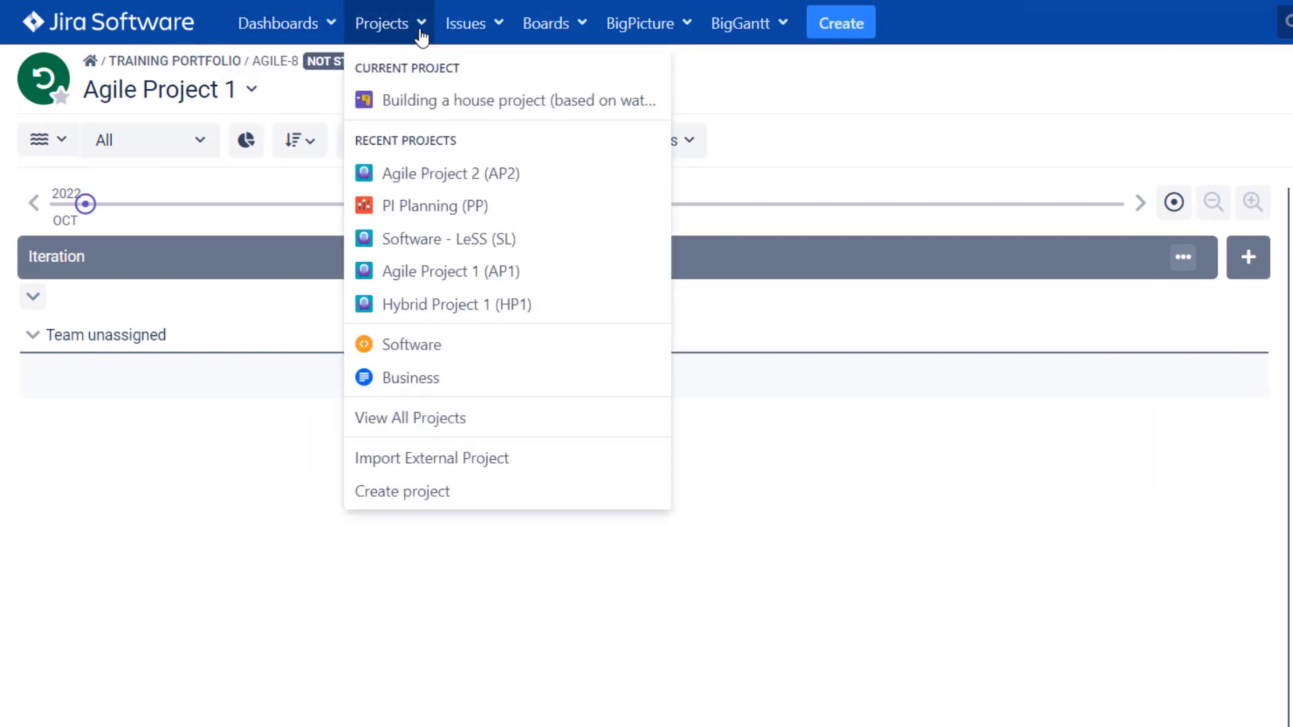
{"action": "left_click", "coordinate": [463, 277]}
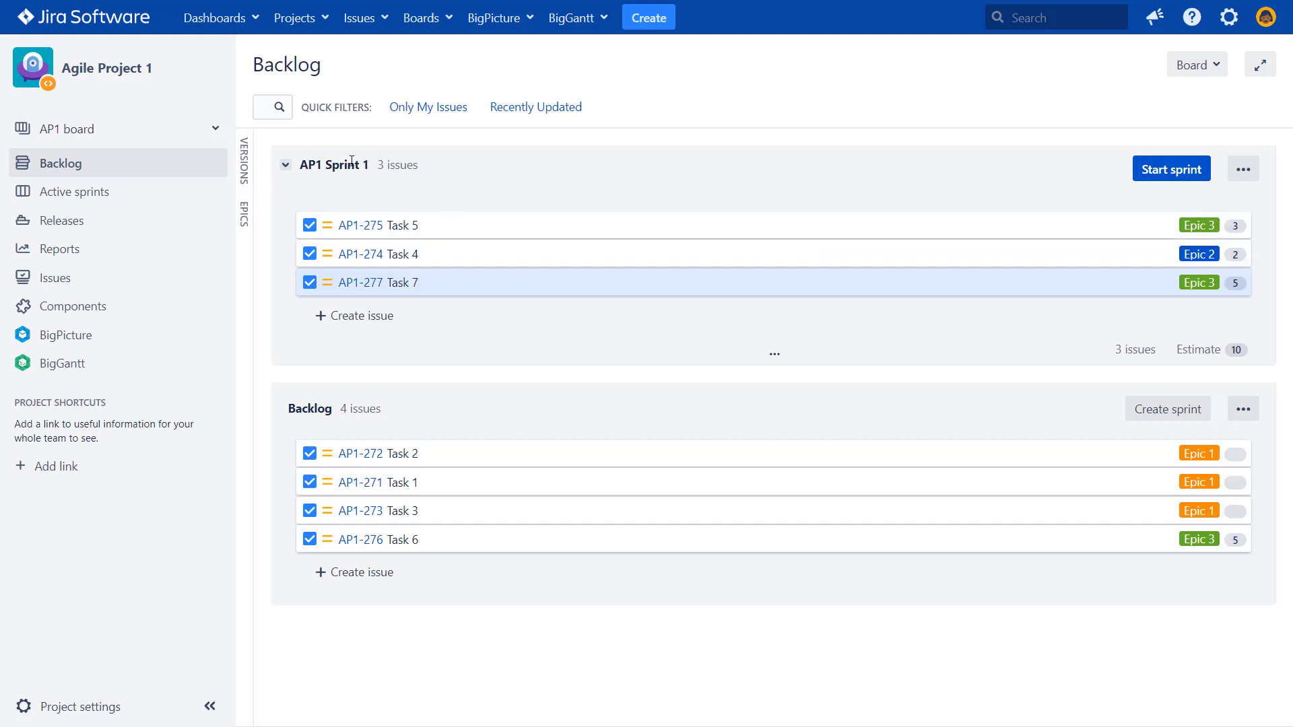
{"action": "left_click", "coordinate": [483, 283]}
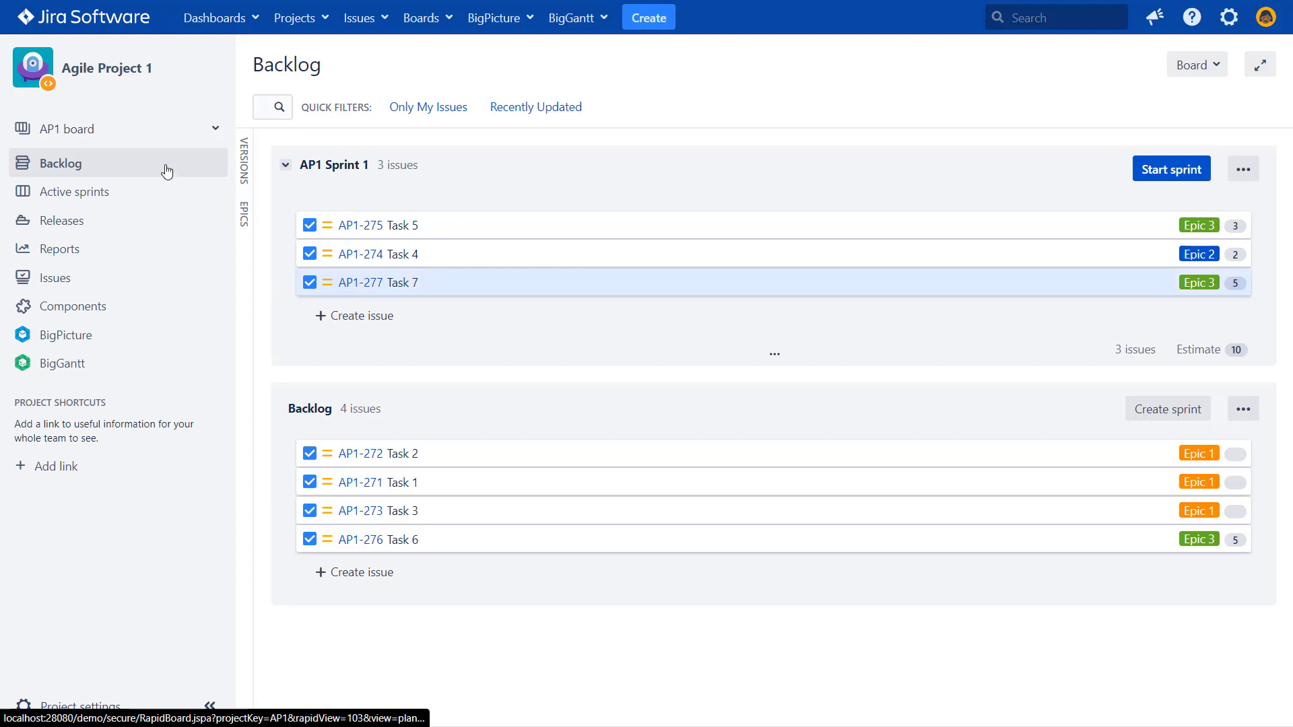
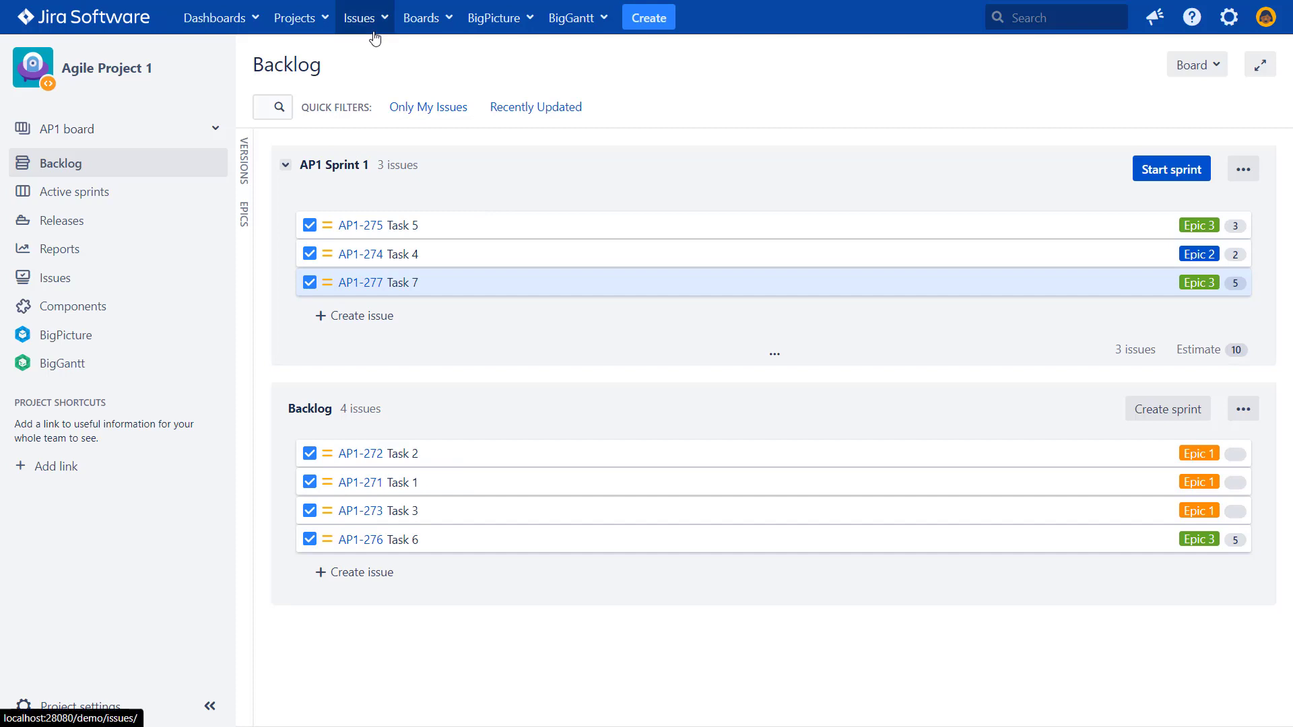
Go back to the BigPicture Home overview and show the modules in which the Home box can be opened.
{"action": "left_click", "coordinate": [483, 27]}
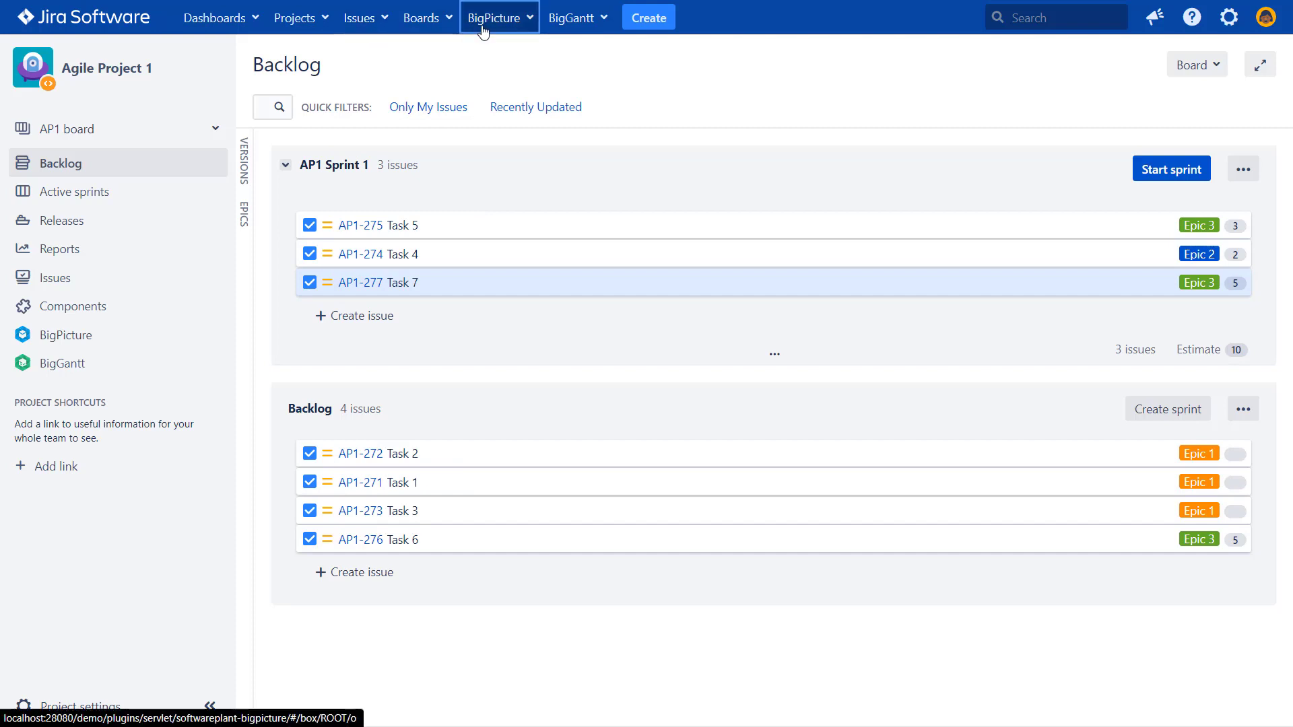
{"action": "left_click", "coordinate": [504, 58]}
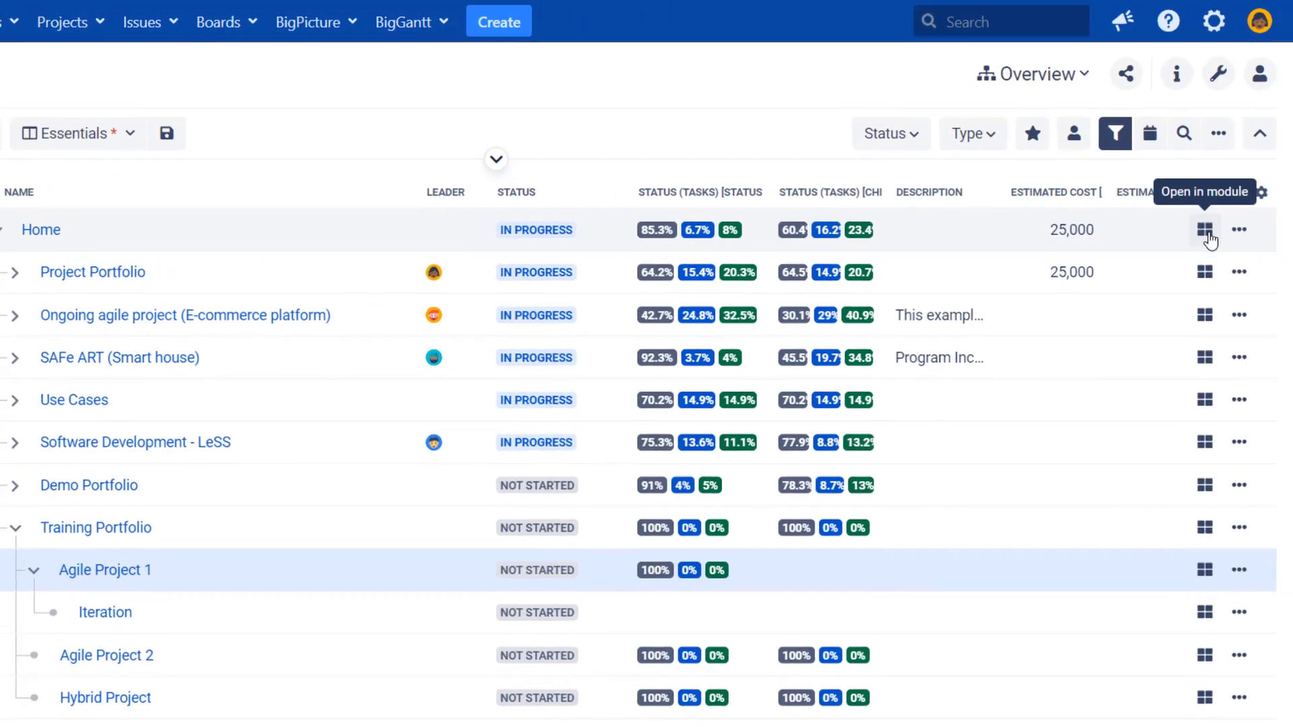
{"action": "left_click", "coordinate": [1223, 191]}
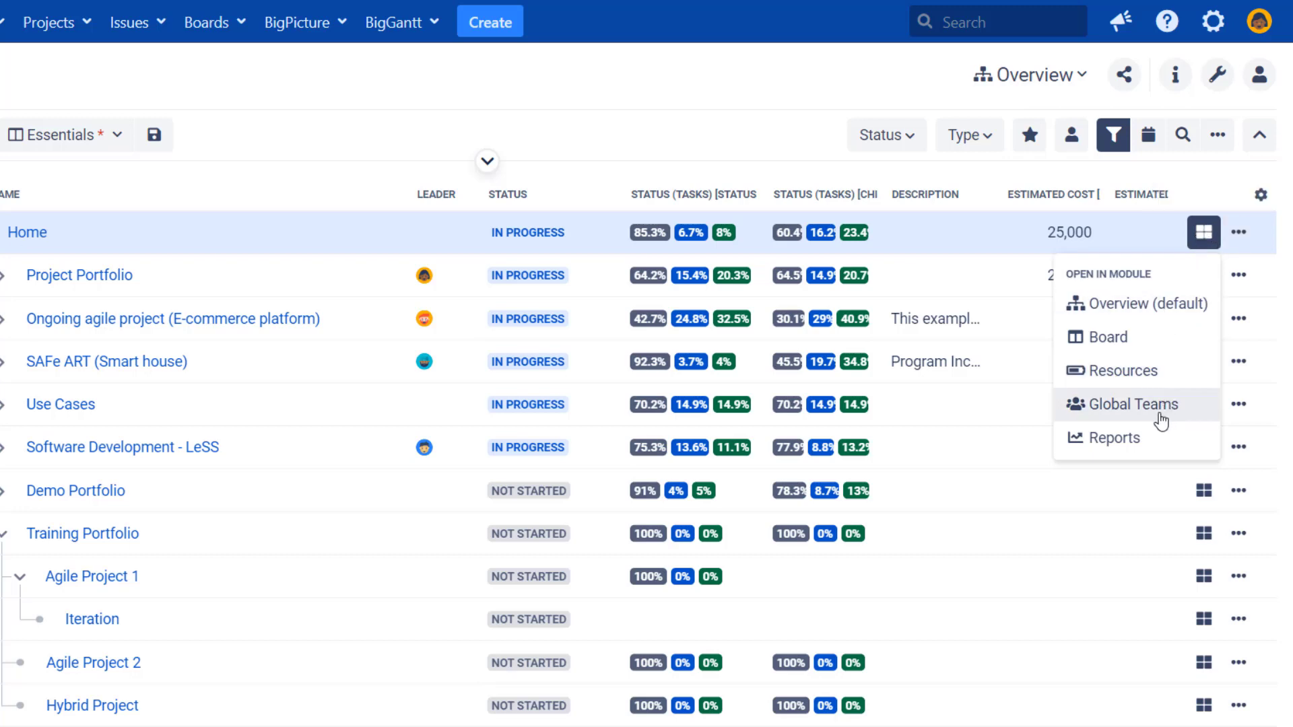
Open the Home box's Global Teams module and examine the existing teams, including the members of Kangaroos.
{"action": "left_click", "coordinate": [1154, 412]}
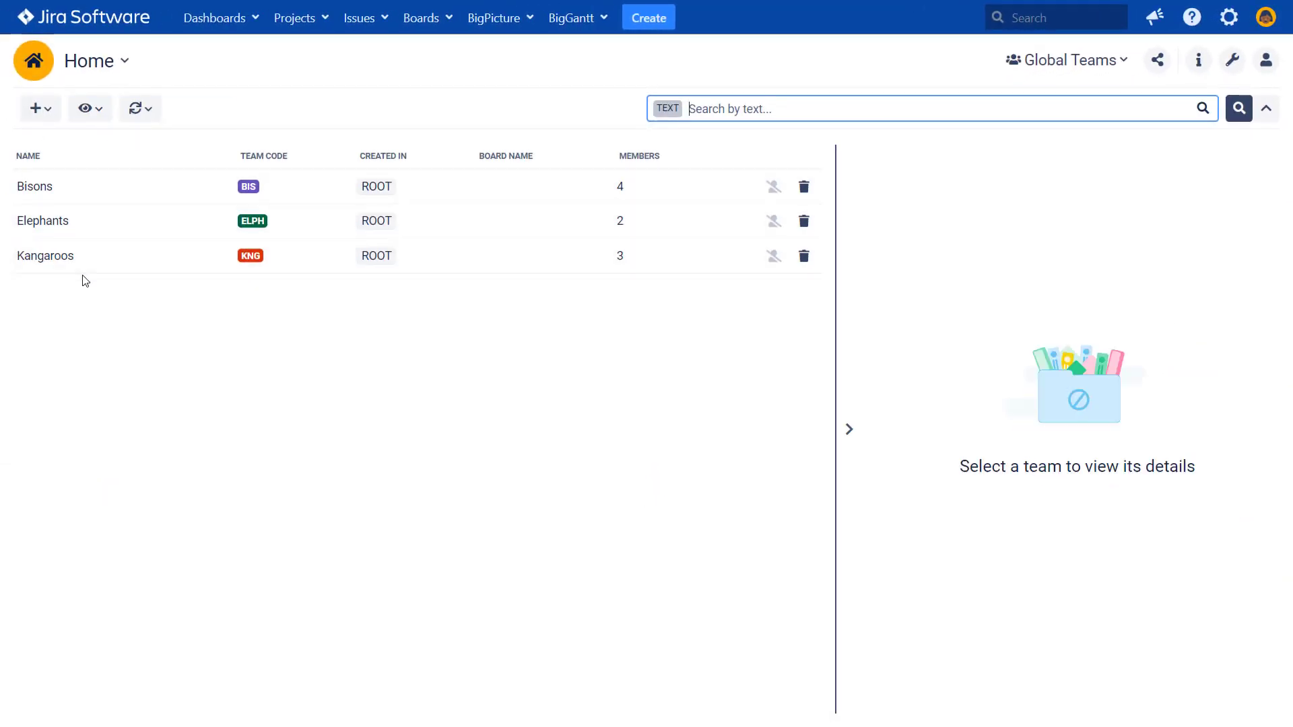
{"action": "left_click", "coordinate": [101, 194]}
{"action": "left_click", "coordinate": [113, 230]}
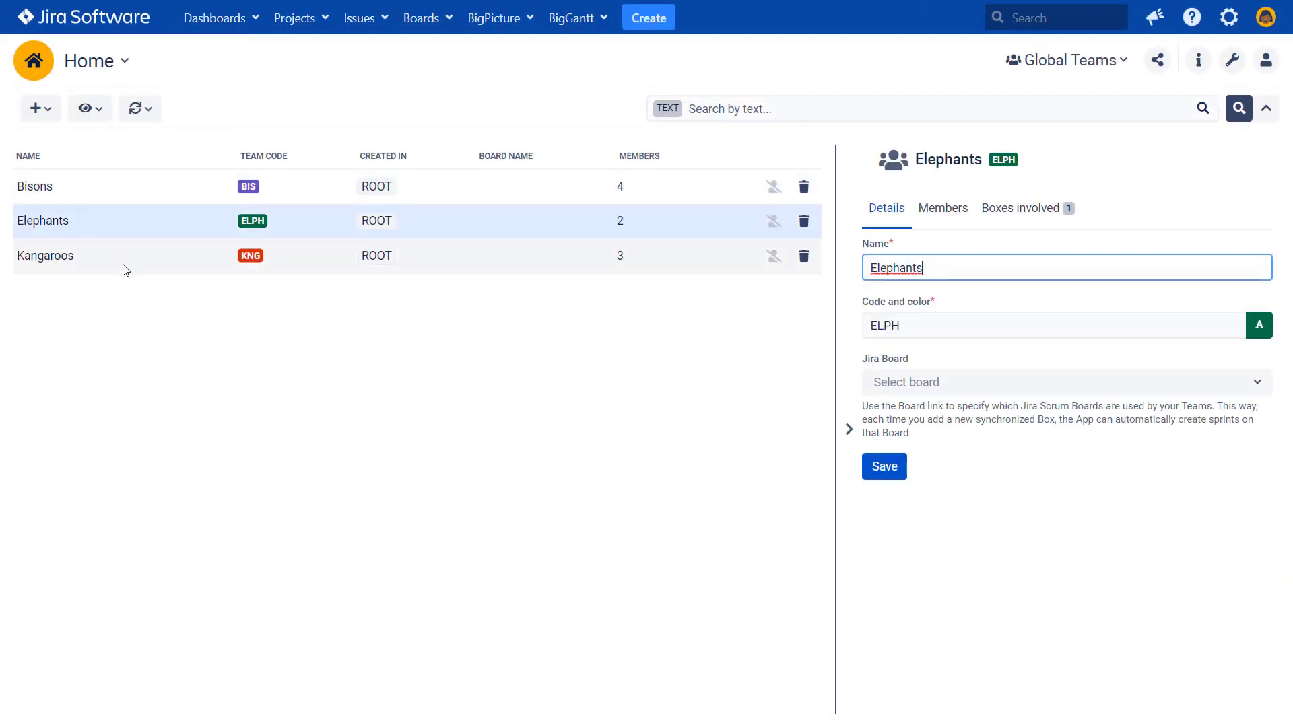
{"action": "left_click", "coordinate": [124, 264]}
{"action": "left_click", "coordinate": [954, 223]}
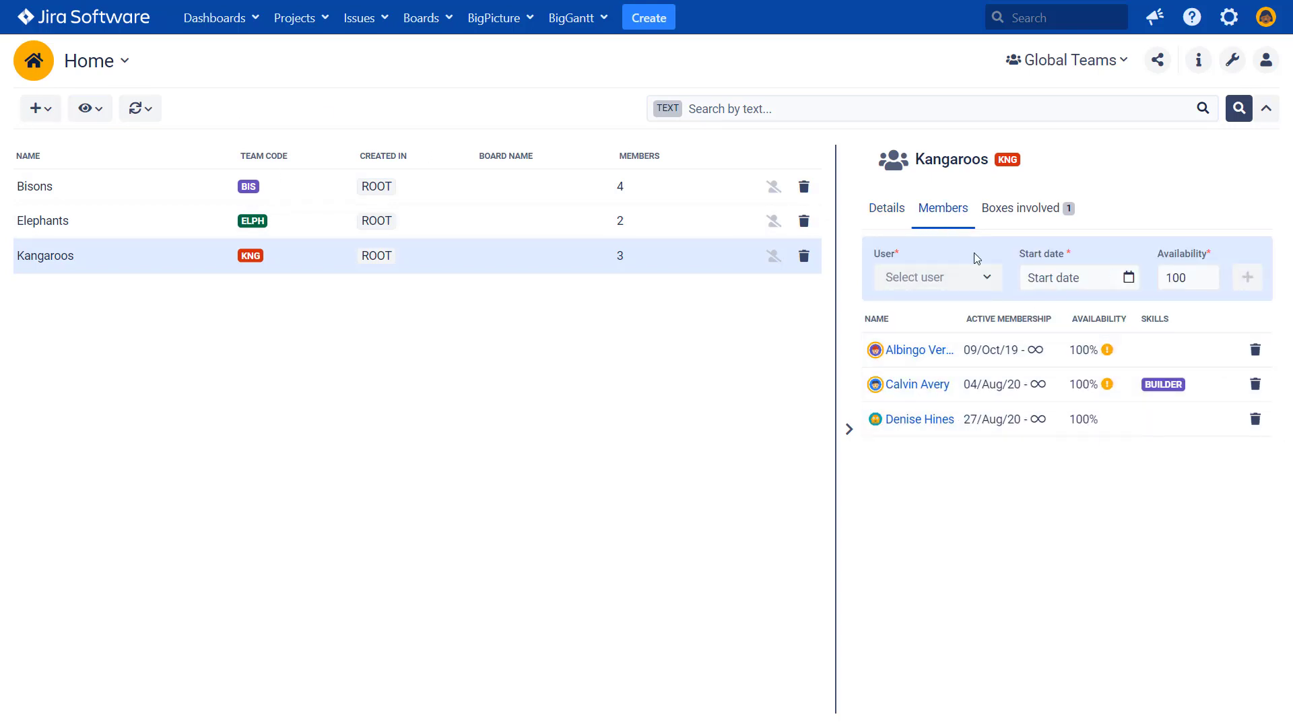
Create a new global team named Koalas with the team code KOAL.
{"action": "left_click", "coordinate": [50, 112]}
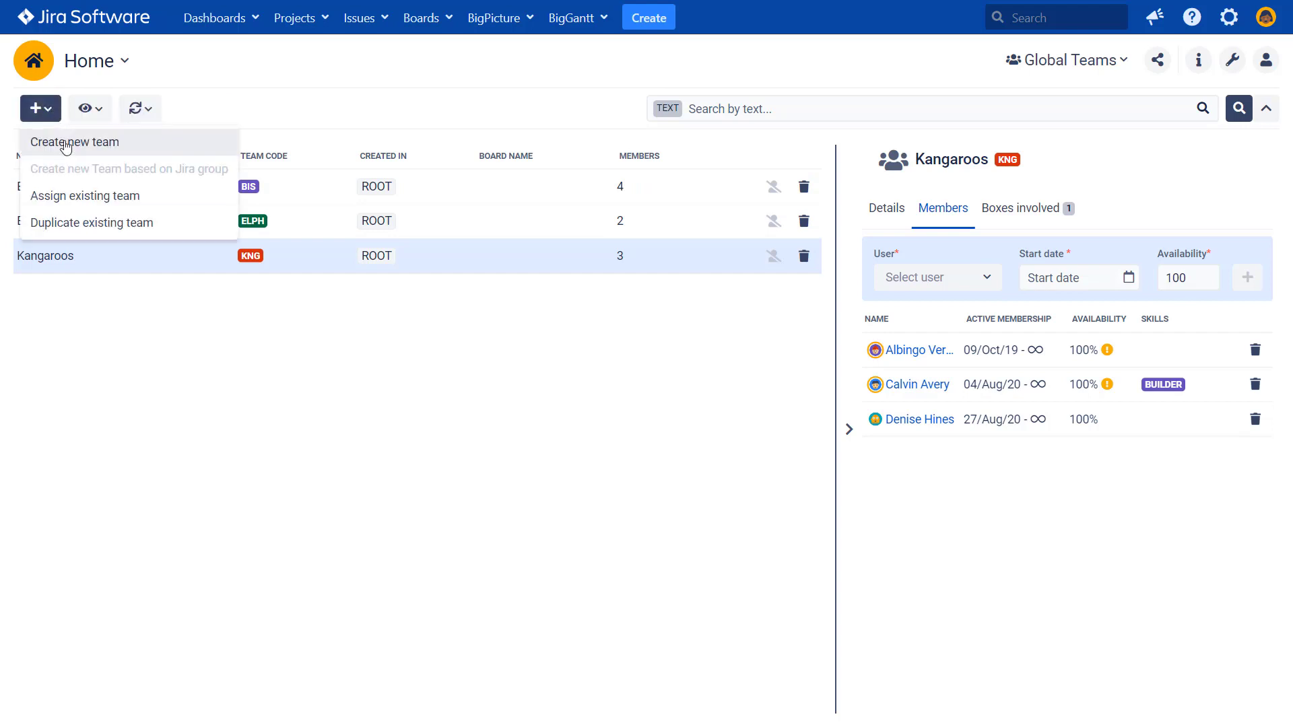
{"action": "left_click", "coordinate": [60, 142]}
{"action": "left_click", "coordinate": [123, 245]}
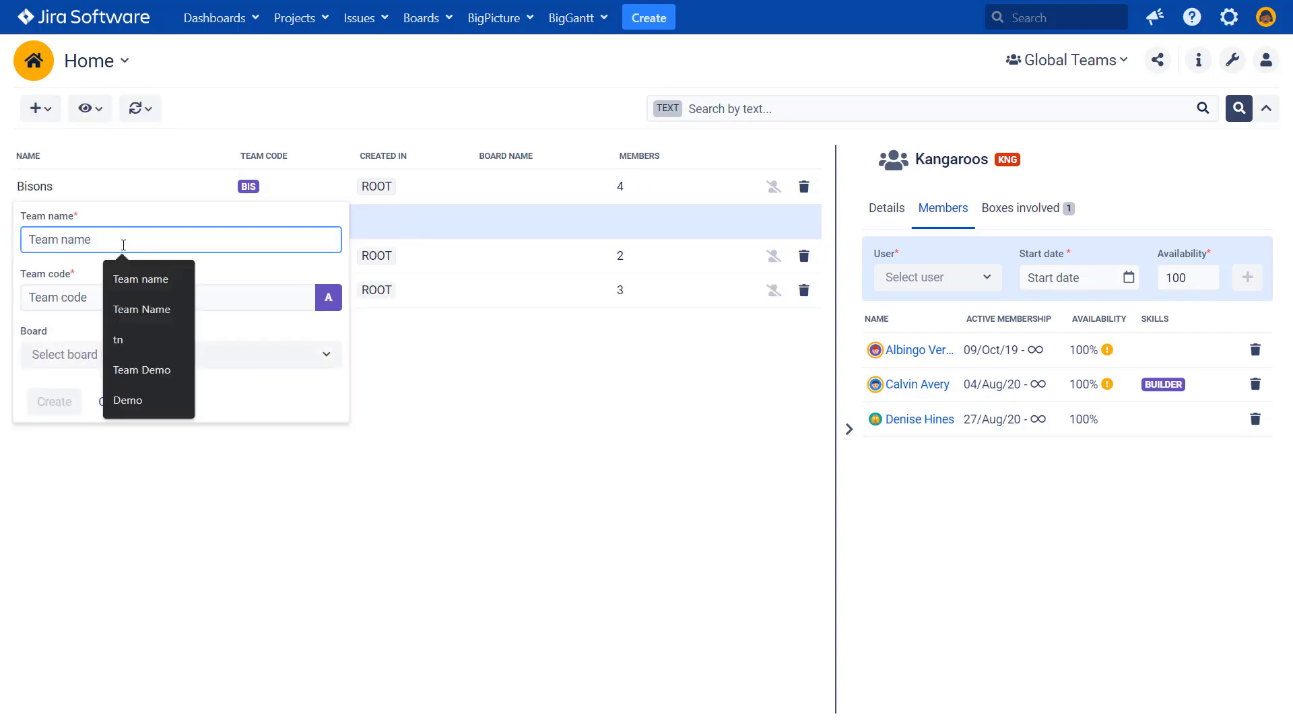
{"action": "type", "text": "Koalas"}
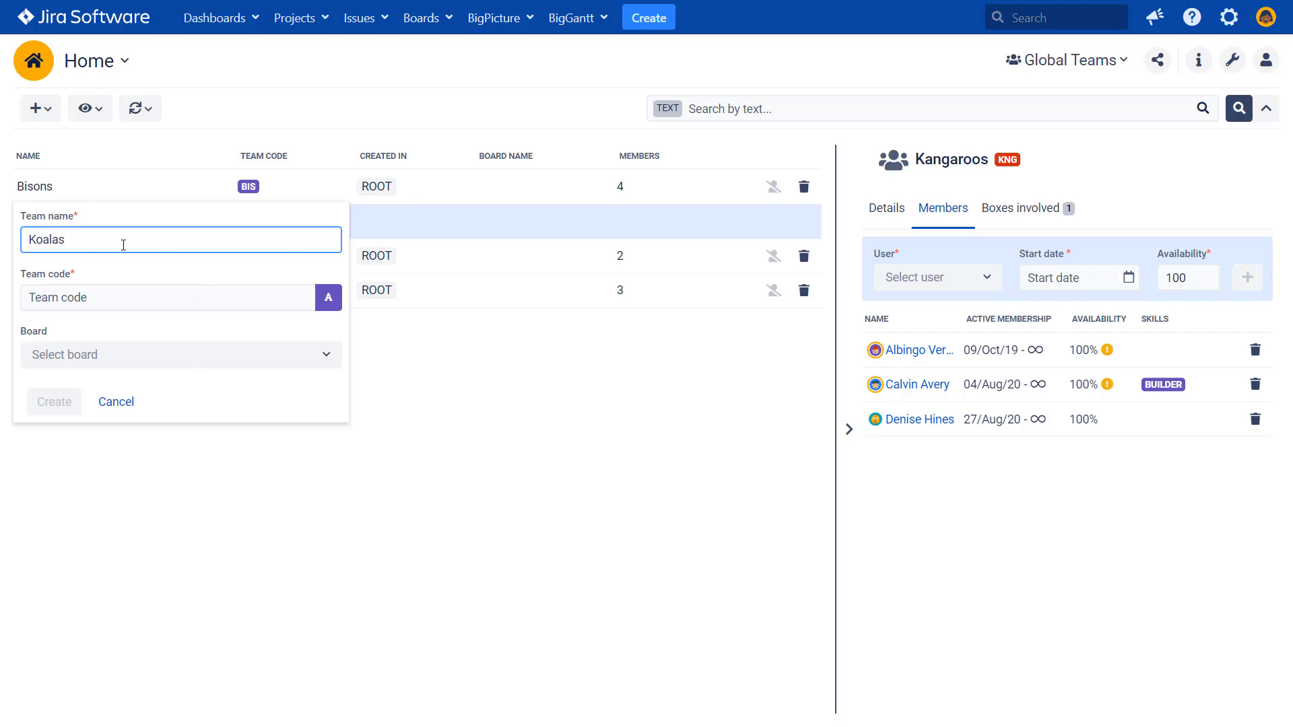
{"action": "left_click", "coordinate": [153, 289]}
{"action": "type", "text": "K"}
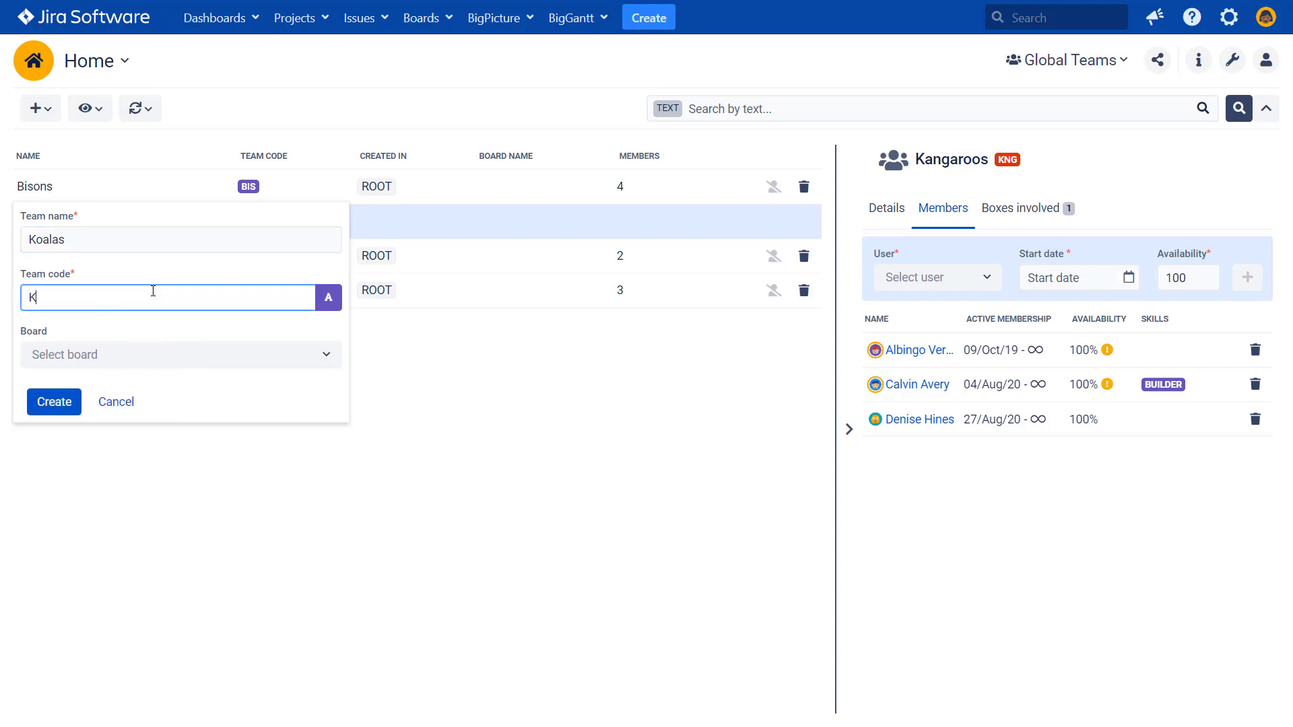
{"action": "type", "text": "OAL"}
{"action": "left_click", "coordinate": [69, 402]}
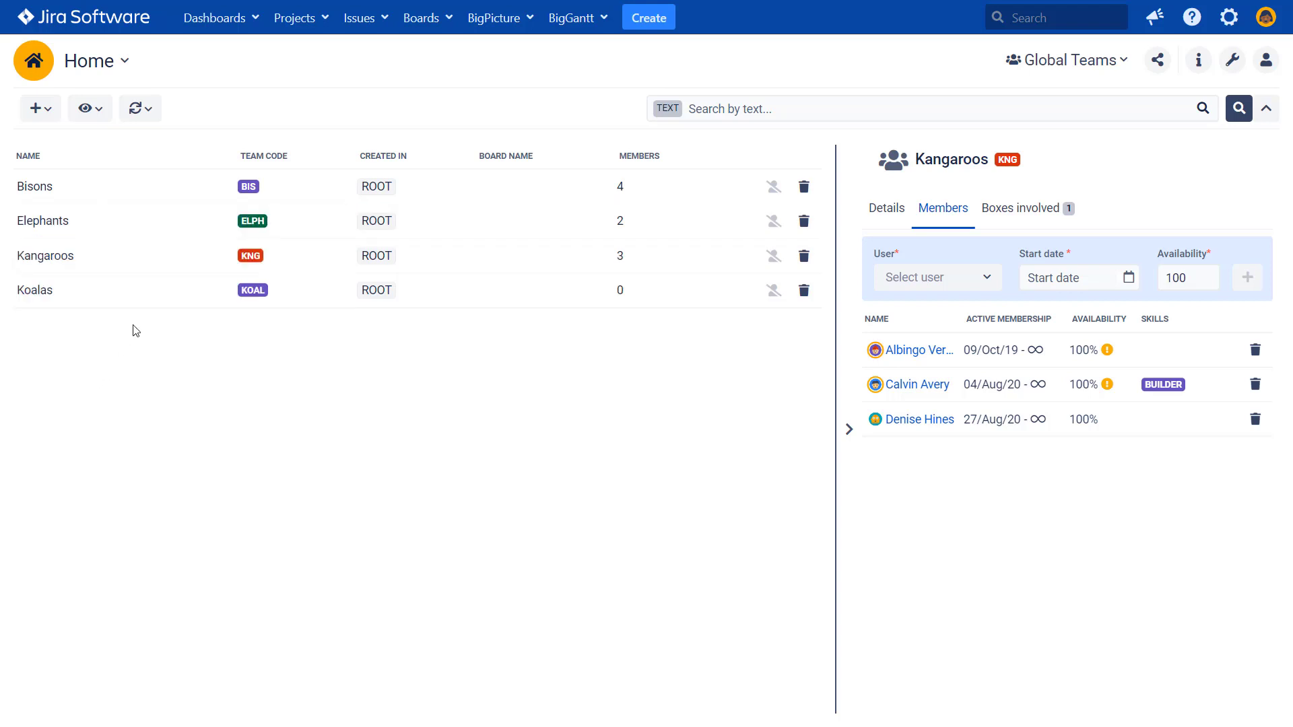
Add a member to the Koalas team with start date 05/Oct/22 and the default availability of 100.
{"action": "left_click", "coordinate": [161, 304]}
{"action": "left_click", "coordinate": [947, 286]}
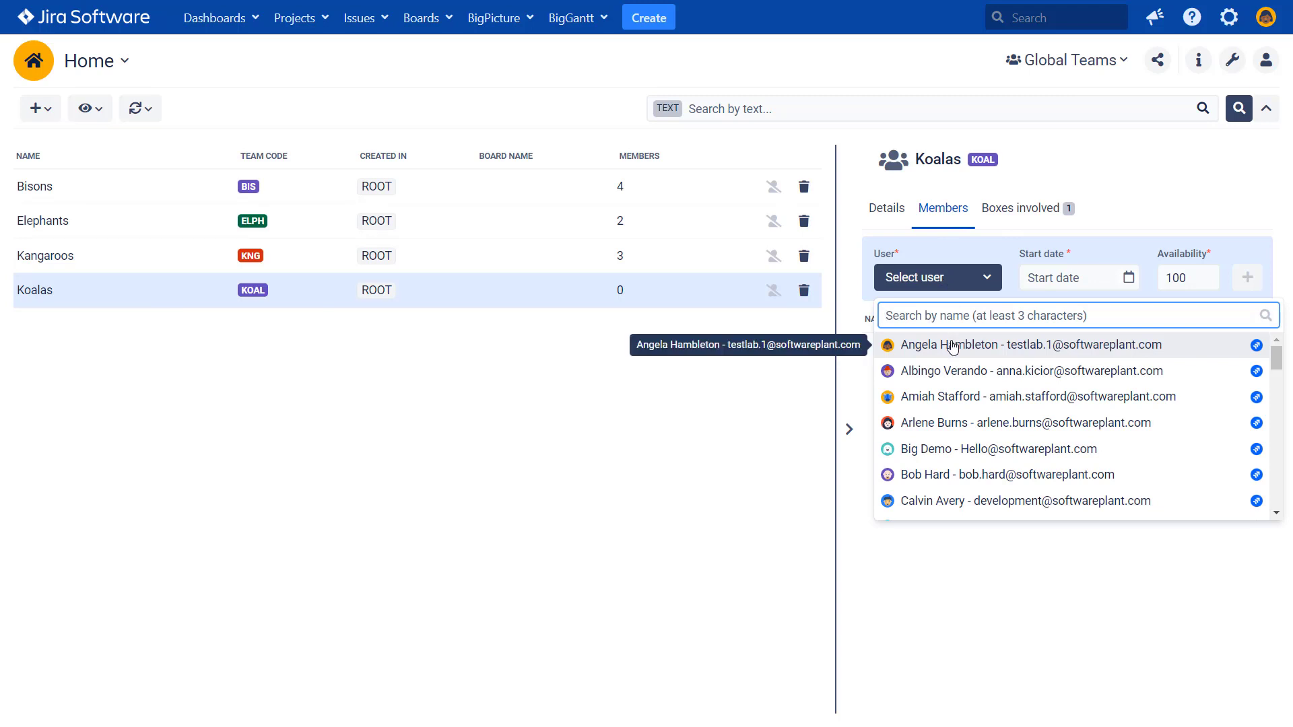
{"action": "left_click", "coordinate": [951, 475]}
{"action": "left_click", "coordinate": [1089, 283]}
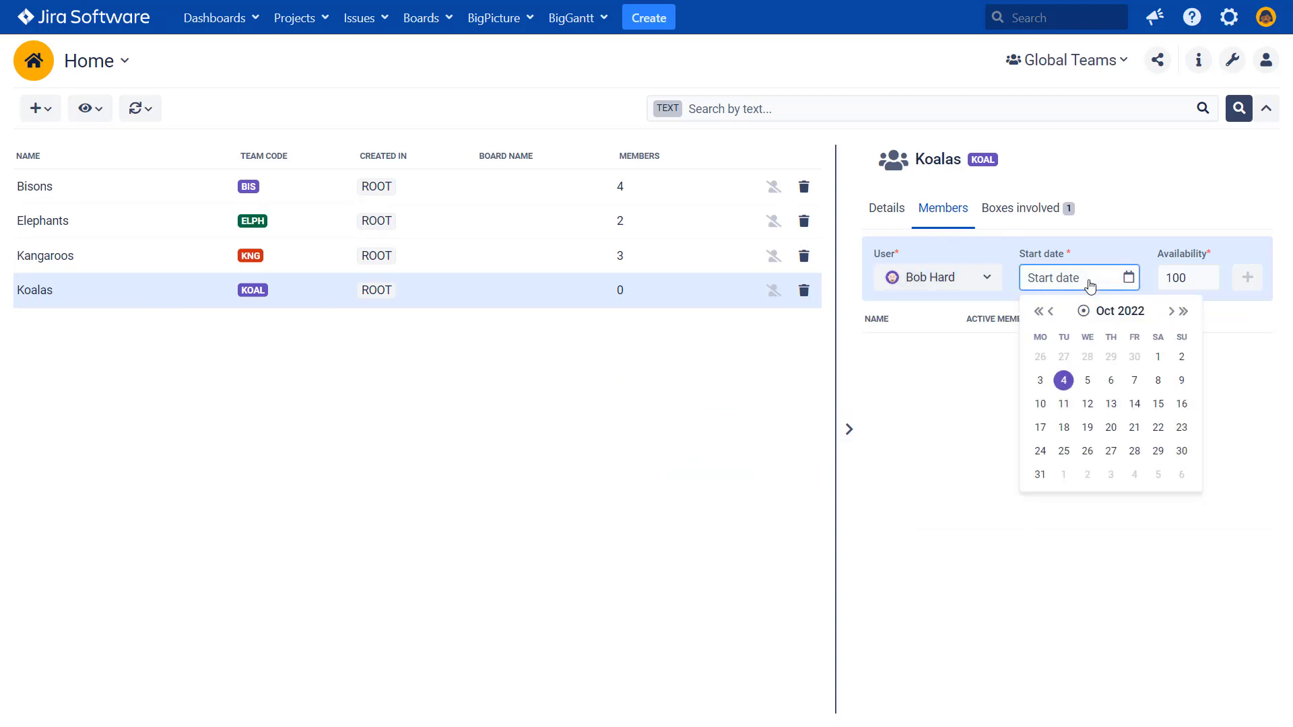
{"action": "left_click", "coordinate": [1087, 380]}
{"action": "left_click", "coordinate": [1248, 280]}
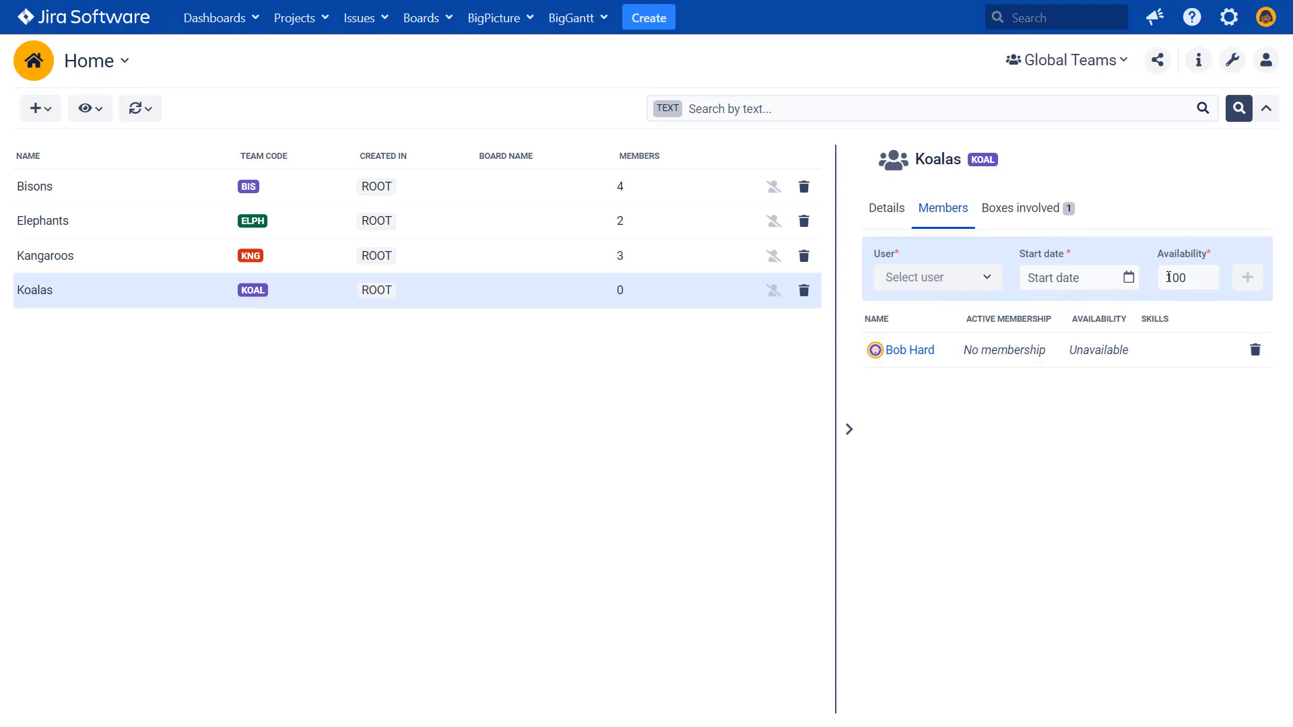
{"action": "left_click", "coordinate": [1132, 280]}
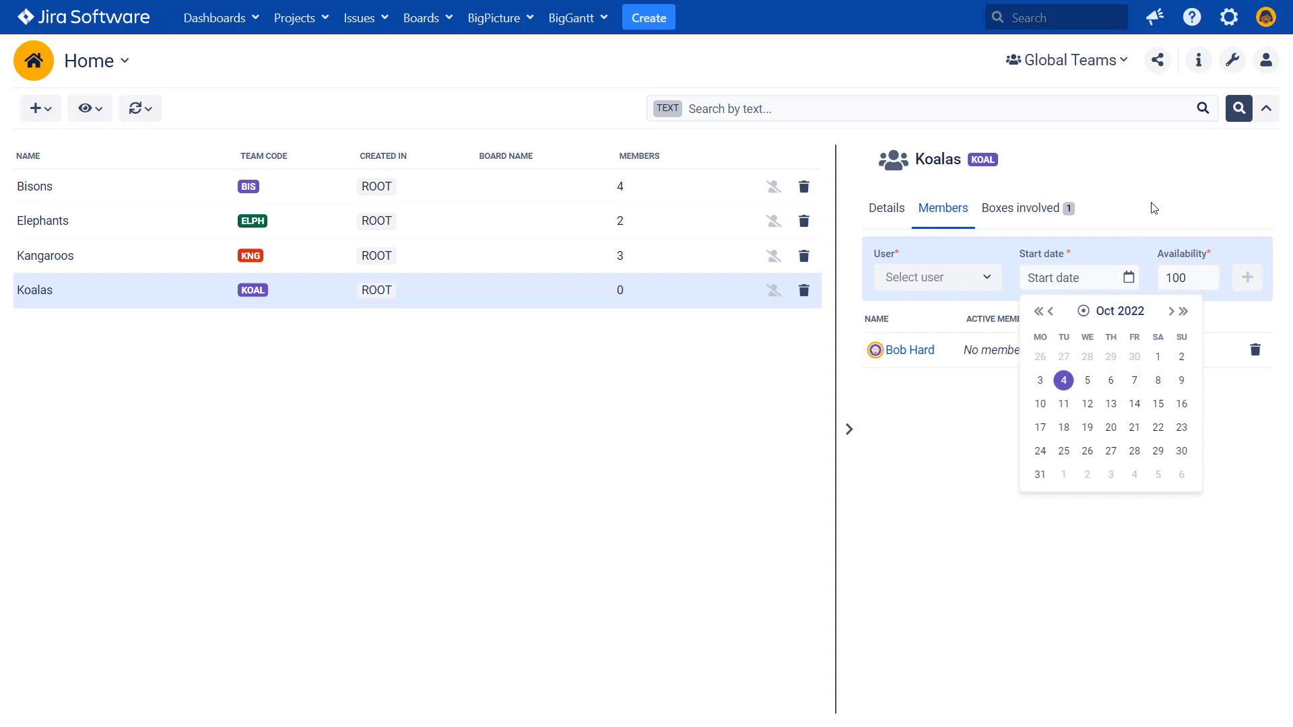
{"action": "left_click", "coordinate": [1159, 229]}
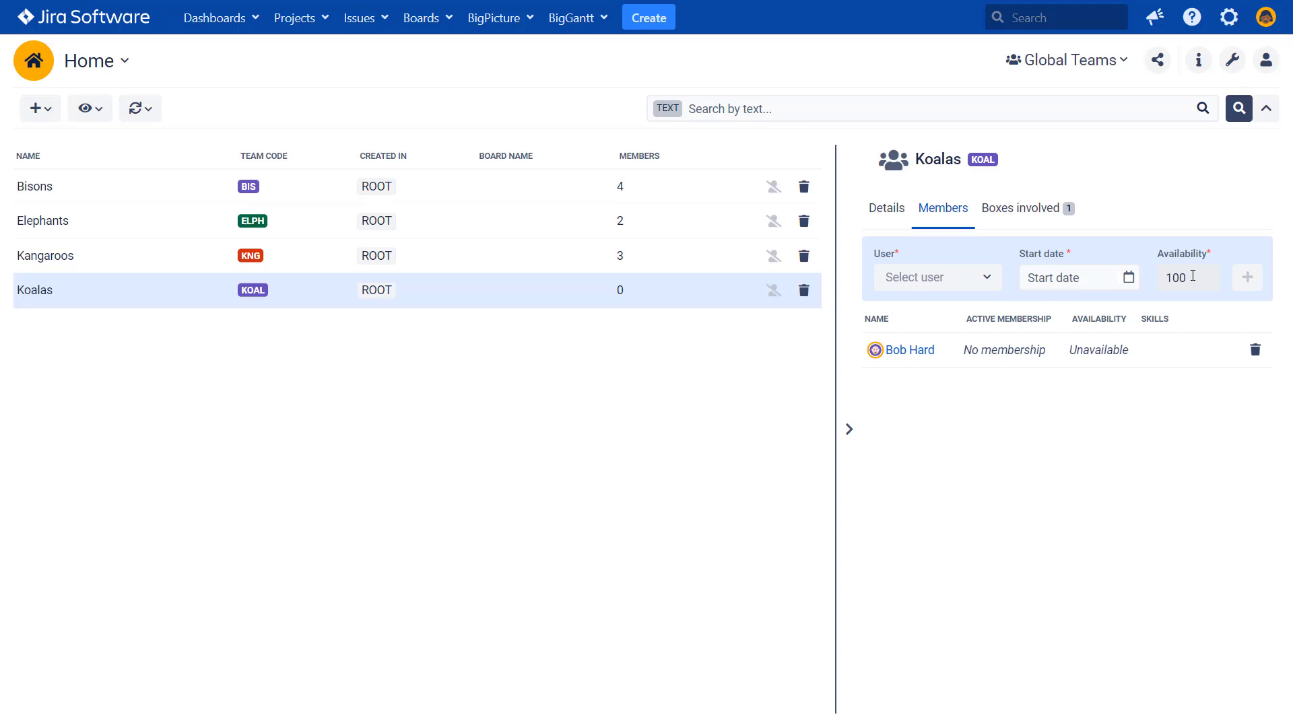
{"action": "double_click", "coordinate": [1193, 276]}
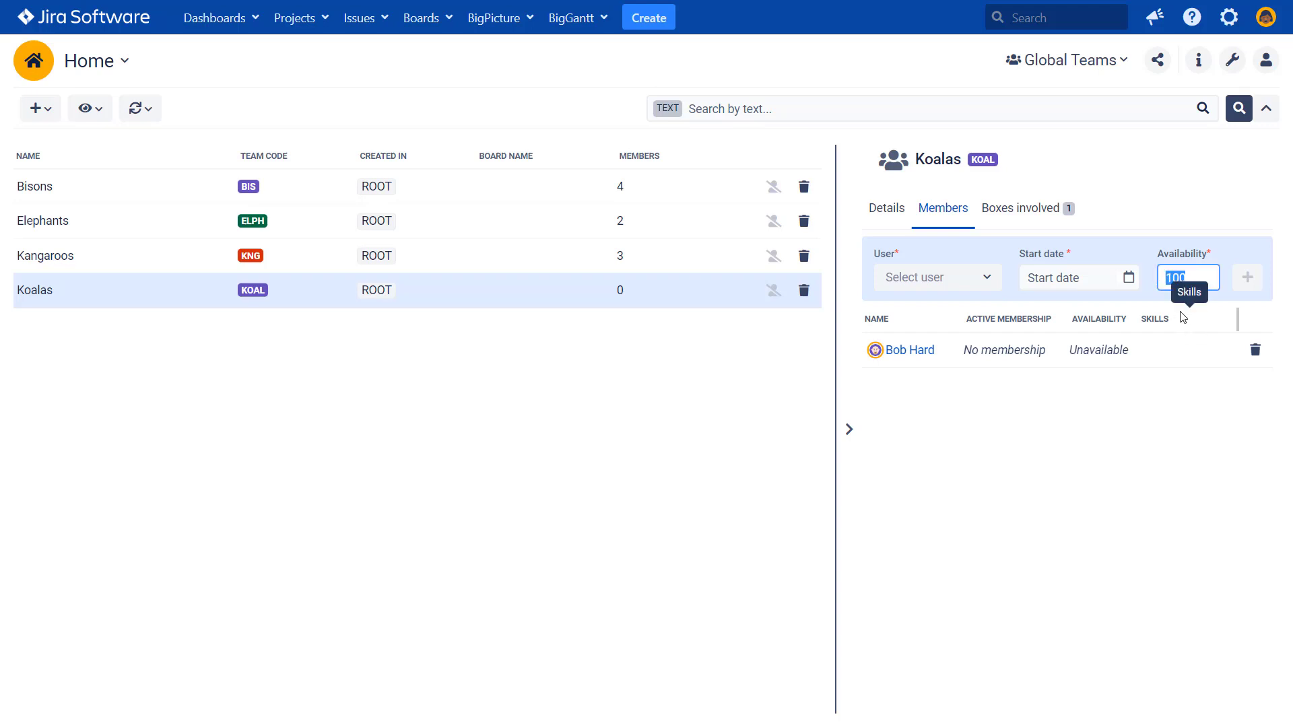
{"action": "left_click", "coordinate": [967, 353]}
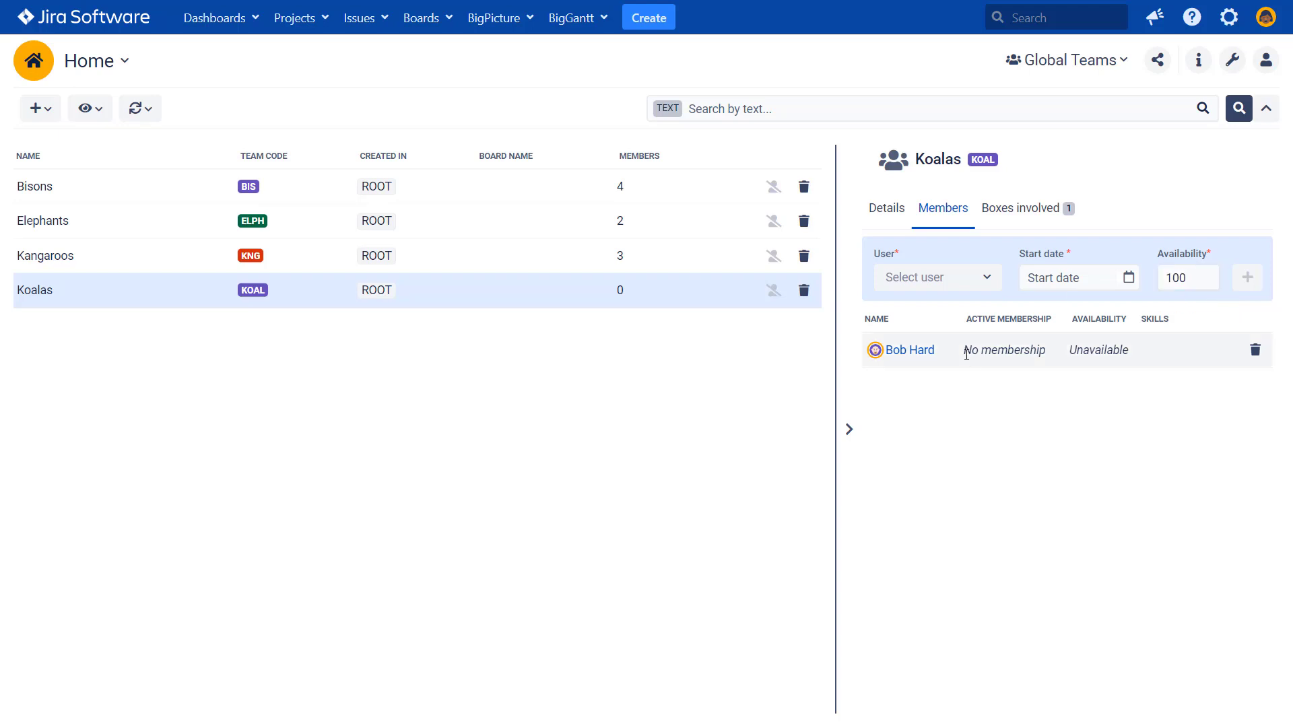
Add another membership period for the Koalas member, starting 28/Oct/22 with an availability of 50.
{"action": "left_click", "coordinate": [926, 352]}
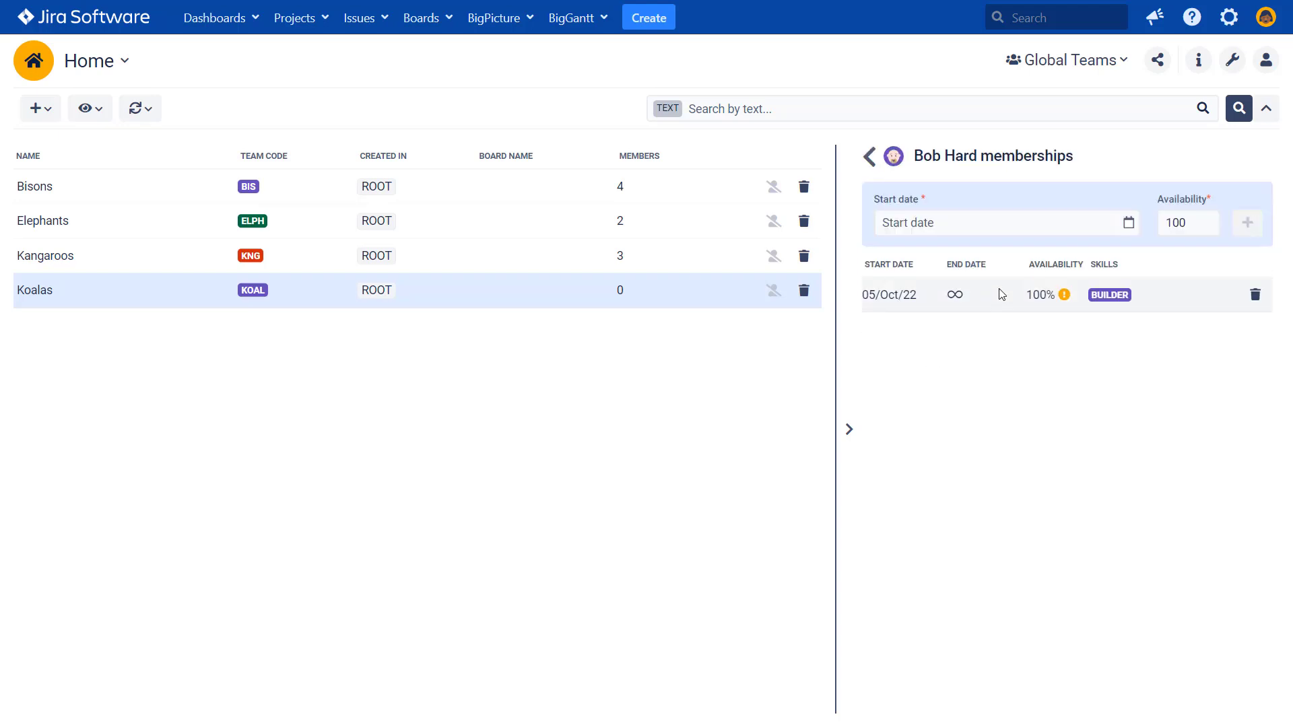
{"action": "left_click", "coordinate": [1051, 222]}
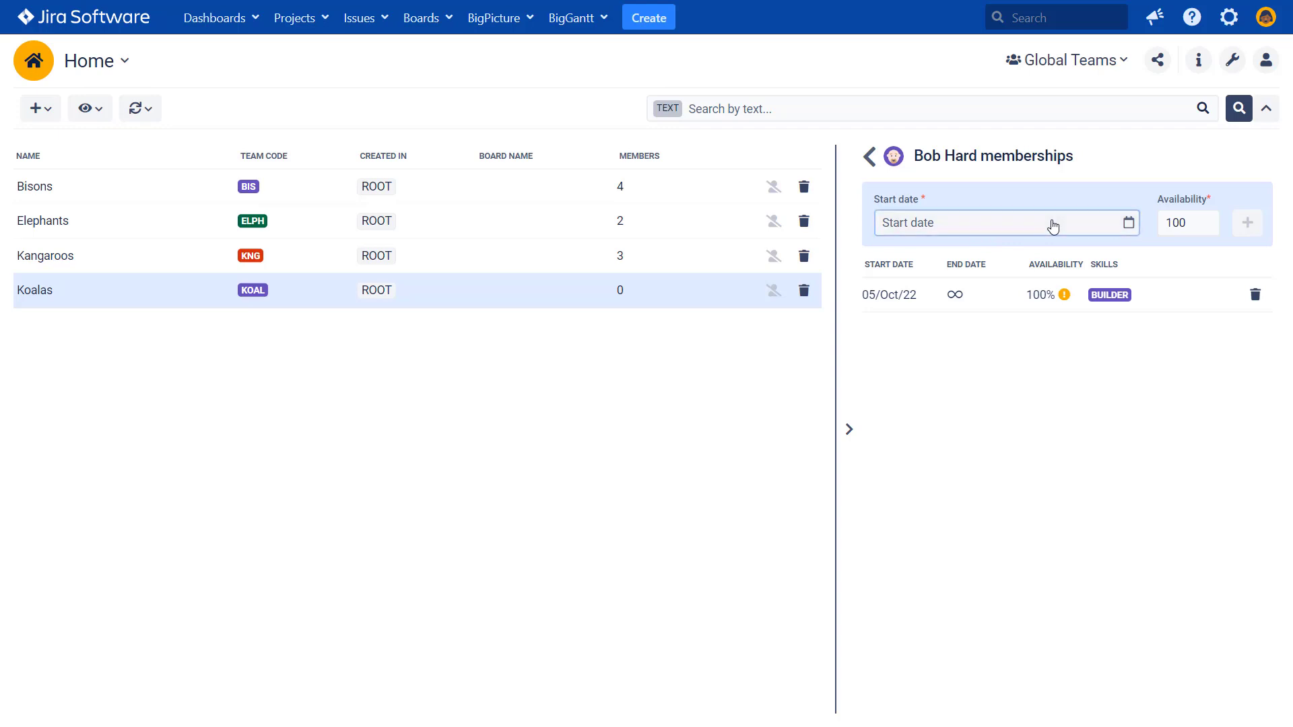
{"action": "left_click", "coordinate": [989, 396]}
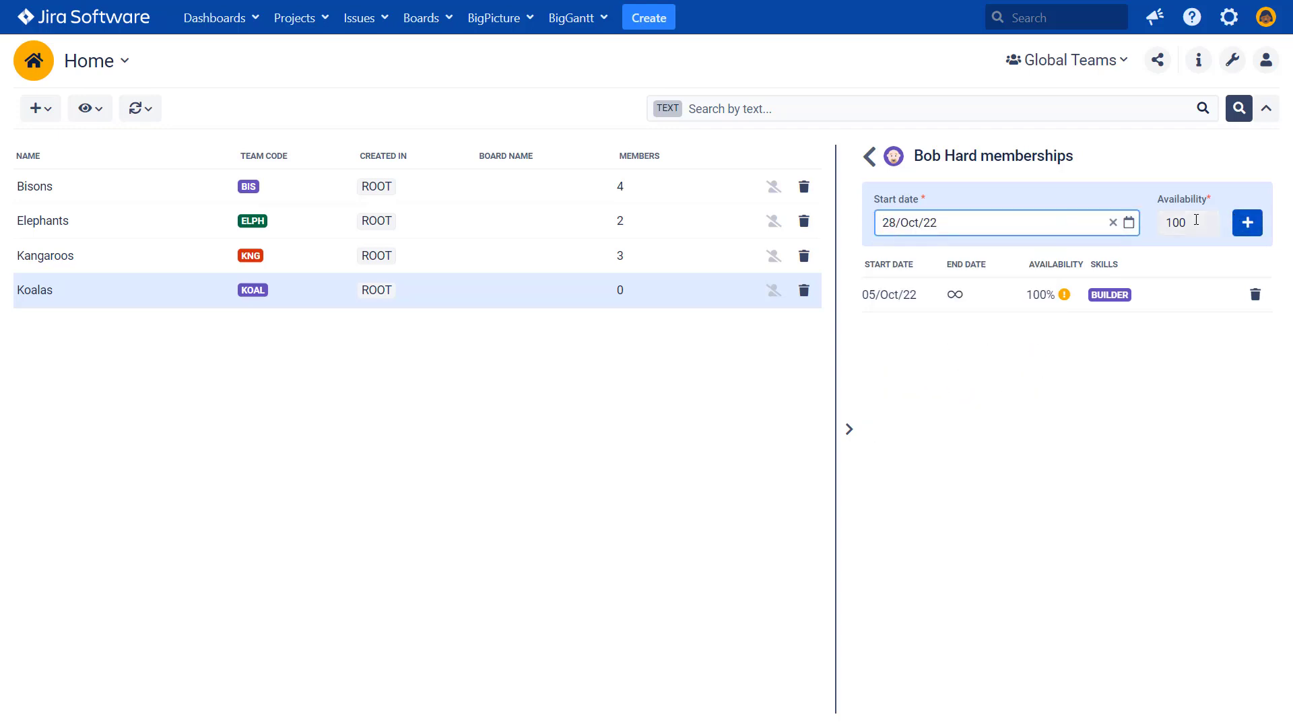
{"action": "left_click", "coordinate": [1162, 222]}
{"action": "type", "text": "50"}
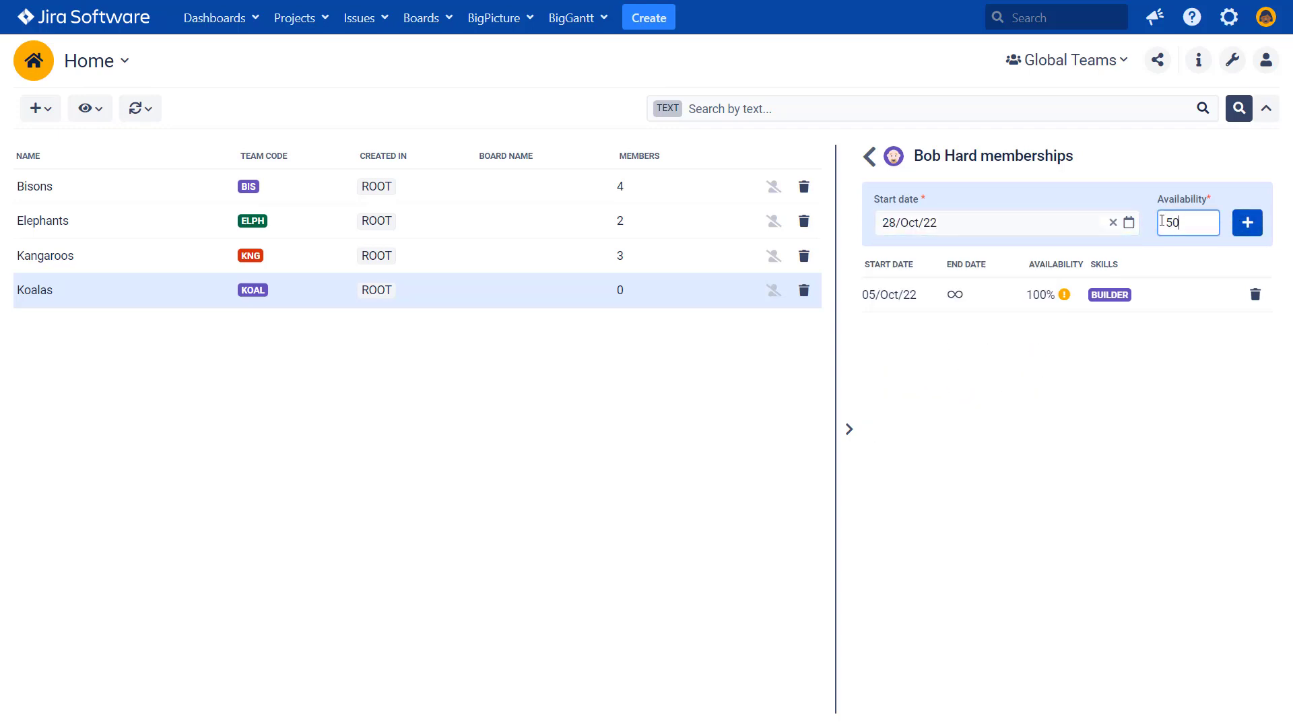
{"action": "left_click", "coordinate": [1247, 222]}
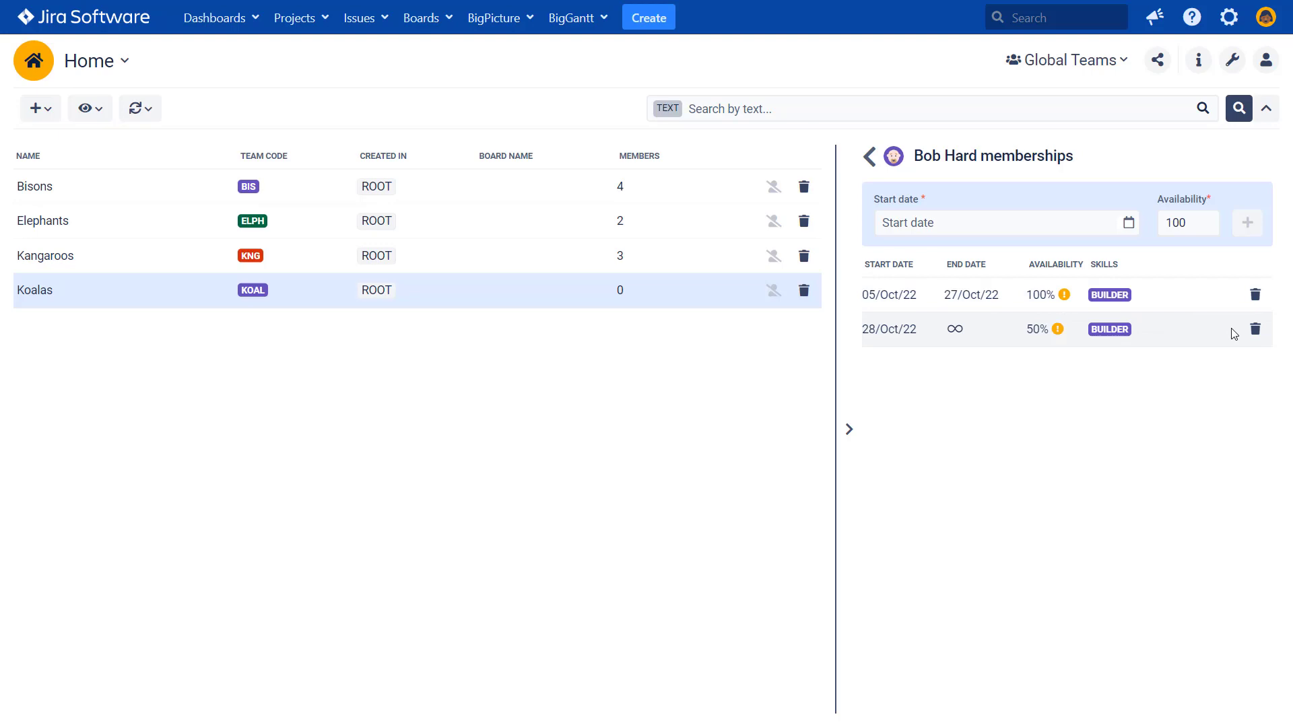
Remove the membership period starting 28/Oct/22 and return to the Koalas member list.
{"action": "left_click", "coordinate": [1255, 329]}
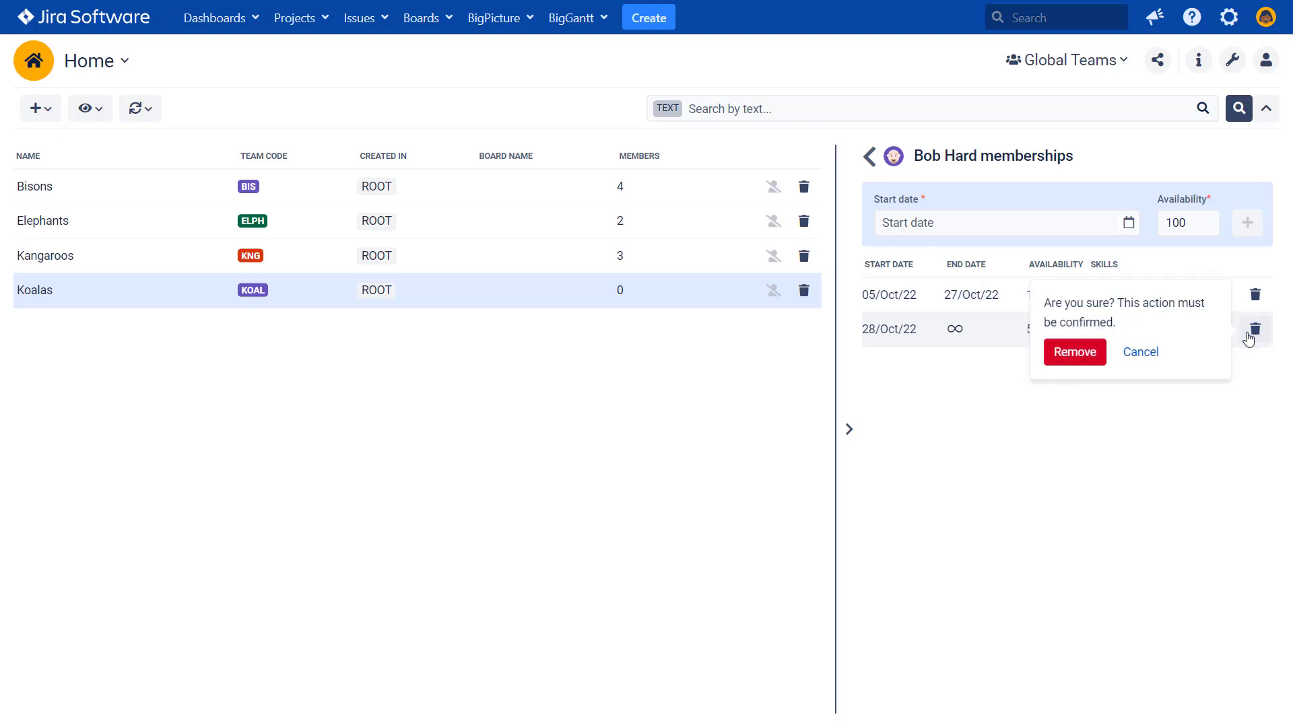
{"action": "left_click", "coordinate": [1091, 362]}
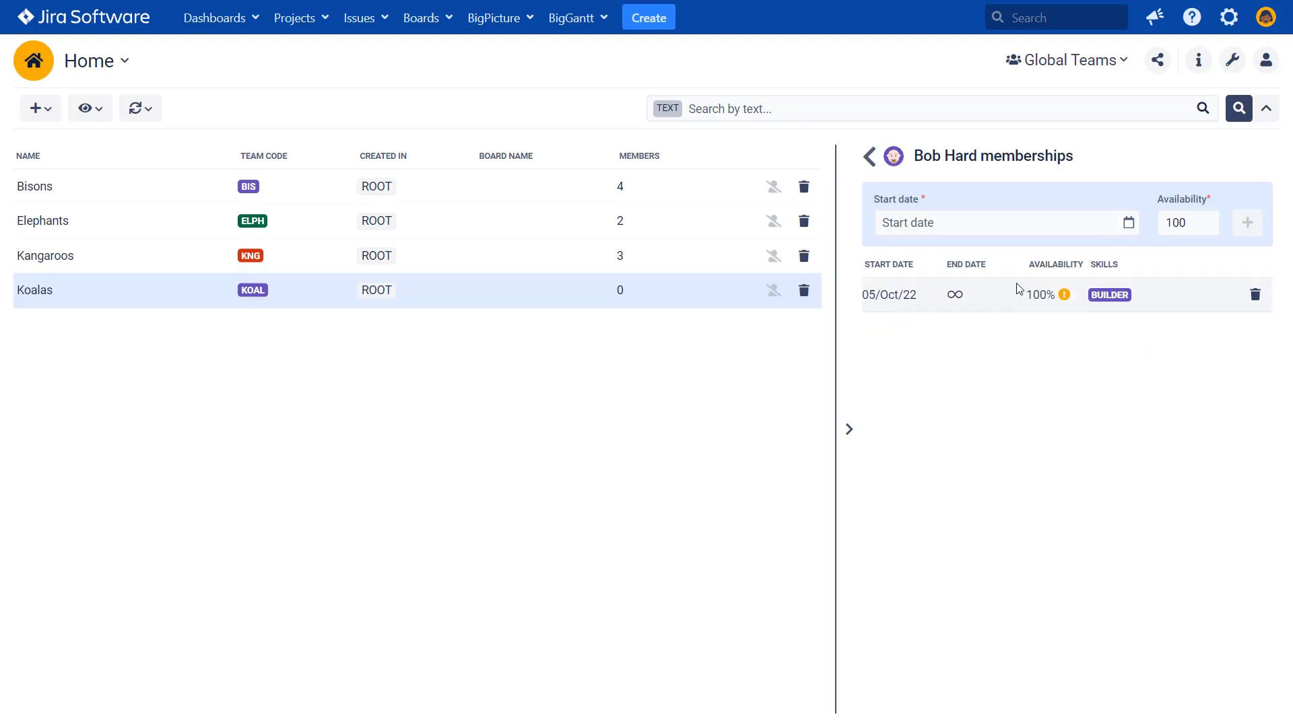
{"action": "left_click", "coordinate": [870, 158]}
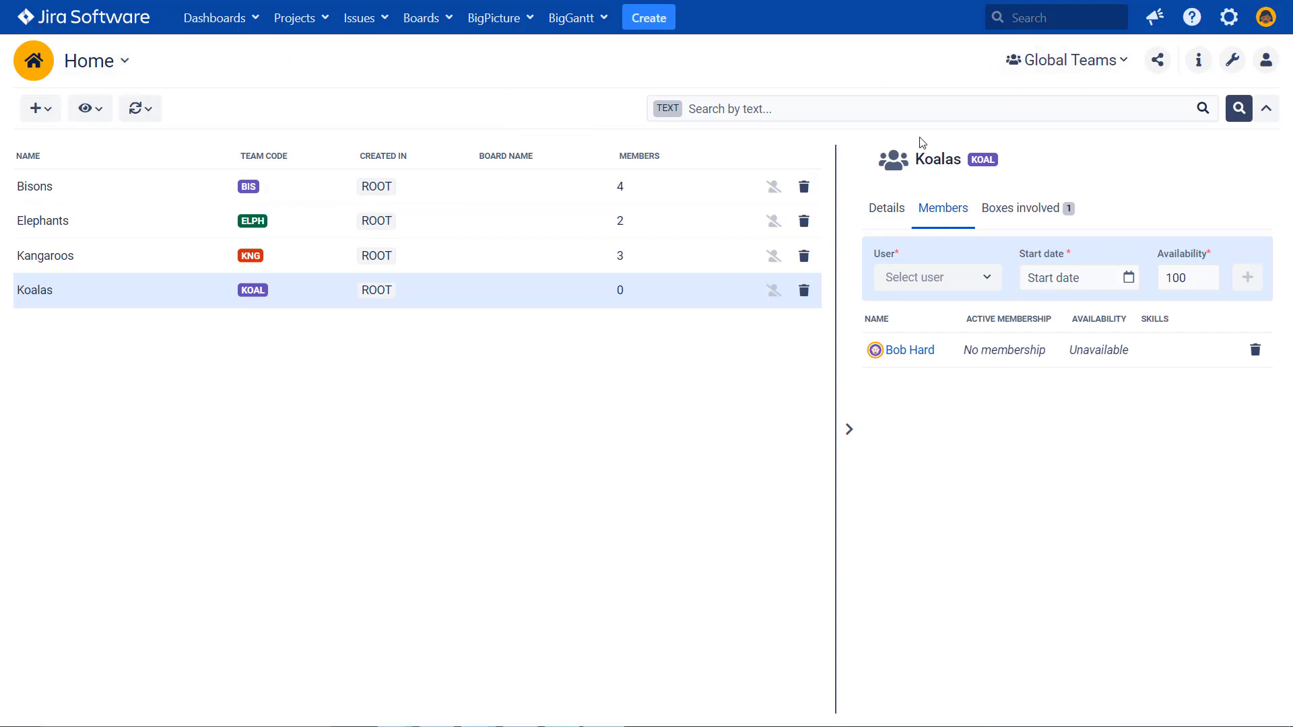
Return to the Home overview, collapse Agile Project 1 and open that box in its Teams module.
{"action": "left_click", "coordinate": [1067, 60]}
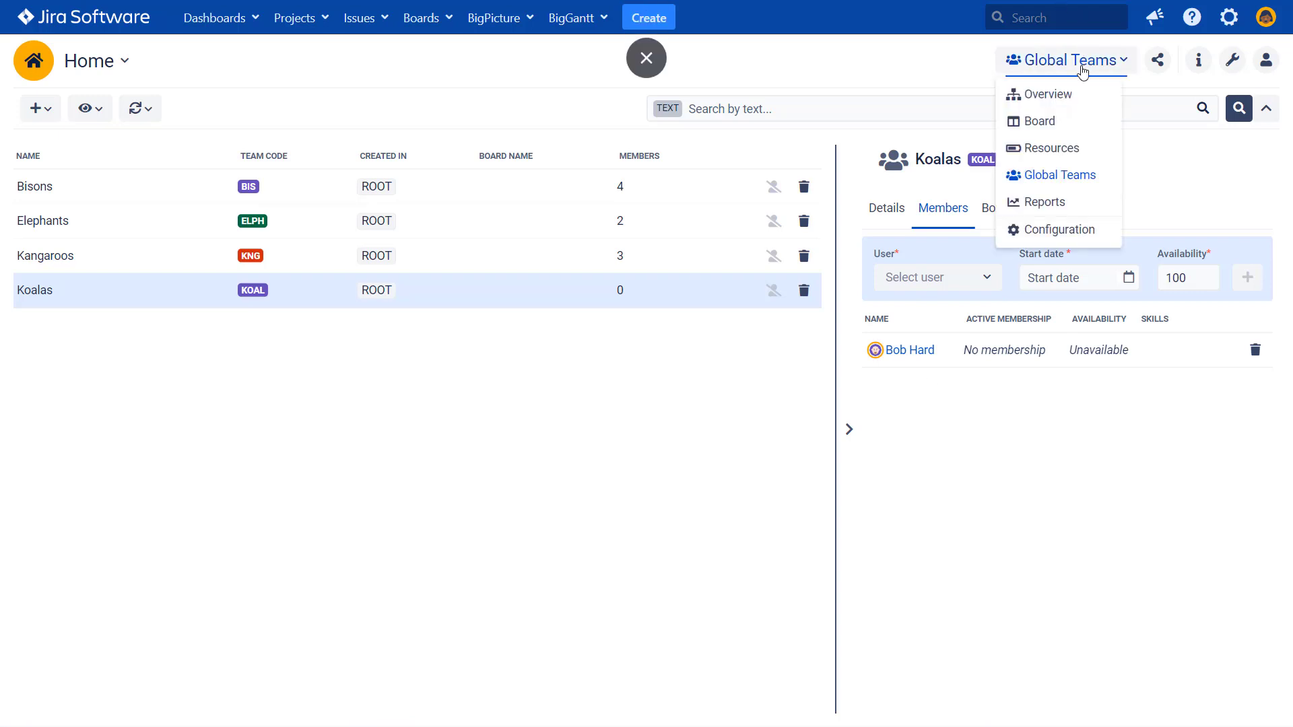
{"action": "left_click", "coordinate": [1041, 91]}
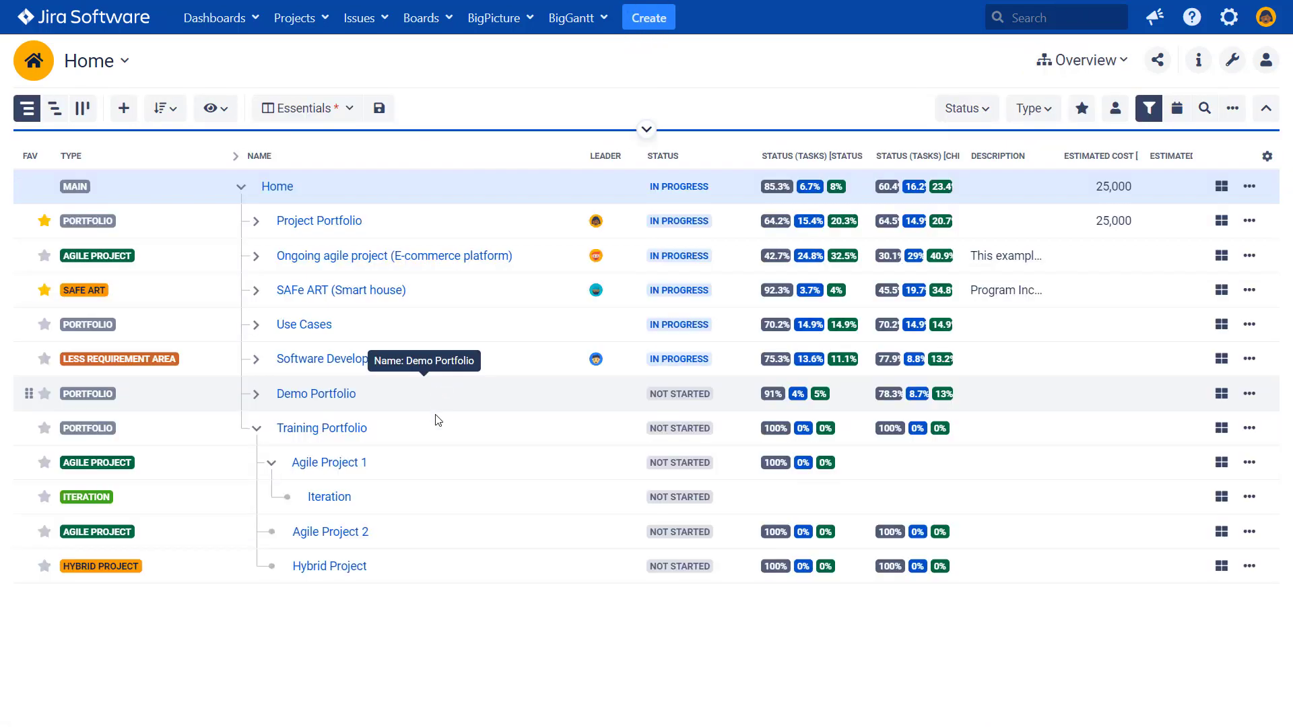
{"action": "left_click", "coordinate": [270, 462]}
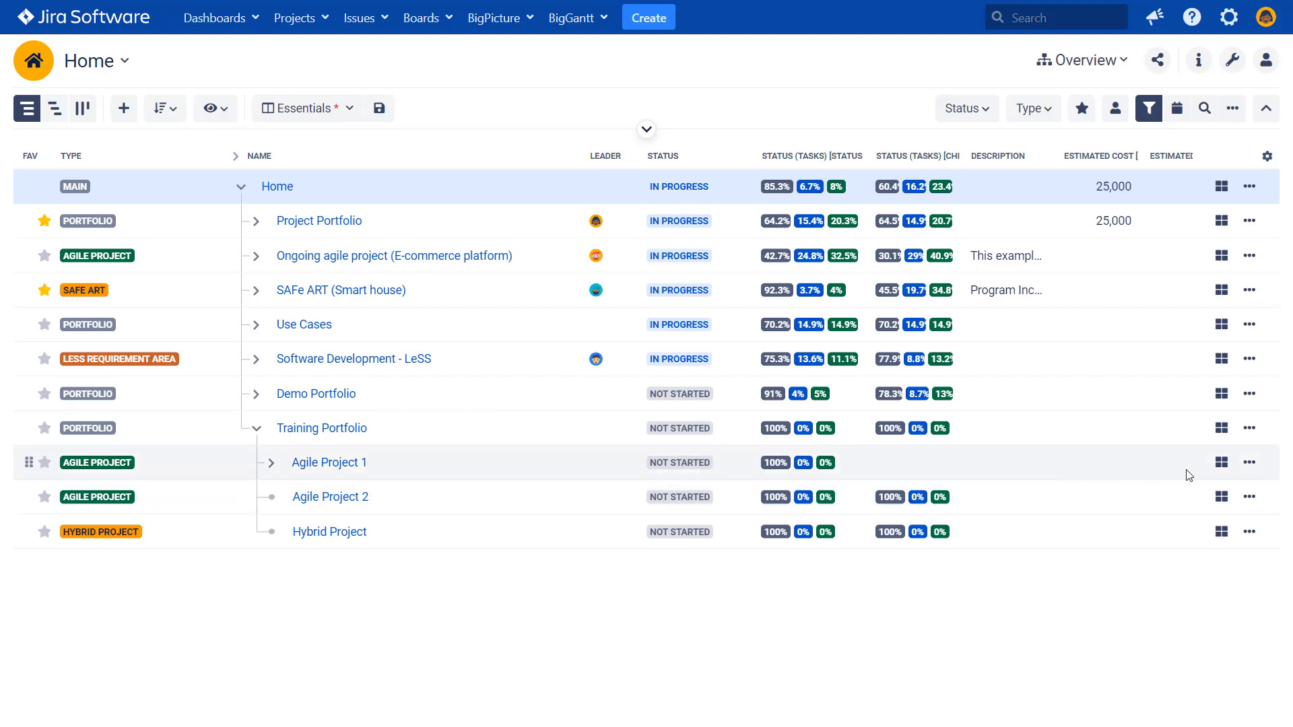
{"action": "left_click", "coordinate": [1249, 464]}
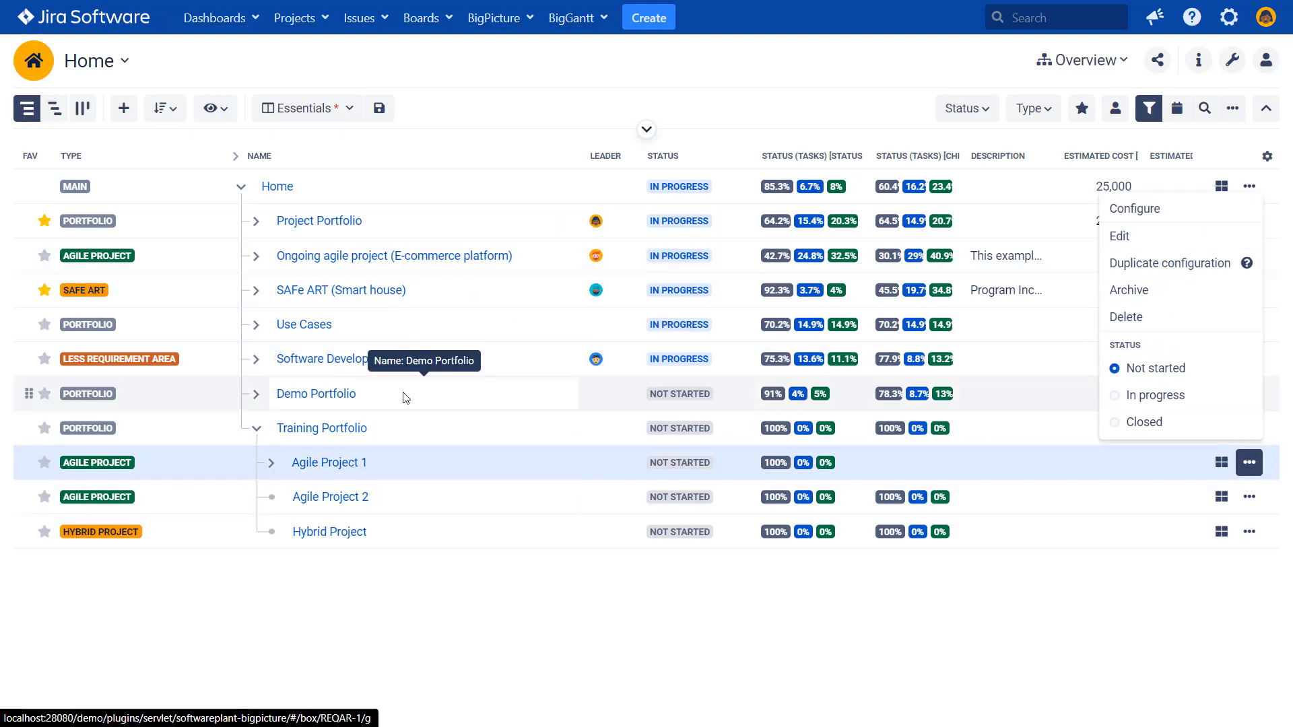
{"action": "left_click", "coordinate": [1222, 465]}
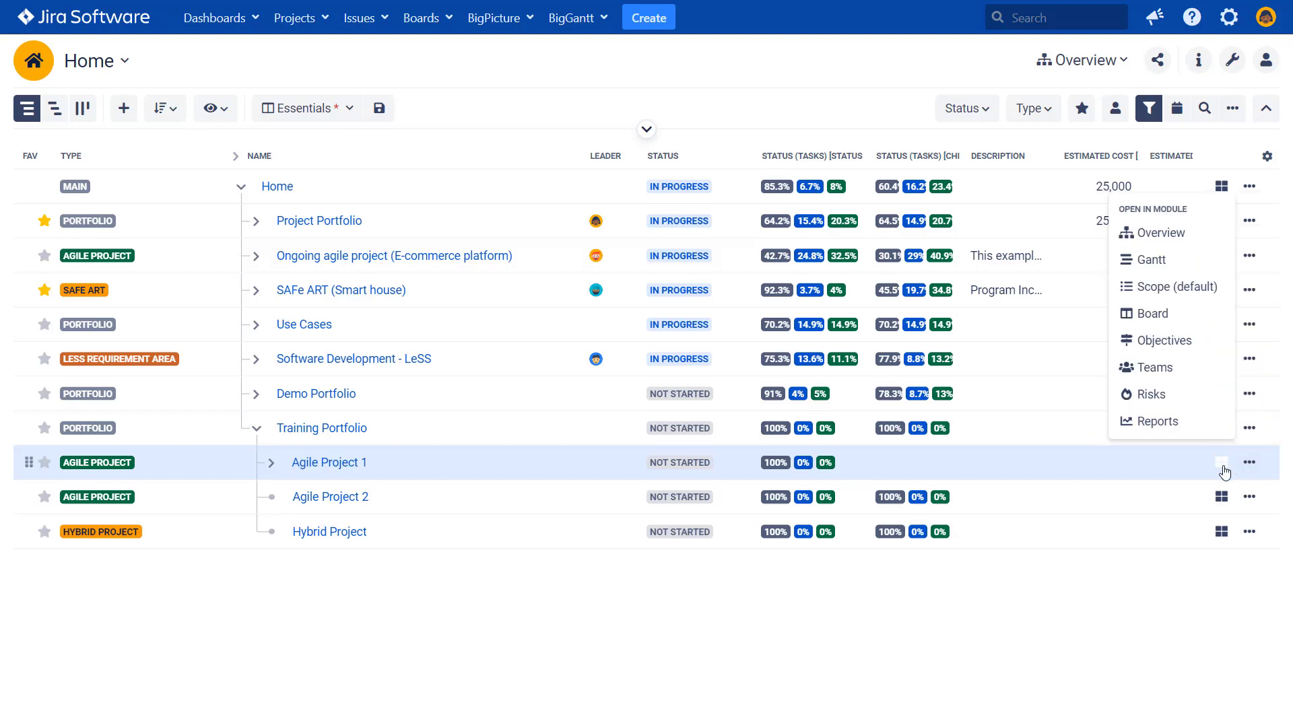
{"action": "left_click", "coordinate": [1179, 370]}
Assign the existing root-level team Bisons to Agile Project 1.
{"action": "left_click", "coordinate": [55, 116]}
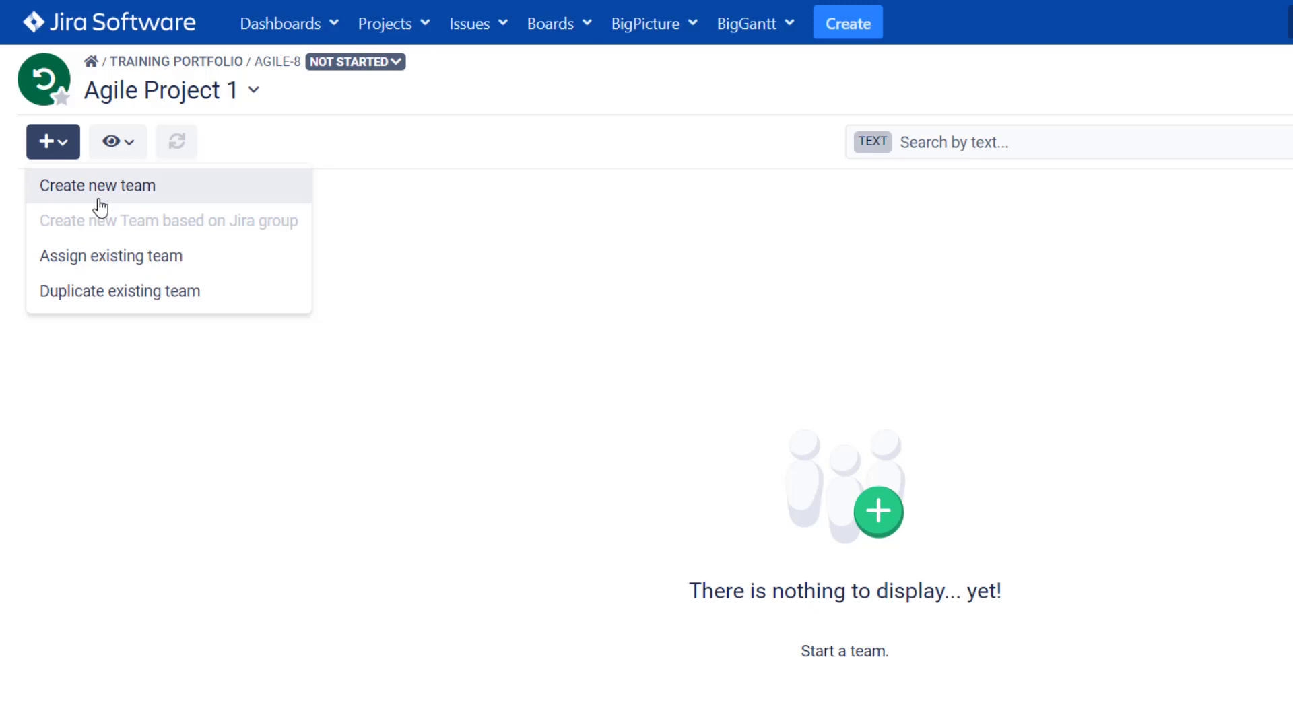
{"action": "left_click", "coordinate": [90, 267]}
{"action": "left_click", "coordinate": [802, 495]}
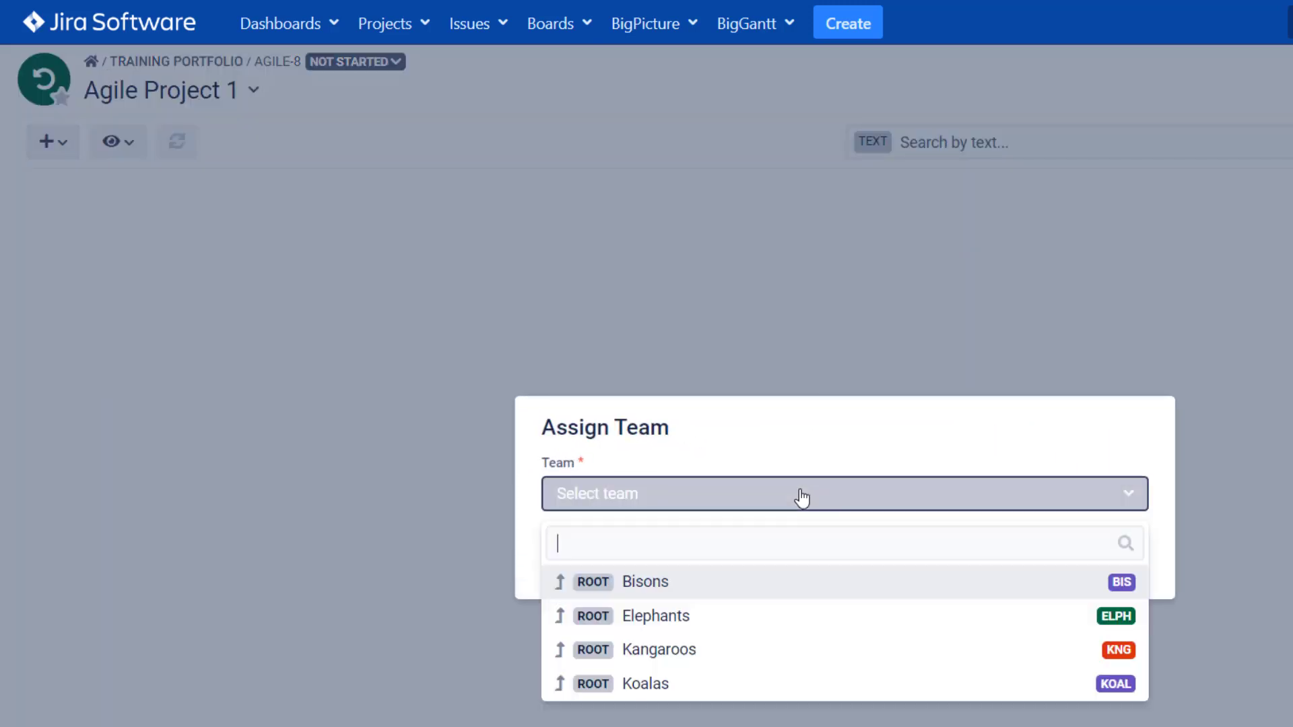
{"action": "left_click", "coordinate": [687, 590]}
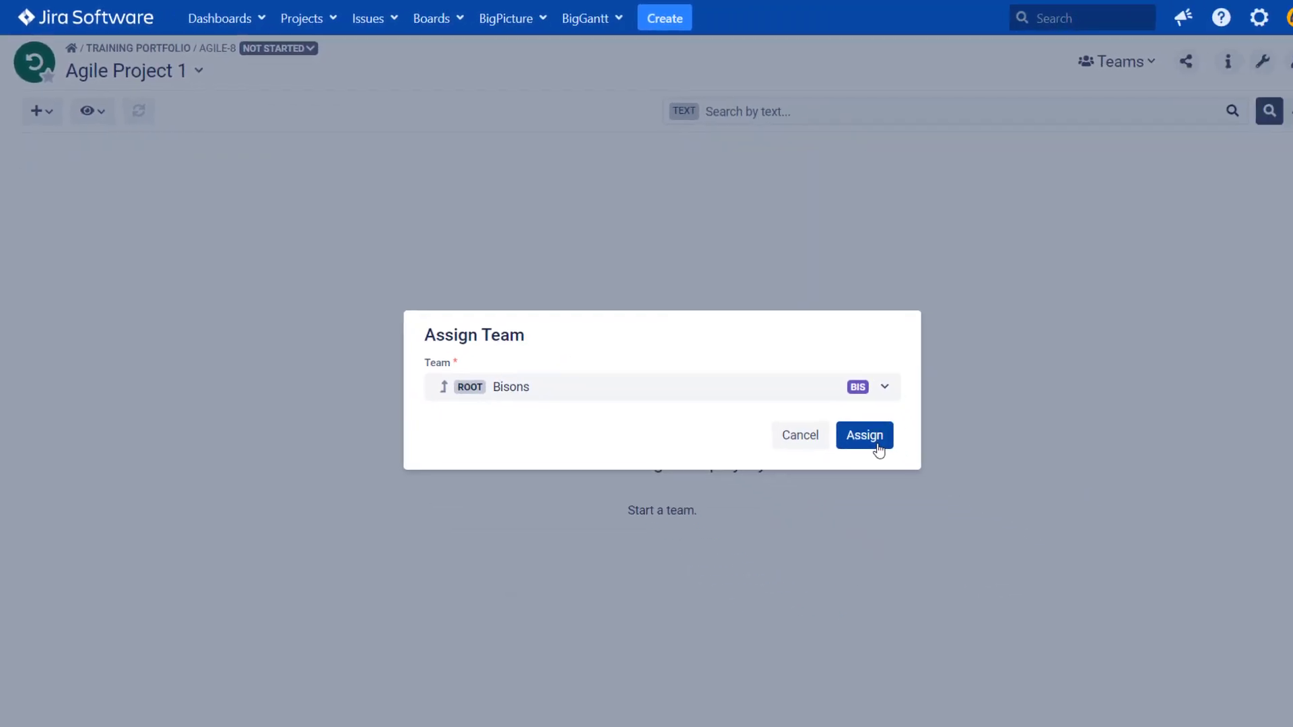
{"action": "left_click", "coordinate": [1098, 556]}
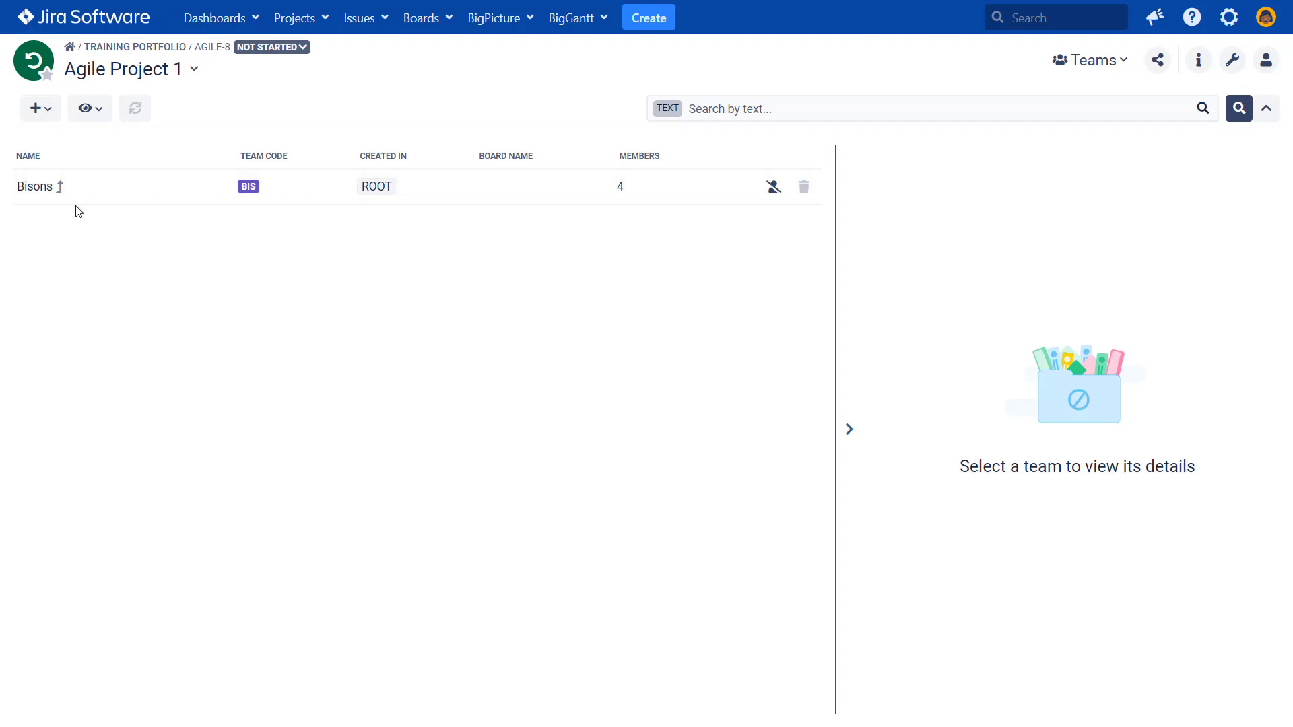
Examine the inherited Bisons team in Agile Project 1, including its details and members.
{"action": "mouse_move", "coordinate": [62, 194]}
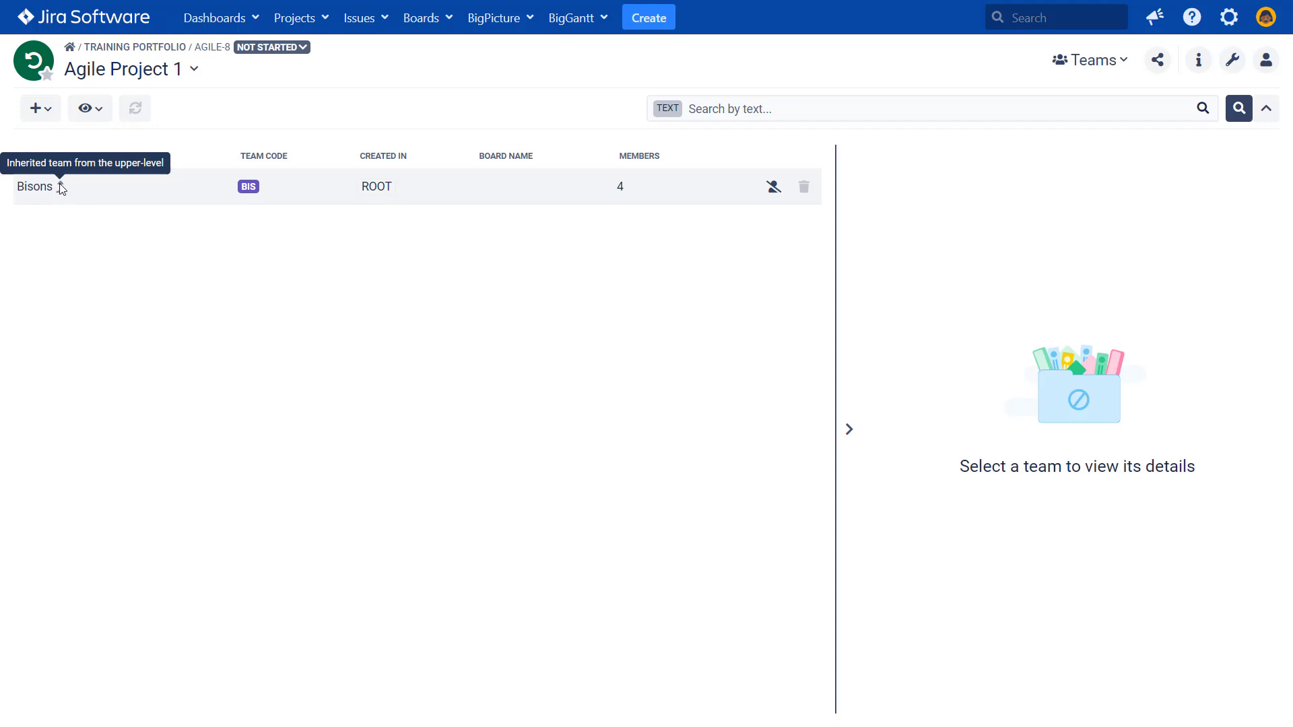
{"action": "left_click", "coordinate": [565, 196]}
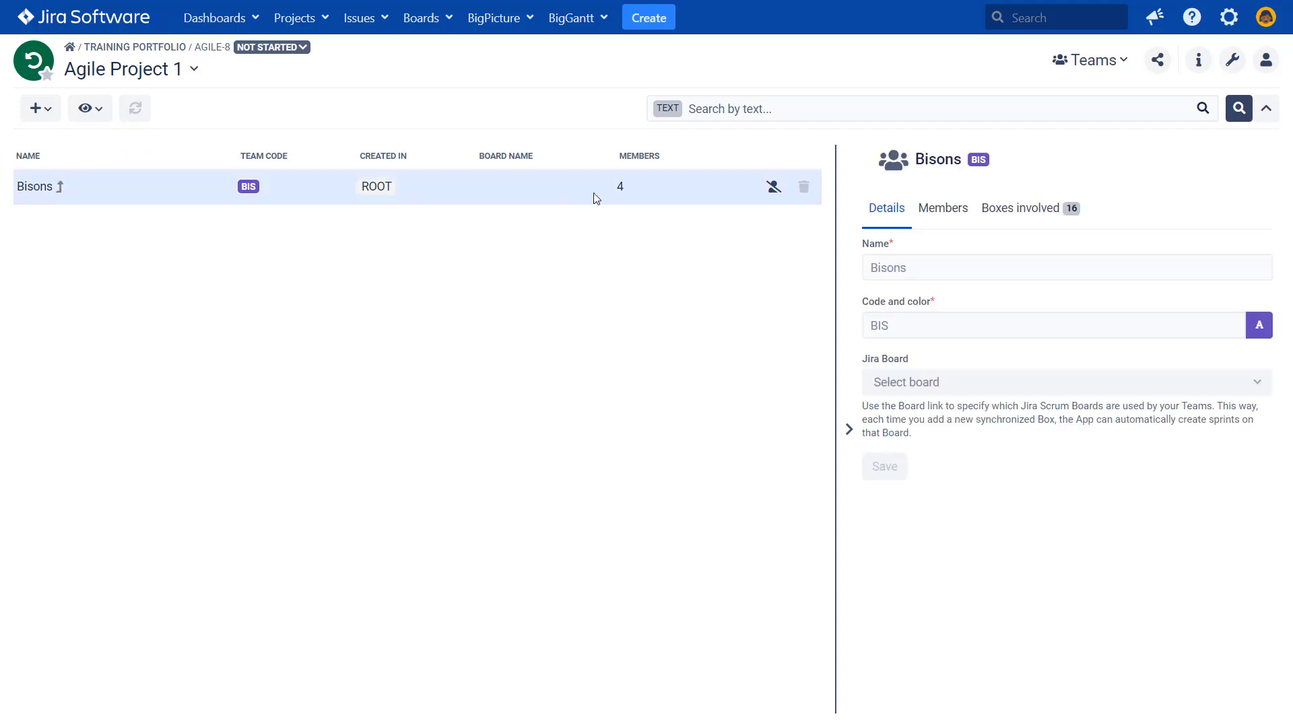
{"action": "left_click", "coordinate": [942, 209]}
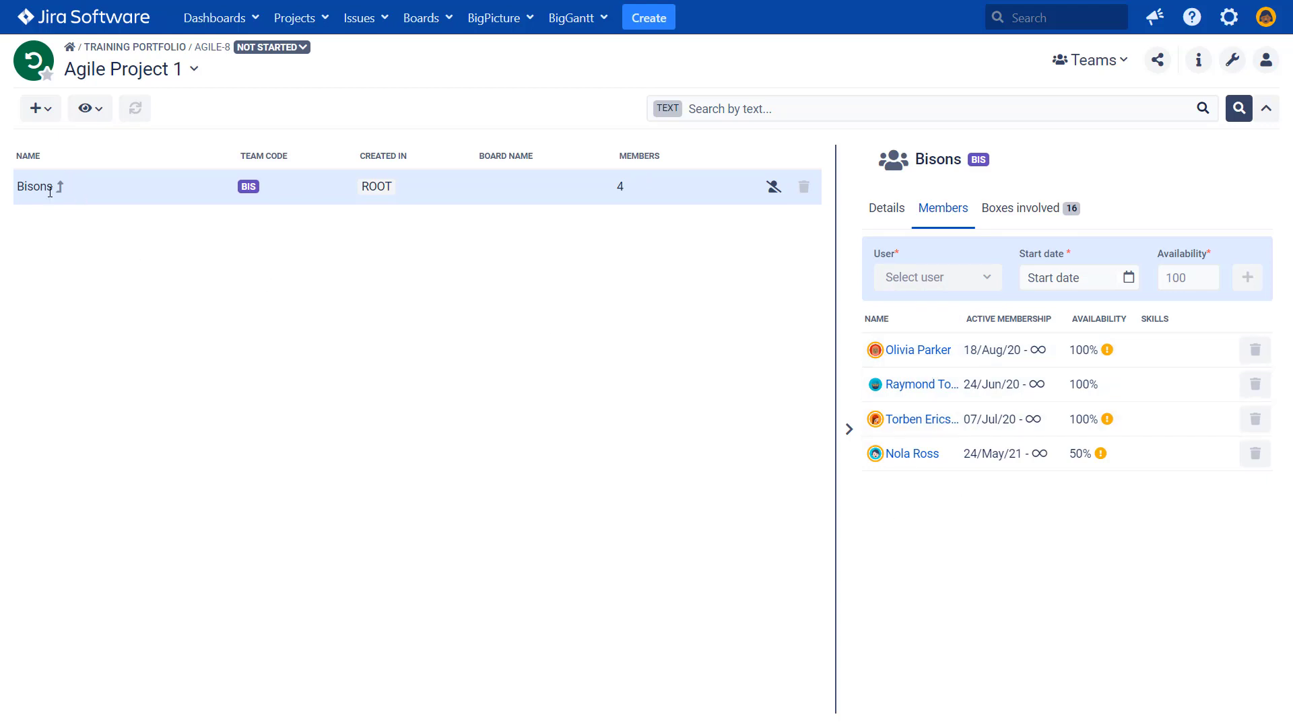
Assign the existing root-level team Koalas to Agile Project 1.
{"action": "left_click", "coordinate": [52, 114]}
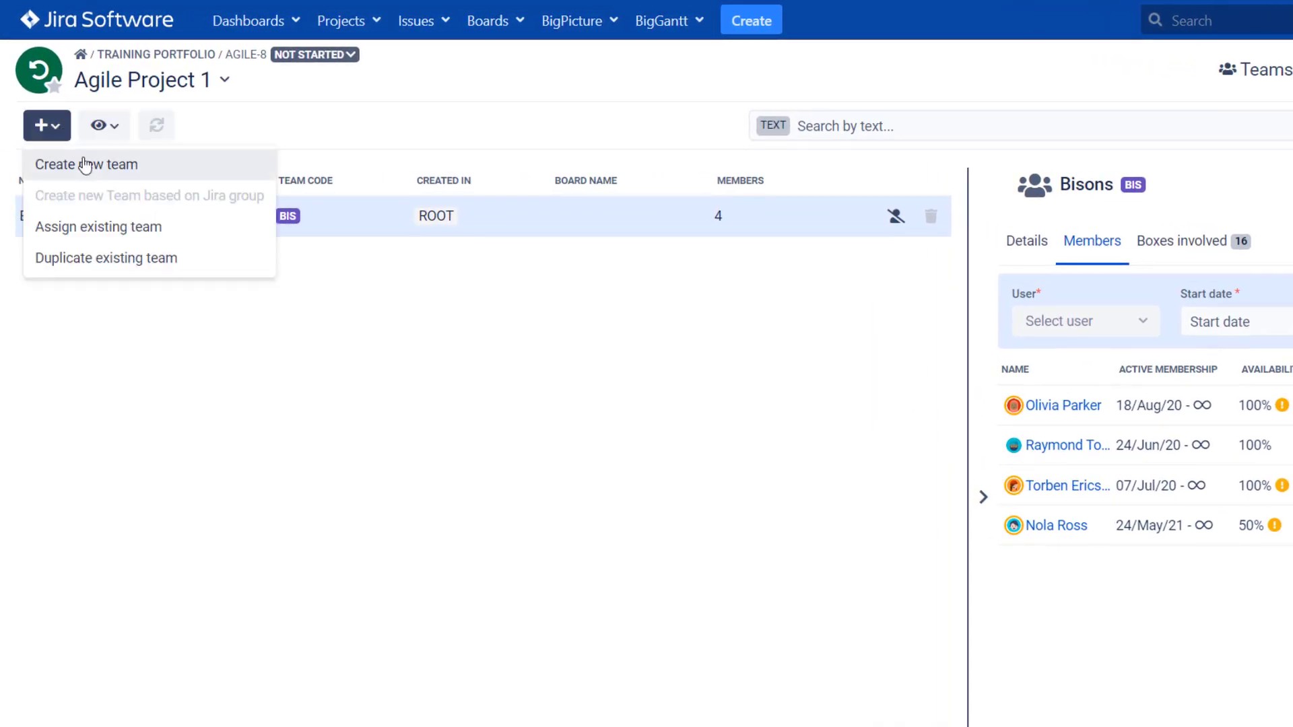
{"action": "left_click", "coordinate": [88, 227]}
{"action": "left_click", "coordinate": [87, 277]}
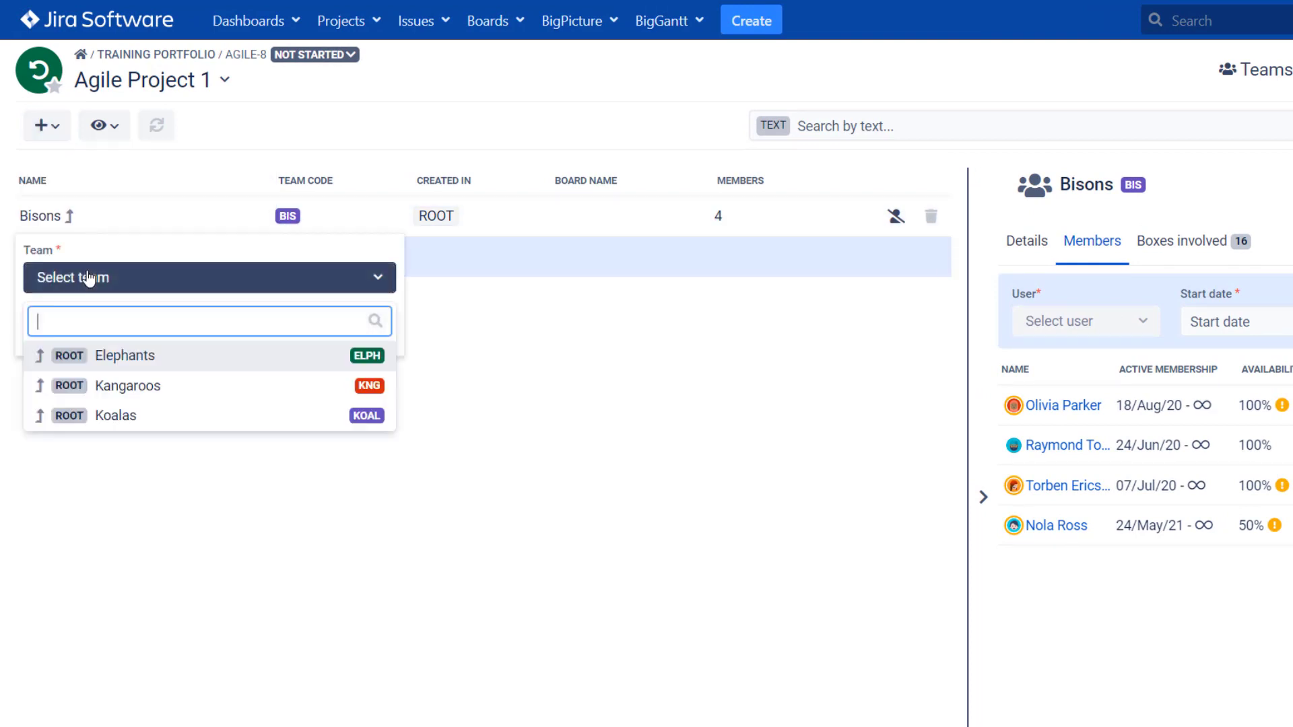
{"action": "left_click", "coordinate": [118, 414]}
{"action": "left_click", "coordinate": [70, 336]}
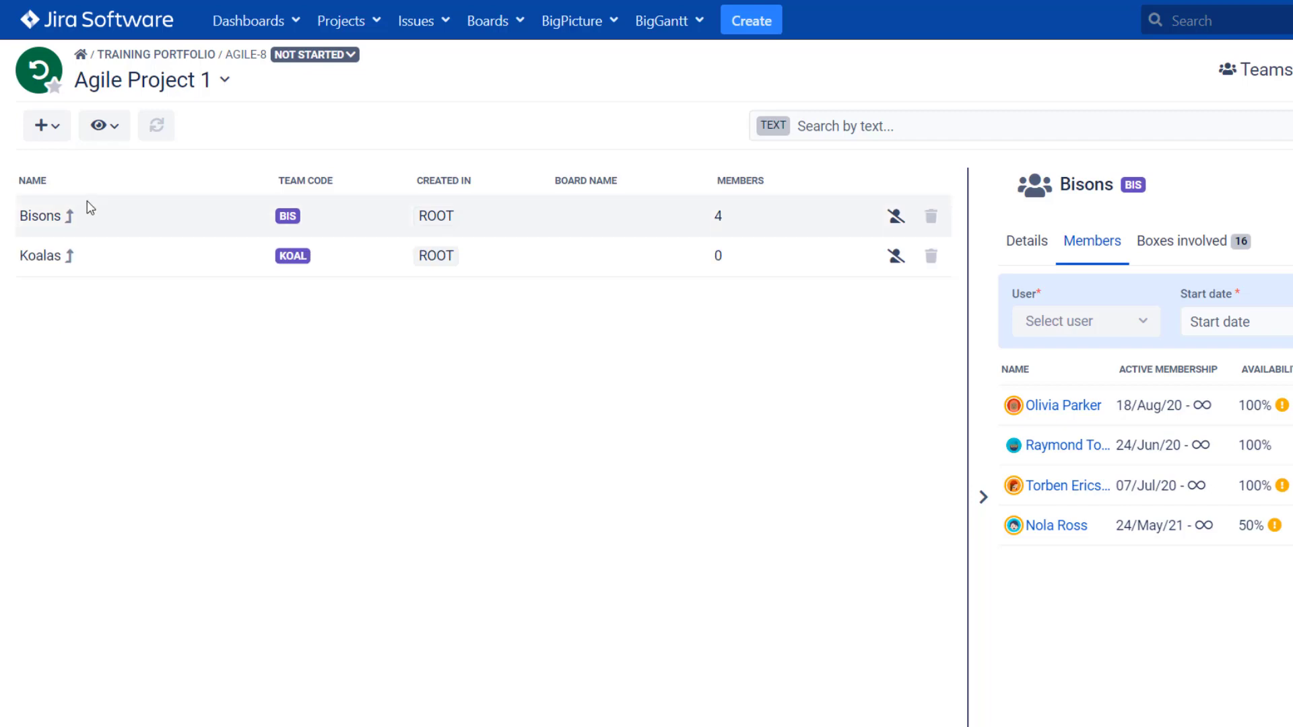
Assign the existing root-level team Elephants to Agile Project 1.
{"action": "left_click", "coordinate": [48, 132]}
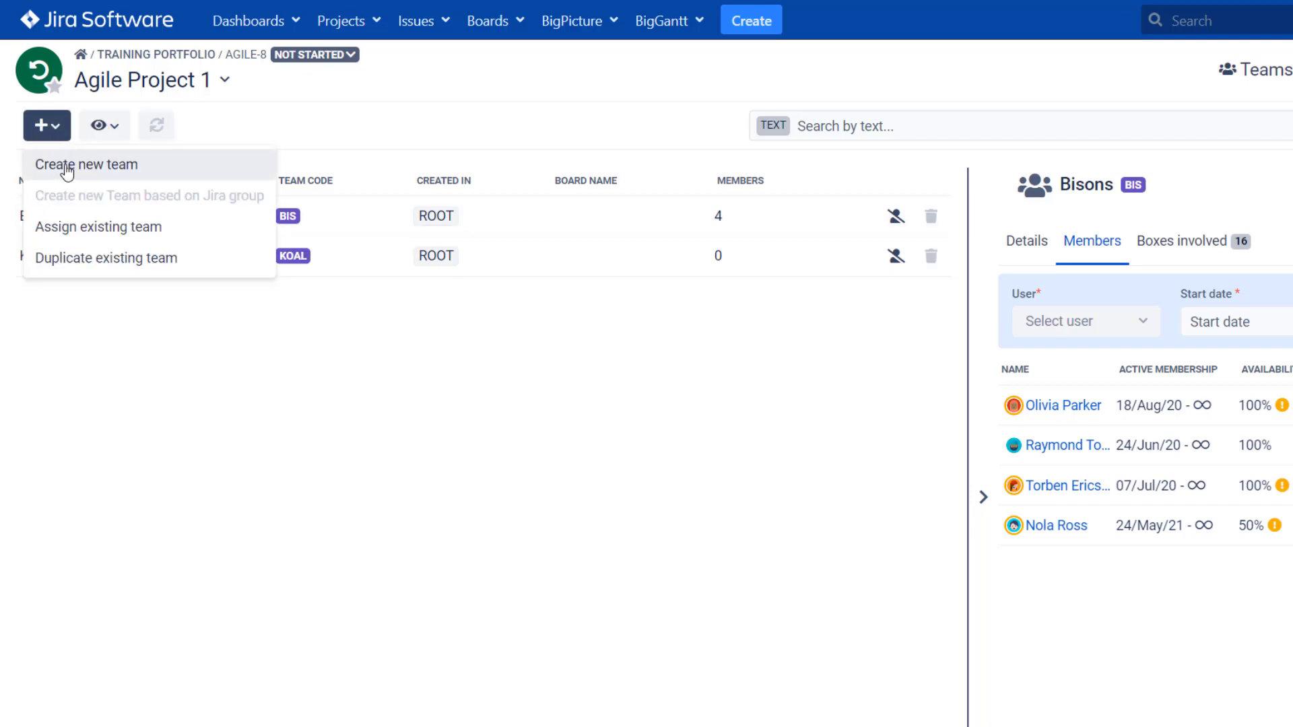
{"action": "left_click", "coordinate": [74, 240]}
{"action": "left_click", "coordinate": [175, 293]}
{"action": "left_click", "coordinate": [151, 364]}
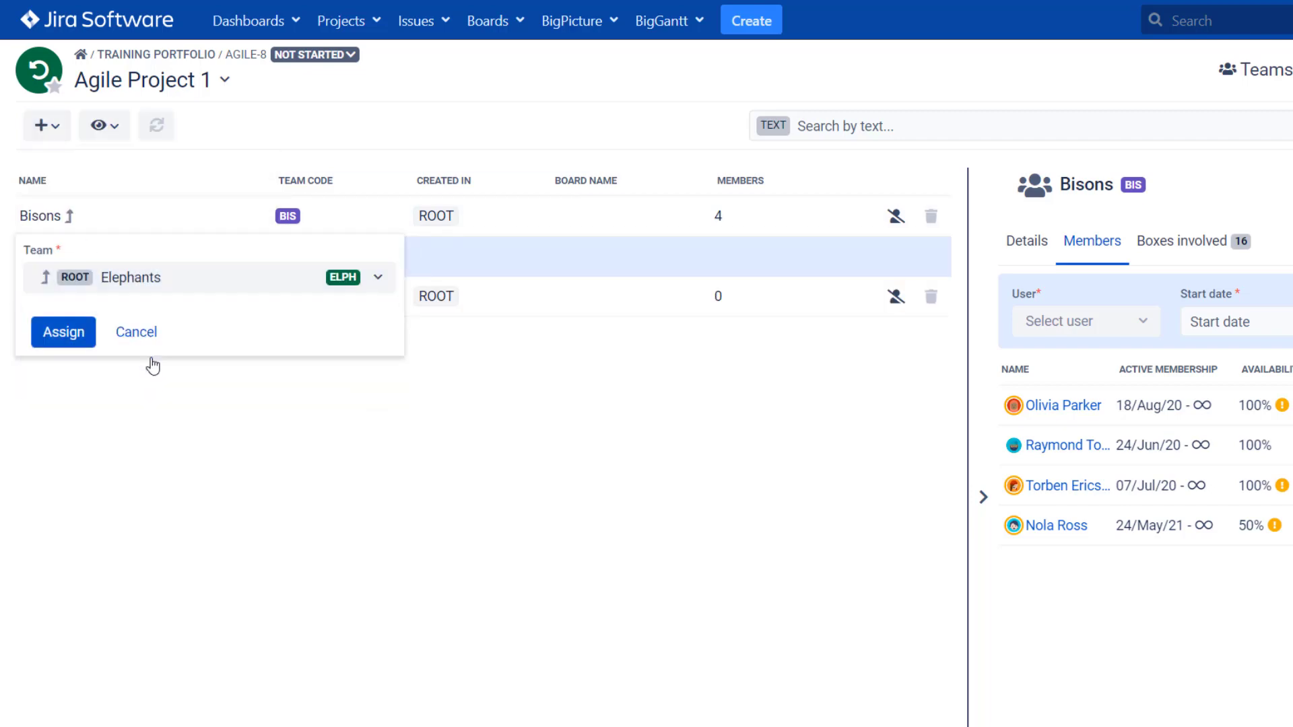
{"action": "left_click", "coordinate": [63, 332]}
Switch to Agile Project 2 and assign the existing root-level team Bisons to it.
{"action": "left_click", "coordinate": [219, 84]}
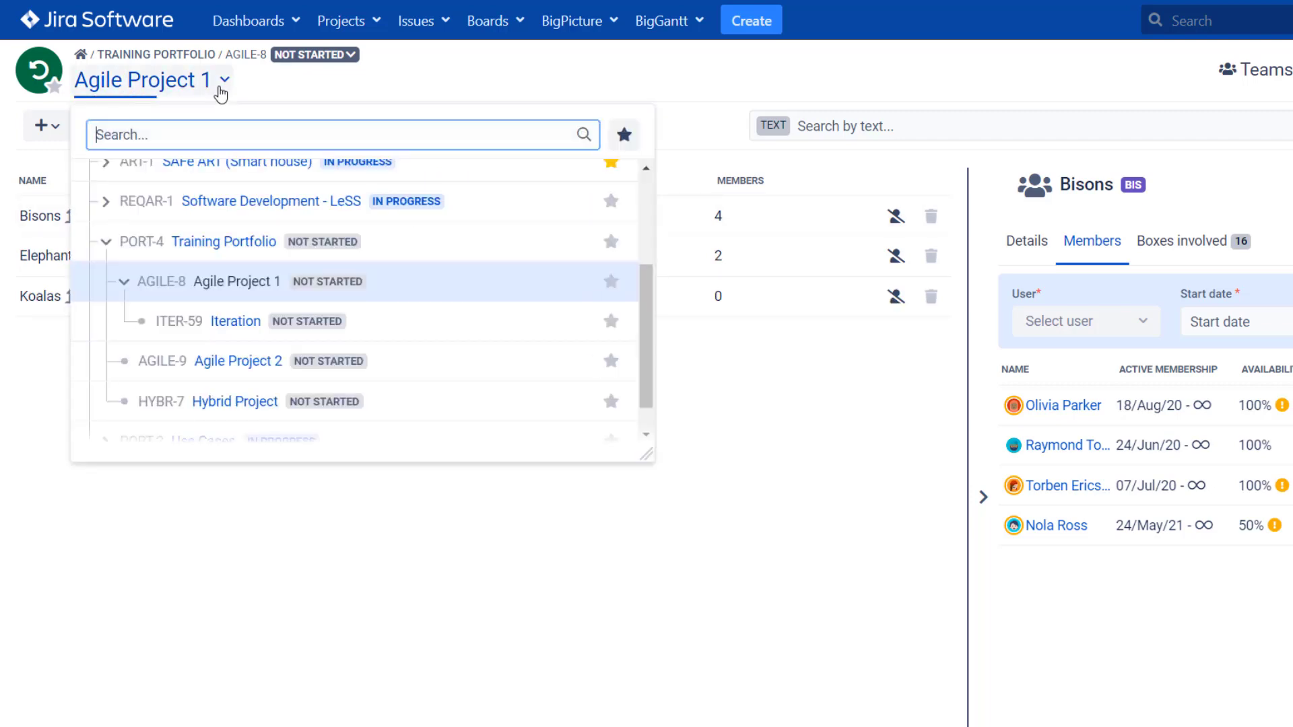
{"action": "left_click", "coordinate": [234, 360]}
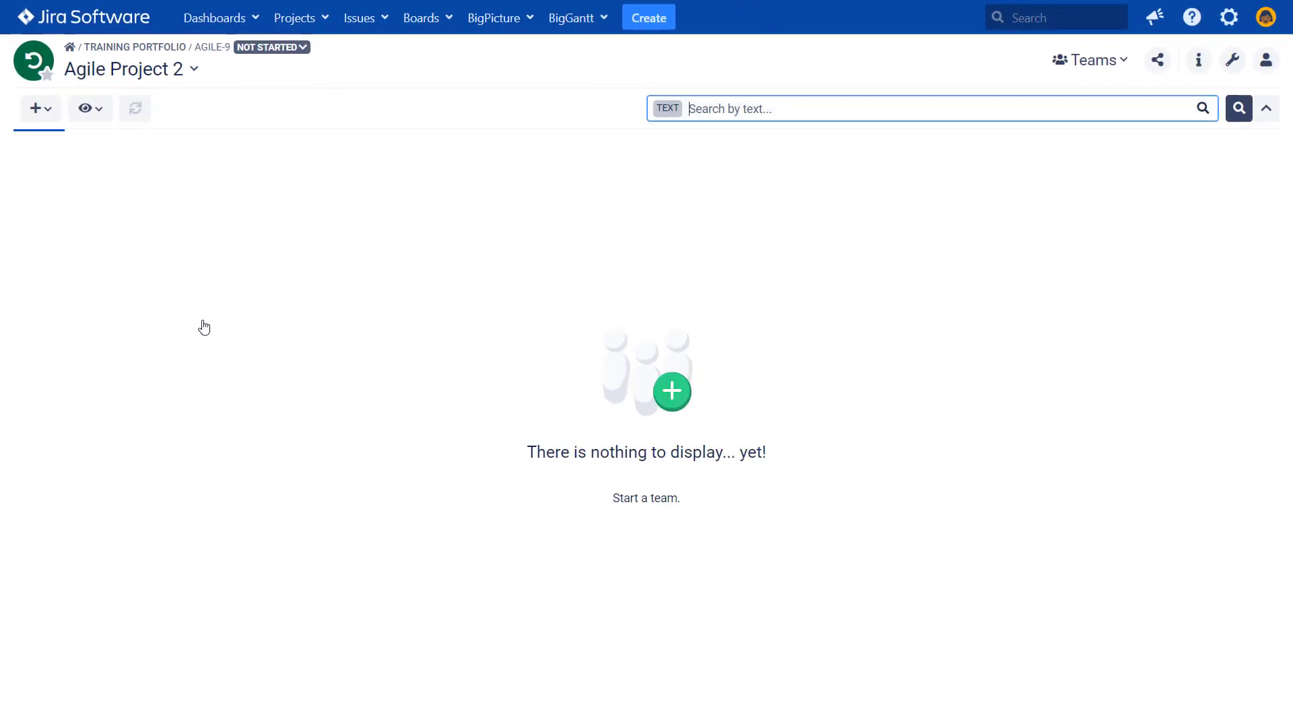
{"action": "left_click", "coordinate": [40, 109]}
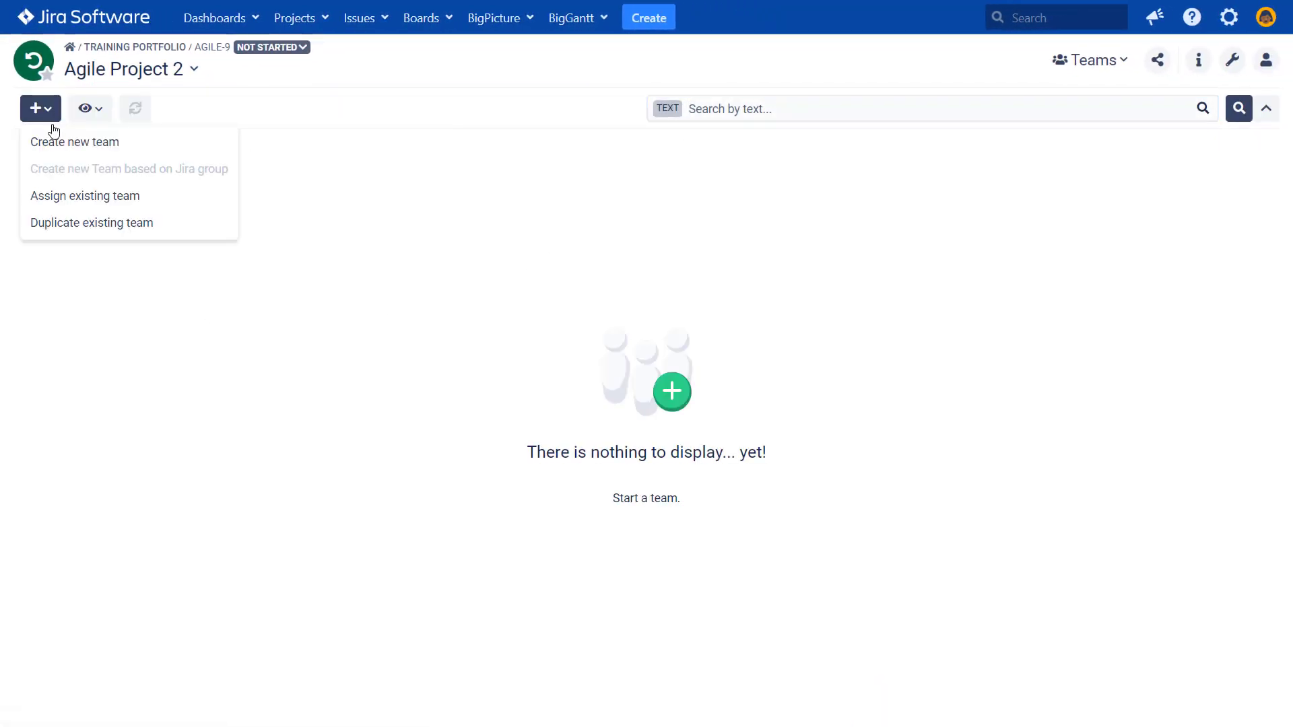
{"action": "left_click", "coordinate": [49, 193]}
{"action": "left_click", "coordinate": [528, 376]}
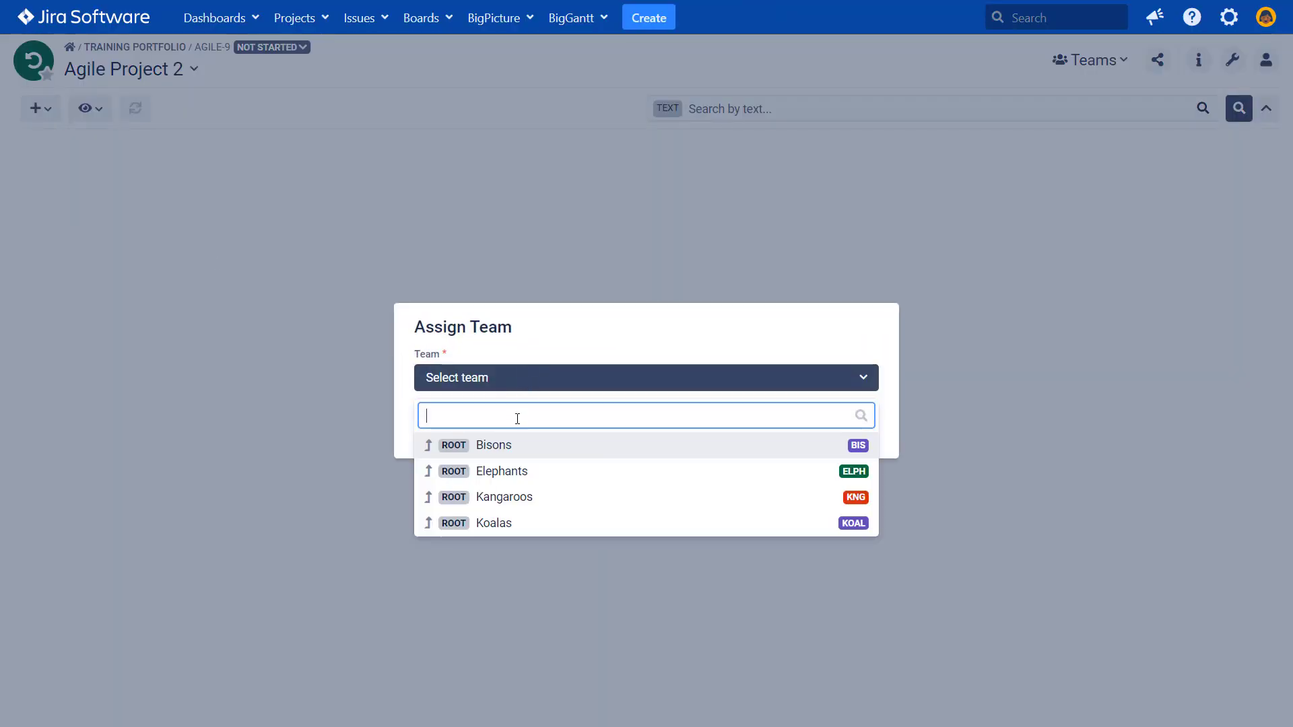
{"action": "left_click", "coordinate": [514, 444]}
{"action": "left_click", "coordinate": [515, 389]}
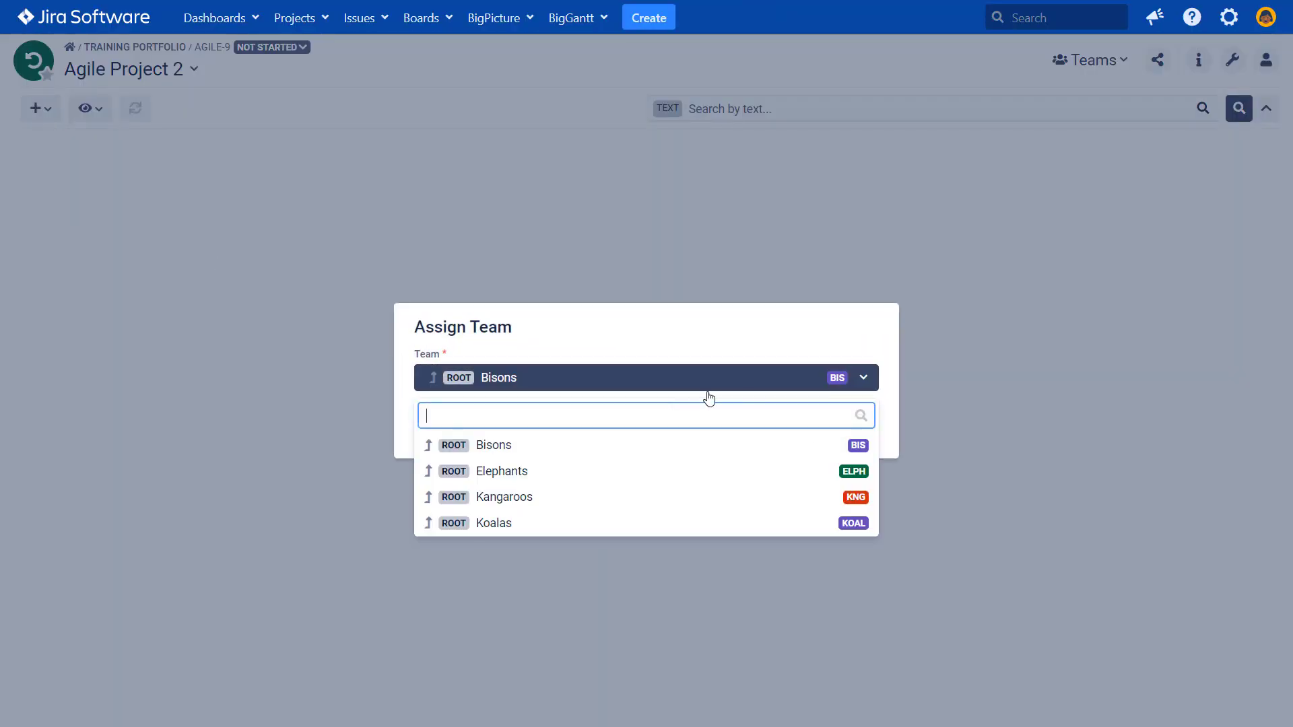
{"action": "left_click", "coordinate": [655, 448]}
{"action": "left_click", "coordinate": [827, 427]}
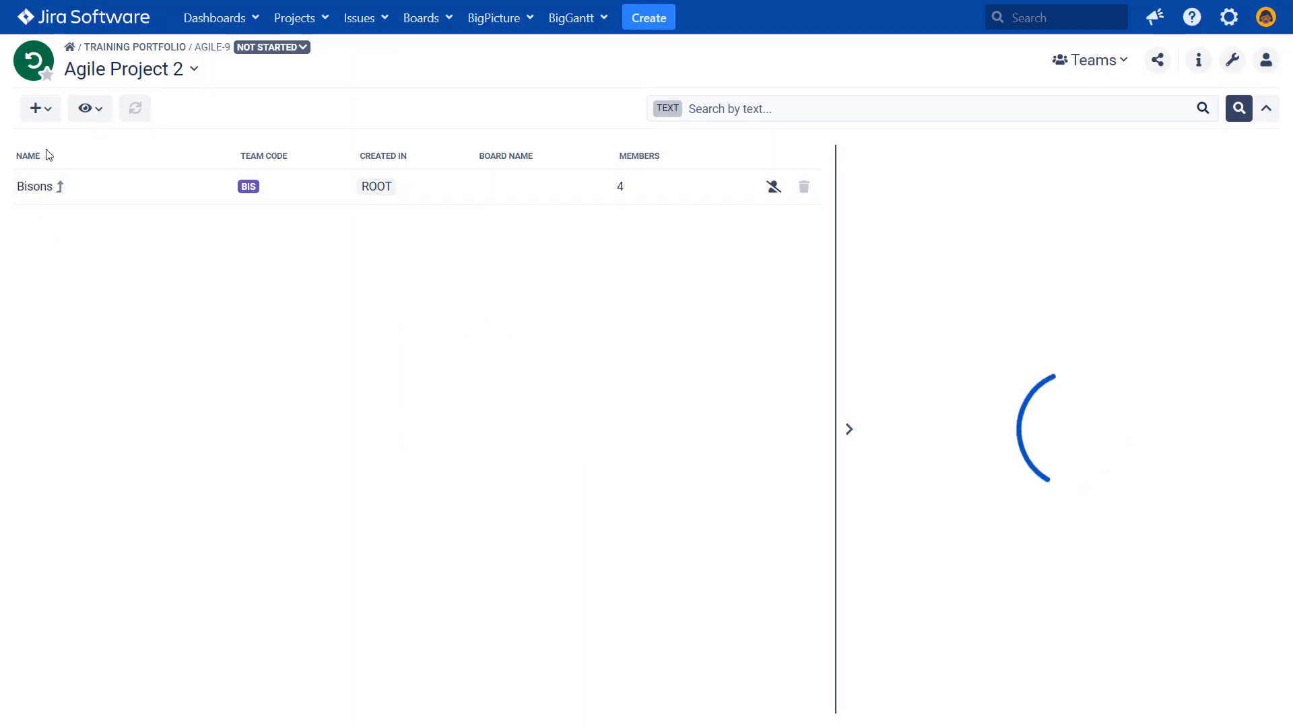
Assign the existing root-level team Elephants to Agile Project 2.
{"action": "left_click", "coordinate": [39, 108]}
{"action": "left_click", "coordinate": [89, 200]}
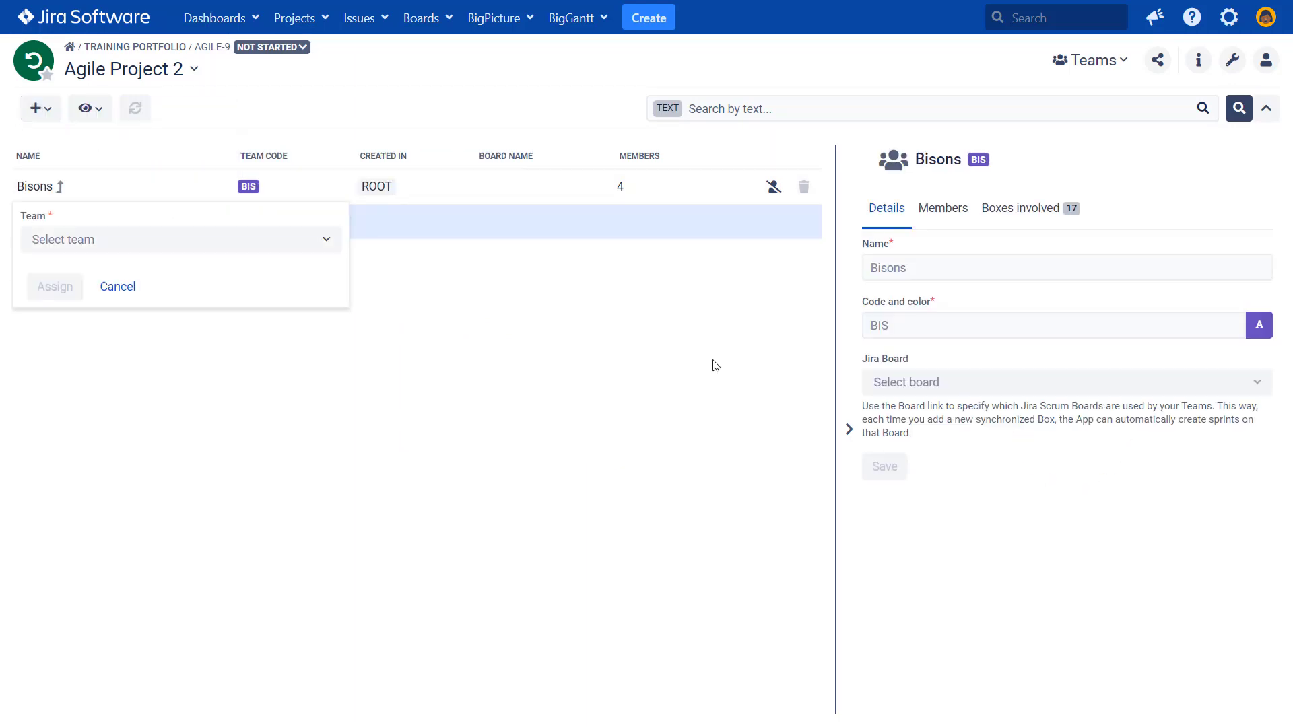
{"action": "left_click", "coordinate": [178, 244]}
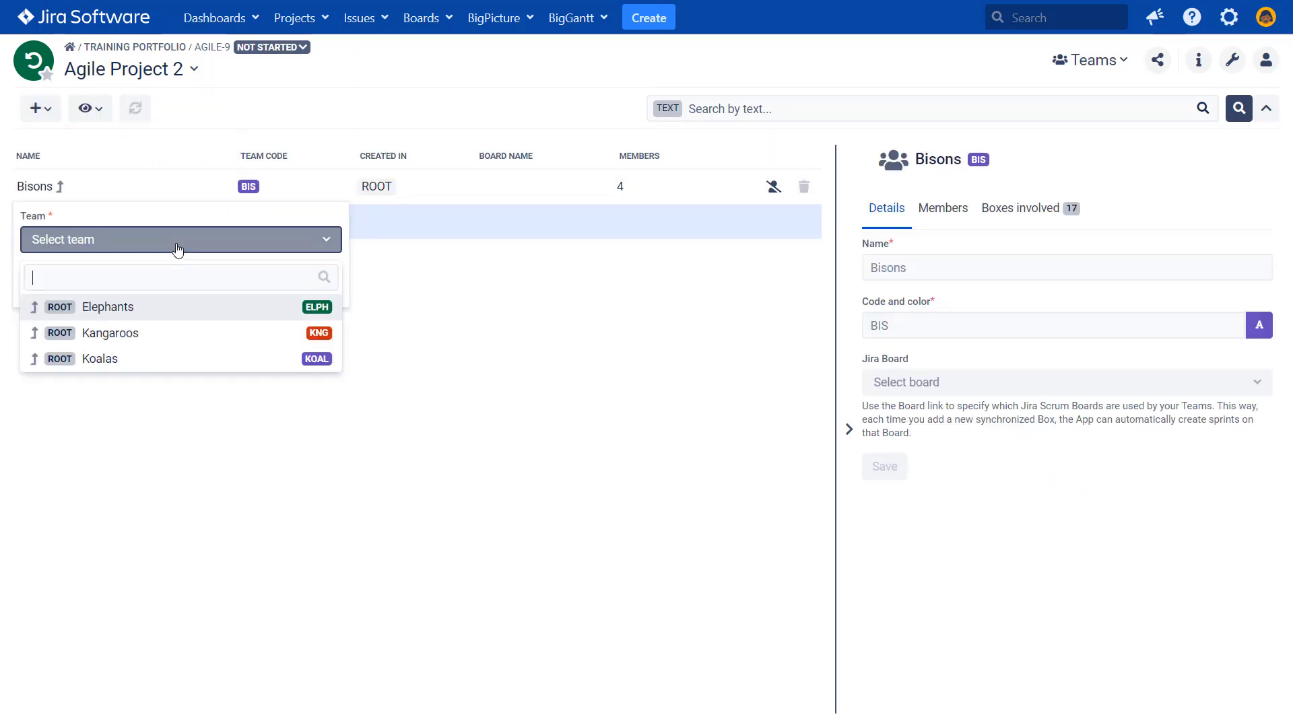
{"action": "left_click", "coordinate": [161, 308]}
{"action": "left_click", "coordinate": [54, 288]}
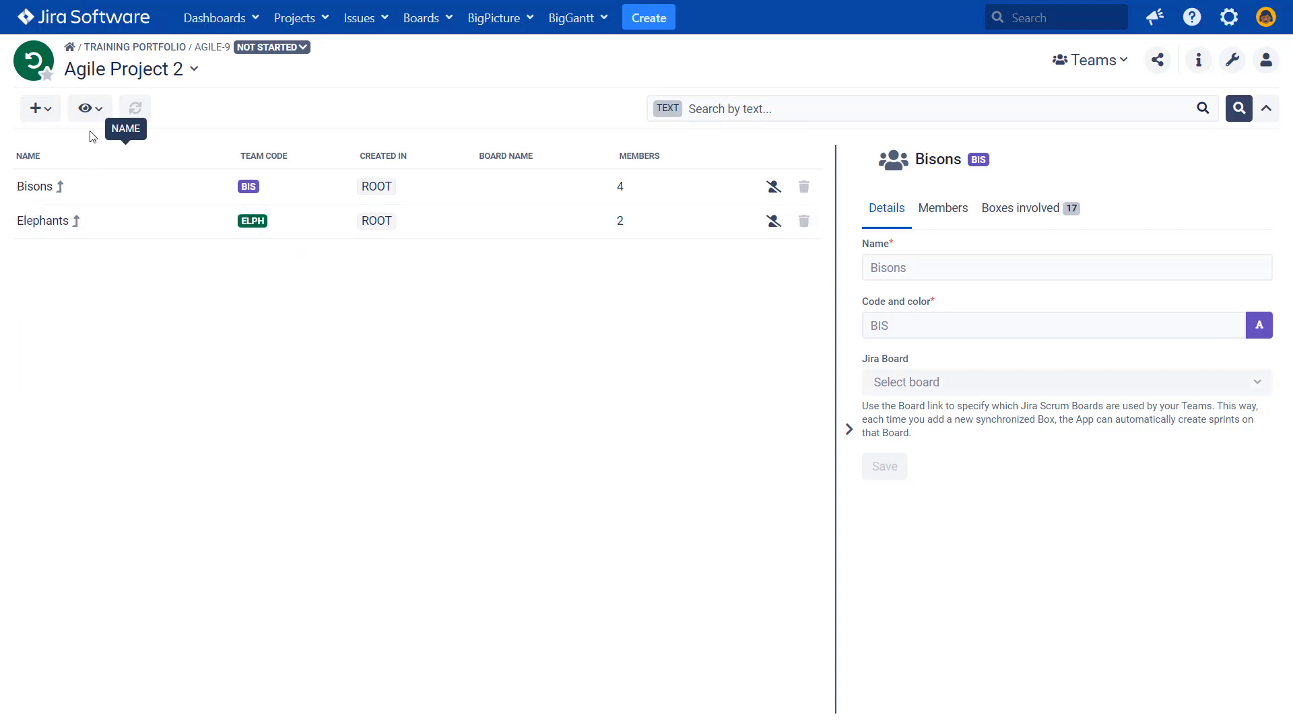
Assign the existing root-level team Koalas to Agile Project 2.
{"action": "left_click", "coordinate": [53, 115]}
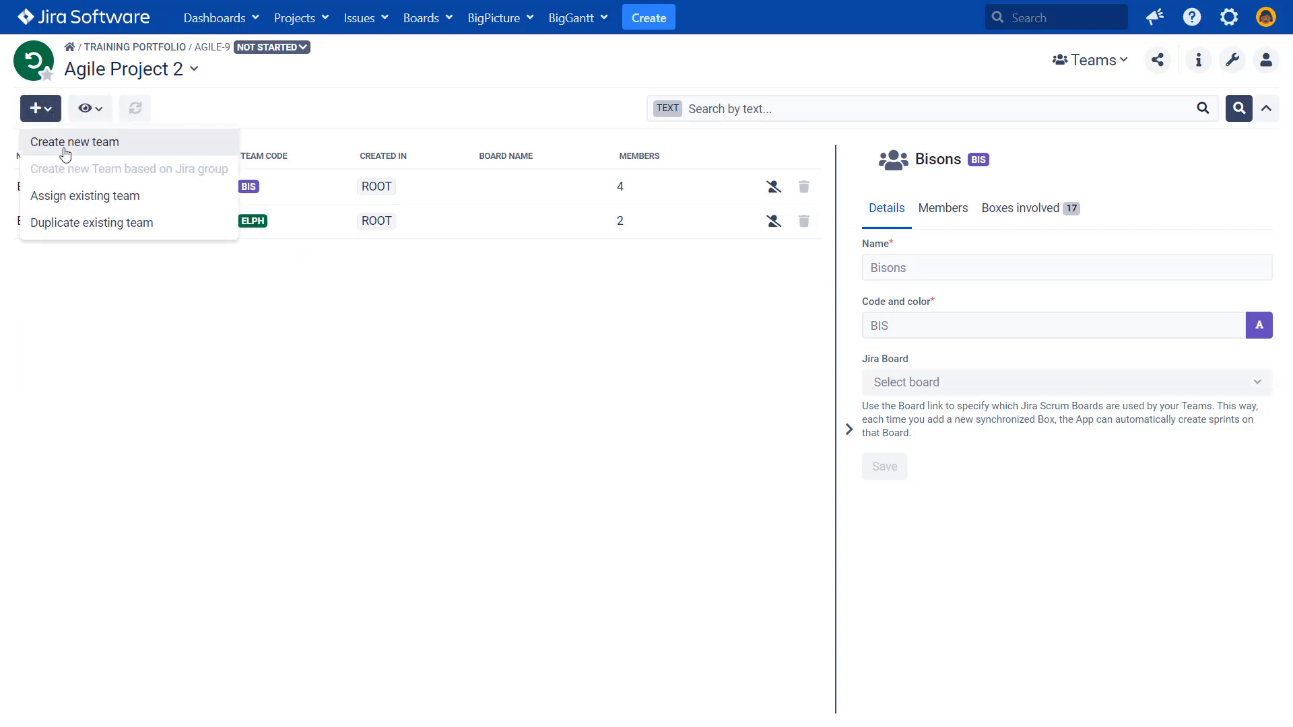
{"action": "left_click", "coordinate": [78, 197]}
{"action": "left_click", "coordinate": [78, 243]}
{"action": "left_click", "coordinate": [74, 333]}
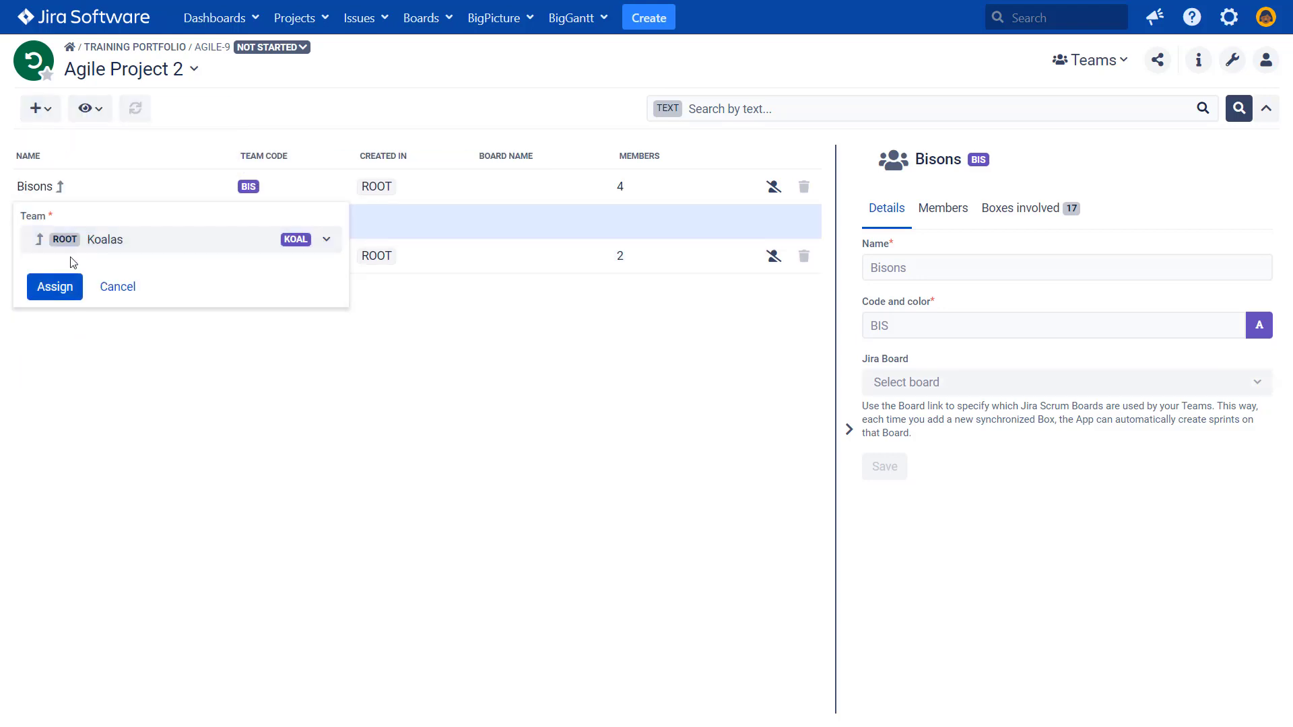
{"action": "left_click", "coordinate": [57, 284]}
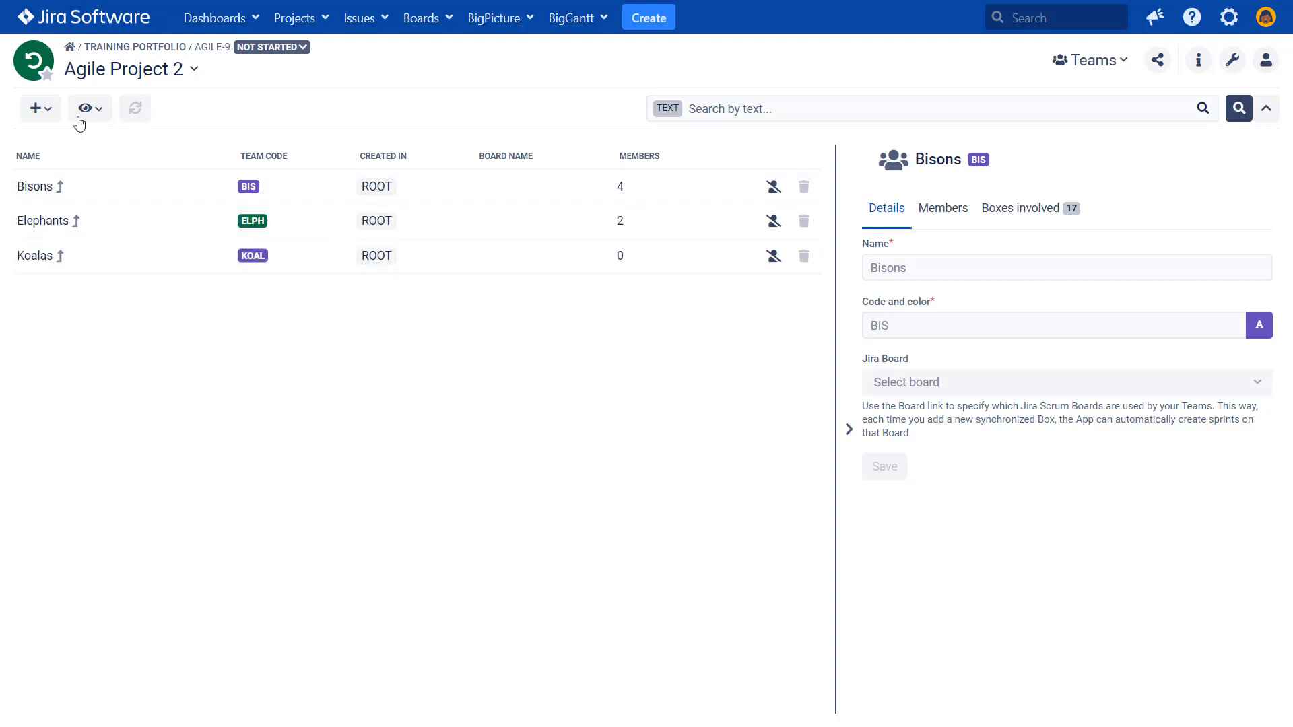
Try to duplicate the root-level team Kangaroos into Agile Project 2.
{"action": "left_click", "coordinate": [54, 113]}
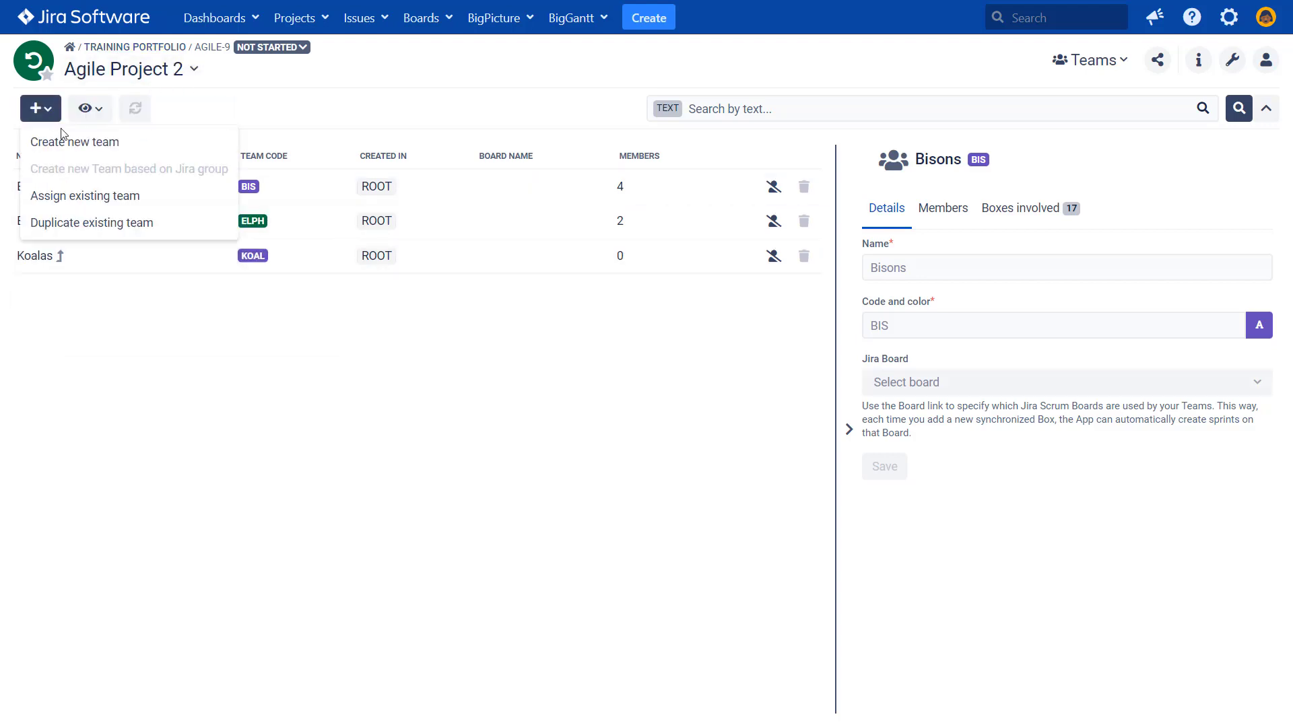
{"action": "left_click", "coordinate": [75, 202]}
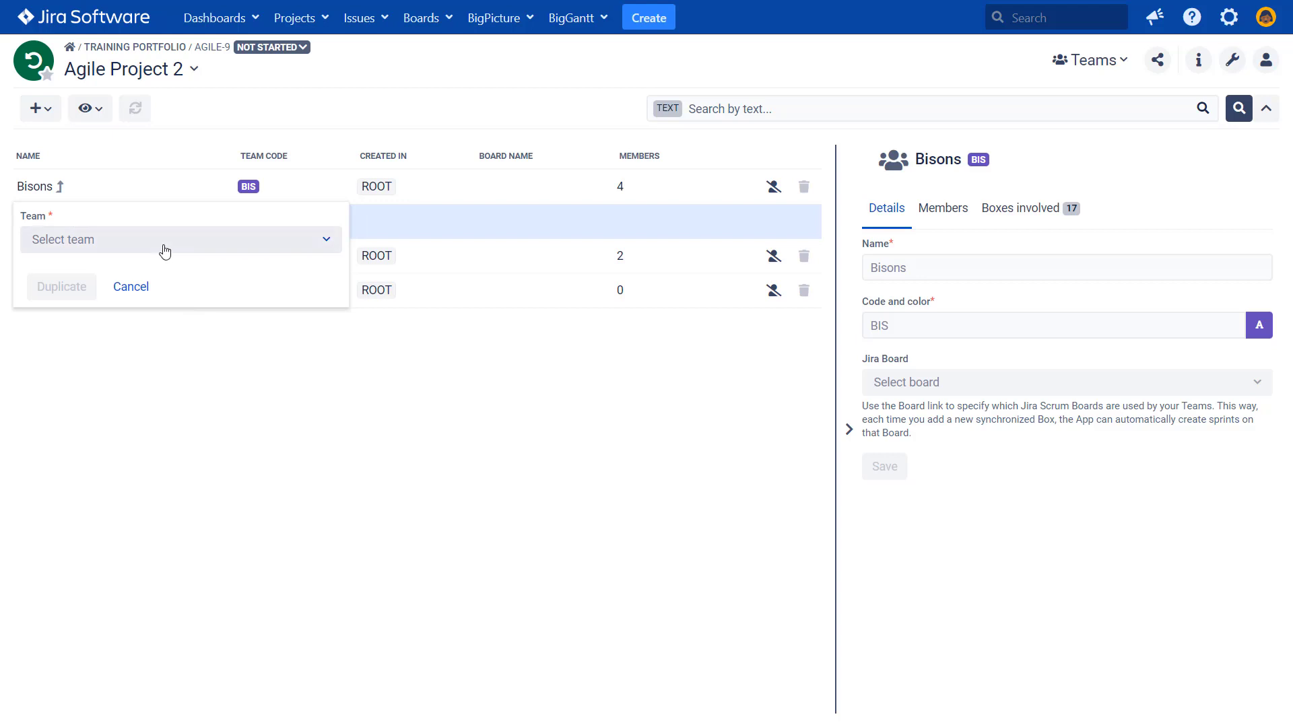
{"action": "left_click", "coordinate": [164, 245]}
{"action": "left_click", "coordinate": [157, 308]}
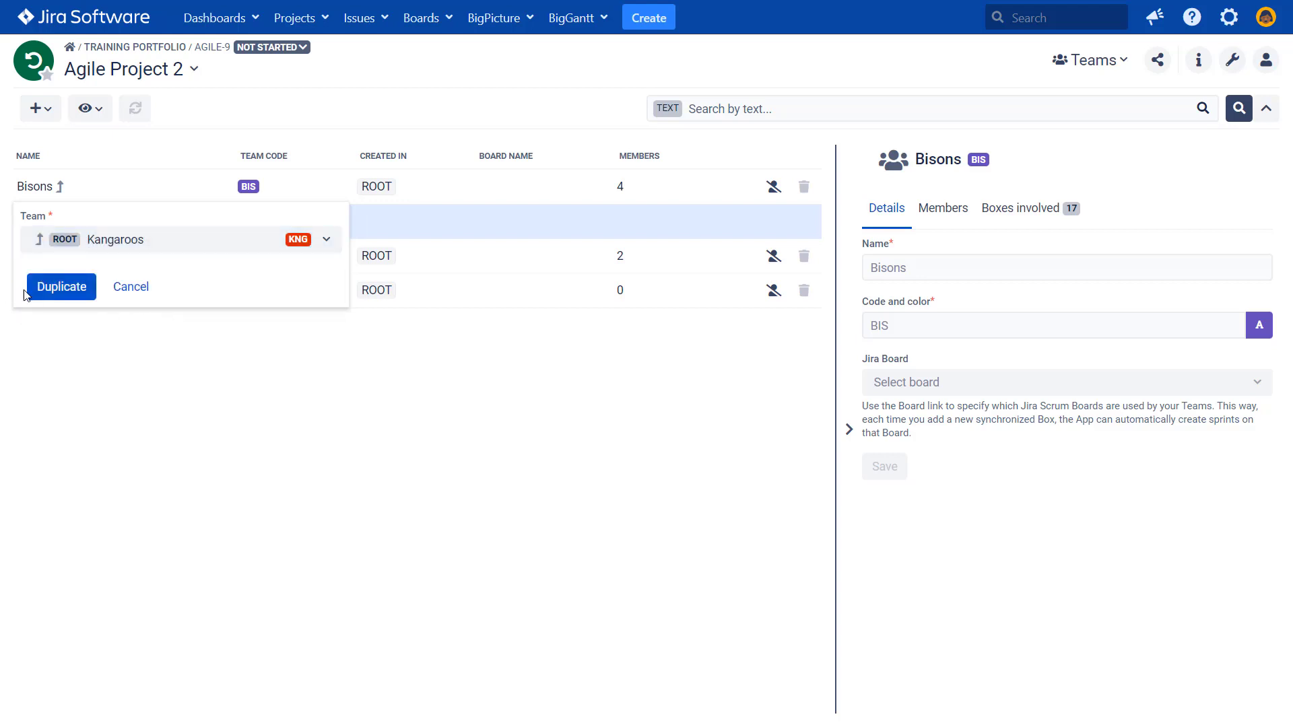
{"action": "left_click", "coordinate": [58, 284]}
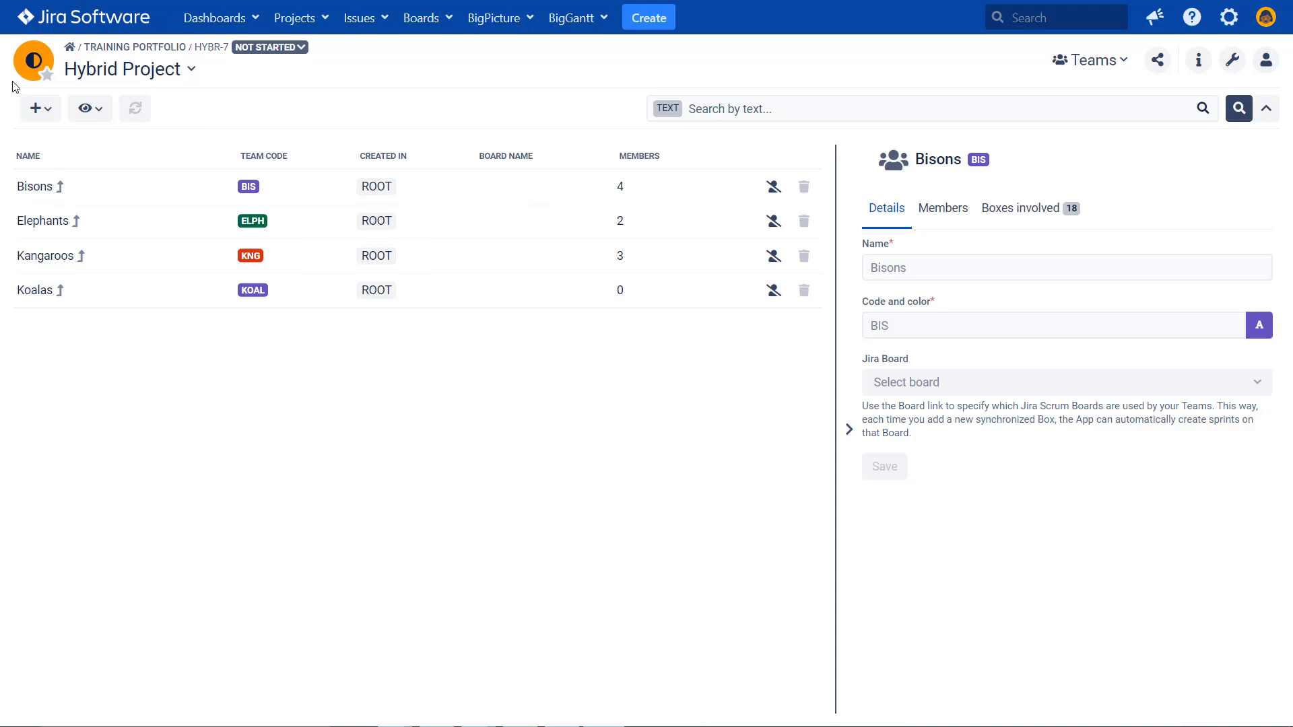
Review the team lists of Agile Project 2 and Agile Project 1, and open the Board module of Agile Project 1.
{"action": "left_click", "coordinate": [93, 74]}
{"action": "left_click", "coordinate": [179, 281]}
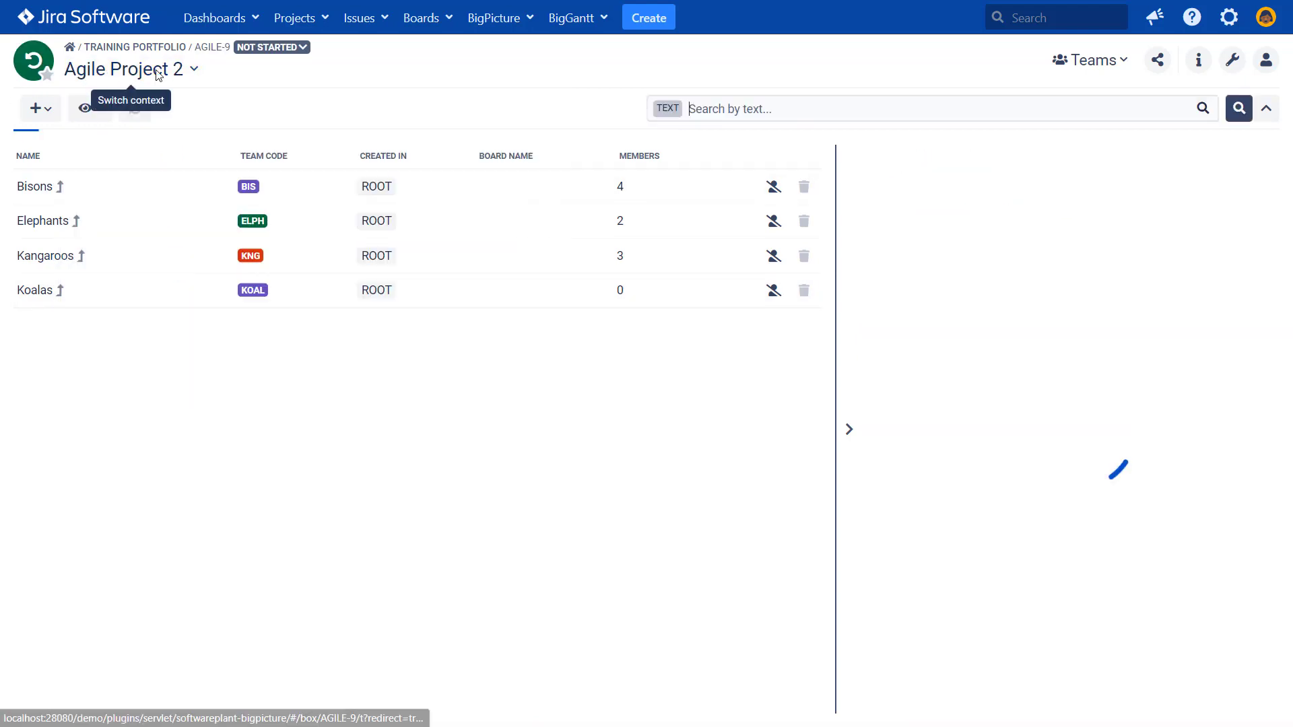
{"action": "left_click", "coordinate": [159, 74]}
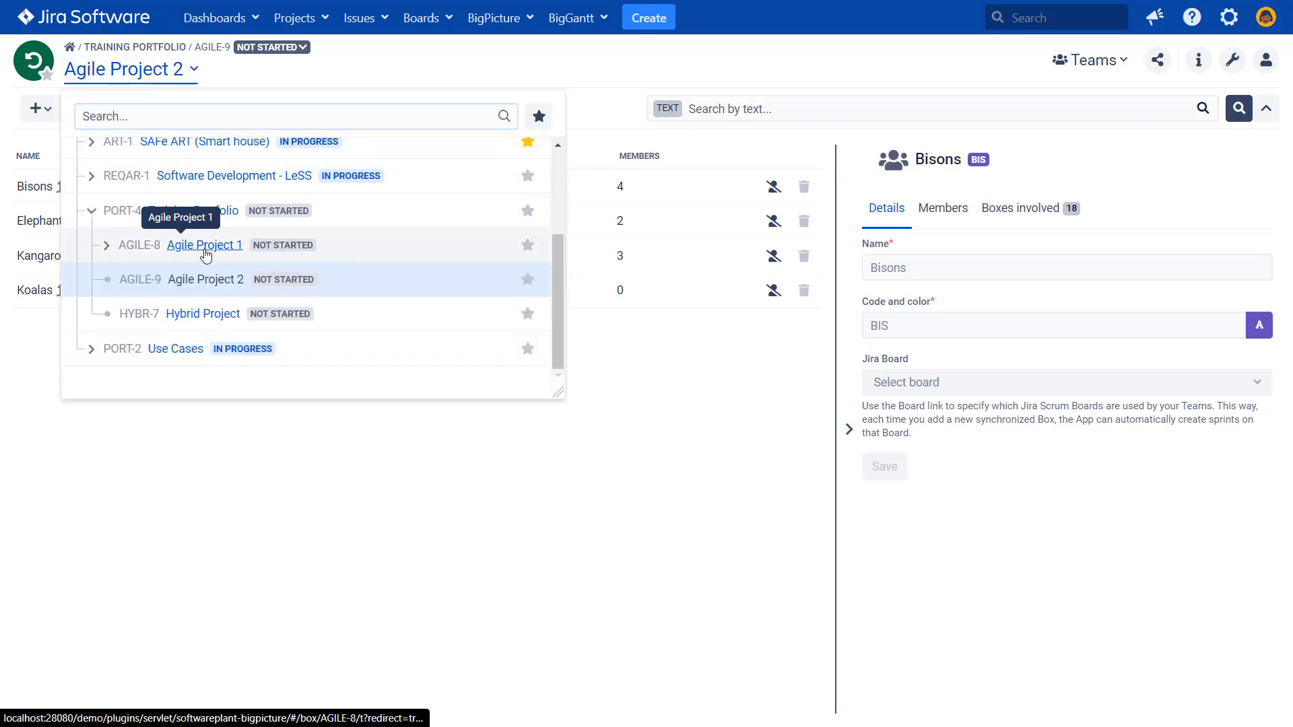
{"action": "left_click", "coordinate": [204, 246]}
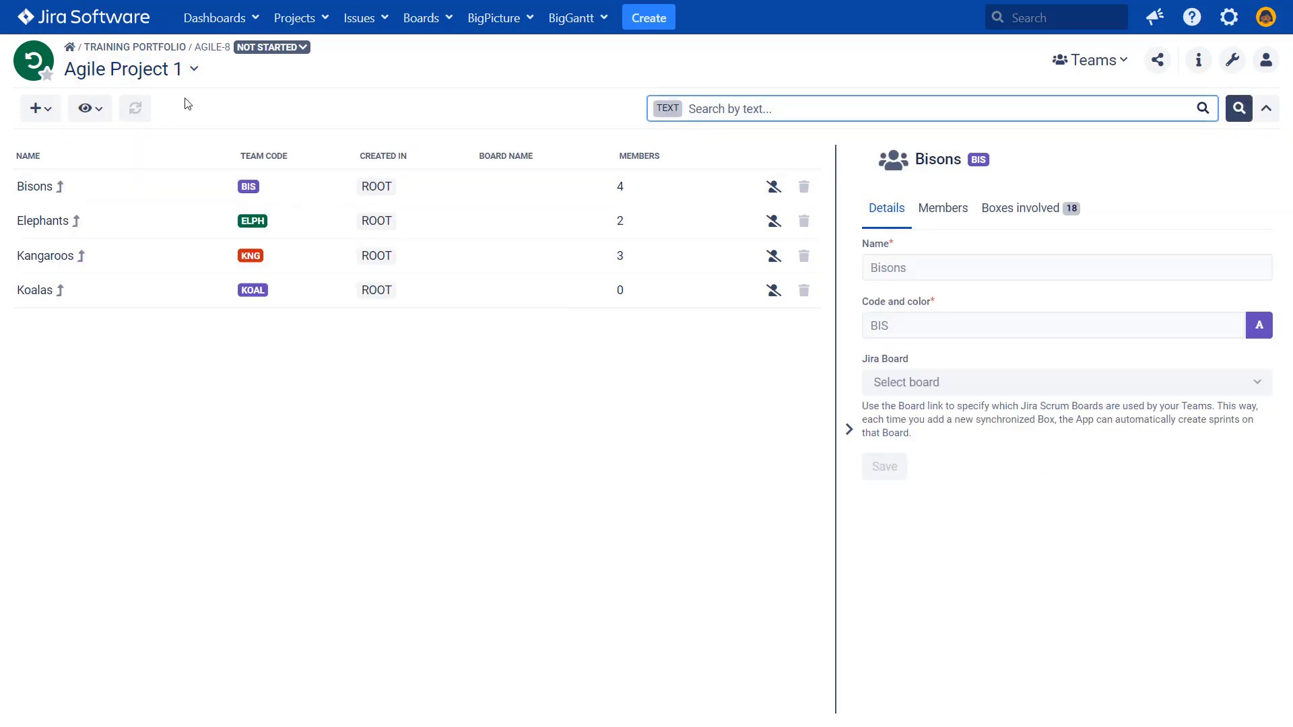
{"action": "left_click", "coordinate": [1104, 62]}
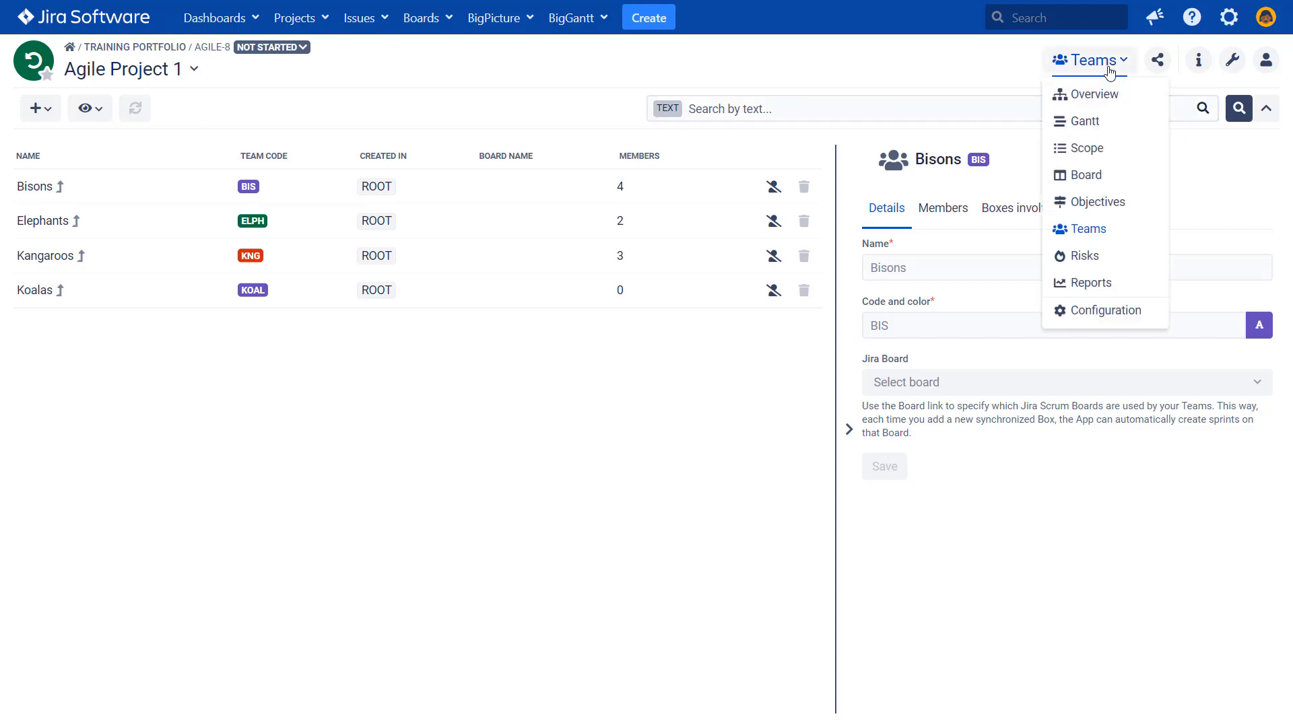
{"action": "left_click", "coordinate": [1087, 176]}
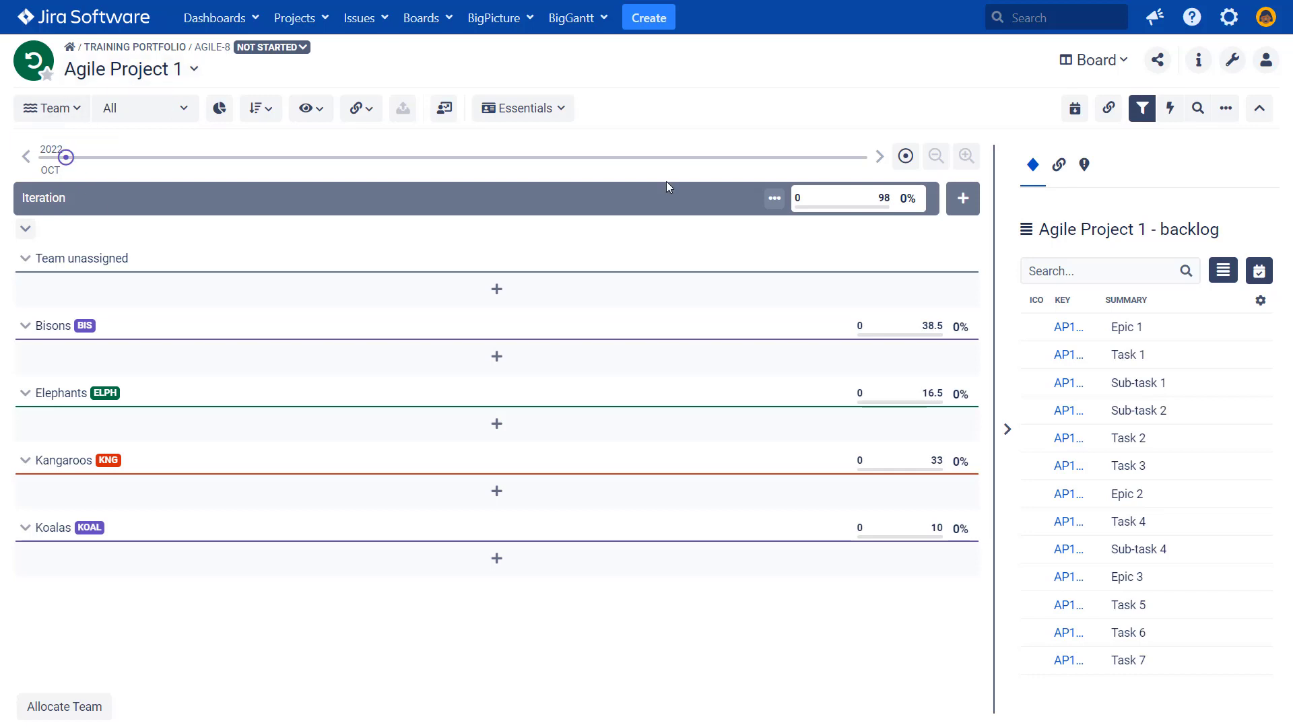
Open the configuration of Agile Project 1 and examine its task scope definition, including the sync rules for timeboxes.
{"action": "left_click", "coordinate": [1126, 66]}
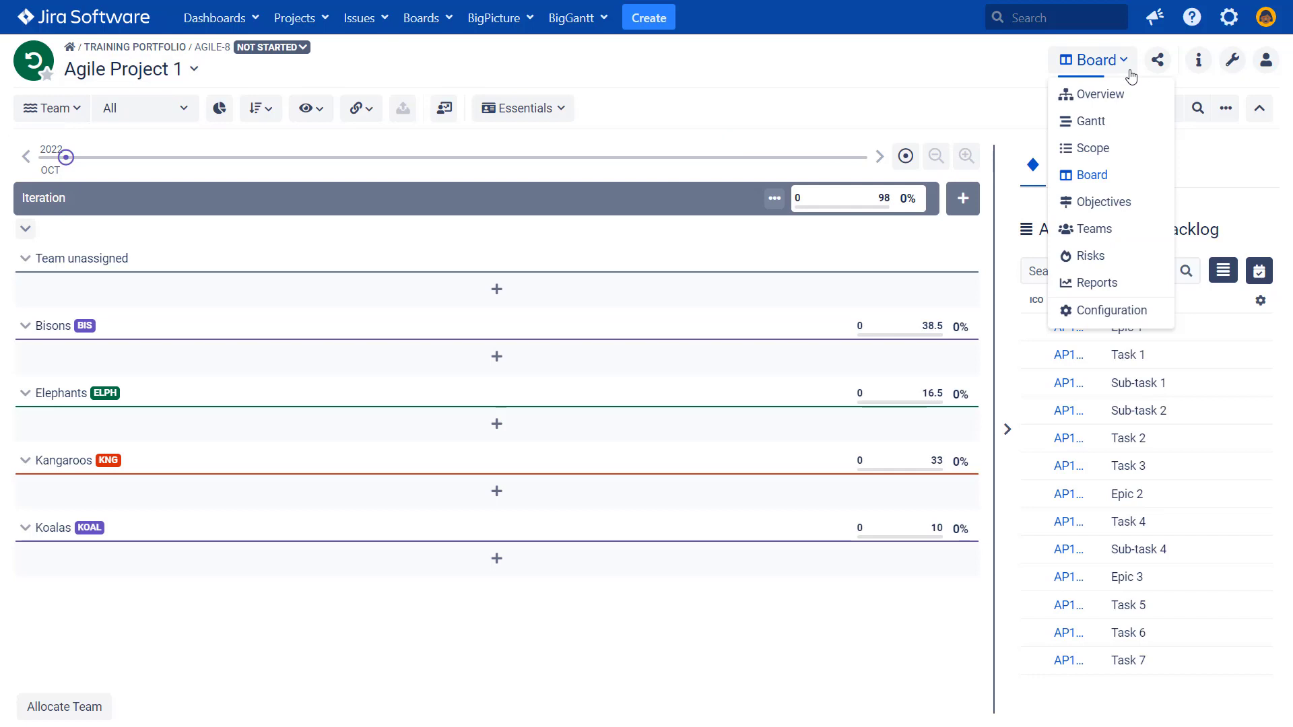
{"action": "left_click", "coordinate": [1118, 319]}
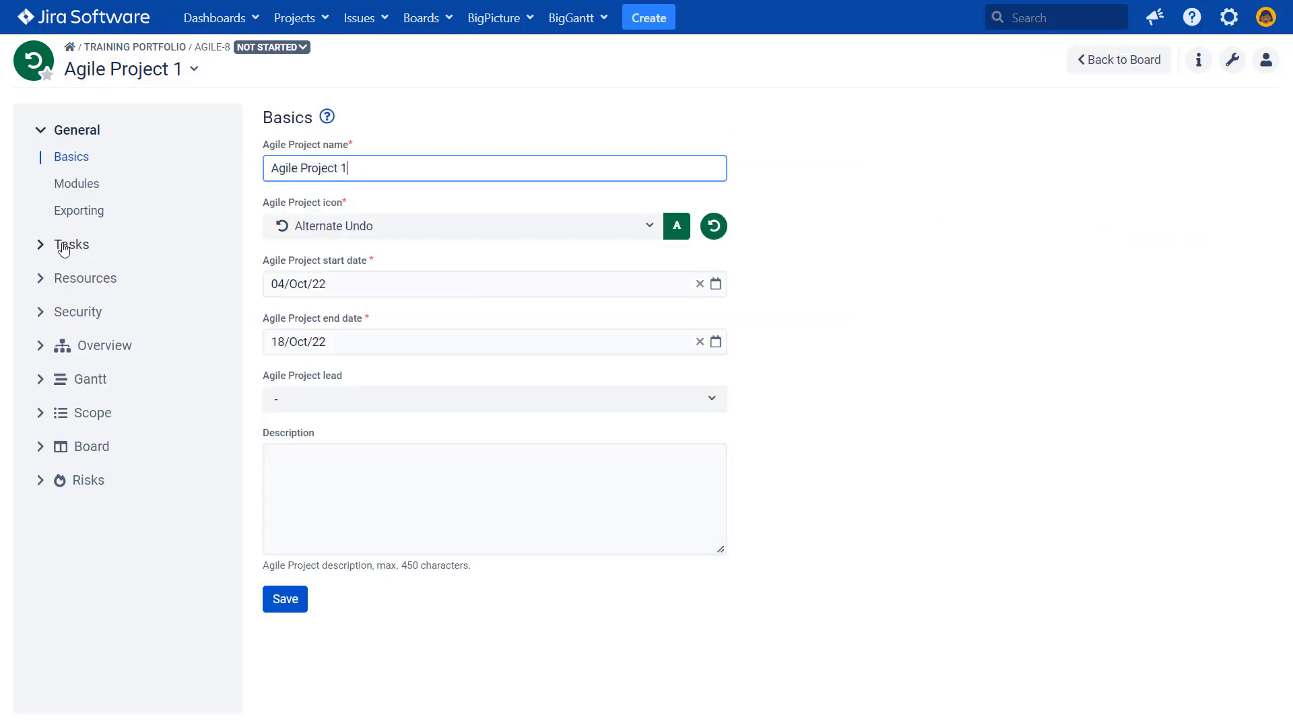
{"action": "left_click", "coordinate": [64, 247]}
{"action": "left_click", "coordinate": [80, 274]}
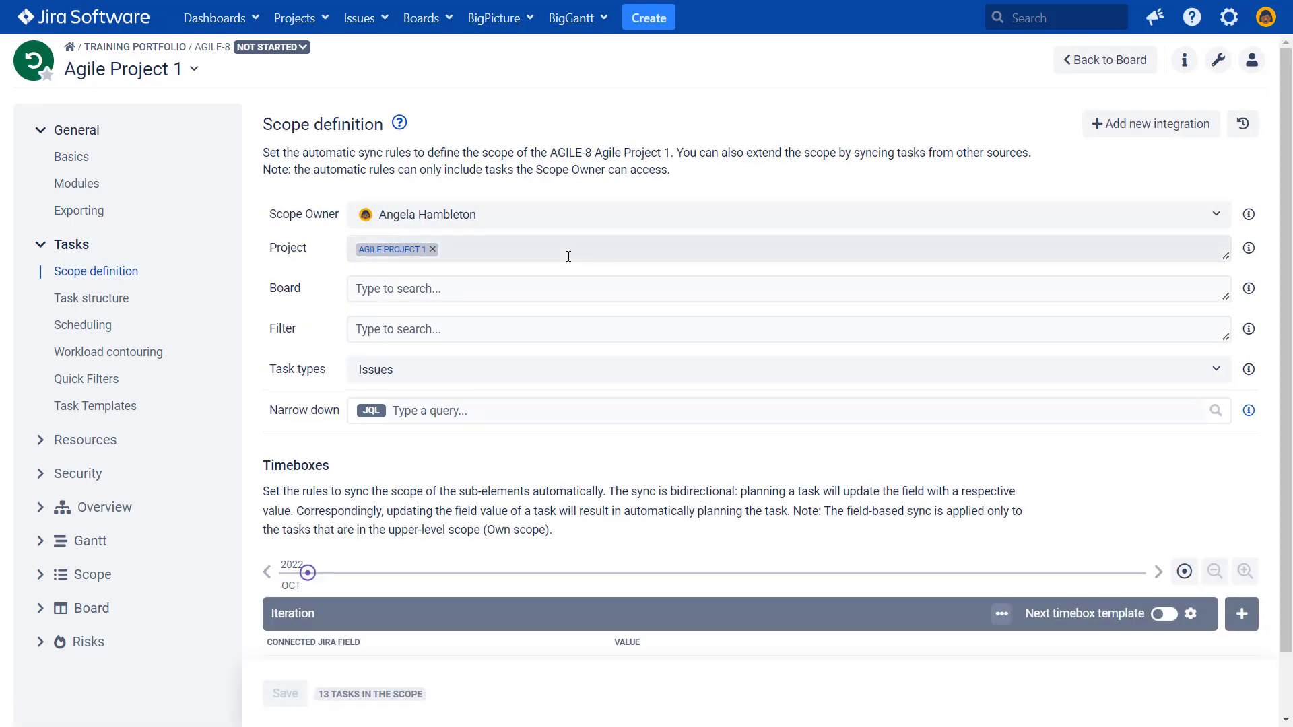
{"action": "scroll", "coordinate": [568, 256], "scroll_direction": "down", "scroll_amount": 1}
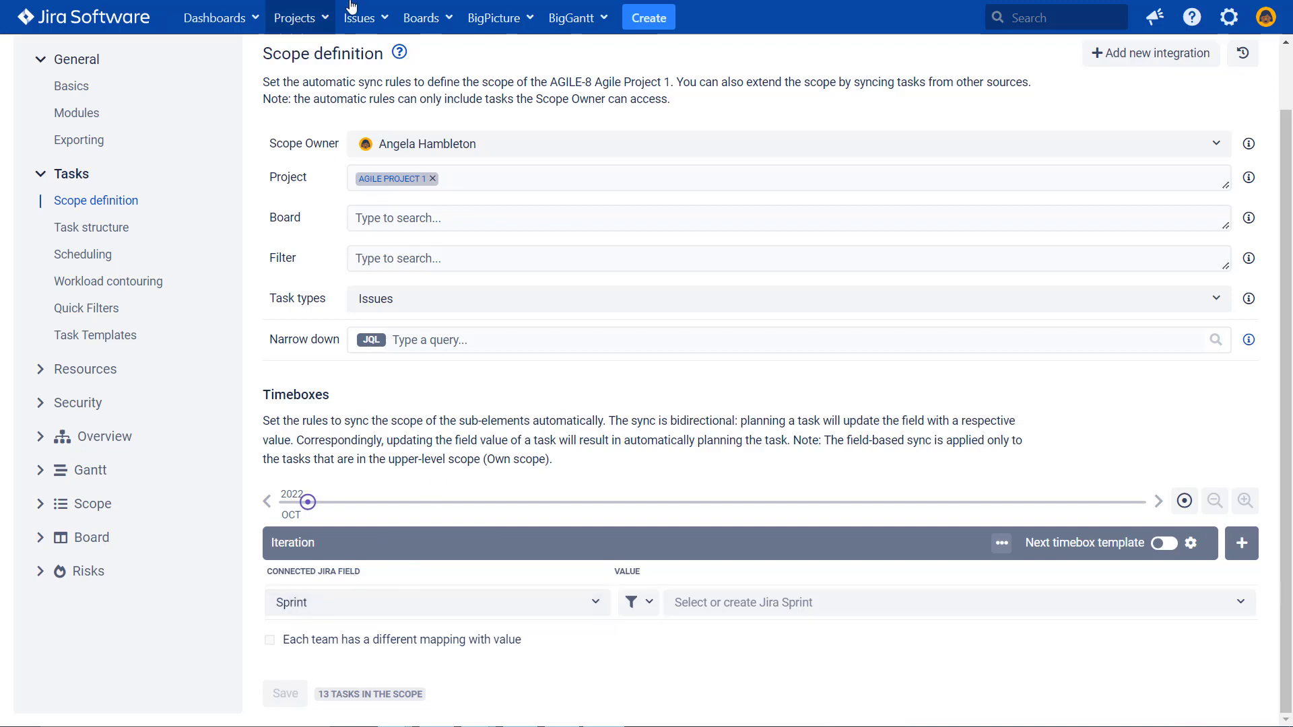
Open the backlog of the Agile Project 1 (AP1) Jira project and examine the issue details of Task 5 in AP1 Sprint 1.
{"action": "left_click", "coordinate": [320, 17]}
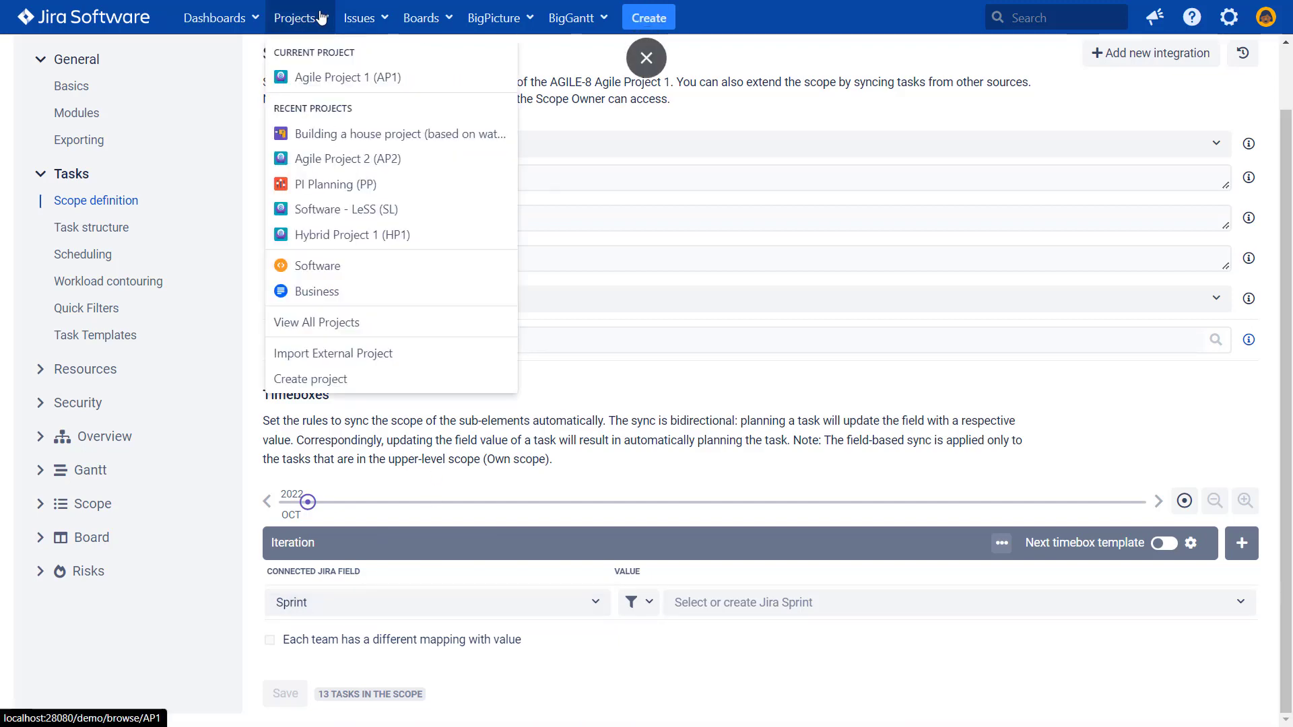
{"action": "left_click", "coordinate": [332, 76]}
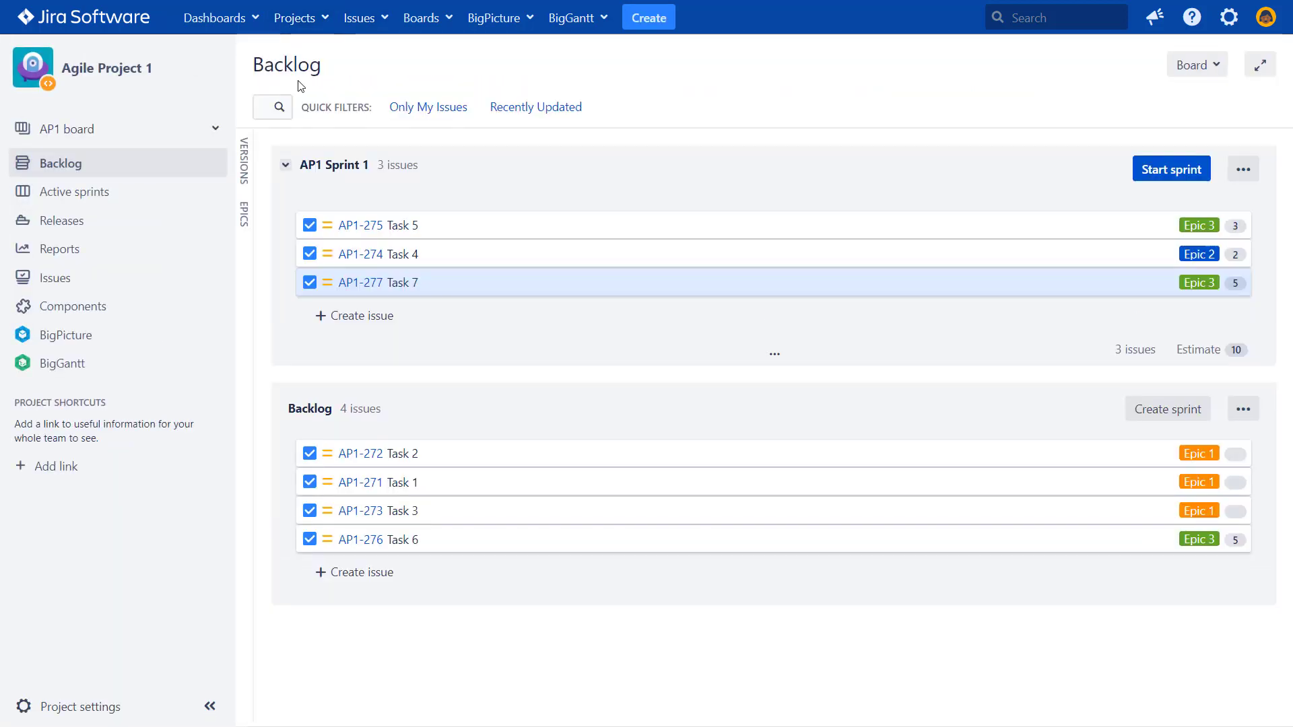
{"action": "left_click", "coordinate": [376, 236]}
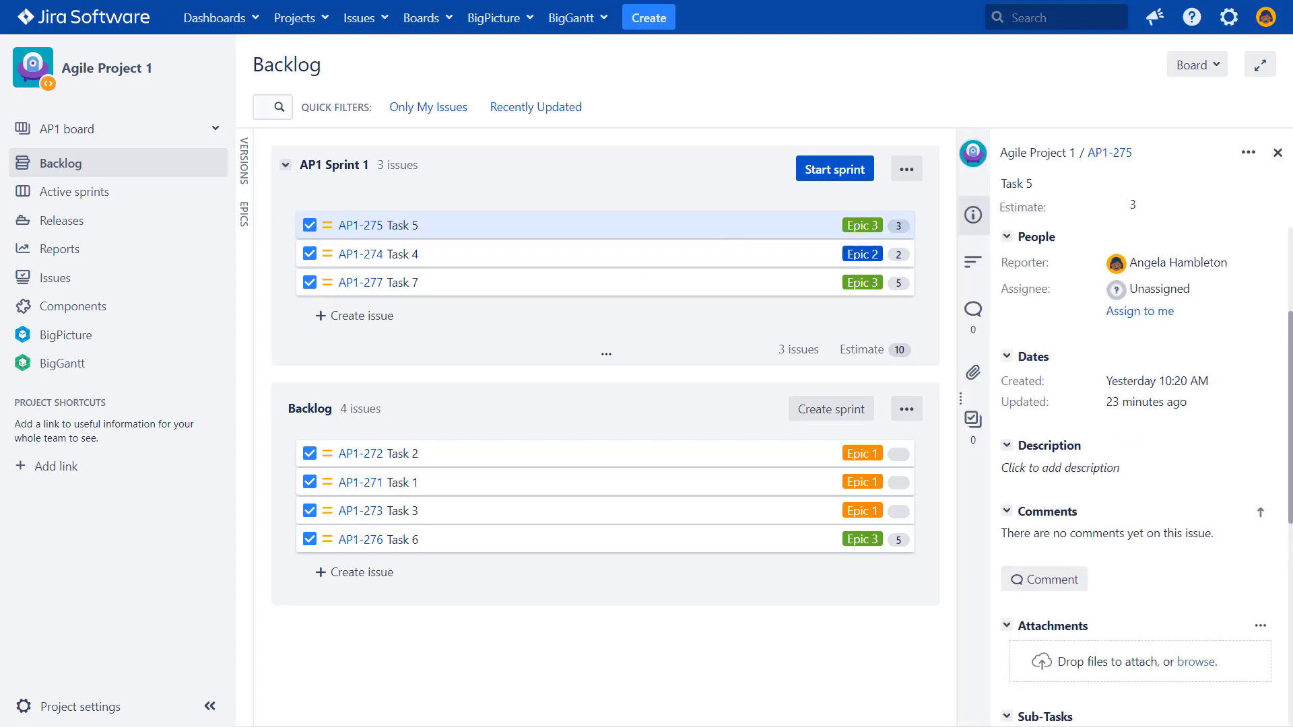
{"action": "scroll", "coordinate": [1120, 401], "scroll_direction": "down", "scroll_amount": 5}
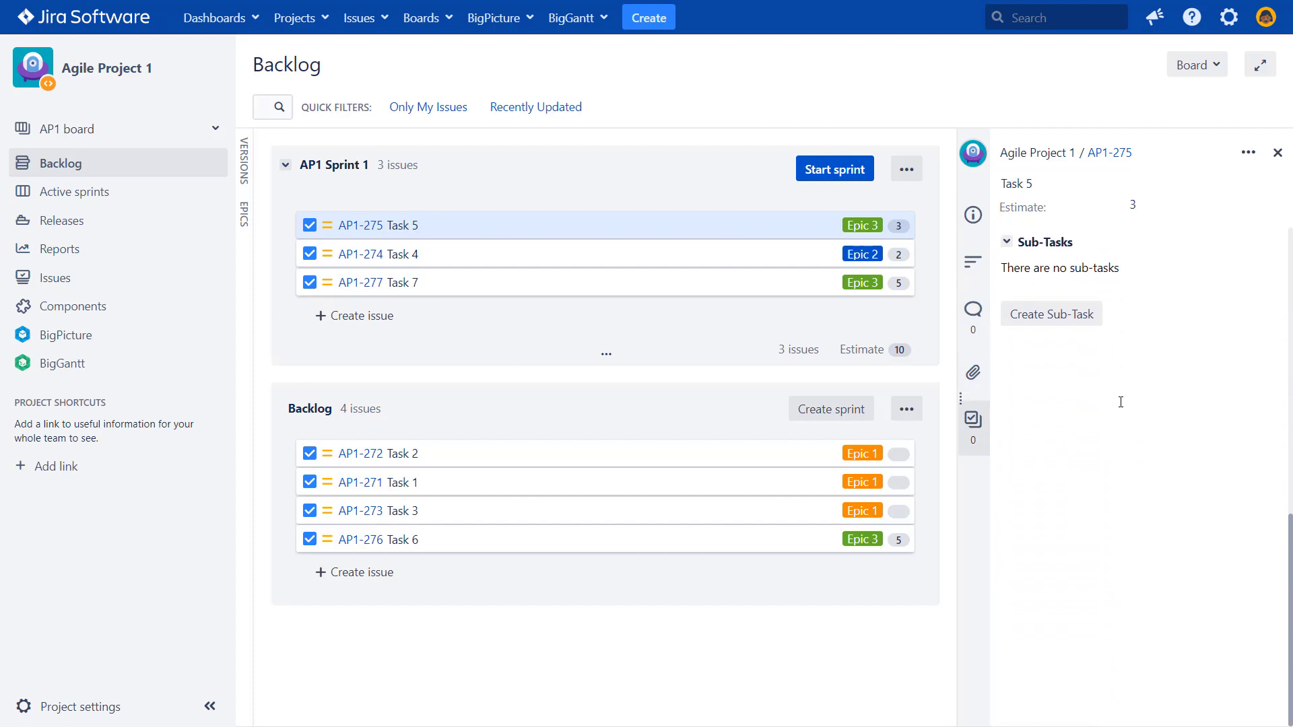
{"action": "scroll", "coordinate": [1120, 403], "scroll_direction": "up", "scroll_amount": 7}
{"action": "scroll", "coordinate": [1120, 403], "scroll_direction": "up", "scroll_amount": 2}
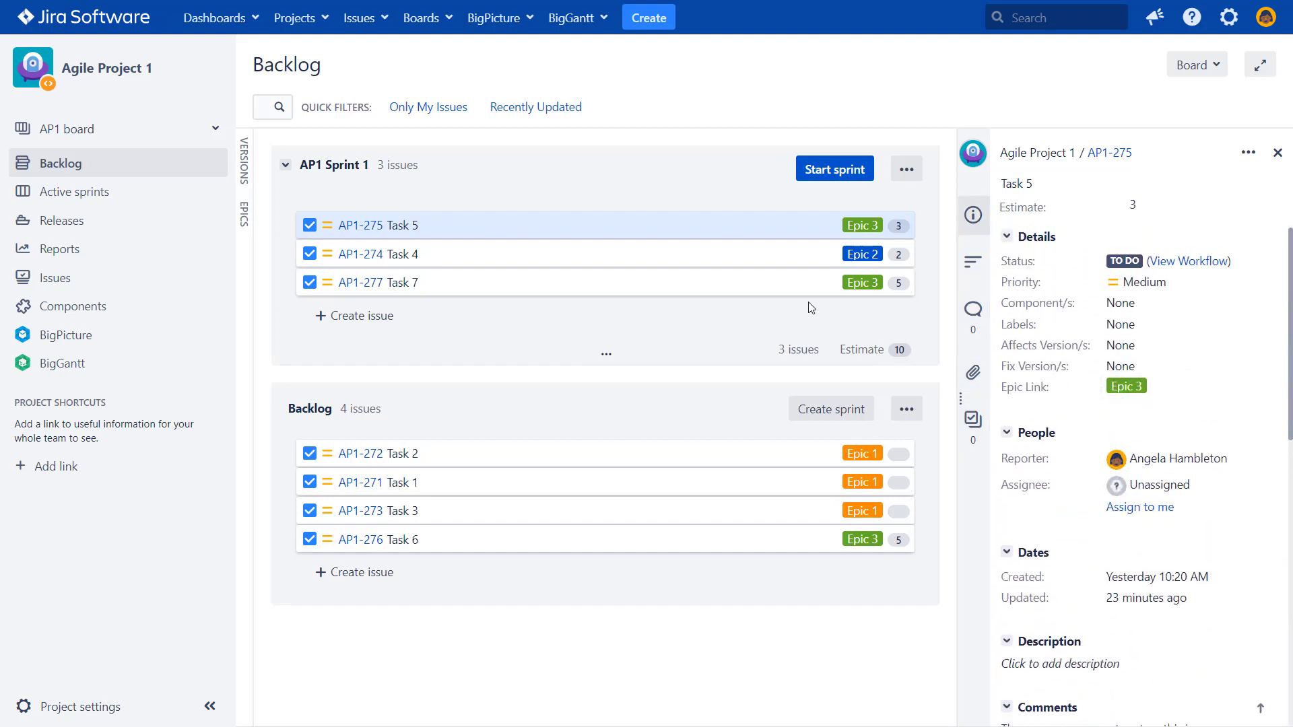
Copy the sprint name AP1 Sprint 1 from the backlog and open the task scope definition of Agile Project 1 in BigPicture.
{"action": "left_click_drag", "start_coordinate": [373, 166], "coordinate": [307, 159]}
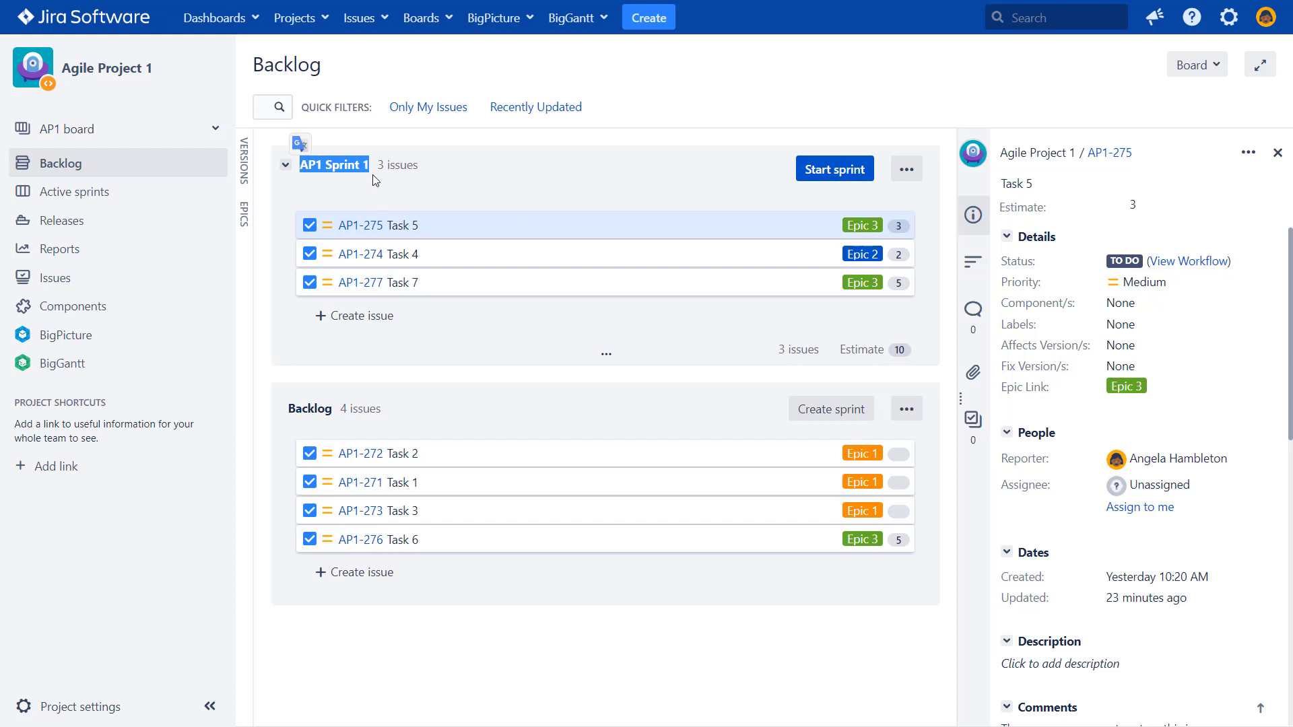
{"action": "left_click", "coordinate": [505, 31]}
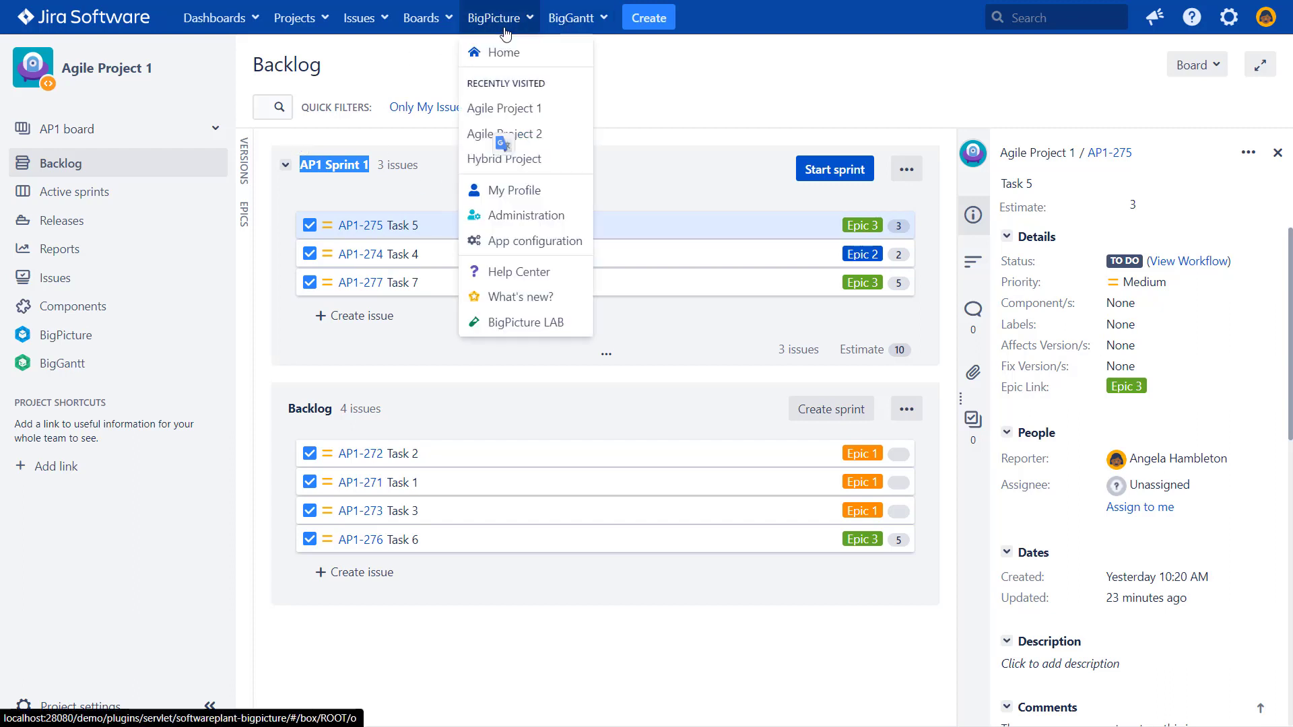
{"action": "left_click", "coordinate": [519, 110]}
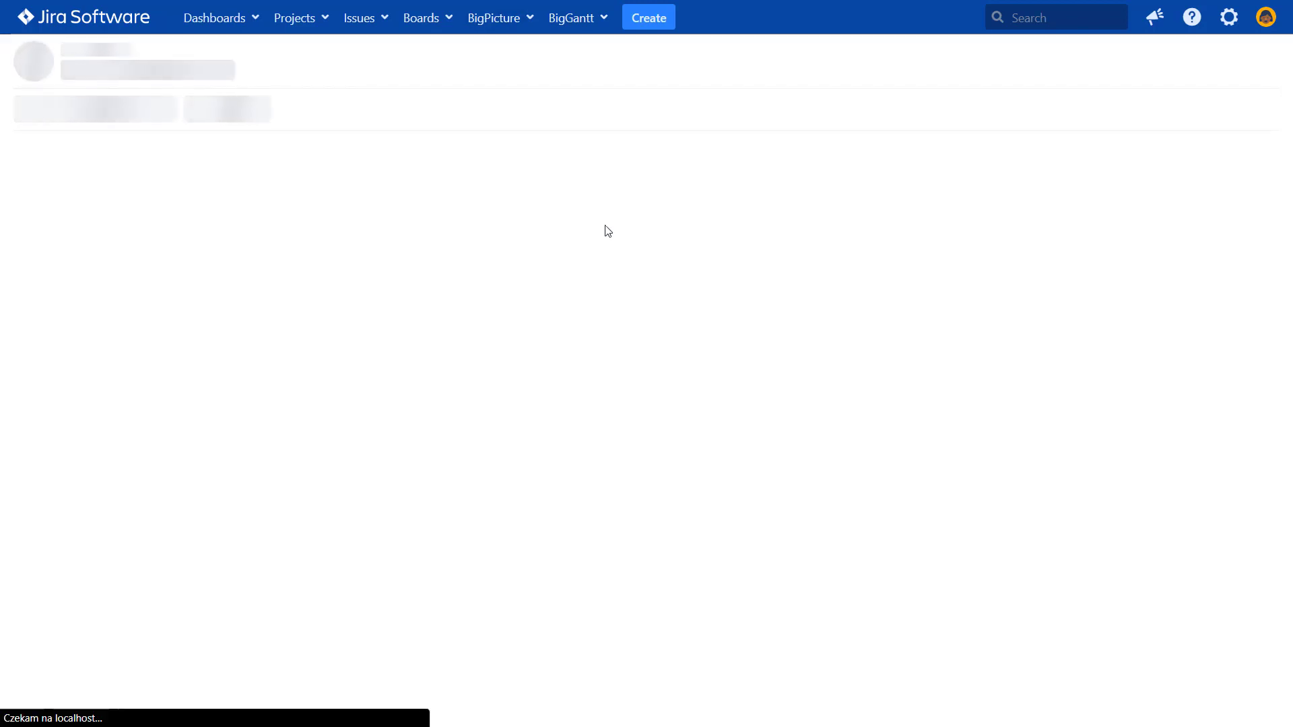
{"action": "left_click", "coordinate": [1085, 63]}
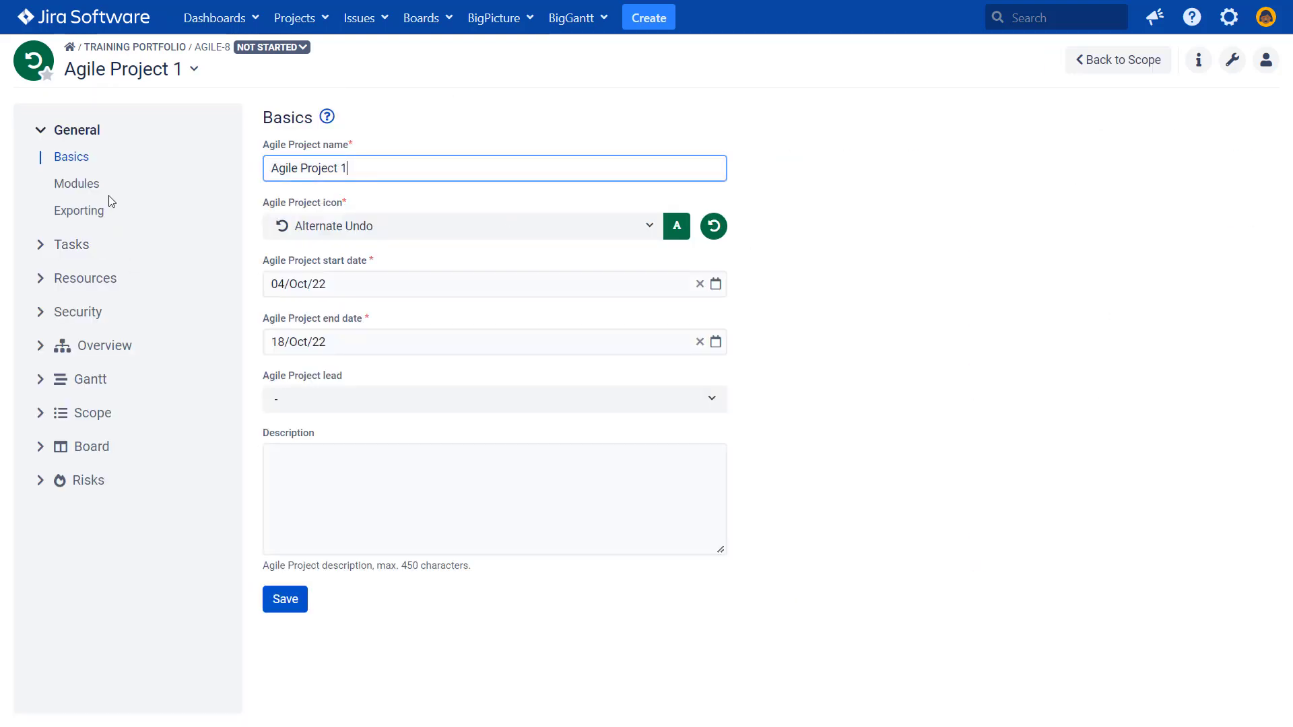
{"action": "left_click", "coordinate": [76, 246]}
{"action": "left_click", "coordinate": [81, 272]}
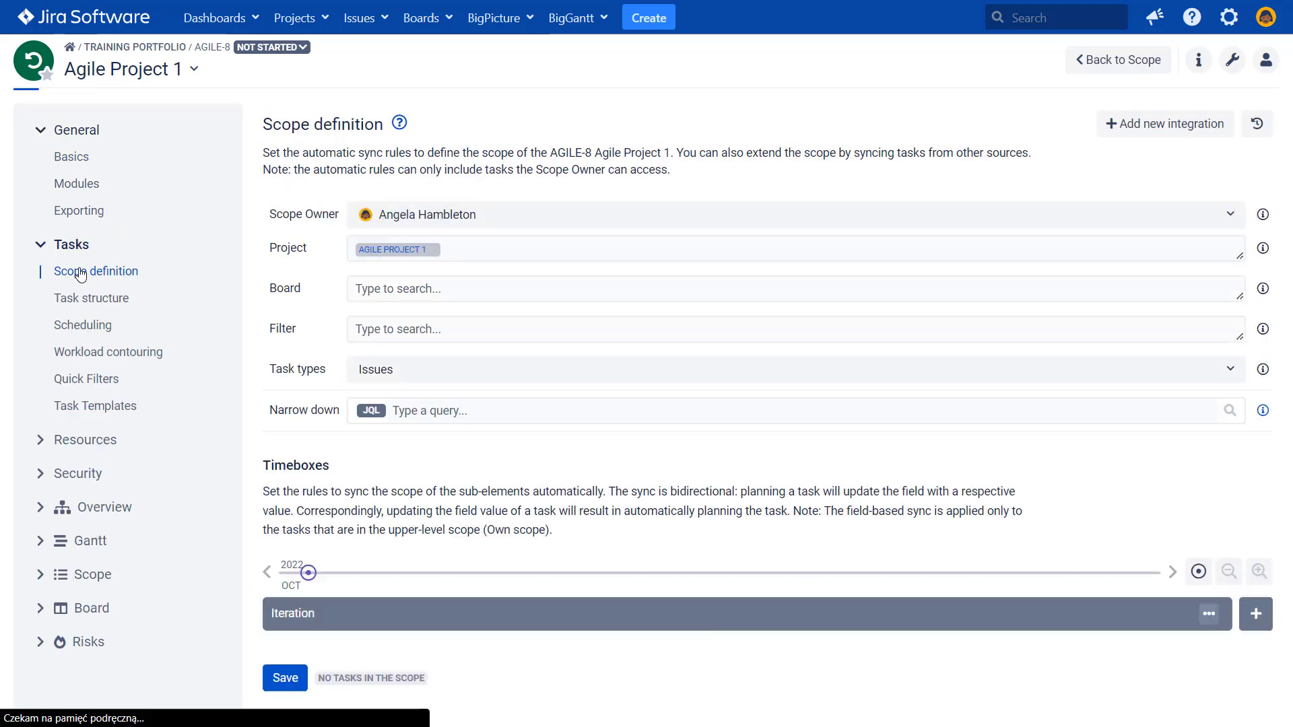
Connect the Iteration timebox's Sprint field to the Jira sprint AP1 Sprint 1.
{"action": "scroll", "coordinate": [453, 606], "scroll_direction": "down", "scroll_amount": 1}
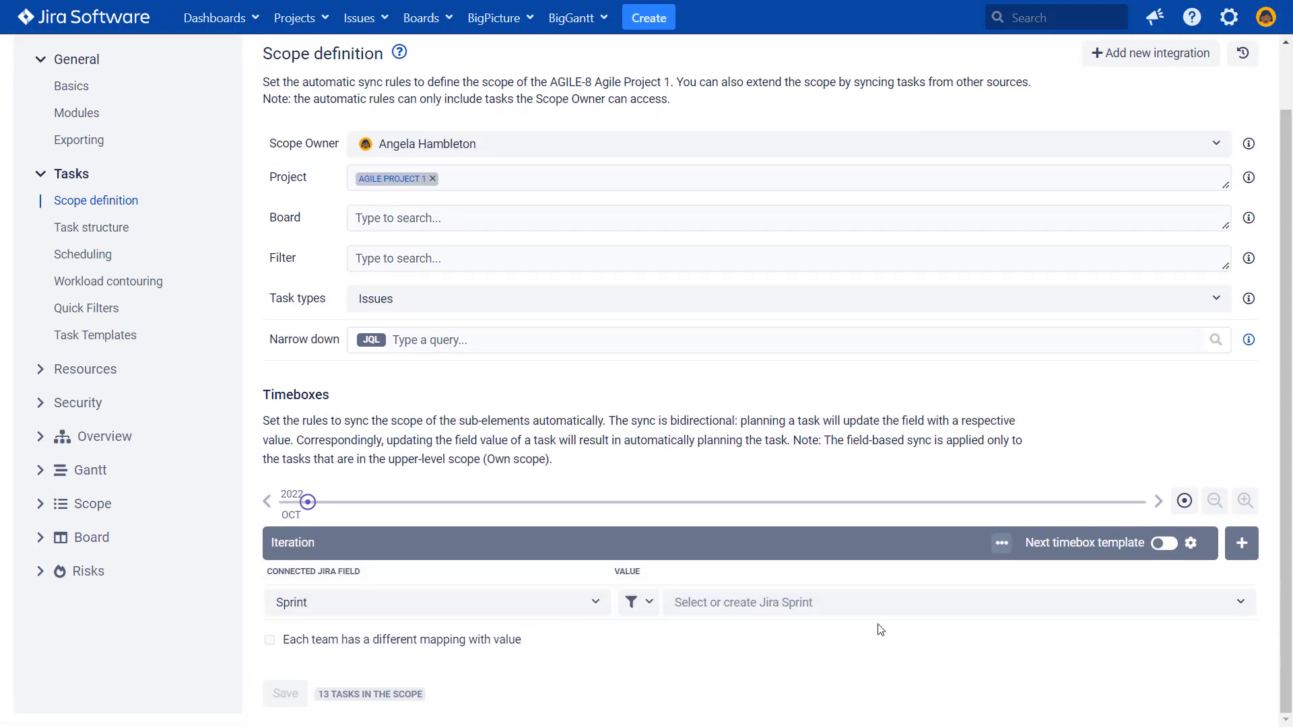
{"action": "left_click", "coordinate": [880, 606]}
{"action": "type", "text": "AP1 Sprint 1"}
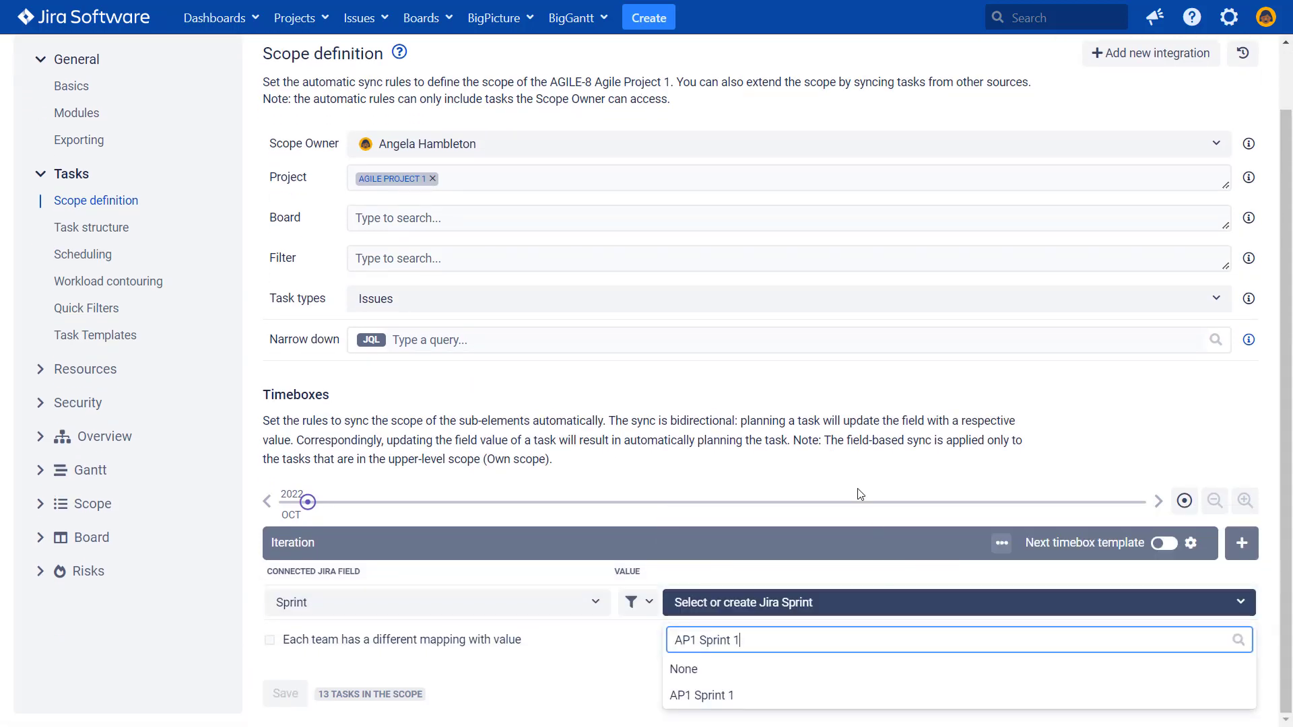
{"action": "left_click", "coordinate": [737, 694]}
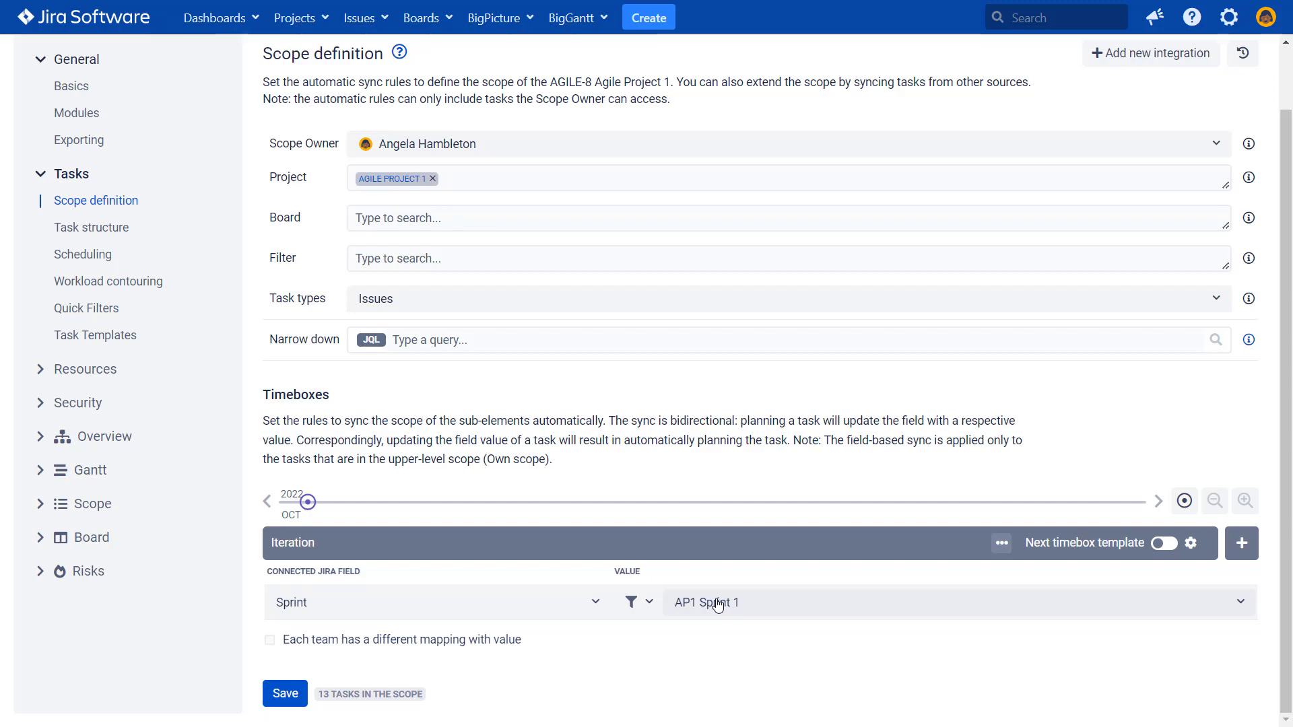
Filter the Iteration's Sprint values by AP1 board, map it to AP1 Sprint 1, and save the scope definition.
{"action": "left_click", "coordinate": [633, 602]}
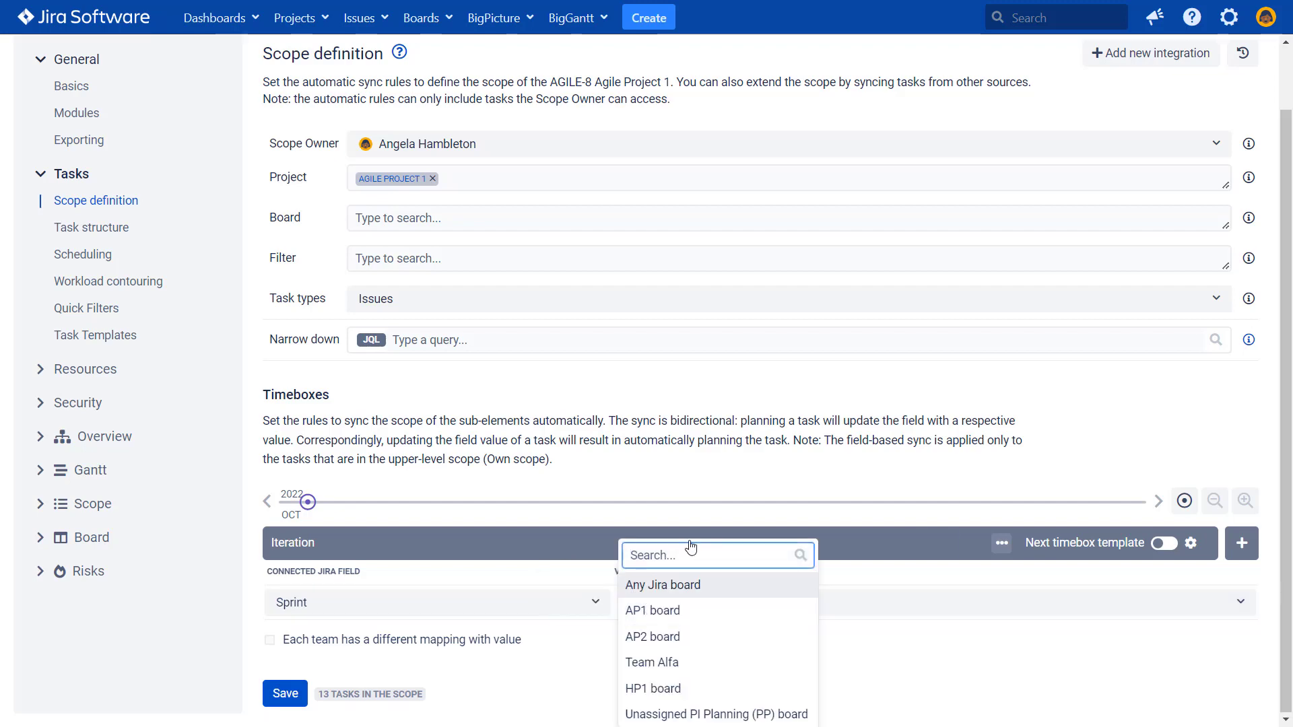
{"action": "left_click", "coordinate": [670, 610]}
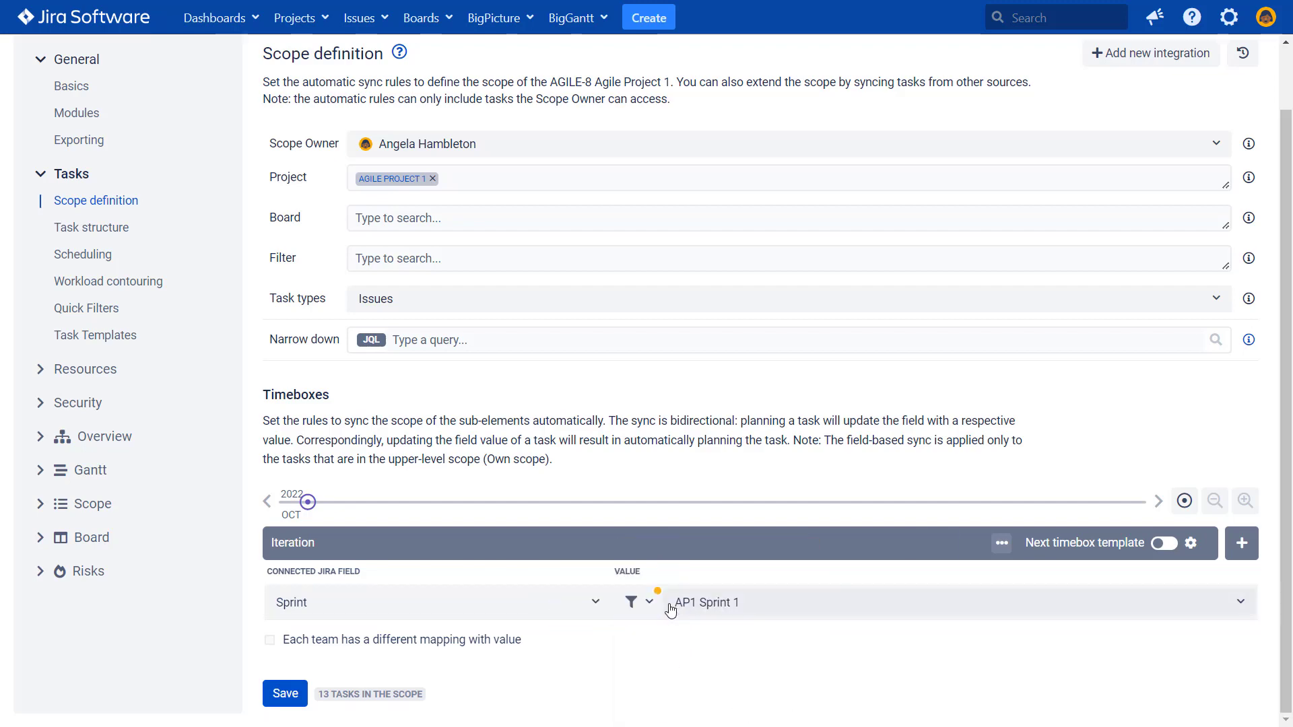
{"action": "left_click", "coordinate": [733, 610]}
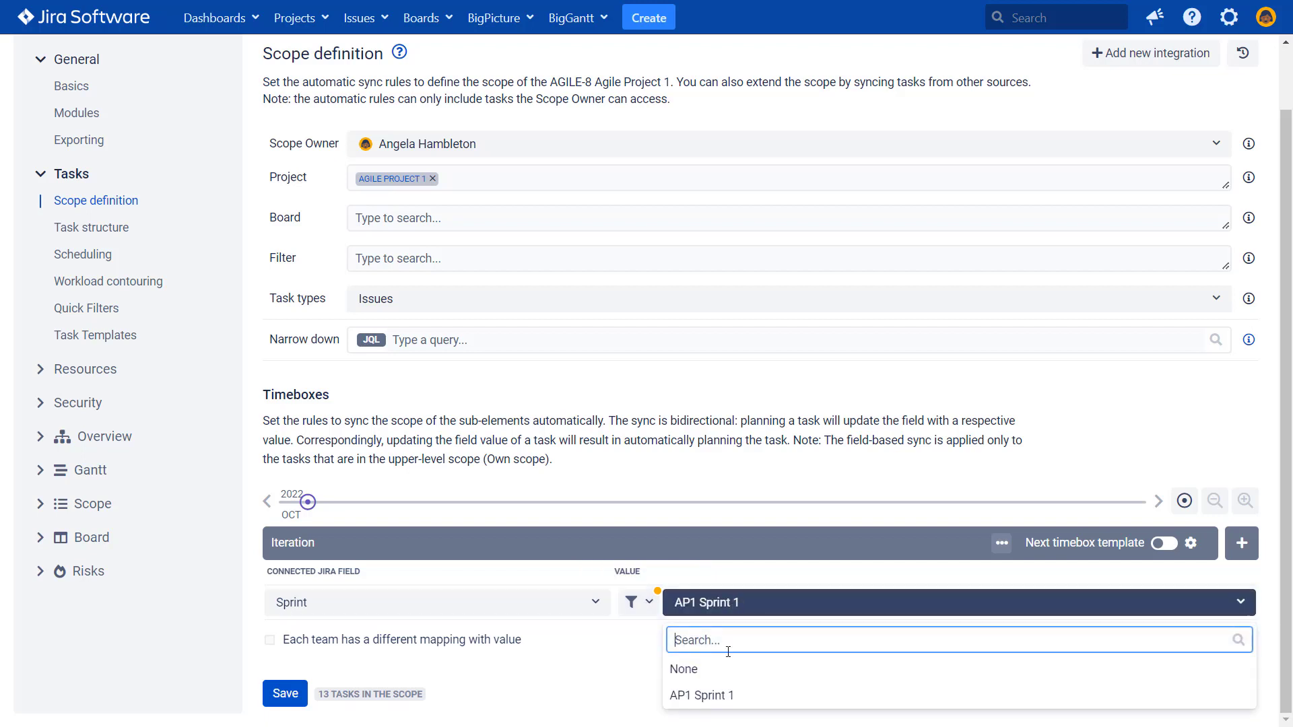
{"action": "left_click", "coordinate": [706, 698]}
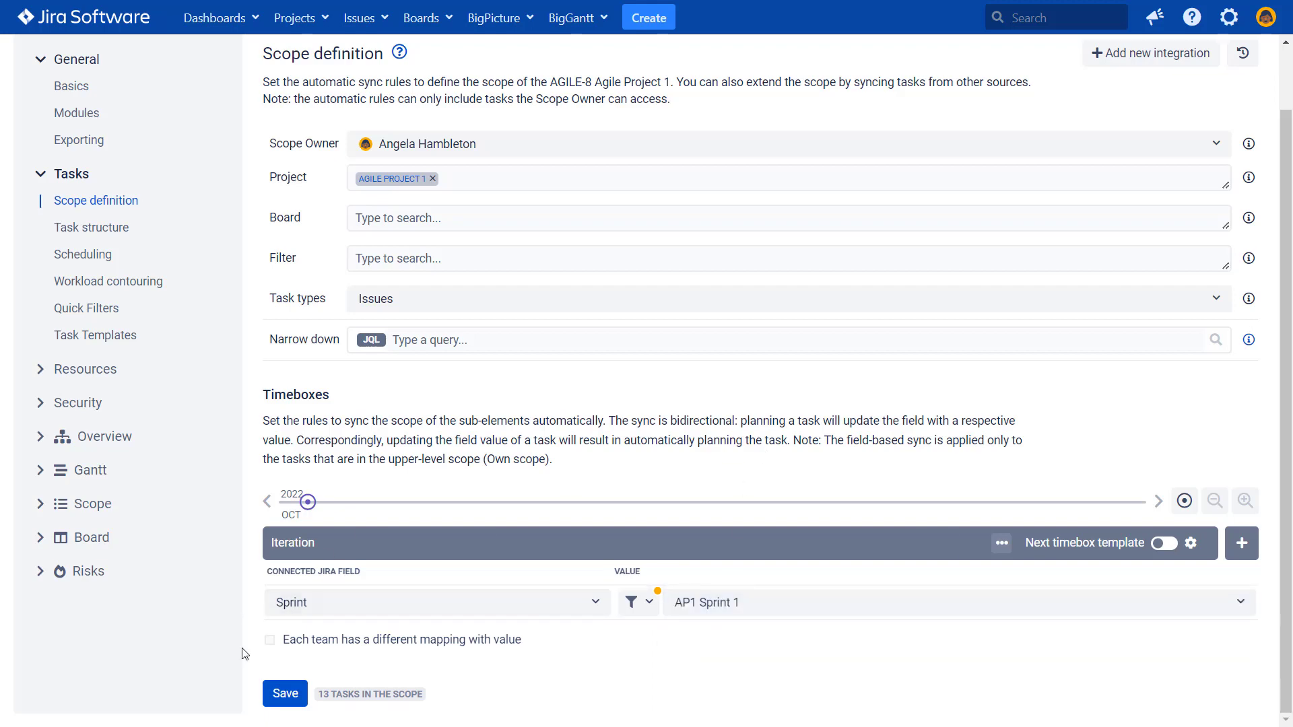
{"action": "left_click", "coordinate": [285, 696]}
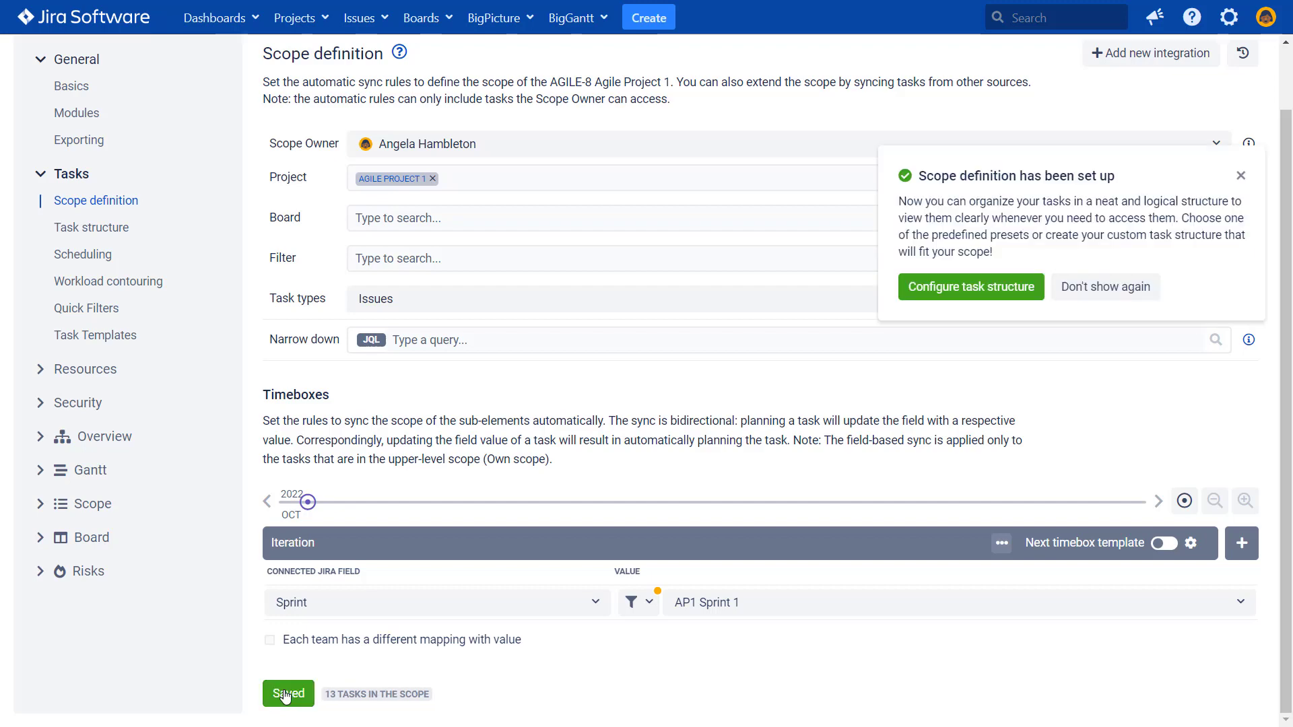
{"action": "left_click", "coordinate": [1241, 175]}
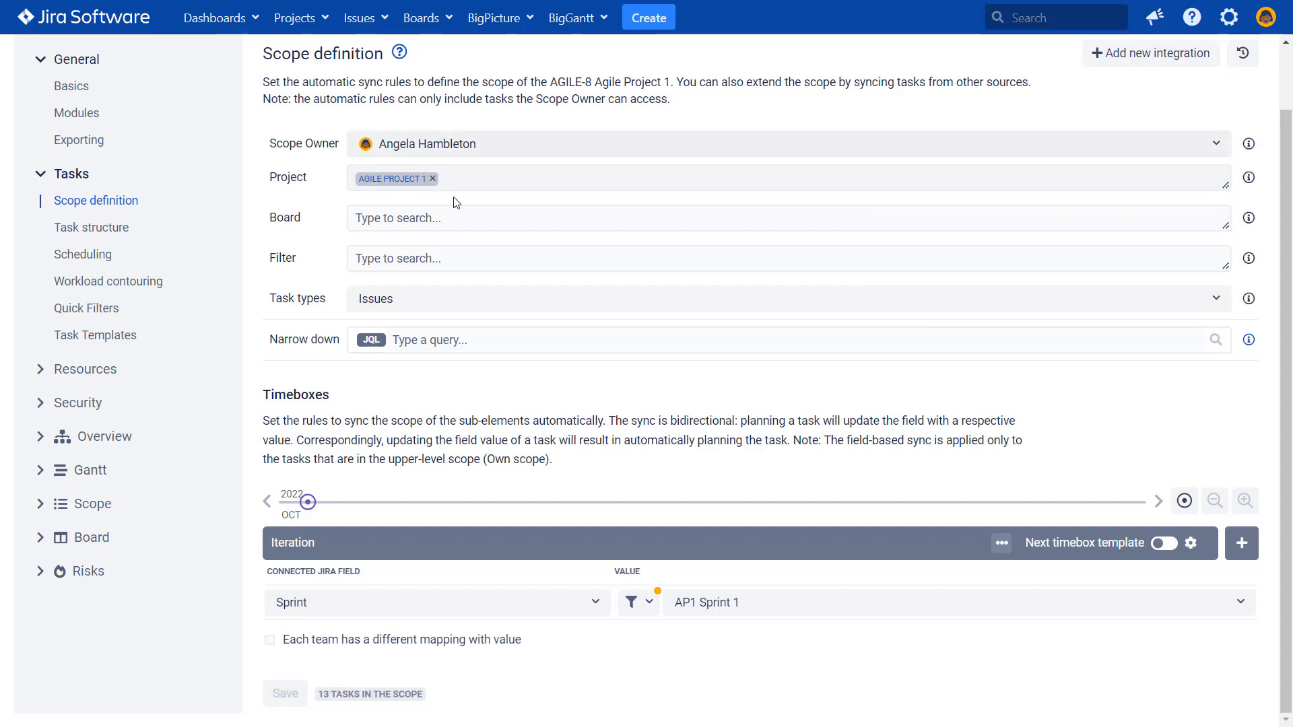
Compare the Iteration's tasks on Agile Project 1's BigPicture board with AP1 Sprint 1 in the Jira backlog.
{"action": "scroll", "coordinate": [477, 211], "scroll_direction": "up", "scroll_amount": 1}
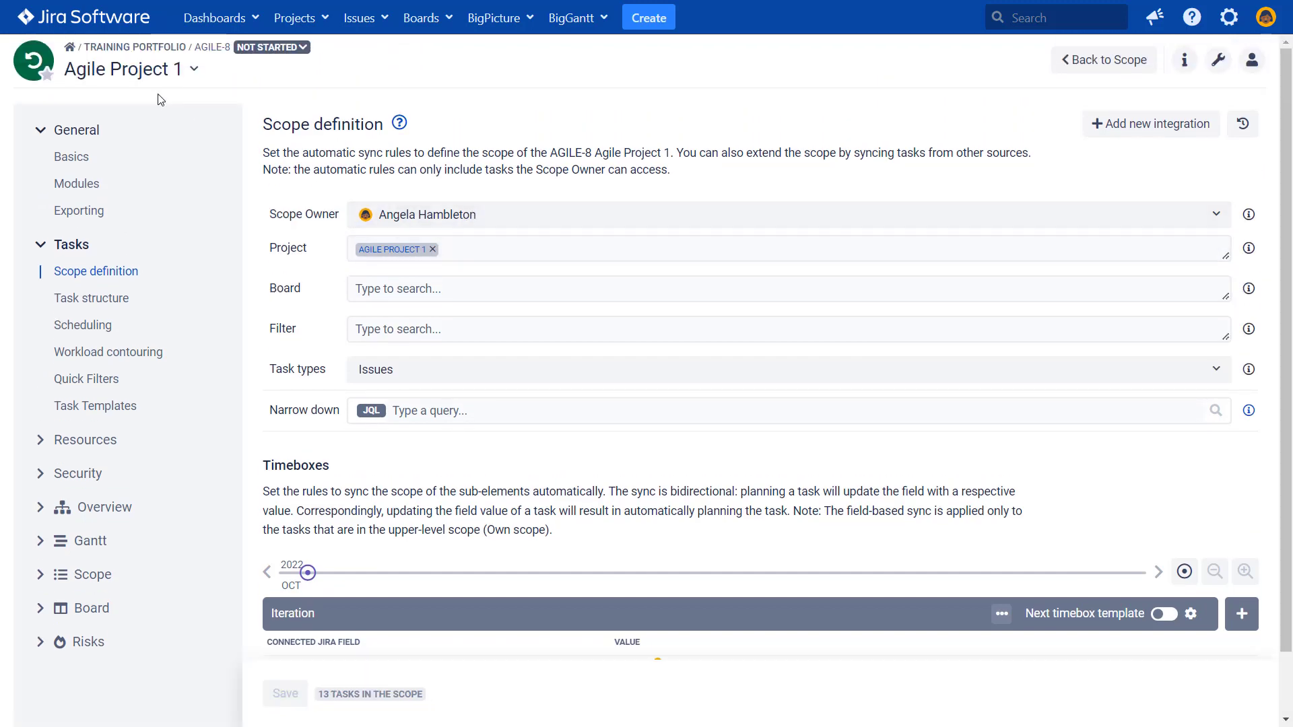
{"action": "left_click", "coordinate": [1104, 60]}
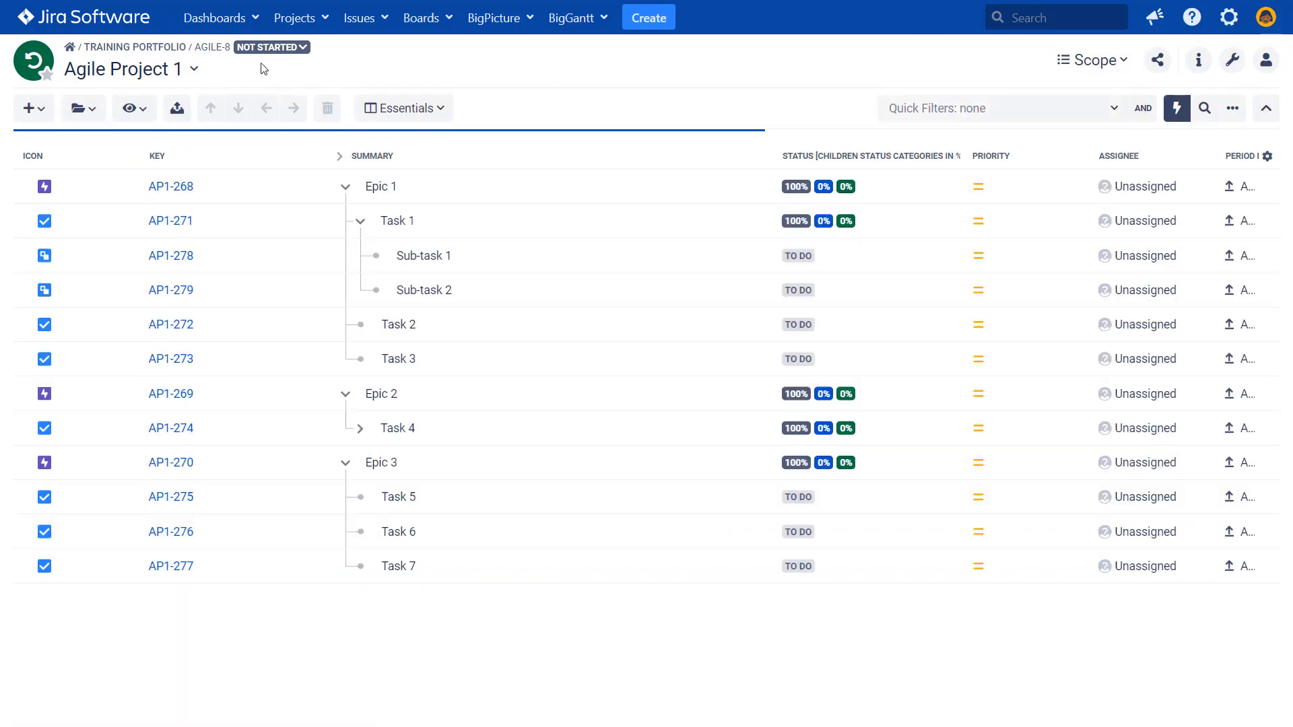
{"action": "left_click", "coordinate": [1095, 59]}
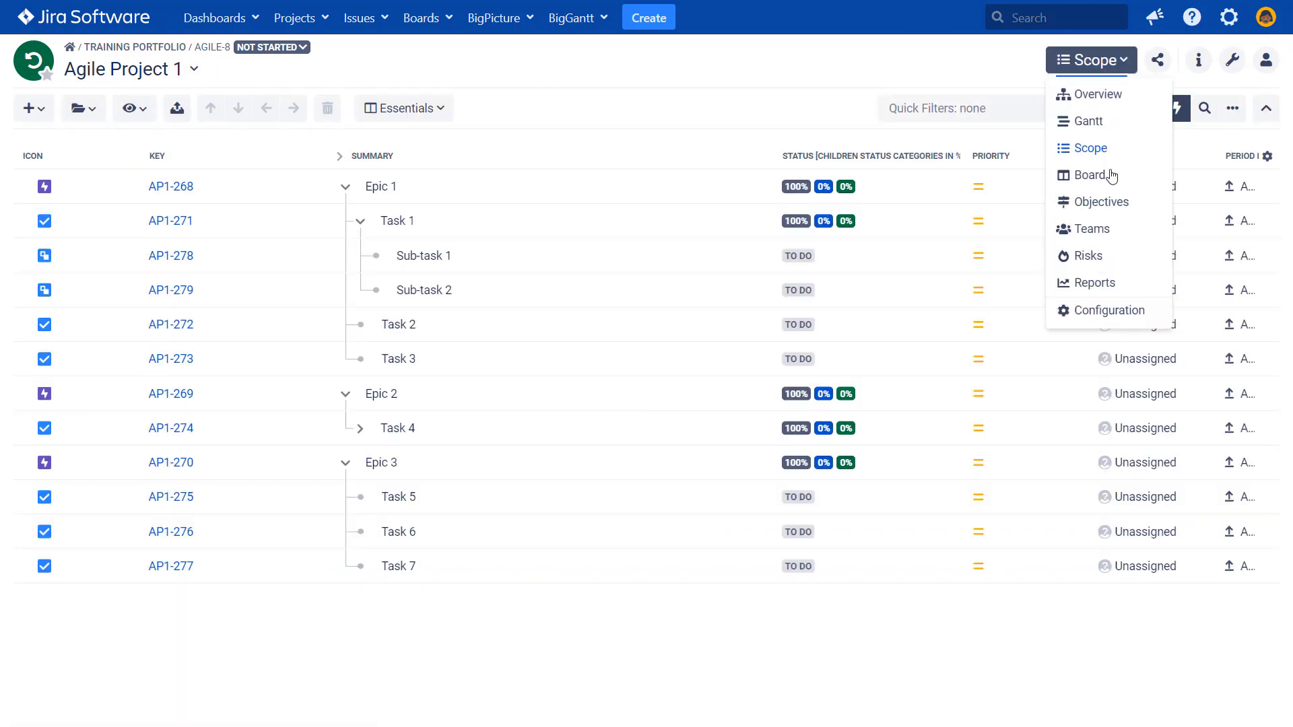
{"action": "left_click", "coordinate": [1103, 187]}
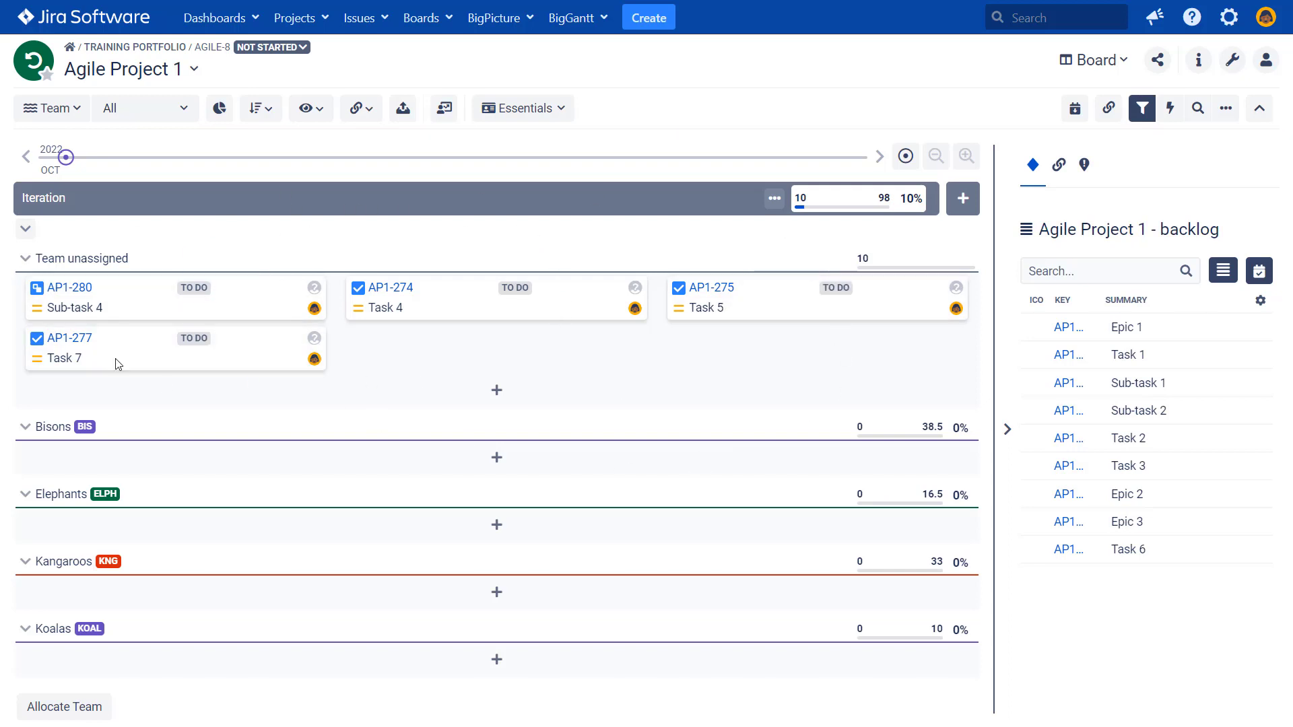
{"action": "left_click", "coordinate": [307, 10]}
{"action": "left_click", "coordinate": [325, 78]}
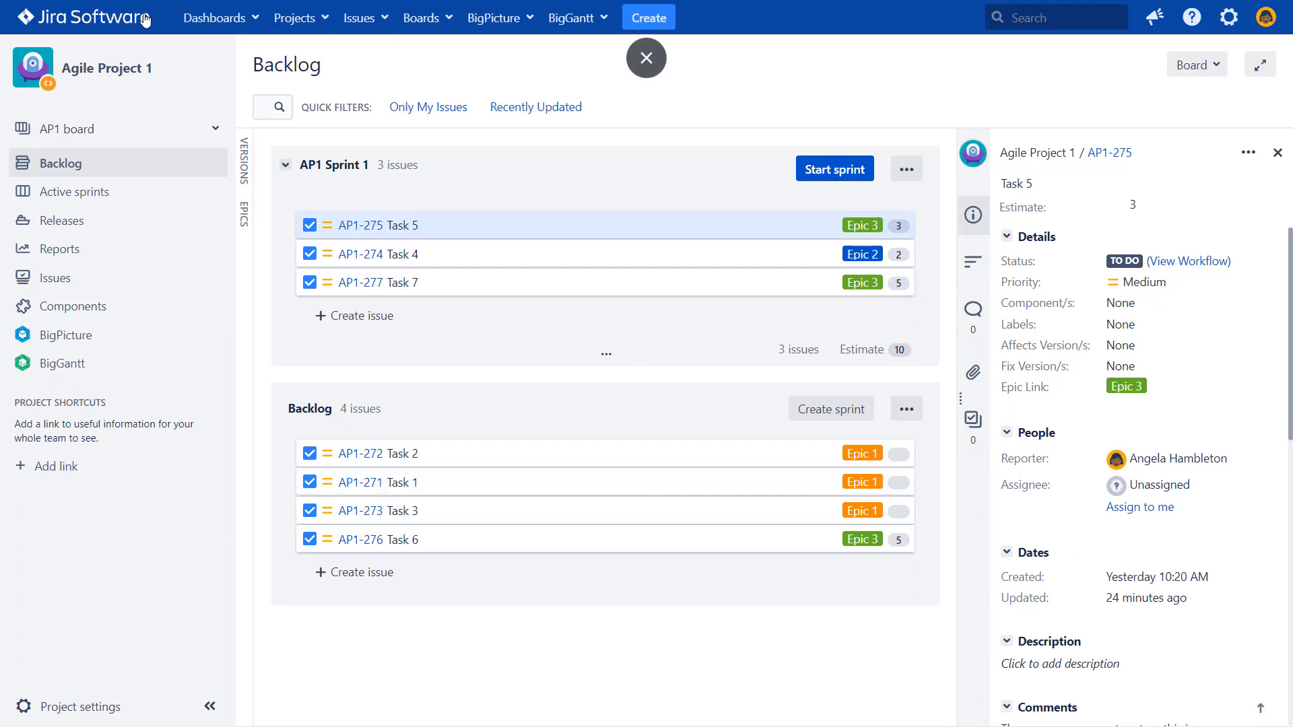
On Agile Project 1's BigPicture board, plan Task 6 from the backlog into the Iteration for the Bisons team.
{"action": "left_click", "coordinate": [527, 18]}
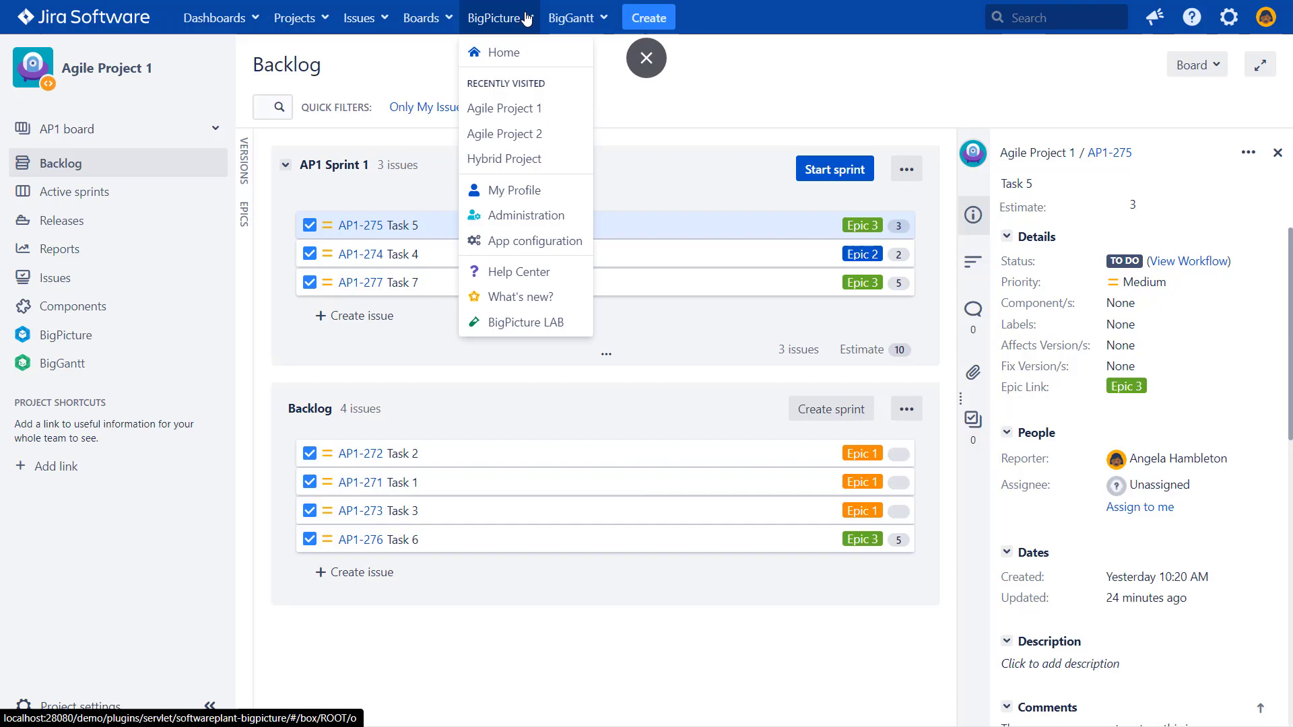
{"action": "left_click", "coordinate": [524, 109]}
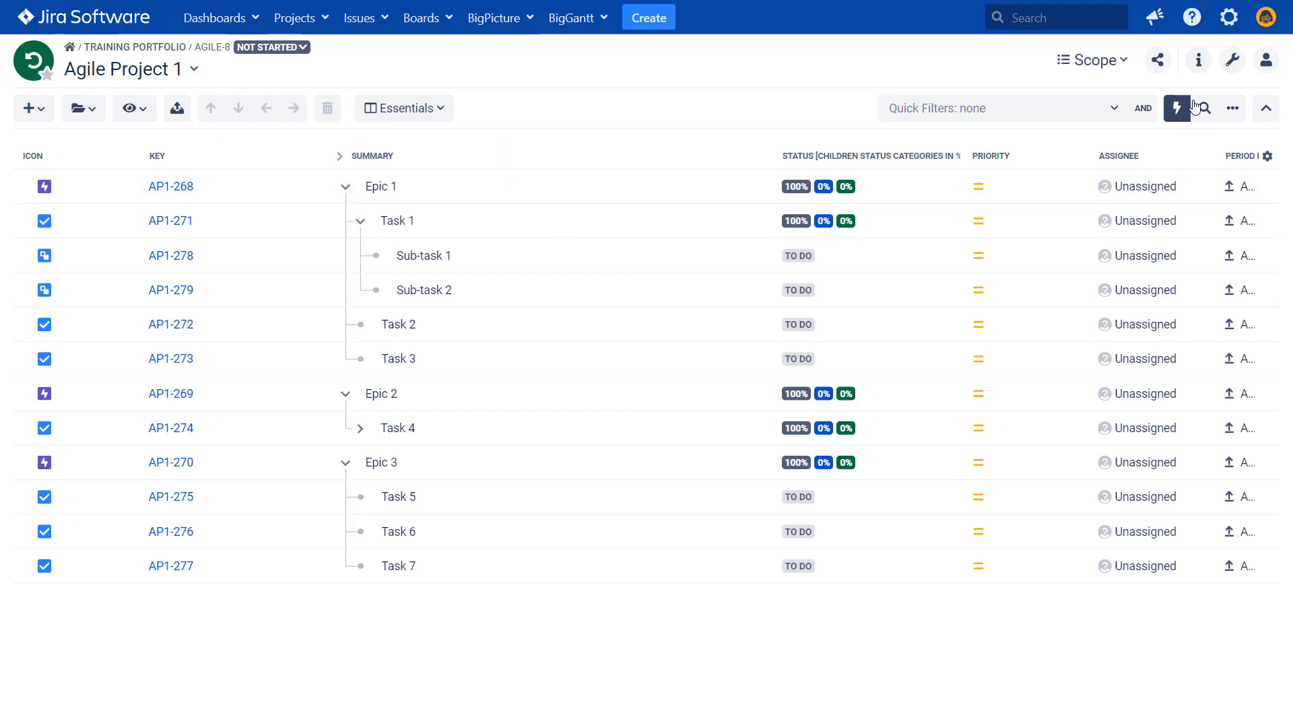
{"action": "left_click", "coordinate": [1091, 61]}
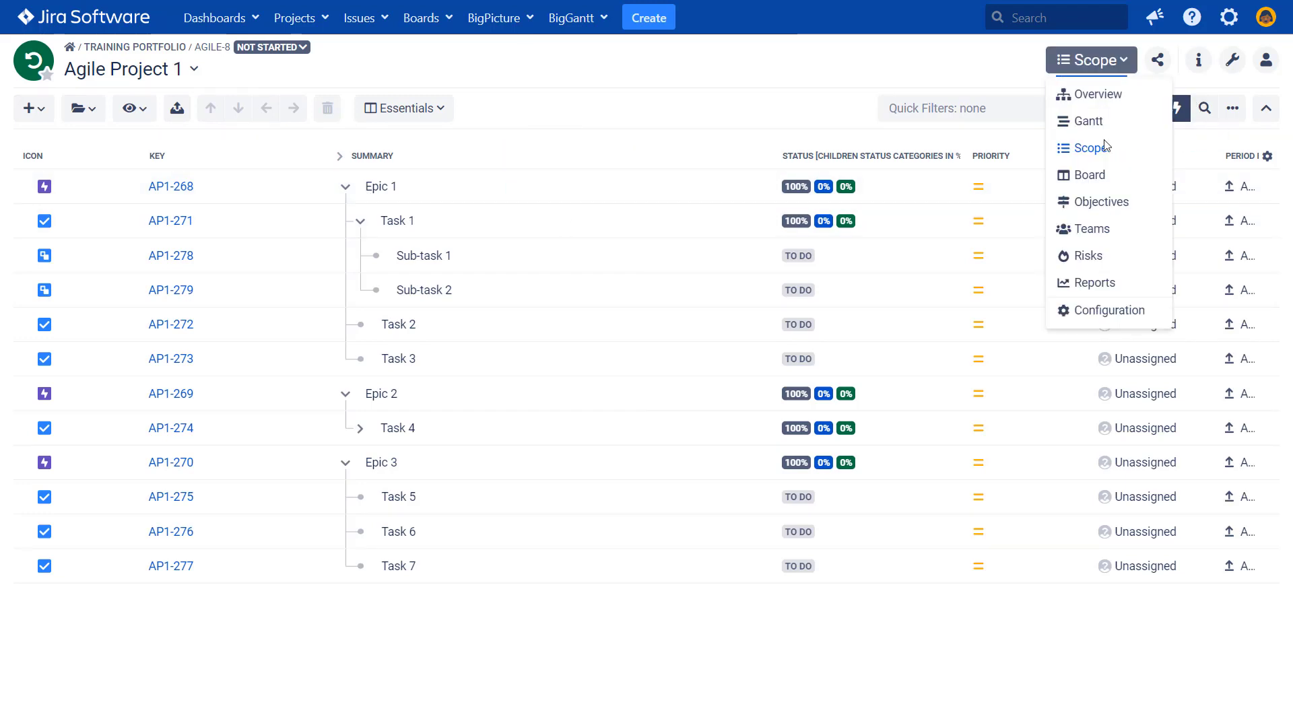
{"action": "left_click", "coordinate": [1099, 182]}
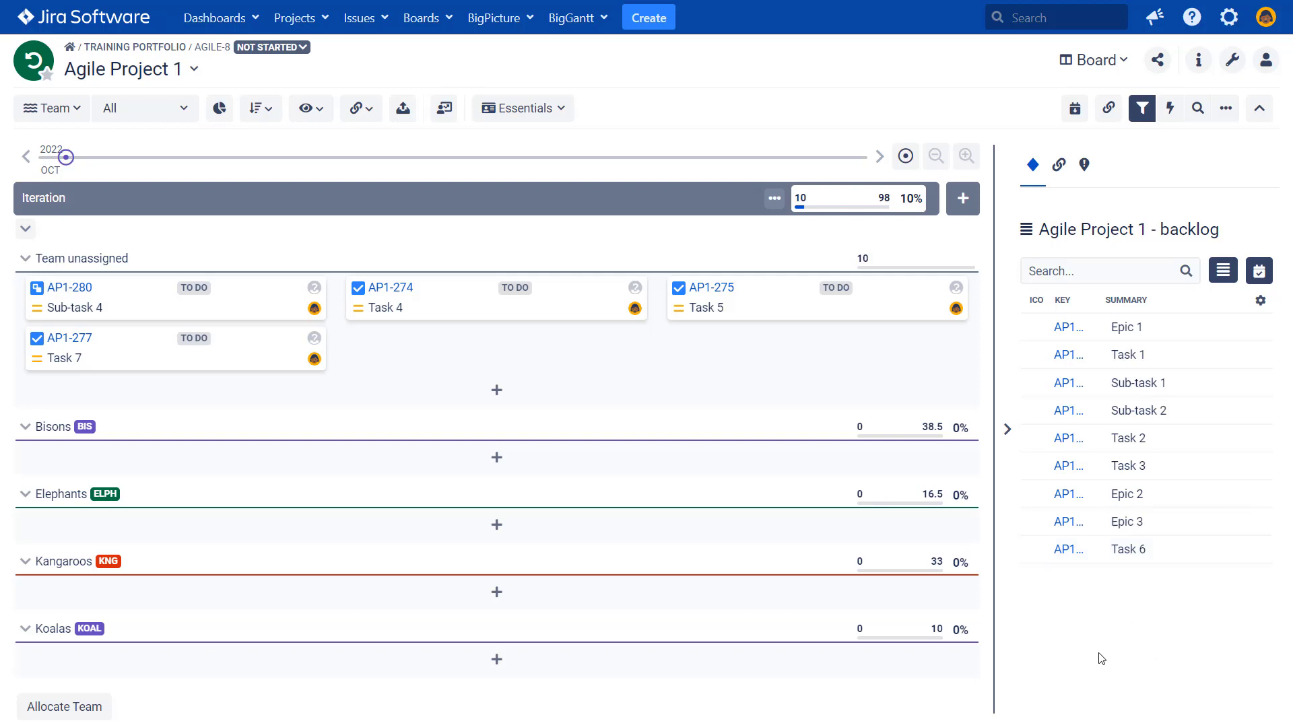
{"action": "left_click_drag", "start_coordinate": [1040, 556], "coordinate": [372, 470]}
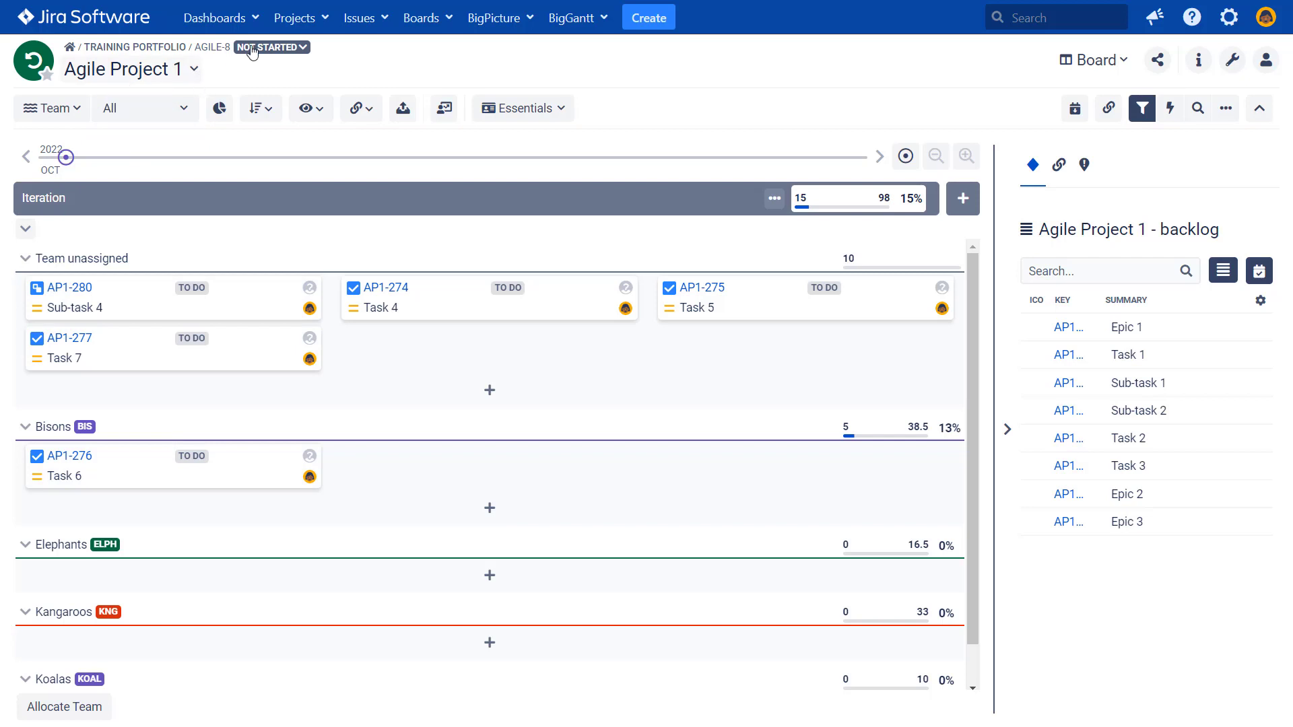
Check Task 6's sprint assignment and details in the Jira backlog of Agile Project 1.
{"action": "left_click", "coordinate": [294, 20]}
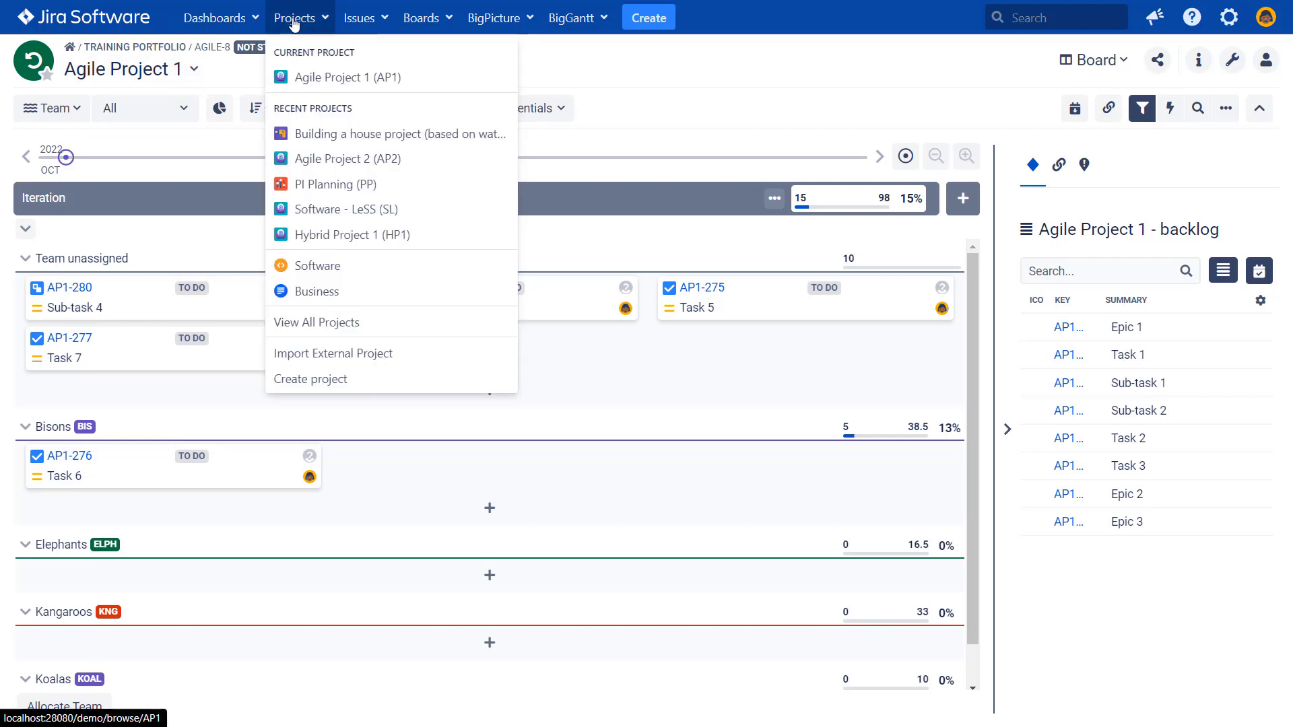
{"action": "left_click", "coordinate": [324, 77]}
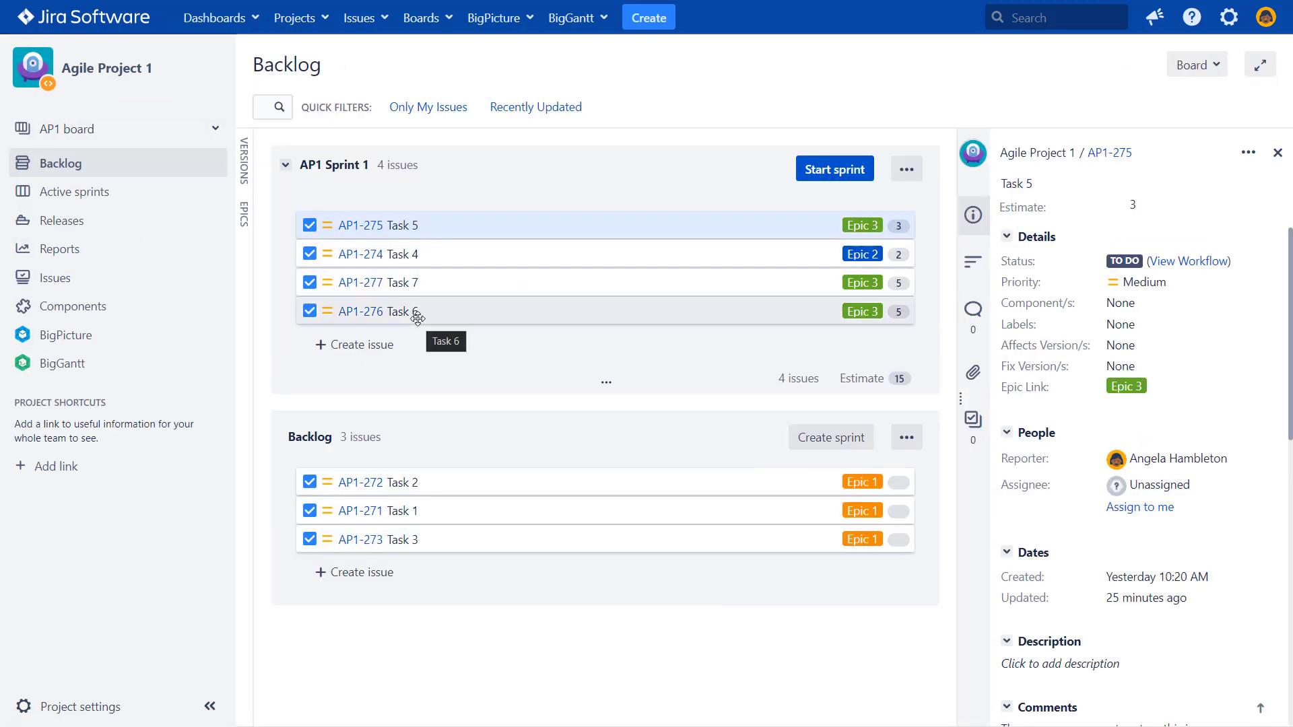
{"action": "left_click", "coordinate": [441, 312]}
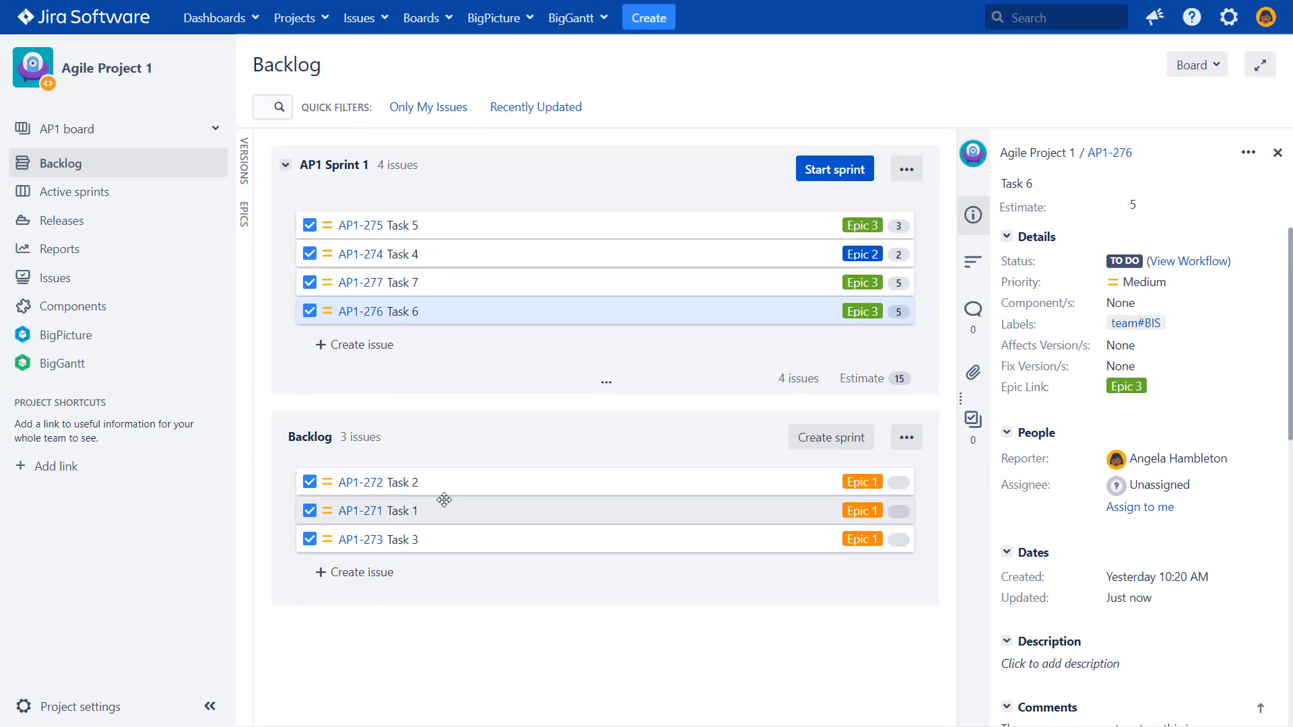
Move Task 2 from the backlog into AP1 Sprint 1 and reload the Agile Project 1 backlog.
{"action": "left_click_drag", "start_coordinate": [451, 490], "coordinate": [452, 347]}
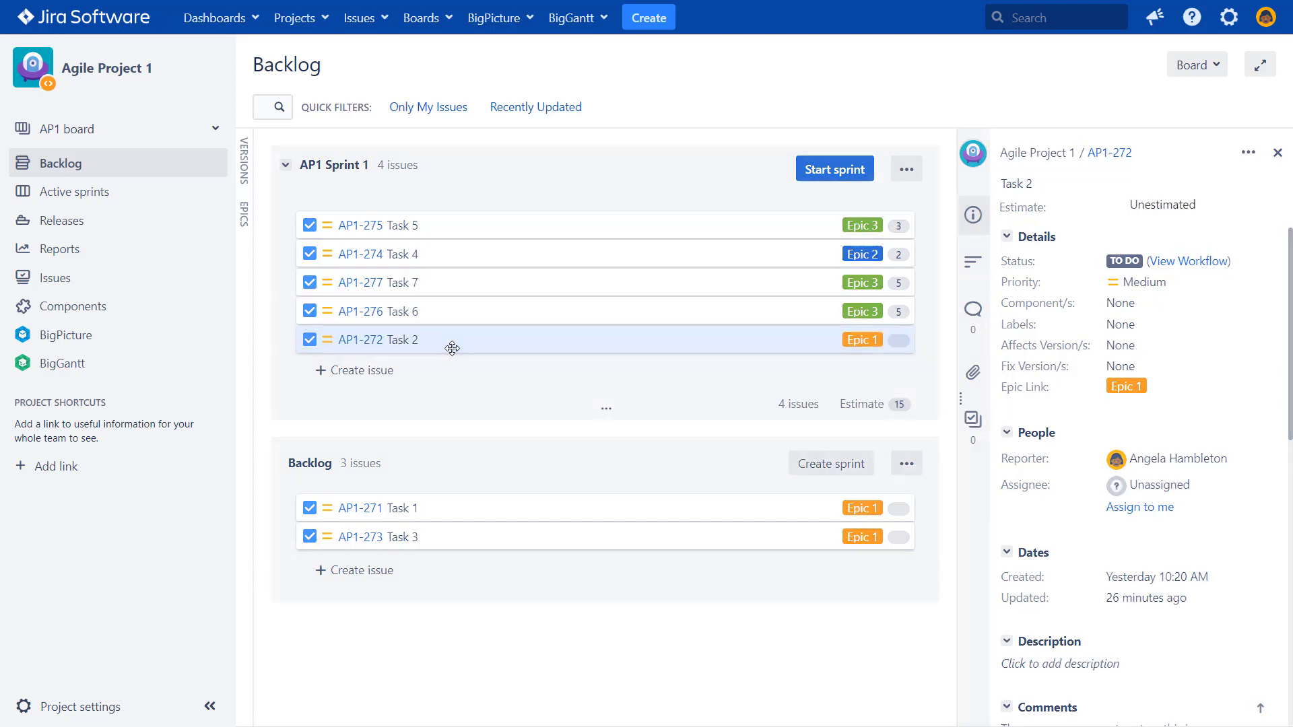
{"action": "left_click", "coordinate": [310, 25]}
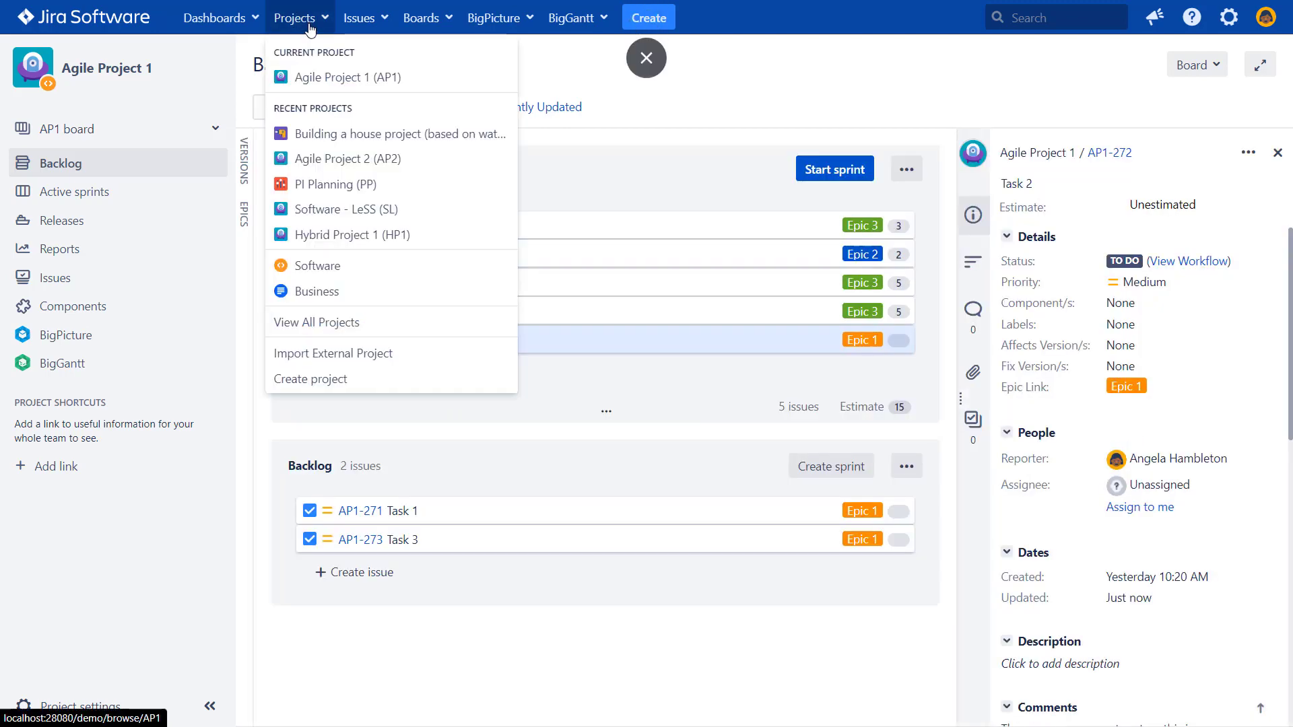
{"action": "left_click", "coordinate": [328, 81]}
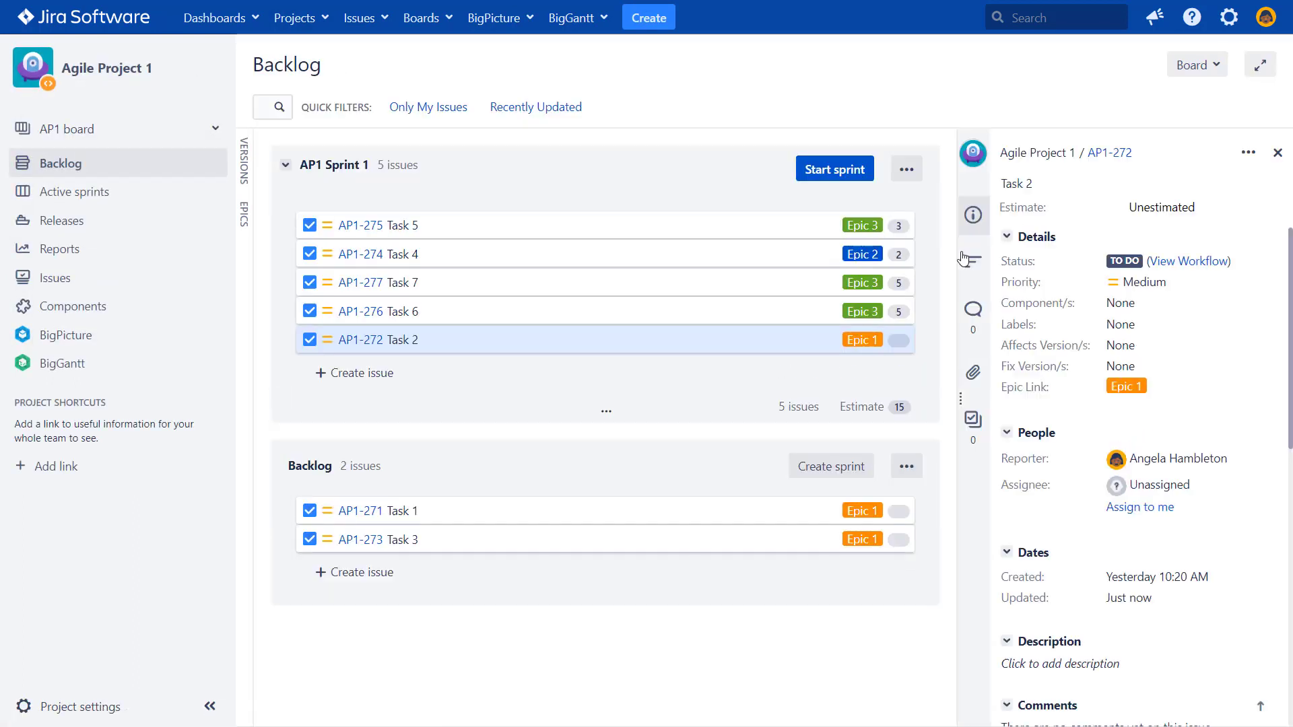
Open Agile Project 1's BigPicture board to check whether Task 2 is planned in the Iteration.
{"action": "left_click", "coordinate": [494, 18]}
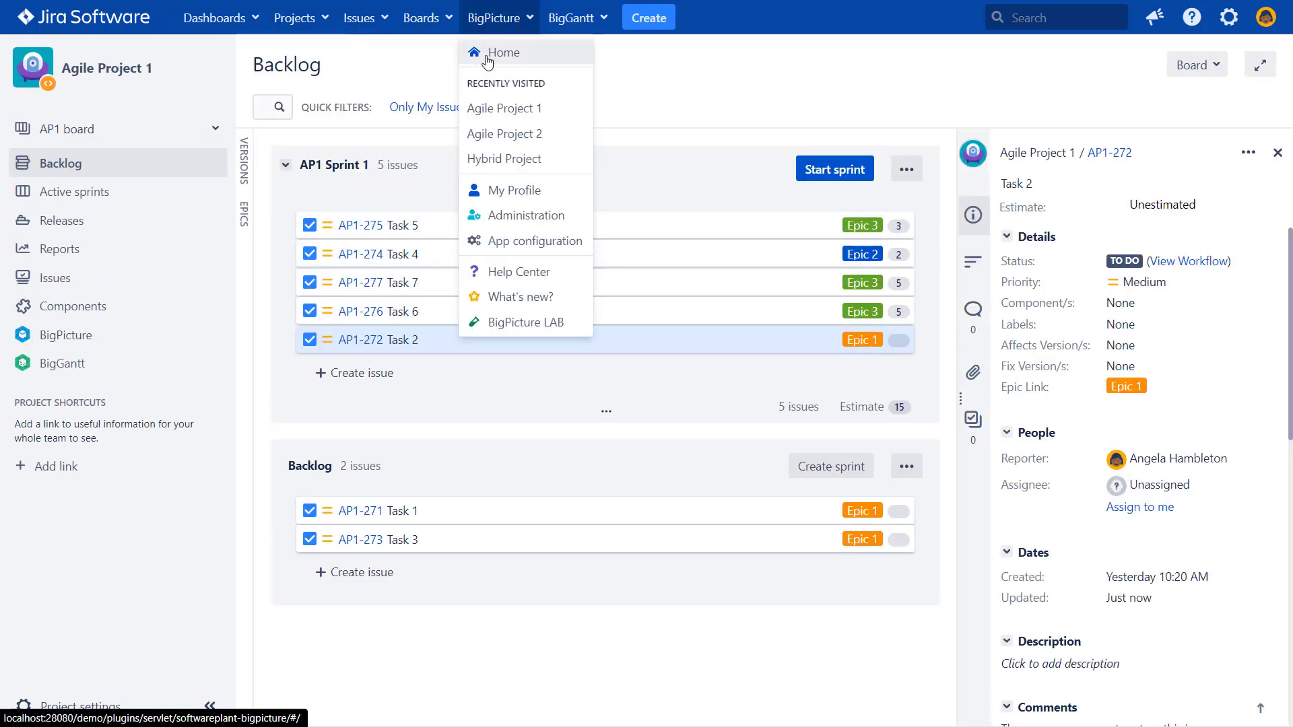
{"action": "left_click", "coordinate": [505, 109]}
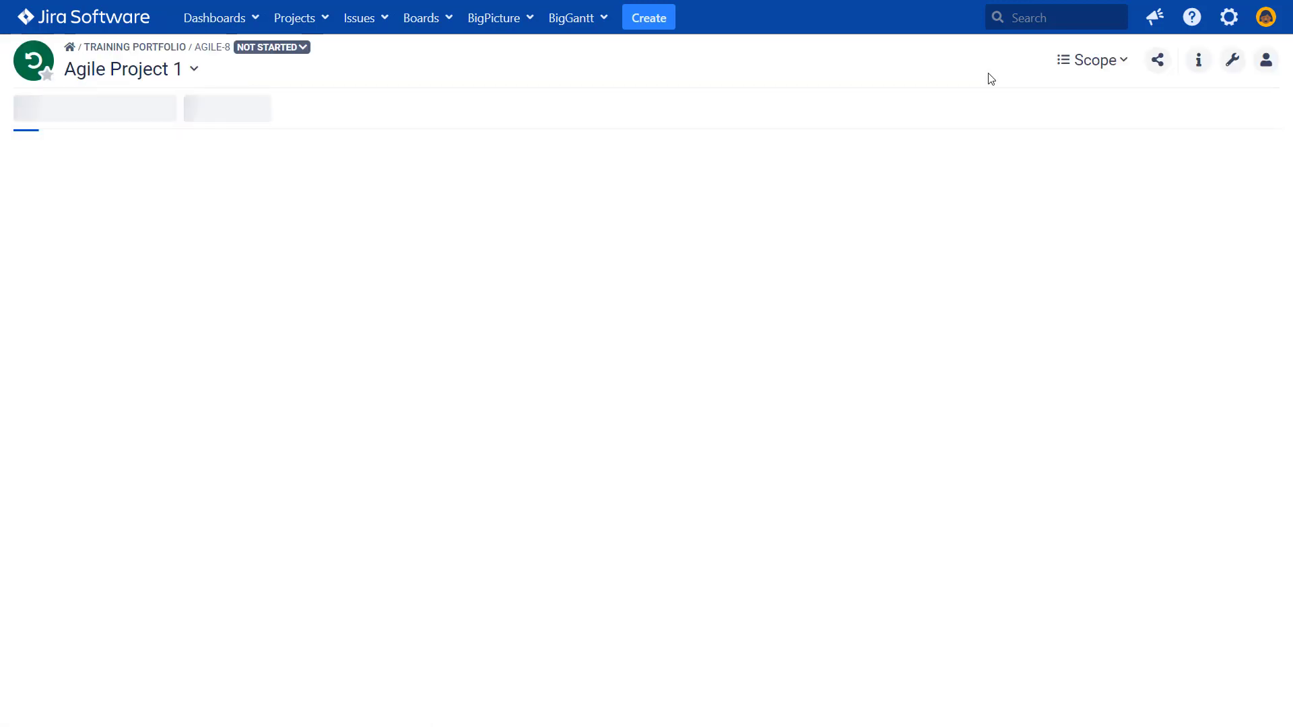
{"action": "left_click", "coordinate": [1122, 67]}
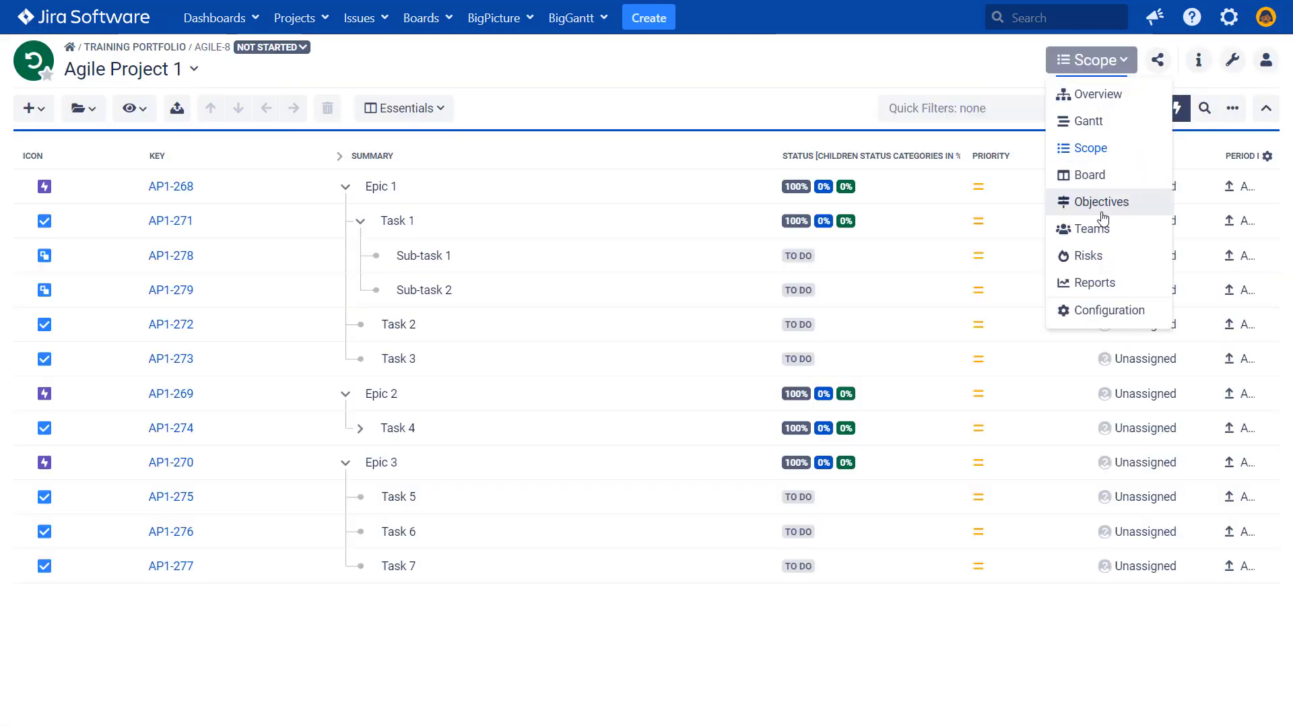
{"action": "left_click", "coordinate": [1090, 175]}
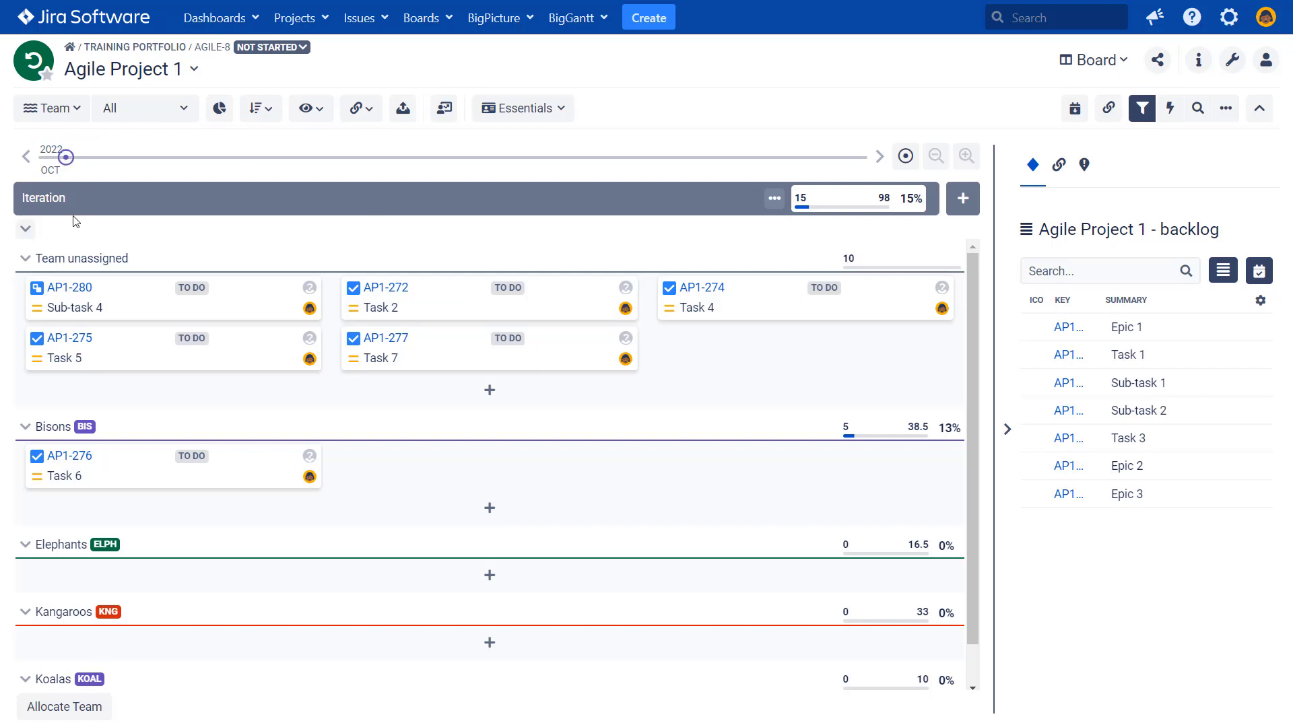
Open the task scope definition in Agile Project 1's configuration and show the Iteration's timebox mapping.
{"action": "left_click", "coordinate": [1121, 66]}
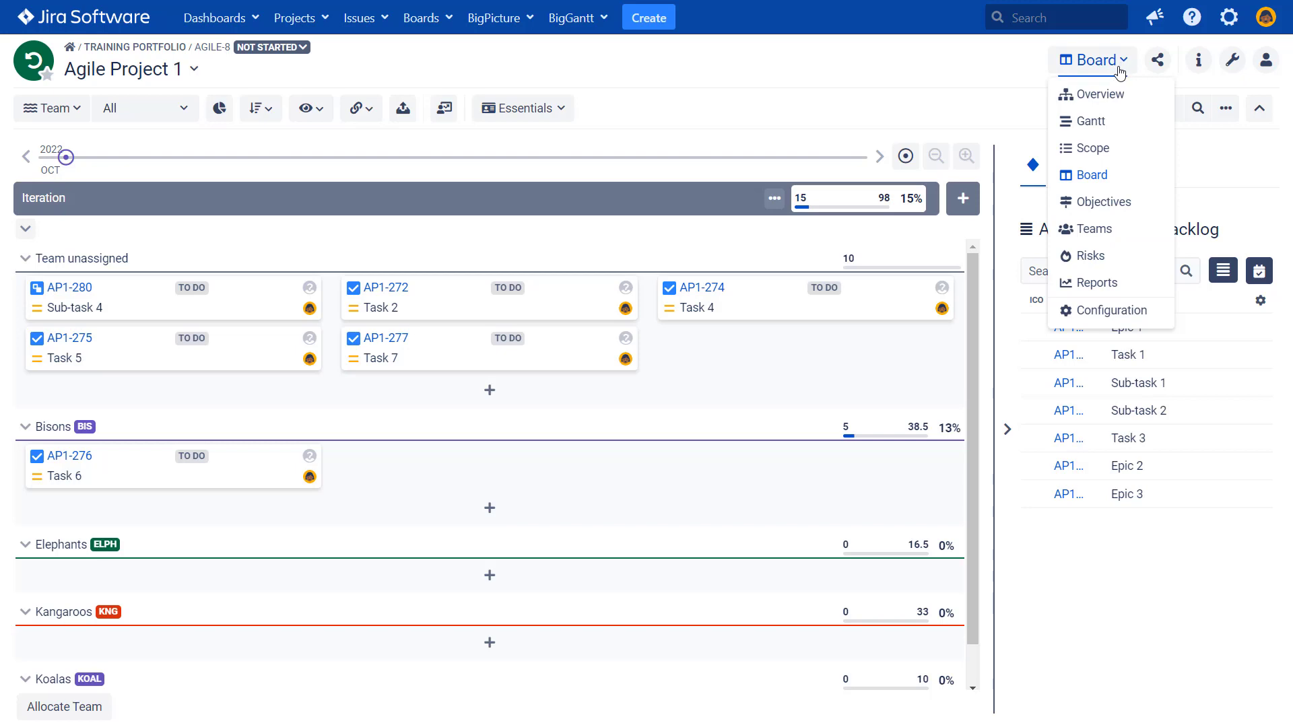
{"action": "left_click", "coordinate": [1128, 312]}
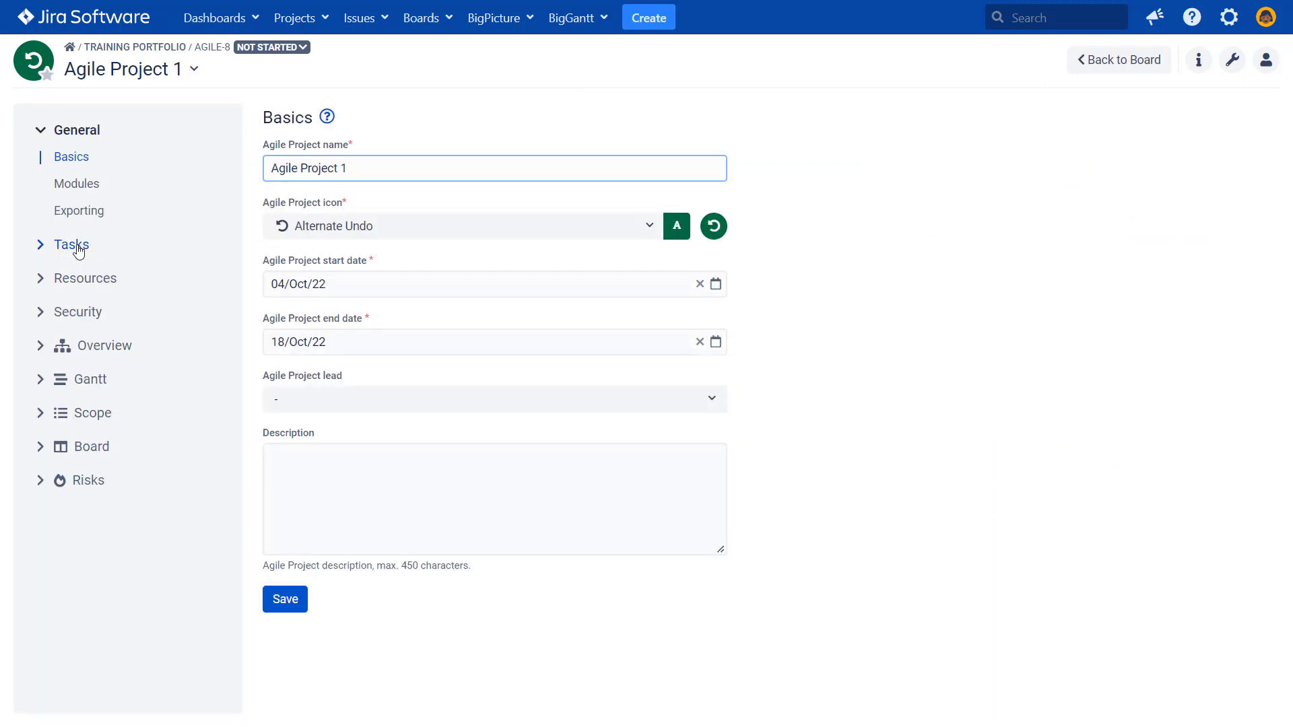
{"action": "left_click", "coordinate": [79, 248]}
{"action": "left_click", "coordinate": [88, 270]}
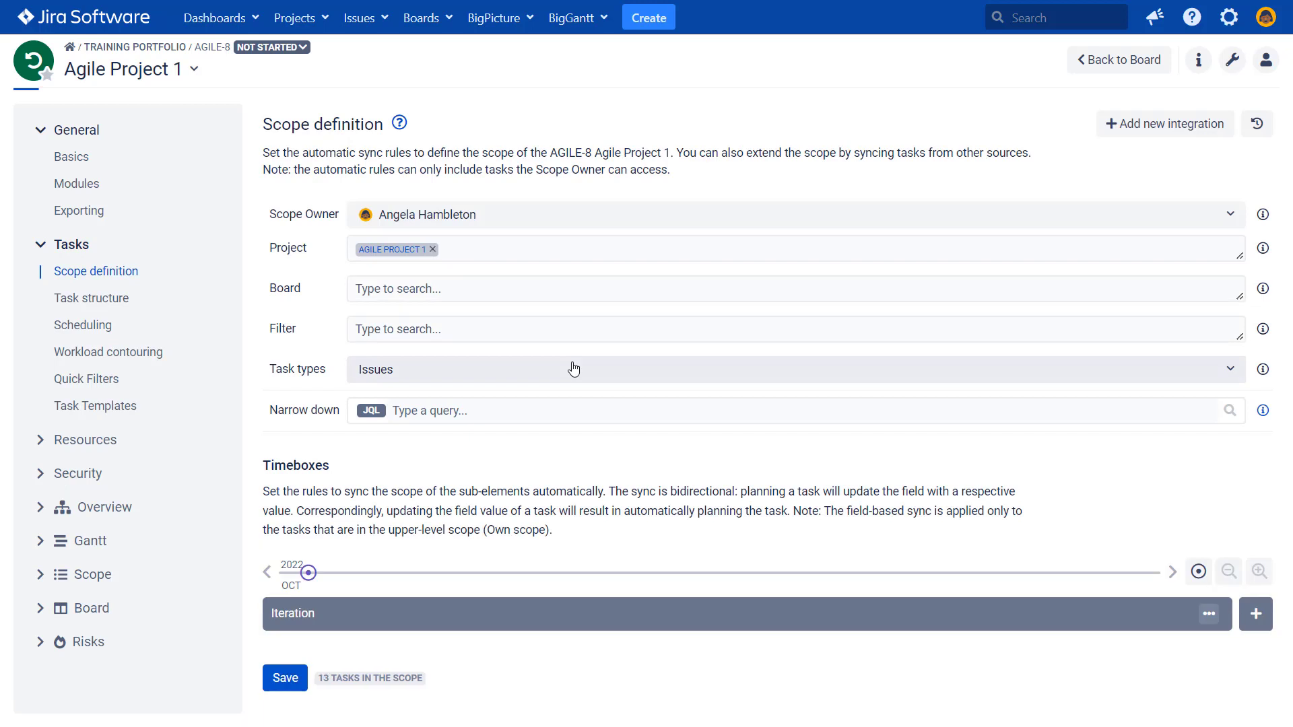
{"action": "scroll", "coordinate": [650, 391], "scroll_direction": "down", "scroll_amount": 1}
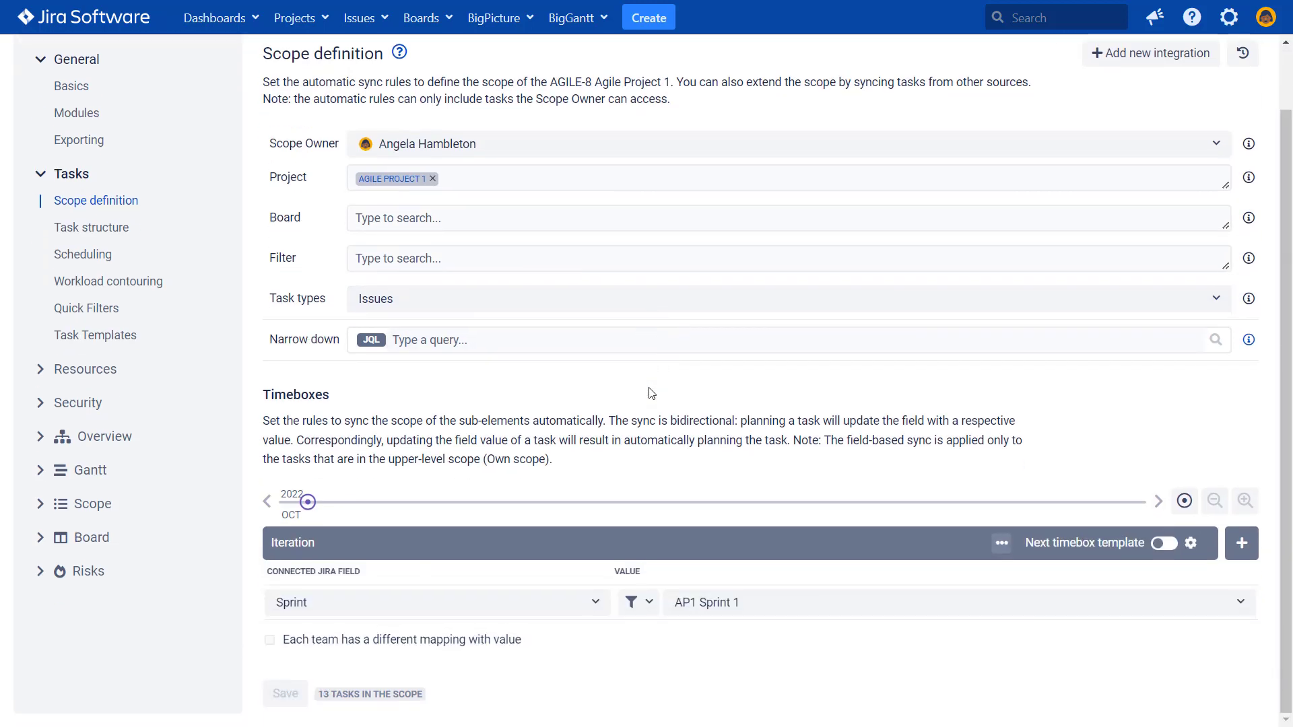
Try a different sprint mapping for each team, view the sprint choices for Kangaroos, and turn the per-team mapping off again.
{"action": "left_click", "coordinate": [270, 641]}
{"action": "scroll", "coordinate": [347, 543], "scroll_direction": "down", "scroll_amount": 3}
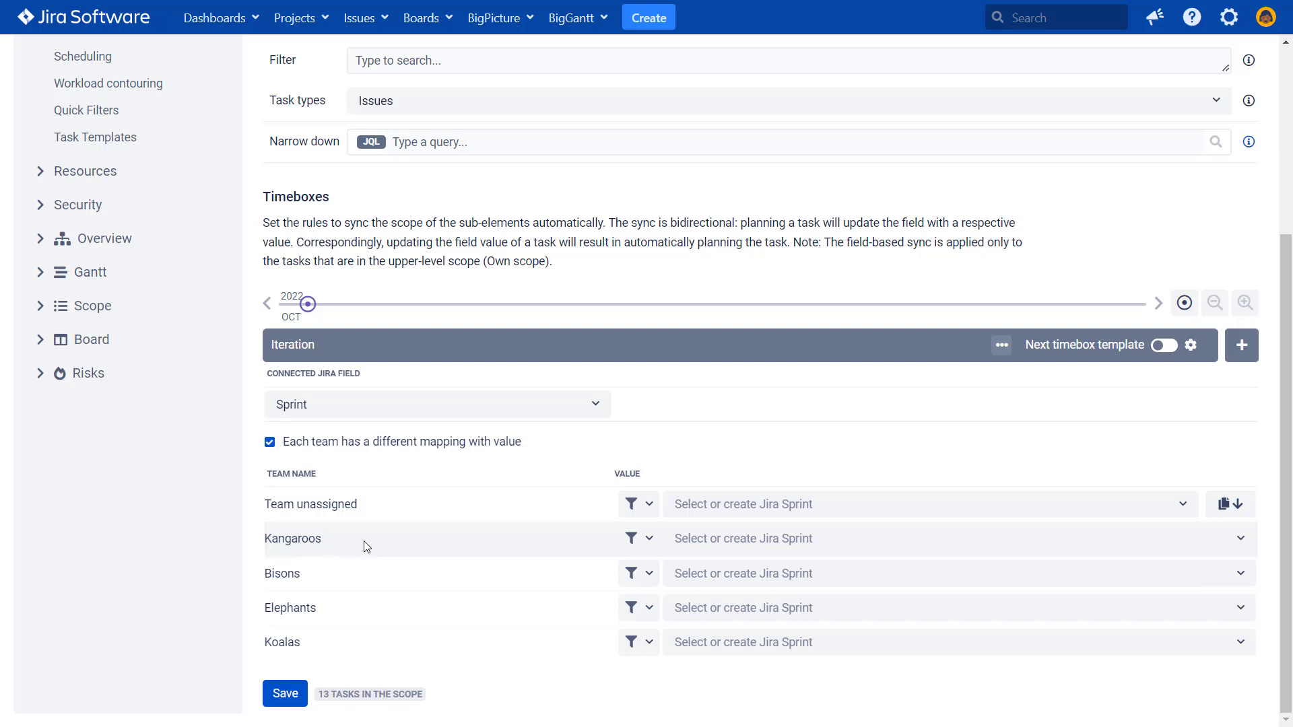
{"action": "left_click", "coordinate": [699, 542]}
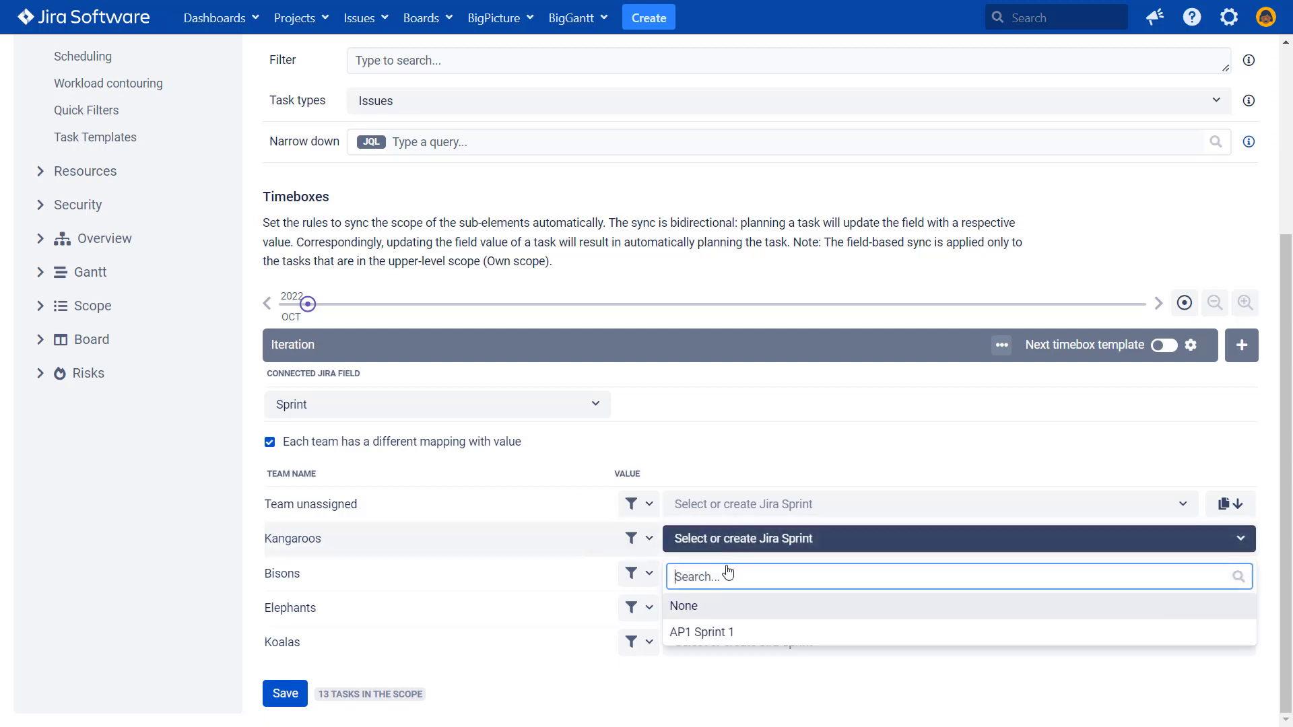
{"action": "left_click", "coordinate": [771, 451]}
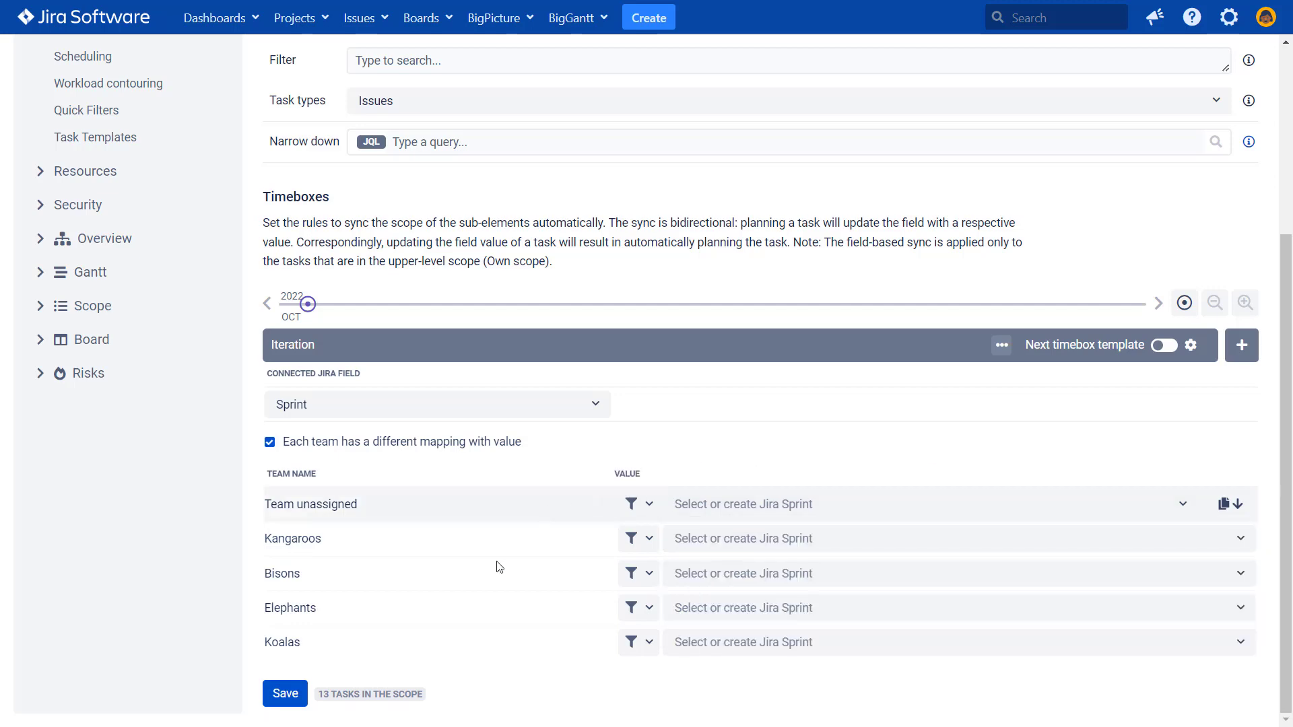
{"action": "left_click", "coordinate": [270, 442]}
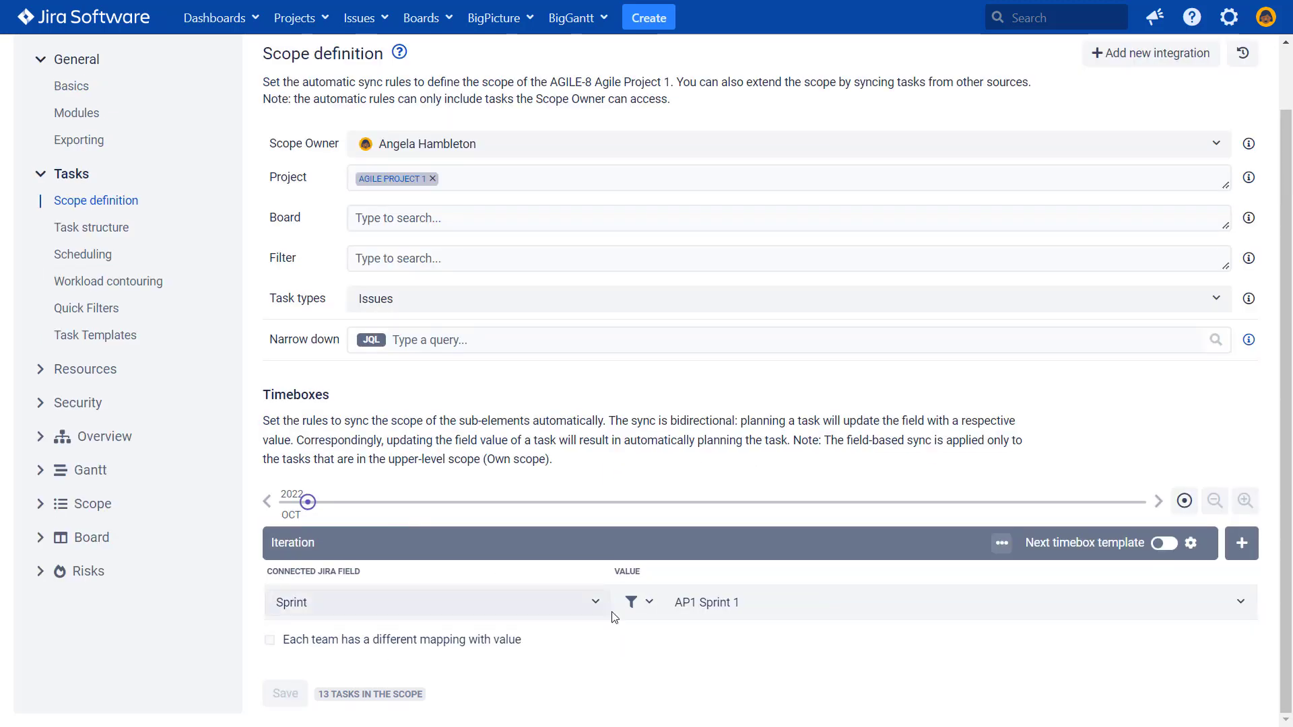
Enable the next timebox template in the scope definition's timebox settings, save the change and dismiss the notification.
{"action": "left_click", "coordinate": [1164, 545]}
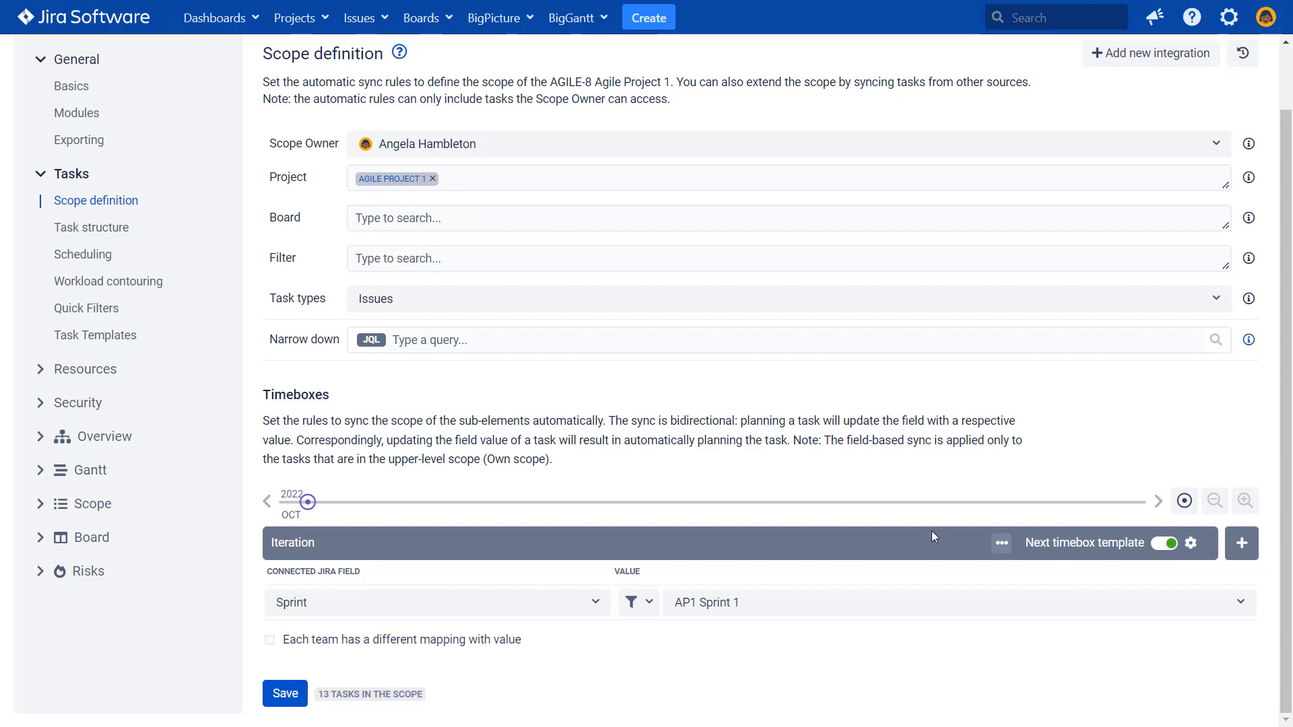
{"action": "left_click", "coordinate": [295, 695]}
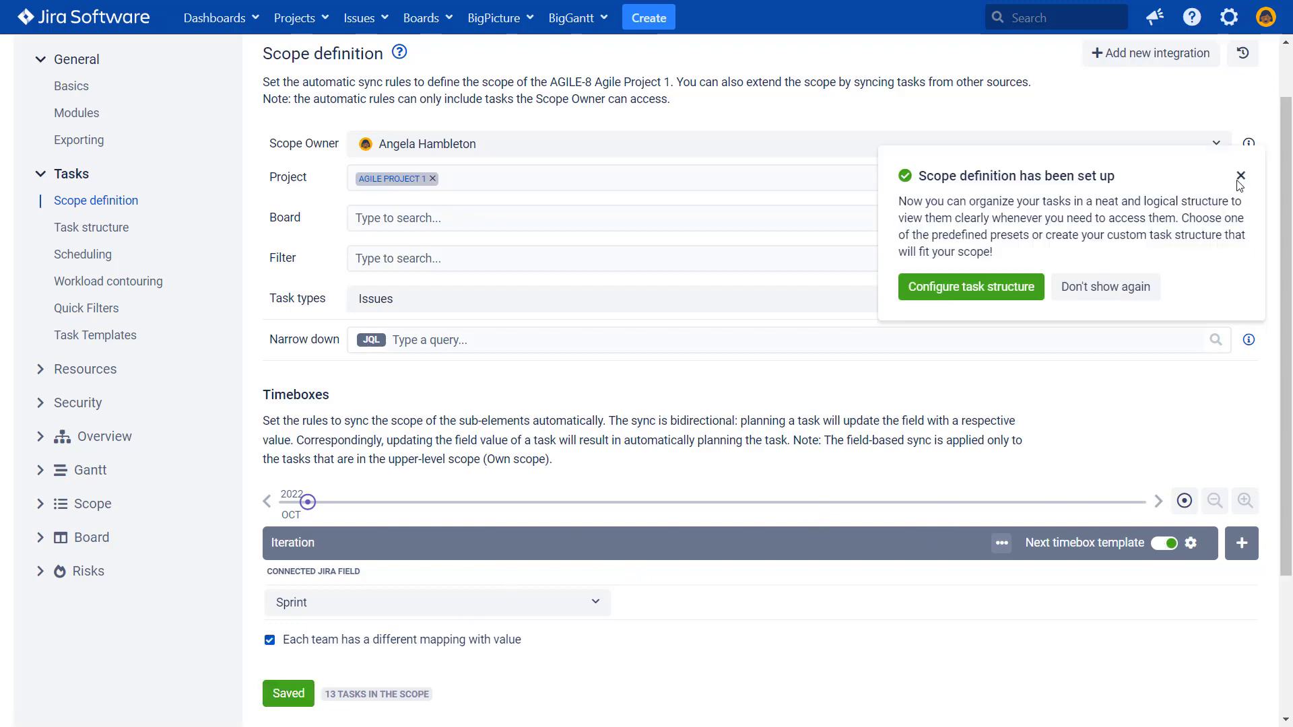
{"action": "left_click", "coordinate": [1239, 178]}
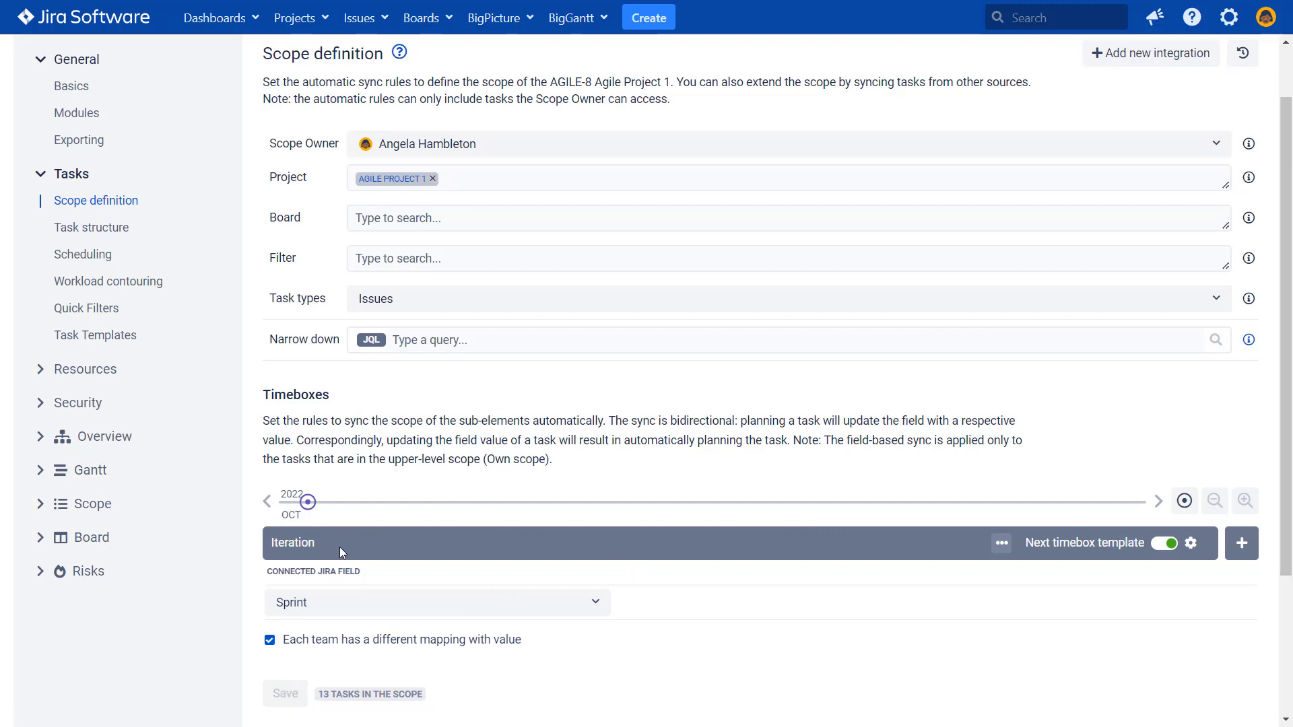
Turn off the per-team mapping for the Iteration, map it to AP1 Sprint 1 and save the scope definition.
{"action": "scroll", "coordinate": [340, 547], "scroll_direction": "down", "scroll_amount": 3}
{"action": "left_click", "coordinate": [313, 447]}
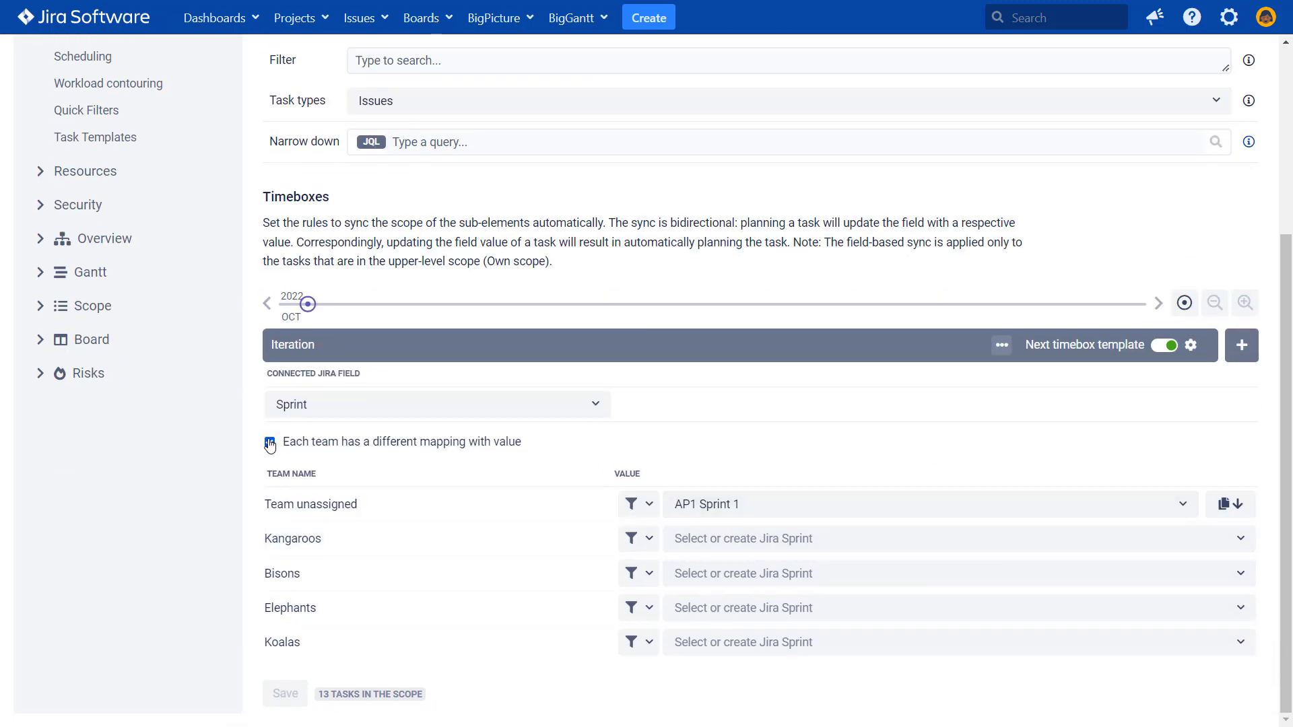
{"action": "left_click", "coordinate": [694, 604]}
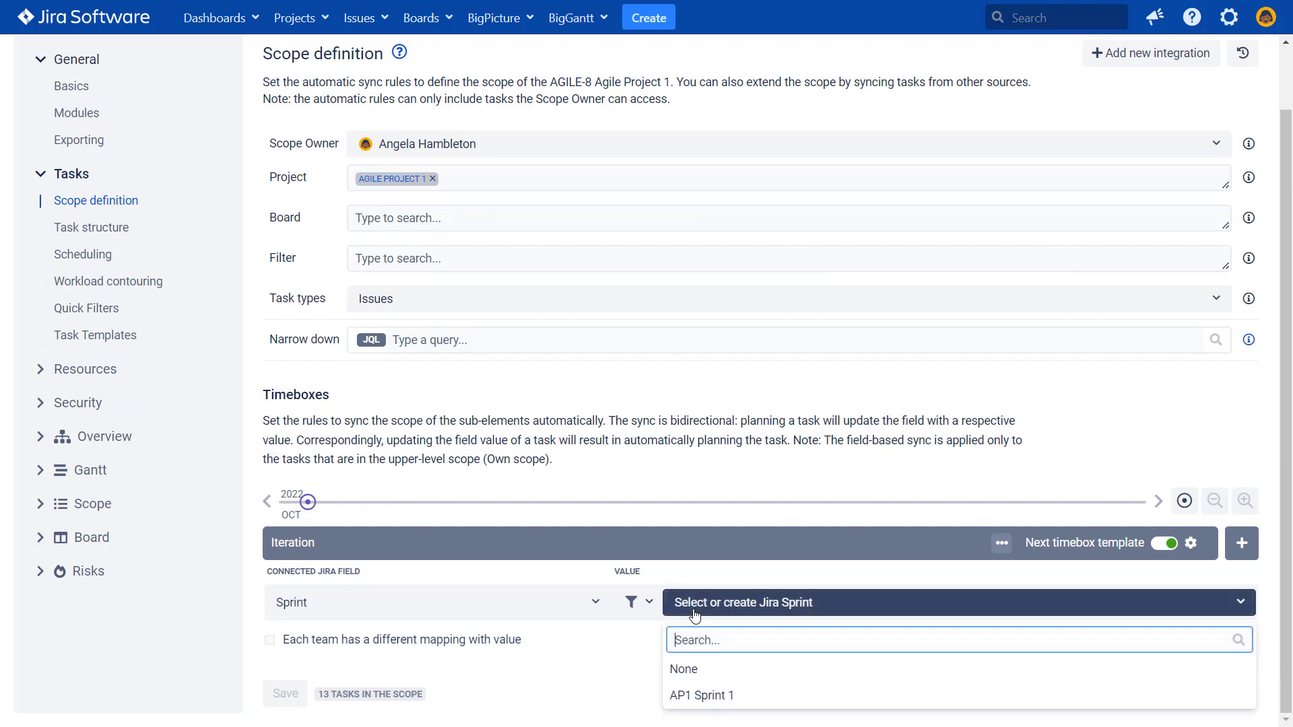
{"action": "left_click", "coordinate": [698, 696]}
{"action": "left_click", "coordinate": [289, 691]}
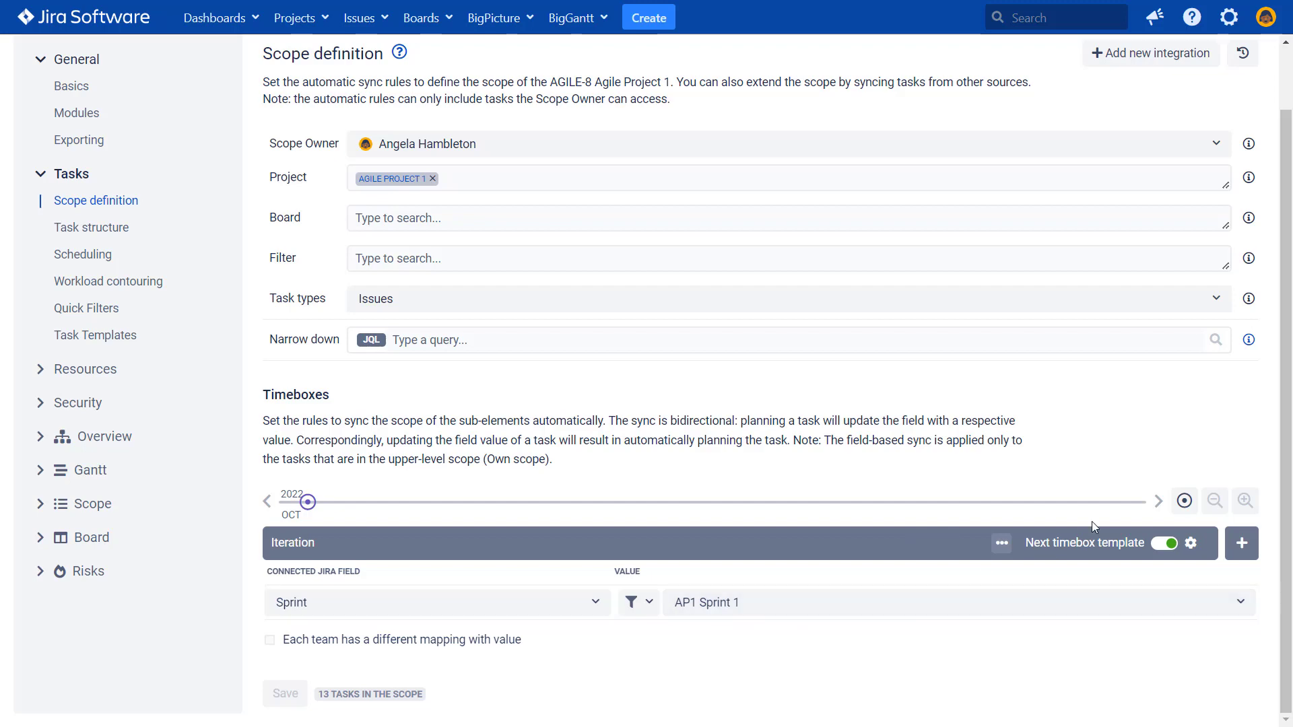
{"action": "left_click", "coordinate": [1171, 542]}
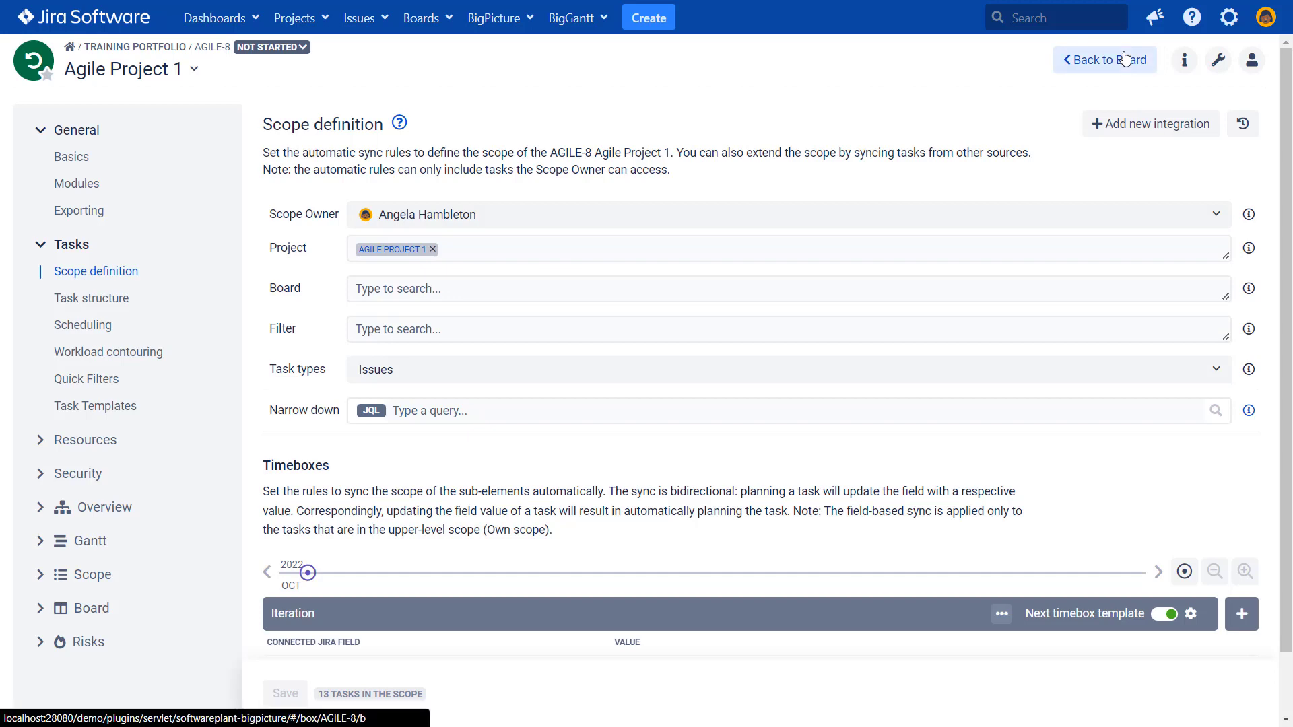
View Agile Project 1's timeboxes in the BigPicture Home overview and open the project's board.
{"action": "left_click", "coordinate": [1125, 59]}
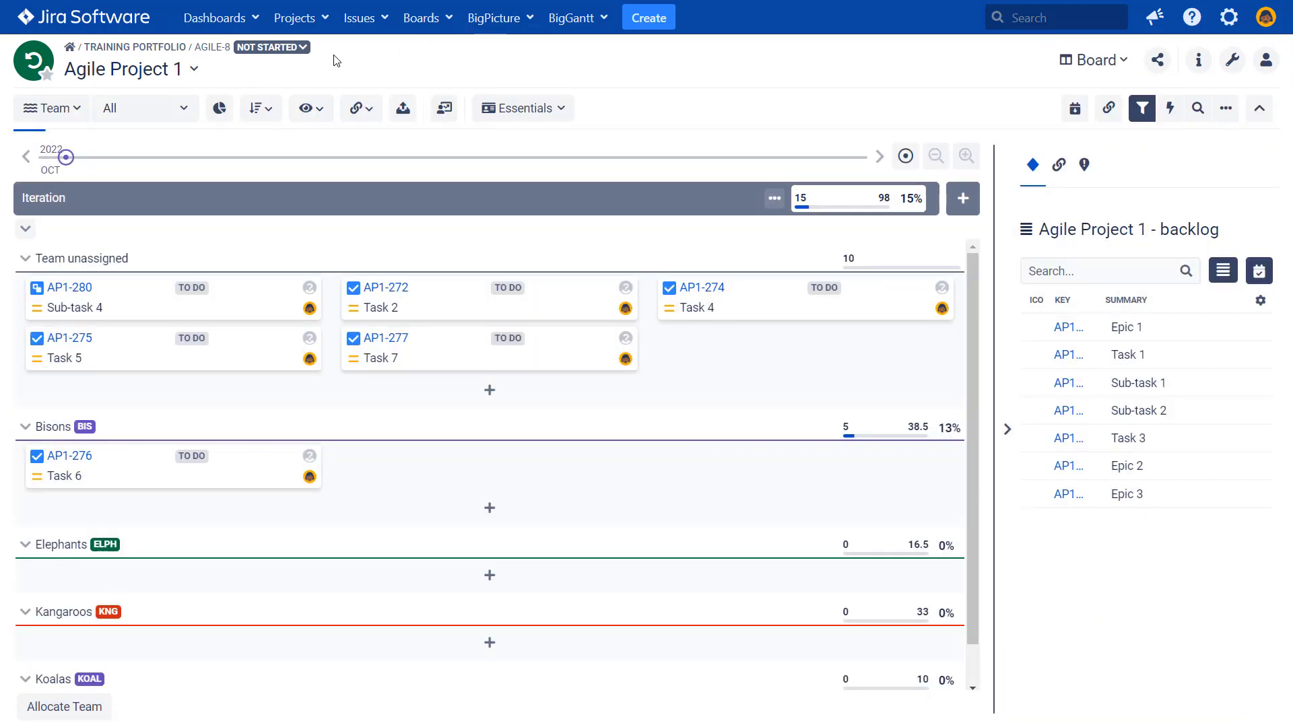
{"action": "left_click", "coordinate": [515, 19]}
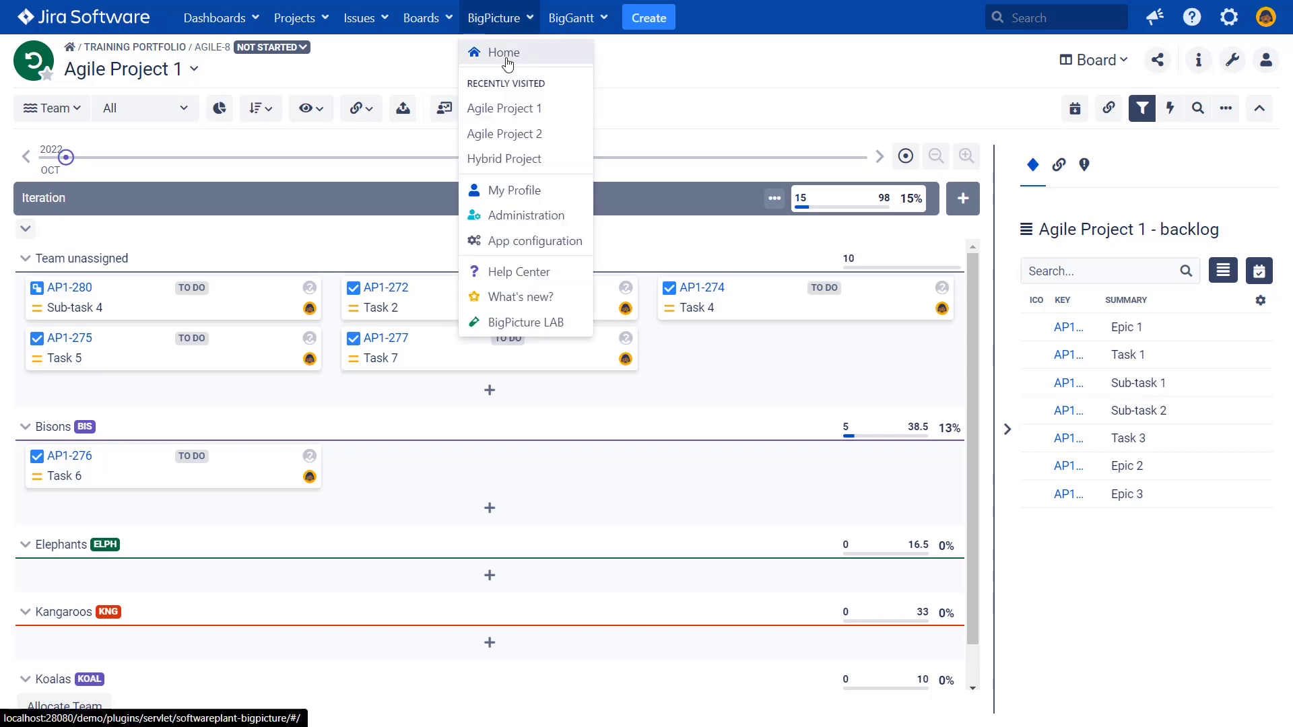
{"action": "left_click", "coordinate": [508, 61]}
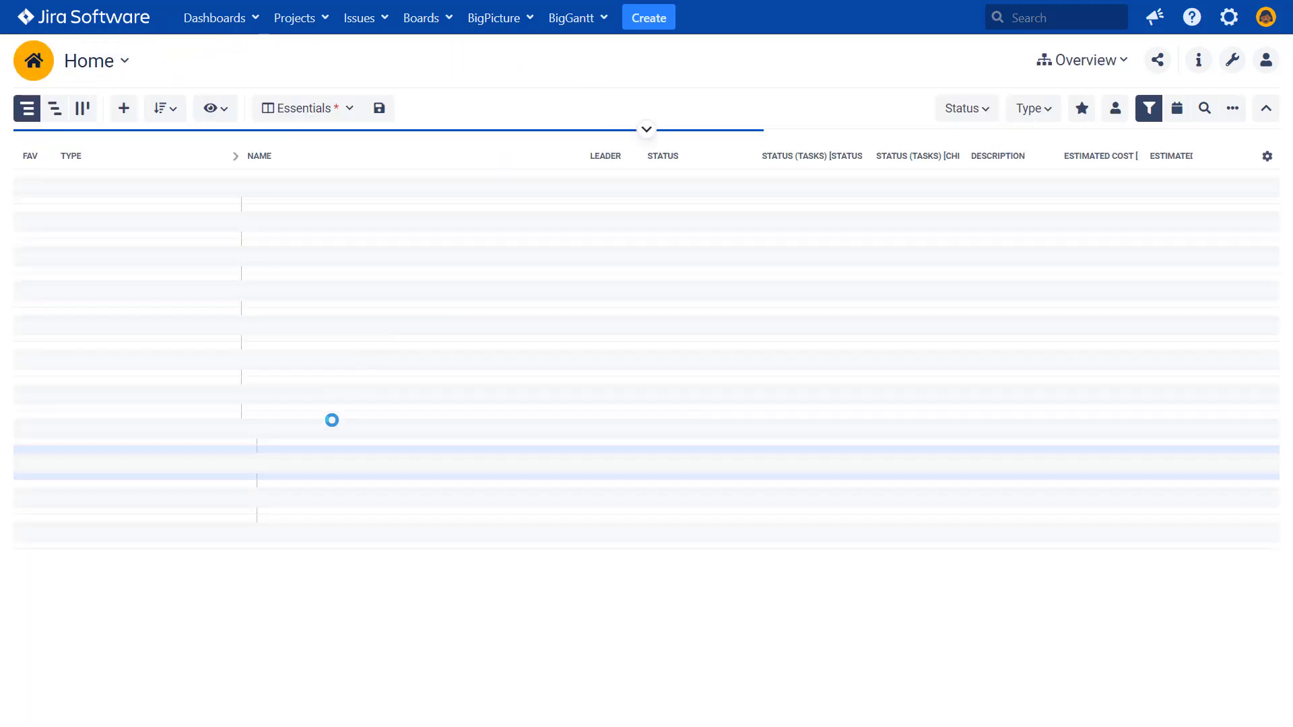
{"action": "left_click", "coordinate": [271, 463]}
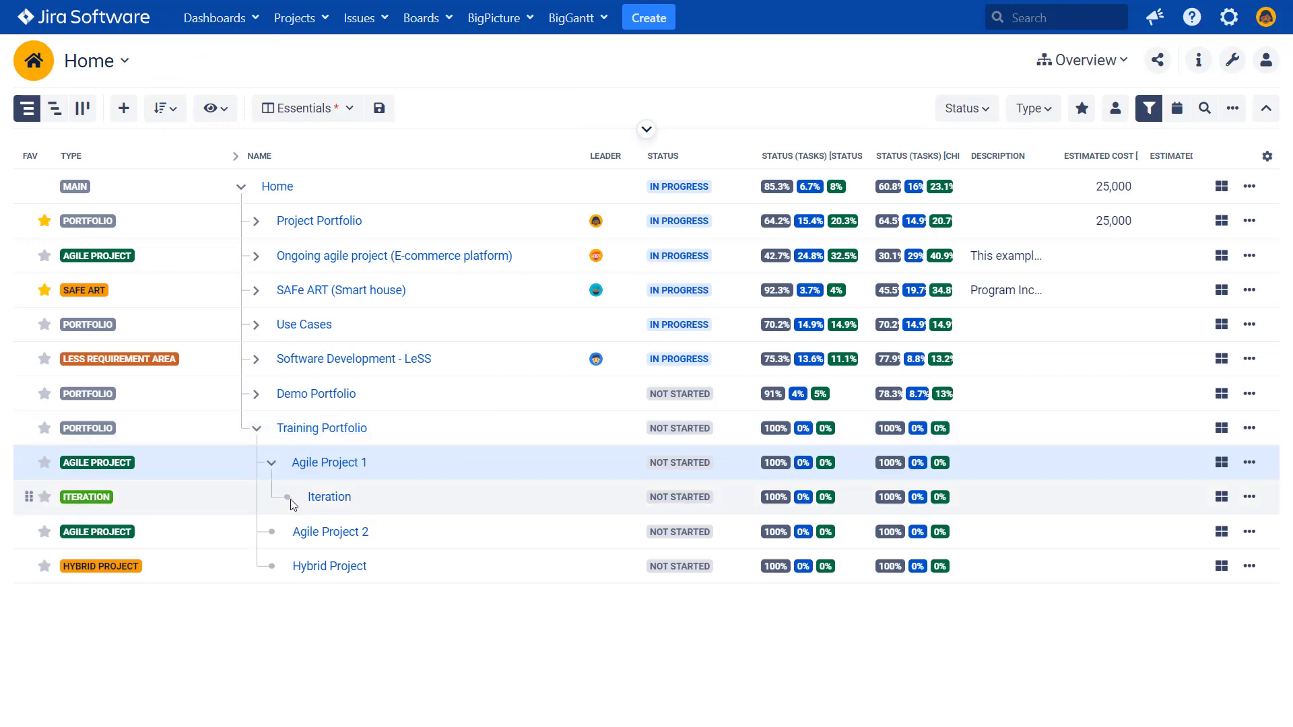
{"action": "mouse_move", "coordinate": [300, 516]}
{"action": "left_click", "coordinate": [316, 464]}
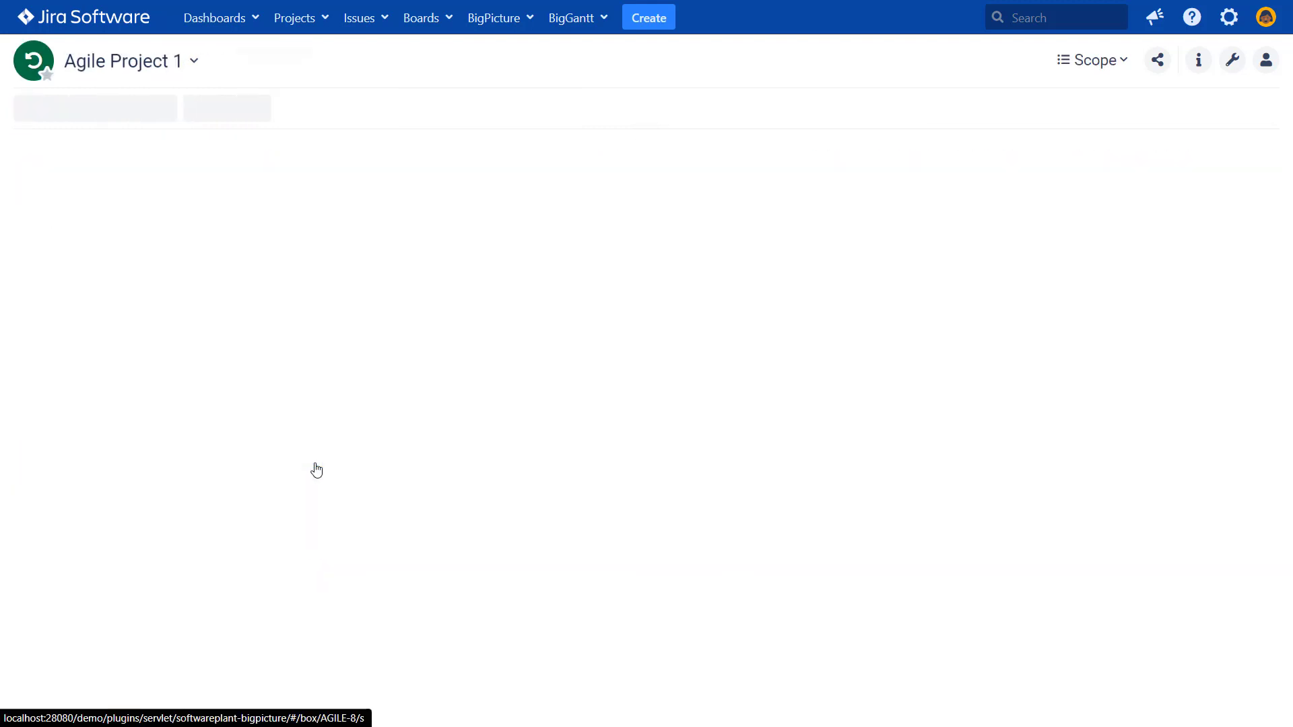
{"action": "left_click", "coordinate": [1111, 64]}
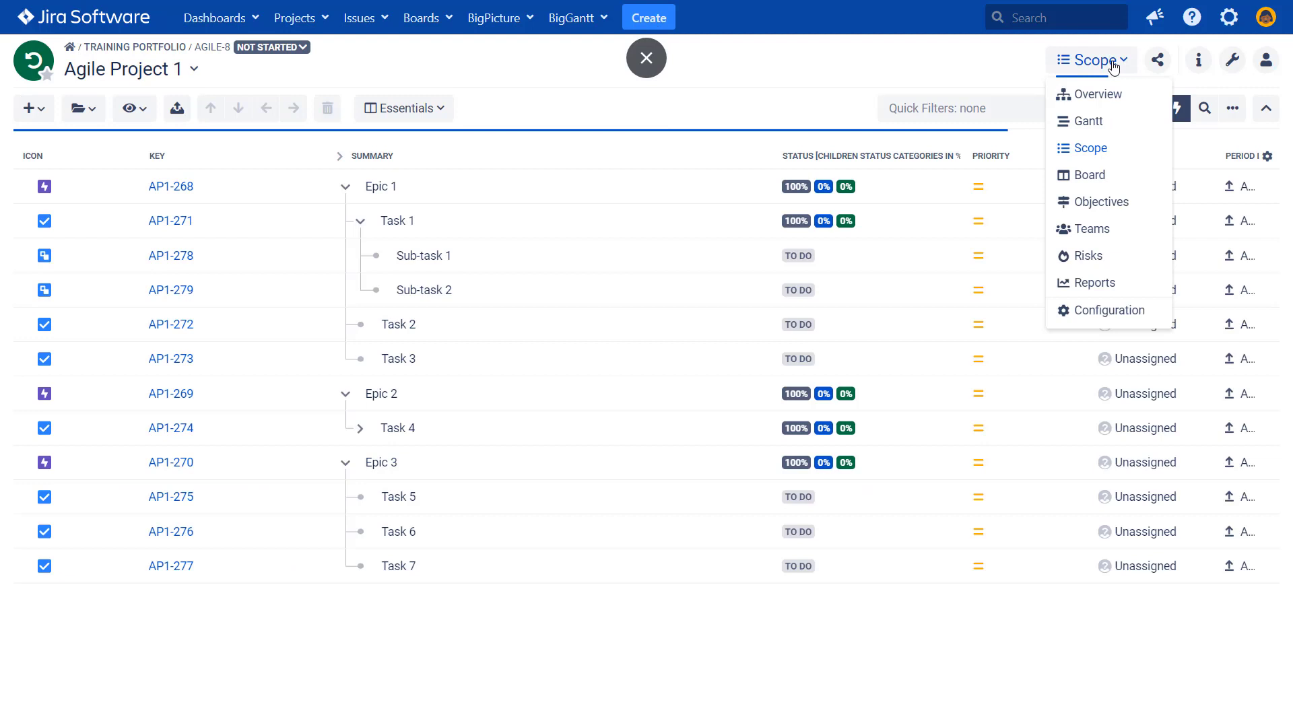
{"action": "left_click", "coordinate": [1108, 194]}
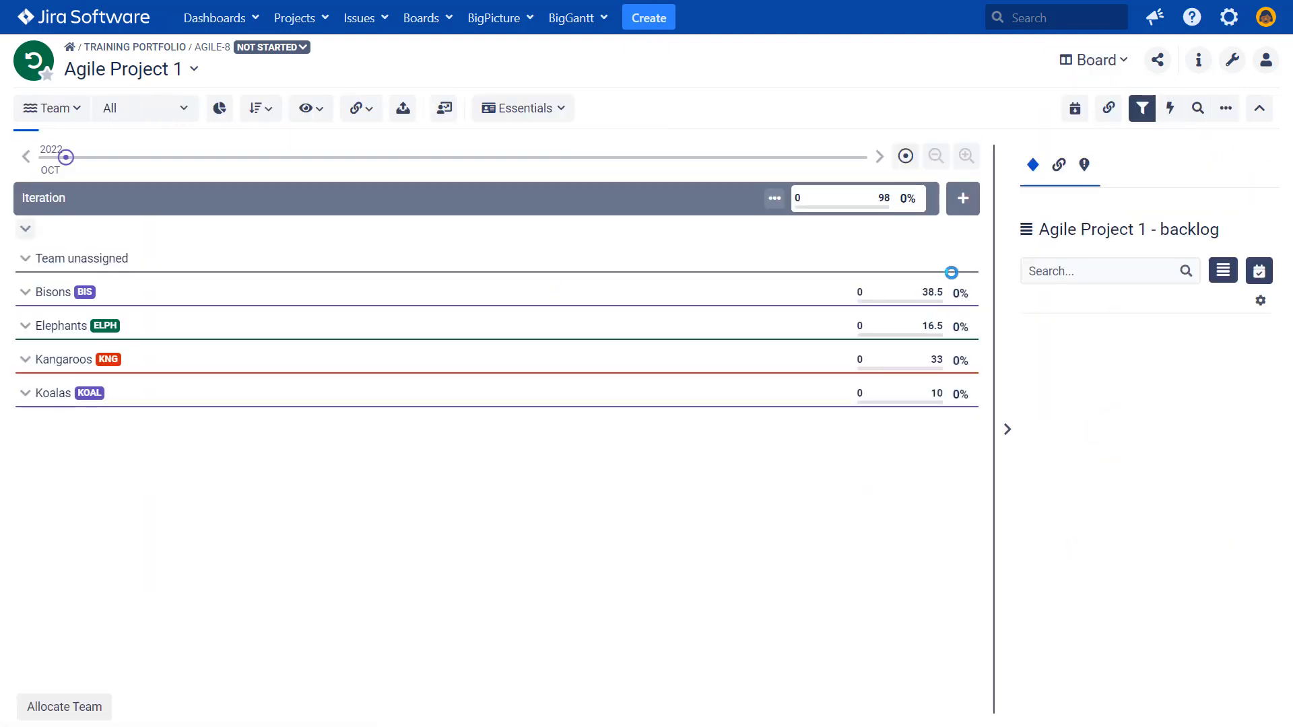
Create the timebox Iteration 2 from 19/Oct/22 to 02/Nov/22 and plan Task 1 in it for the Elephants team.
{"action": "left_click", "coordinate": [963, 200]}
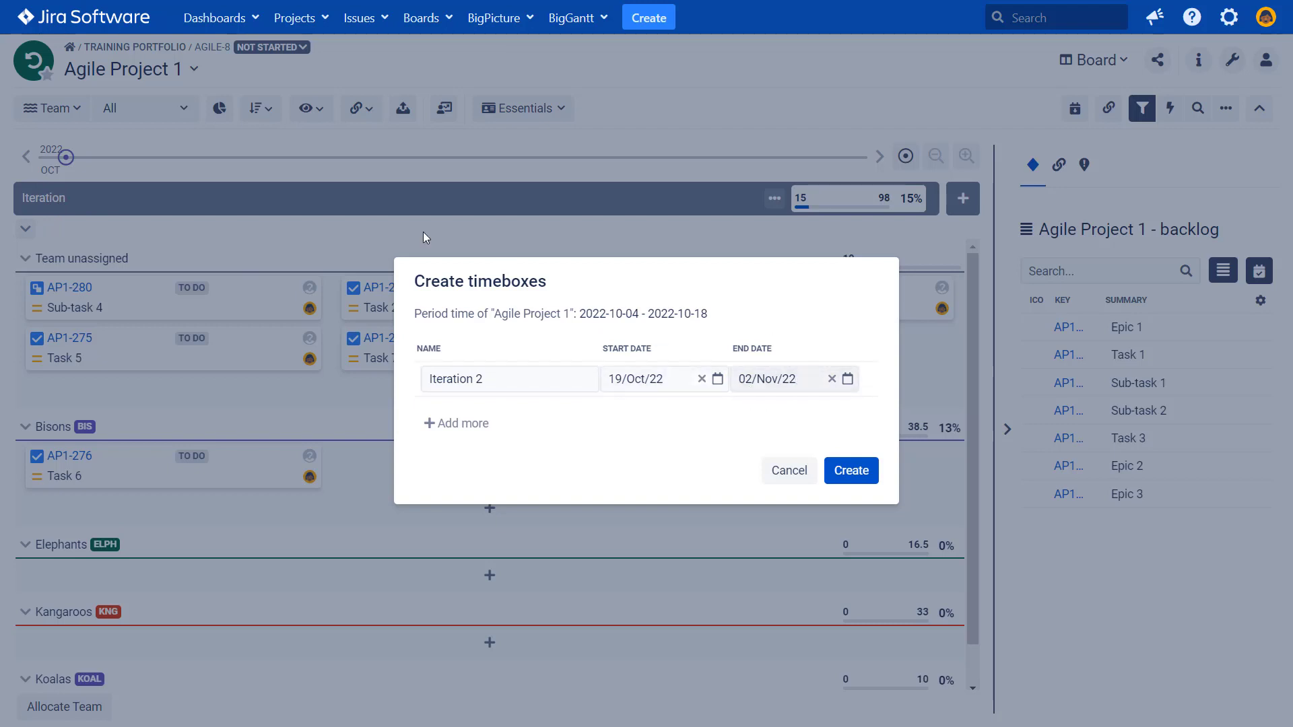
{"action": "left_click", "coordinate": [852, 470]}
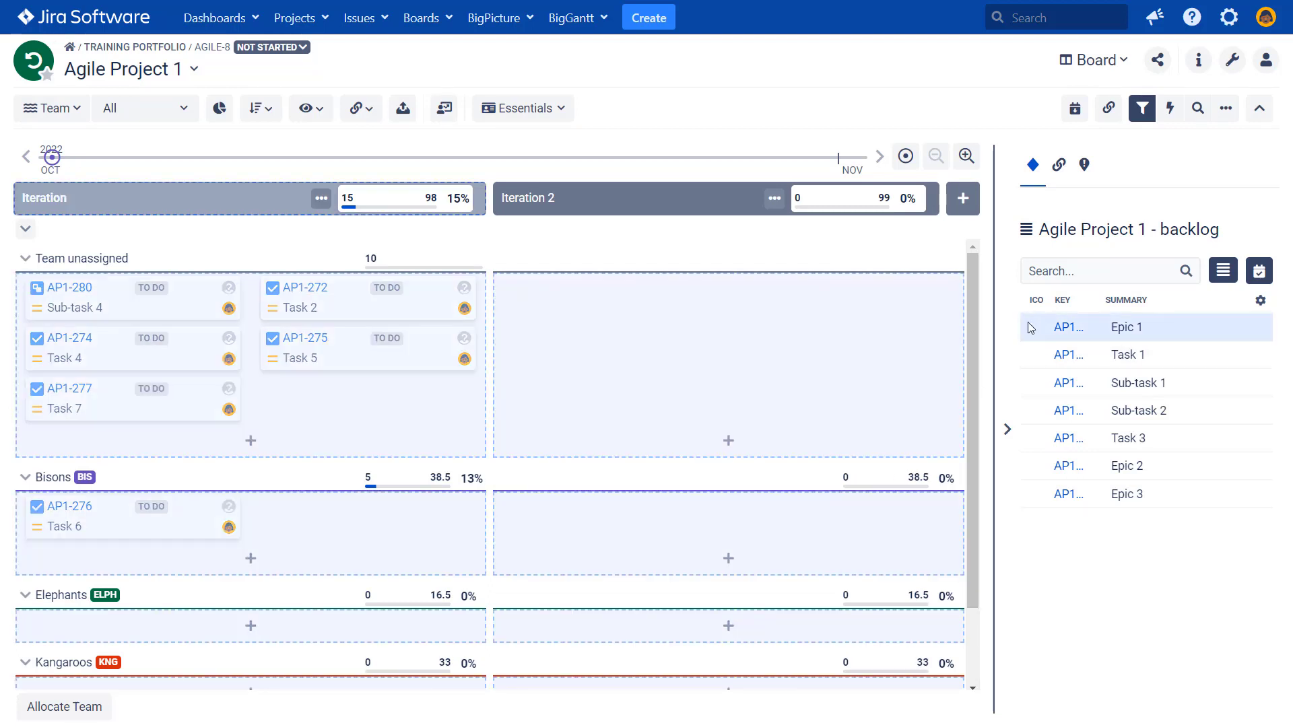
{"action": "left_click_drag", "start_coordinate": [1027, 353], "coordinate": [640, 631]}
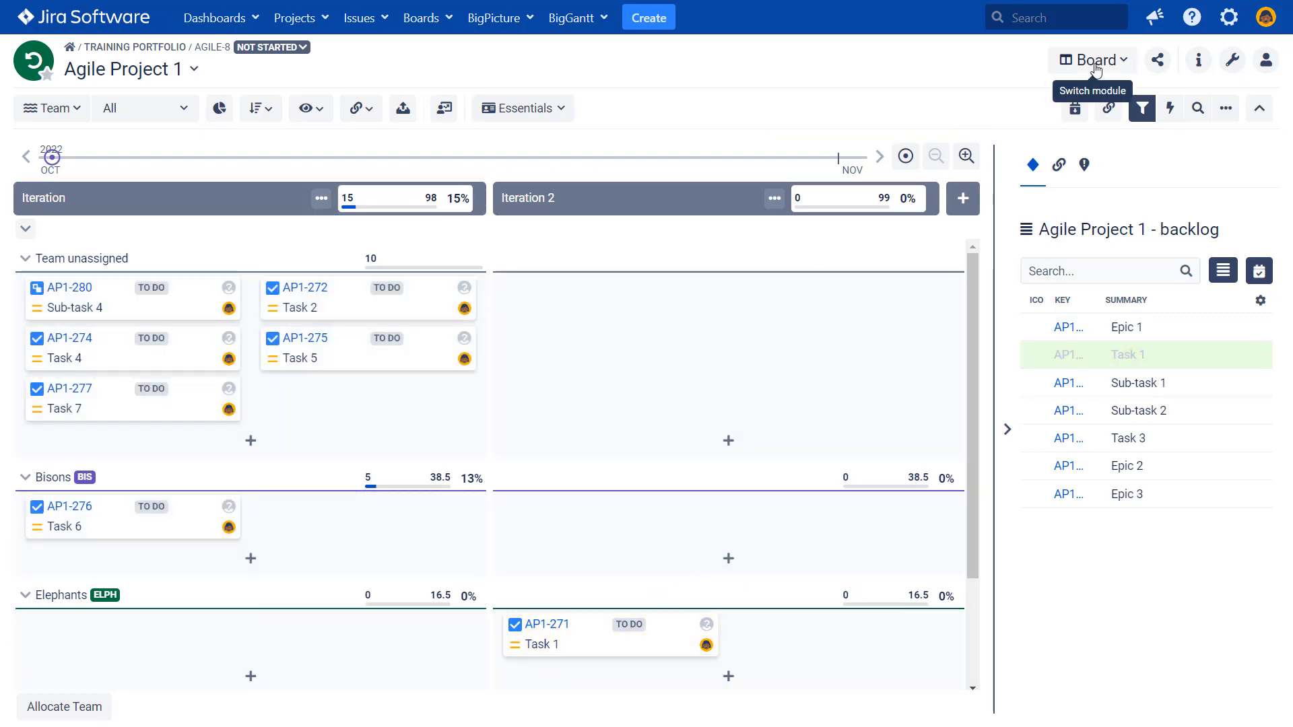
Open Agile Project 1's scope definition and check the sprint mapping of Iteration 2.
{"action": "left_click", "coordinate": [1097, 62]}
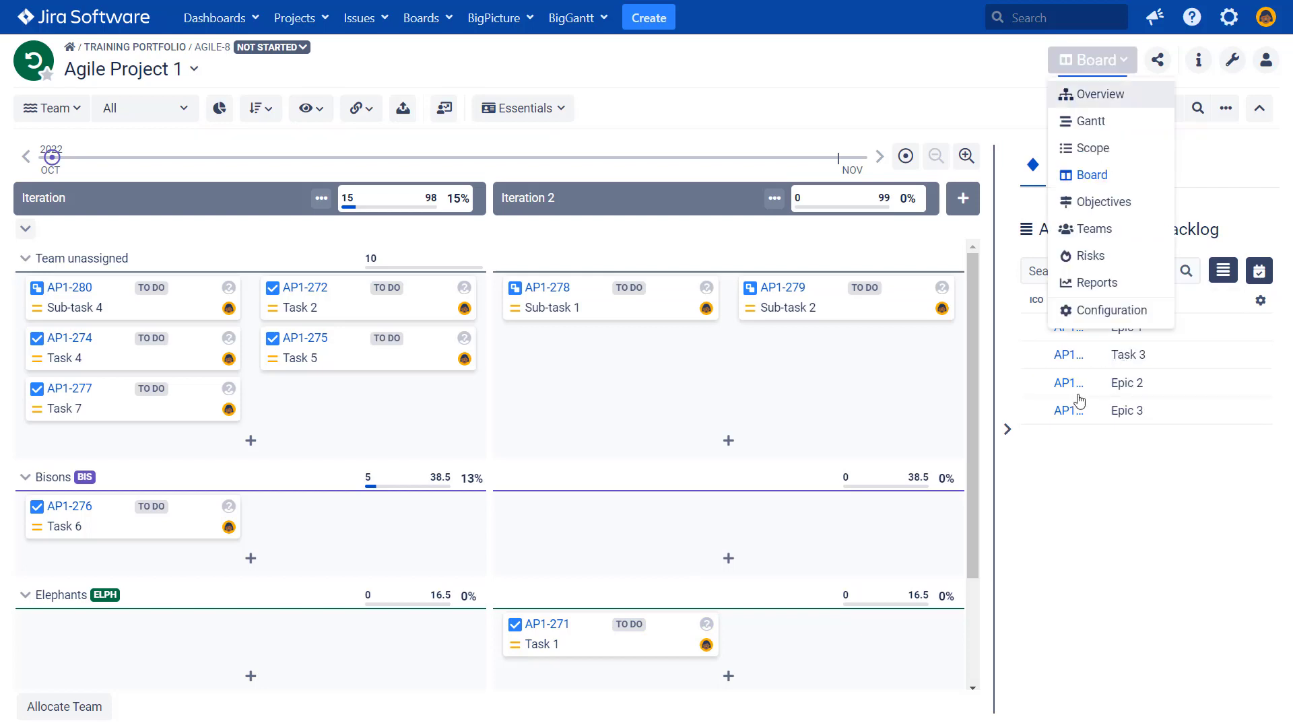
{"action": "left_click", "coordinate": [1088, 316]}
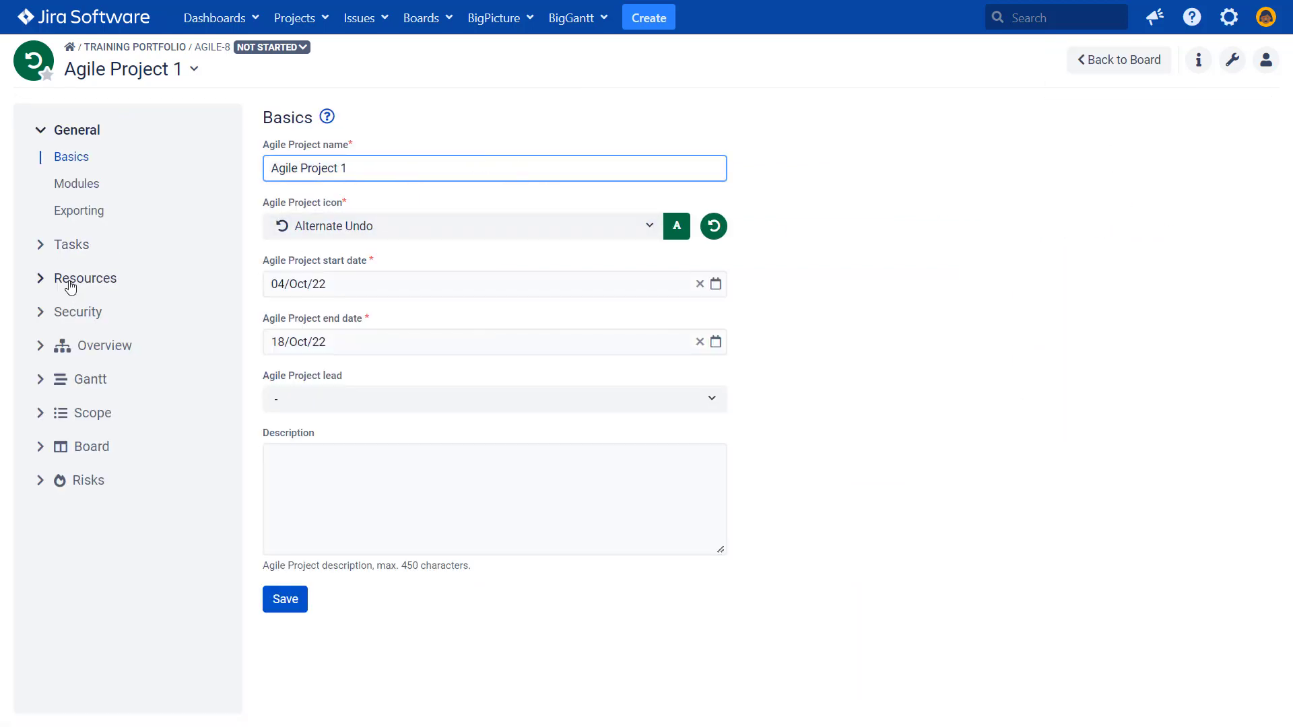
{"action": "left_click", "coordinate": [64, 247]}
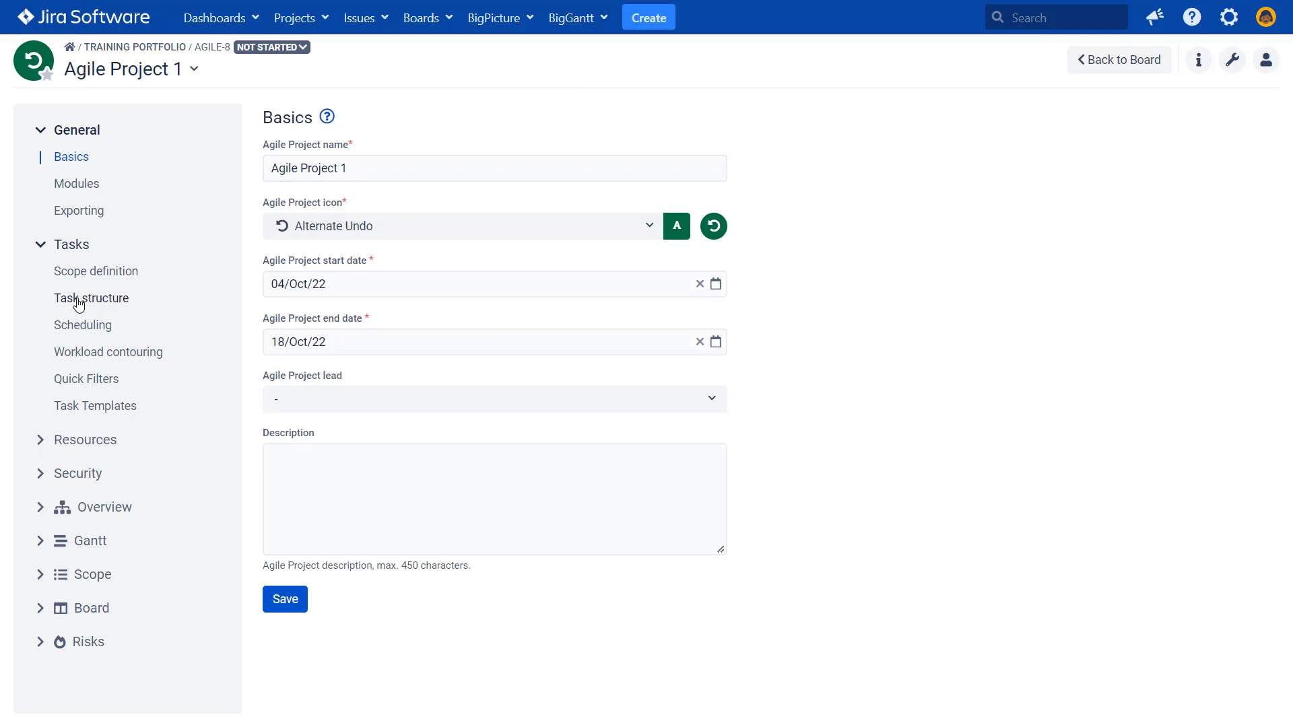
{"action": "left_click", "coordinate": [79, 271]}
{"action": "scroll", "coordinate": [565, 375], "scroll_direction": "down", "scroll_amount": 1}
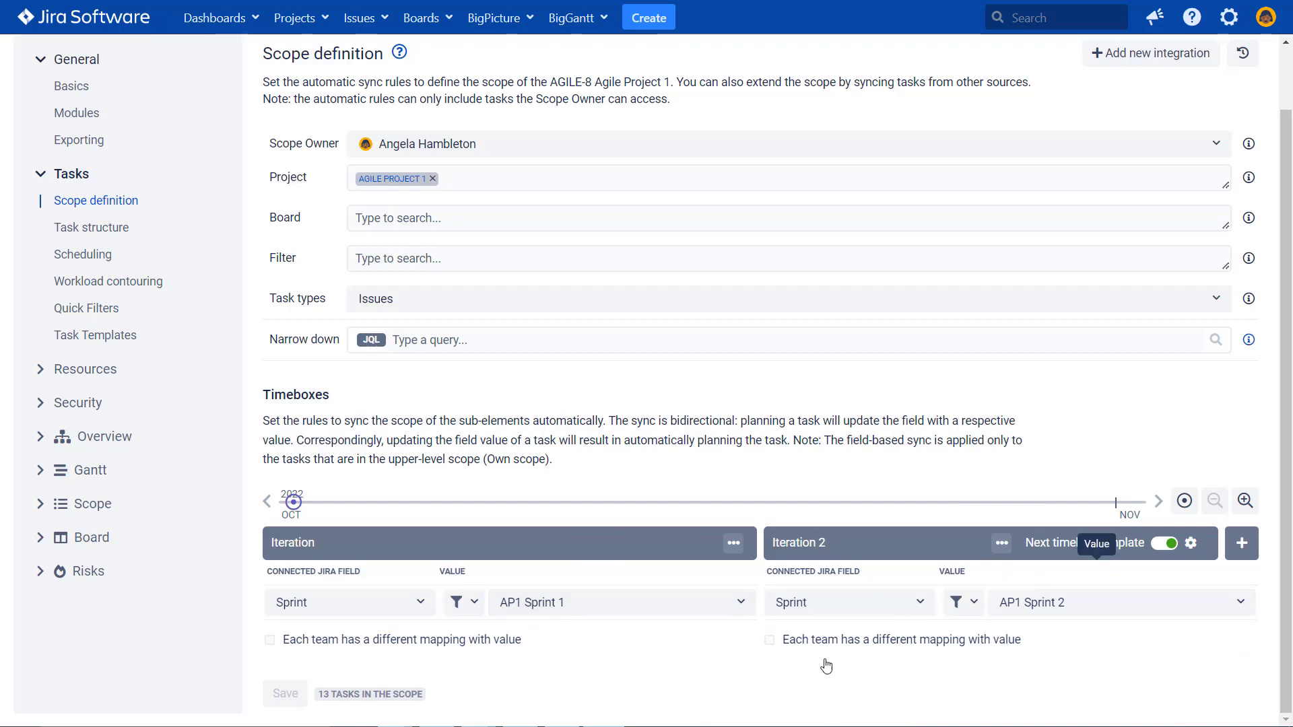
{"action": "scroll", "coordinate": [549, 485], "scroll_direction": "up", "scroll_amount": 1}
{"action": "scroll", "coordinate": [549, 485], "scroll_direction": "down", "scroll_amount": 1}
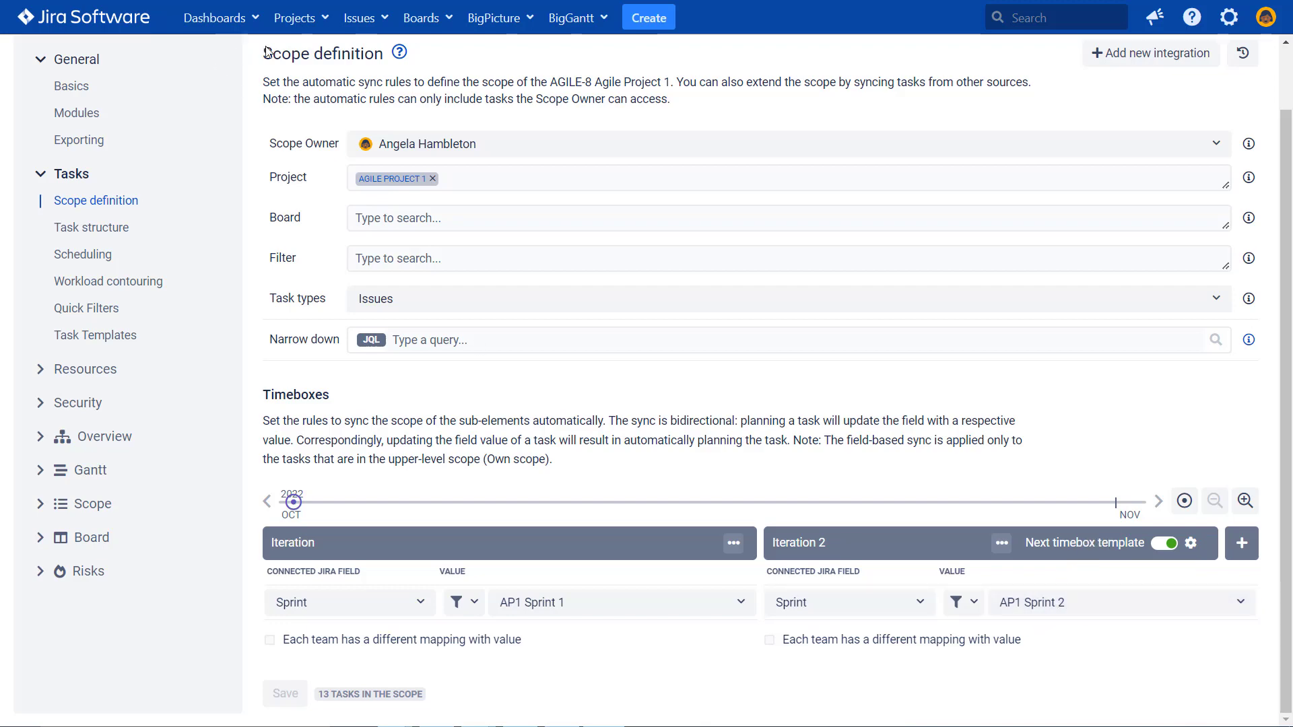
Open the Agile Project 1 backlog in Jira and check the dates and issues of AP1 Sprint 2.
{"action": "left_click", "coordinate": [323, 29]}
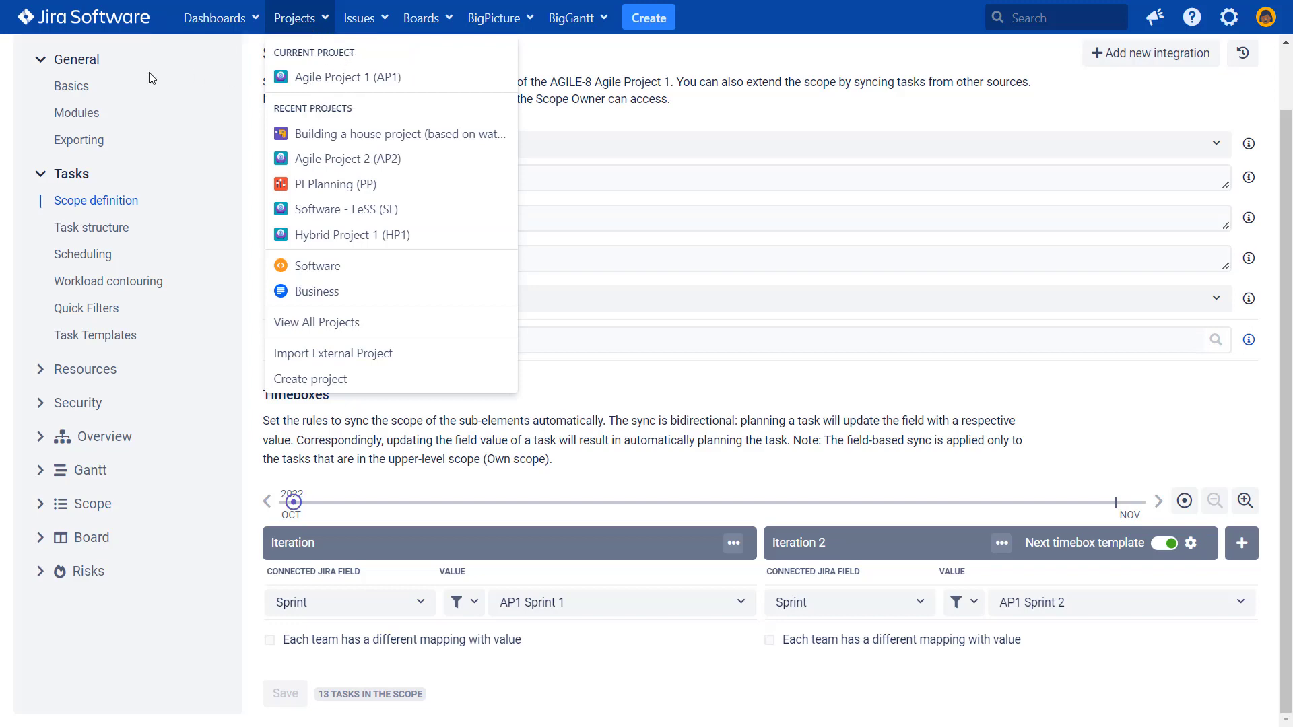
{"action": "left_click", "coordinate": [417, 76]}
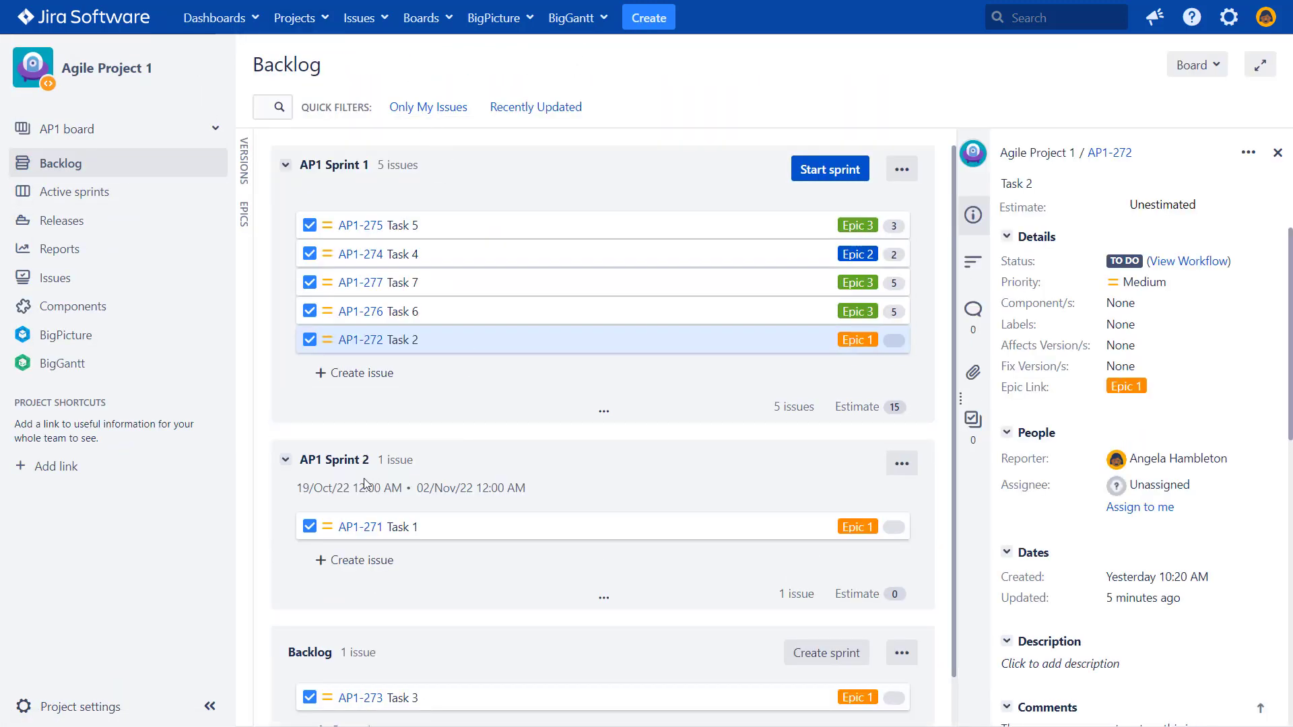
{"action": "double_click", "coordinate": [329, 464]}
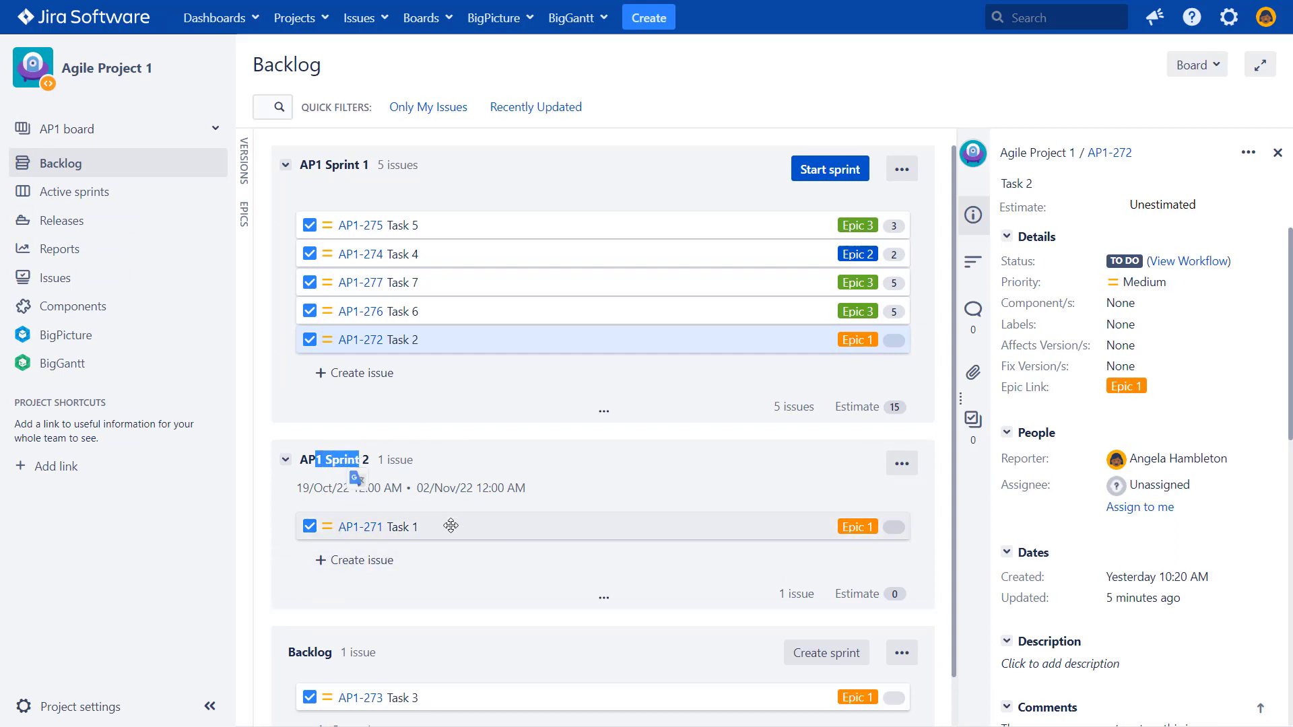
{"action": "scroll", "coordinate": [451, 532], "scroll_direction": "down", "scroll_amount": 1}
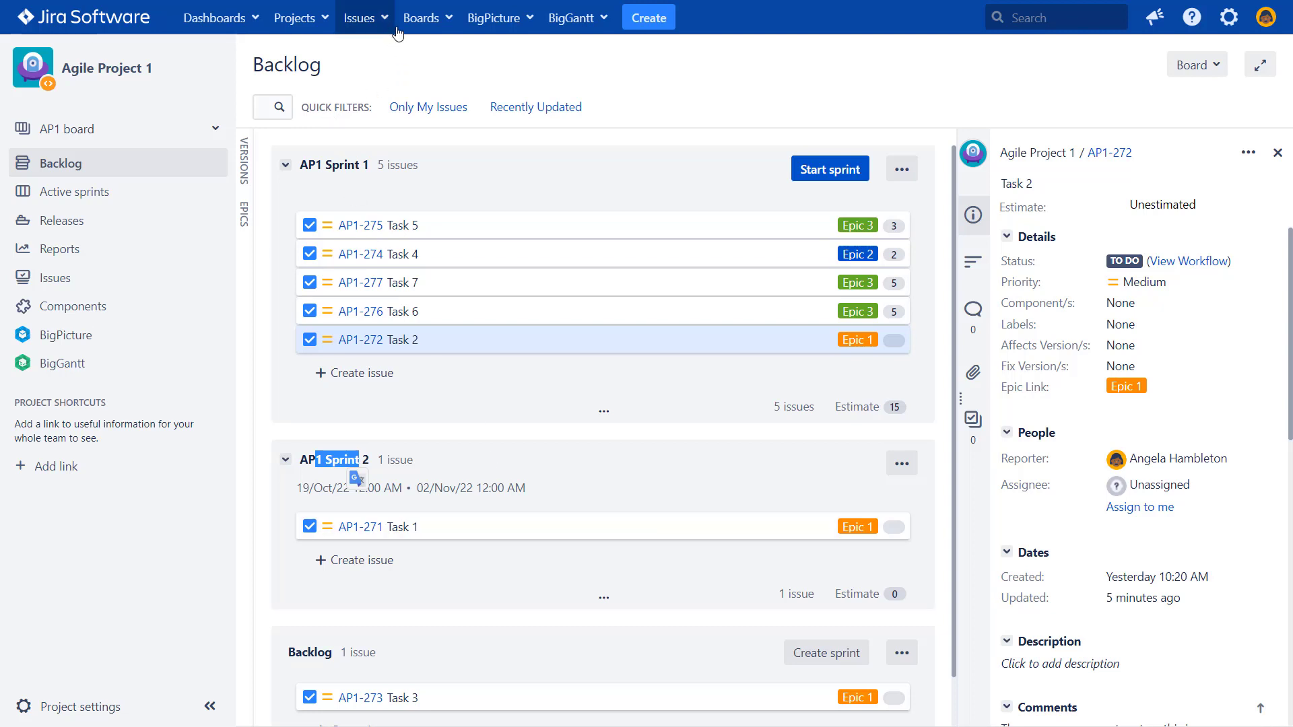
Reopen Agile Project 1's BigPicture board and create a dependency from Sub-task 4 to Task 1 in Iteration 2.
{"action": "left_click", "coordinate": [510, 18]}
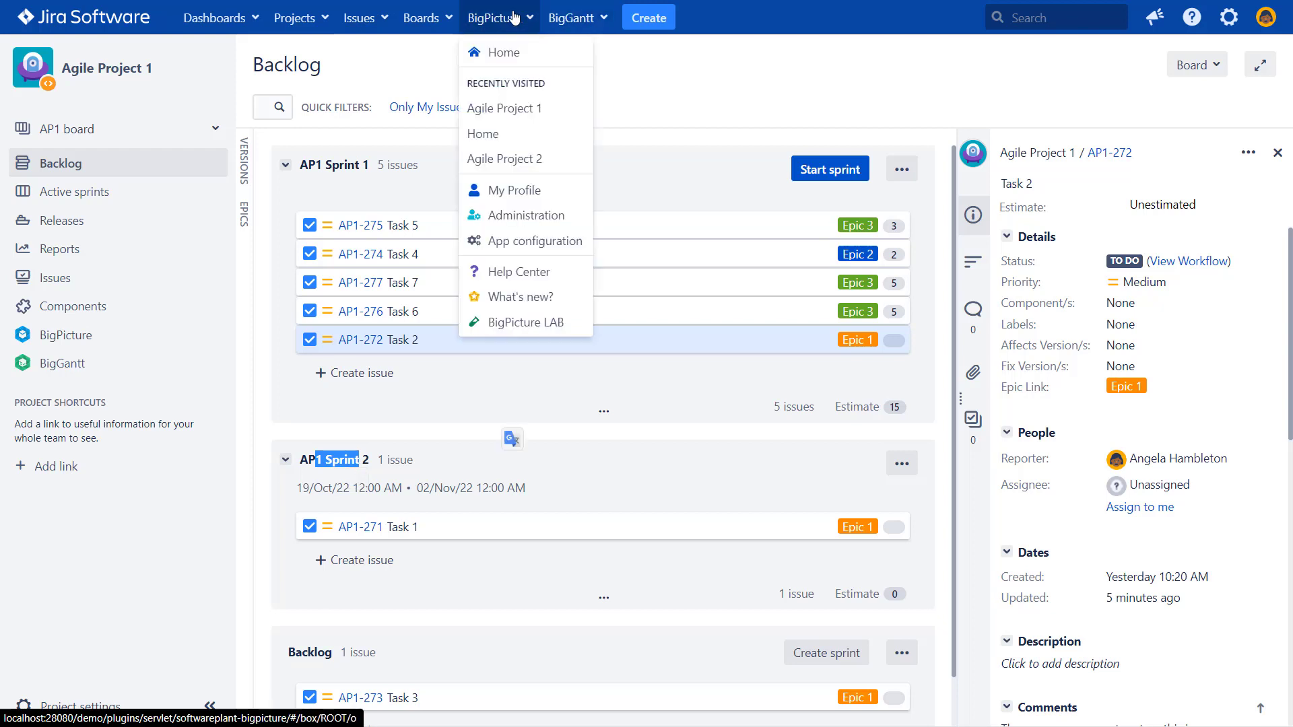
{"action": "left_click", "coordinate": [498, 107]}
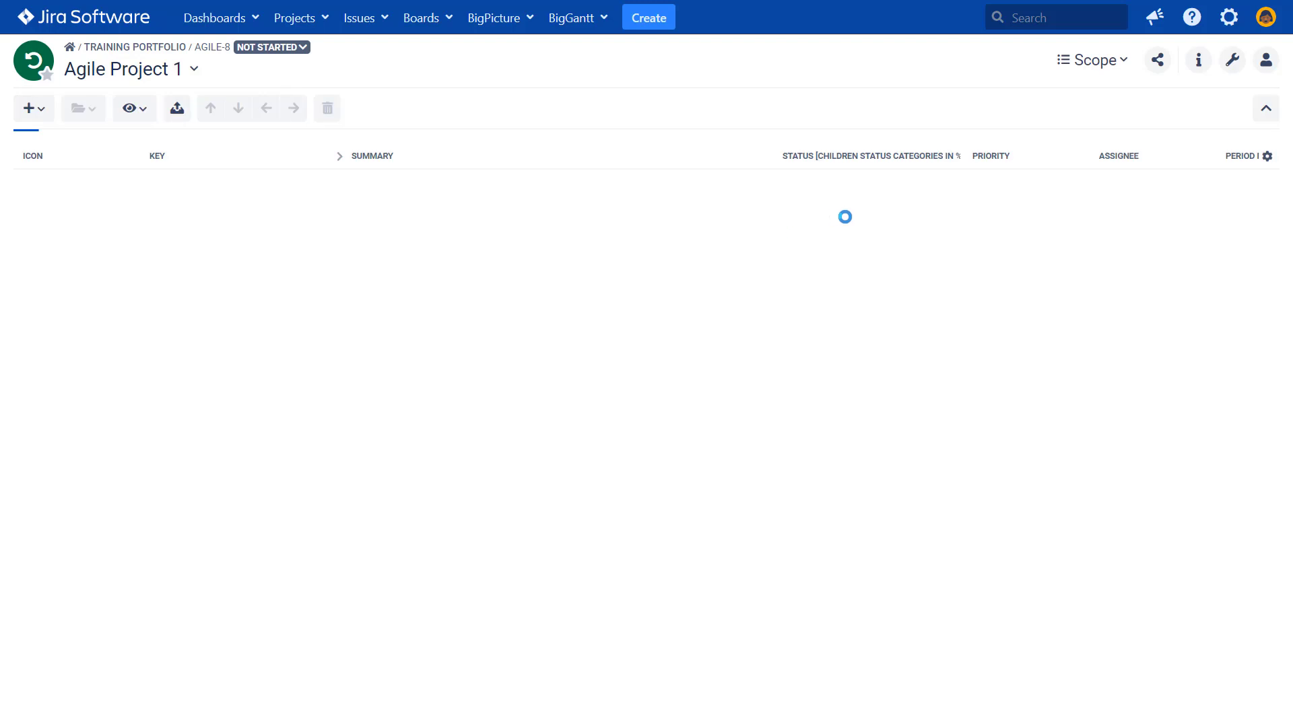
{"action": "left_click", "coordinate": [1110, 62]}
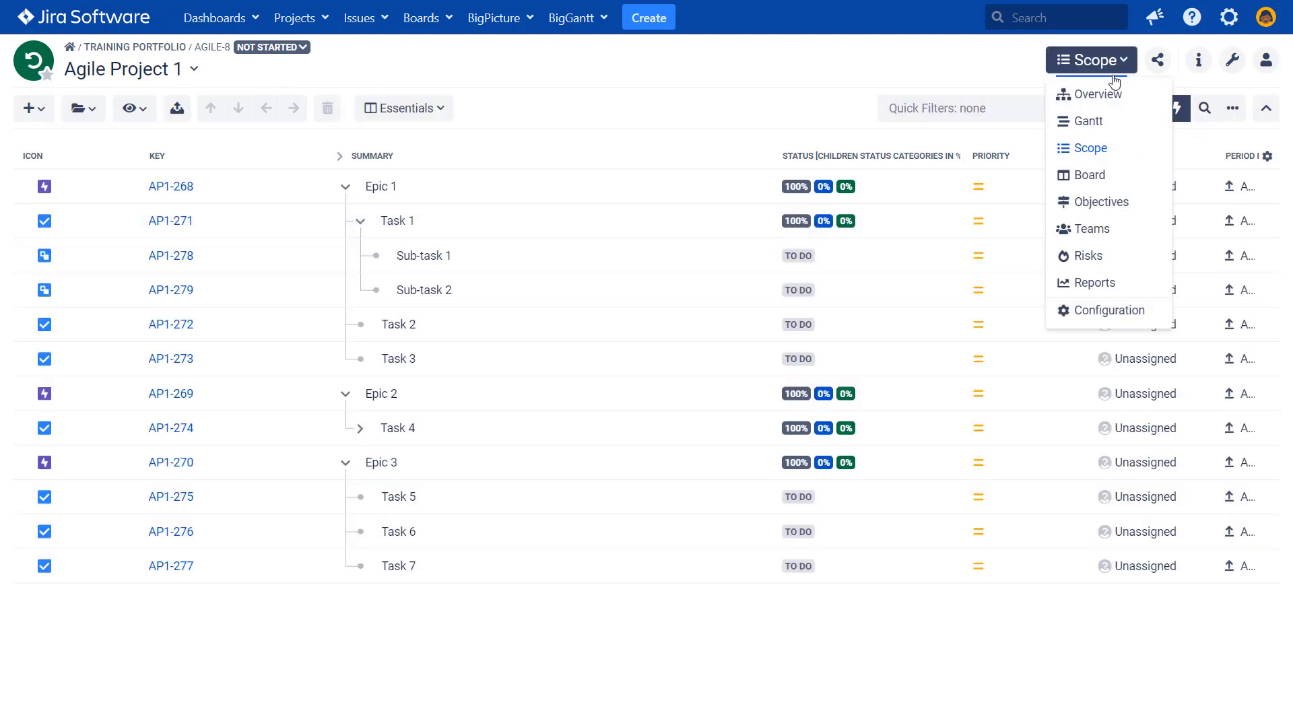
{"action": "left_click", "coordinate": [1111, 182]}
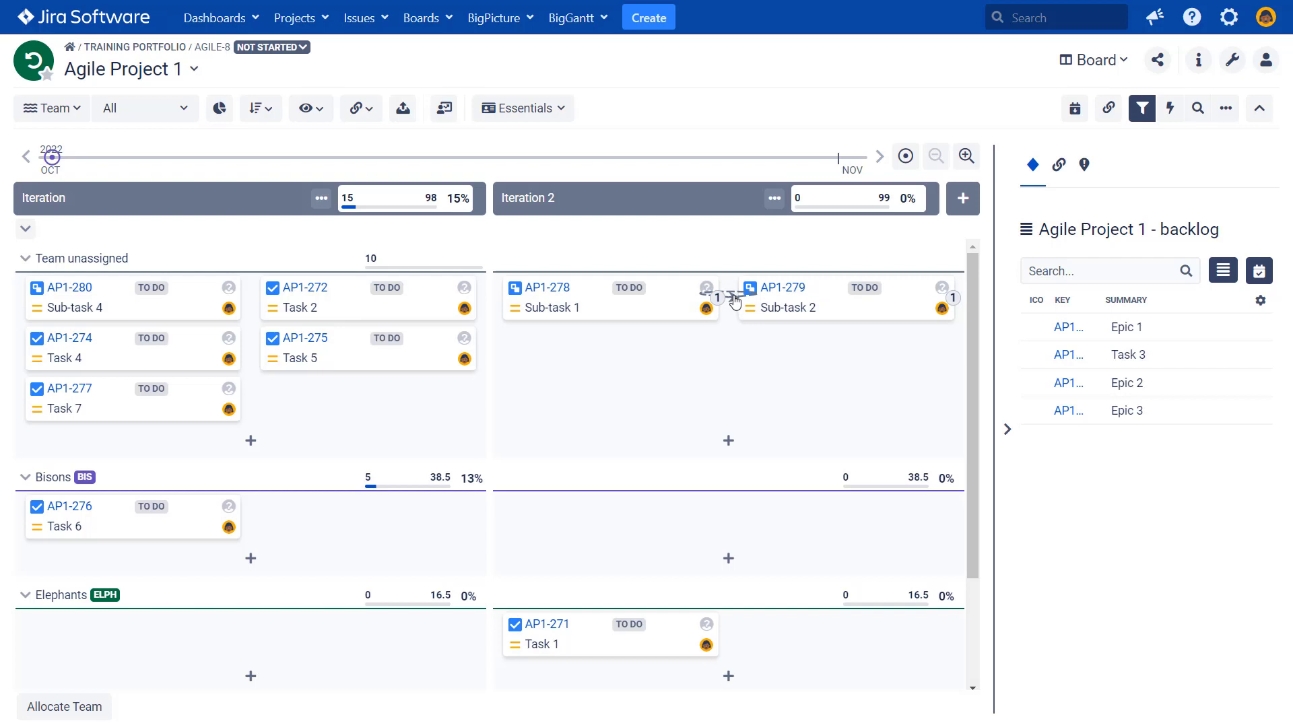
{"action": "mouse_move", "coordinate": [240, 301]}
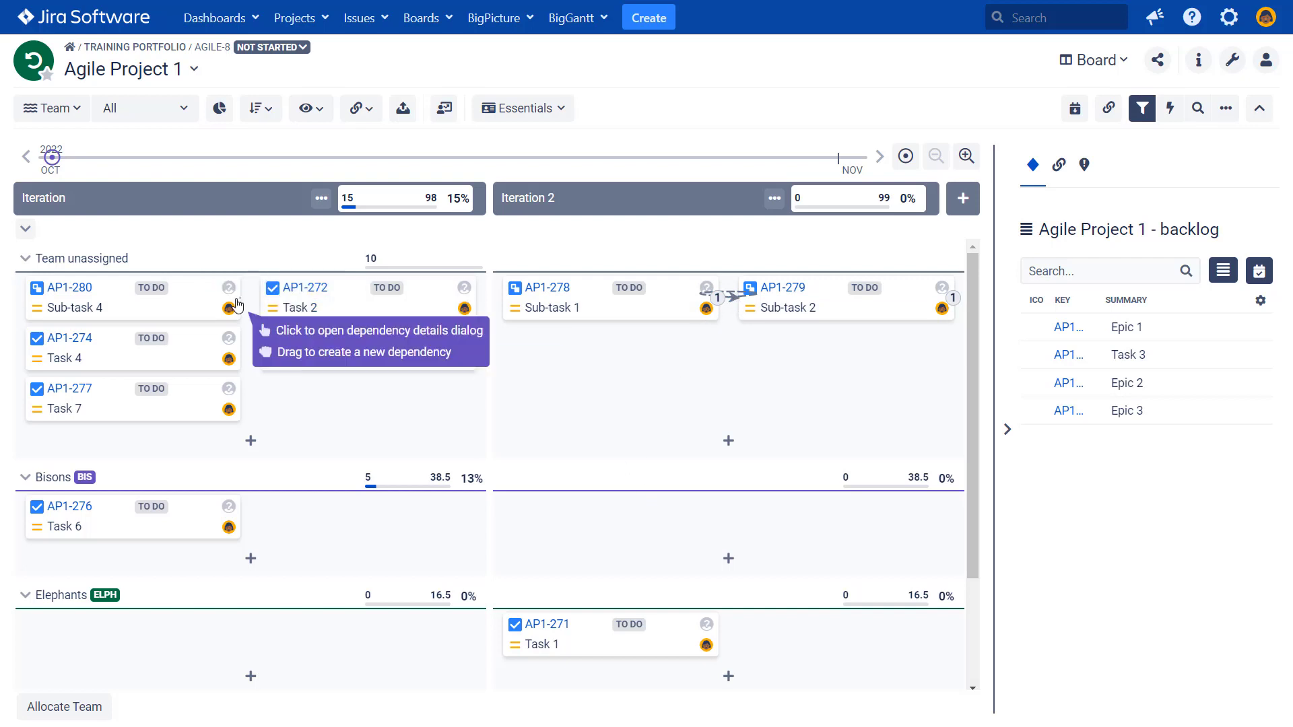
{"action": "left_click_drag", "start_coordinate": [240, 299], "coordinate": [515, 646]}
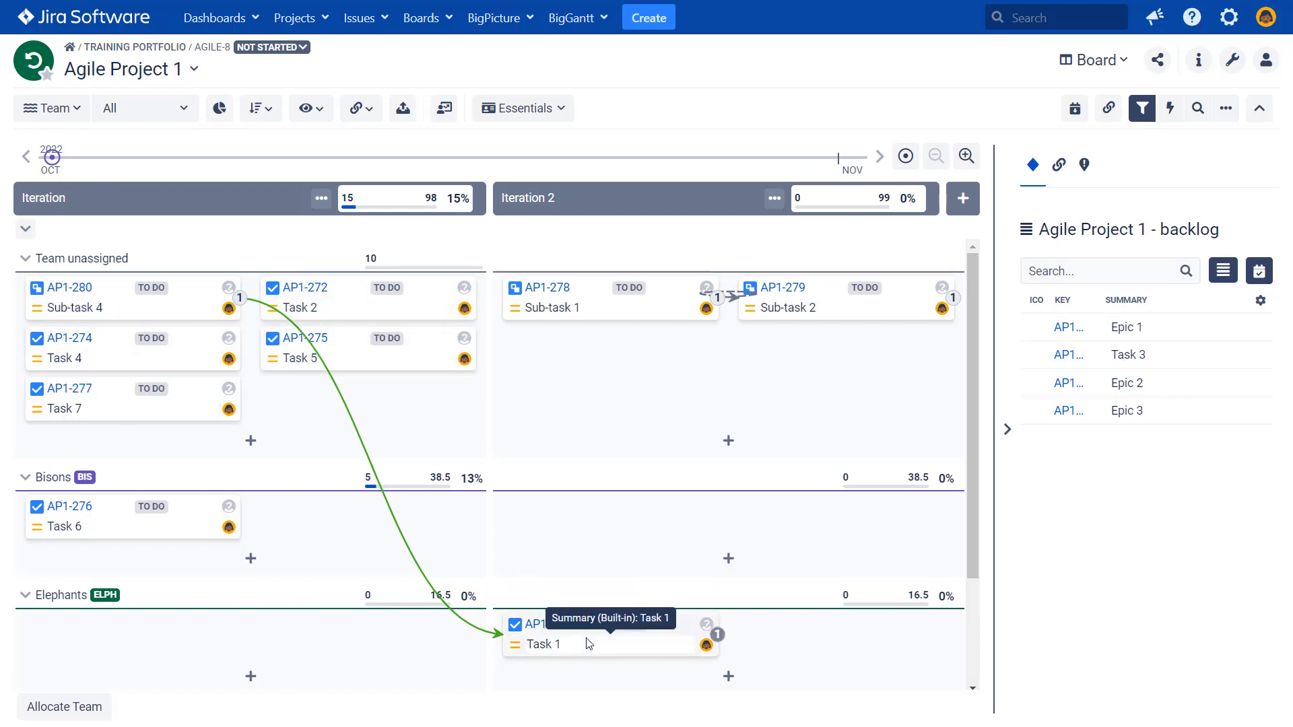
Move Task 1 to Iteration within the Elephants row, and try to move Sub-task 4 to Iteration 2 under Team unassigned.
{"action": "left_click_drag", "start_coordinate": [590, 643], "coordinate": [259, 527]}
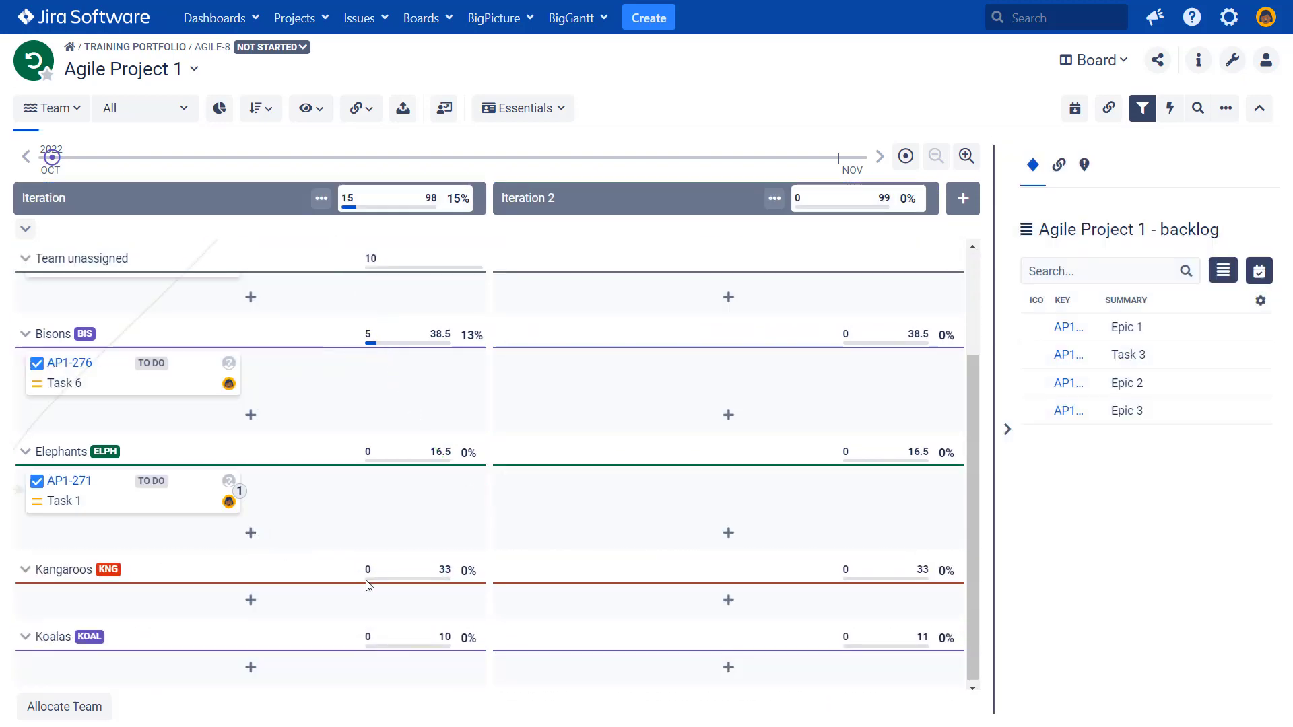
{"action": "left_click_drag", "start_coordinate": [190, 299], "coordinate": [754, 407]}
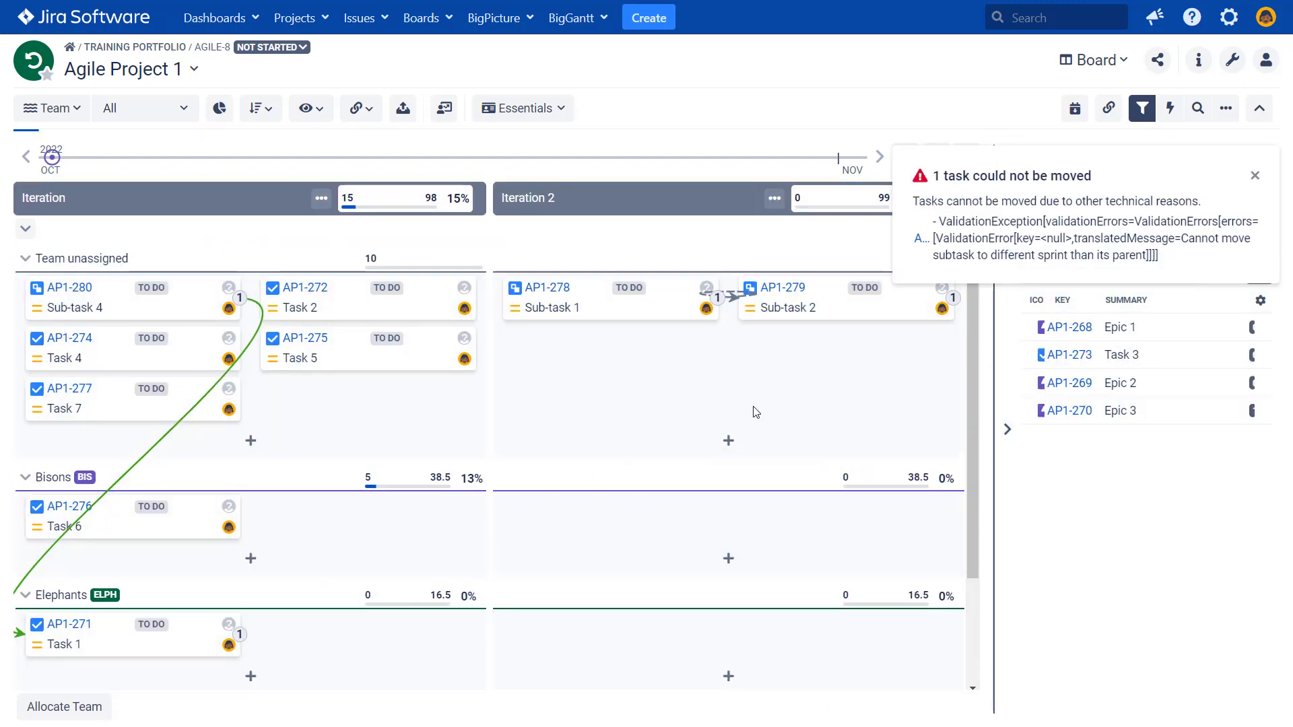
{"action": "left_click", "coordinate": [1256, 179]}
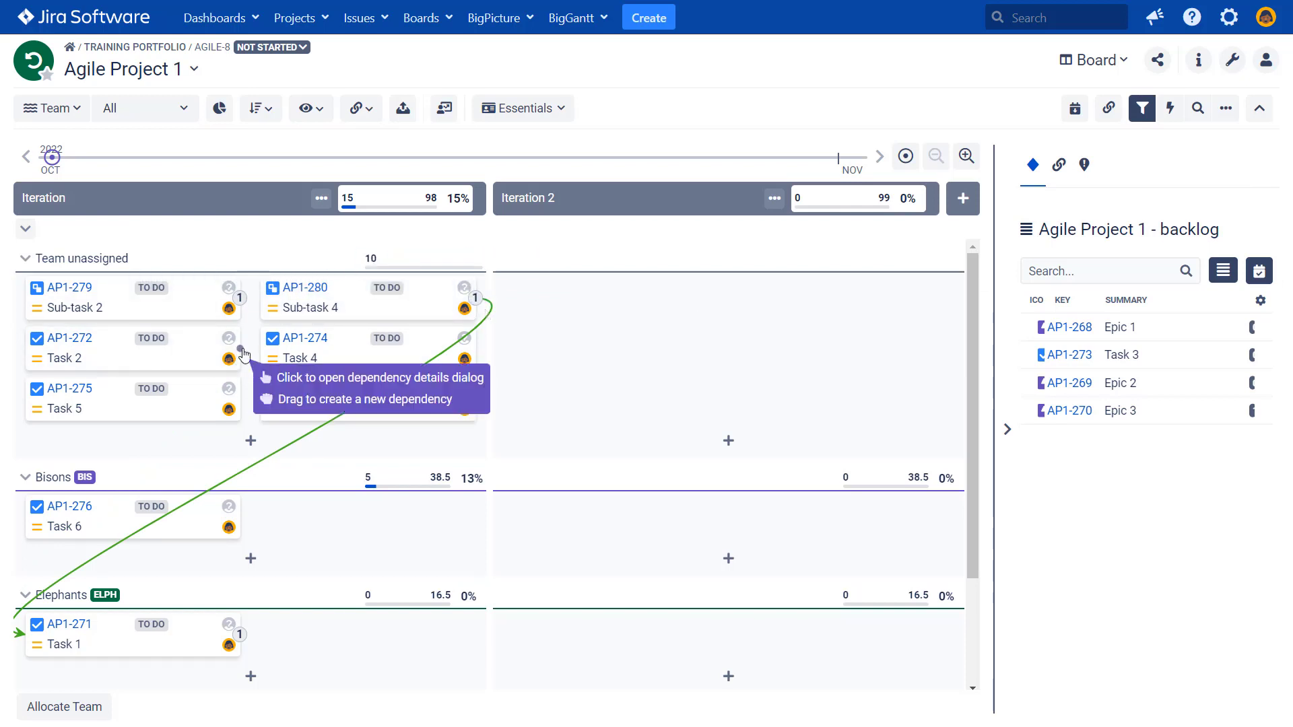
Create a dependency from Task 2 to Task 6 in Bisons, and move Task 2 and Task 4 to Iteration 2 under Team unassigned.
{"action": "left_click_drag", "start_coordinate": [241, 350], "coordinate": [246, 520]}
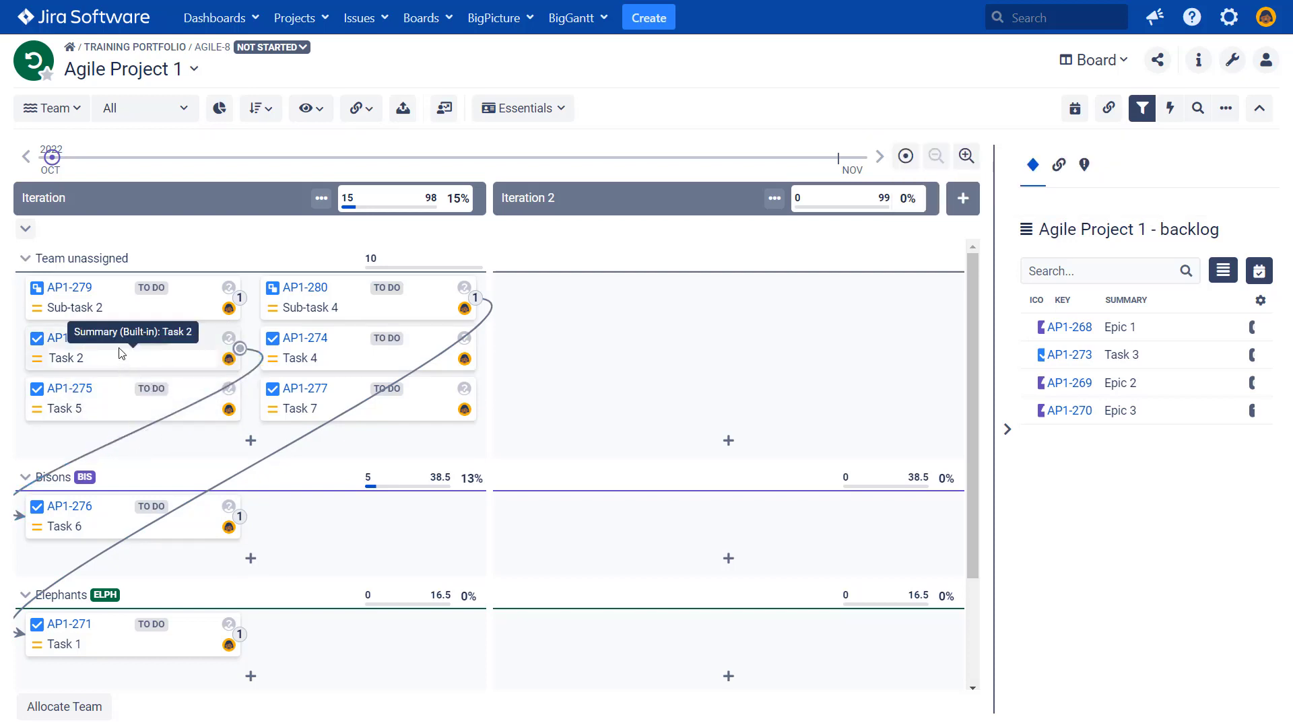
{"action": "left_click_drag", "start_coordinate": [133, 372], "coordinate": [667, 354]}
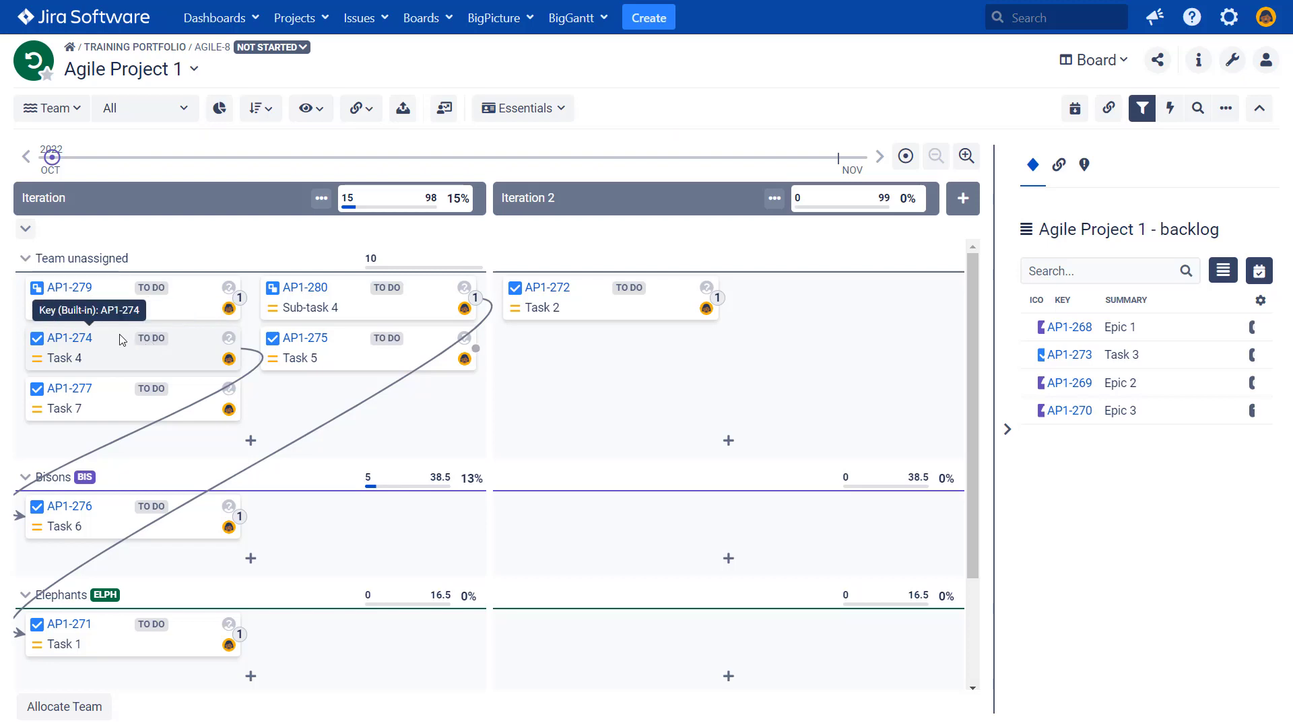
{"action": "left_click_drag", "start_coordinate": [121, 339], "coordinate": [606, 413]}
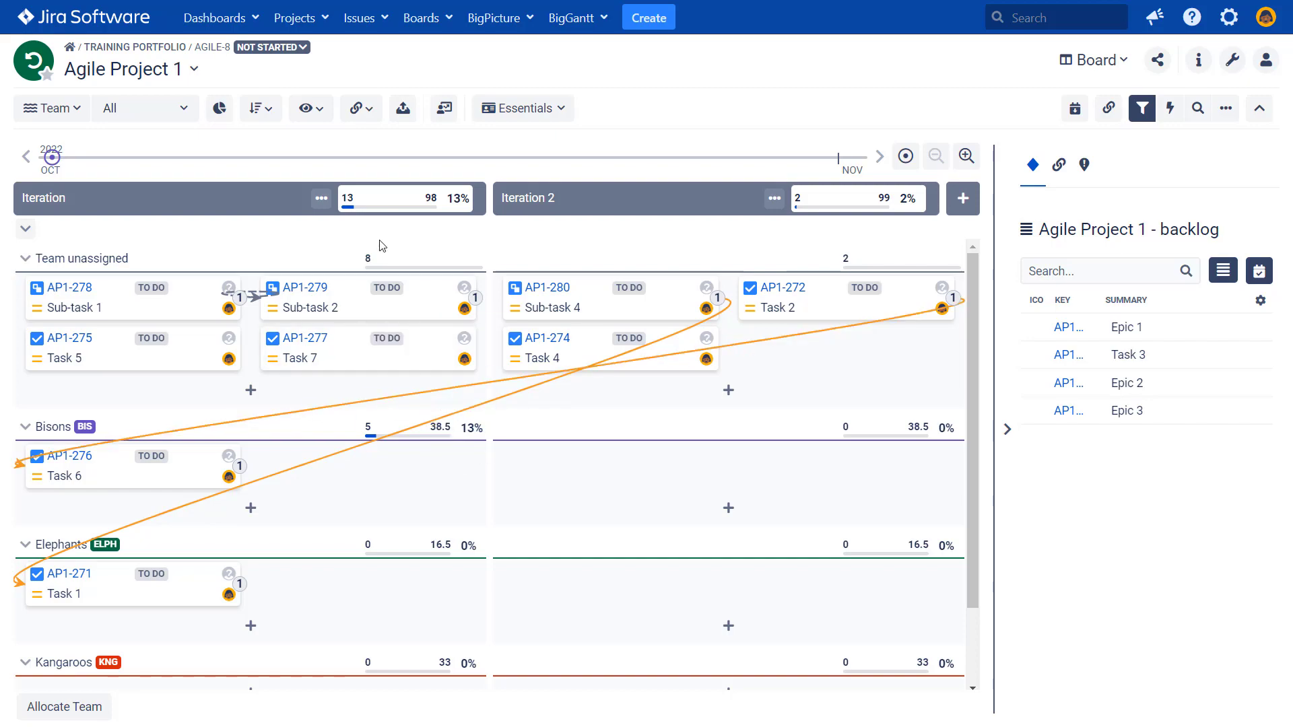
Set the board to collapse dependencies.
{"action": "left_click", "coordinate": [361, 108]}
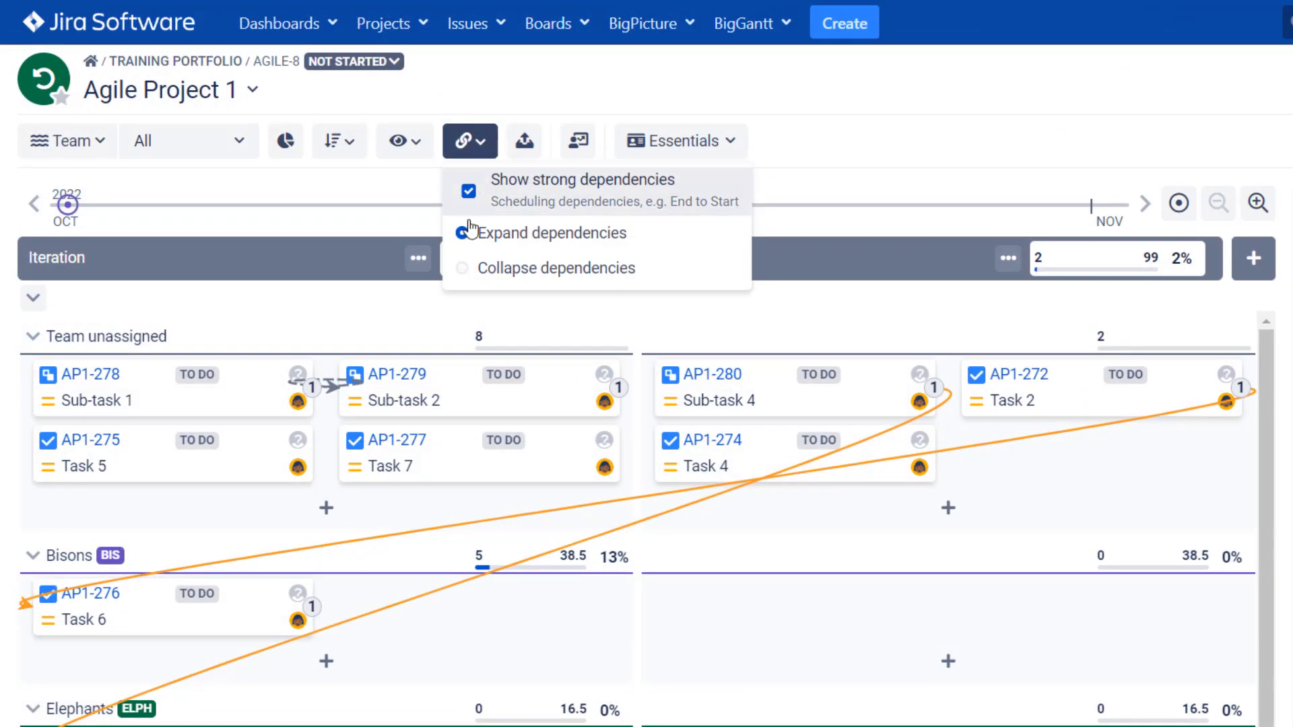
{"action": "left_click", "coordinate": [466, 268]}
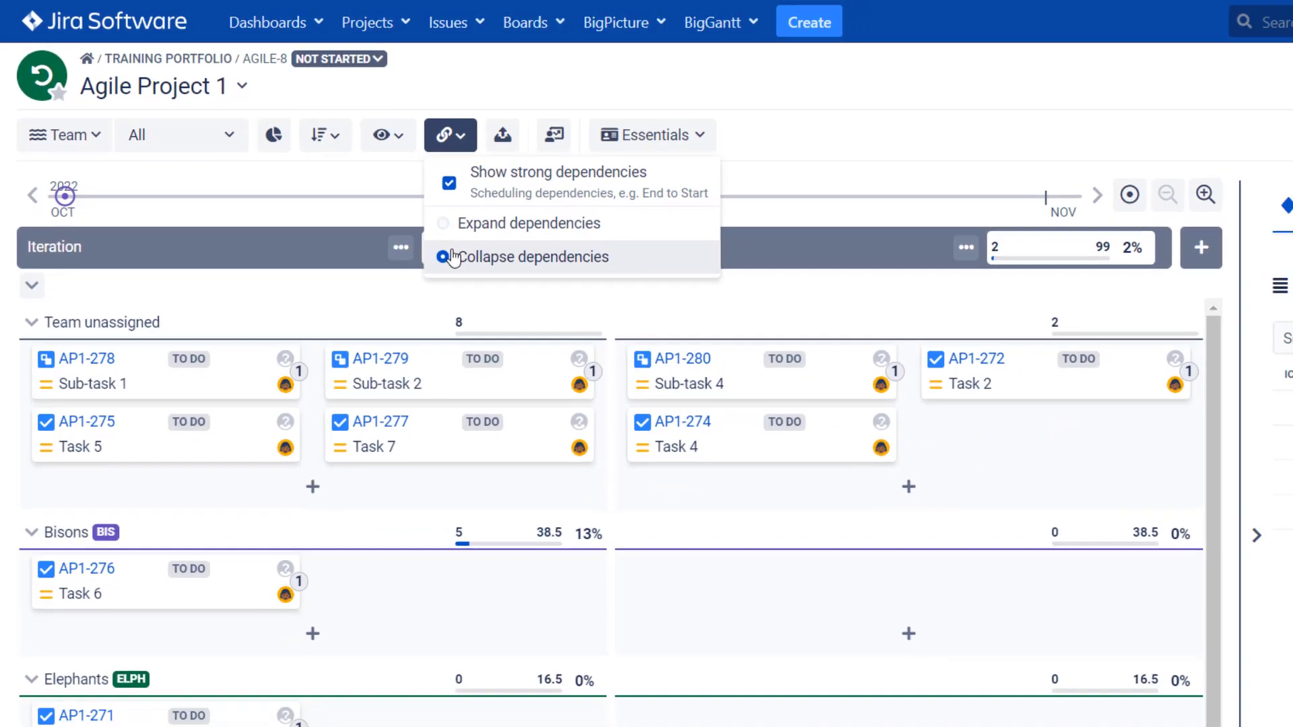
{"action": "left_click", "coordinate": [461, 59]}
{"action": "scroll", "coordinate": [572, 523], "scroll_direction": "down", "scroll_amount": 1}
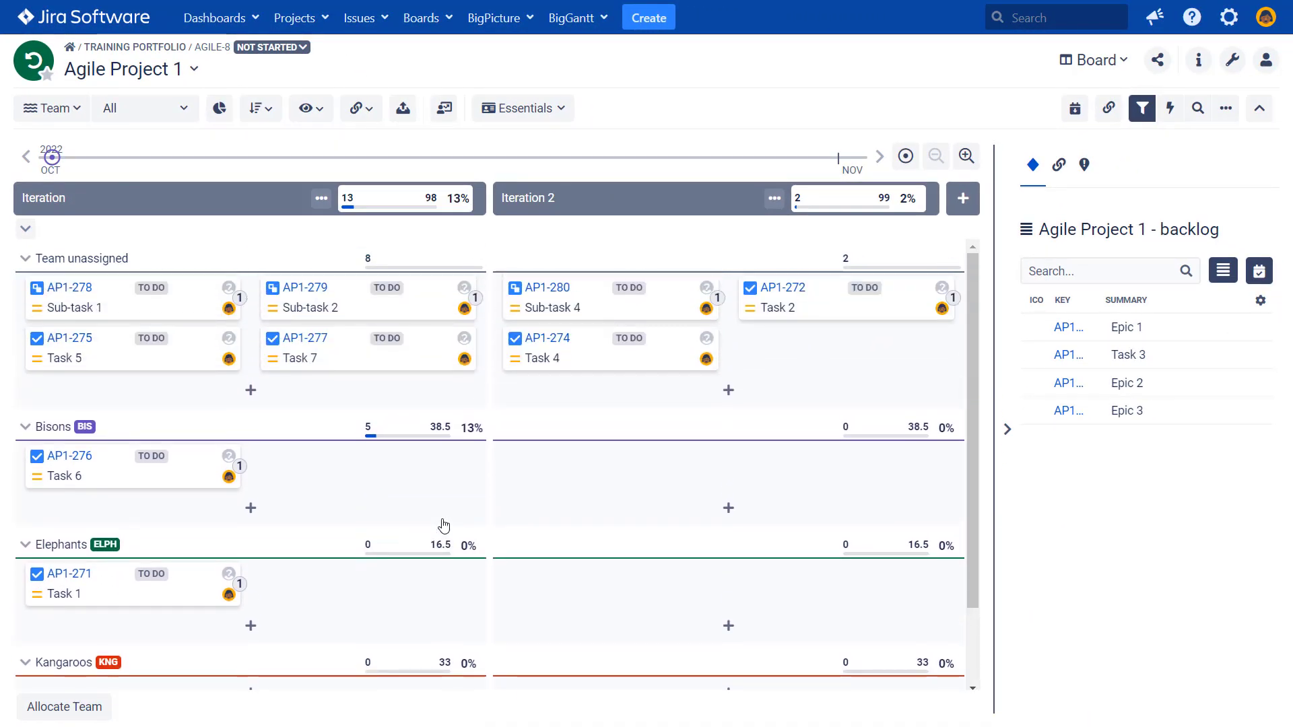
View the task dependencies of Sub-task 2 in Iteration, and close the details.
{"action": "left_click", "coordinate": [369, 109]}
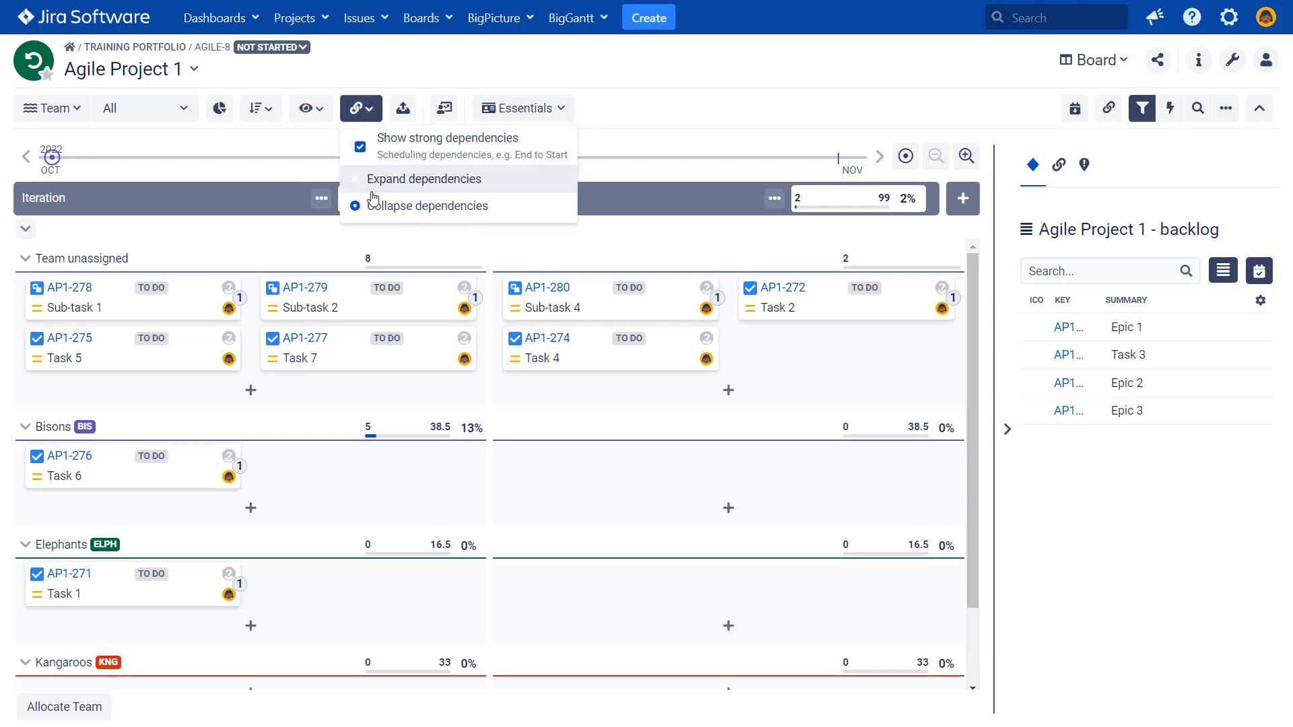
{"action": "left_click", "coordinate": [476, 303]}
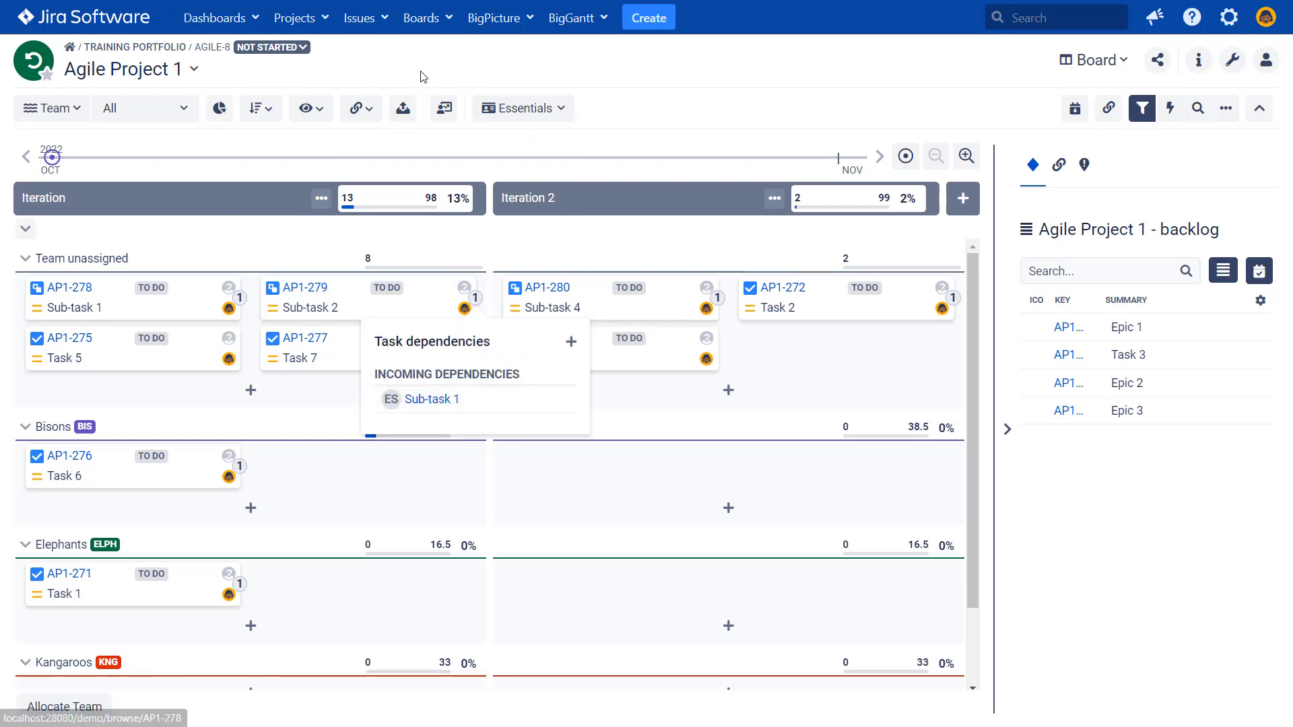
{"action": "left_click", "coordinate": [479, 304]}
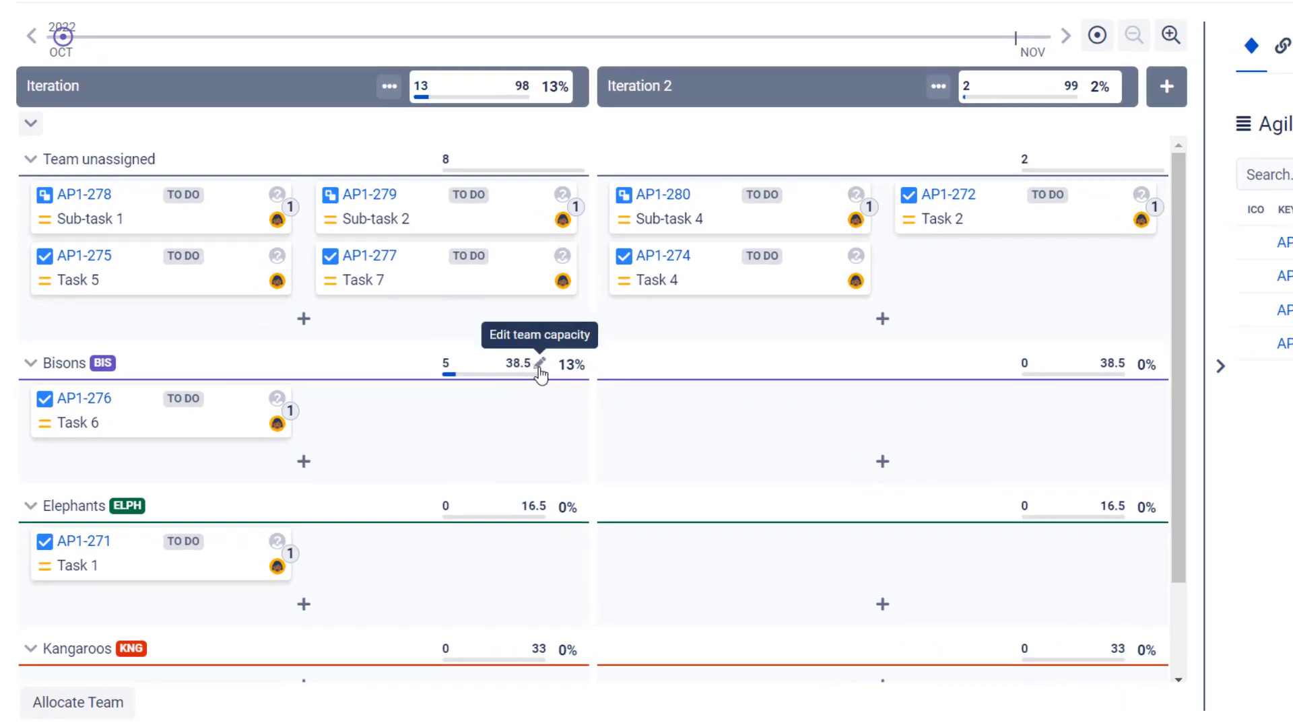
Set the Bisons team capacity in Iteration to 40 story points and save it.
{"action": "left_click", "coordinate": [539, 364]}
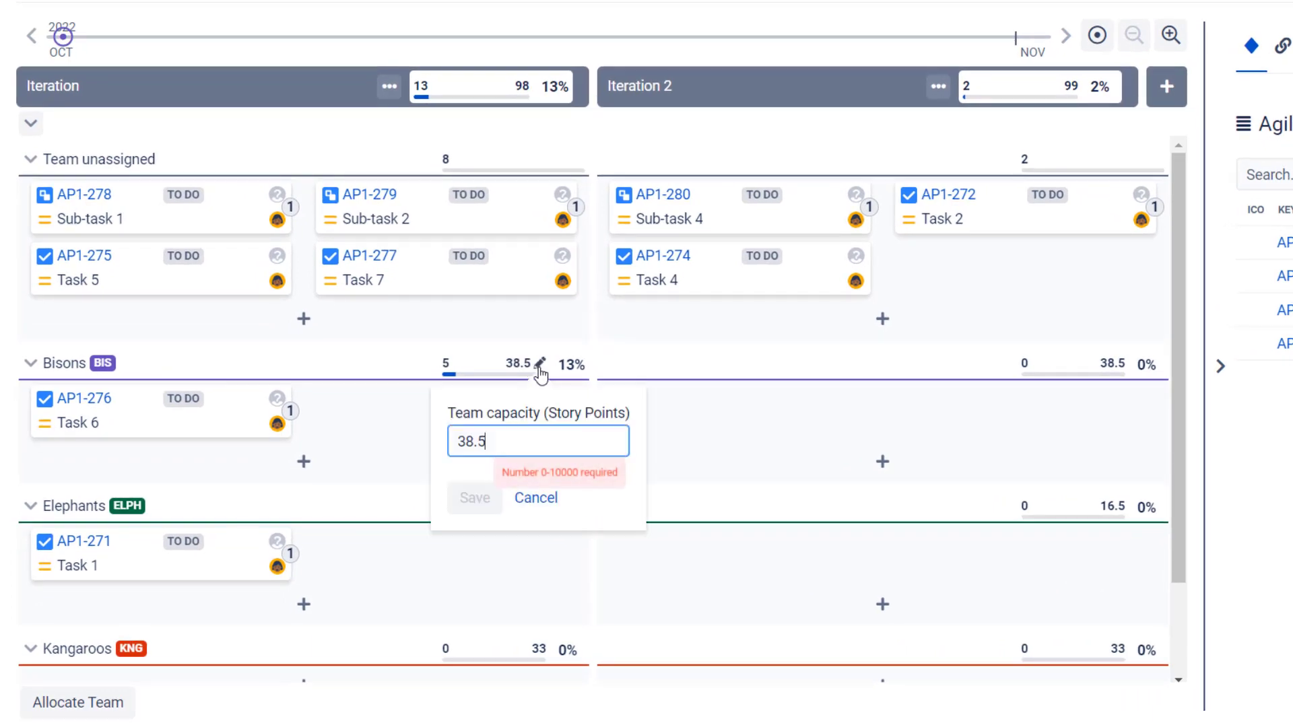
{"action": "left_click_drag", "start_coordinate": [503, 441], "coordinate": [442, 442]}
{"action": "type", "text": "40"}
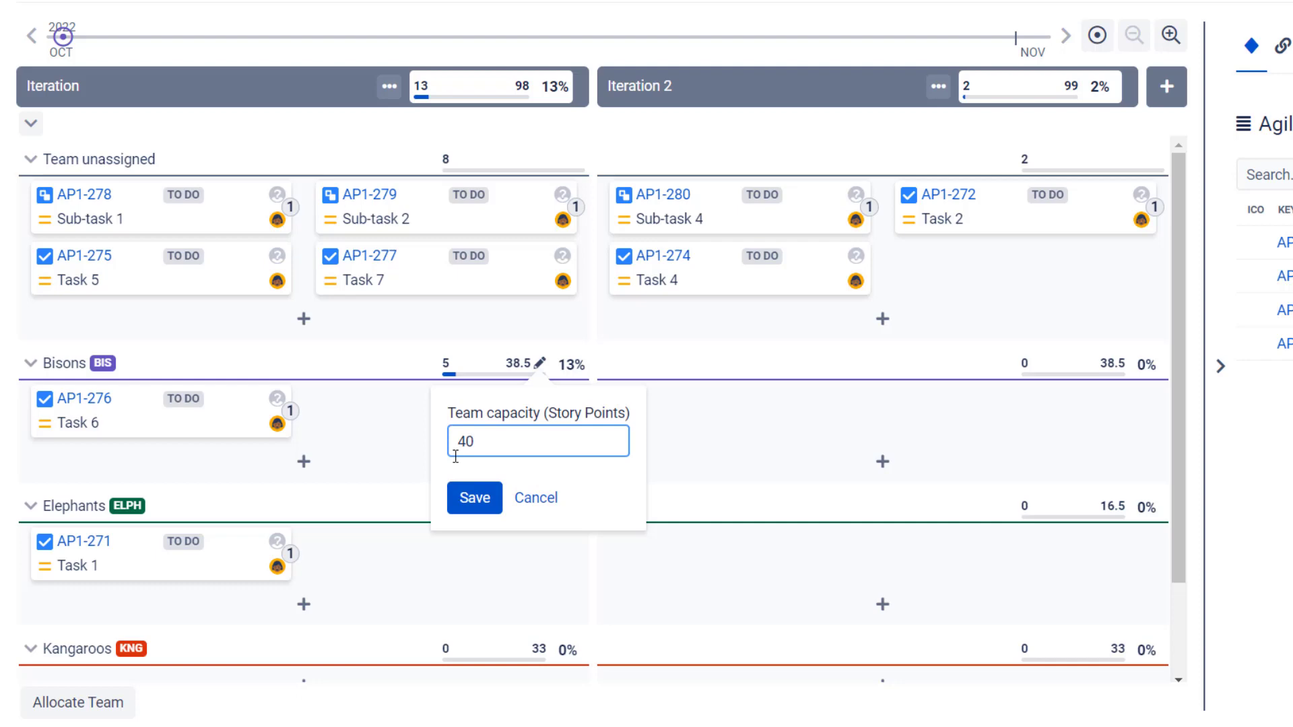
{"action": "left_click", "coordinate": [481, 498]}
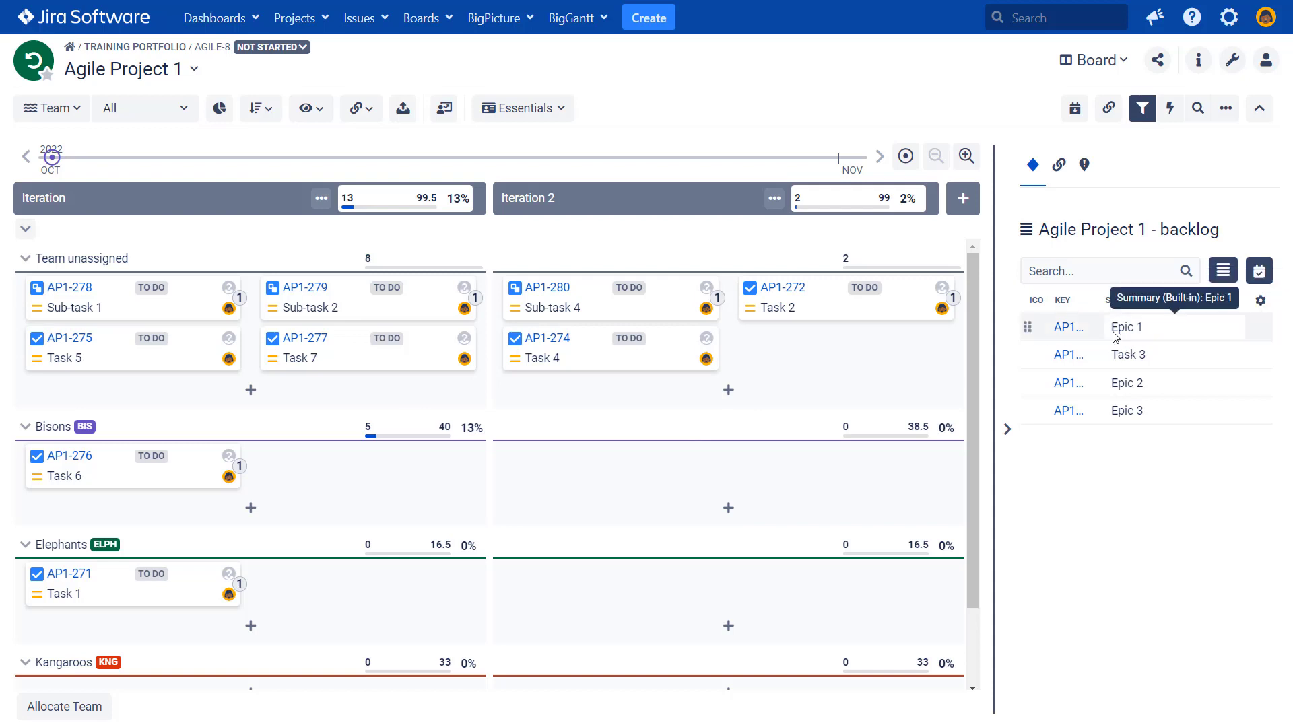
Add the Story Points column to the Agile Project 1 backlog list and widen the backlog area.
{"action": "mouse_move", "coordinate": [1115, 331]}
{"action": "left_mouse_down"}
{"action": "mouse_move", "coordinate": [1123, 392]}
{"action": "mouse_move", "coordinate": [1121, 330]}
{"action": "left_mouse_up"}
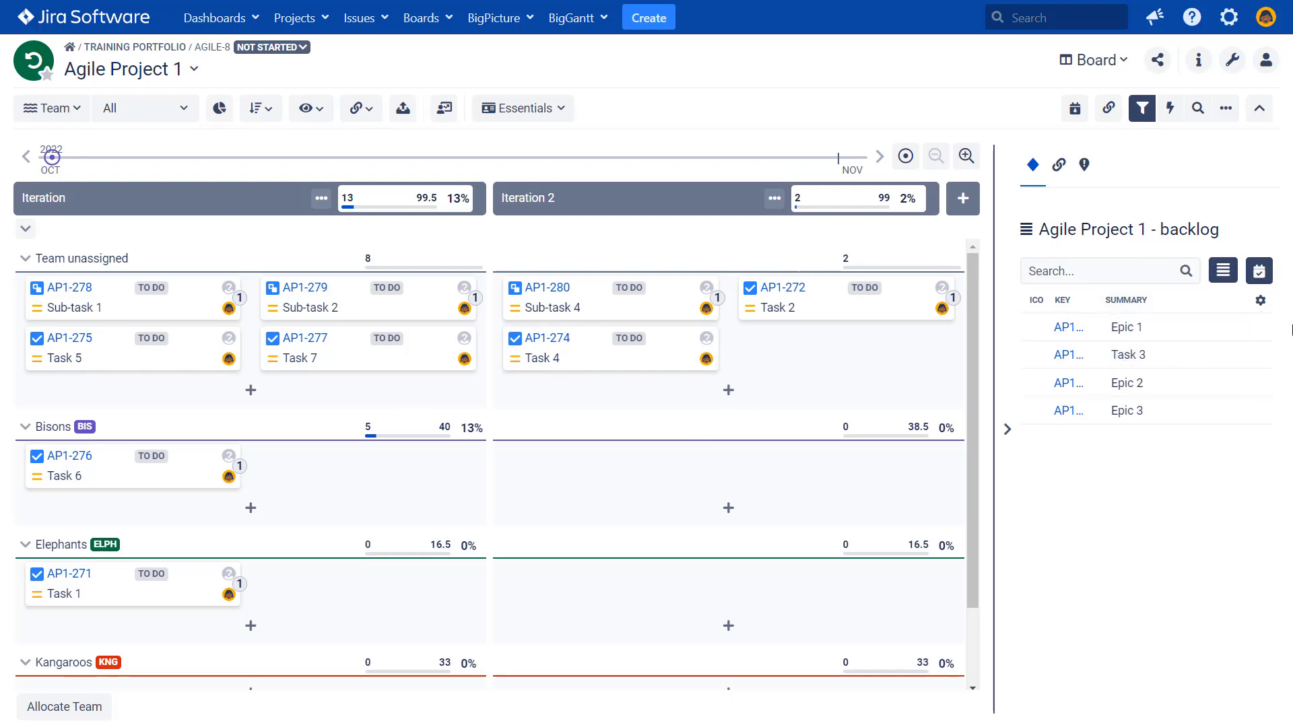
{"action": "left_click", "coordinate": [1261, 303]}
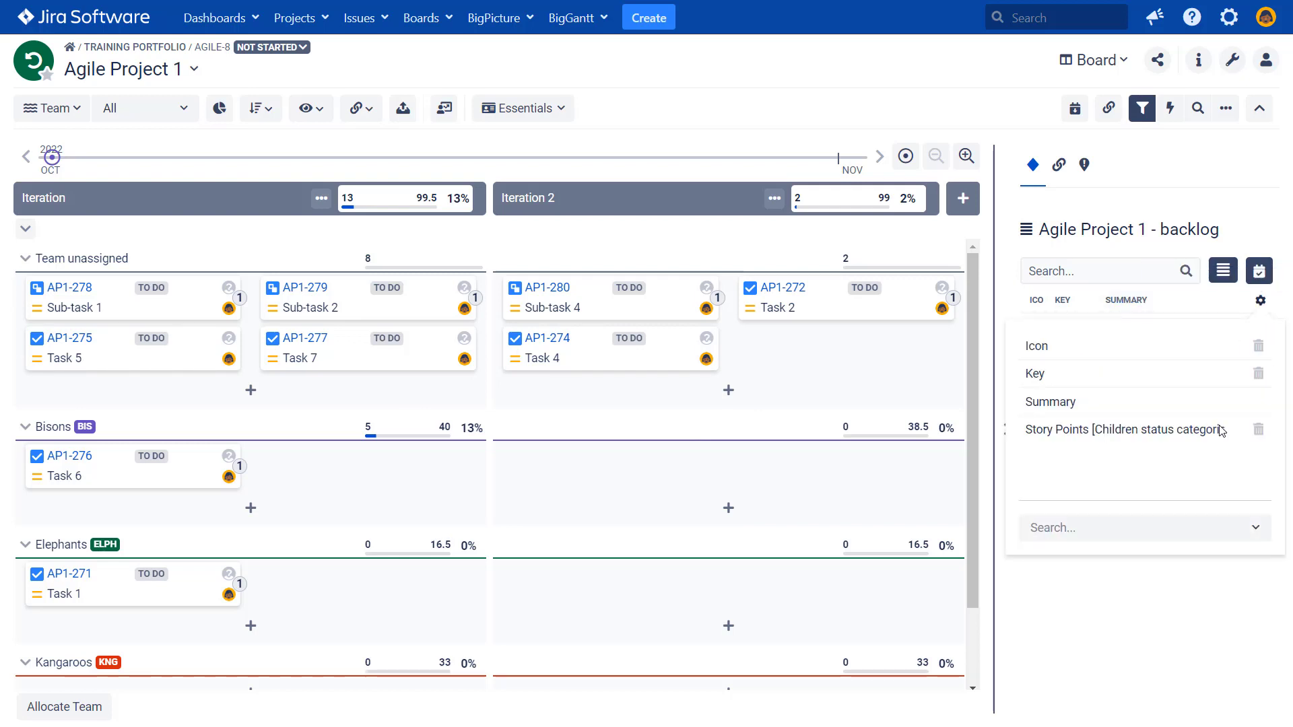
{"action": "left_click", "coordinate": [1159, 528]}
{"action": "type", "text": "sto"}
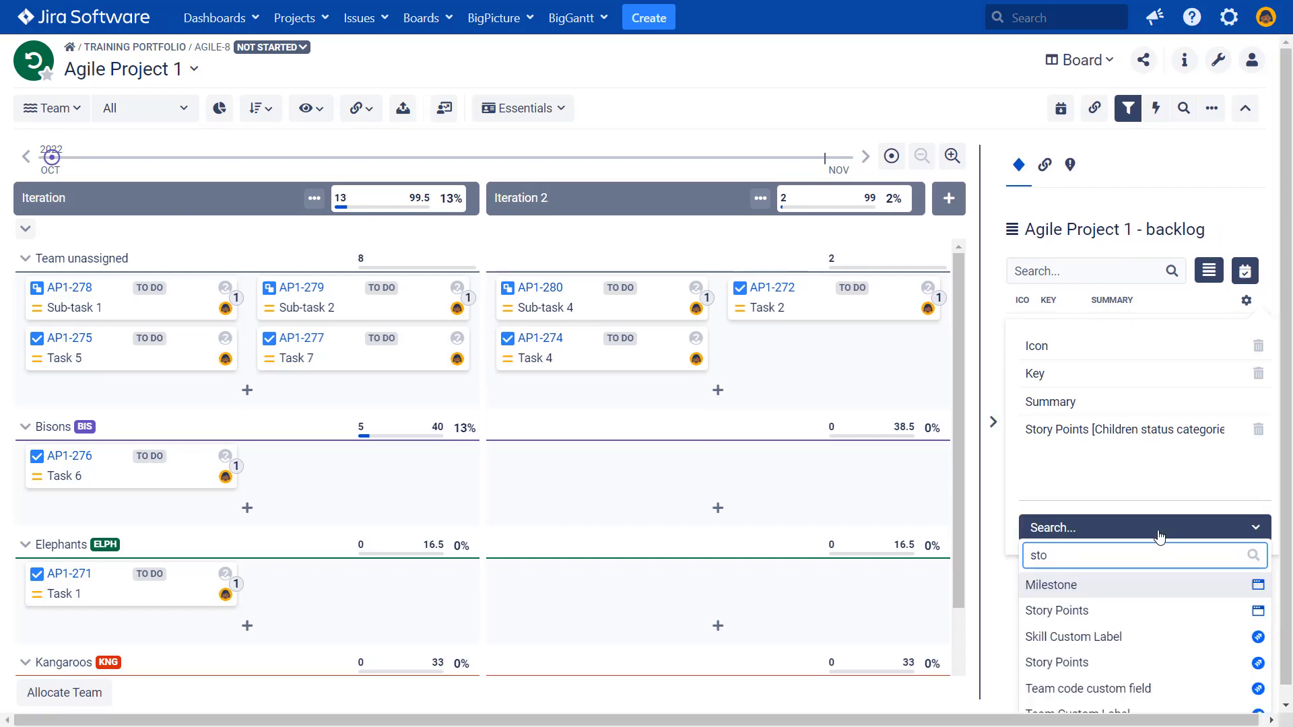
{"action": "left_click", "coordinate": [1131, 611]}
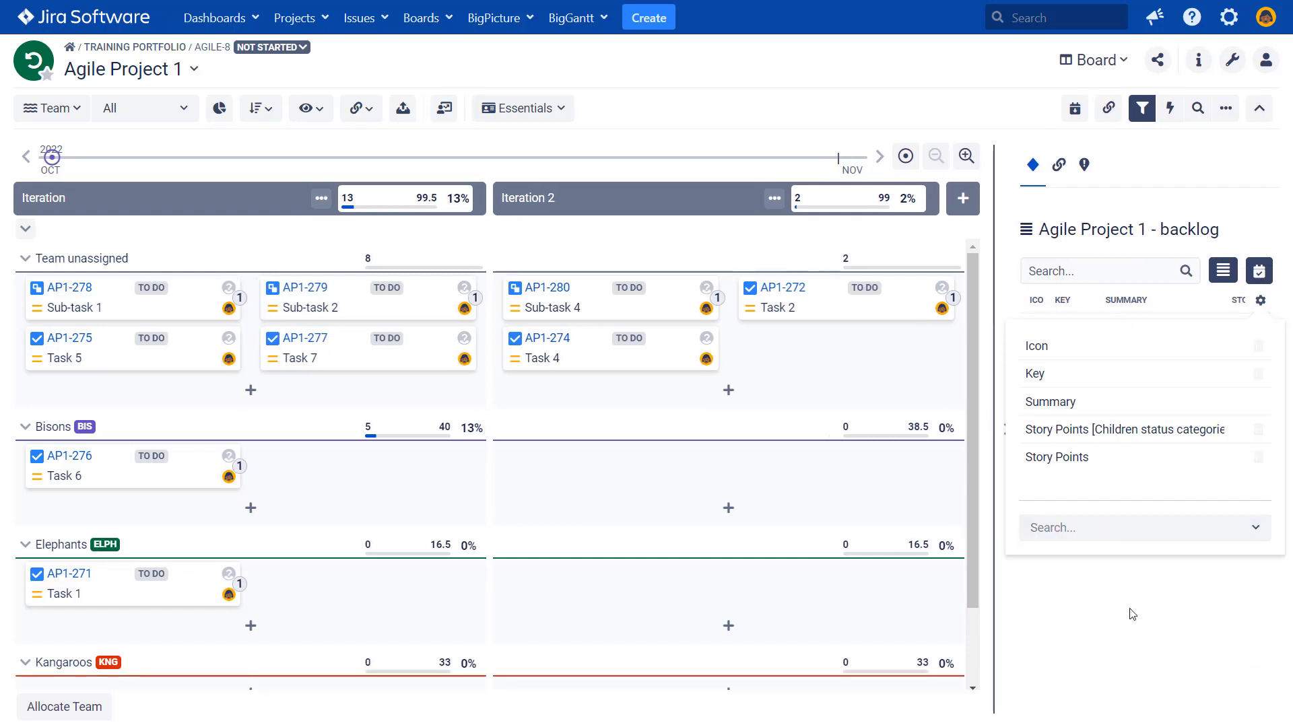
{"action": "left_click", "coordinate": [1260, 300]}
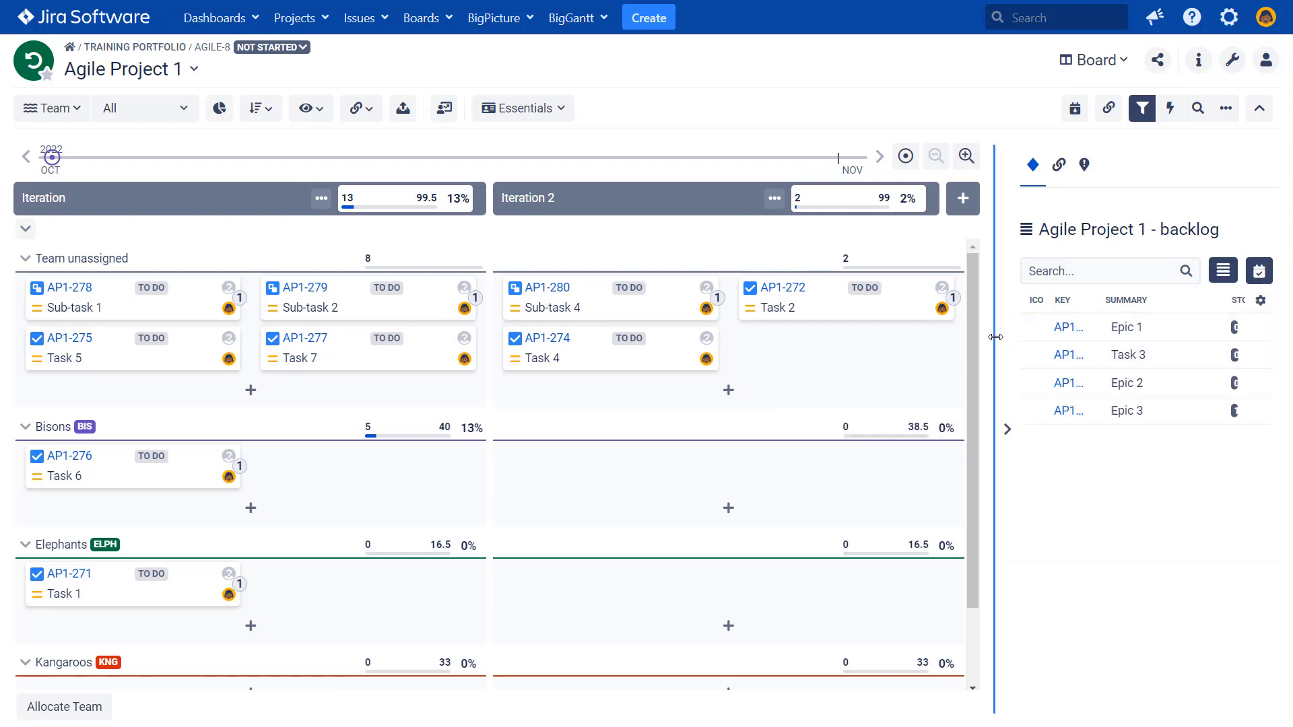
{"action": "left_click_drag", "start_coordinate": [995, 337], "coordinate": [889, 337]}
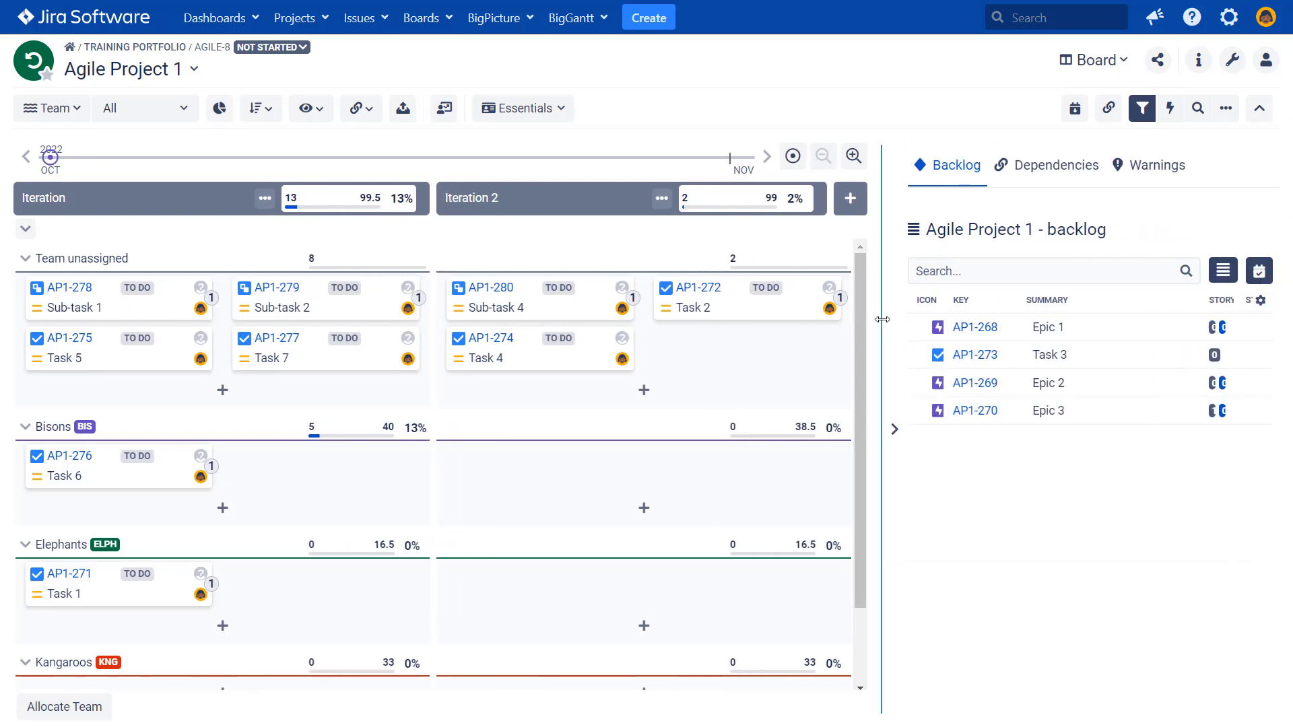
Remove the Story Points [Children status categories] column from the backlog list.
{"action": "left_click", "coordinate": [1262, 301]}
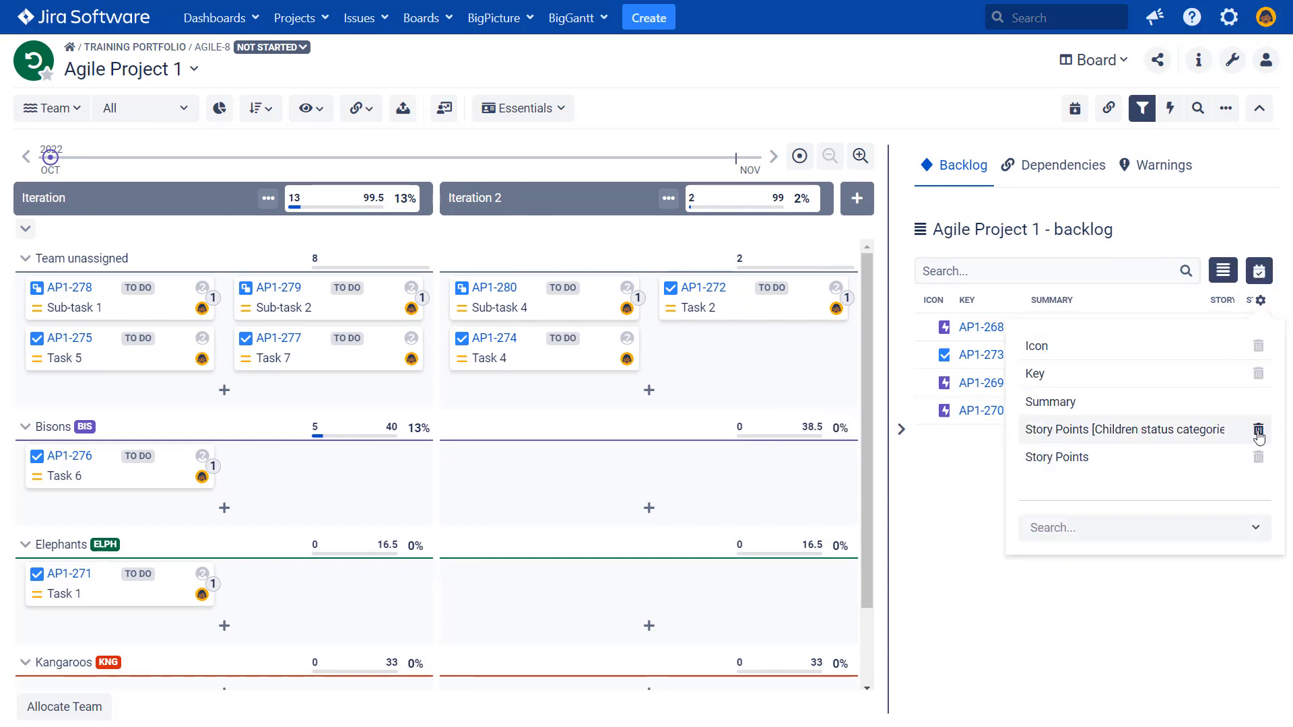
{"action": "left_click", "coordinate": [1258, 431]}
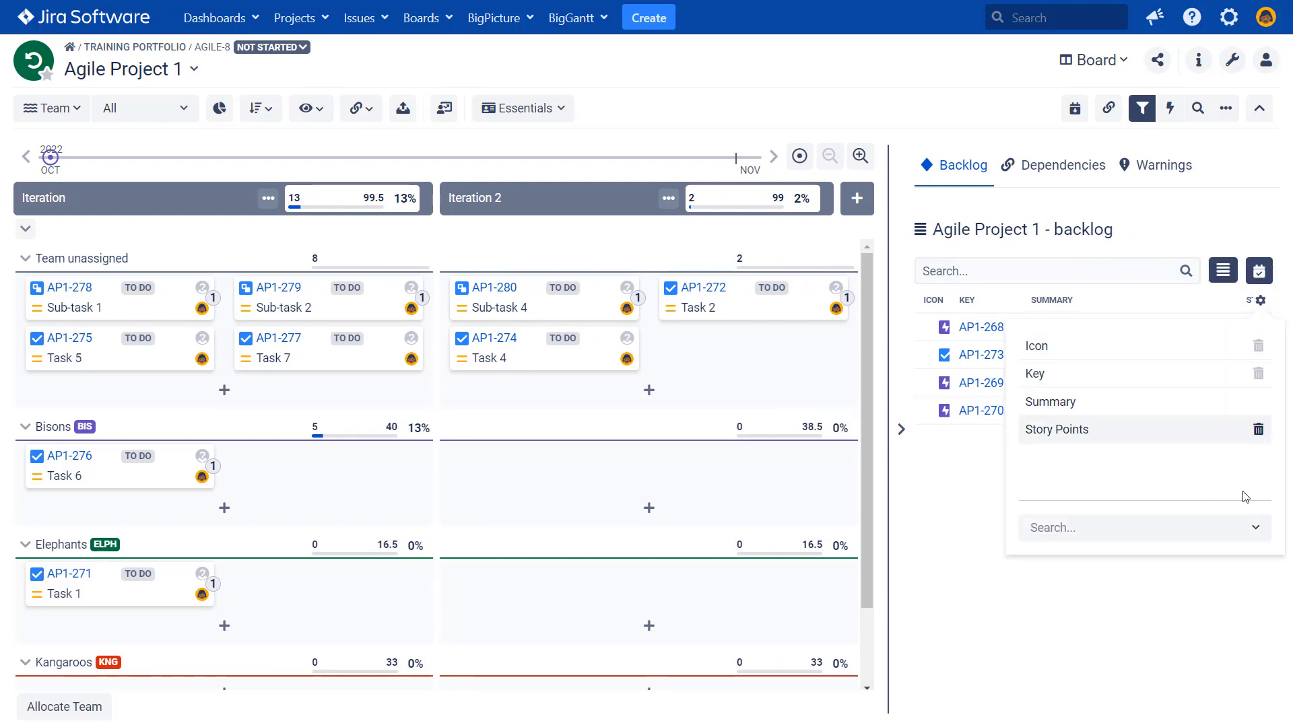
{"action": "left_click", "coordinate": [1220, 581]}
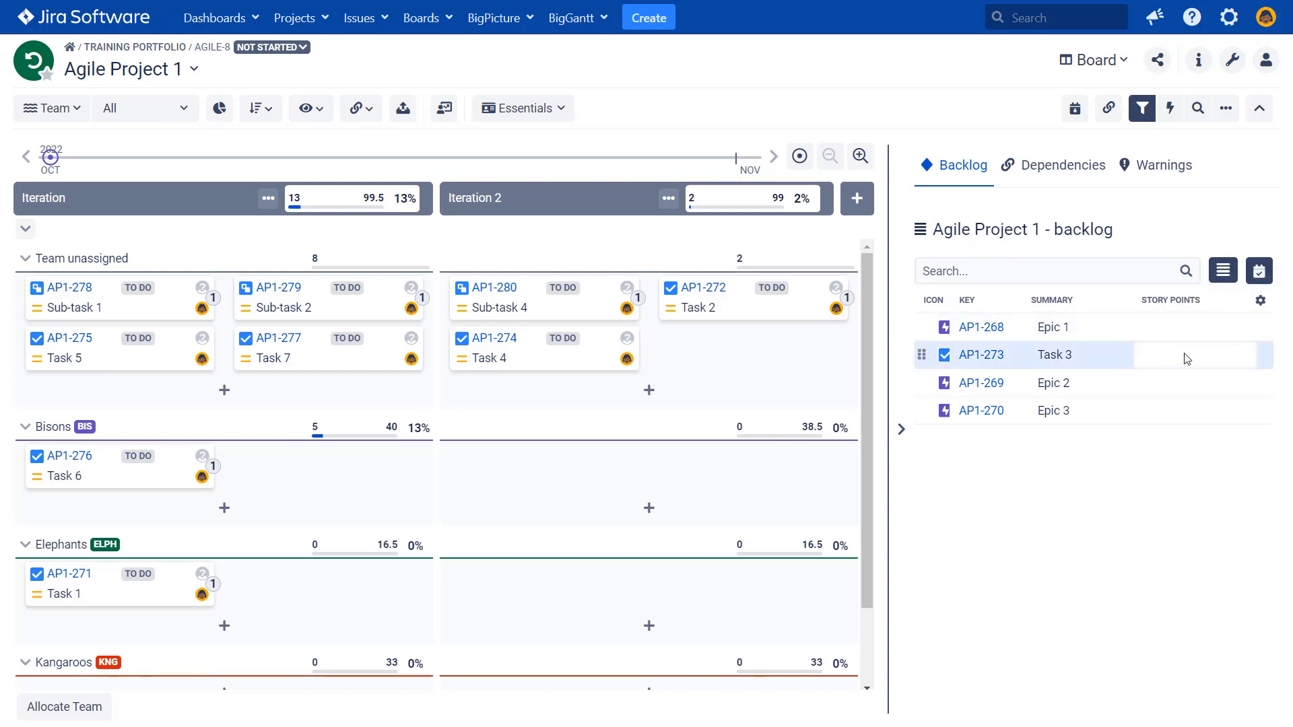
Set the Story Points of Task 3 in the backlog to 5, and narrow the backlog area.
{"action": "left_click", "coordinate": [1187, 356]}
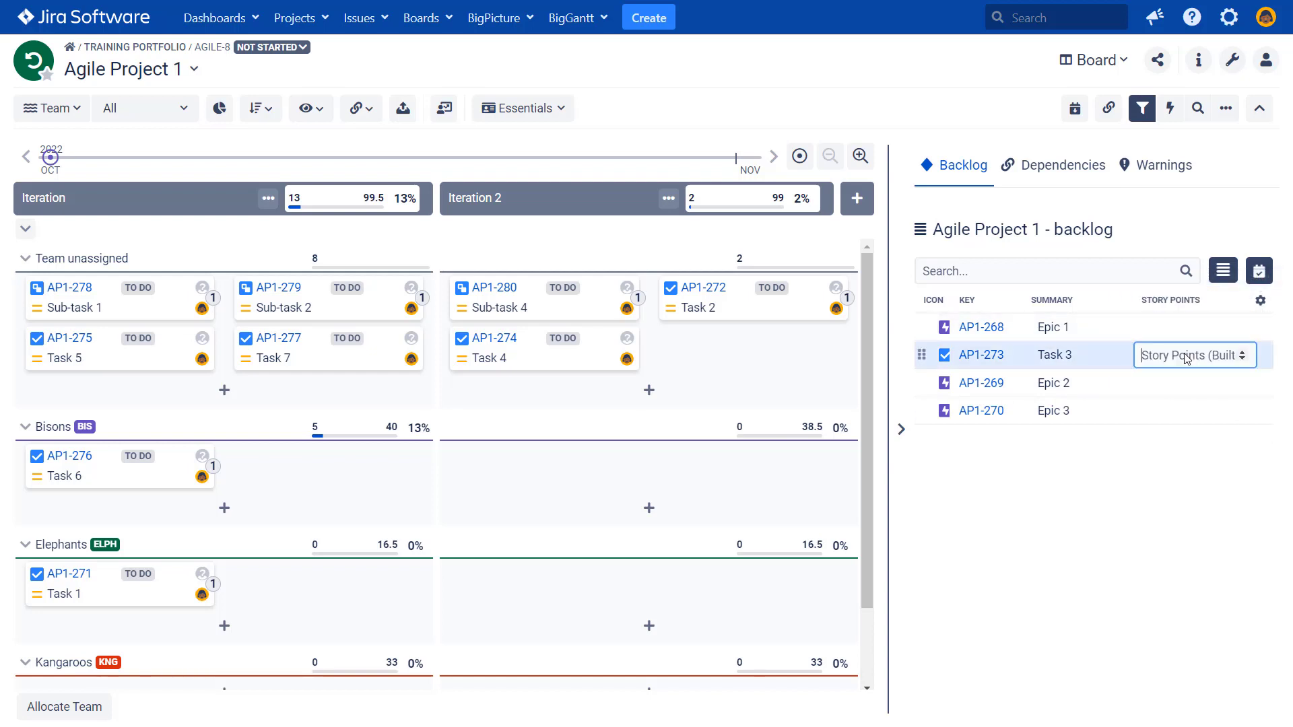
{"action": "type", "text": "5"}
{"action": "left_click", "coordinate": [1166, 578]}
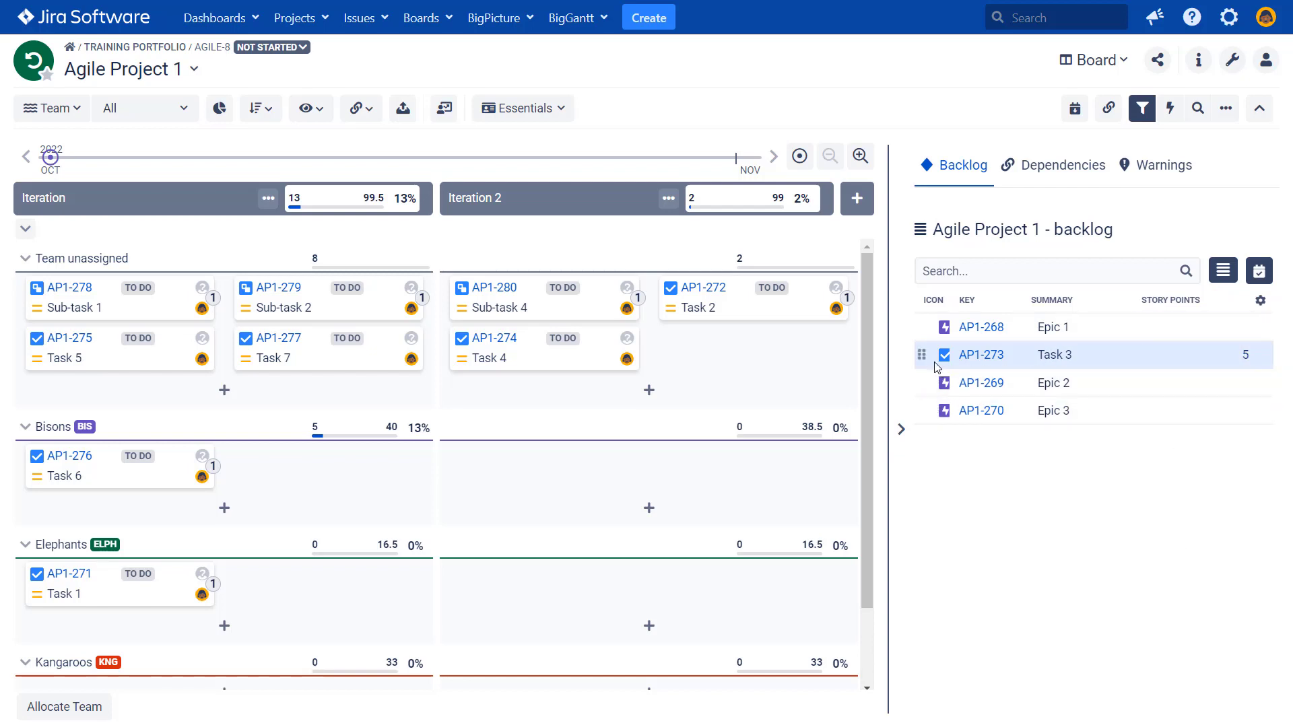
{"action": "left_click_drag", "start_coordinate": [922, 353], "coordinate": [1087, 318]}
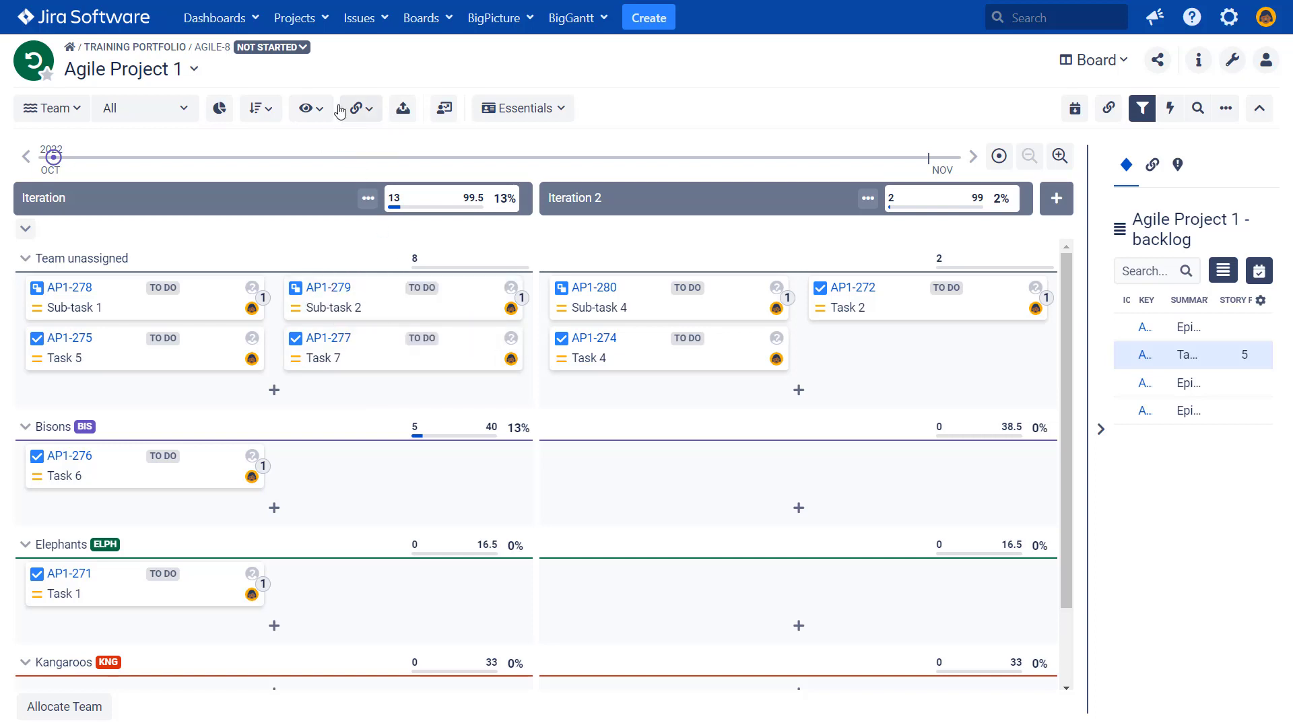
Set the board to expand dependencies.
{"action": "left_click", "coordinate": [369, 109]}
{"action": "left_click", "coordinate": [387, 180]}
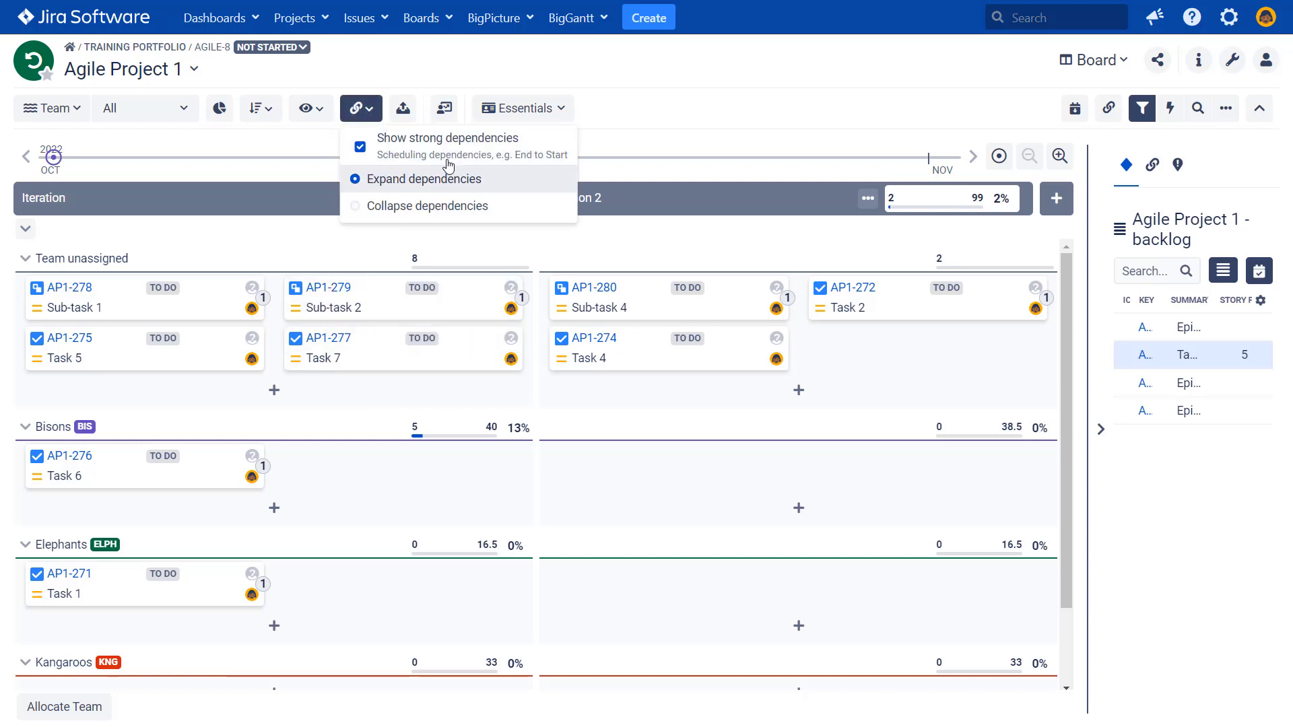
{"action": "left_click", "coordinate": [453, 71]}
Move Sub-task 4 to the Kangaroos row in Iteration 2, and Task 1 to Iteration 2 within the Elephants row.
{"action": "scroll", "coordinate": [592, 572], "scroll_direction": "down", "scroll_amount": 3}
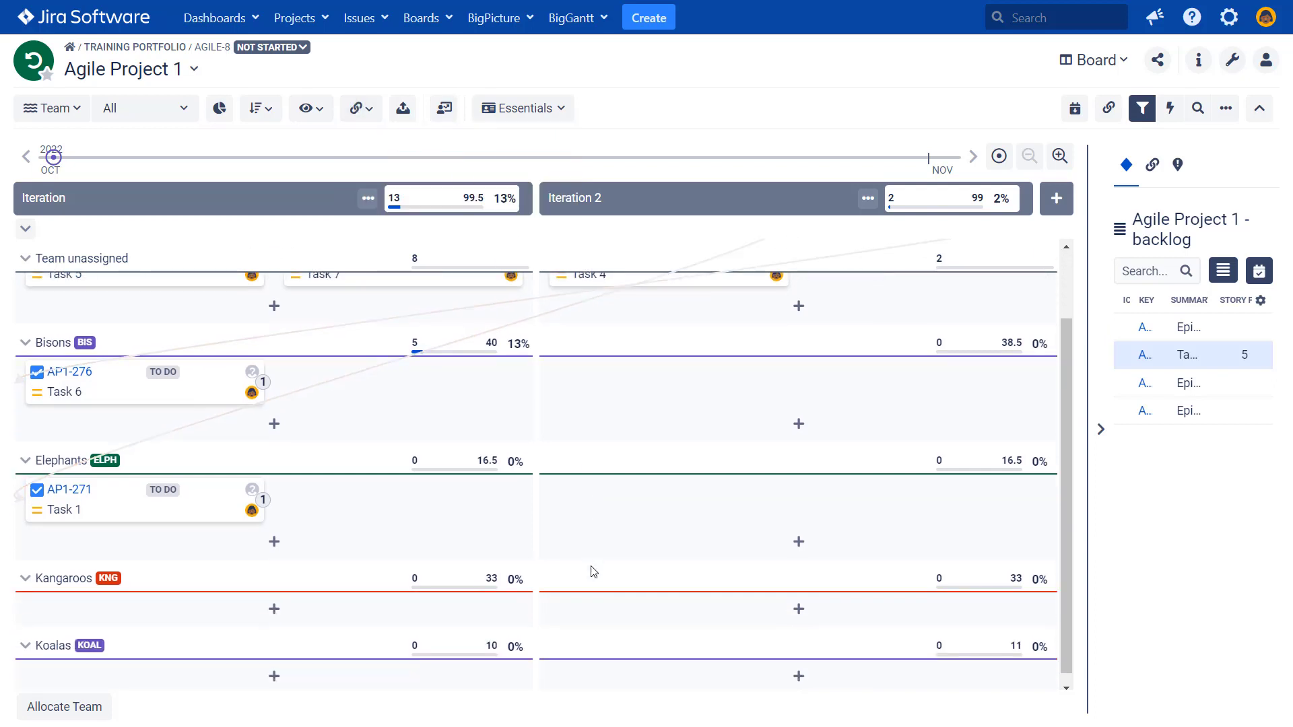
{"action": "scroll", "coordinate": [307, 483], "scroll_direction": "up", "scroll_amount": 2}
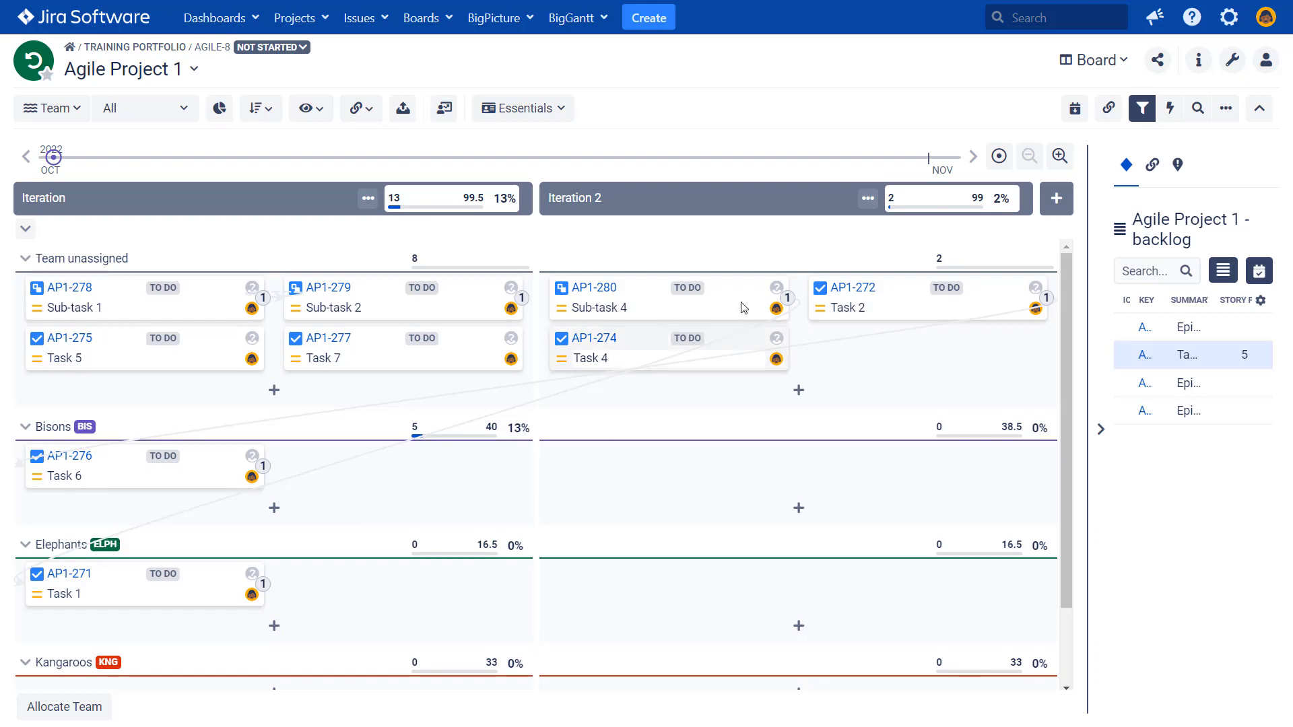
{"action": "left_click_drag", "start_coordinate": [725, 292], "coordinate": [734, 596]}
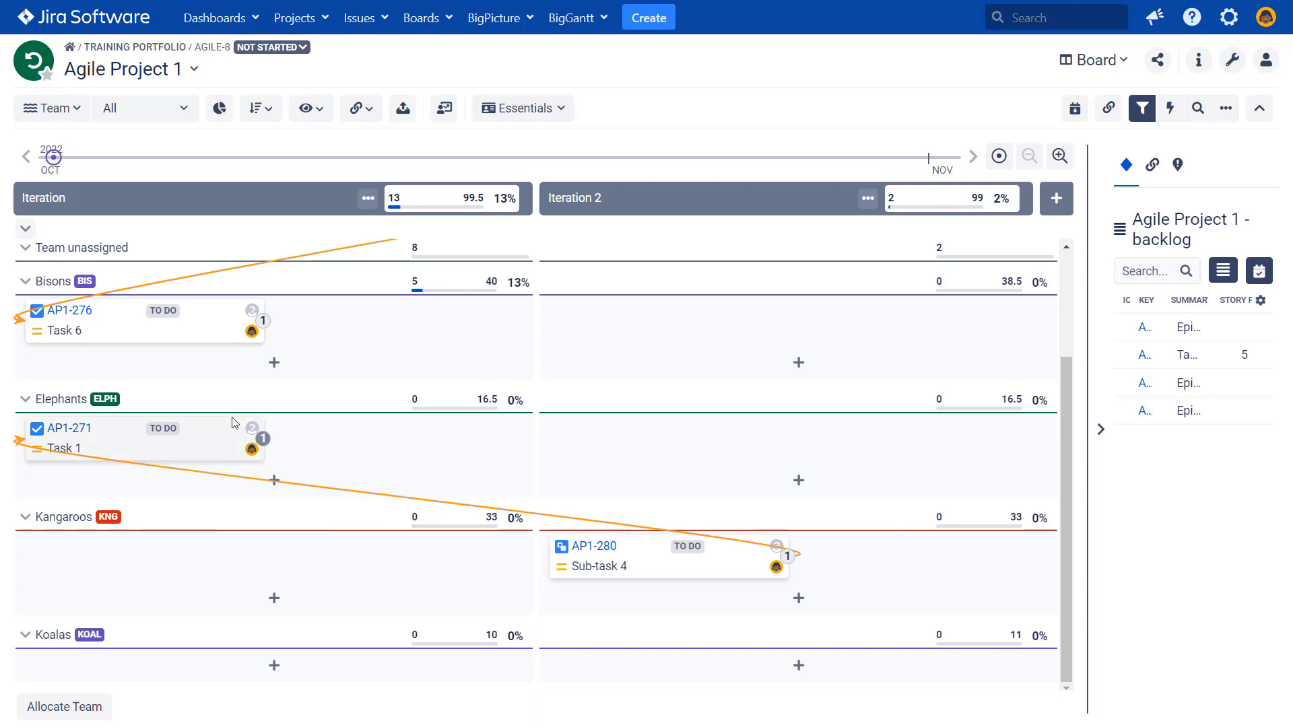
{"action": "left_click_drag", "start_coordinate": [217, 429], "coordinate": [735, 445]}
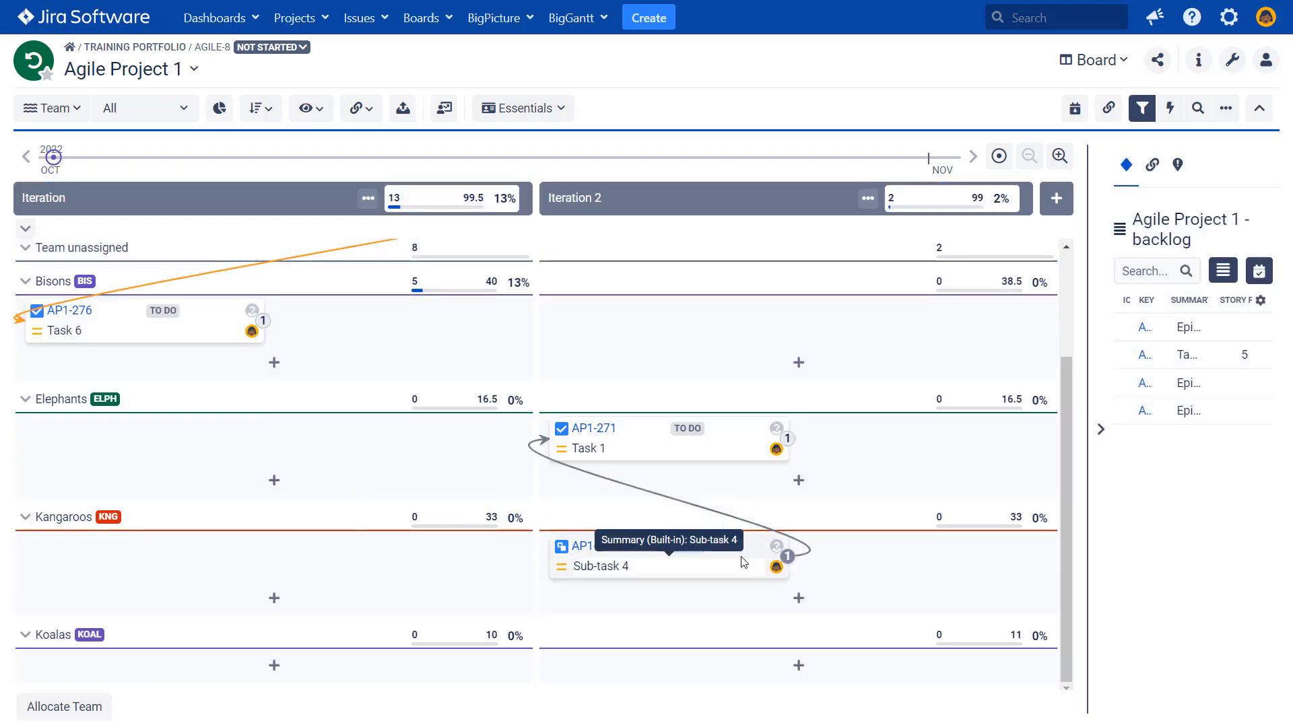
Try to move Sub-task 4 to Iteration within the Kangaroos row, and dismiss the notification.
{"action": "left_click_drag", "start_coordinate": [741, 560], "coordinate": [357, 563]}
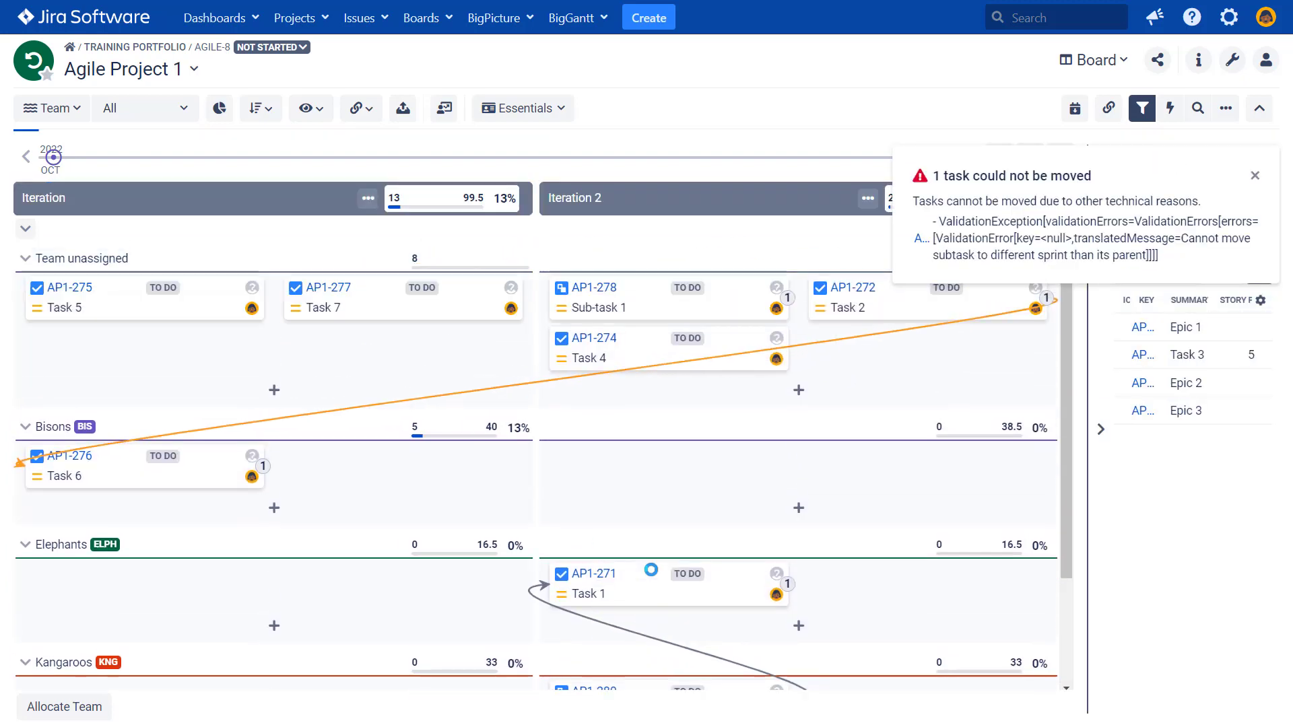
{"action": "scroll", "coordinate": [653, 576], "scroll_direction": "down", "scroll_amount": 2}
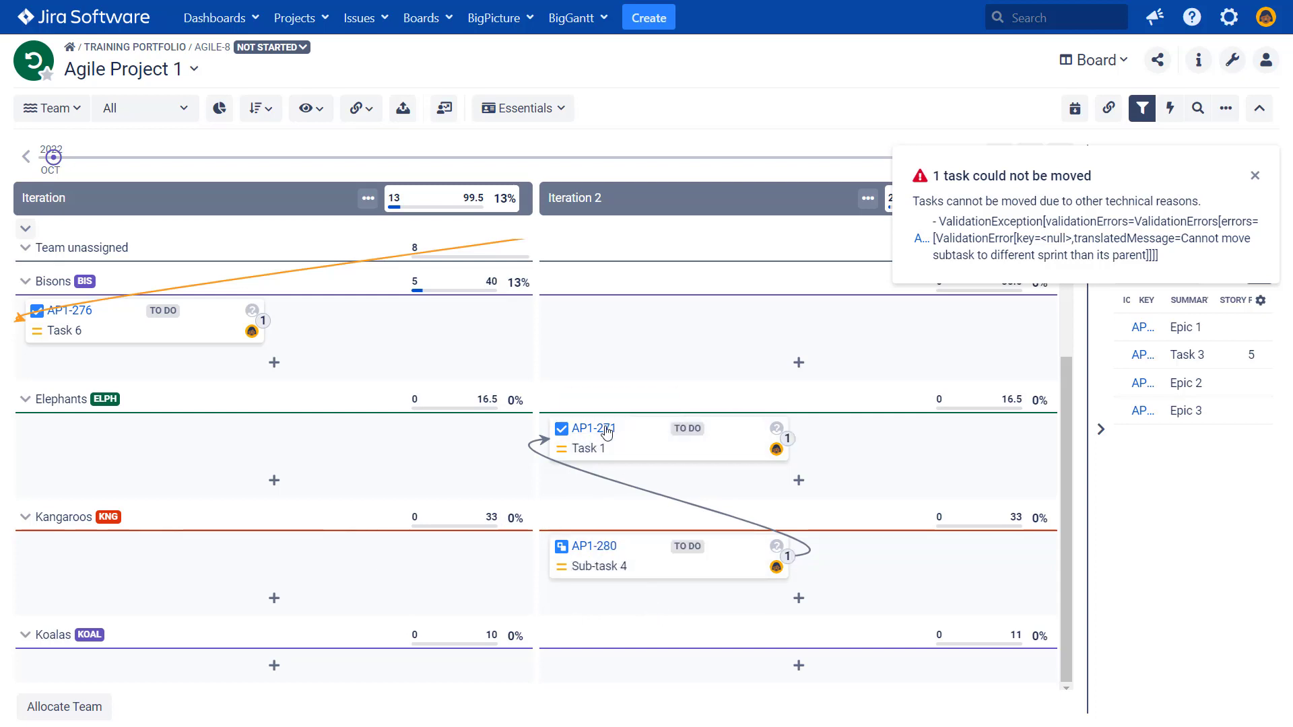
{"action": "left_click", "coordinate": [1257, 175]}
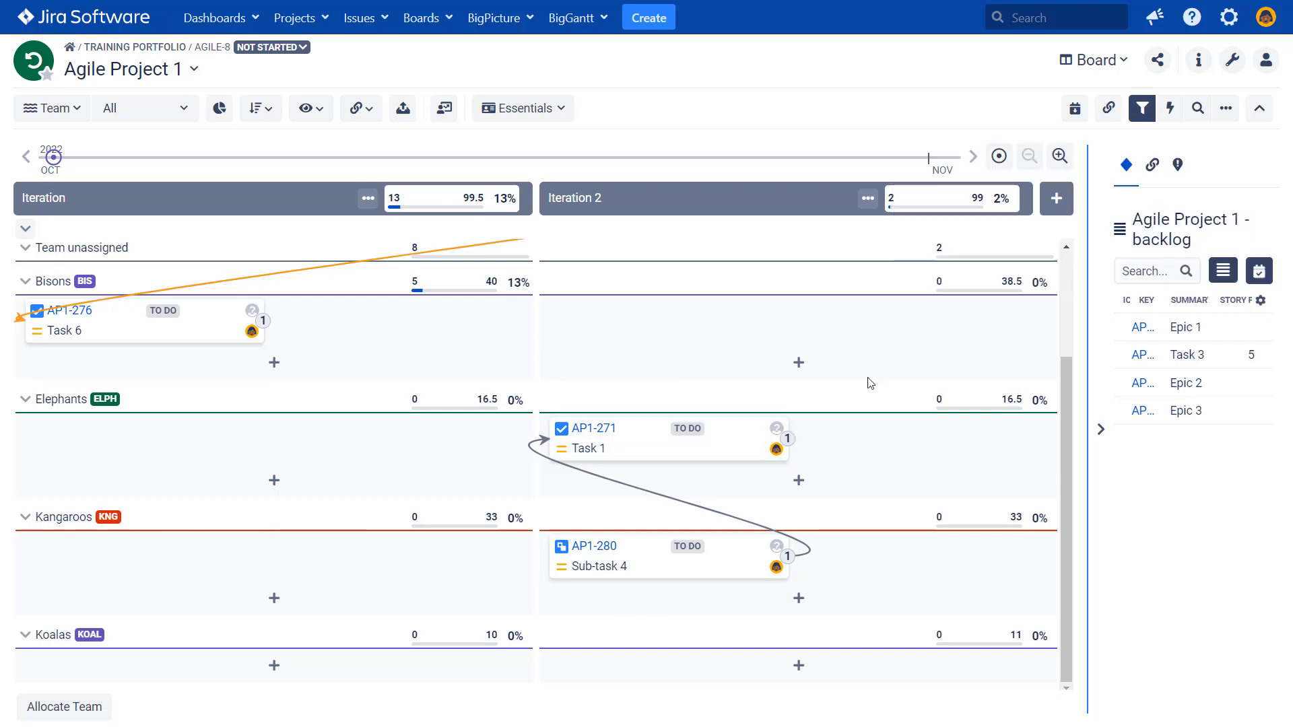
Switch the board totals type to Work progress.
{"action": "left_click", "coordinate": [327, 111]}
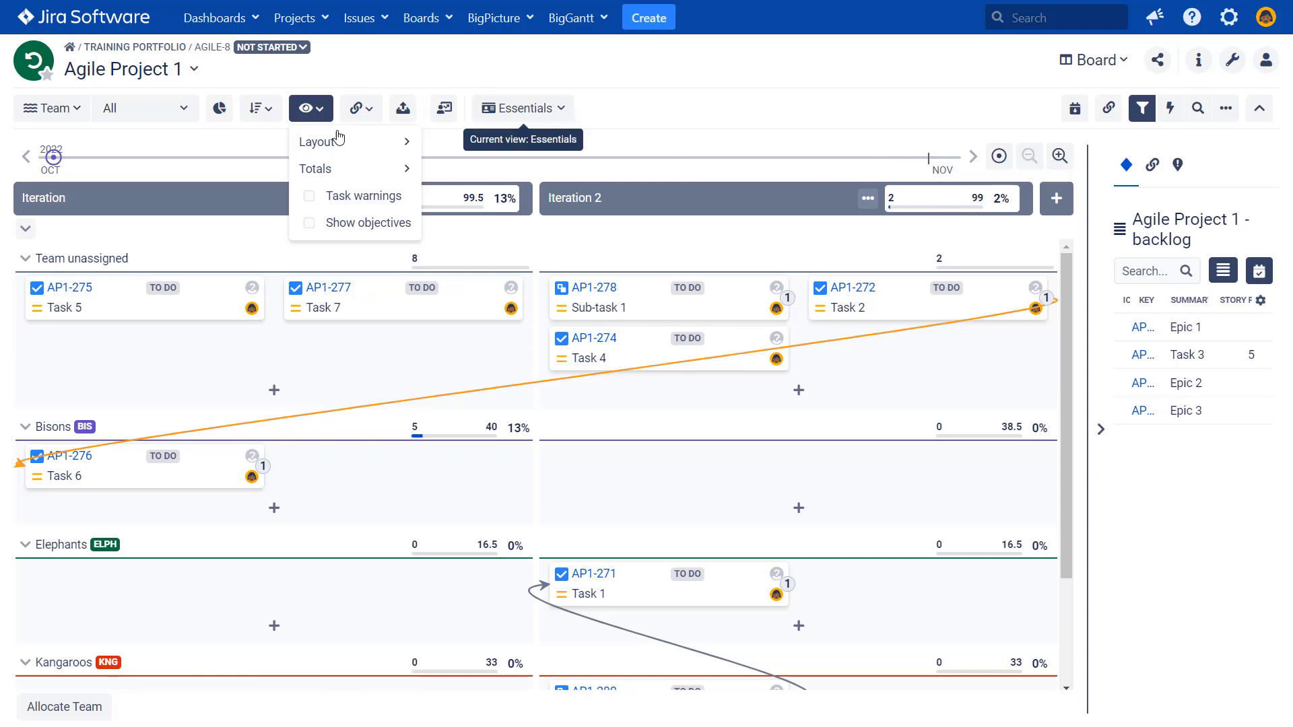
{"action": "mouse_move", "coordinate": [348, 176]}
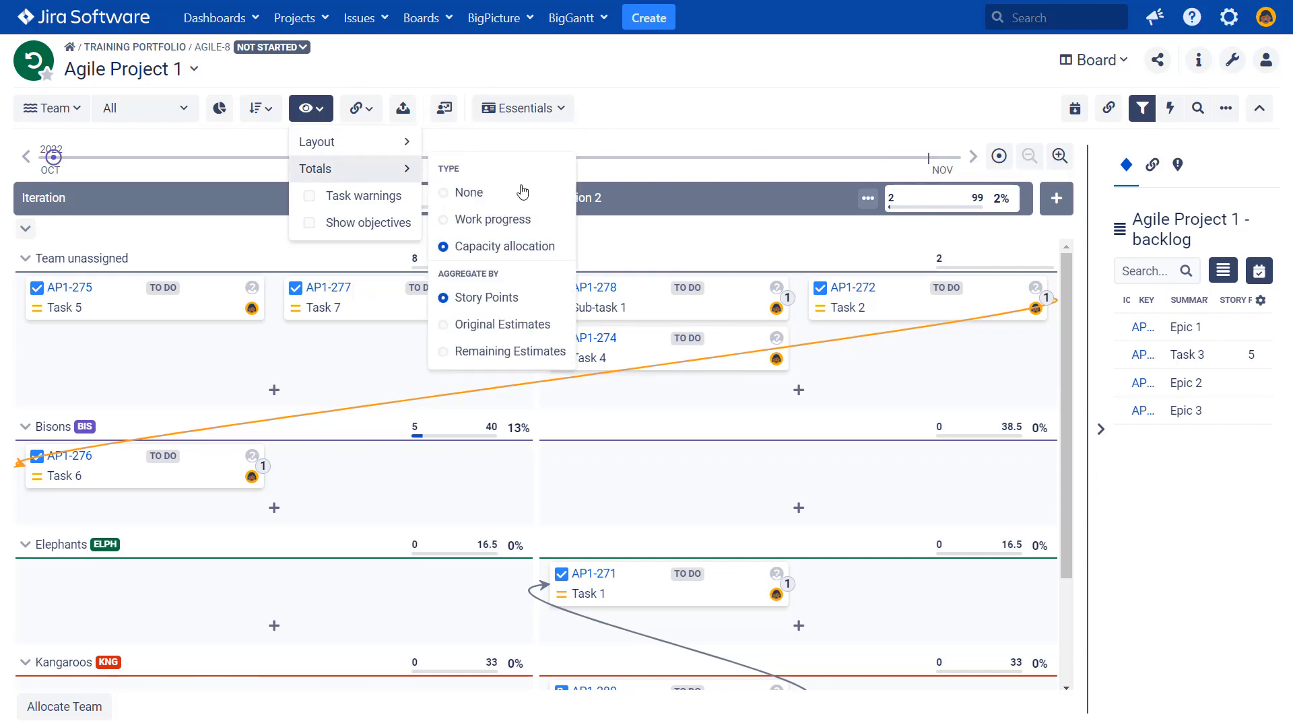
{"action": "left_click", "coordinate": [528, 216]}
{"action": "left_click", "coordinate": [648, 121]}
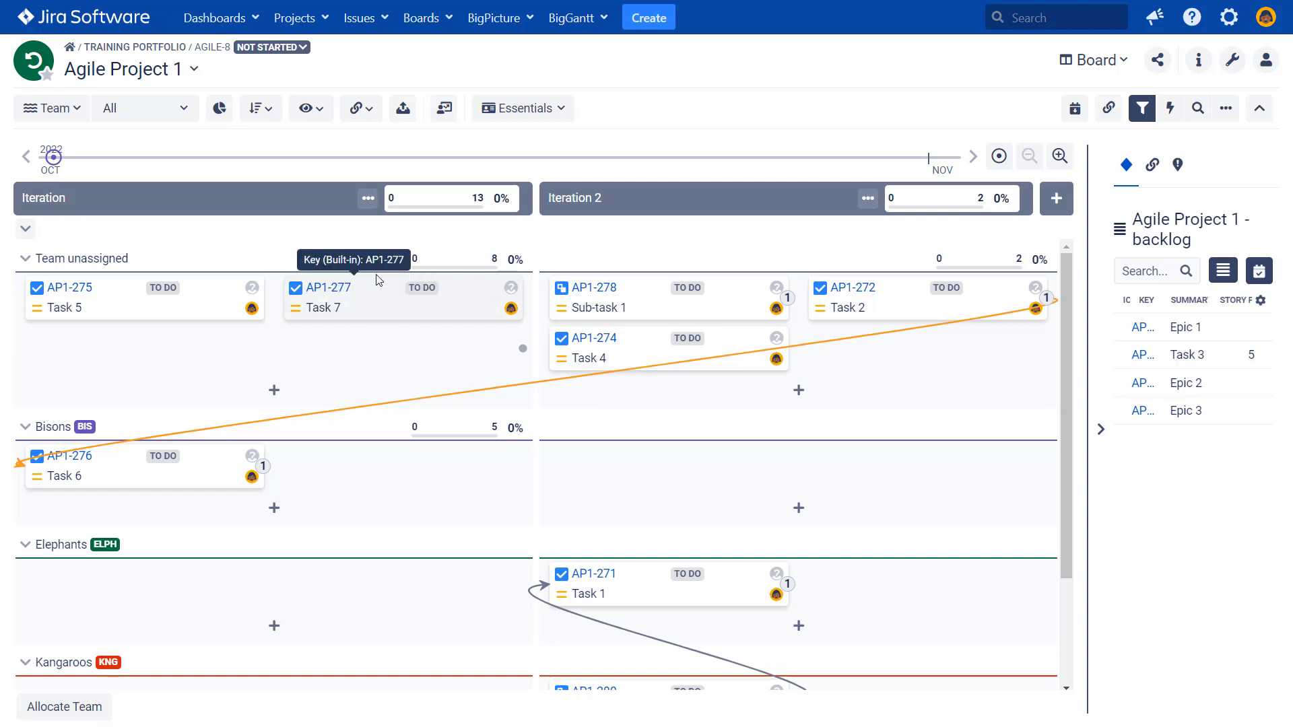
Add the built-in Story Points field to the empty third row of the Essentials card view, and append another row.
{"action": "left_click", "coordinate": [543, 107]}
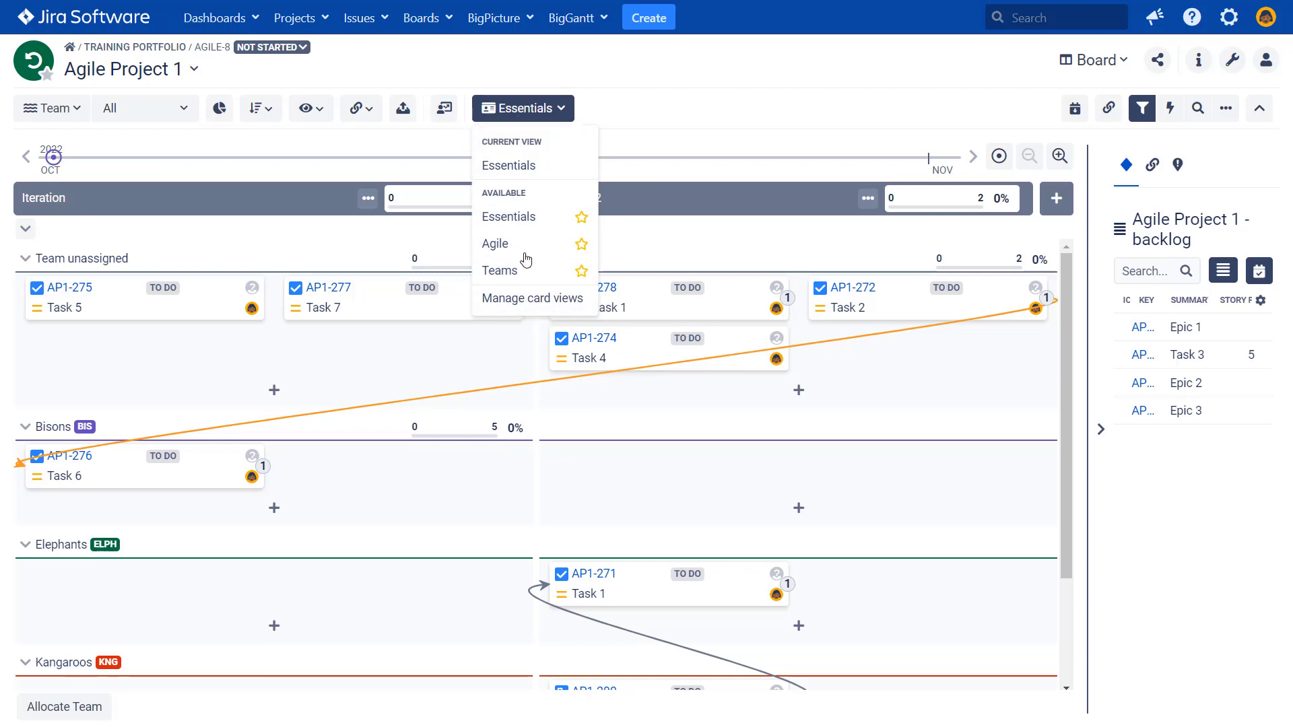
{"action": "left_click", "coordinate": [522, 300]}
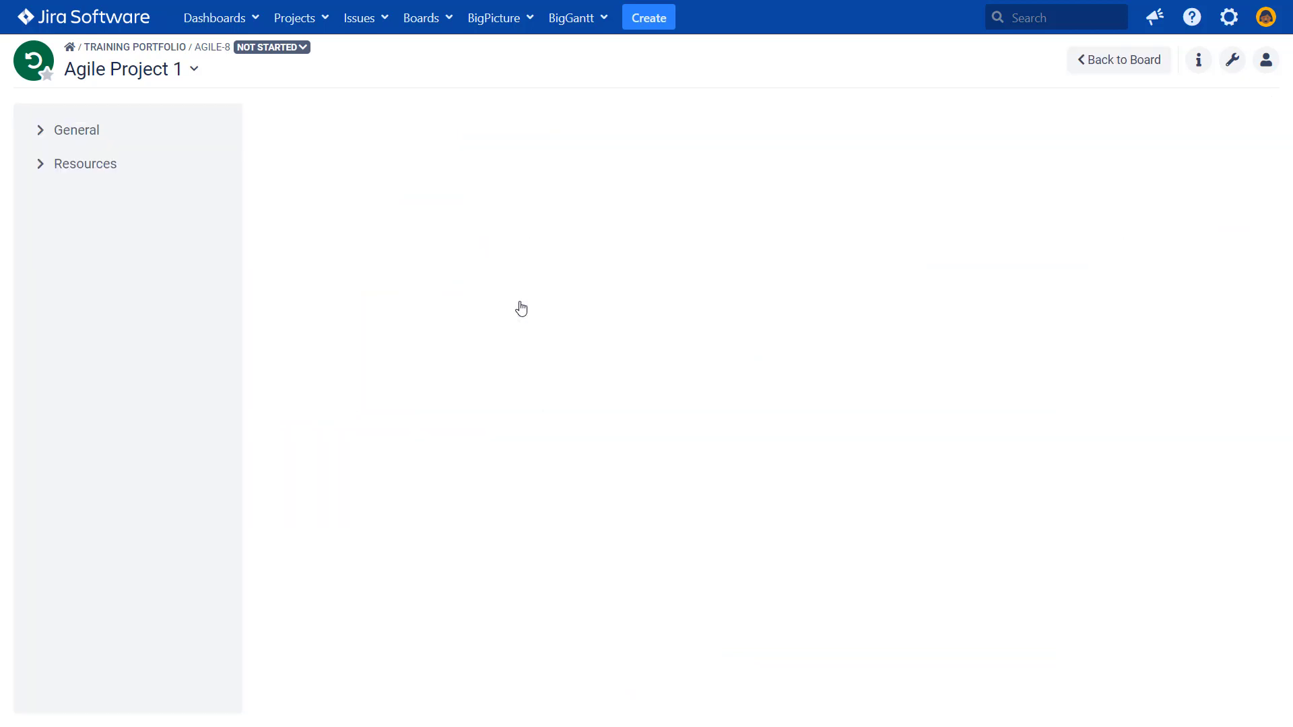
{"action": "left_click", "coordinate": [328, 235]}
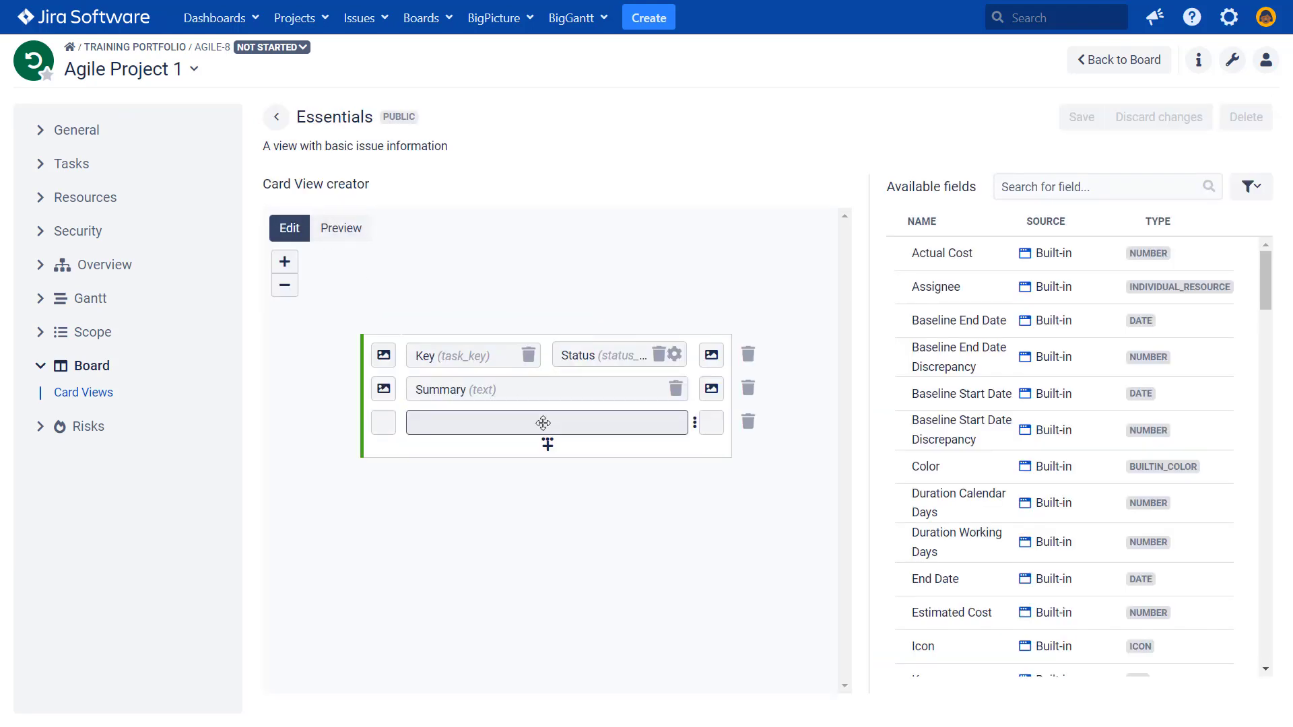
{"action": "left_click", "coordinate": [1115, 186]}
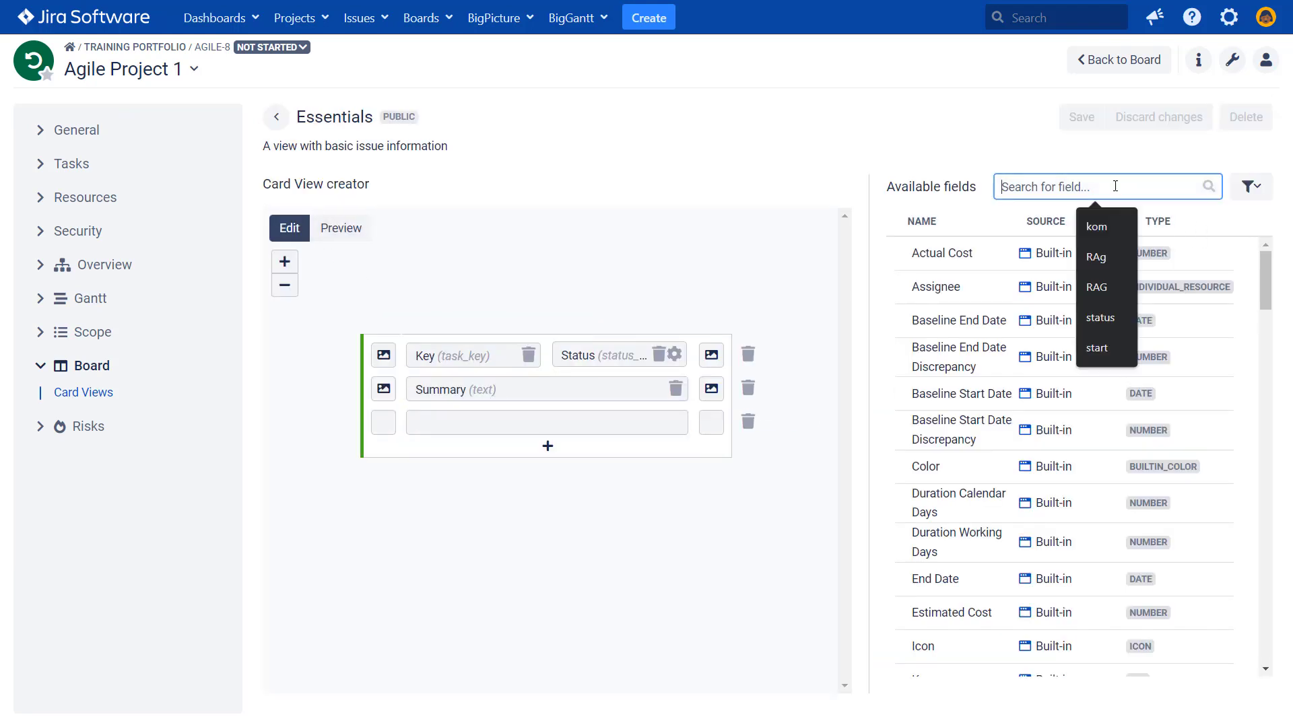
{"action": "type", "text": "story"}
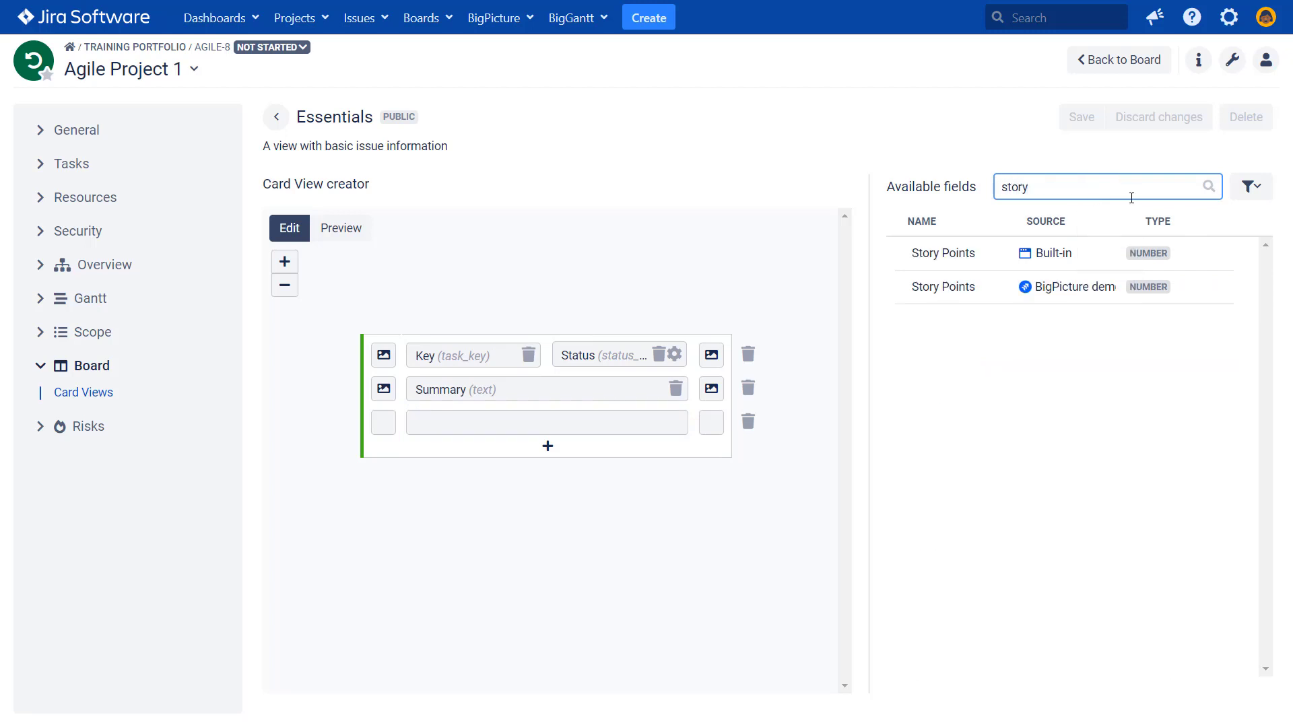
{"action": "left_click_drag", "start_coordinate": [904, 253], "coordinate": [532, 436]}
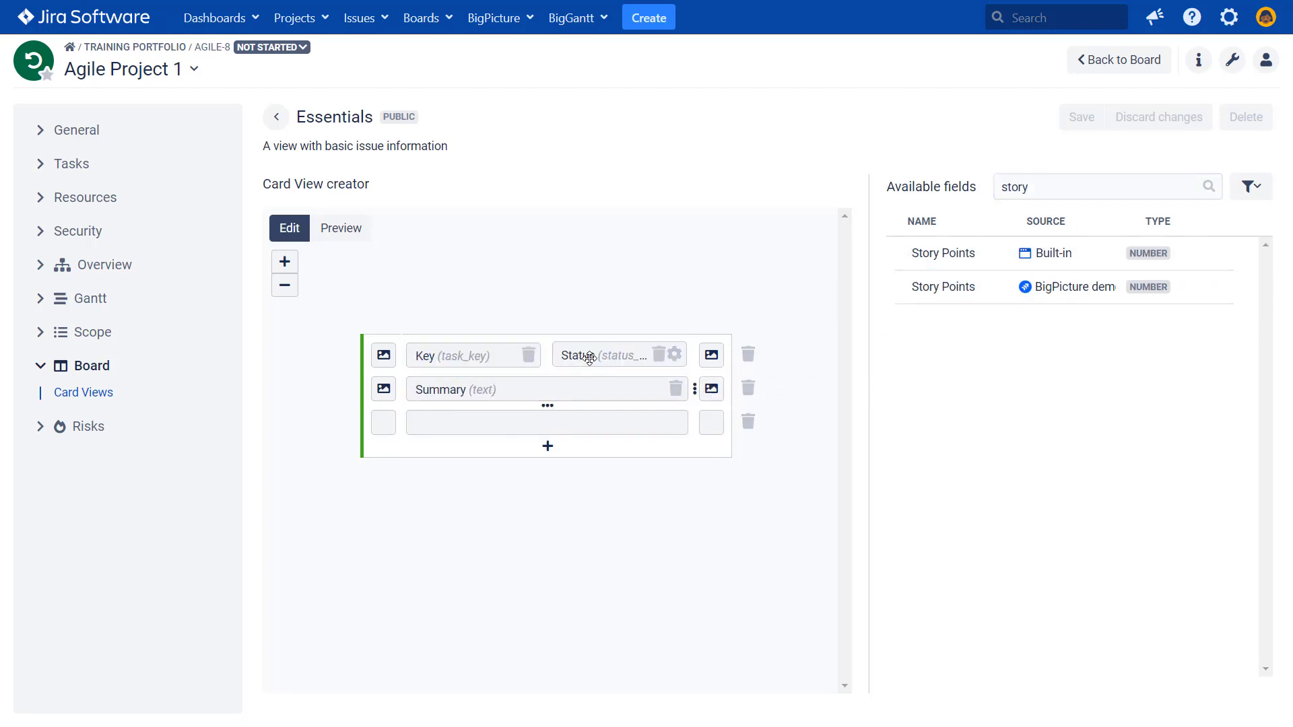
{"action": "left_click", "coordinate": [542, 454]}
Add the built-in Assignee field to the card view's last row, save the Essentials view and return to the board.
{"action": "left_click", "coordinate": [996, 190]}
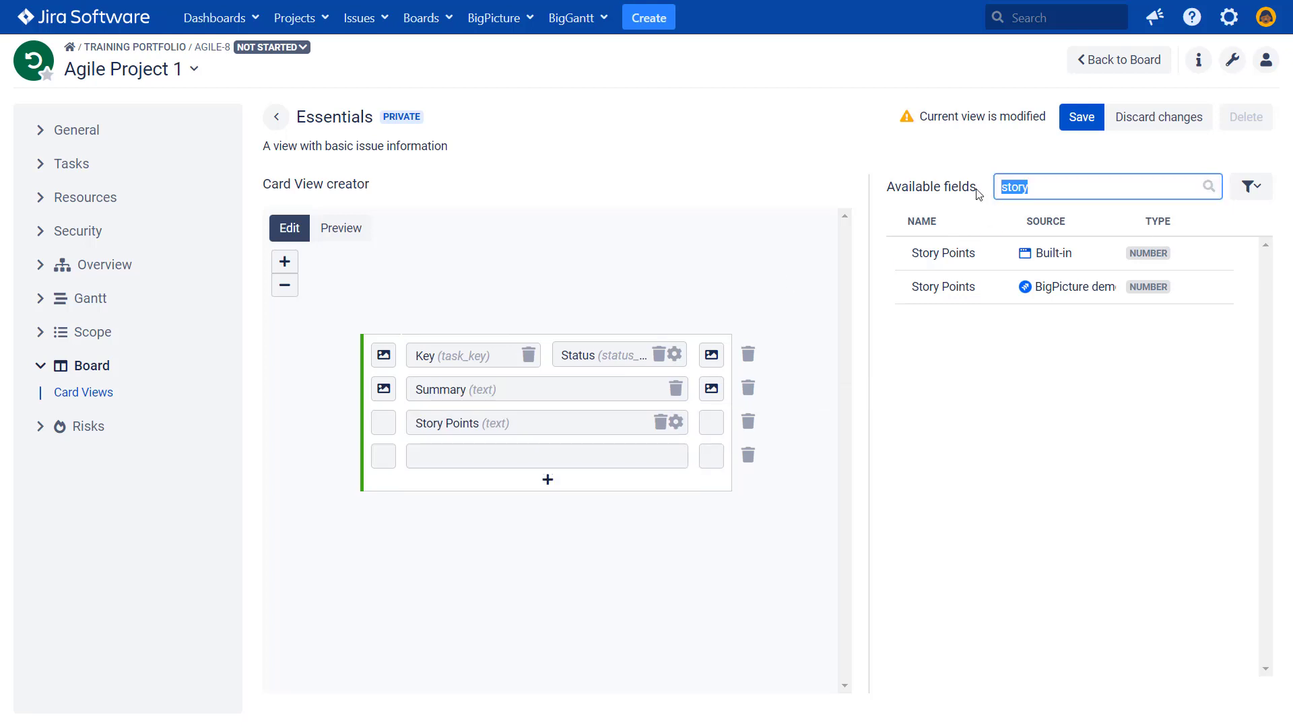
{"action": "type", "text": "assig"}
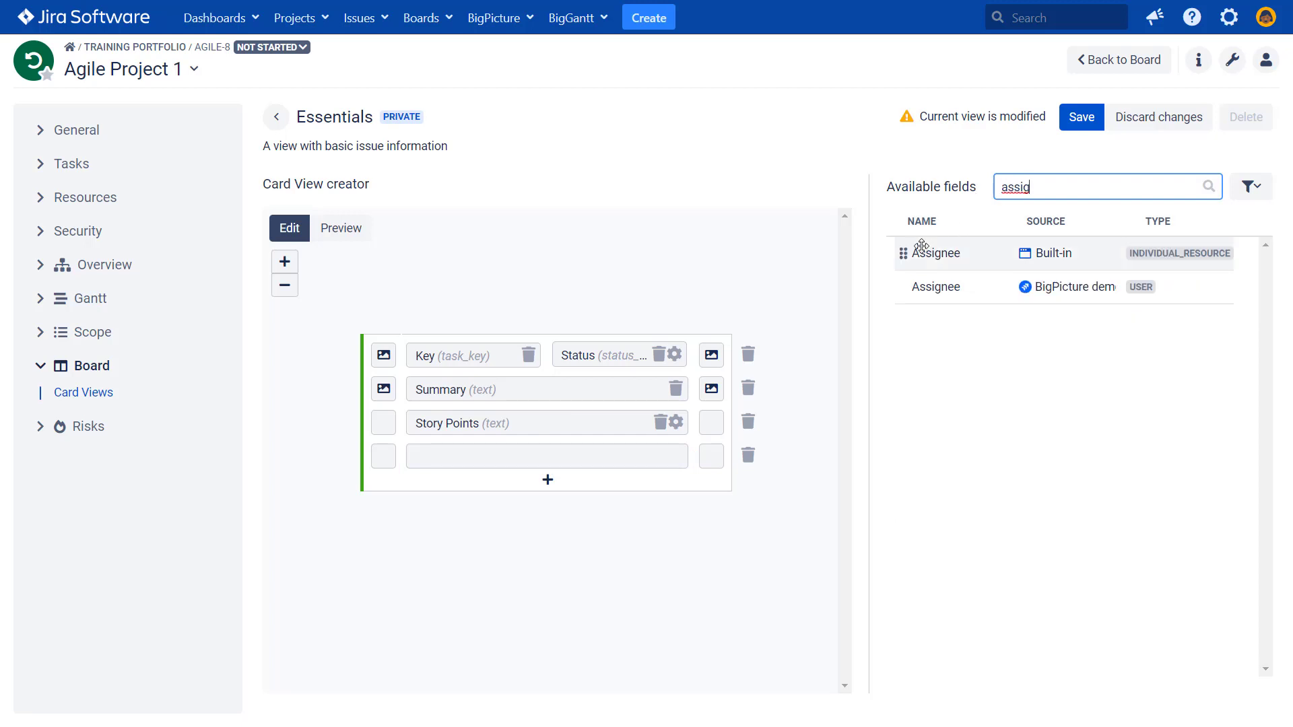
{"action": "left_click_drag", "start_coordinate": [922, 245], "coordinate": [492, 465]}
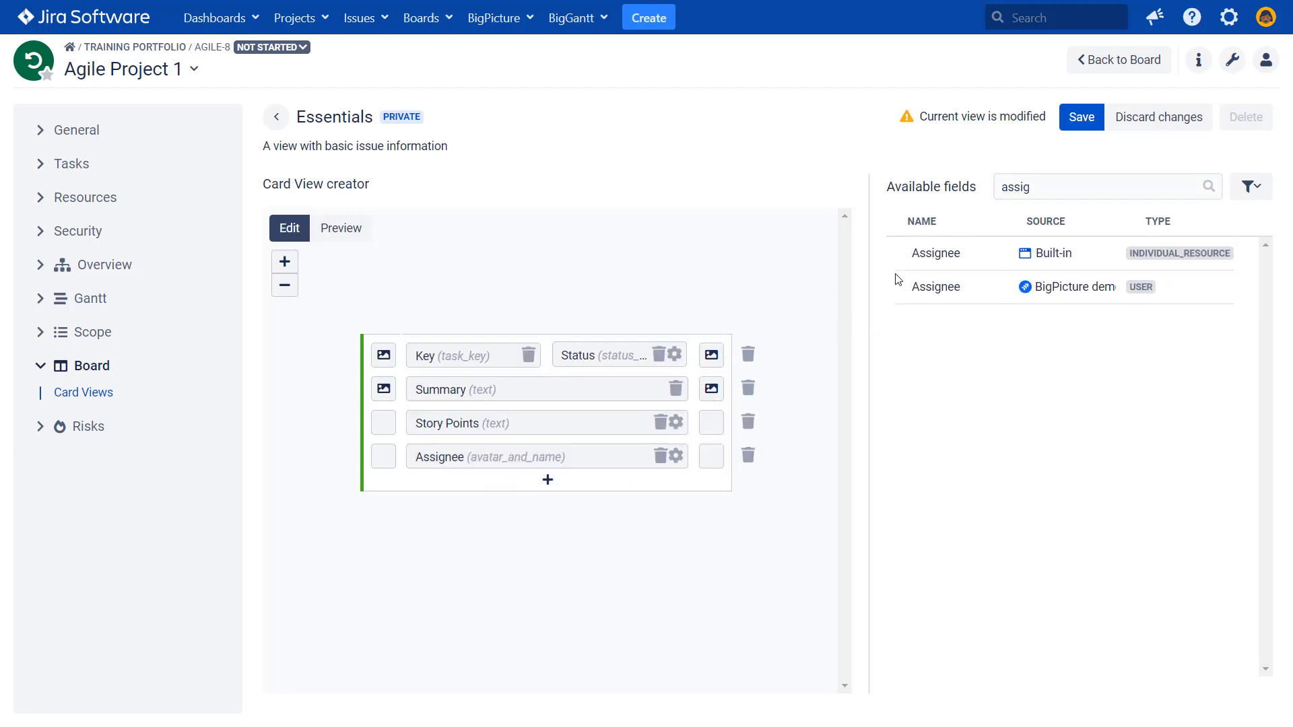
{"action": "left_click", "coordinate": [1083, 120]}
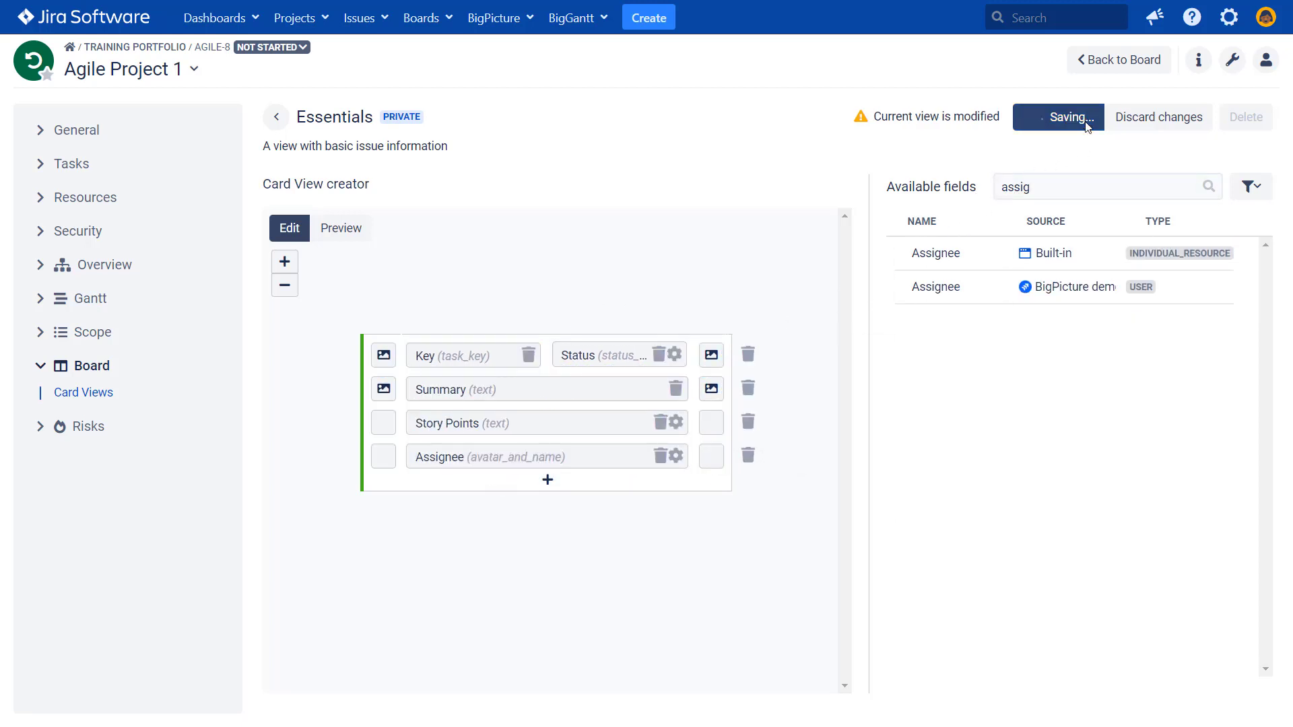
{"action": "left_click", "coordinate": [1117, 67]}
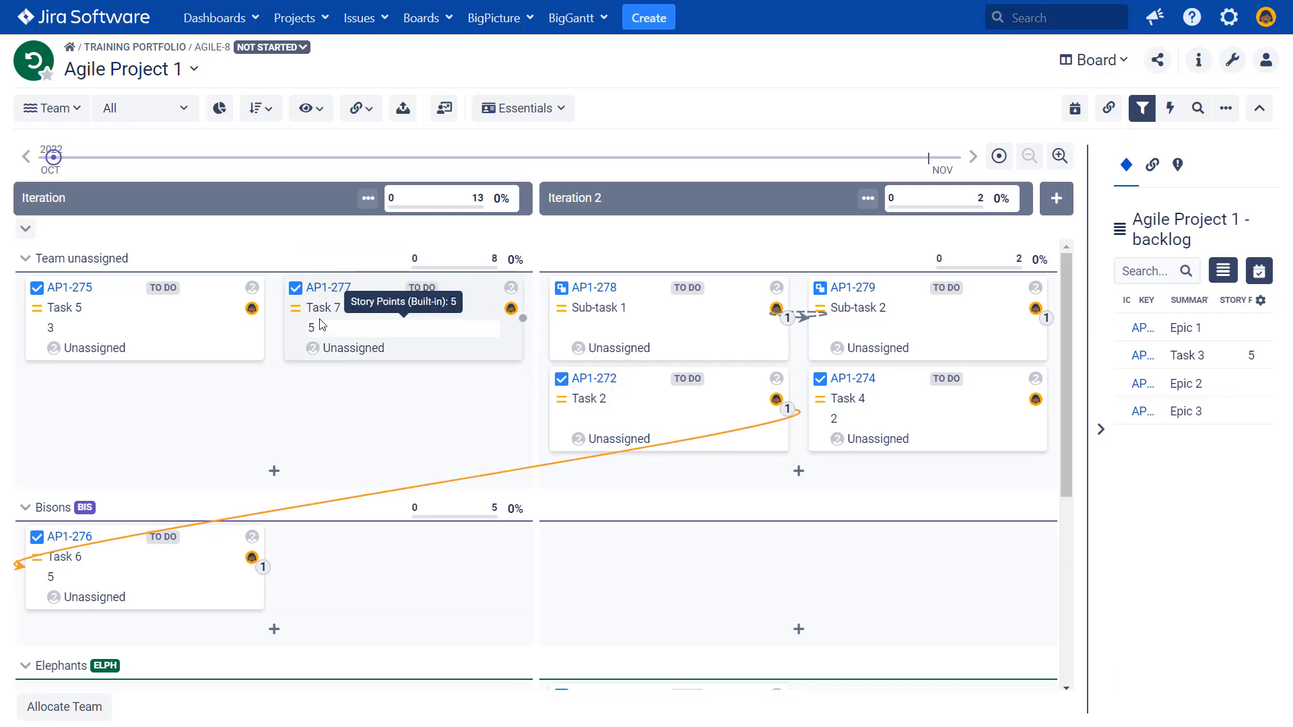
Open Task 7 (AP1-277) in Jira, assign it to yourself and set its status to Done.
{"action": "left_click", "coordinate": [430, 285]}
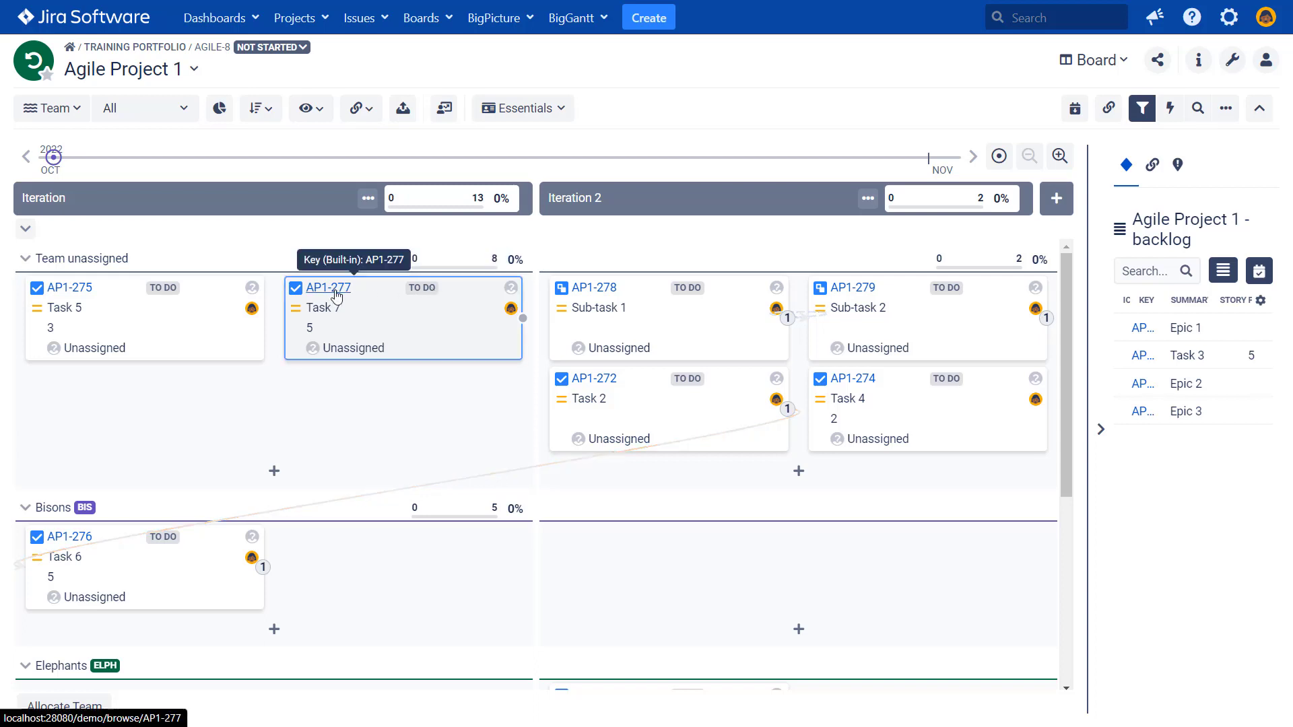
{"action": "left_click", "coordinate": [336, 289]}
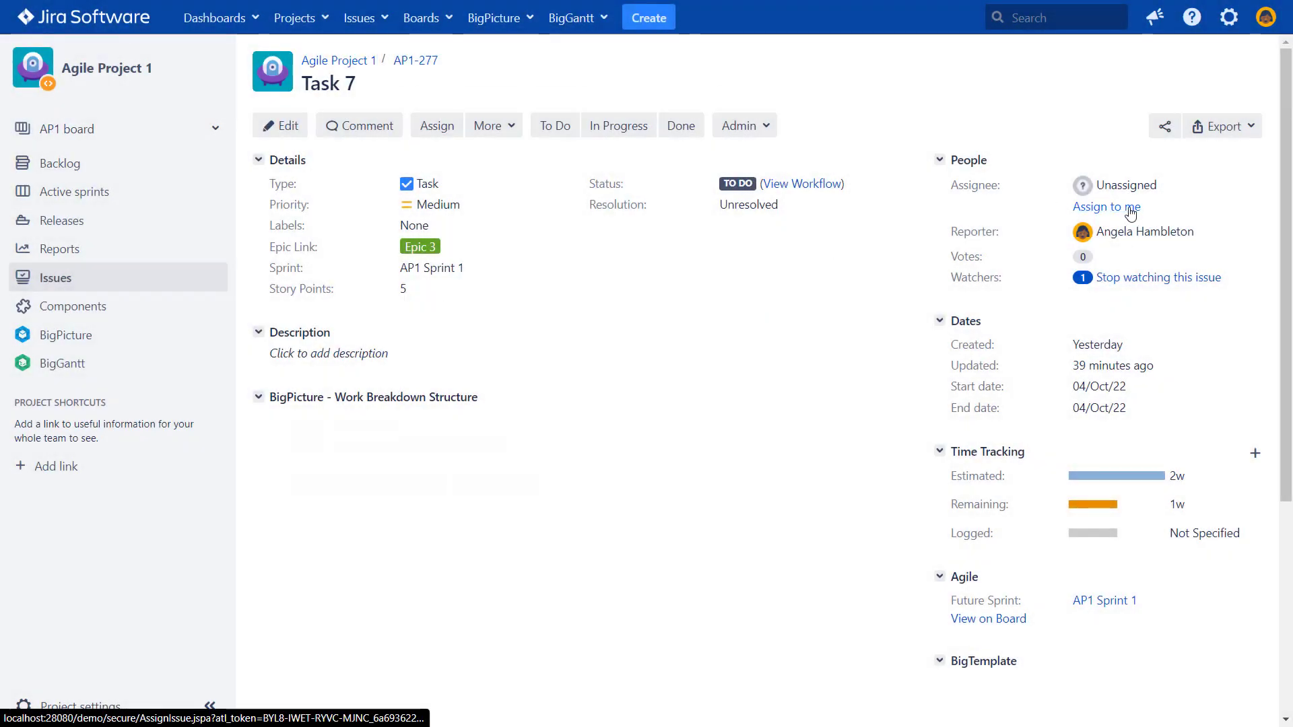
{"action": "left_click", "coordinate": [1131, 213]}
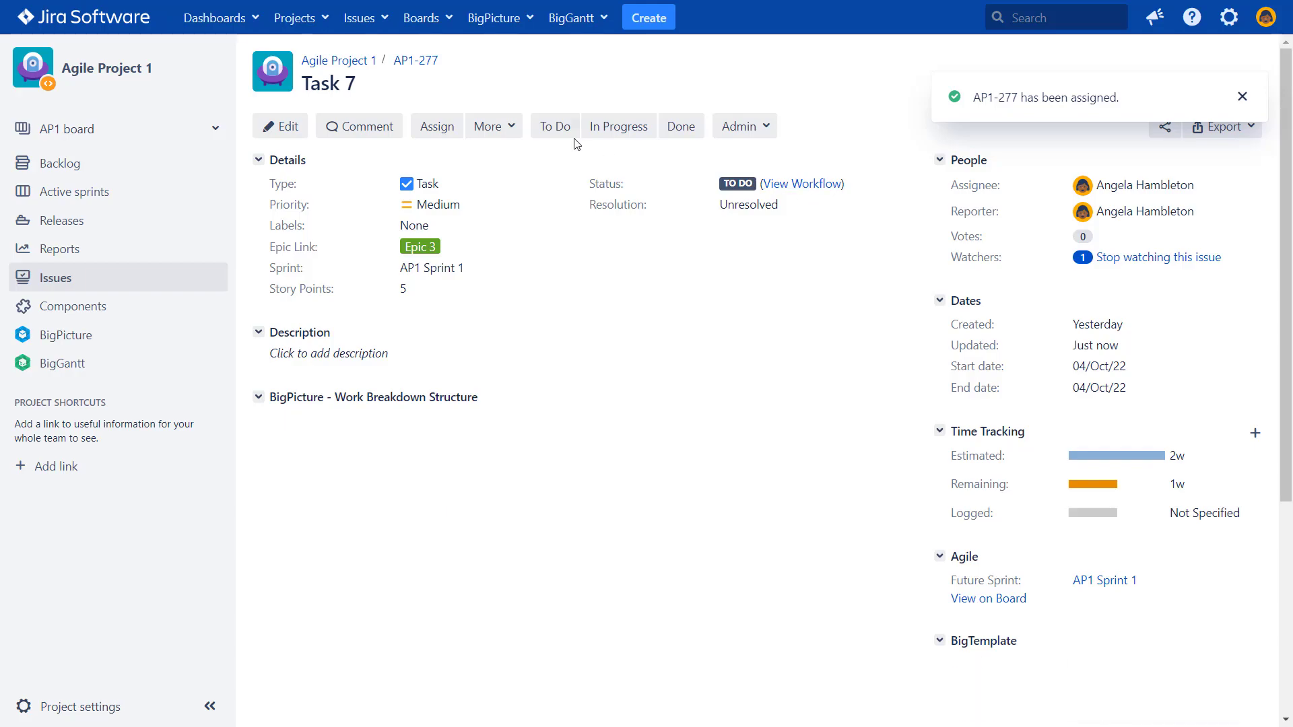
{"action": "left_click", "coordinate": [681, 128]}
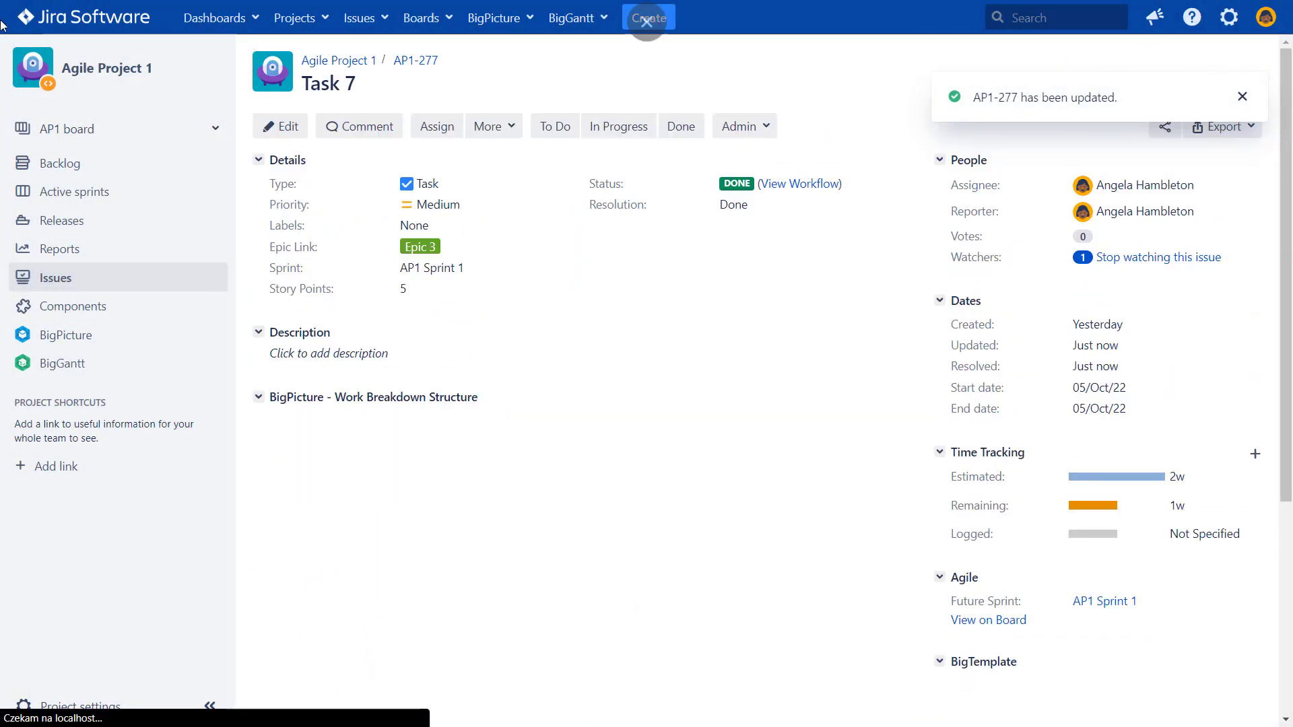
Return to the Agile Project 1 board and examine the work progress totals of the iterations and team rows.
{"action": "left_click", "coordinate": [502, 18]}
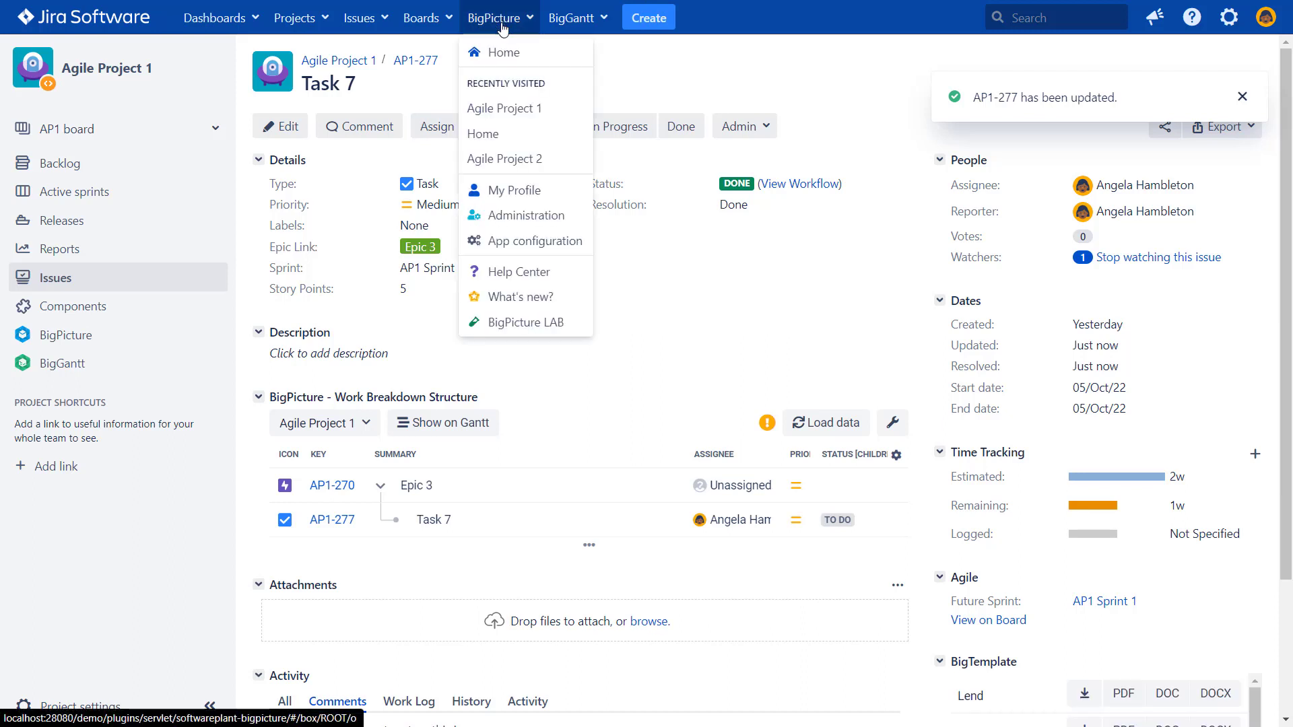
{"action": "left_click", "coordinate": [519, 111]}
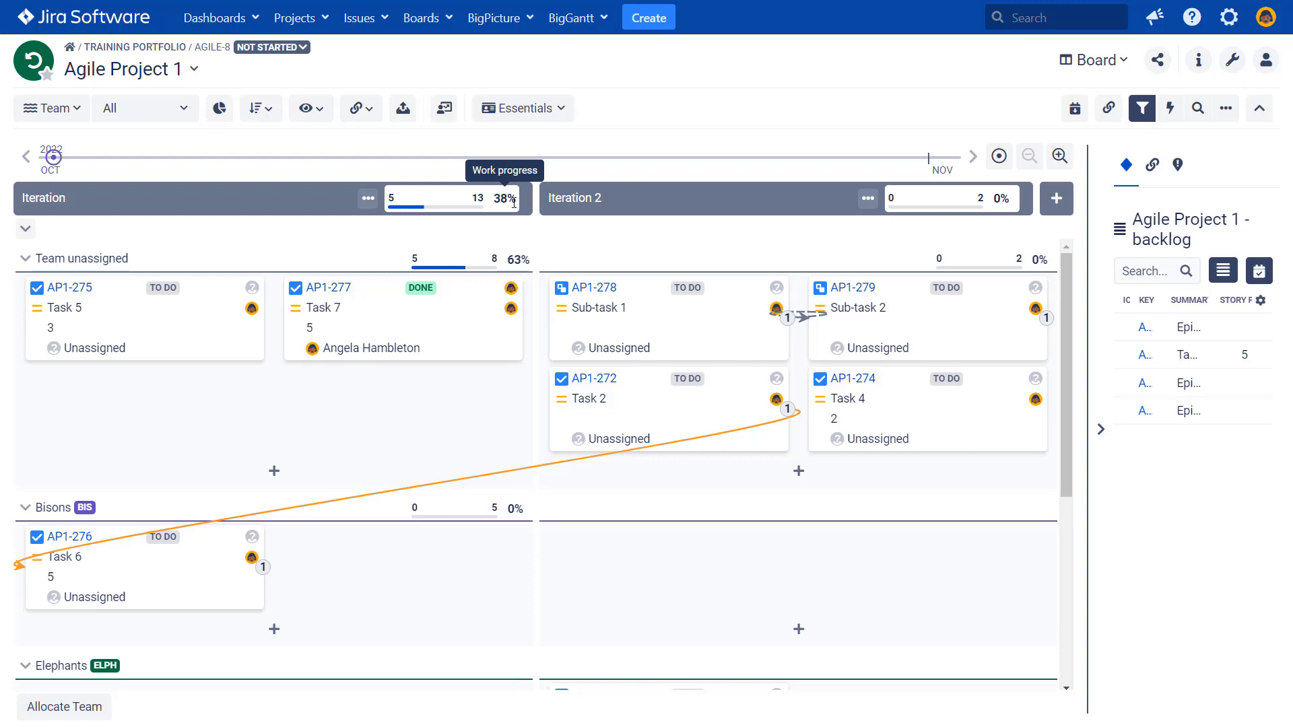
{"action": "scroll", "coordinate": [476, 485], "scroll_direction": "down", "scroll_amount": 3}
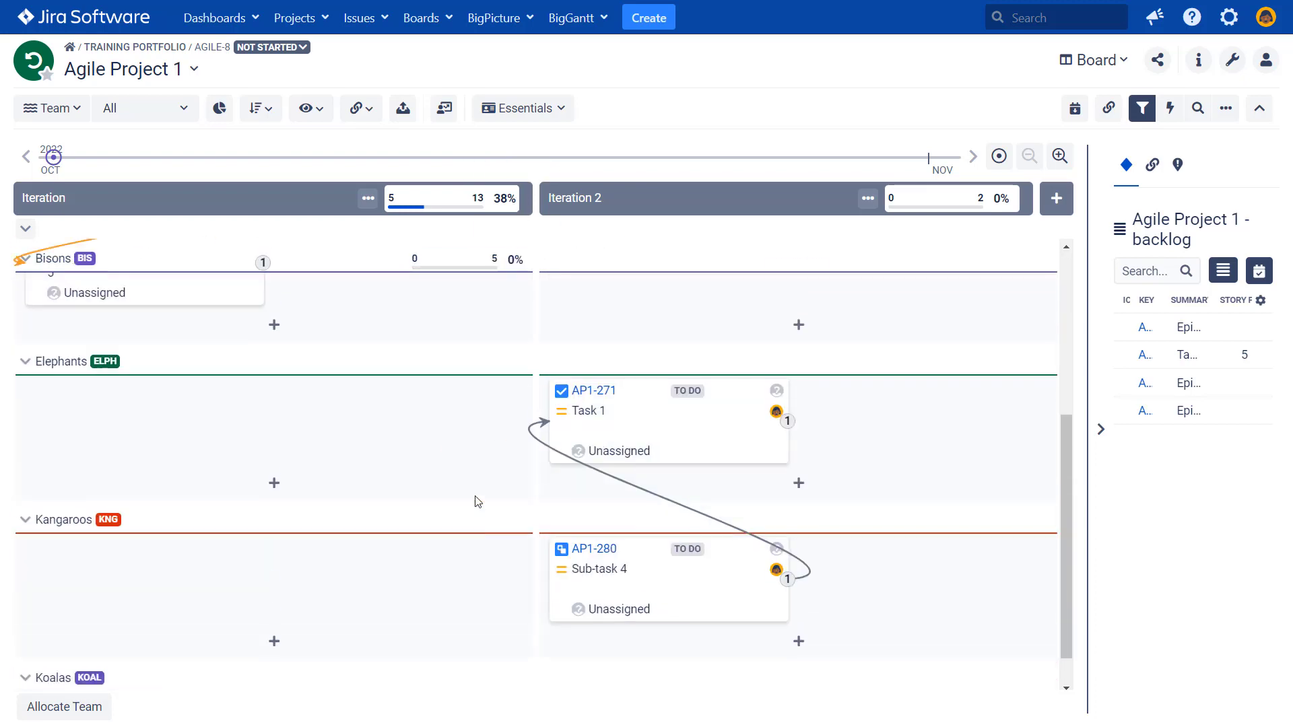
{"action": "scroll", "coordinate": [476, 502], "scroll_direction": "up", "scroll_amount": 3}
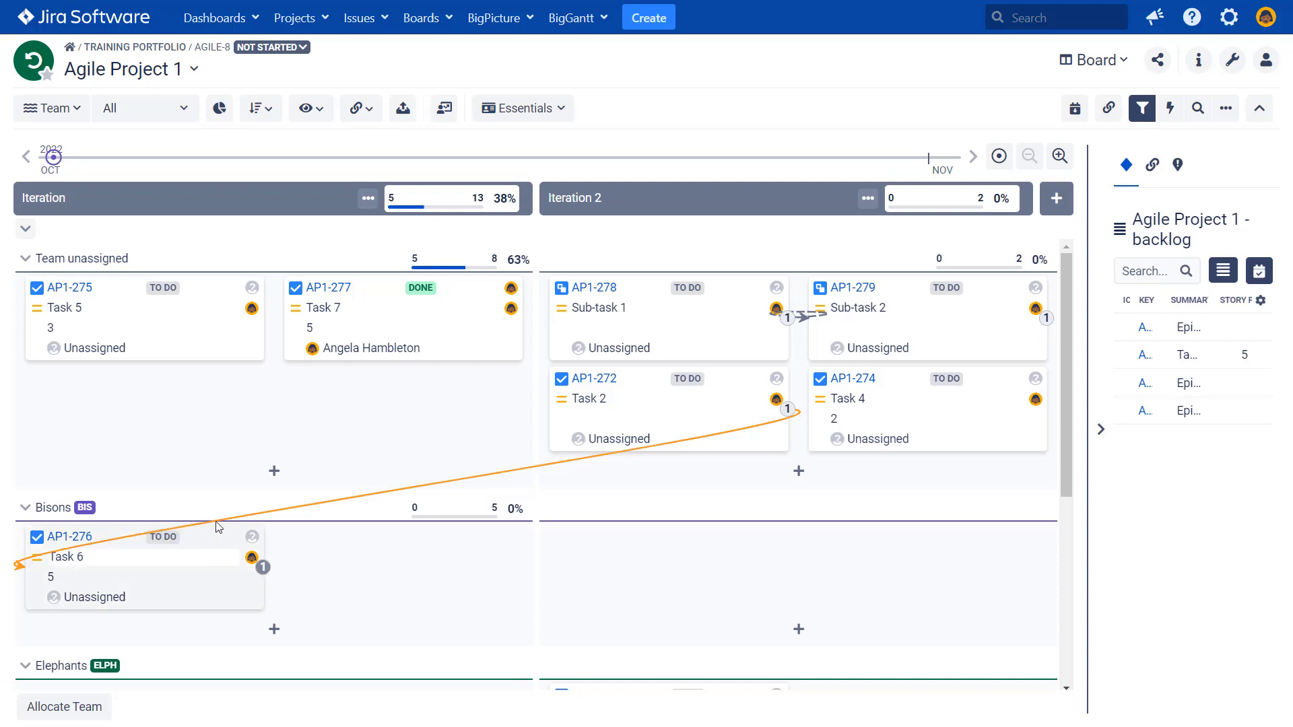
{"action": "scroll", "coordinate": [272, 471], "scroll_direction": "down", "scroll_amount": 3}
{"action": "scroll", "coordinate": [274, 476], "scroll_direction": "down", "scroll_amount": 3}
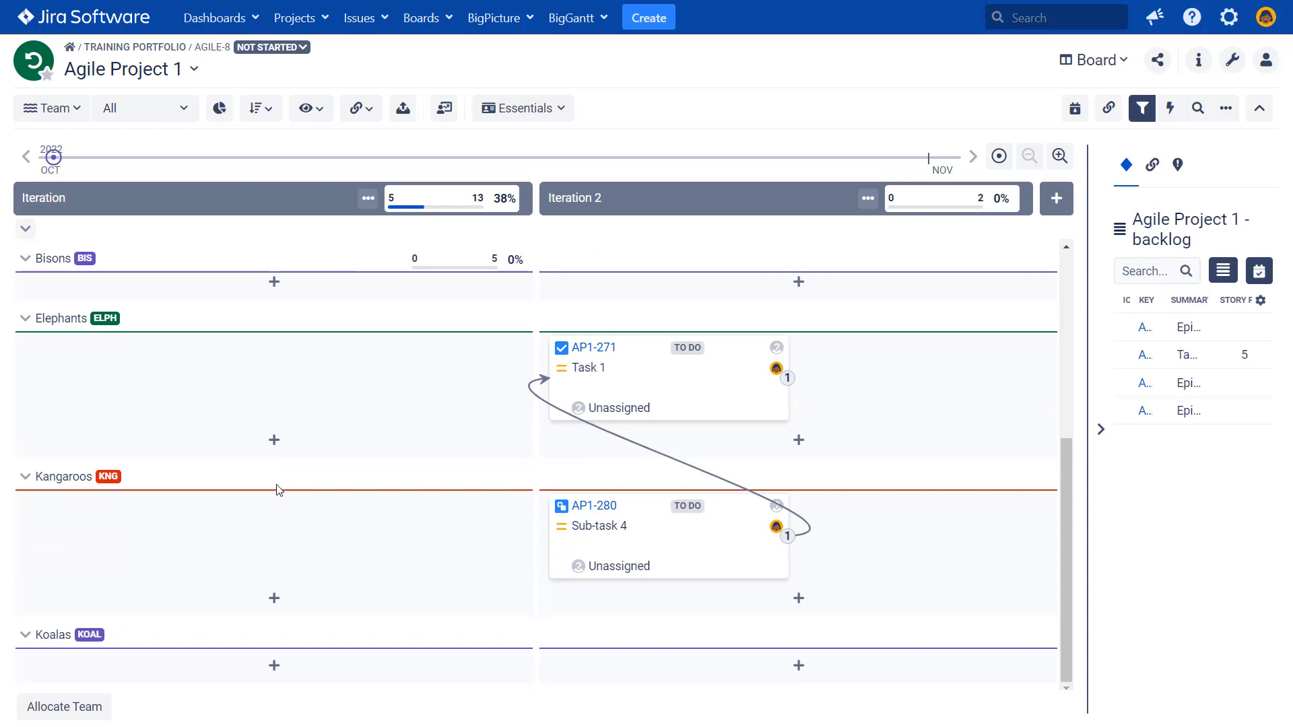
{"action": "scroll", "coordinate": [276, 491], "scroll_direction": "up", "scroll_amount": 5}
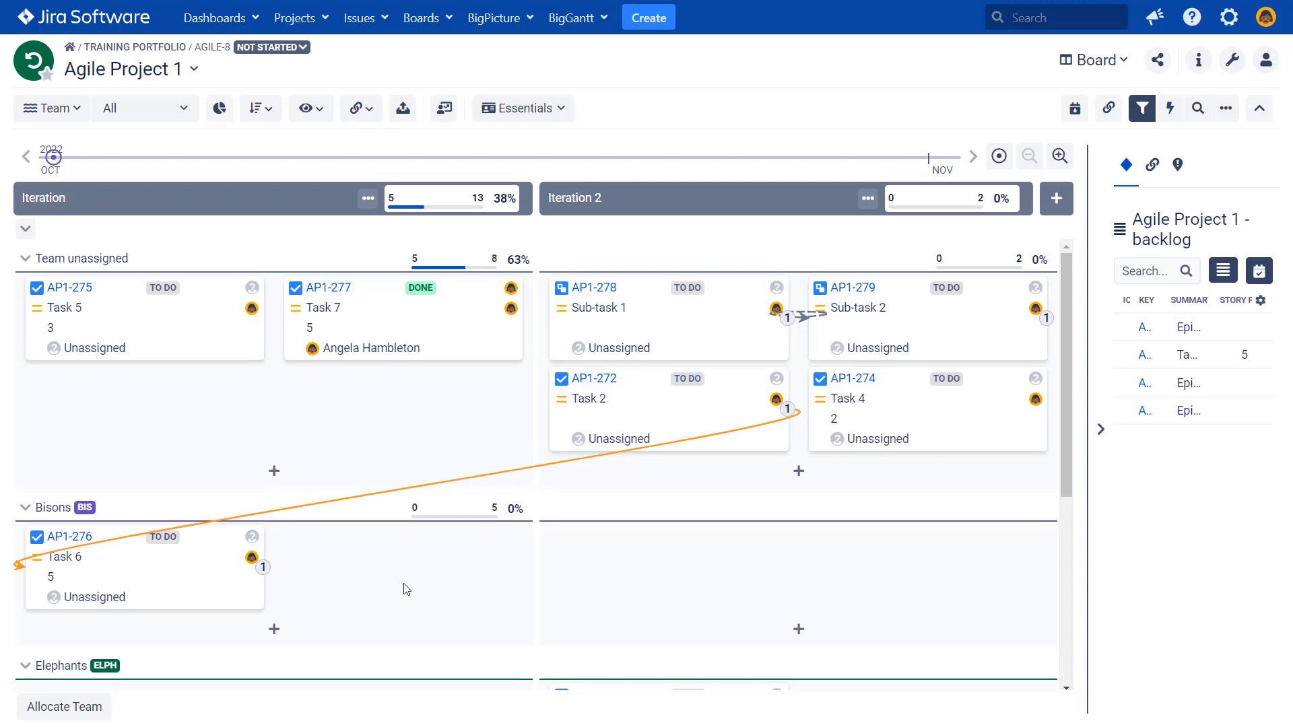
{"action": "scroll", "coordinate": [407, 590], "scroll_direction": "down", "scroll_amount": 5}
{"action": "scroll", "coordinate": [406, 591], "scroll_direction": "up", "scroll_amount": 5}
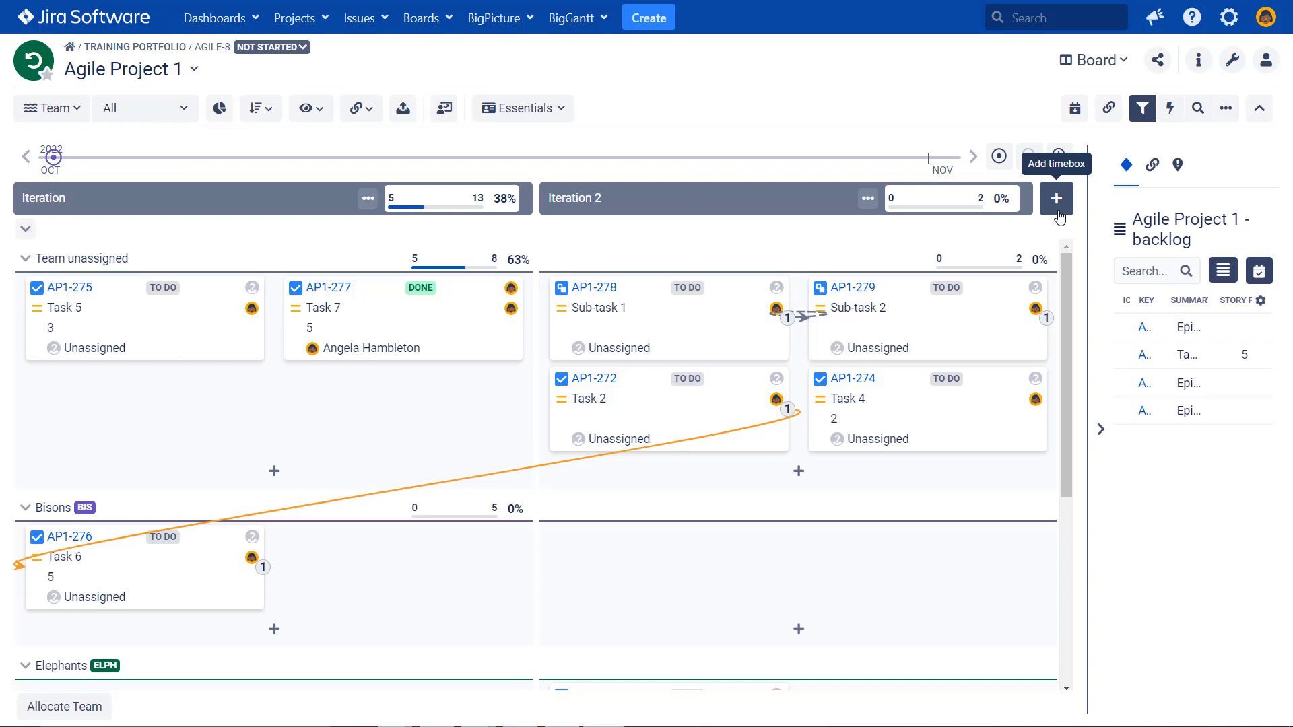
Open the BigPicture Home overview and expand Hybrid Project to show its iterations.
{"action": "left_click", "coordinate": [500, 17]}
{"action": "left_click", "coordinate": [517, 59]}
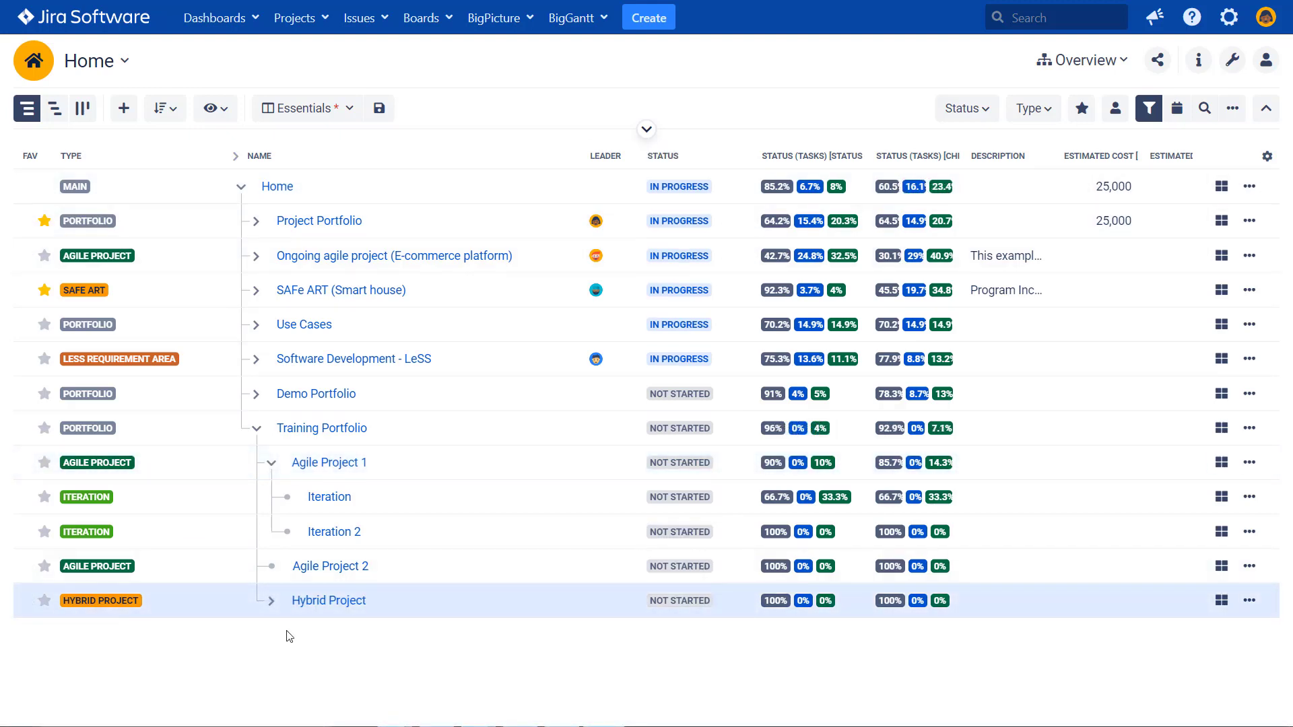
{"action": "left_click", "coordinate": [270, 601]}
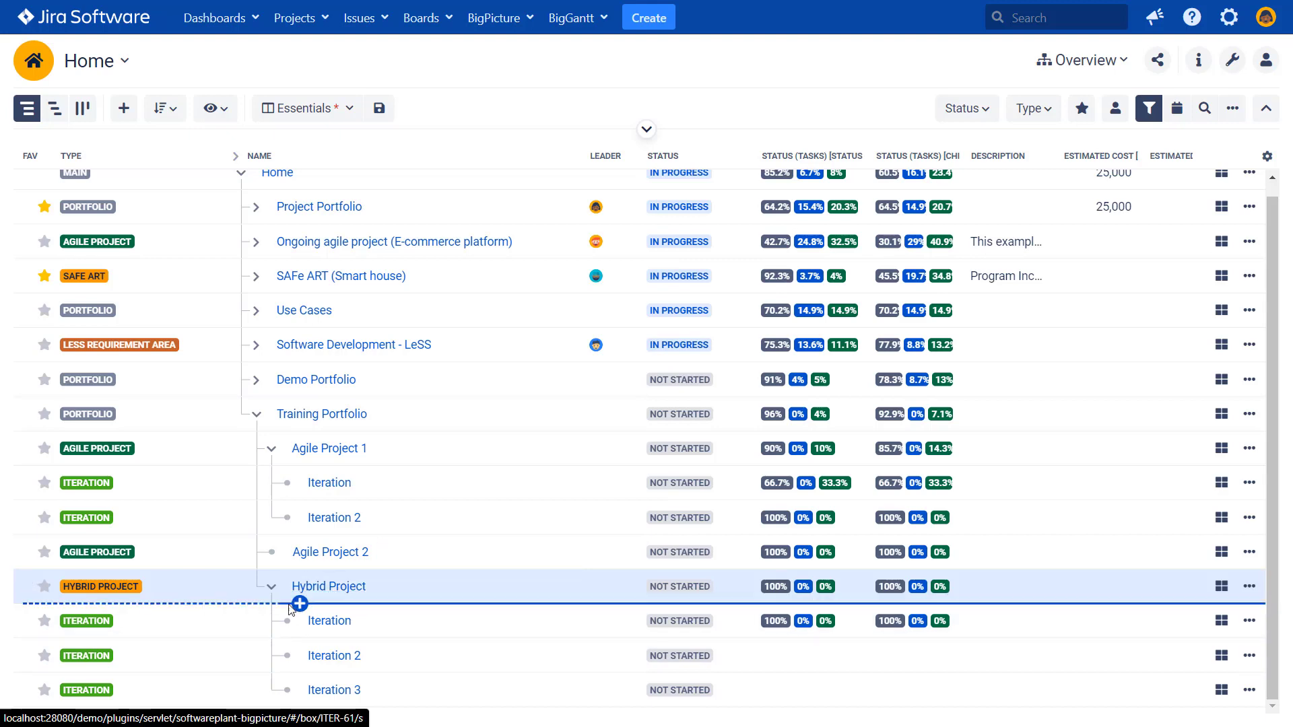
{"action": "left_click", "coordinate": [272, 589]}
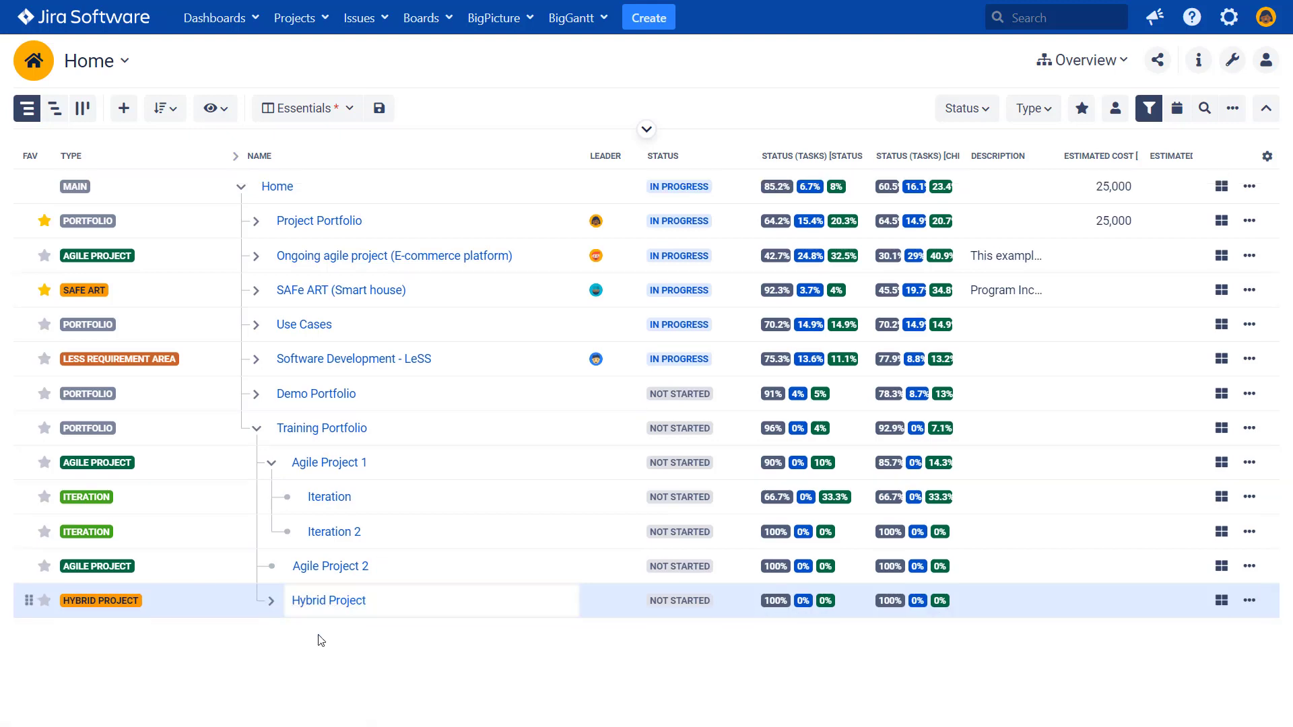
{"action": "left_click", "coordinate": [272, 600]}
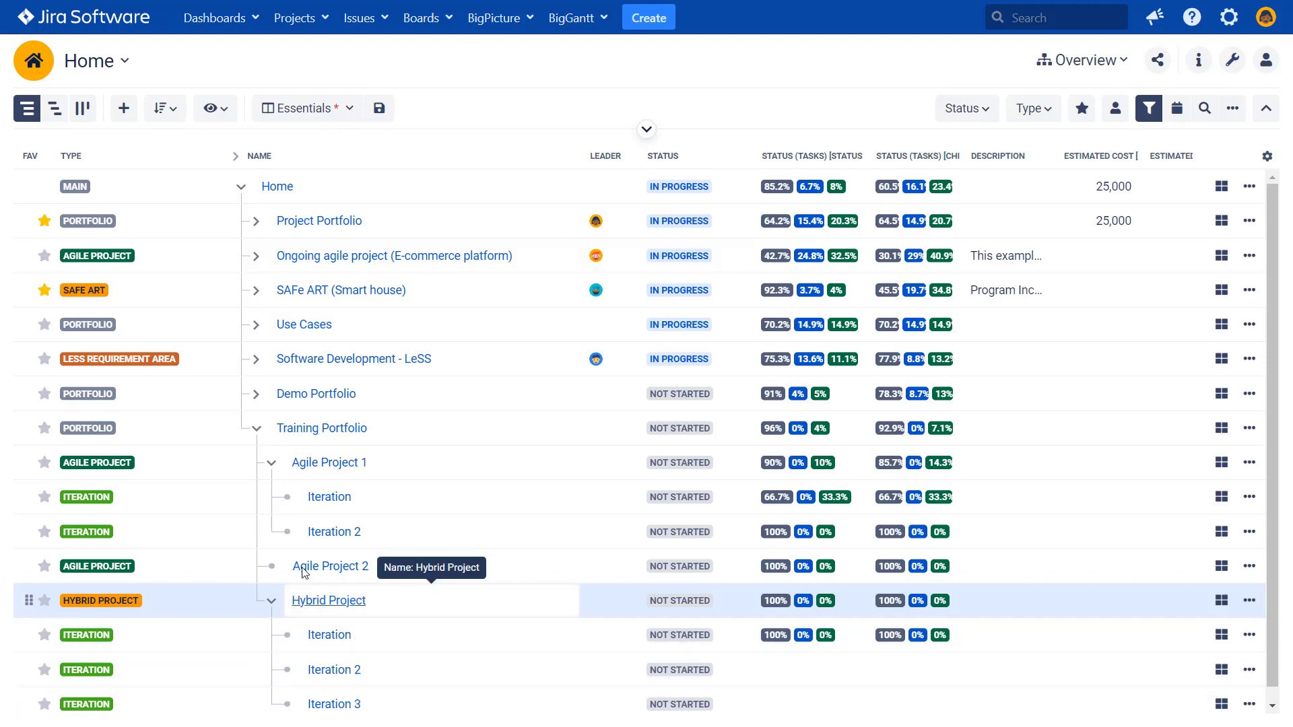
{"action": "left_click", "coordinate": [271, 601]}
{"action": "left_click", "coordinate": [271, 602]}
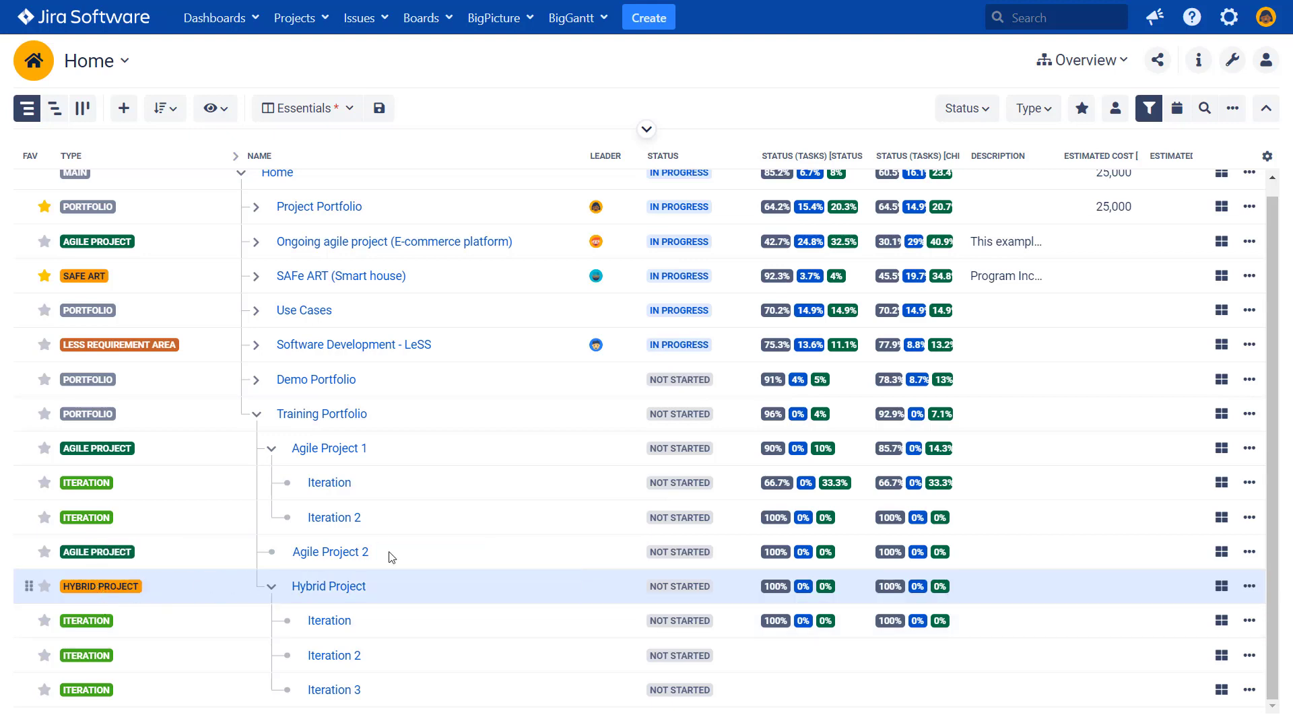
Review the Iteration box type's basic settings and parent types in the box types administration, and return to the Home overview.
{"action": "left_click", "coordinate": [1229, 65]}
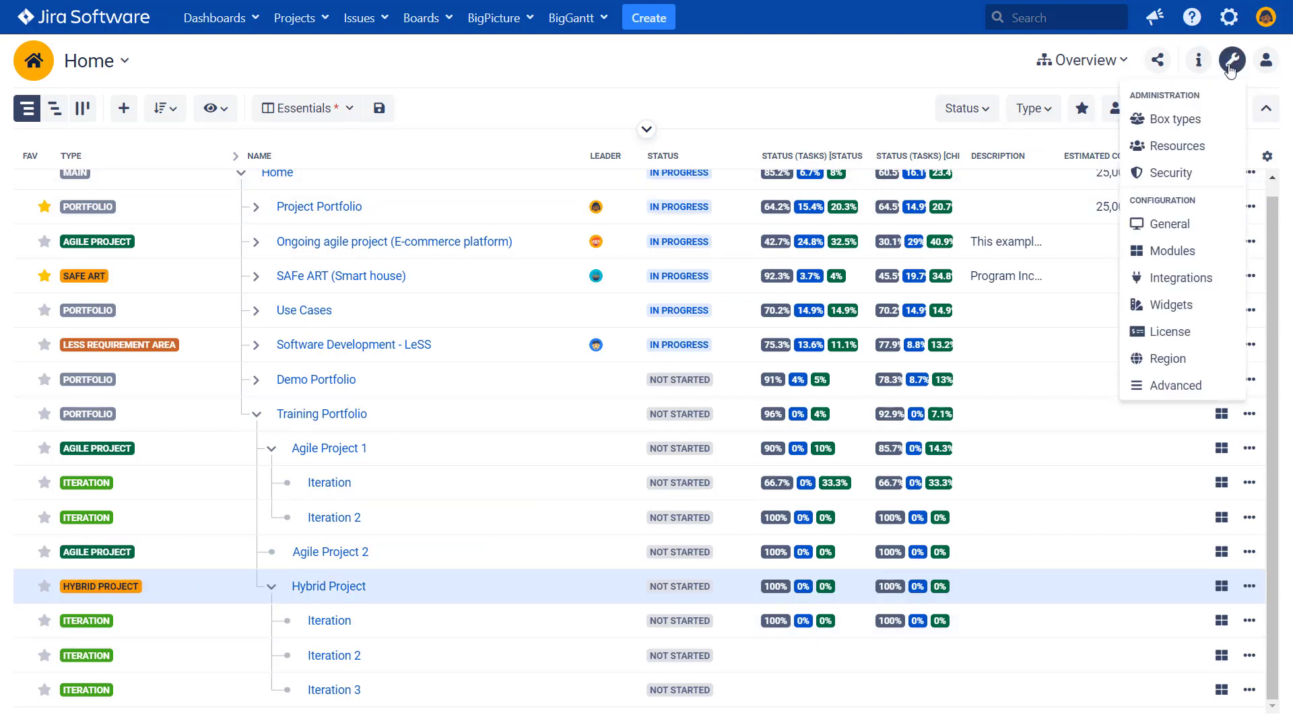
{"action": "left_click", "coordinate": [1205, 126]}
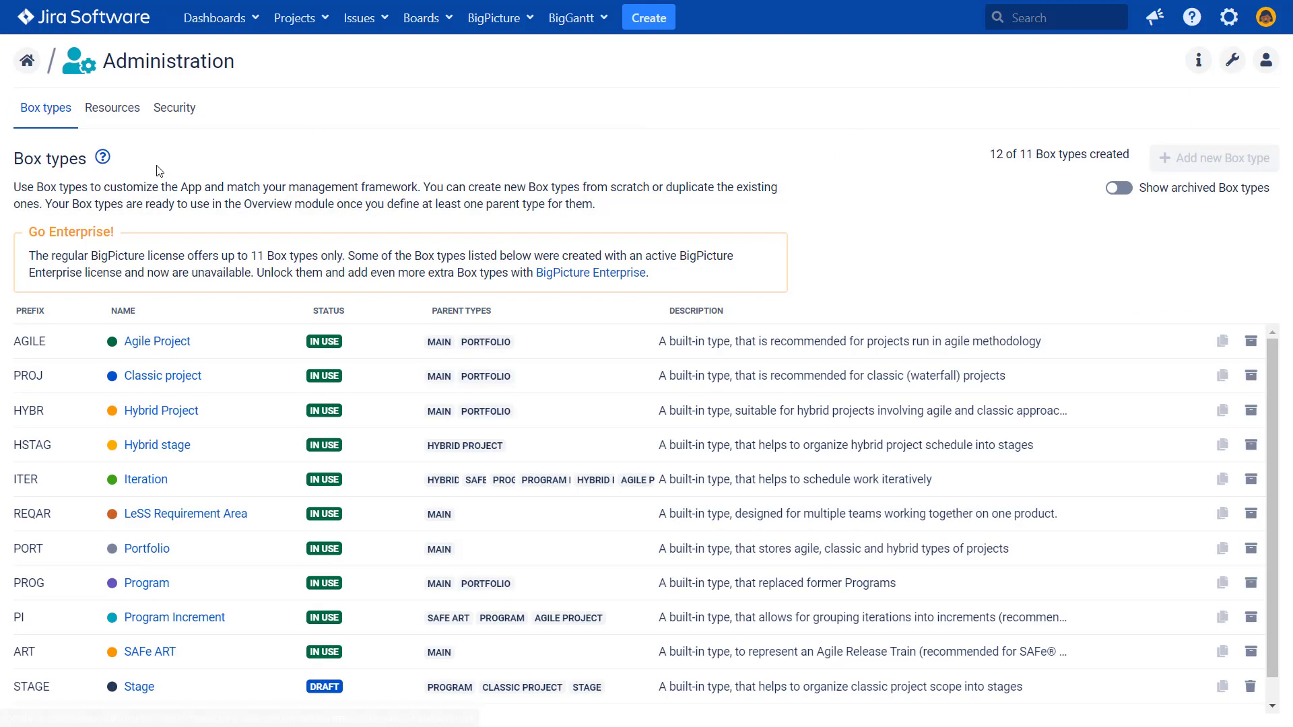
{"action": "left_click", "coordinate": [146, 479]}
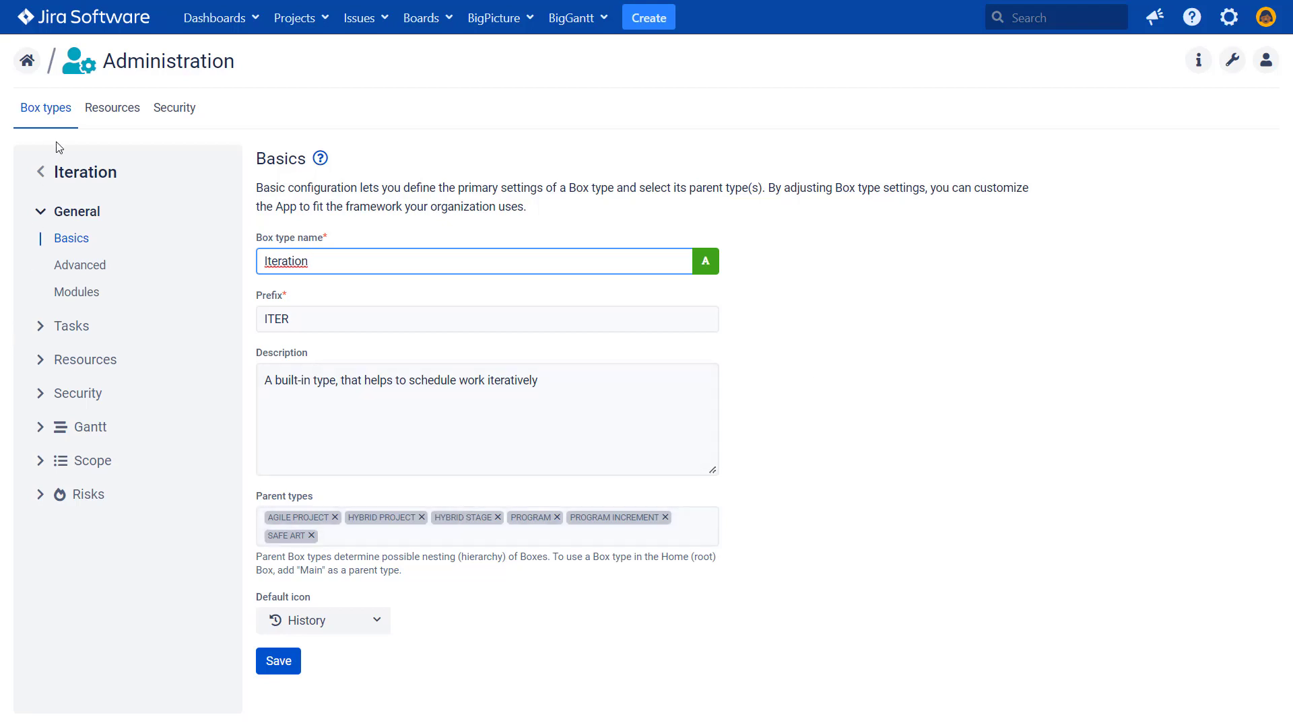
{"action": "left_click", "coordinate": [40, 177]}
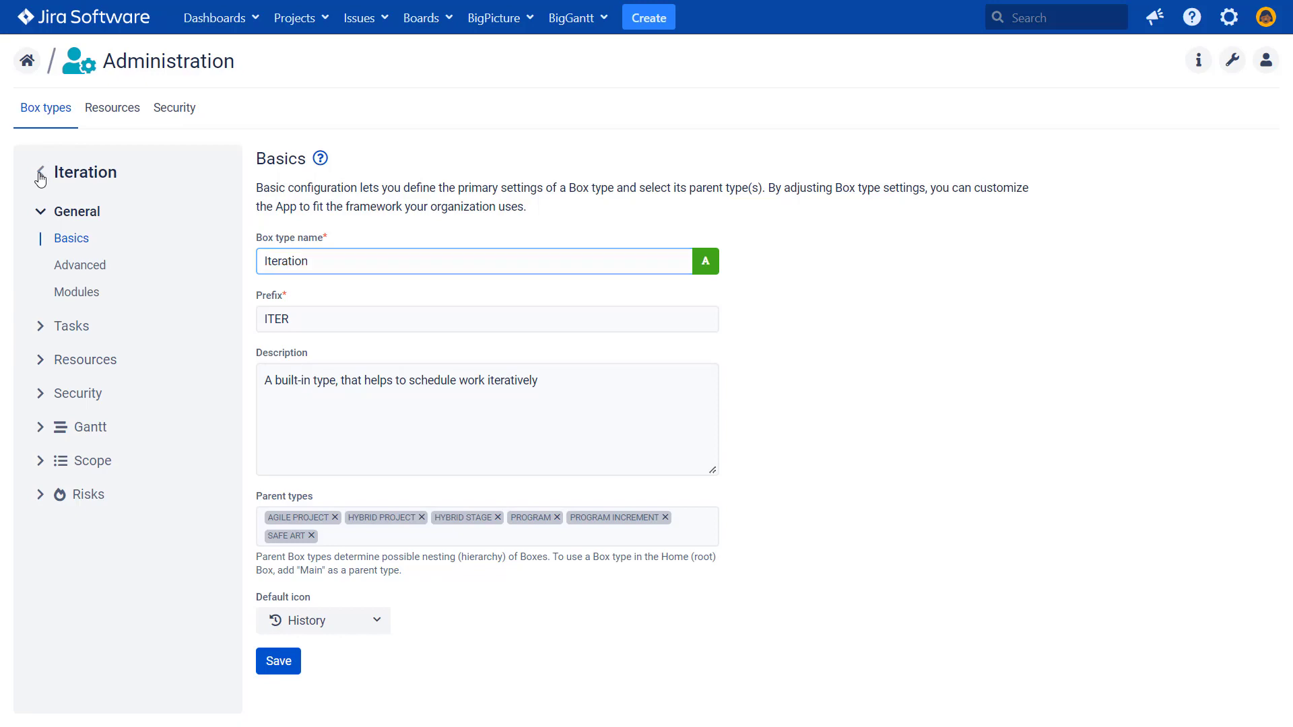
{"action": "scroll", "coordinate": [431, 424], "scroll_direction": "down", "scroll_amount": 1}
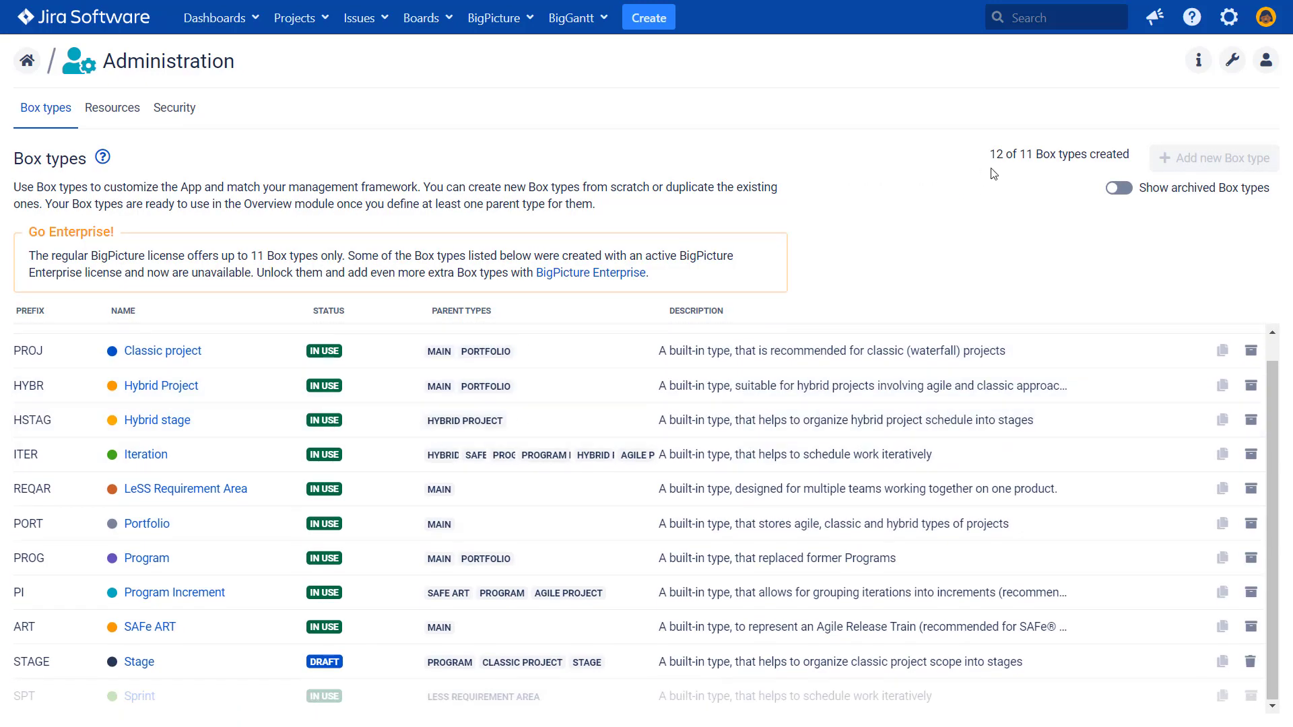
{"action": "left_click", "coordinate": [35, 64]}
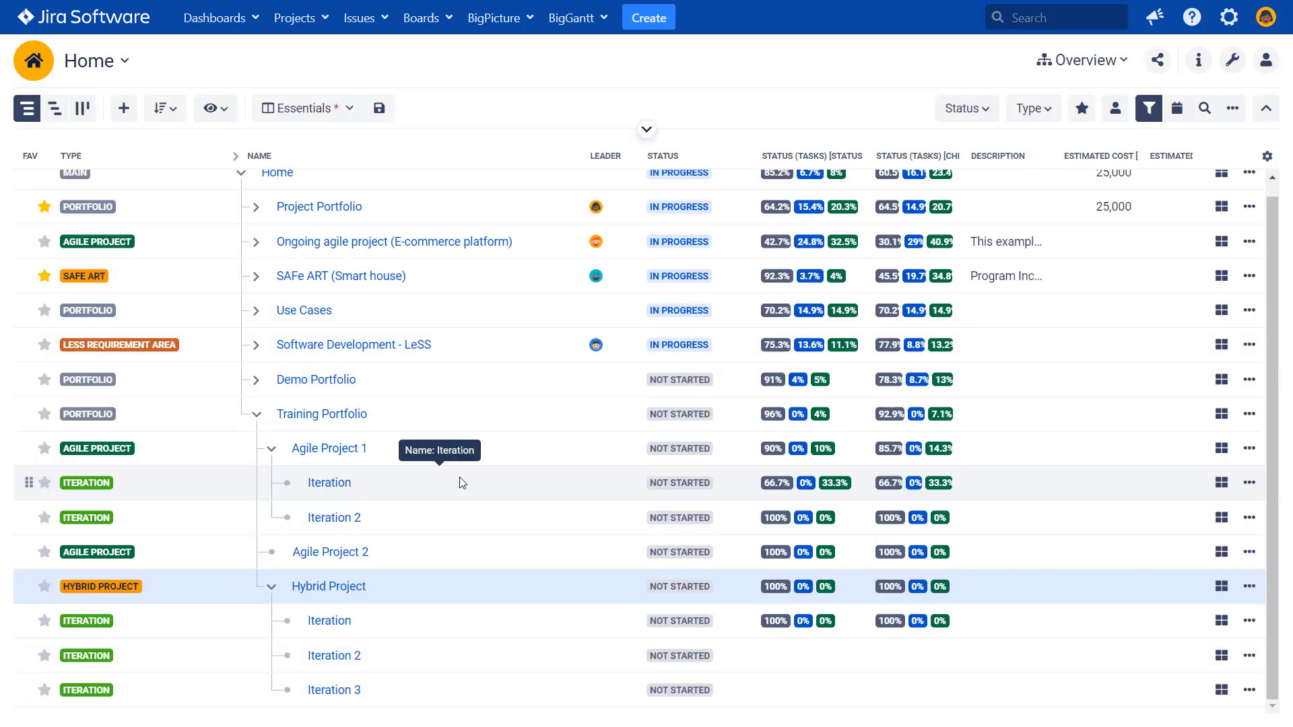
Open Hybrid Project from the Home overview and look over the modules available in it.
{"action": "left_click", "coordinate": [327, 589]}
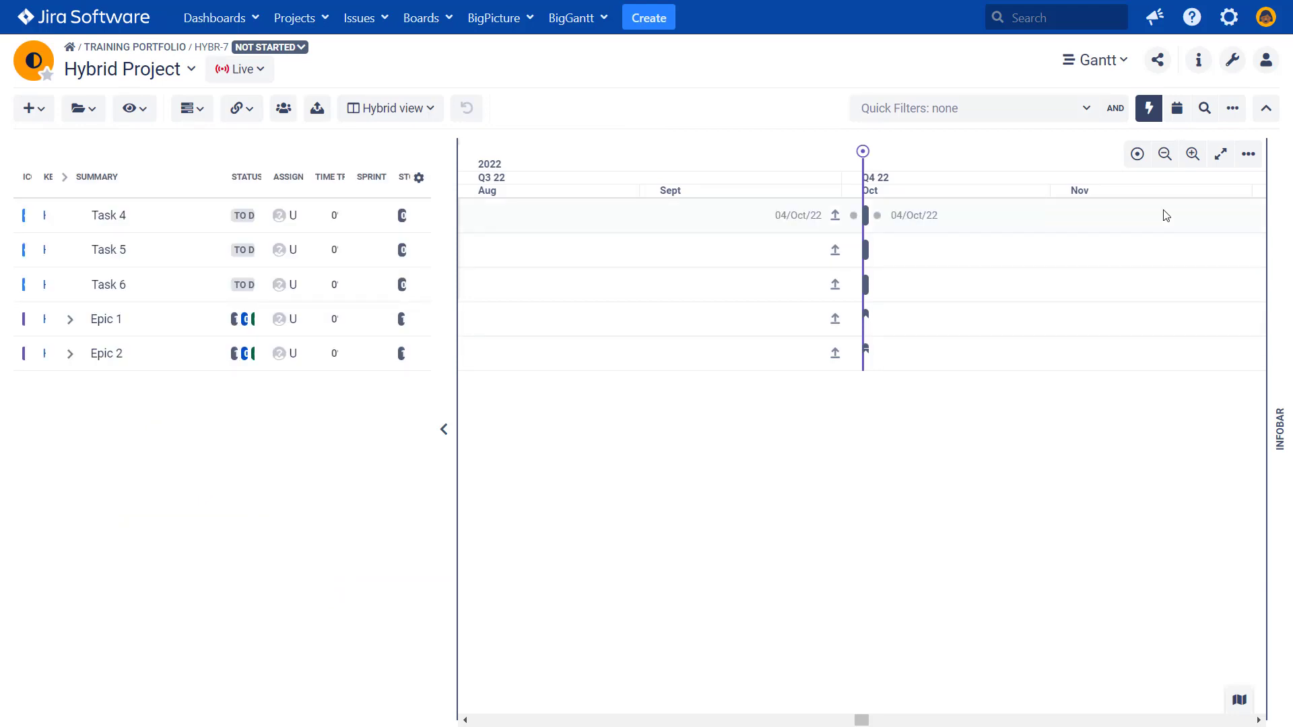
{"action": "left_click", "coordinate": [1125, 61]}
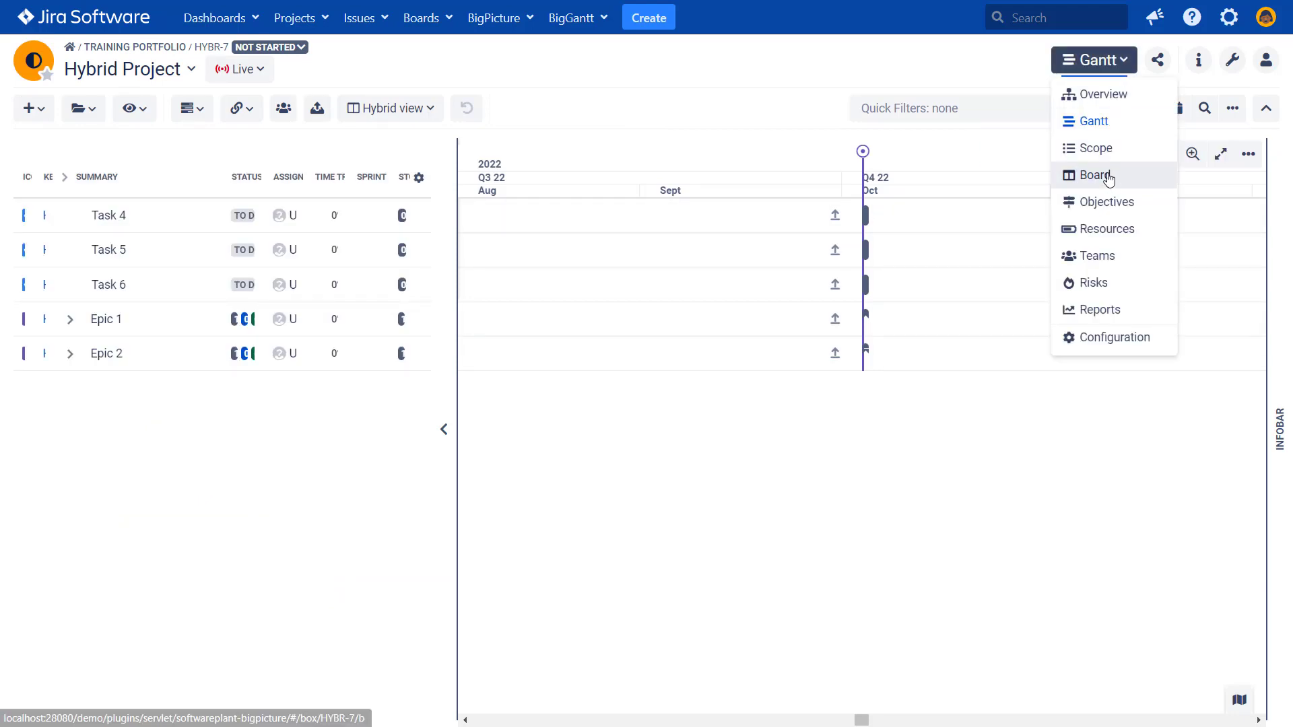
{"action": "left_click", "coordinate": [1098, 60]}
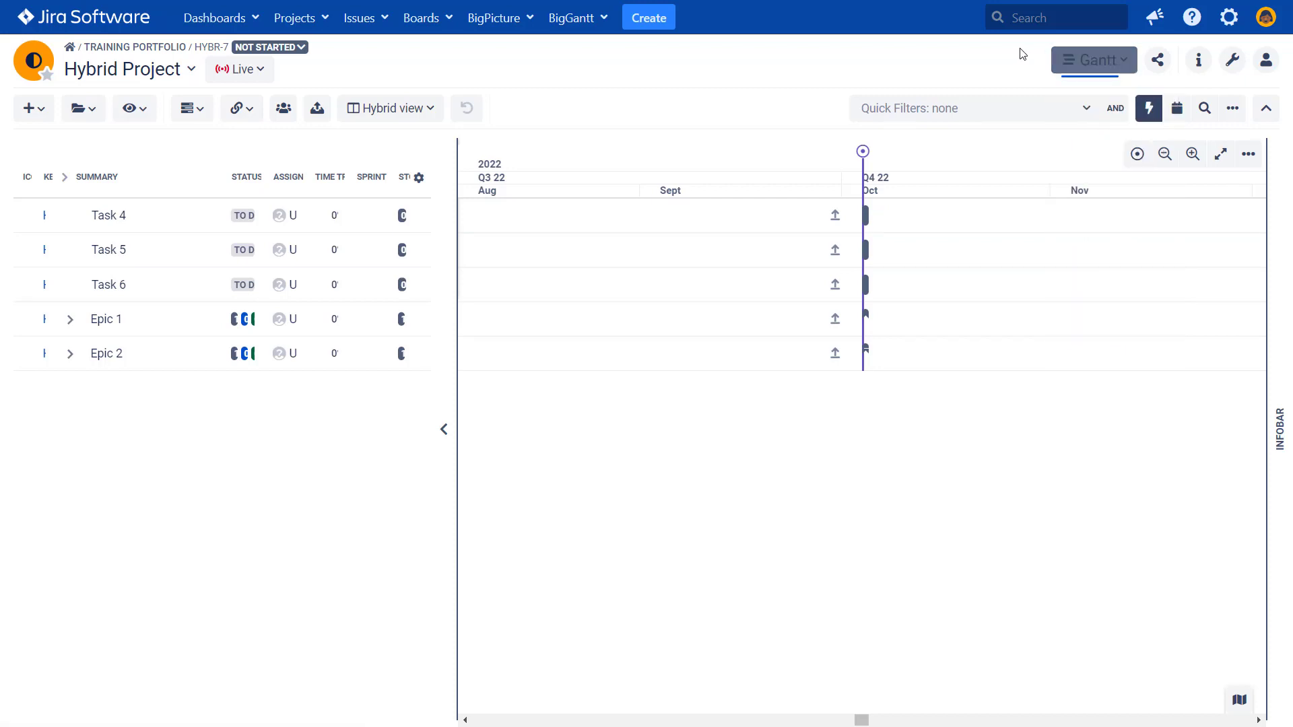
Review and save the module settings in Hybrid Project's configuration, and return to its Gantt.
{"action": "left_click", "coordinate": [1098, 60]}
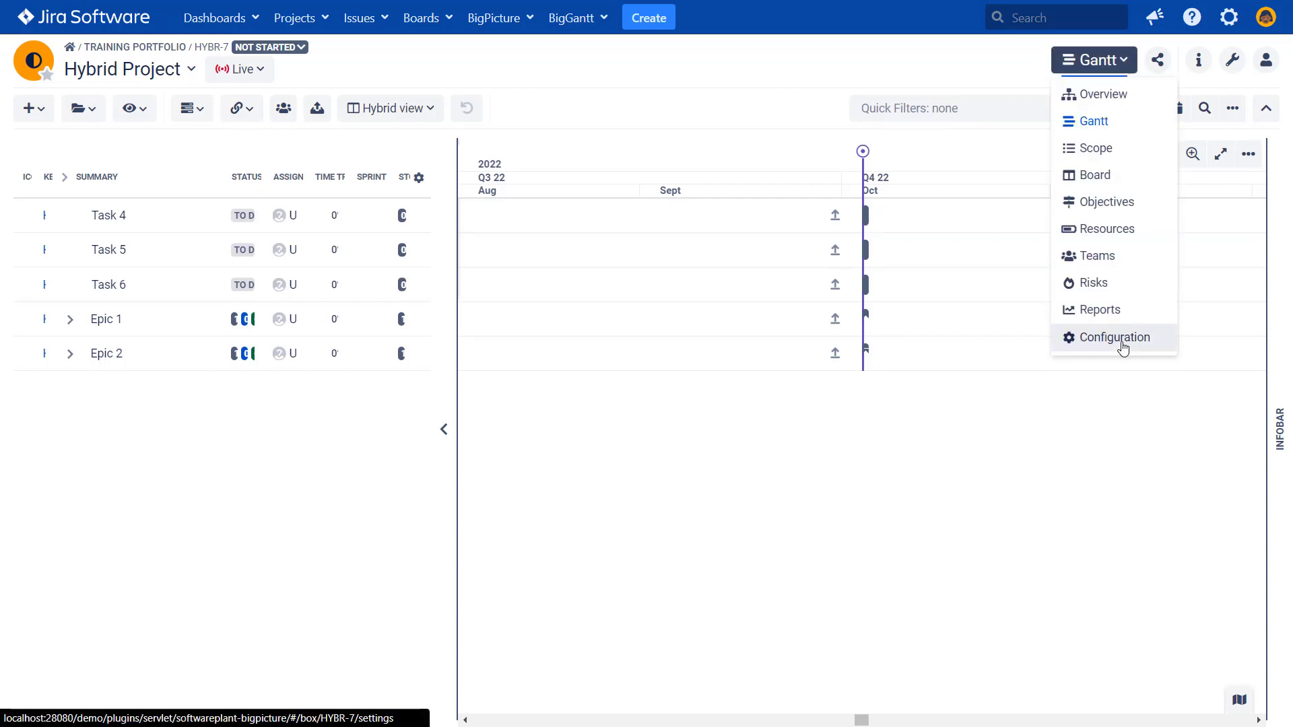
{"action": "left_click", "coordinate": [1121, 341]}
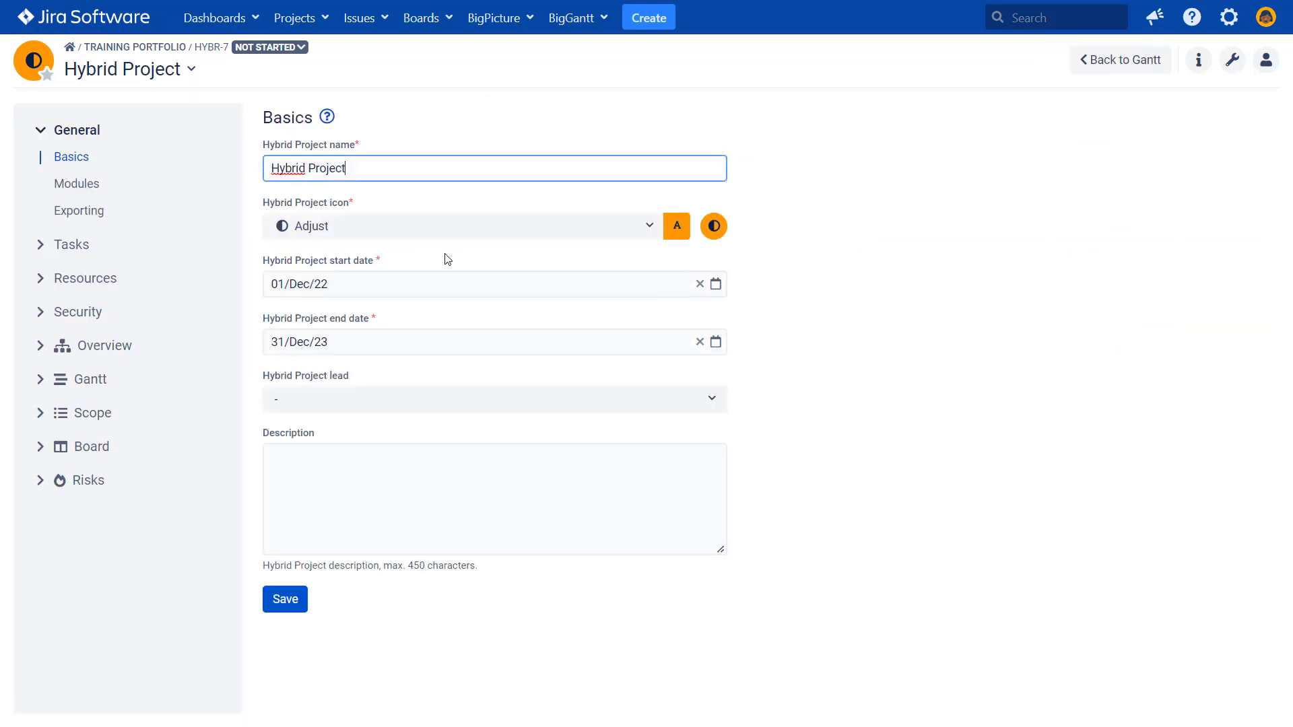
{"action": "left_click", "coordinate": [75, 183]}
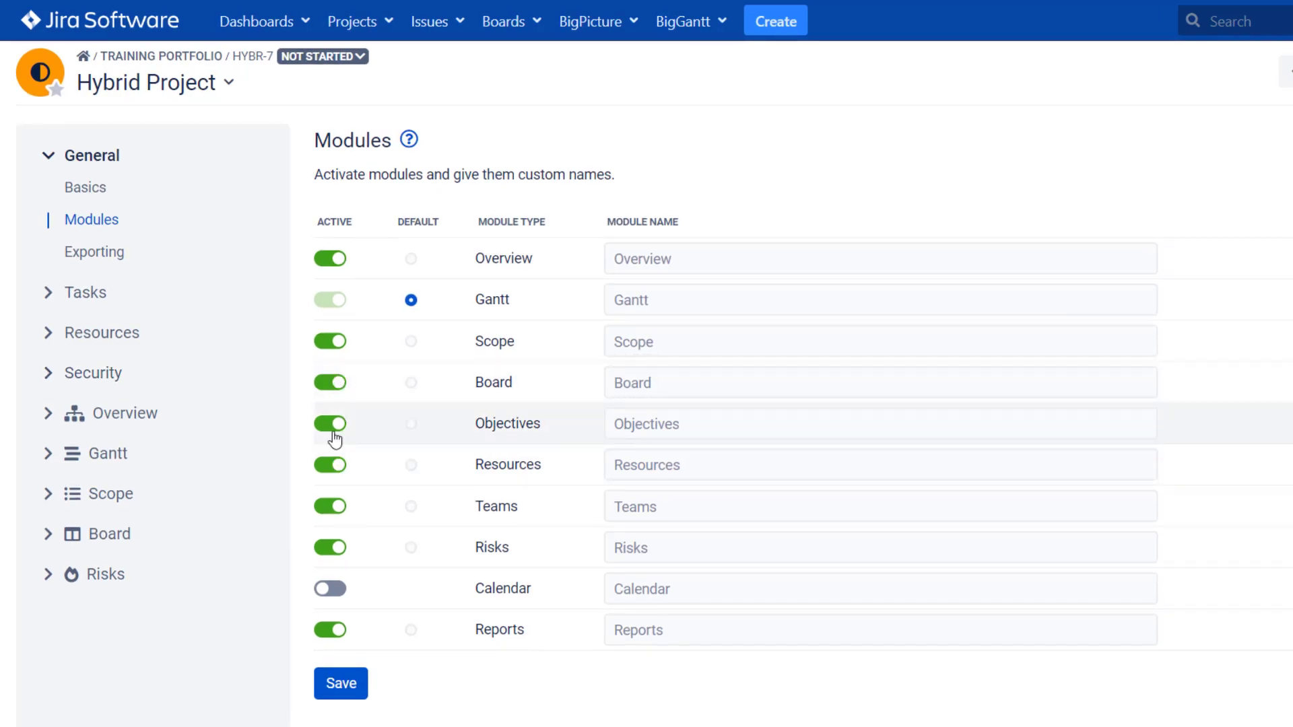
{"action": "left_click", "coordinate": [357, 691]}
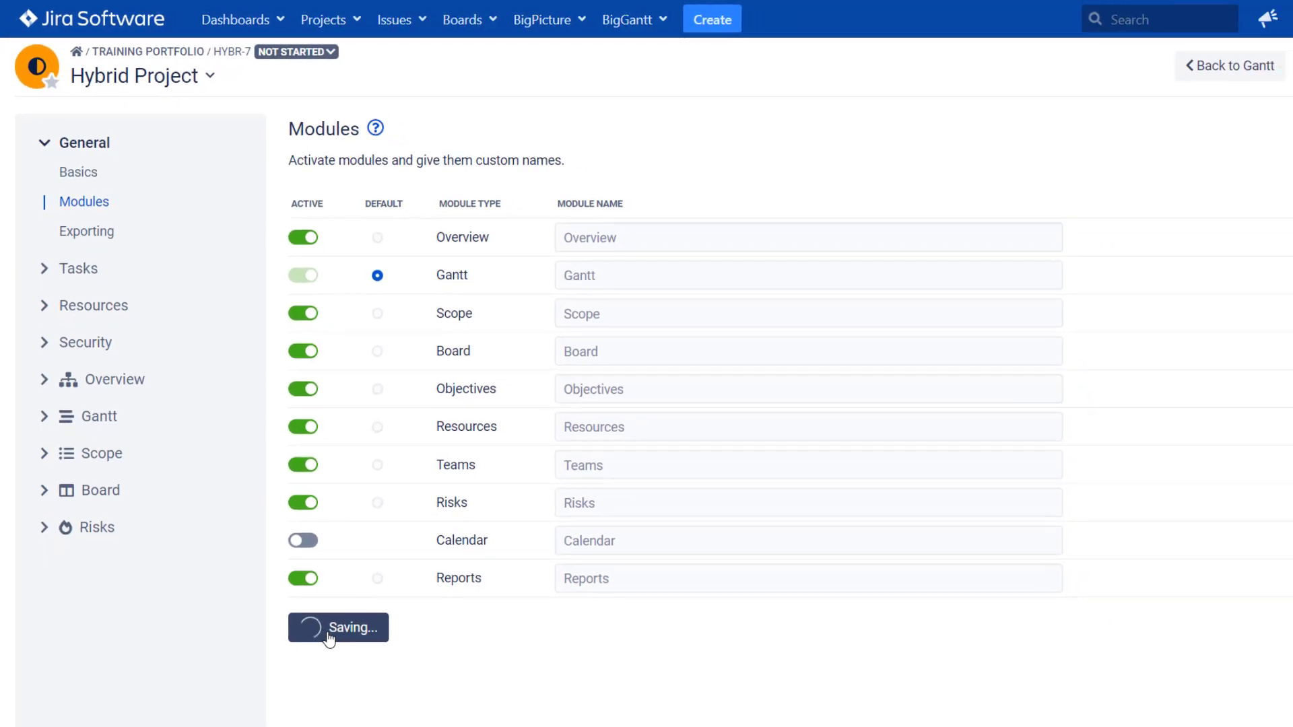
{"action": "left_click", "coordinate": [1155, 65]}
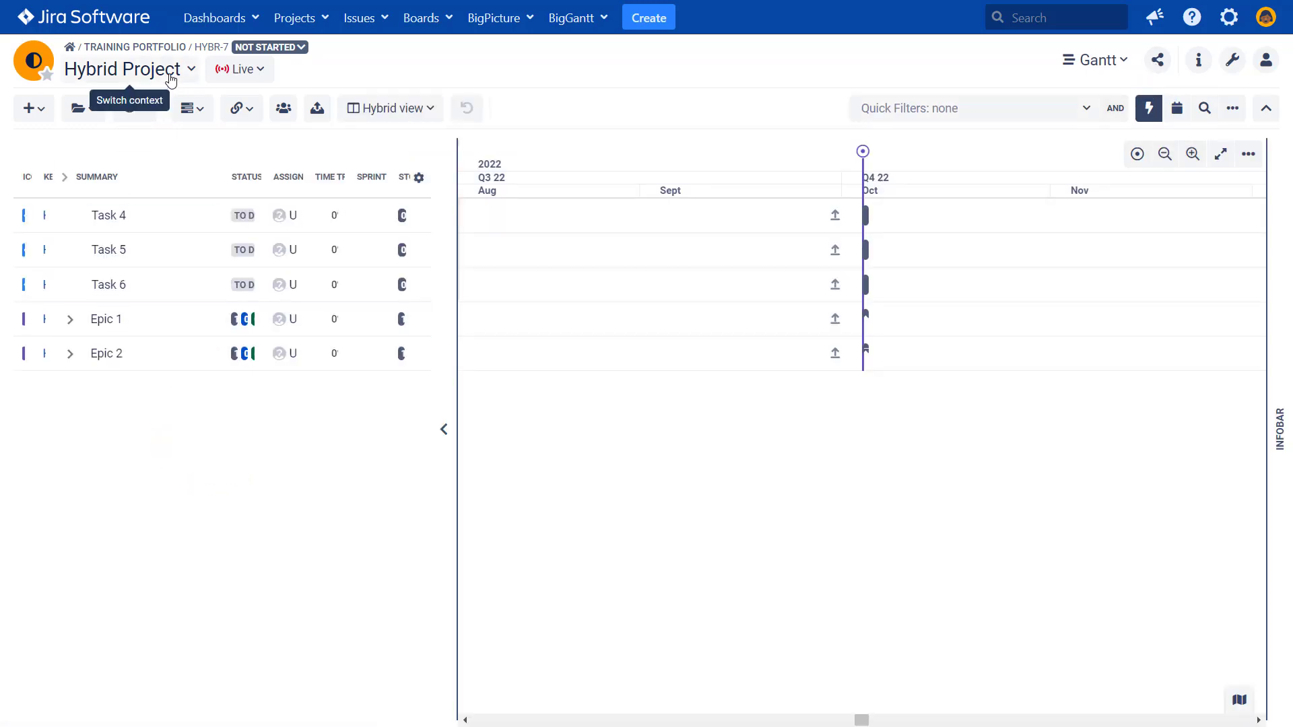
Open the Hybrid Project board and review the scope definition and timebox sync rules in the project's configuration.
{"action": "left_click", "coordinate": [1110, 71]}
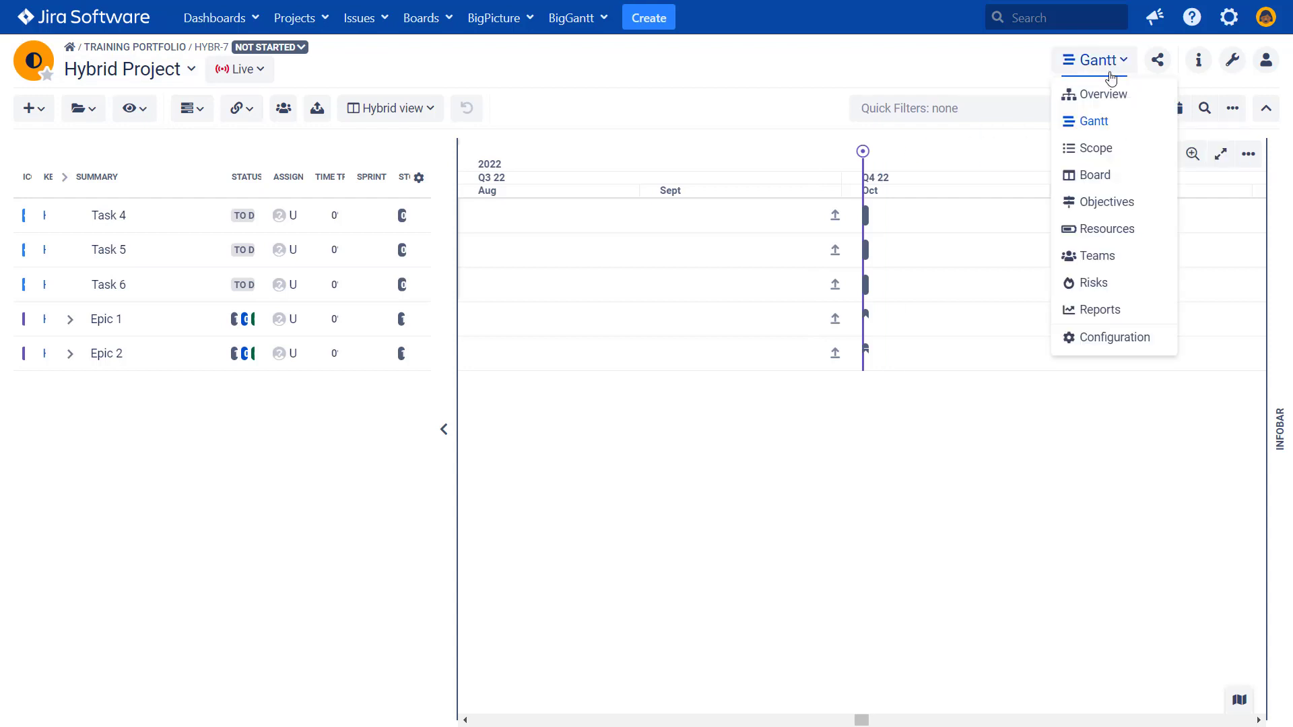
{"action": "left_click", "coordinate": [1118, 176]}
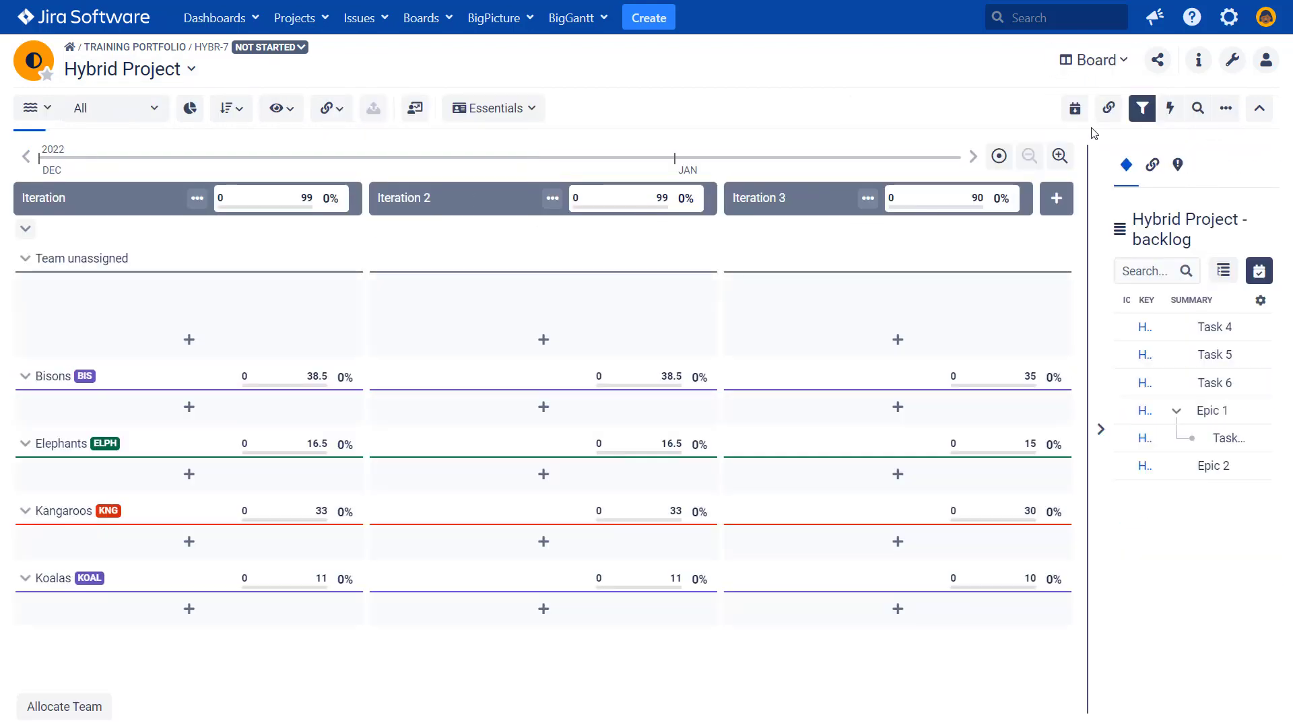
{"action": "left_click", "coordinate": [1118, 60]}
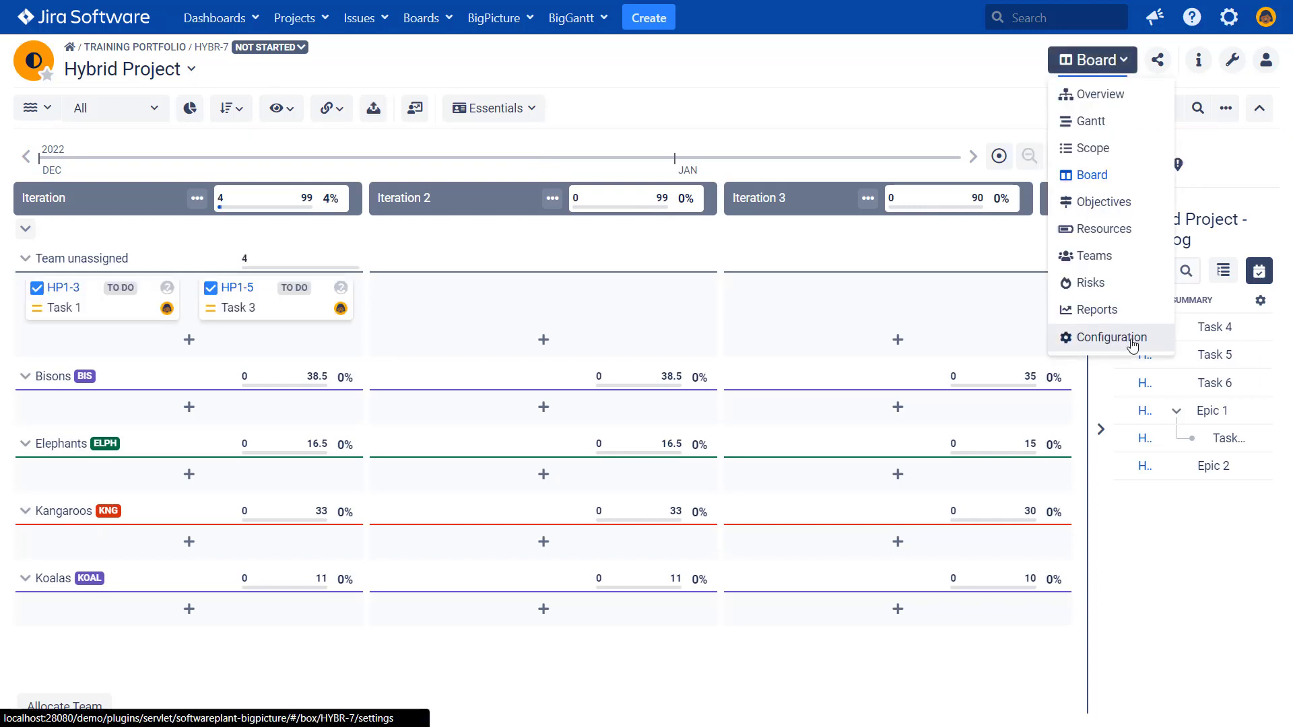
{"action": "left_click", "coordinate": [1131, 342]}
{"action": "left_click", "coordinate": [85, 248]}
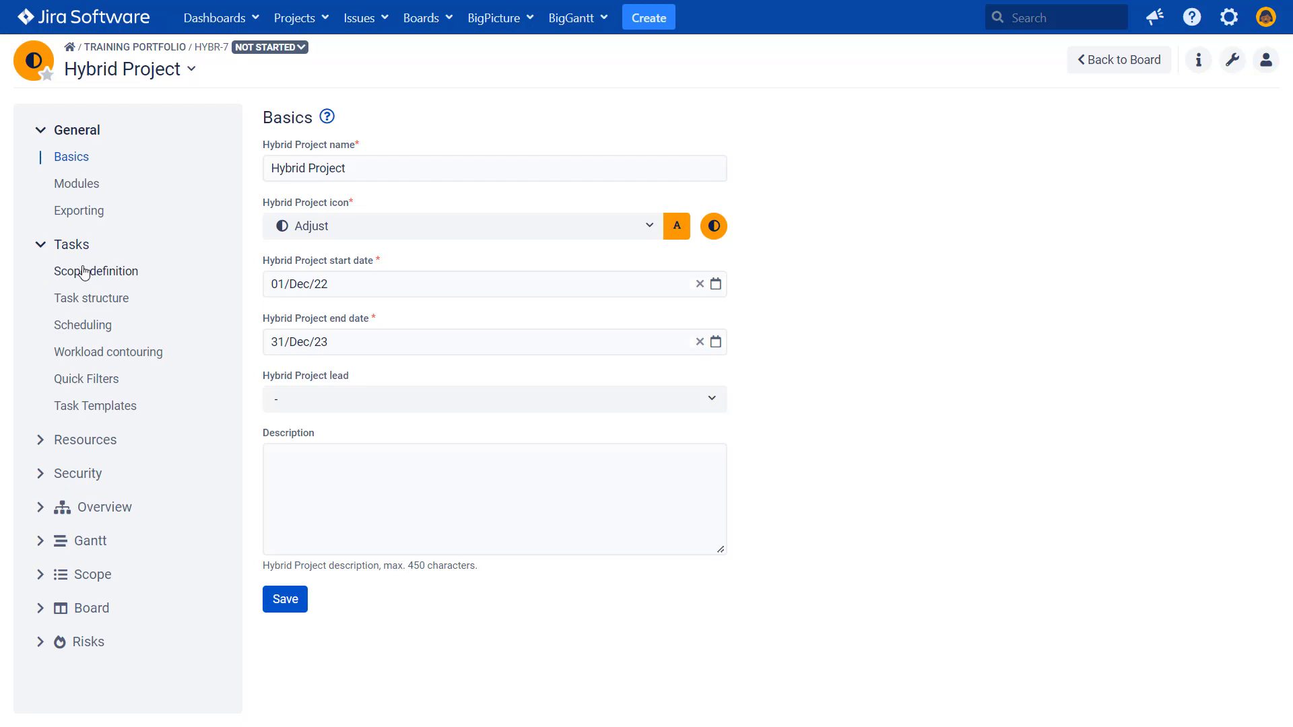
{"action": "left_click", "coordinate": [83, 272]}
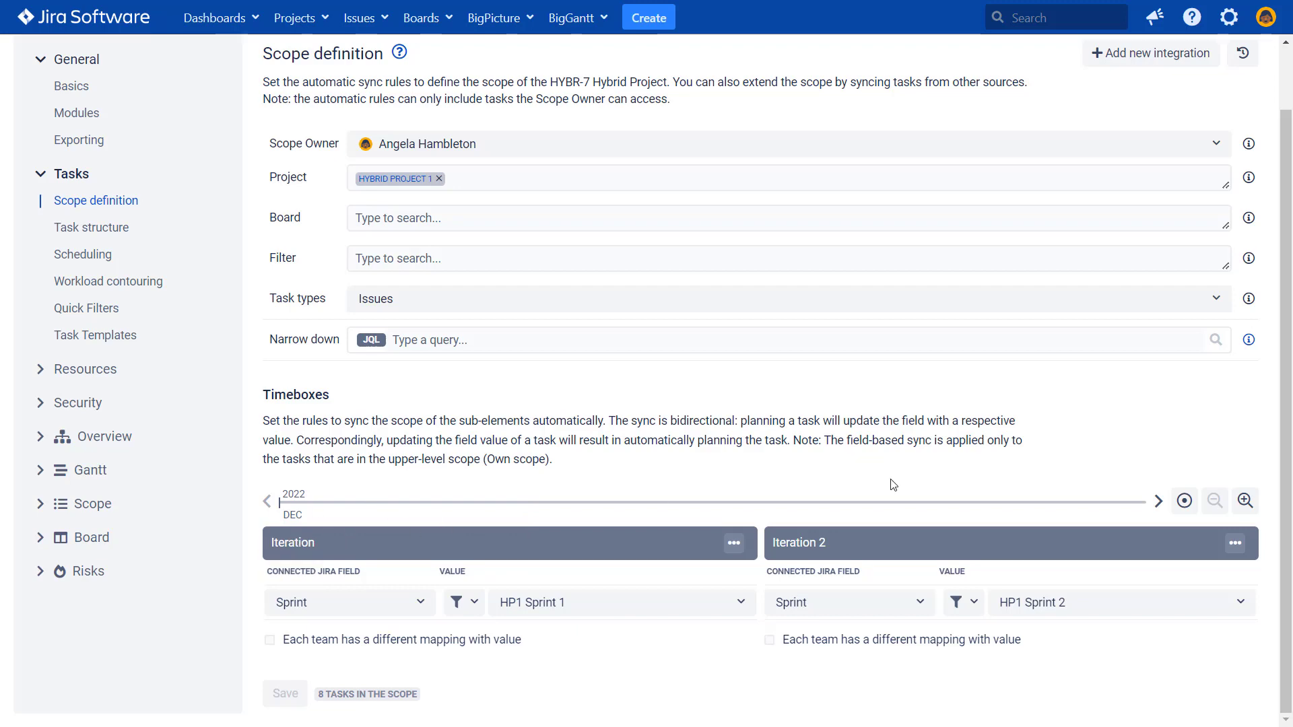
{"action": "scroll", "coordinate": [893, 485], "scroll_direction": "up", "scroll_amount": 1}
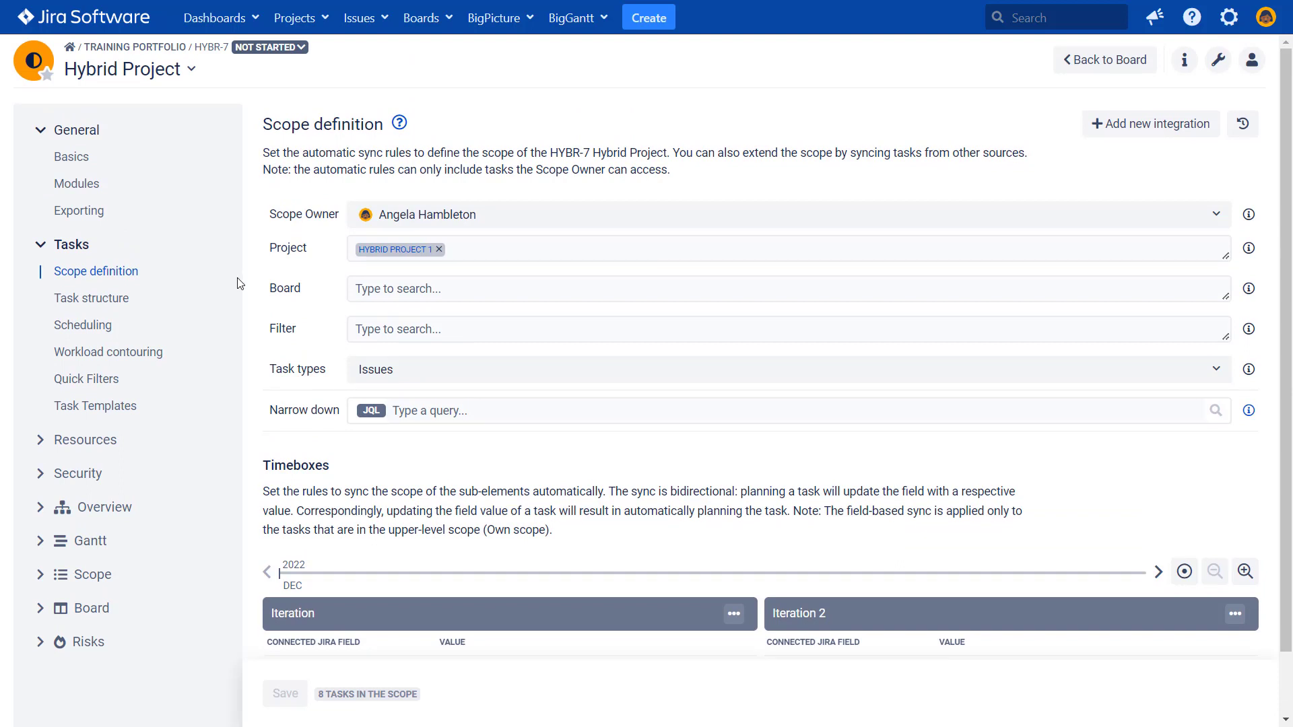
Examine the task period alignment options in Hybrid Project's scheduling settings without changing the selection.
{"action": "left_click", "coordinate": [99, 336]}
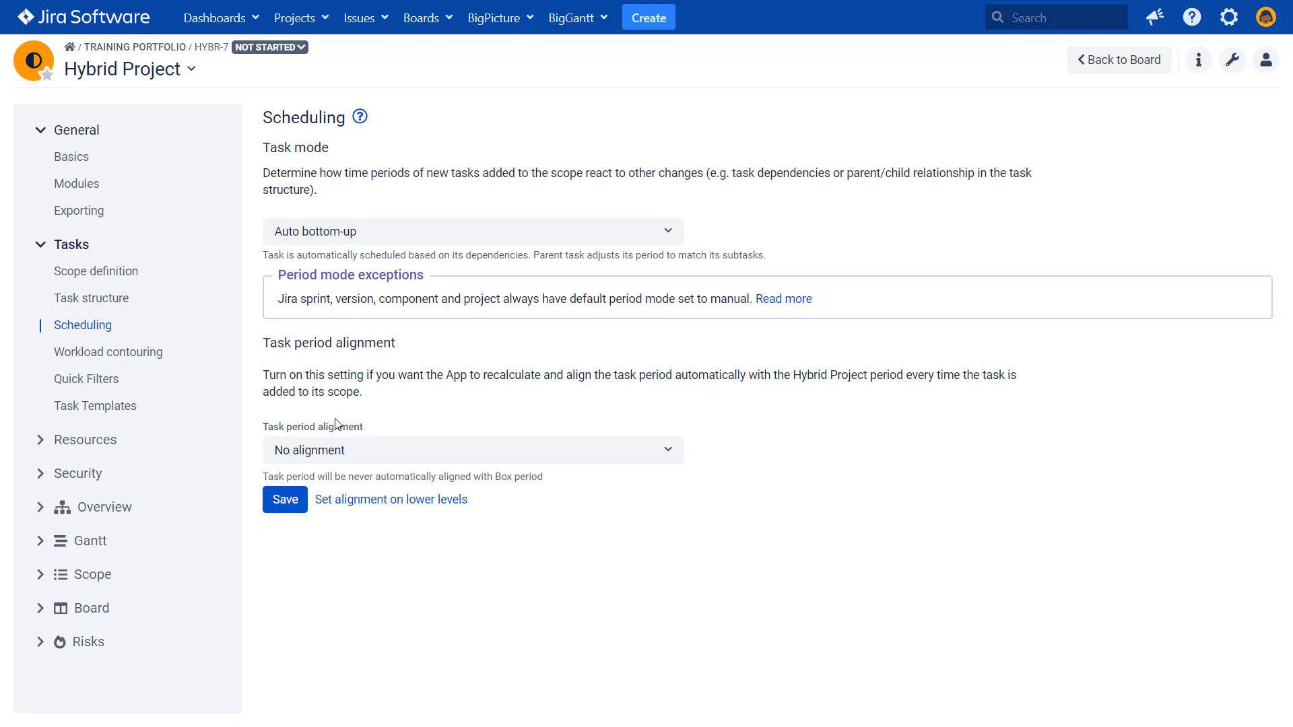
{"action": "left_click", "coordinate": [369, 450]}
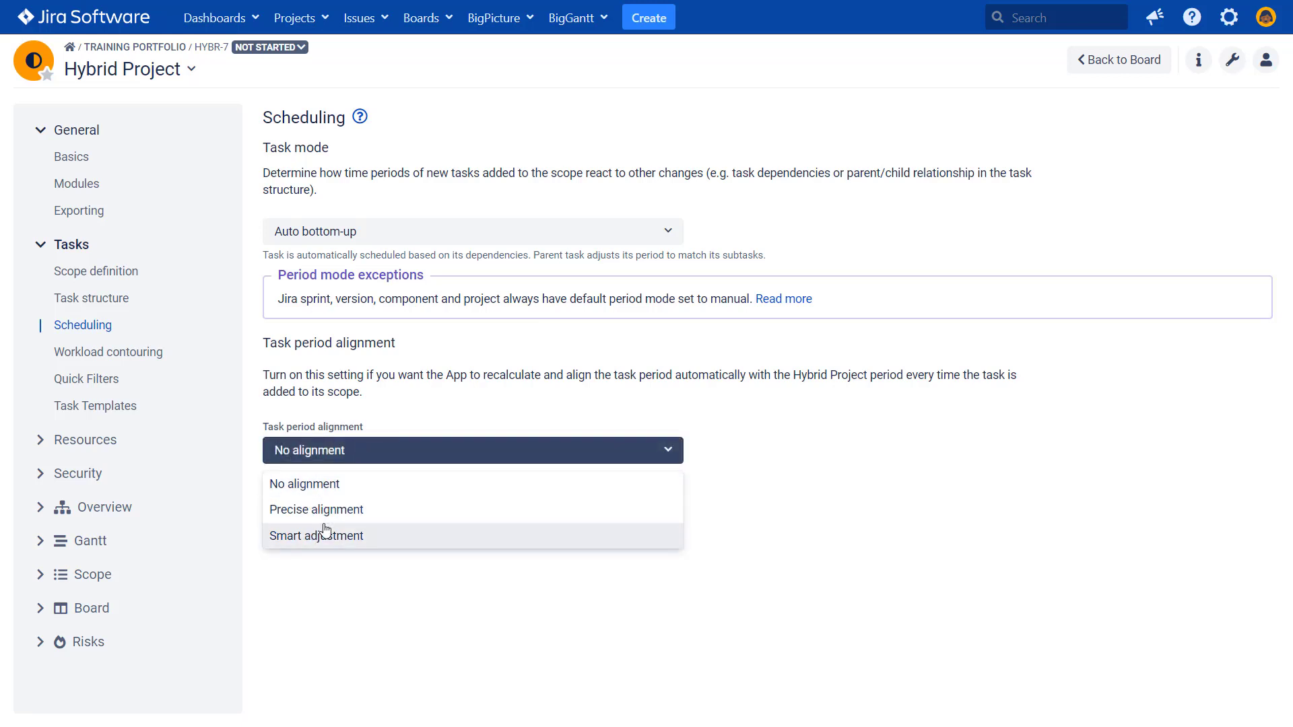
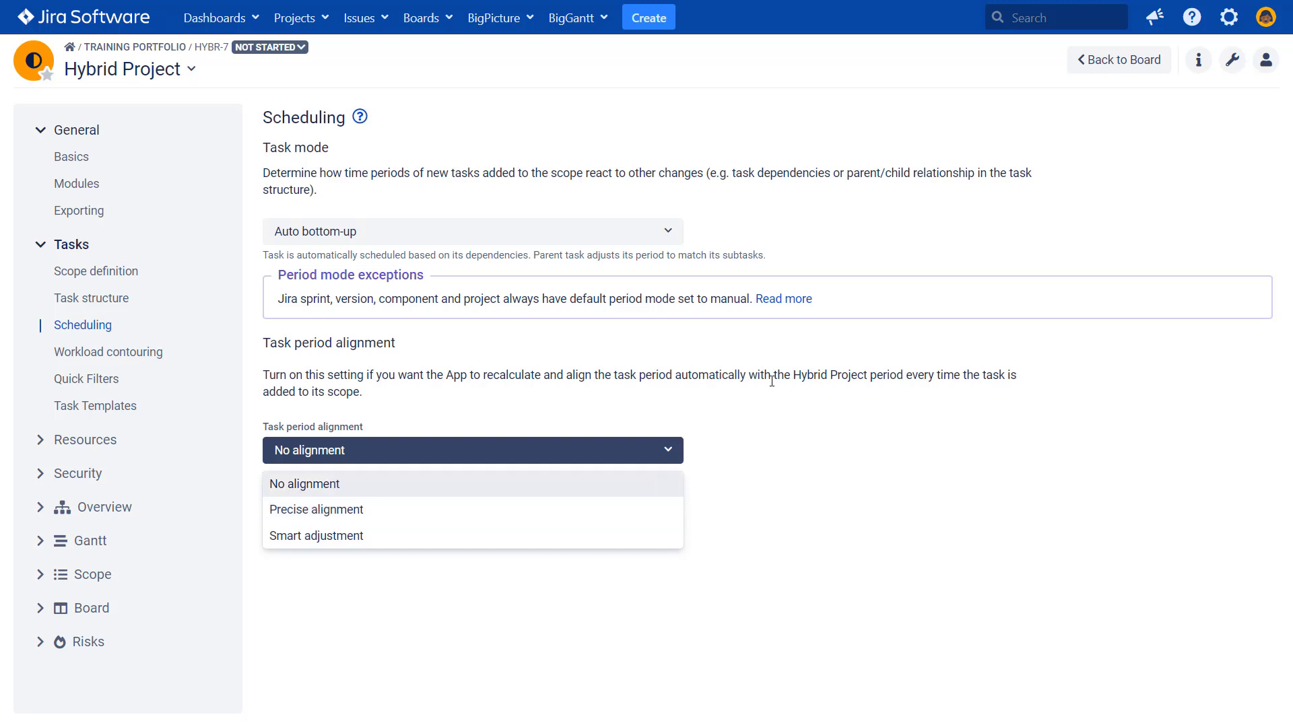
{"action": "left_click", "coordinate": [769, 450]}
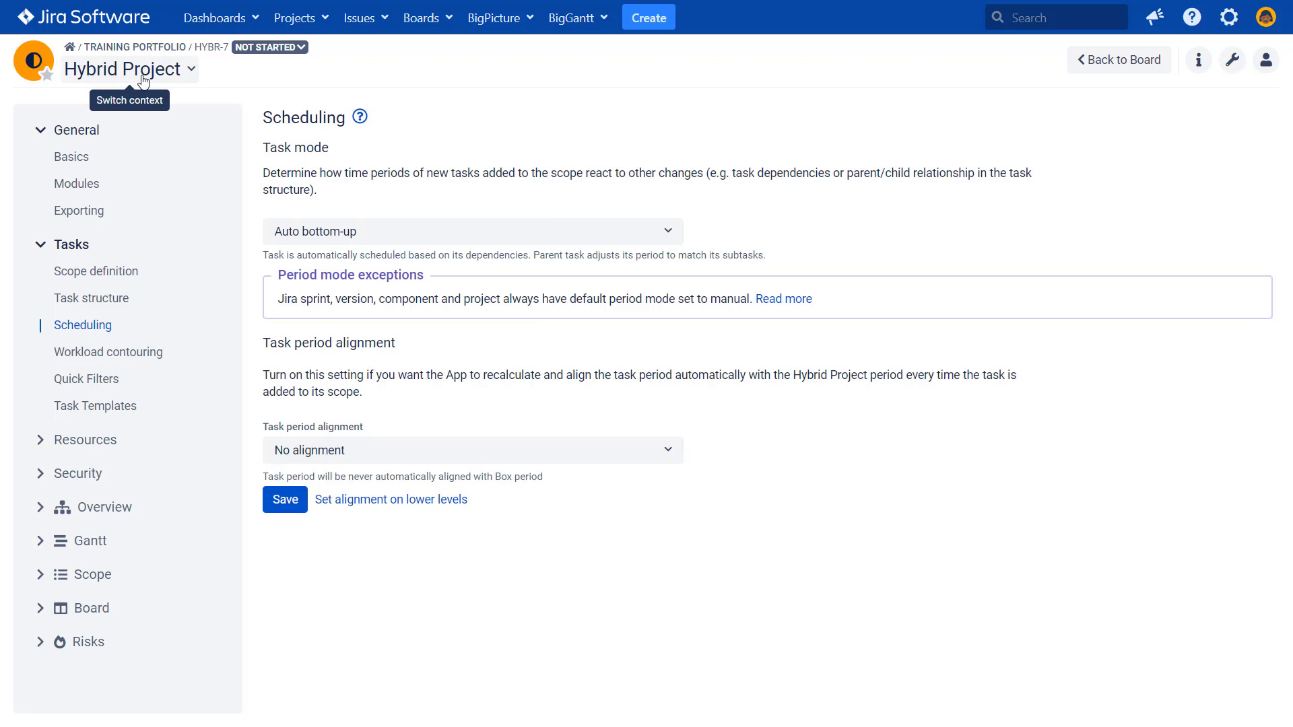
Set the period alignment on lower levels to Precise alignment for the Iteration box type and update the affected boxes.
{"action": "left_click", "coordinate": [388, 507]}
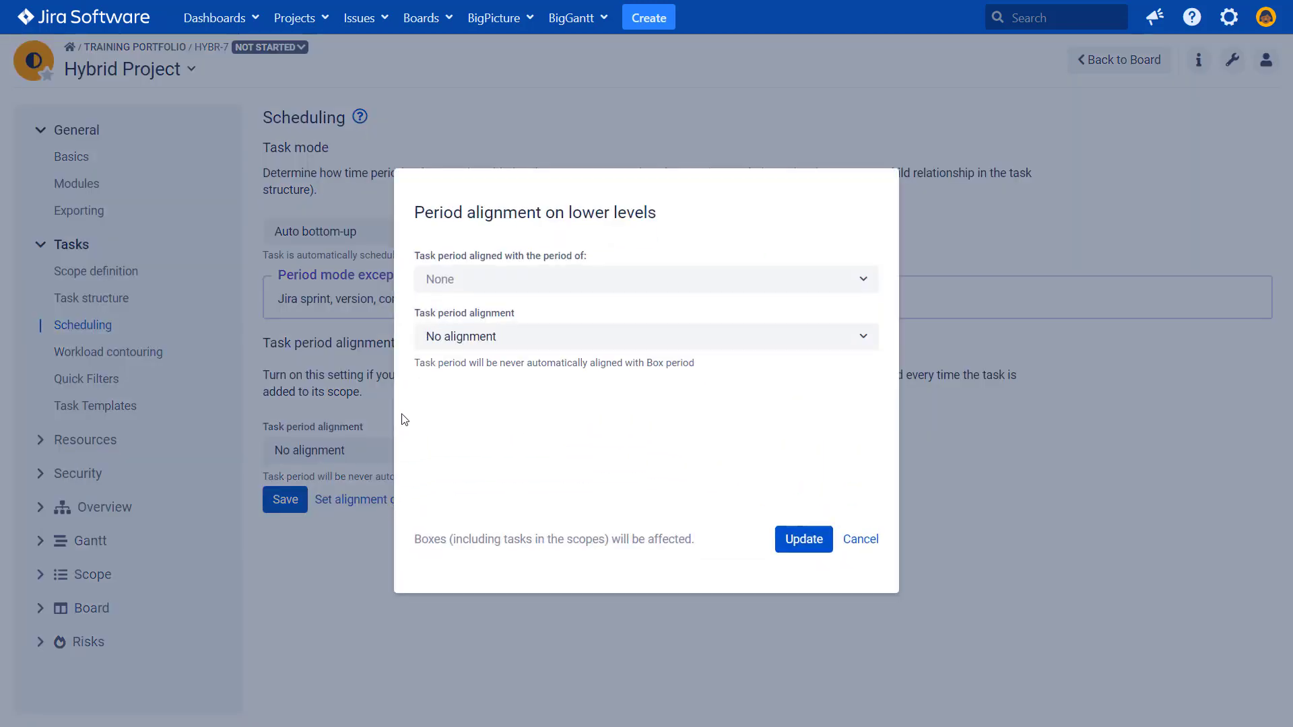
{"action": "left_click", "coordinate": [451, 282]}
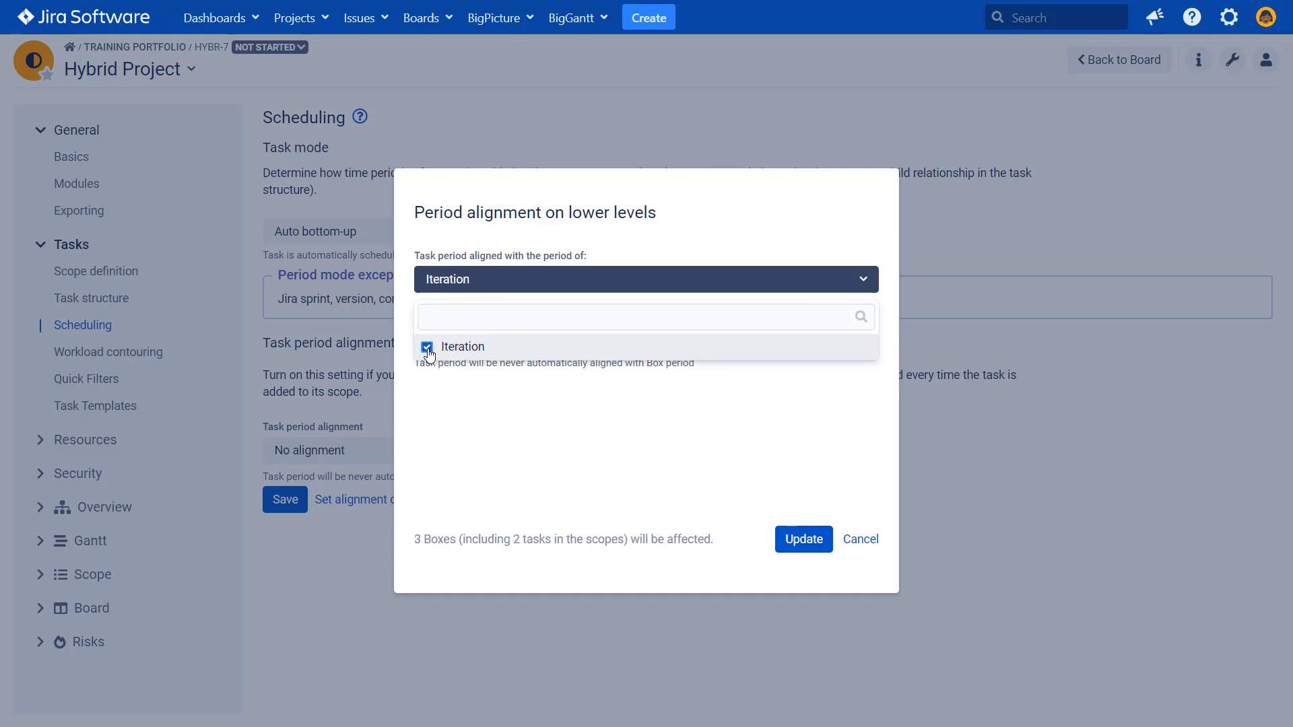
{"action": "left_click", "coordinate": [525, 437]}
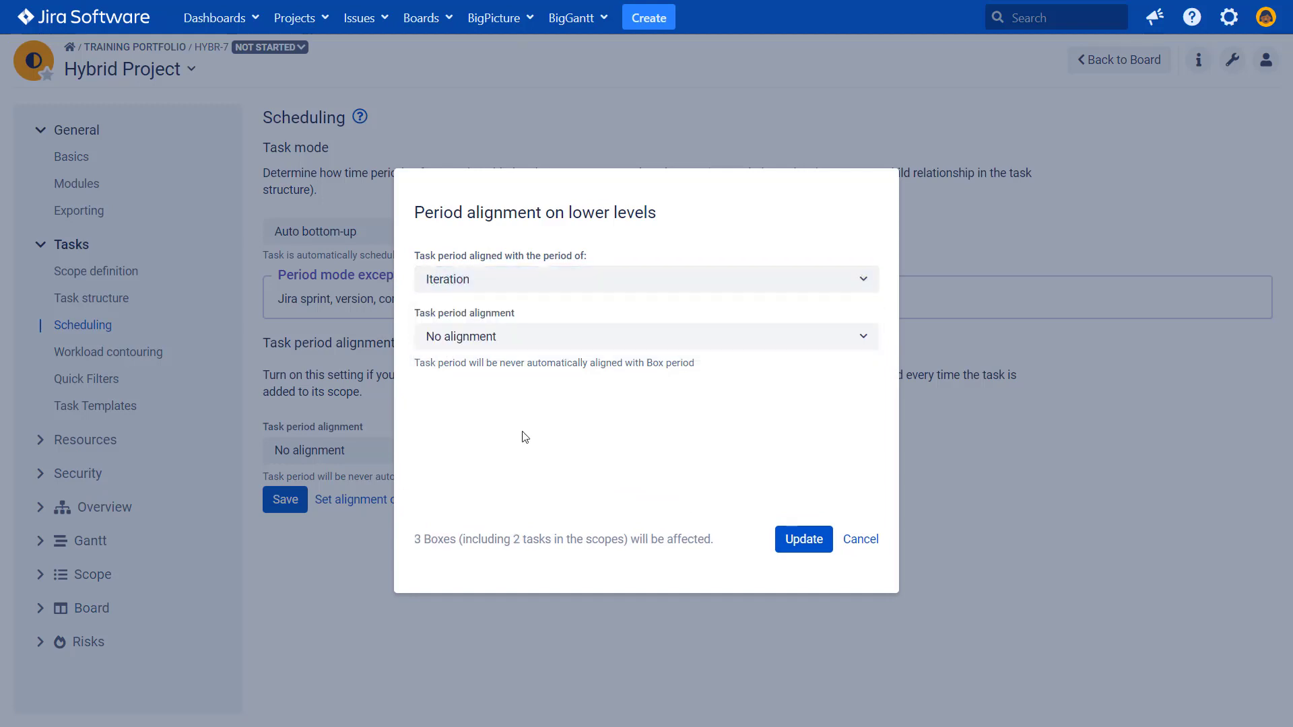
{"action": "left_click", "coordinate": [513, 346]}
{"action": "left_click", "coordinate": [504, 397]}
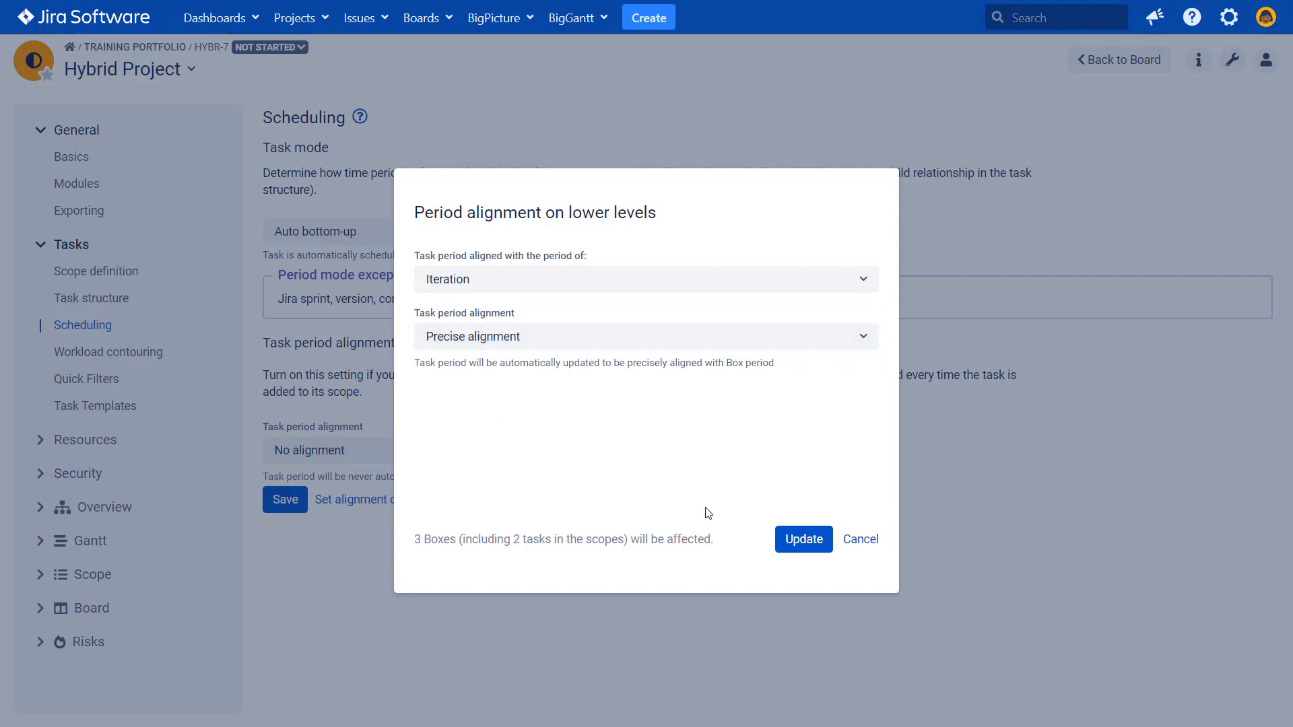
{"action": "left_click", "coordinate": [806, 542]}
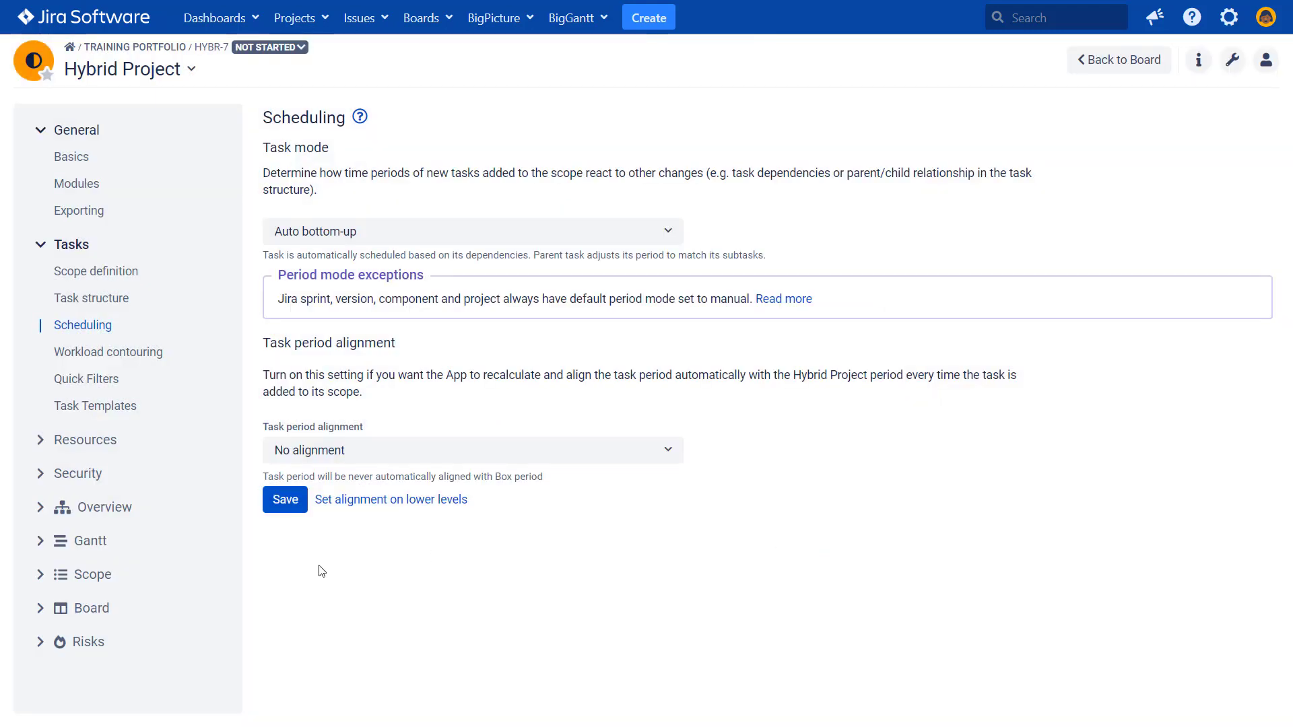
Return to the Hybrid Project board and plan Task 5 from the backlog into Iteration 2 without a team.
{"action": "left_click", "coordinate": [1122, 65]}
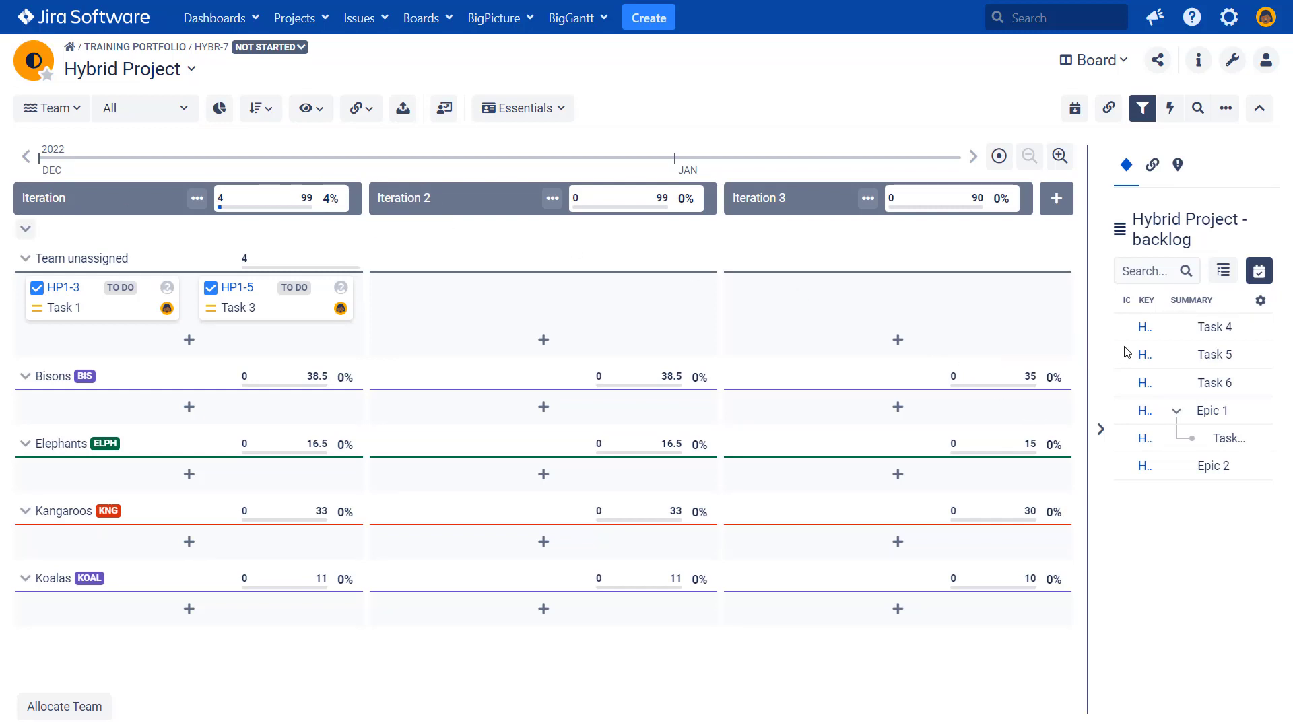
{"action": "left_click_drag", "start_coordinate": [1124, 355], "coordinate": [527, 349]}
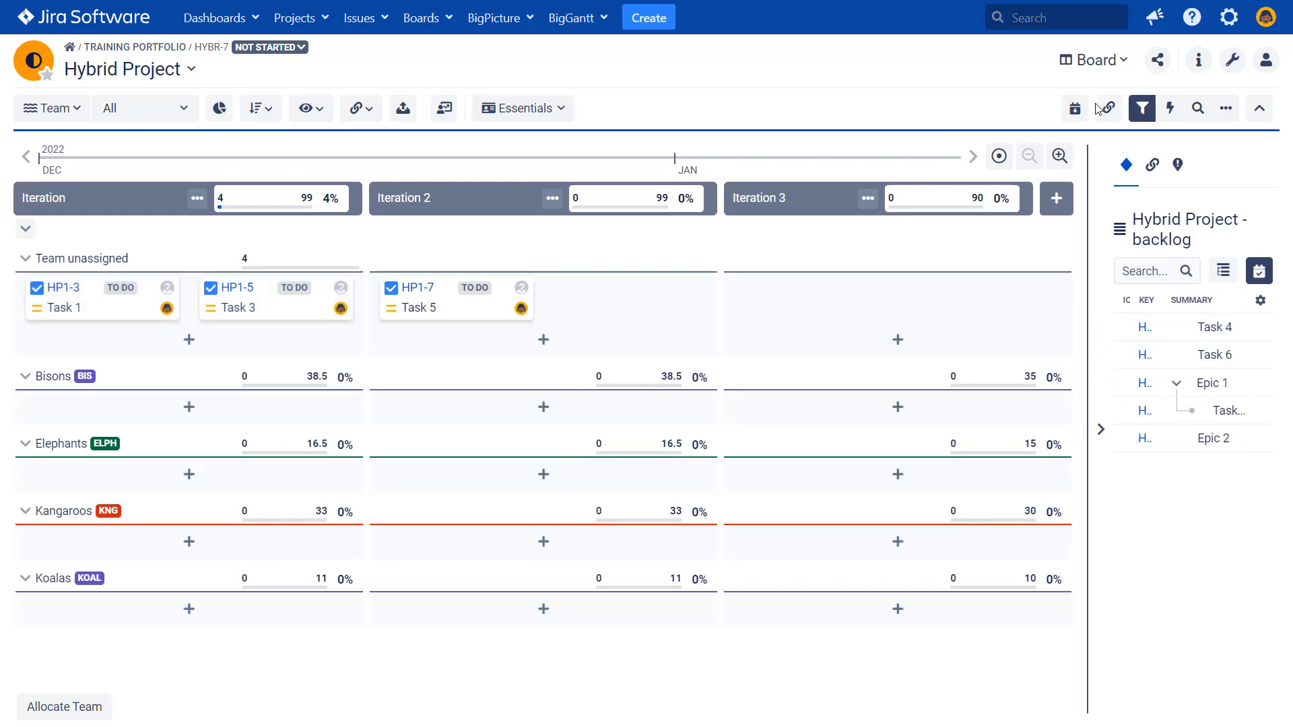
Open Hybrid Project's Gantt, expand Epic 1 and Epic 2, and show the timeboxes on the timeline.
{"action": "left_click", "coordinate": [1098, 64]}
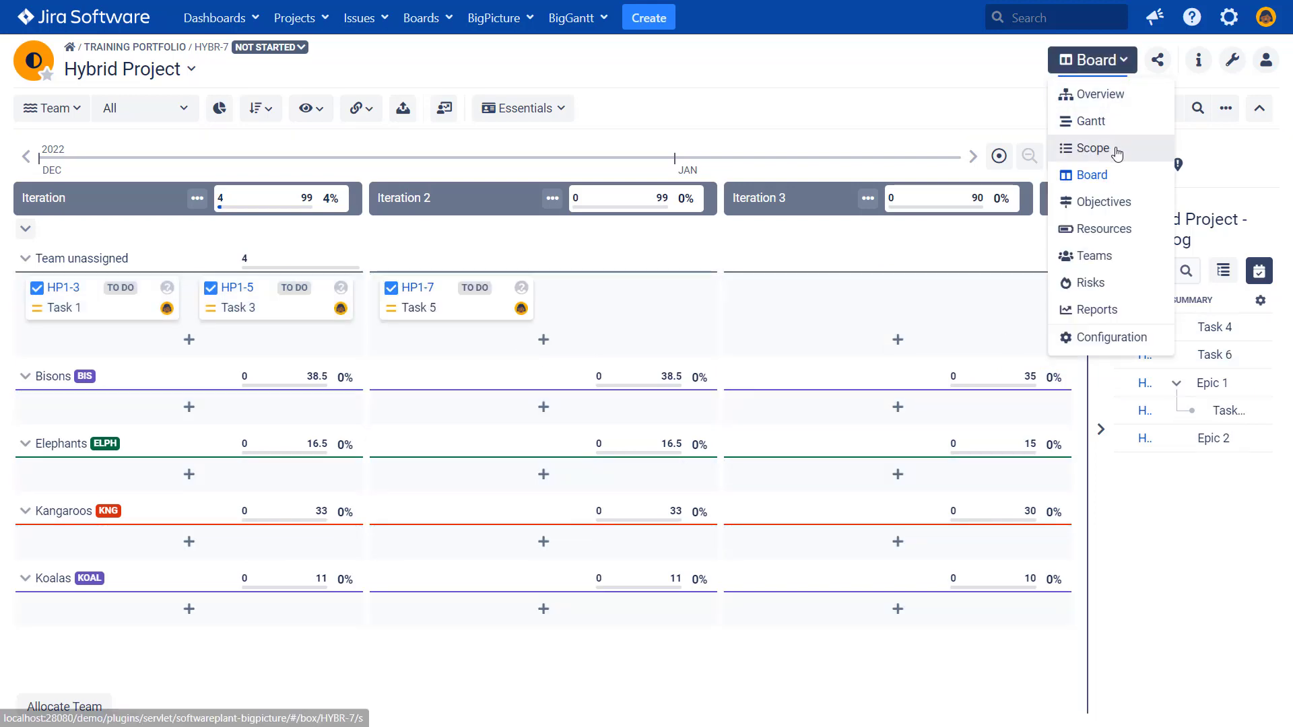
{"action": "left_click", "coordinate": [1112, 122]}
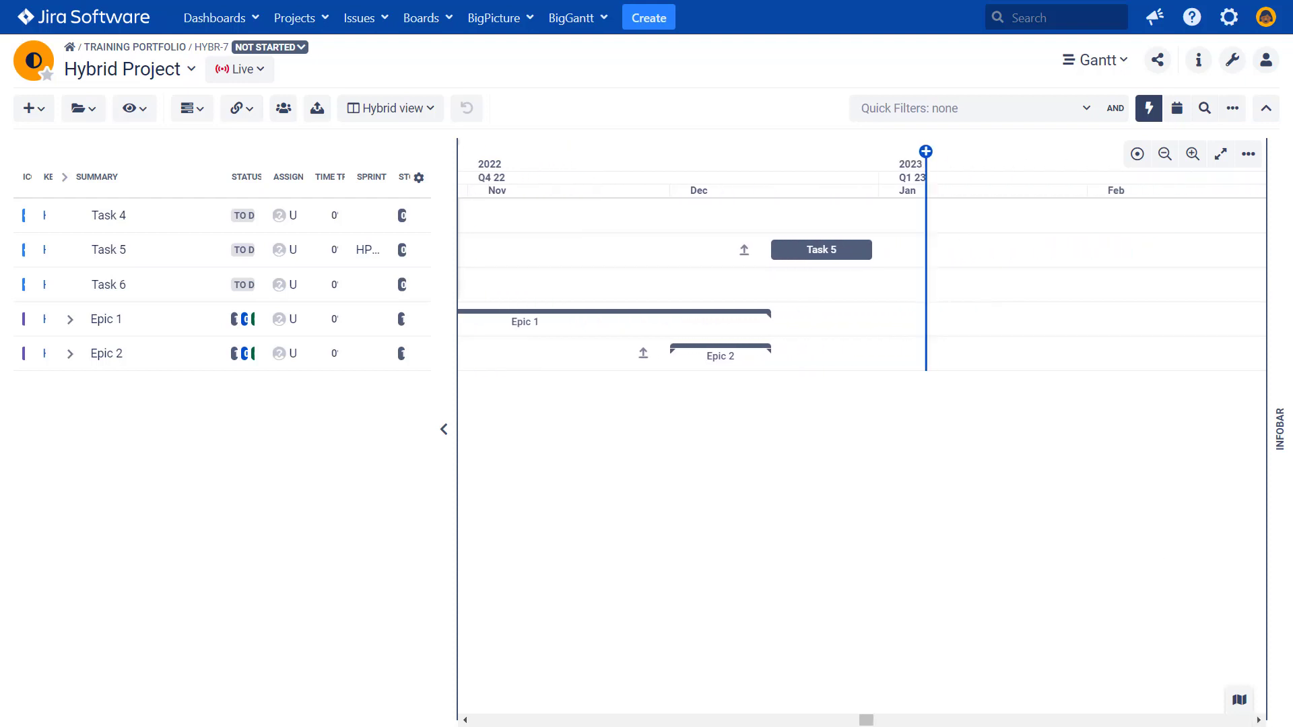
{"action": "left_click", "coordinate": [70, 319]}
{"action": "left_click", "coordinate": [70, 423]}
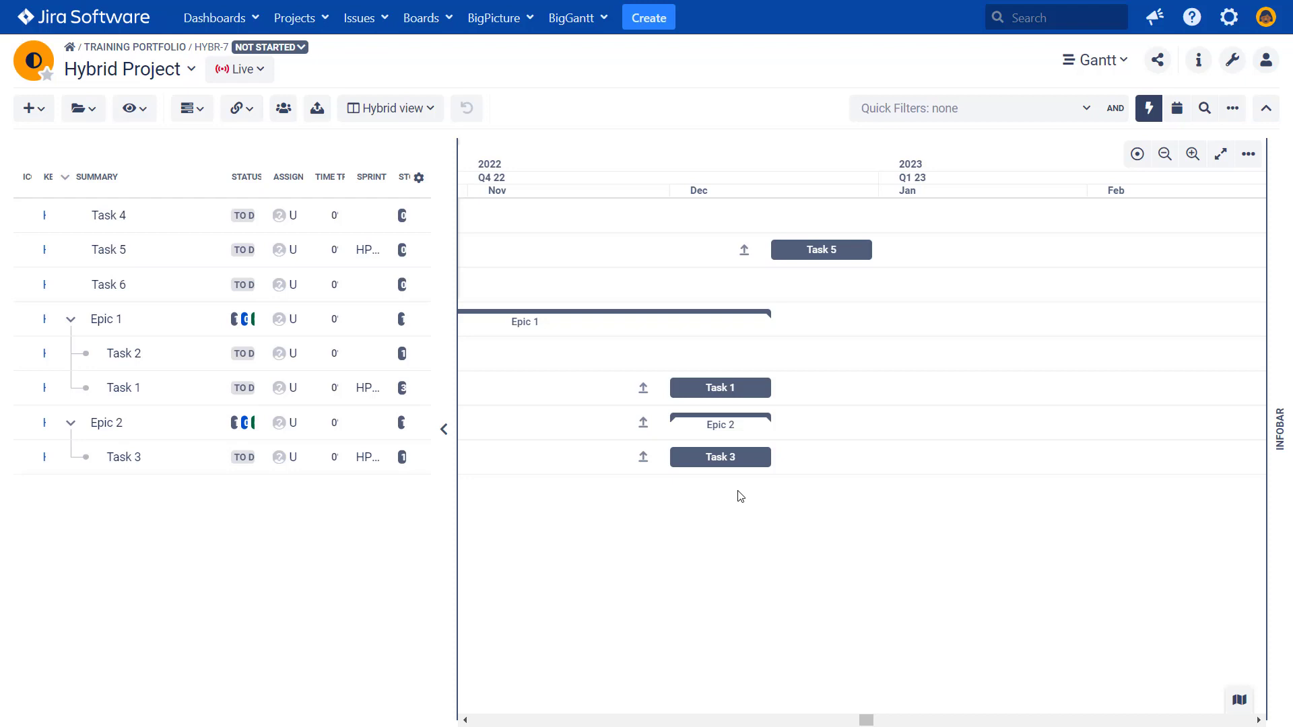
{"action": "left_click", "coordinate": [1248, 154]}
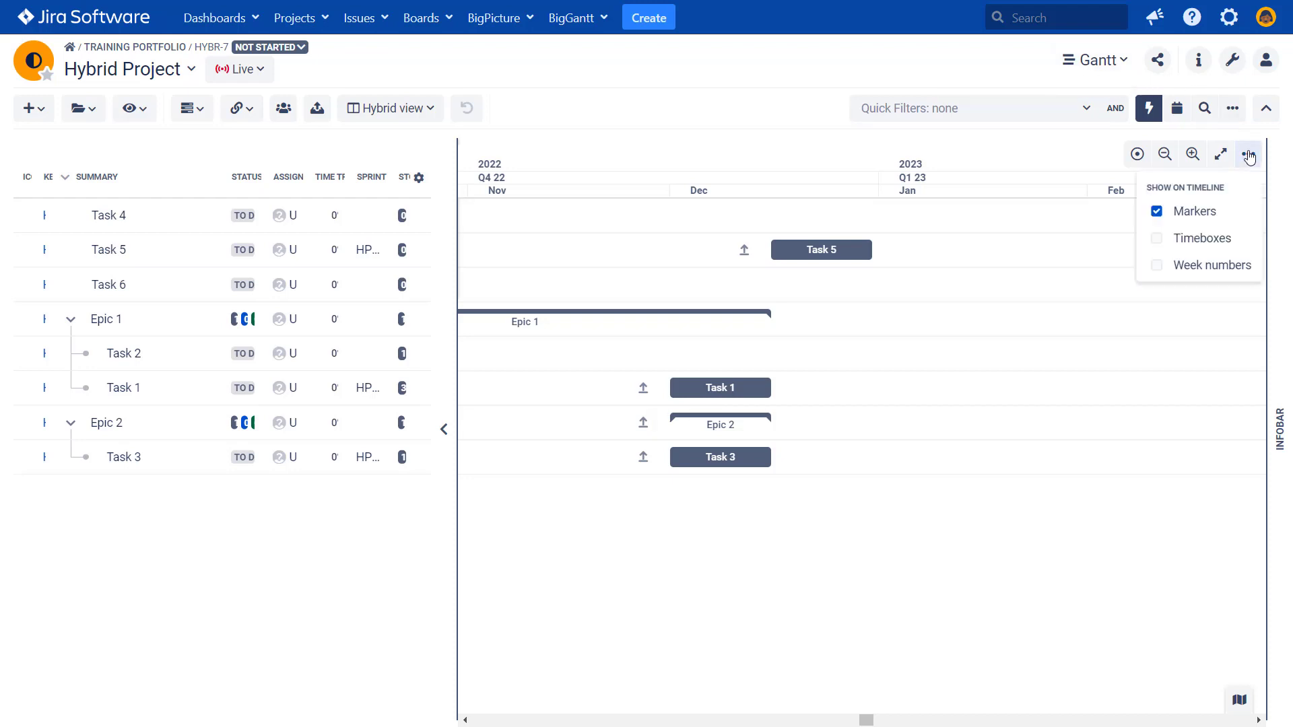
{"action": "left_click", "coordinate": [1206, 240]}
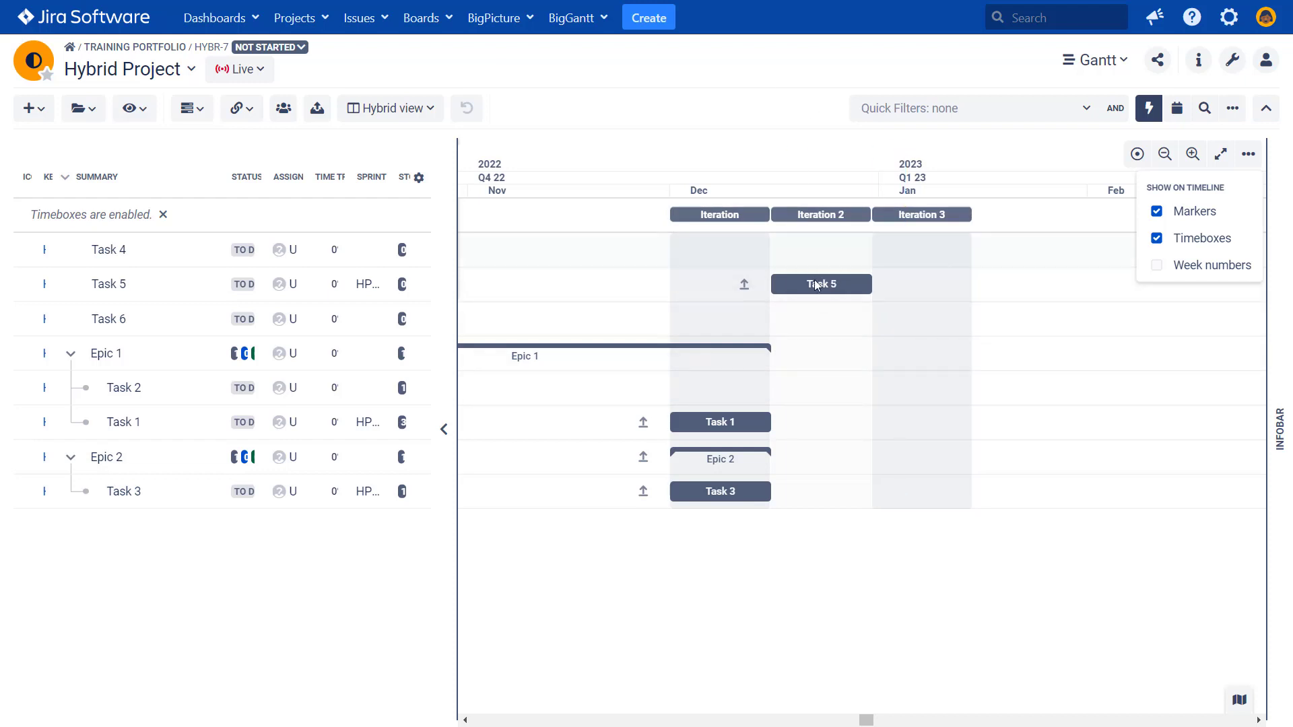
{"action": "mouse_move", "coordinate": [822, 289]}
Move Task 1 (HP1-3) on the board to the Team unassigned row of Iteration 3, and reopen the Gantt.
{"action": "left_click", "coordinate": [1094, 60]}
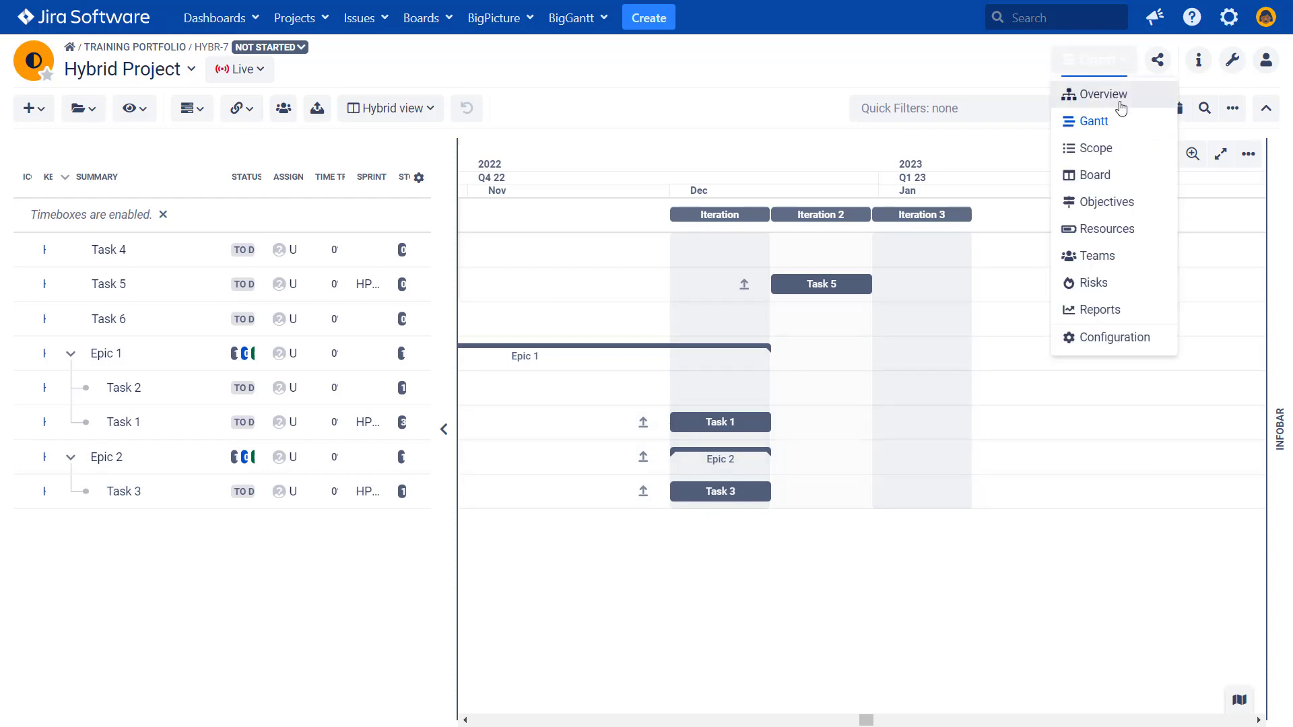
{"action": "left_click", "coordinate": [1110, 178]}
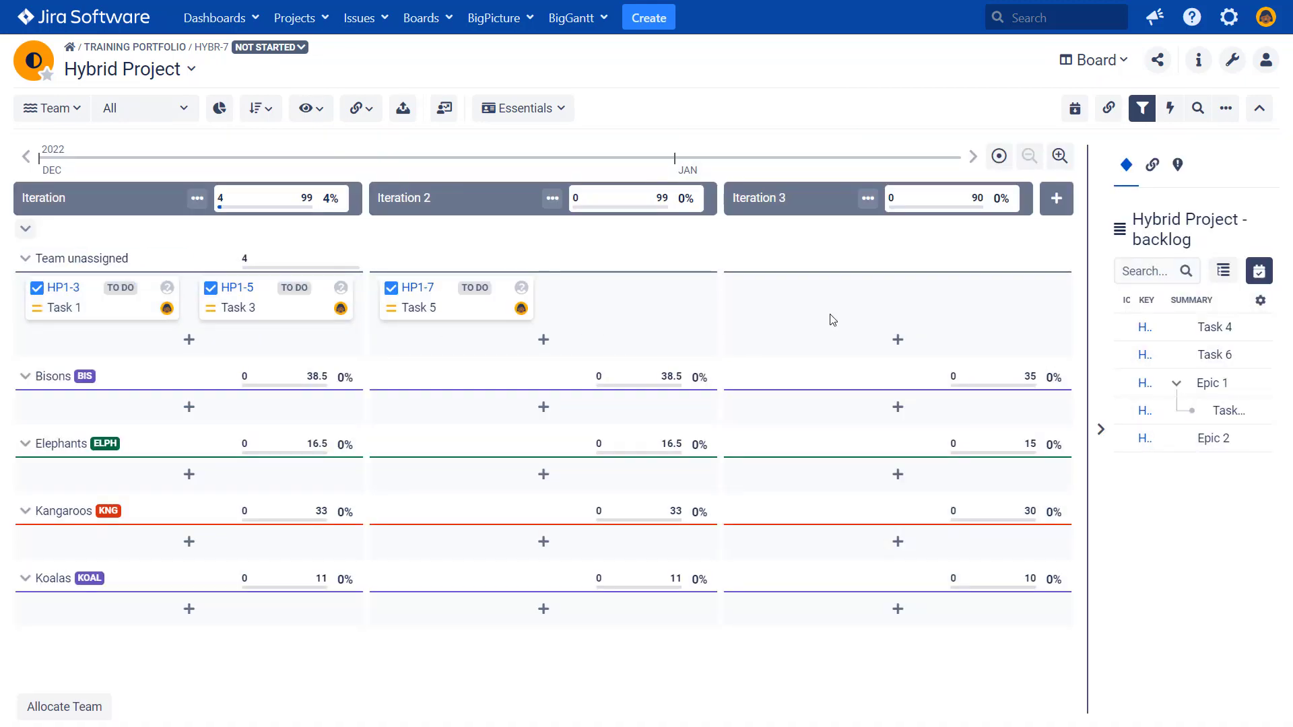
{"action": "left_click_drag", "start_coordinate": [95, 290], "coordinate": [808, 281]}
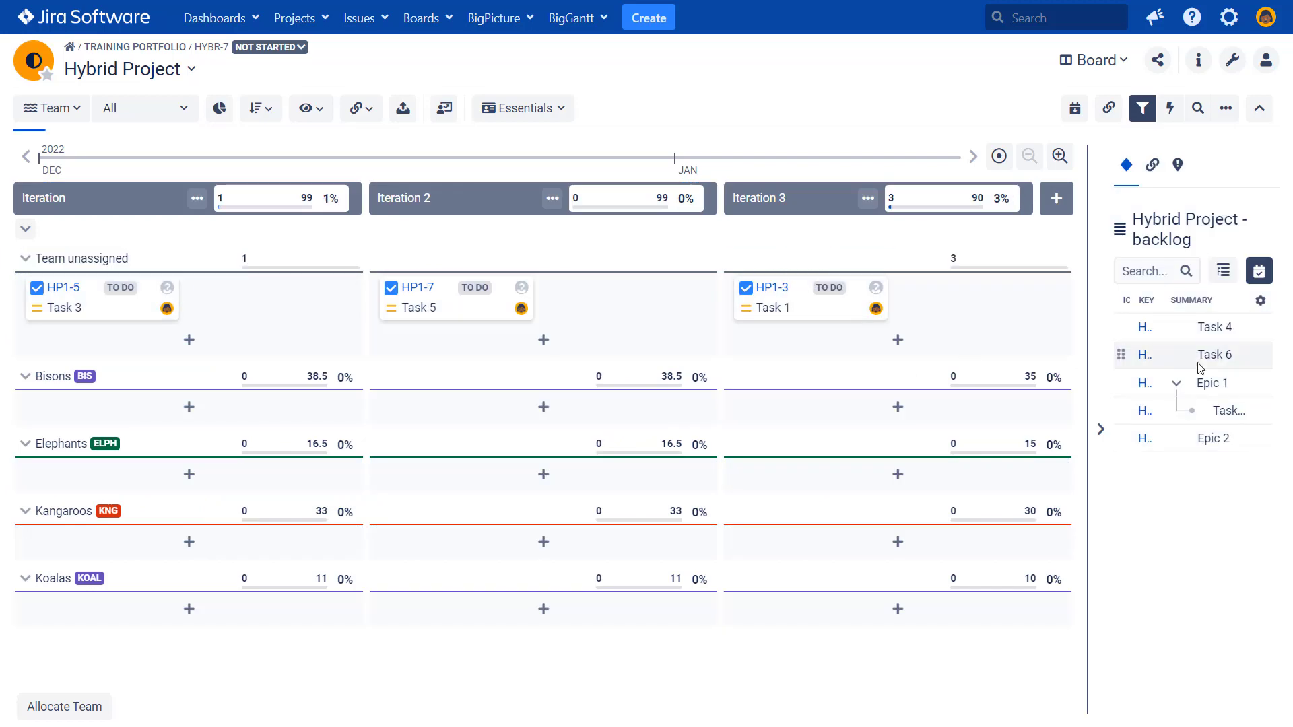
{"action": "left_click", "coordinate": [1093, 60]}
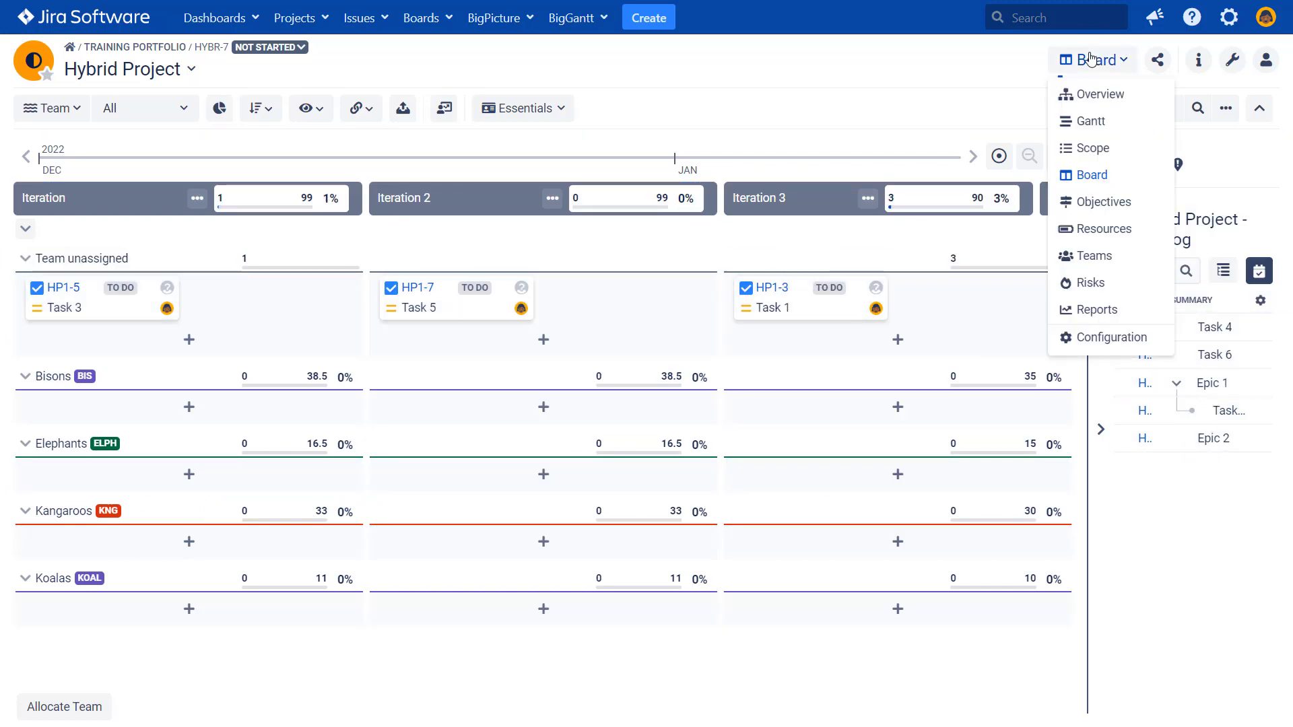
{"action": "left_click", "coordinate": [1099, 126]}
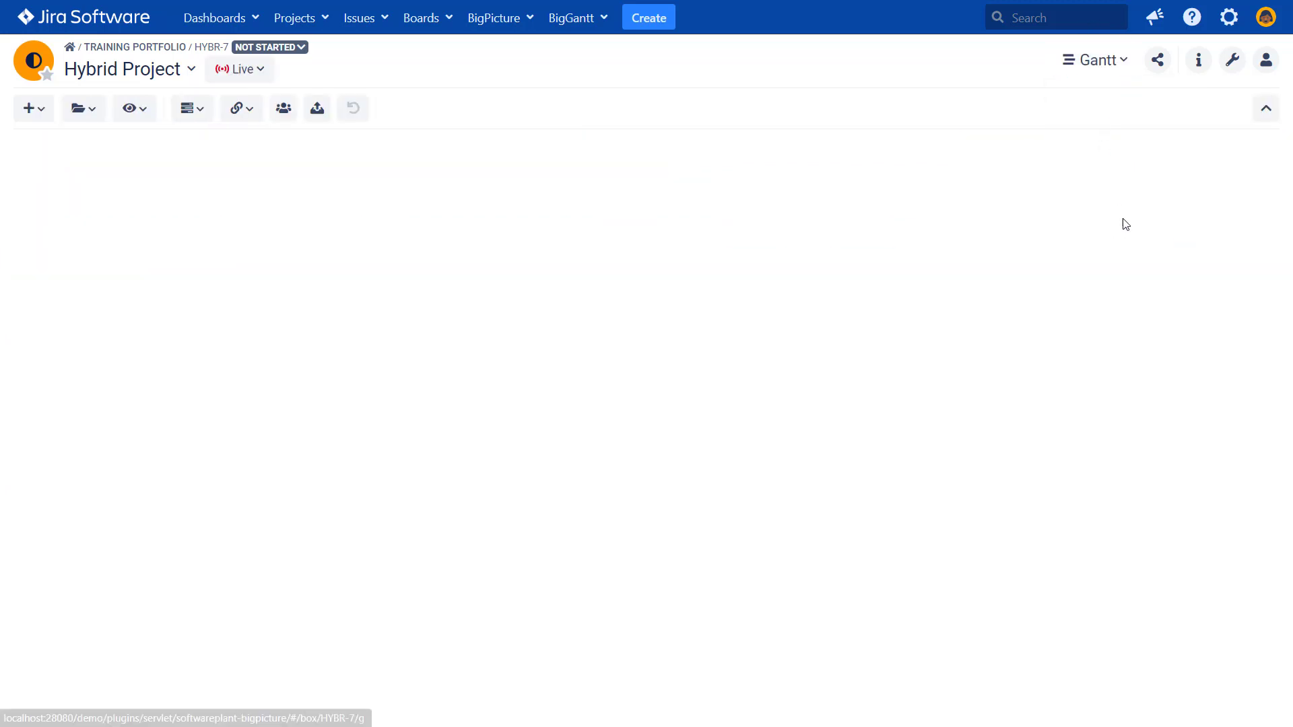
On the Gantt, link Task 4 to Task 6 with a dependency, ending Task 4 on 24/Oct/22 and Task 6 on 18/Nov/22.
{"action": "left_click", "coordinate": [1259, 721]}
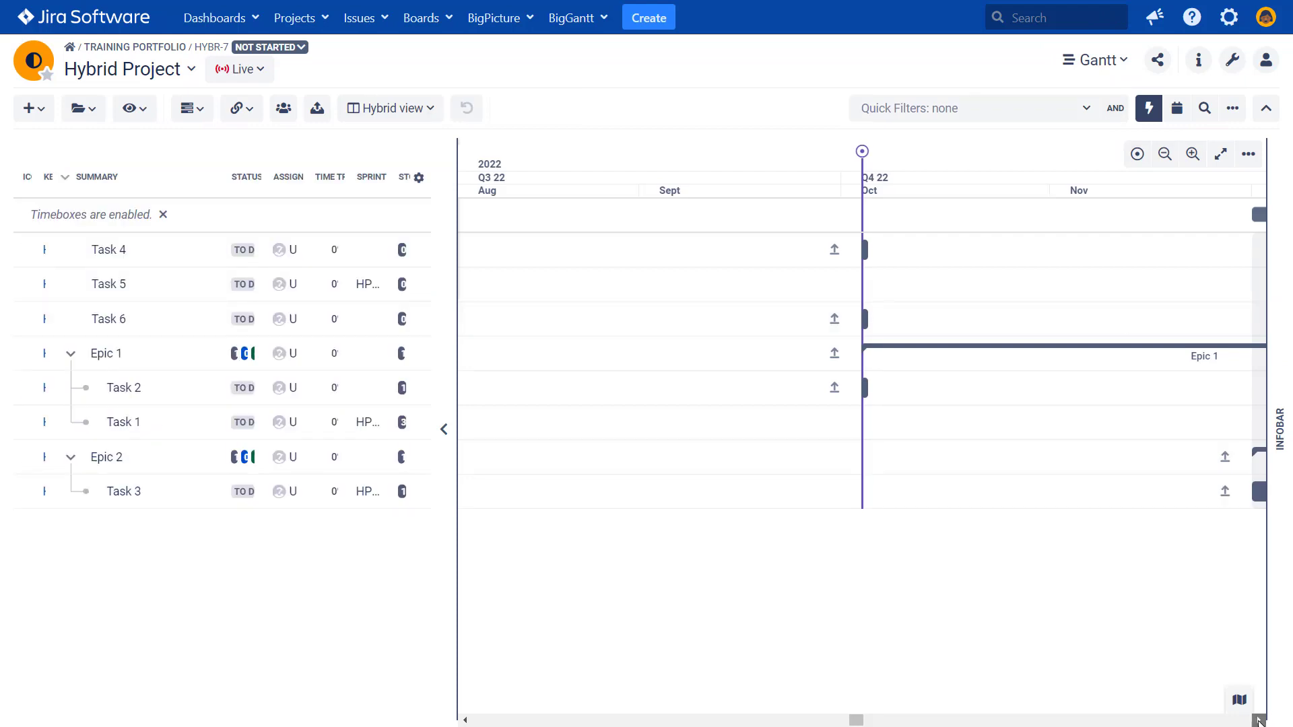
{"action": "mouse_move", "coordinate": [1004, 431]}
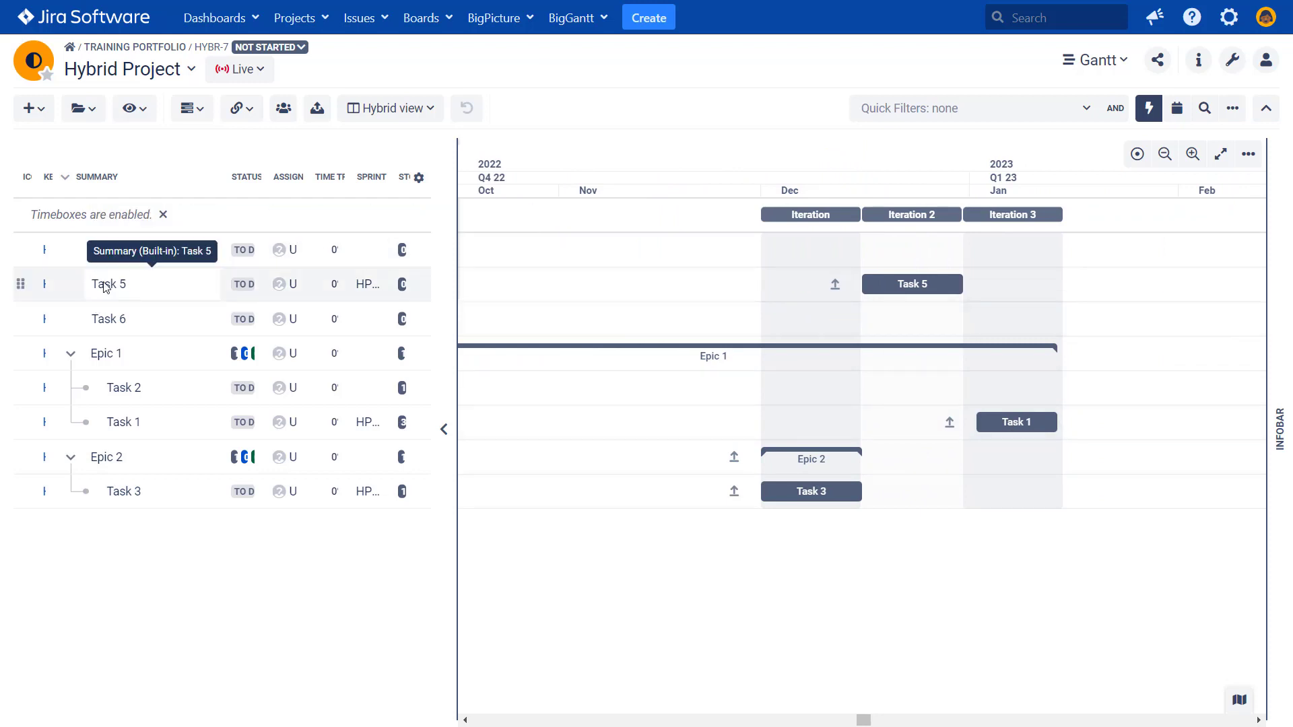
{"action": "left_click", "coordinate": [465, 719]}
{"action": "left_click", "coordinate": [468, 723]}
{"action": "left_click", "coordinate": [468, 723]}
{"action": "left_click", "coordinate": [468, 722]}
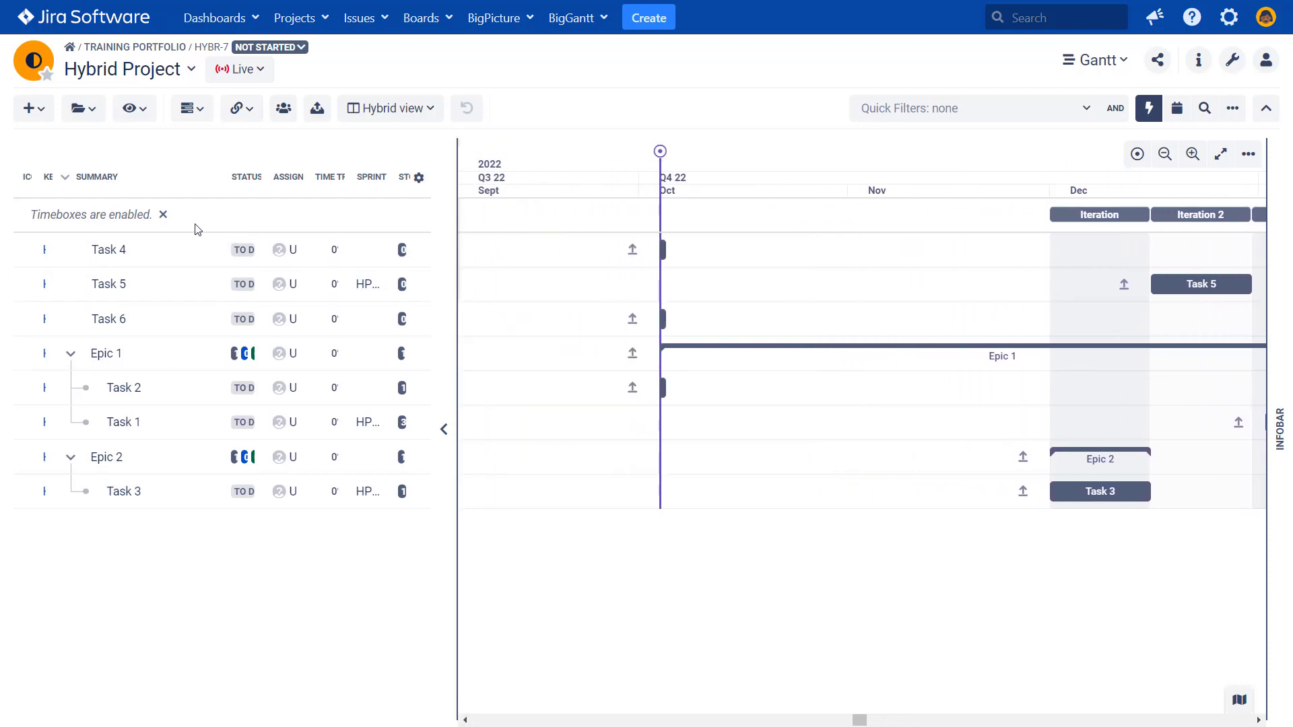
{"action": "left_click_drag", "start_coordinate": [667, 252], "coordinate": [664, 320]}
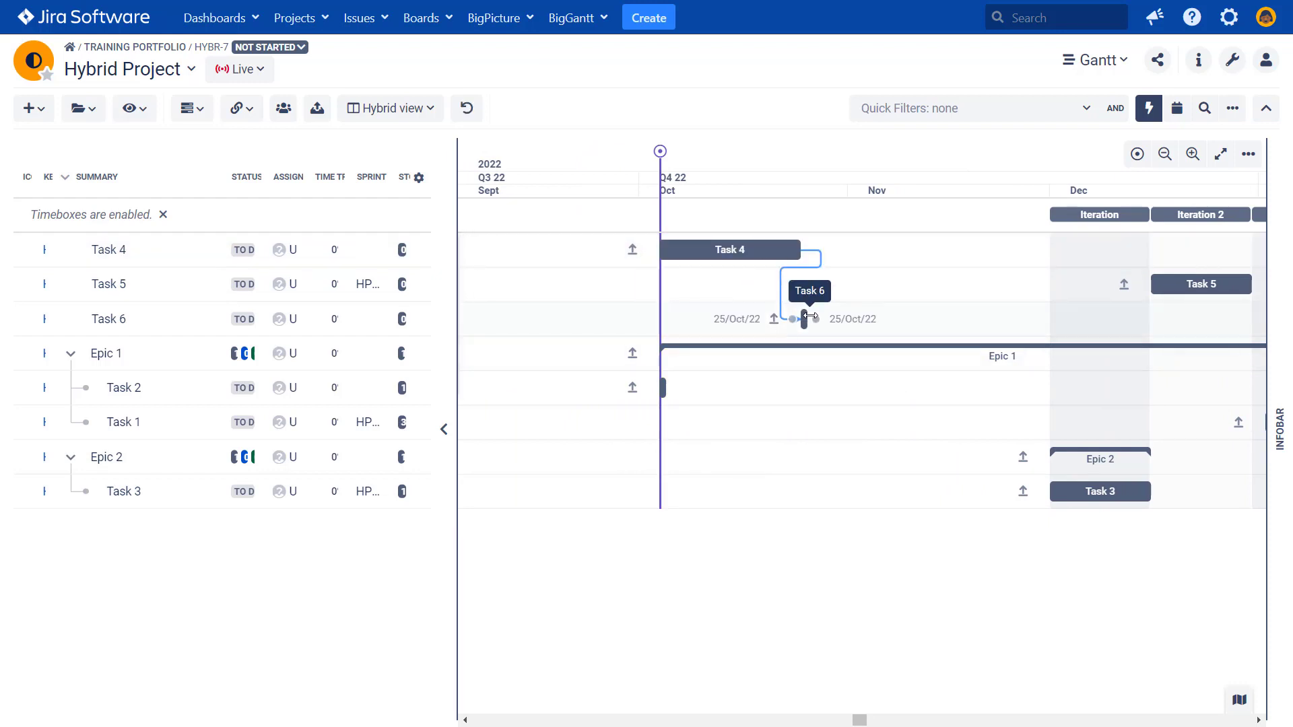
{"action": "left_click_drag", "start_coordinate": [806, 319], "coordinate": [970, 316]}
{"action": "left_click", "coordinate": [1261, 720]}
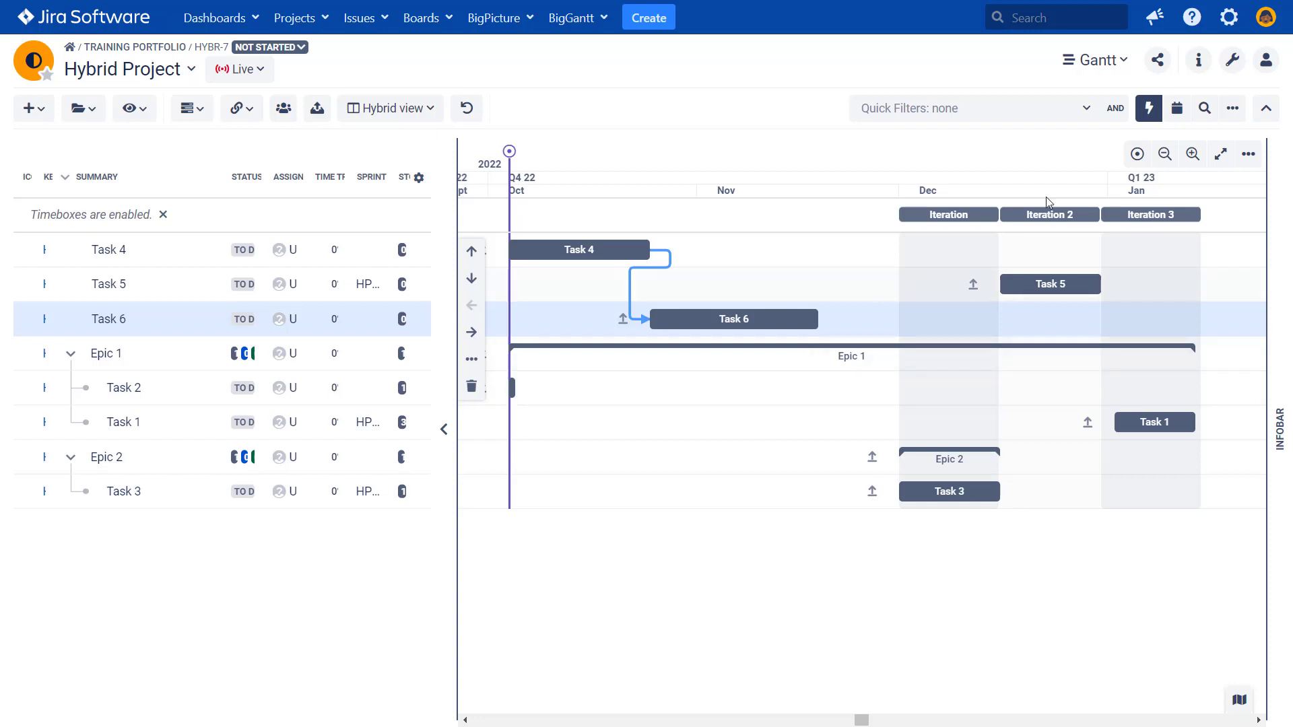
Check the planned tasks on Hybrid Project's board and return to the Gantt, dismissing the error notice.
{"action": "left_click", "coordinate": [1095, 60]}
{"action": "left_click", "coordinate": [1095, 175]}
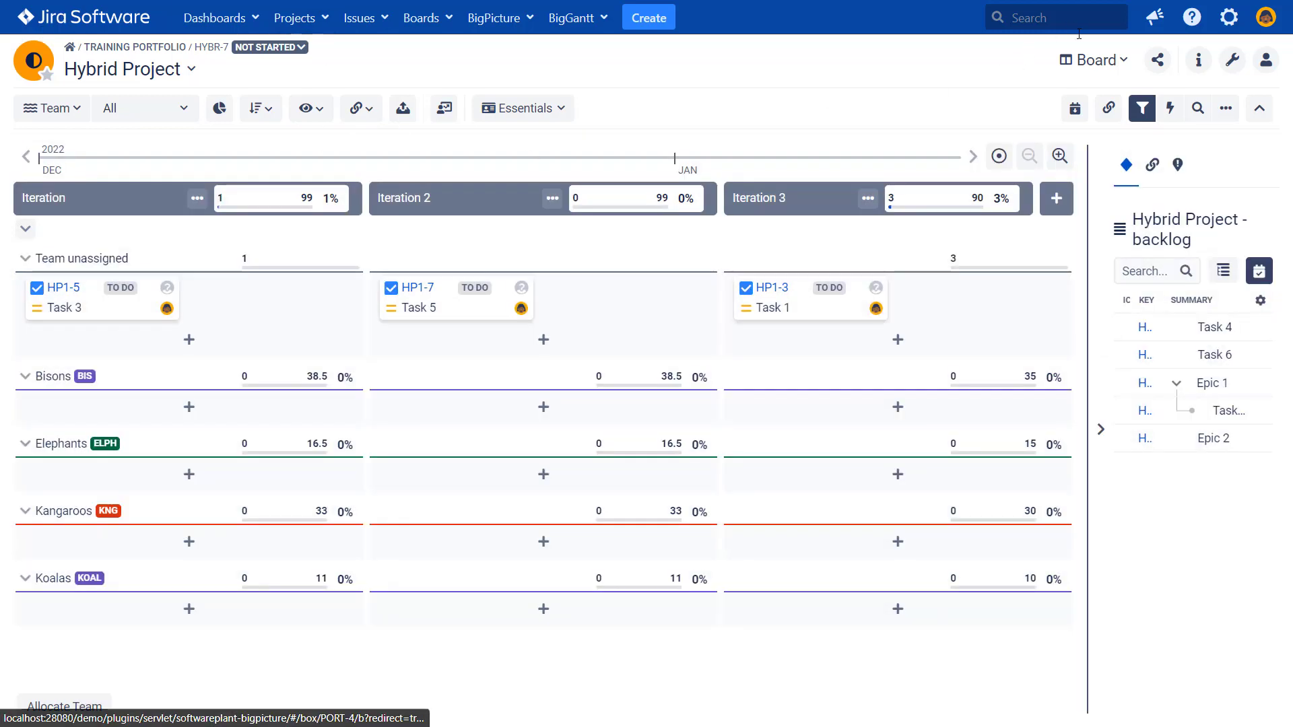
{"action": "left_click", "coordinate": [1105, 61]}
{"action": "left_click", "coordinate": [1103, 122]}
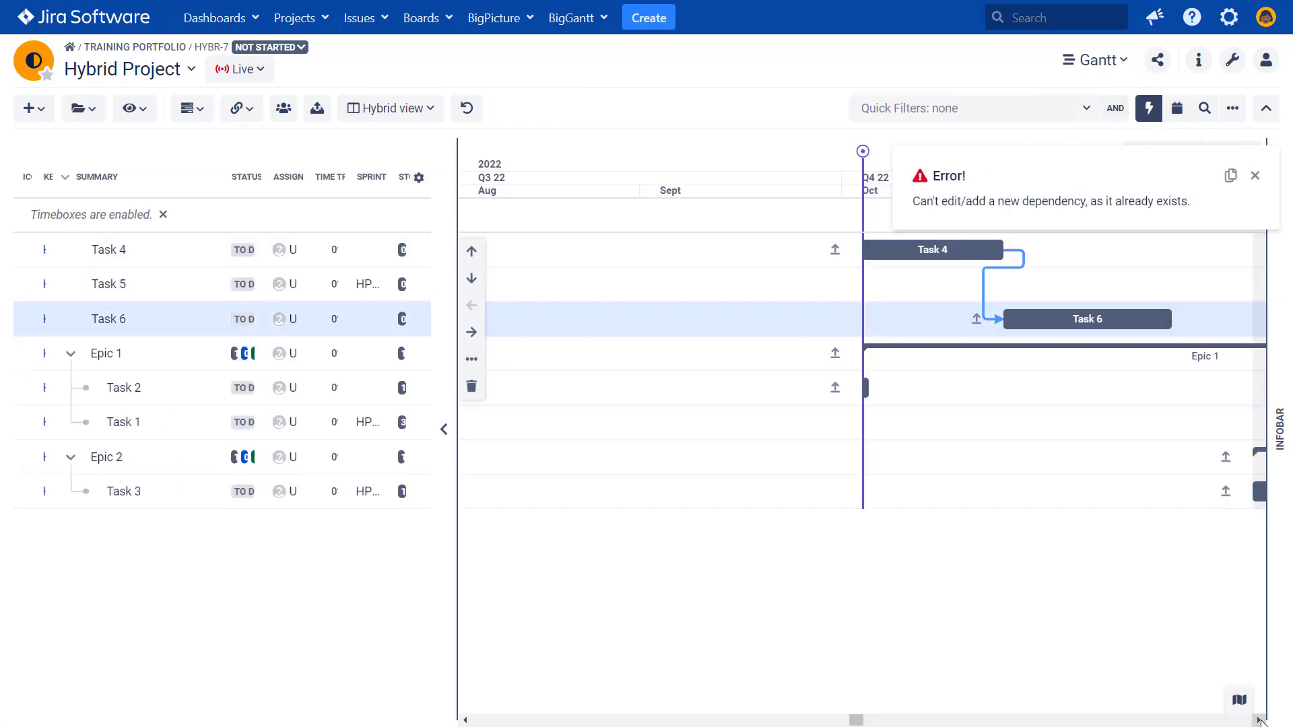
{"action": "left_click", "coordinate": [1260, 720]}
{"action": "left_click", "coordinate": [1256, 176]}
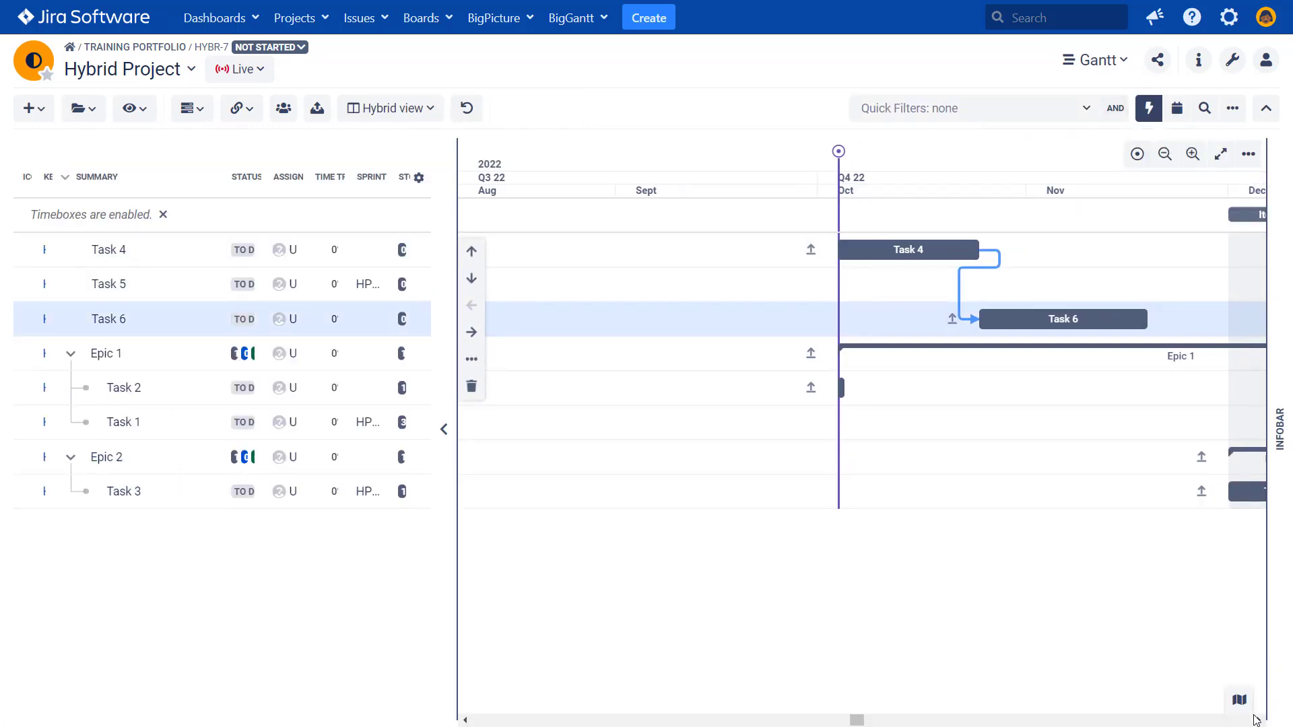
Open the Task 6 issue (HP1-8) in Jira and start adding an issue link.
{"action": "left_click", "coordinate": [1256, 719]}
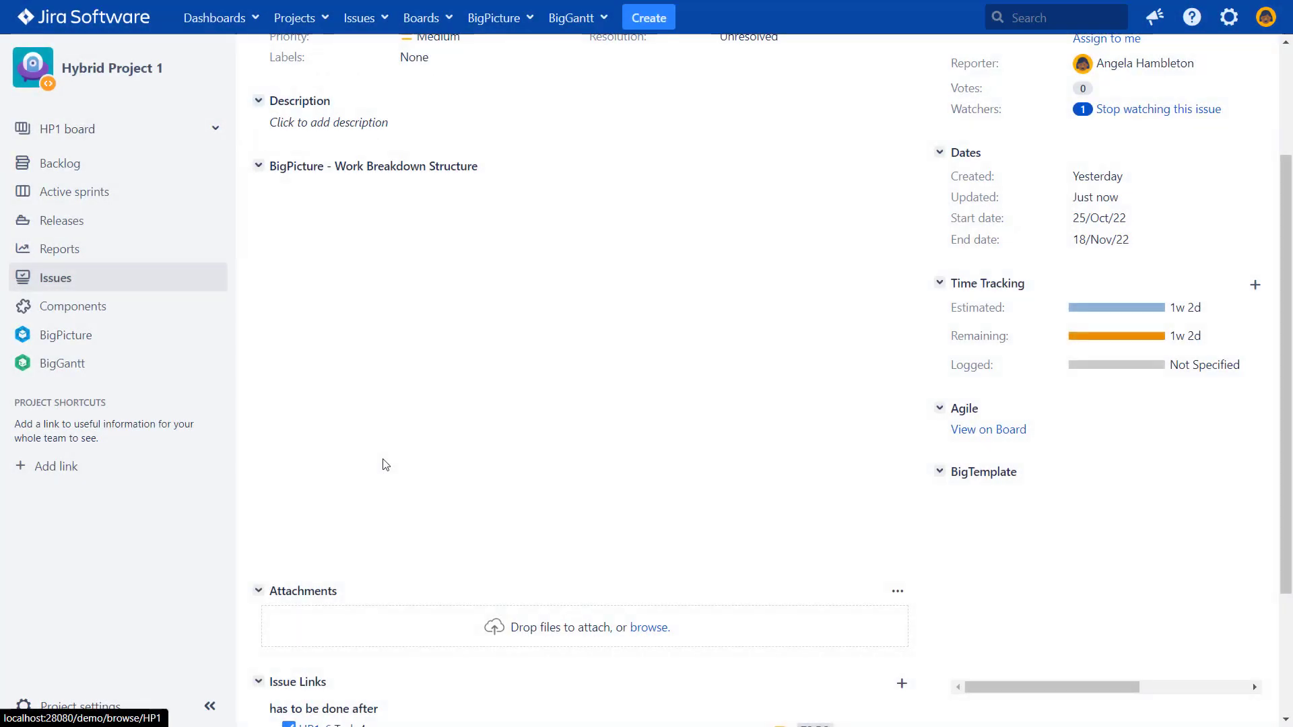
{"action": "scroll", "coordinate": [387, 468], "scroll_direction": "down", "scroll_amount": 3}
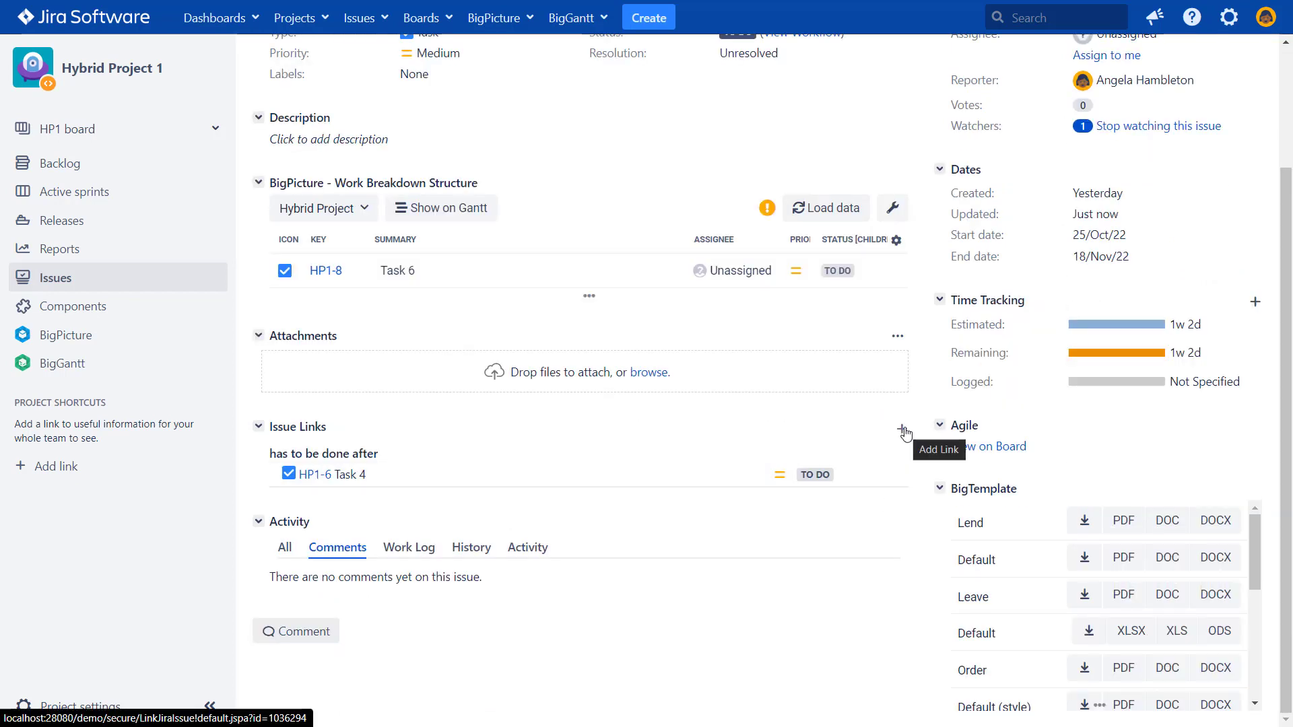
{"action": "left_click", "coordinate": [904, 434]}
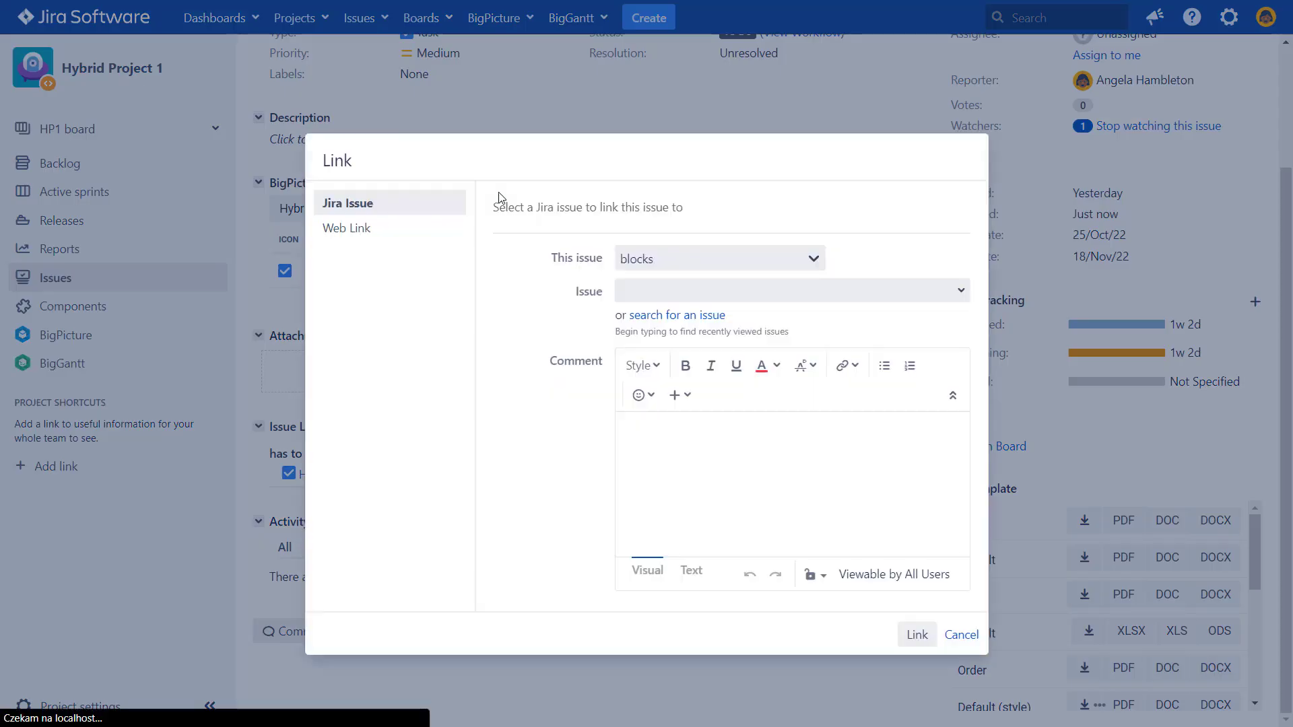
{"action": "left_click", "coordinate": [720, 288]}
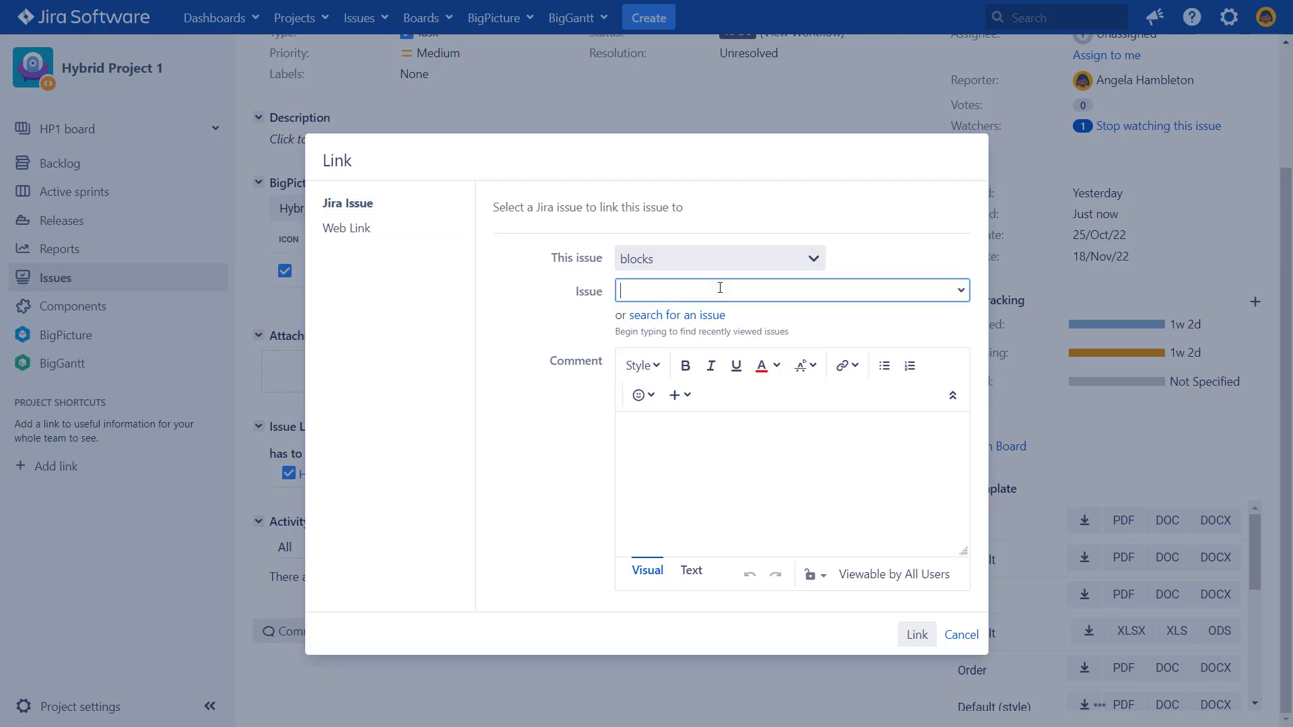
{"action": "type", "text": "HP1"}
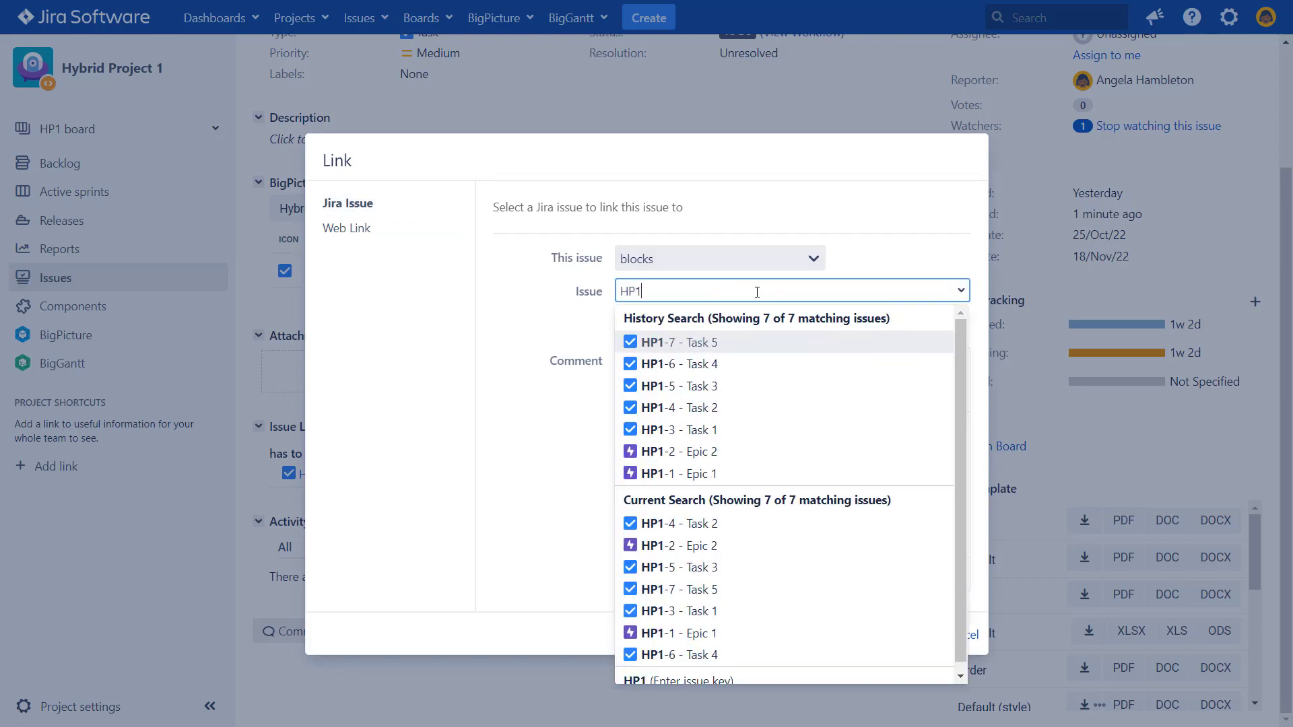
{"action": "left_click", "coordinate": [738, 386]}
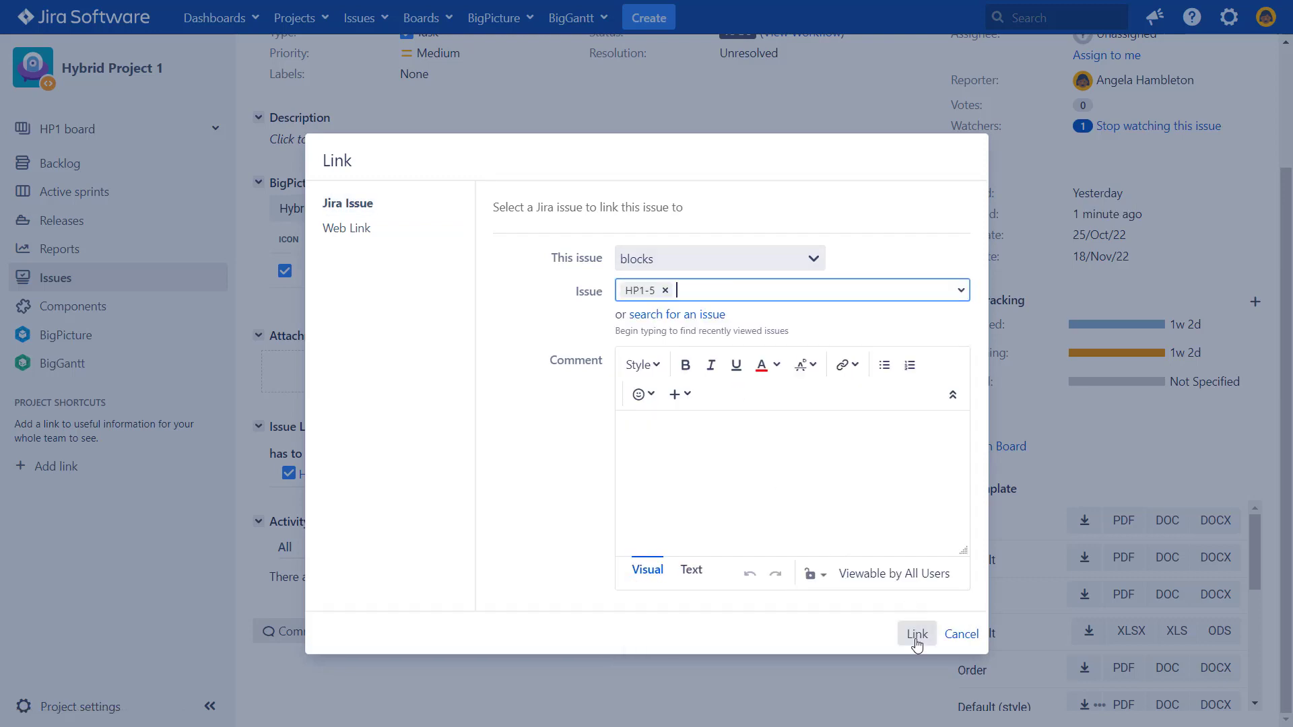
{"action": "left_click", "coordinate": [665, 290]}
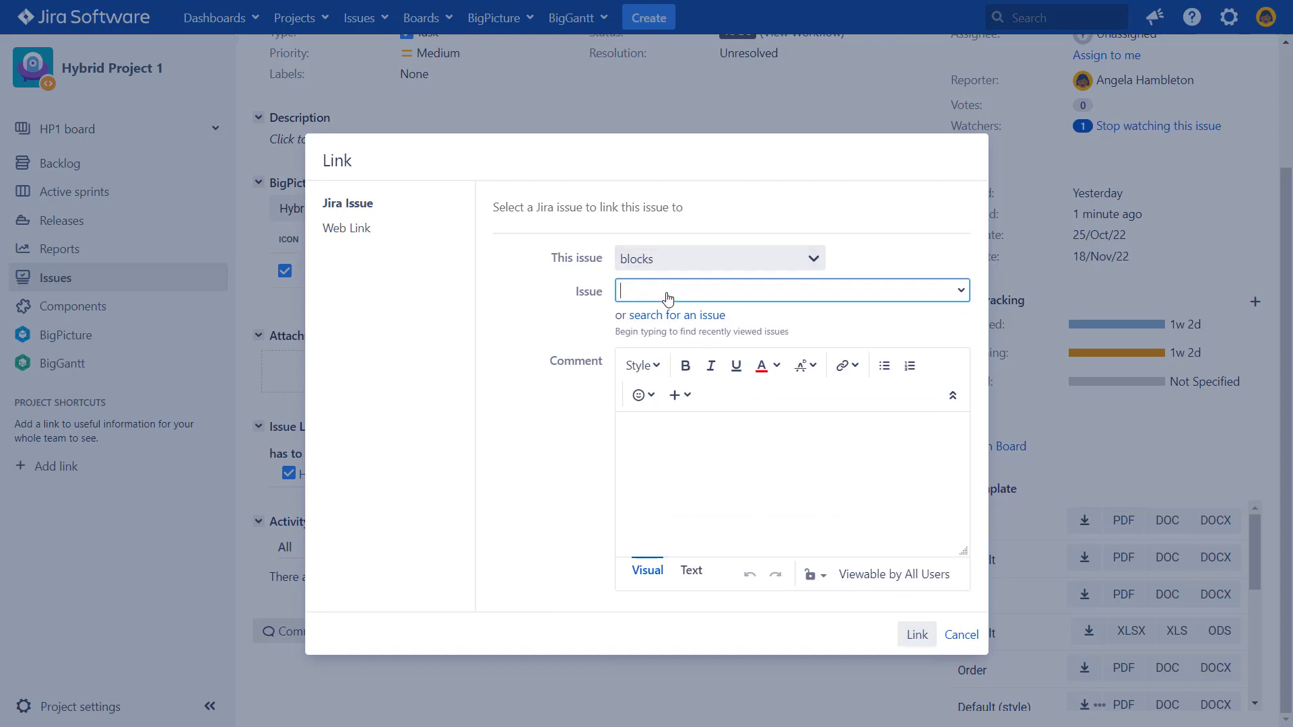
Link Task 6 to Task 1 (HP1-3) with the "blocks" relation.
{"action": "type", "text": "HP"}
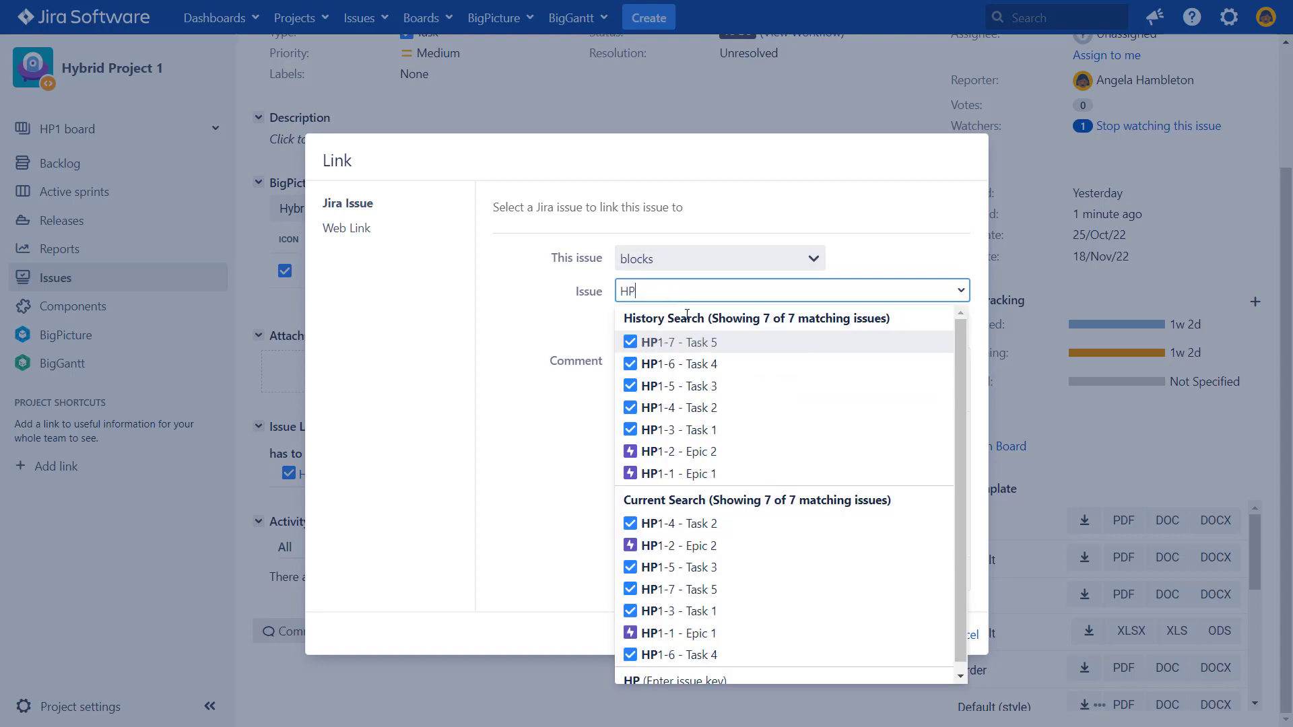
{"action": "left_click", "coordinate": [680, 431]}
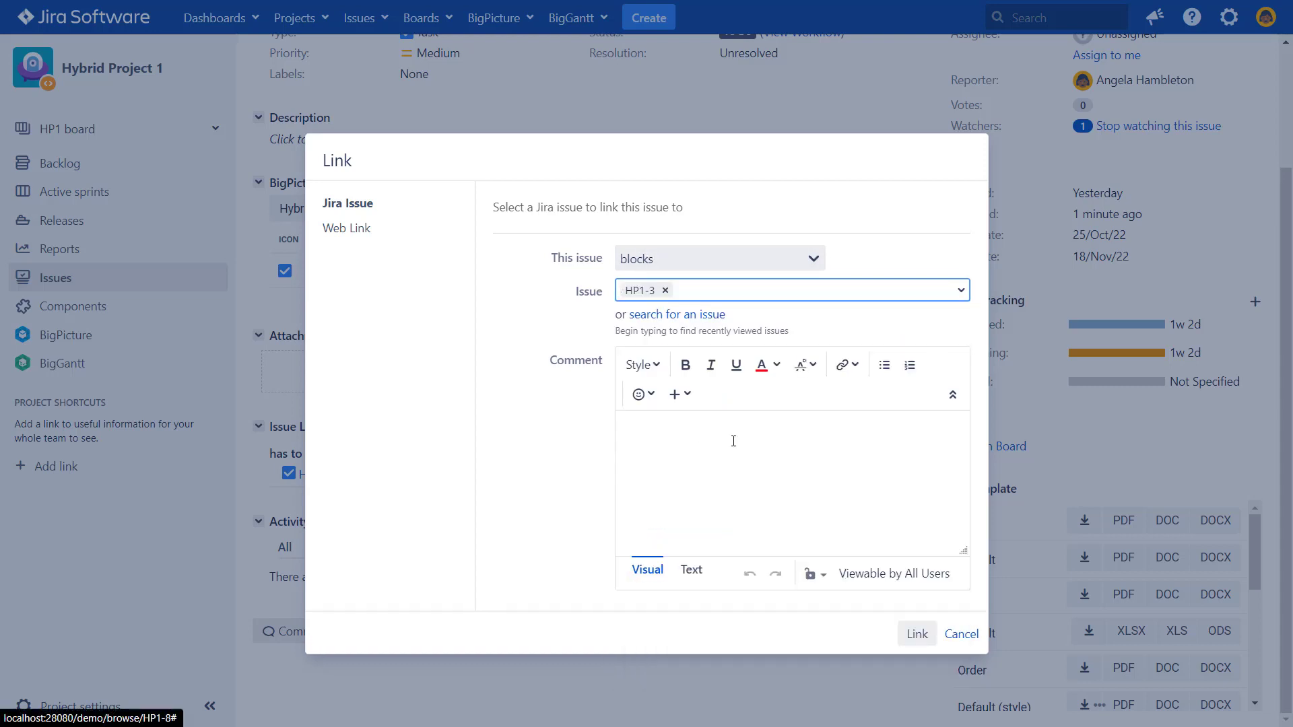
{"action": "left_click", "coordinate": [921, 639]}
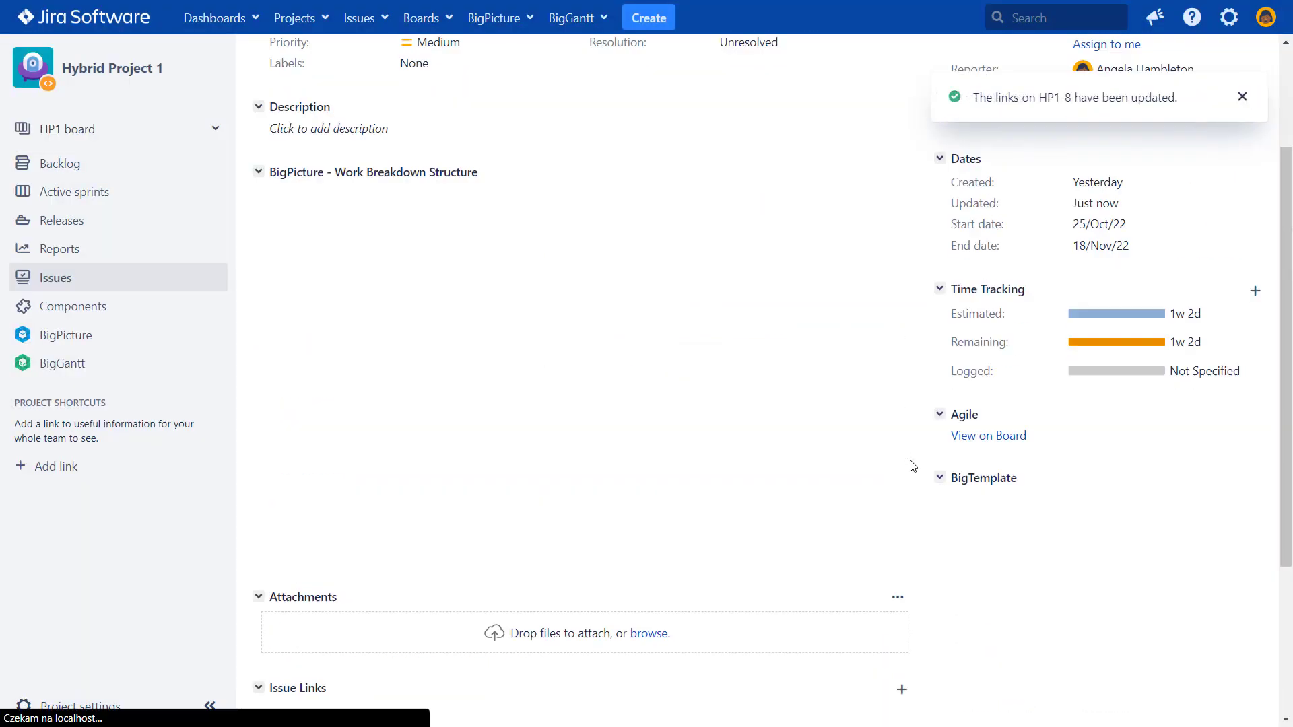
Return to Hybrid Project's Gantt in BigPicture and bring the three iterations into view.
{"action": "left_click", "coordinate": [520, 17]}
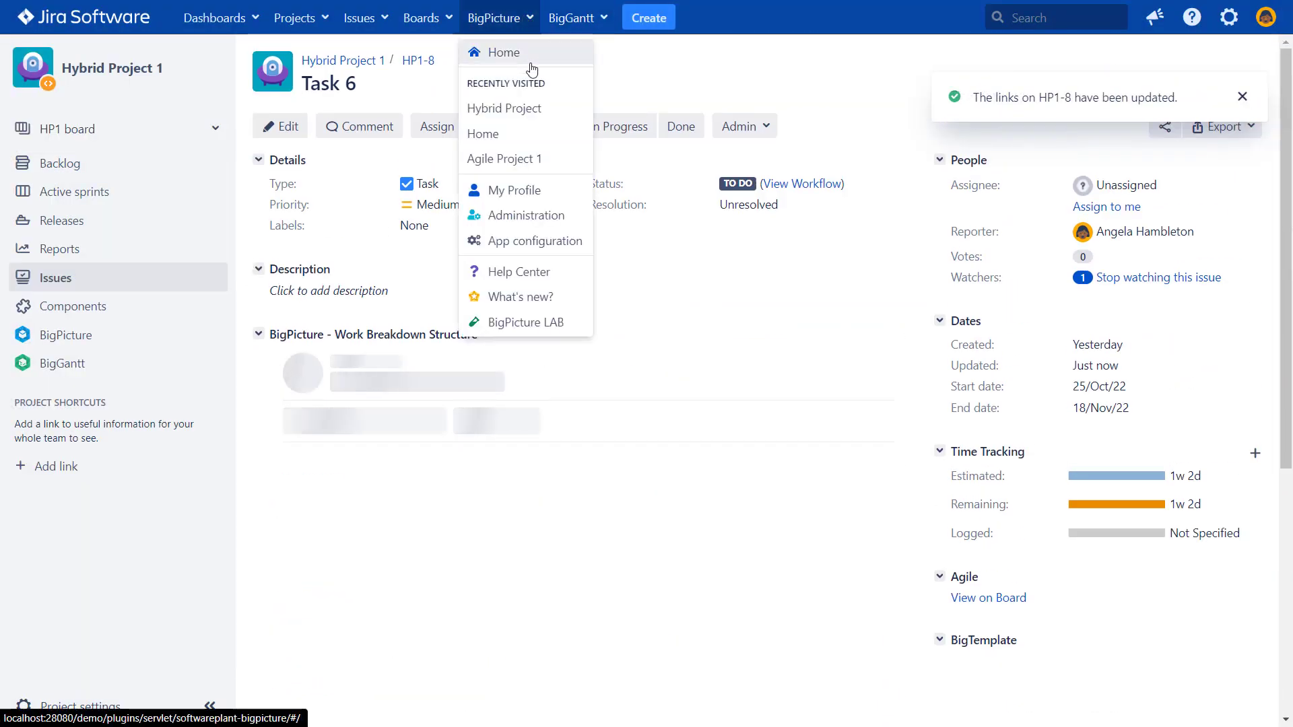
{"action": "left_click", "coordinate": [532, 108]}
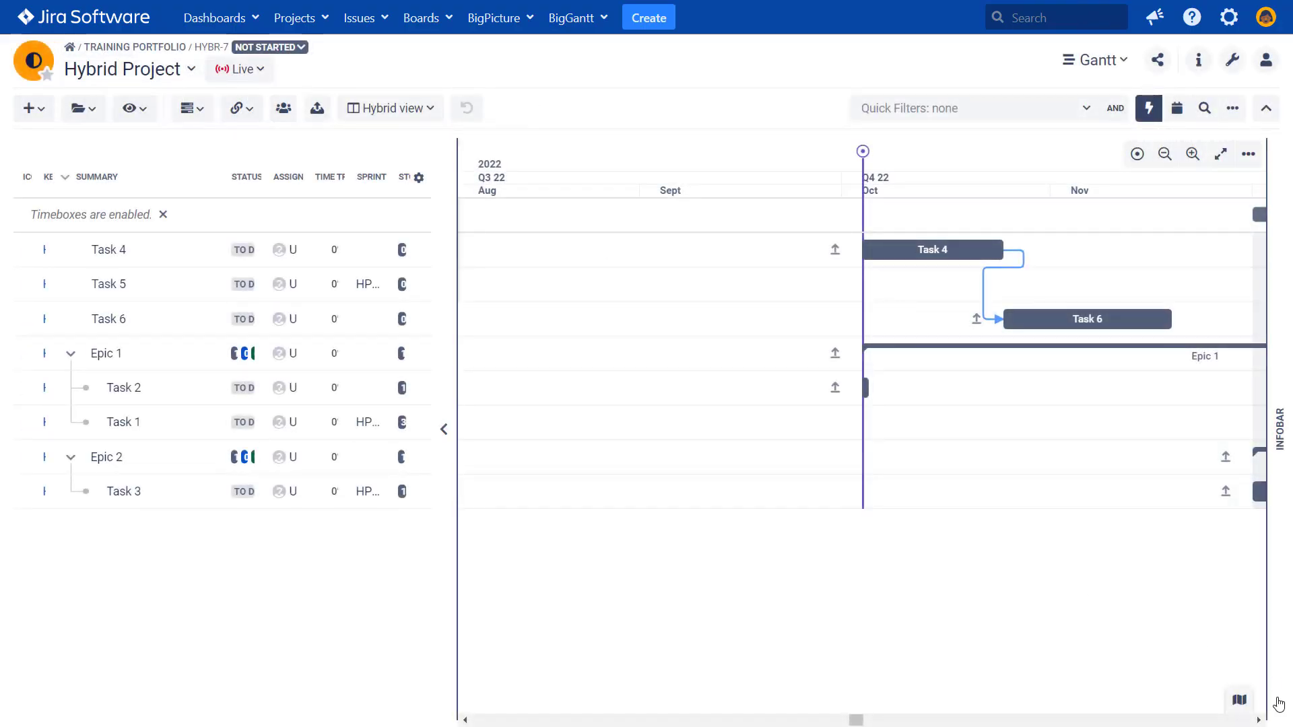
{"action": "left_click", "coordinate": [1259, 720]}
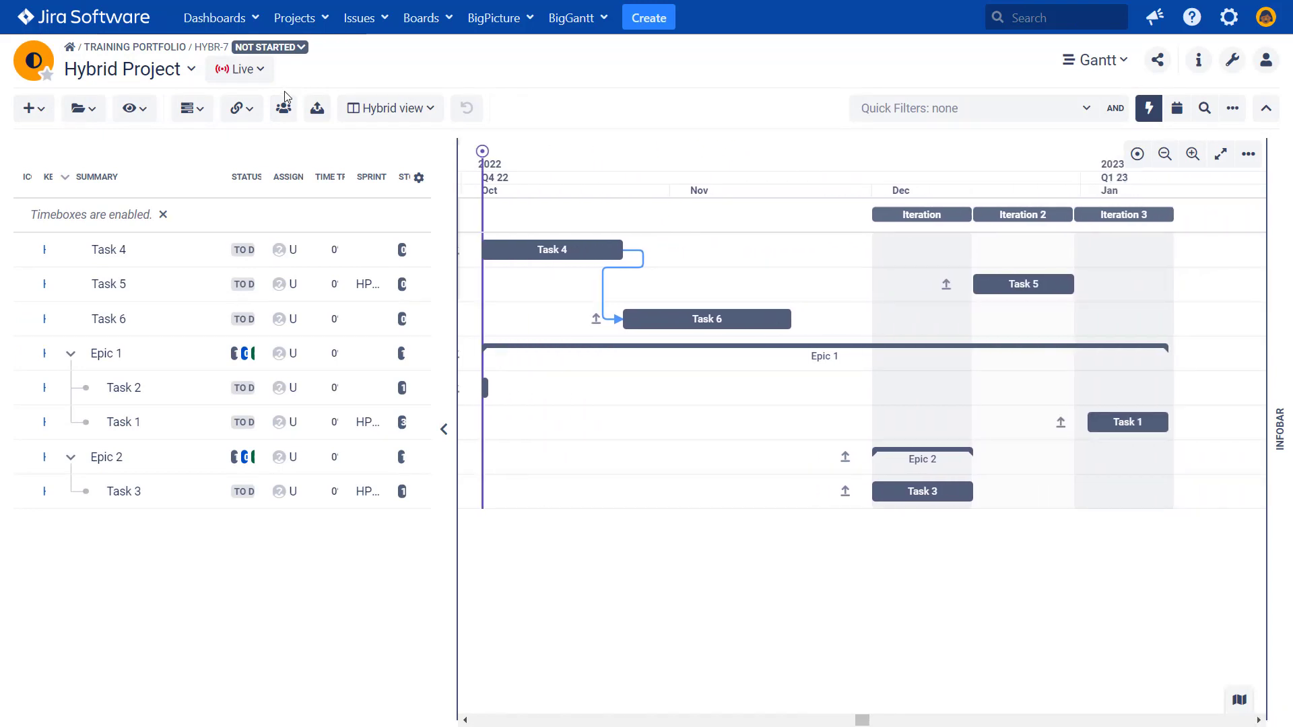
Review the Gantt's dependency categories and display options, and try to draw another dependency from the end of Task 4.
{"action": "left_click", "coordinate": [260, 108]}
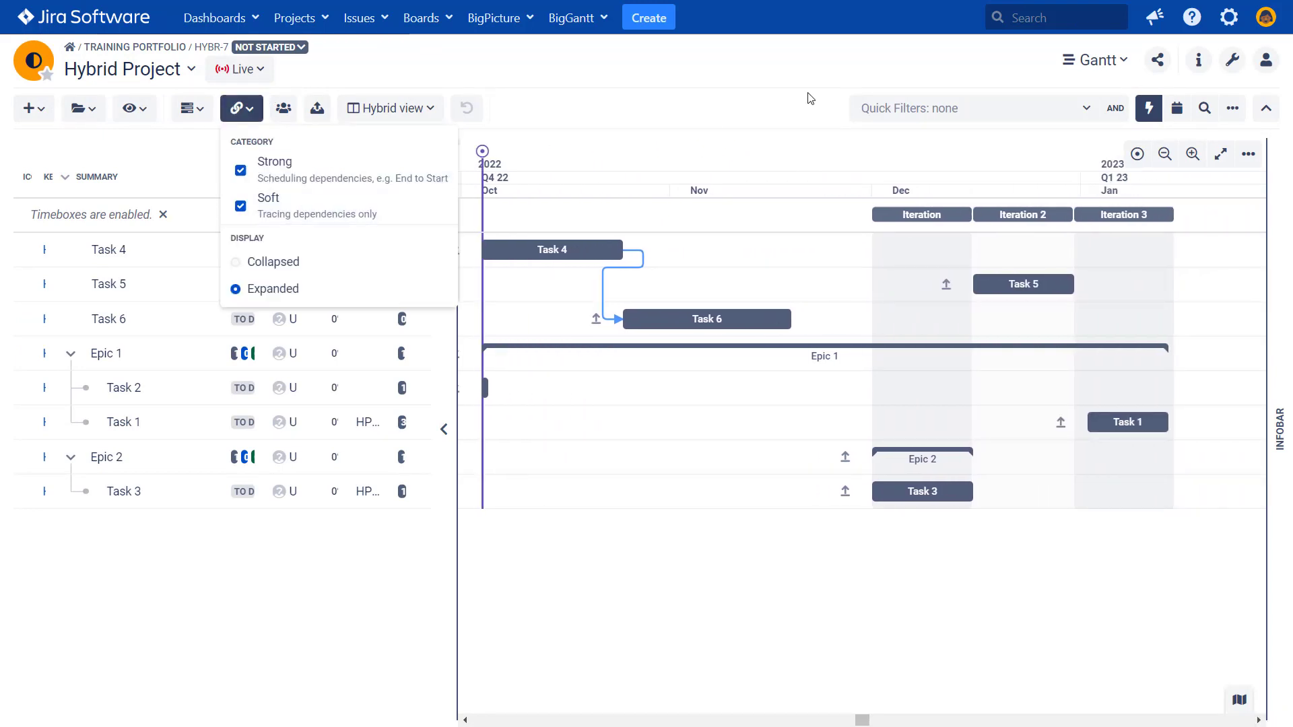
{"action": "left_click", "coordinate": [848, 84]}
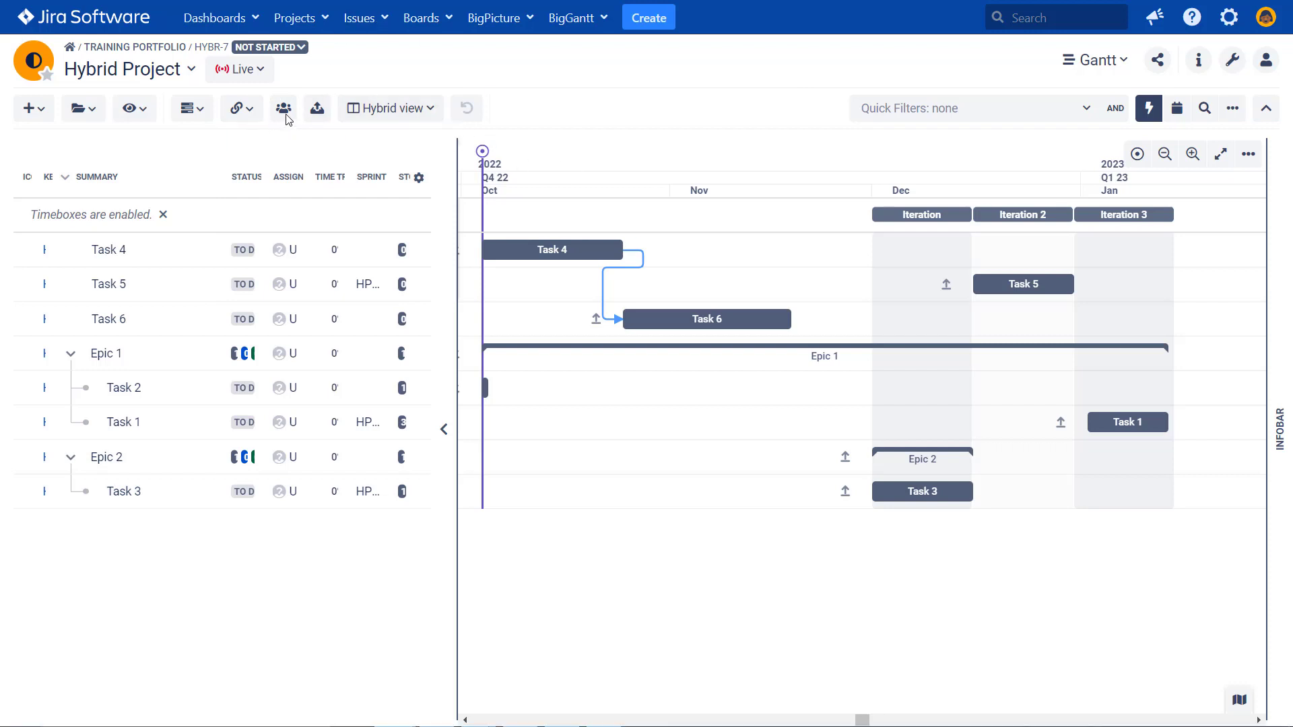
{"action": "left_click", "coordinate": [241, 108]}
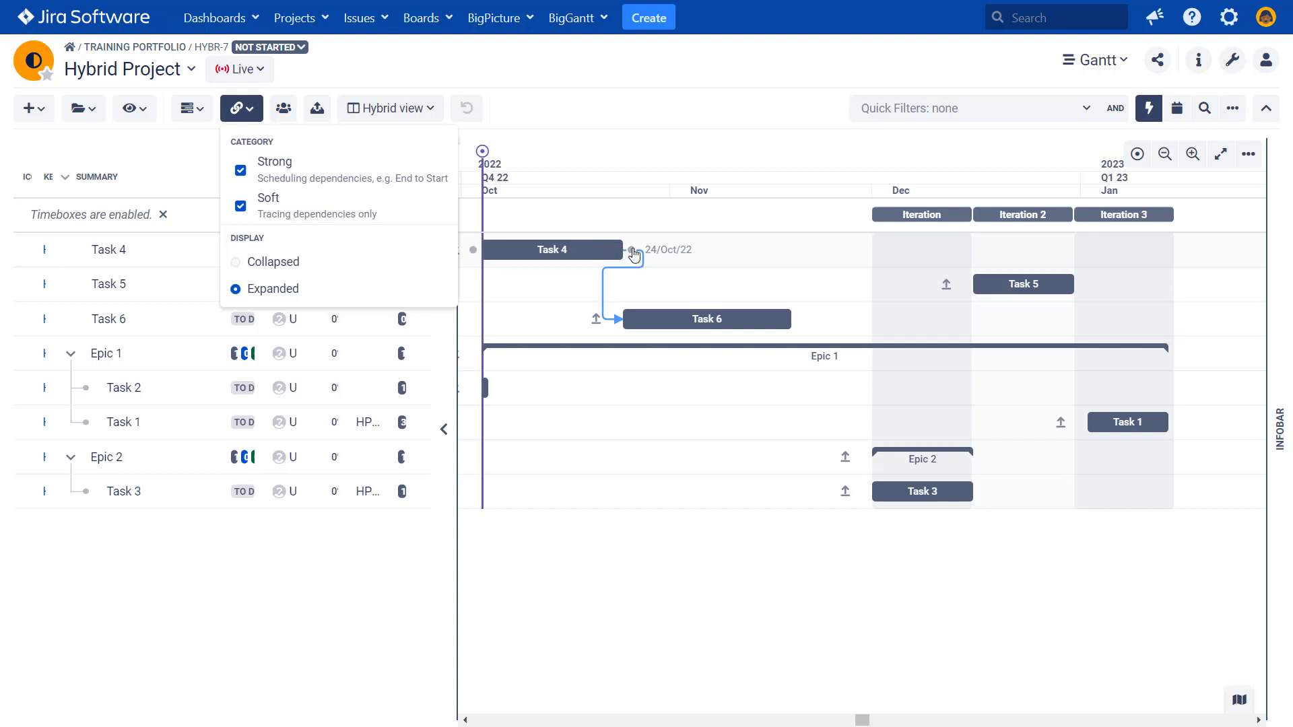
{"action": "mouse_move", "coordinate": [634, 253]}
{"action": "left_mouse_down"}
{"action": "mouse_move", "coordinate": [1017, 276]}
{"action": "mouse_move", "coordinate": [593, 244]}
{"action": "mouse_move", "coordinate": [619, 247]}
{"action": "left_mouse_up"}
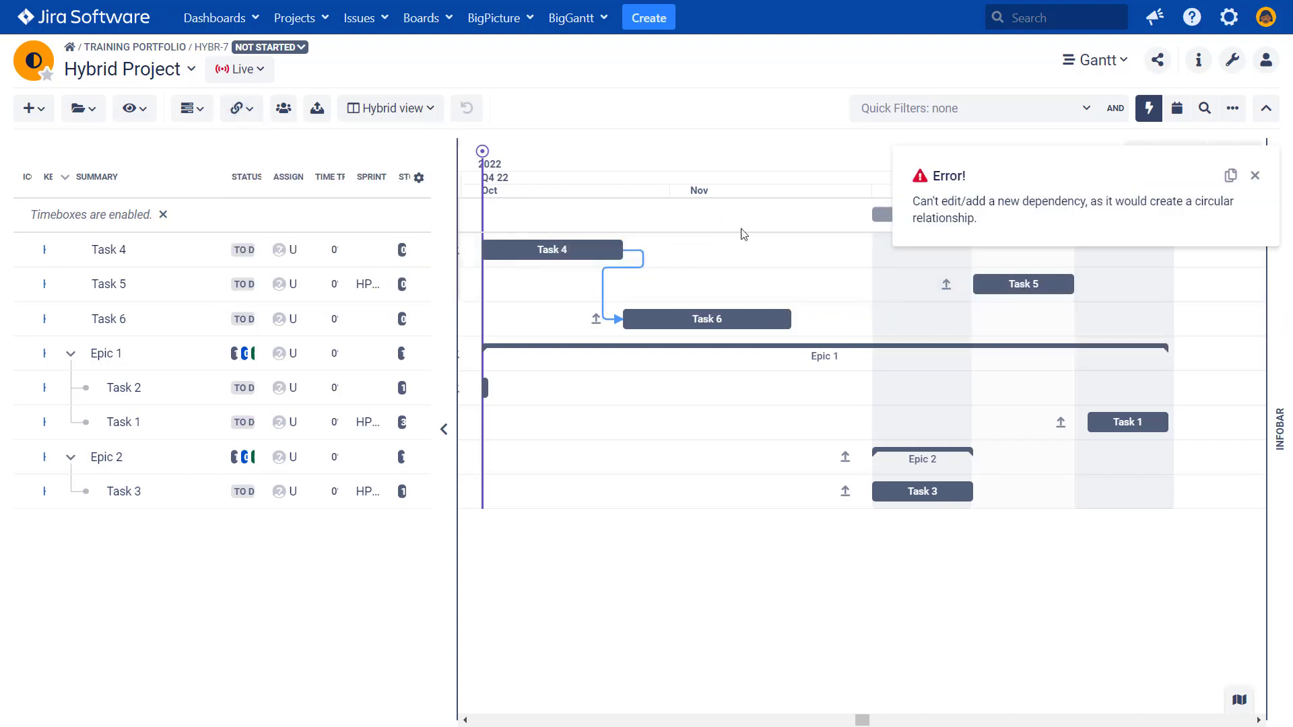
{"action": "left_click", "coordinate": [1256, 177]}
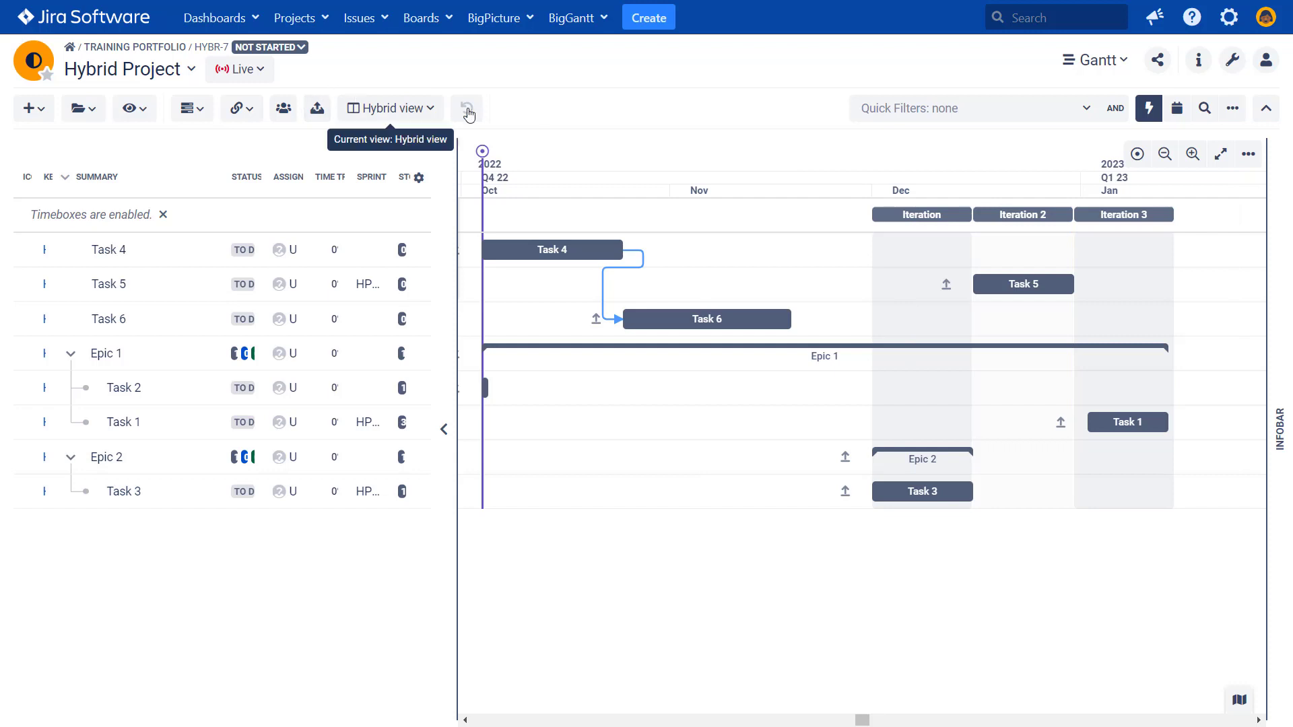
On the board, plan Task 6 from the backlog into the Bisons row of the first iteration, and return it to the backlog.
{"action": "left_click", "coordinate": [1110, 62]}
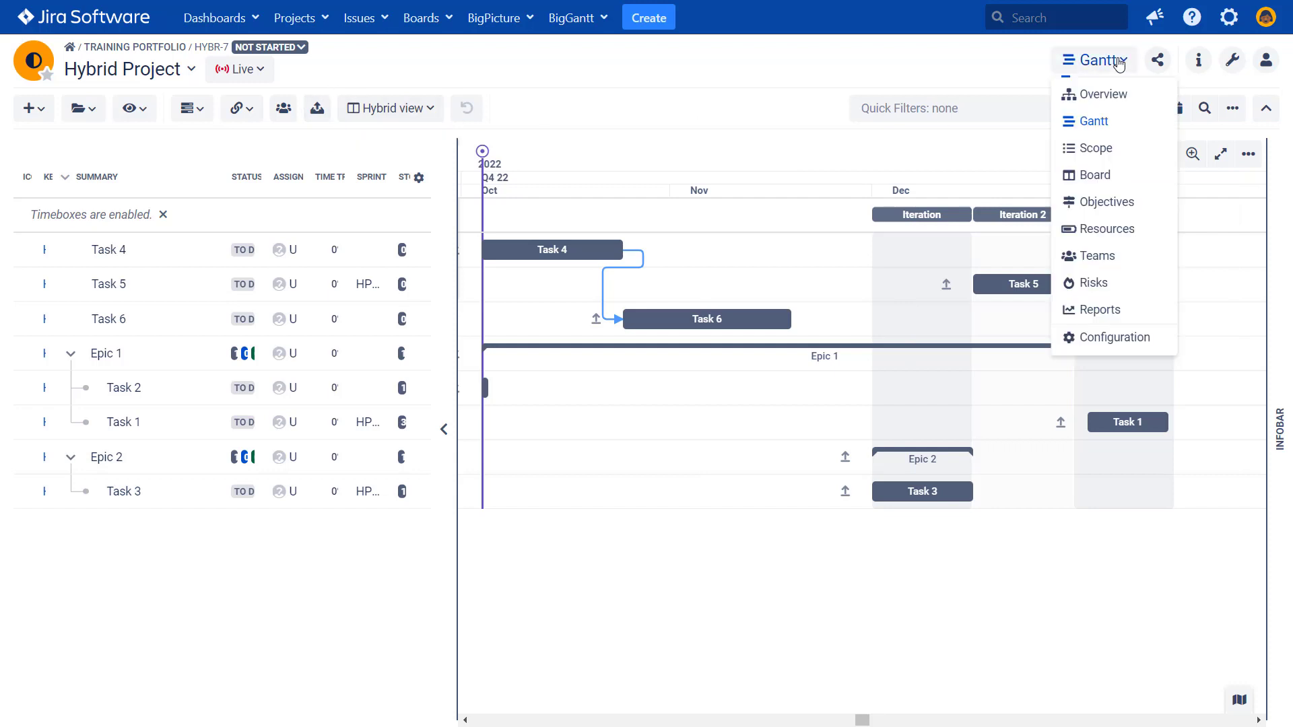
{"action": "left_click", "coordinate": [1115, 185]}
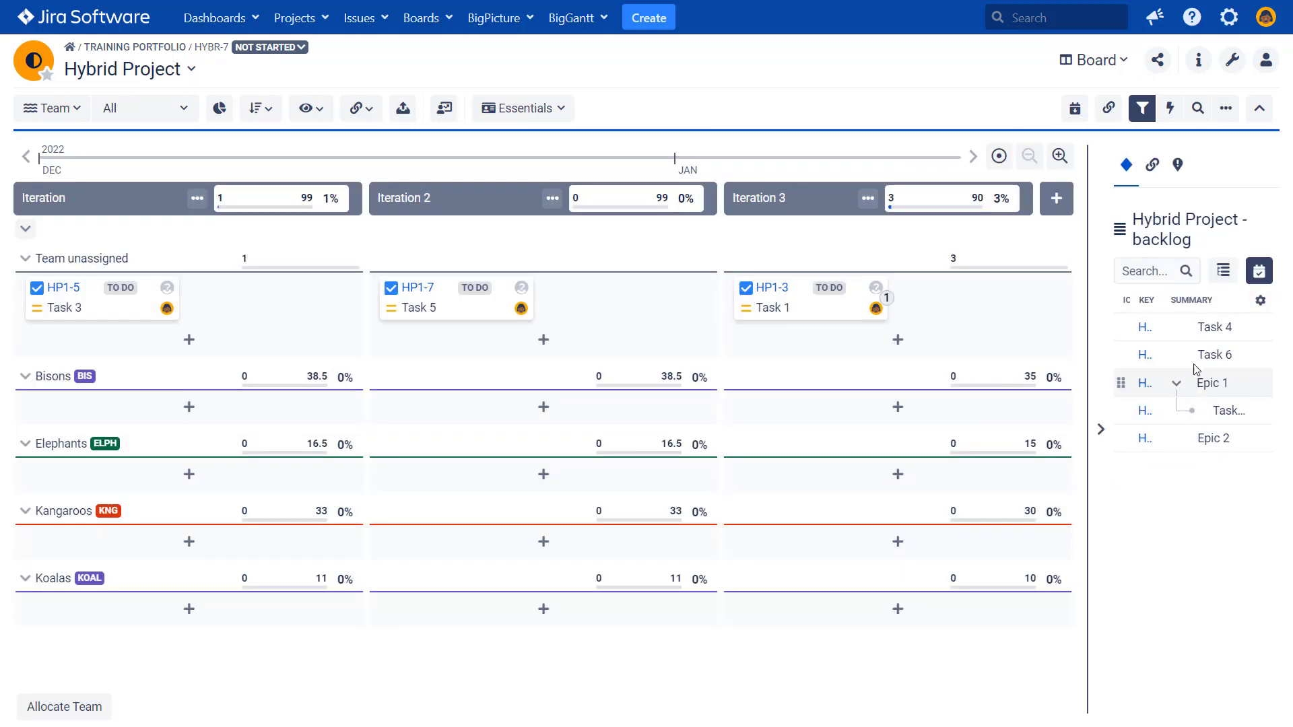
{"action": "left_click_drag", "start_coordinate": [1124, 356], "coordinate": [127, 442]}
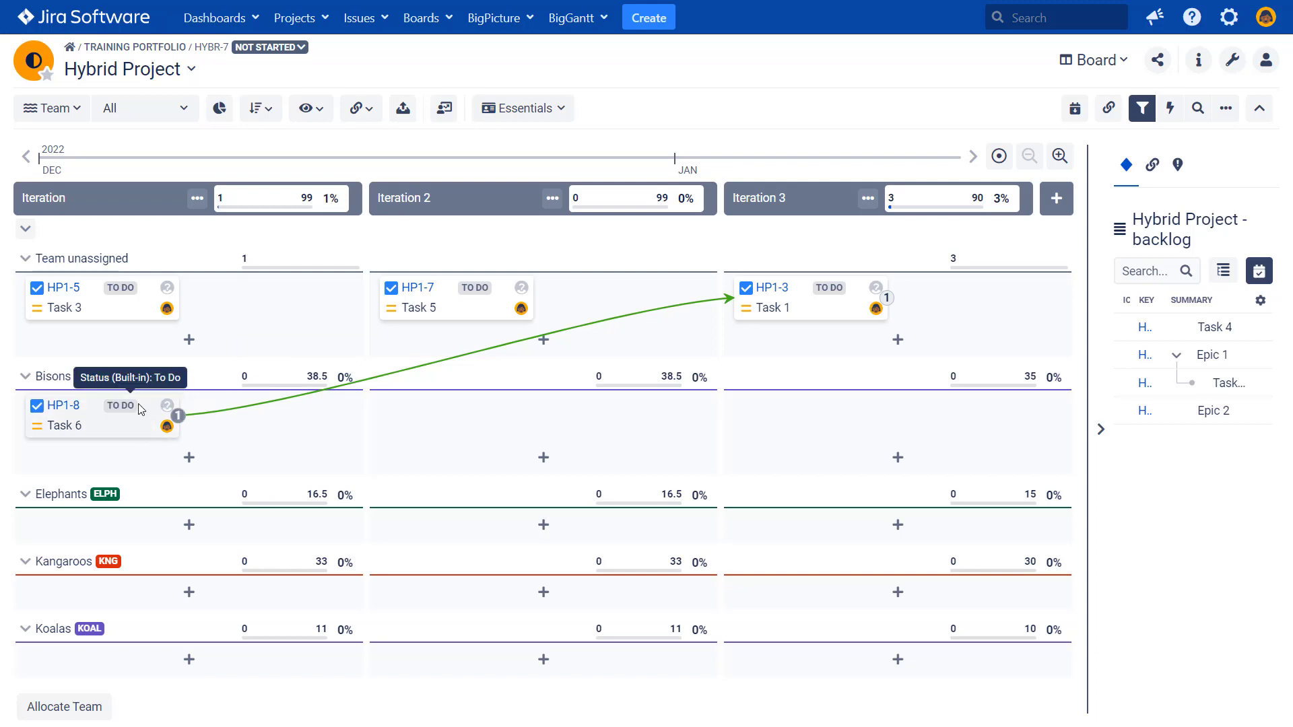
{"action": "left_click_drag", "start_coordinate": [152, 404], "coordinate": [1248, 499]}
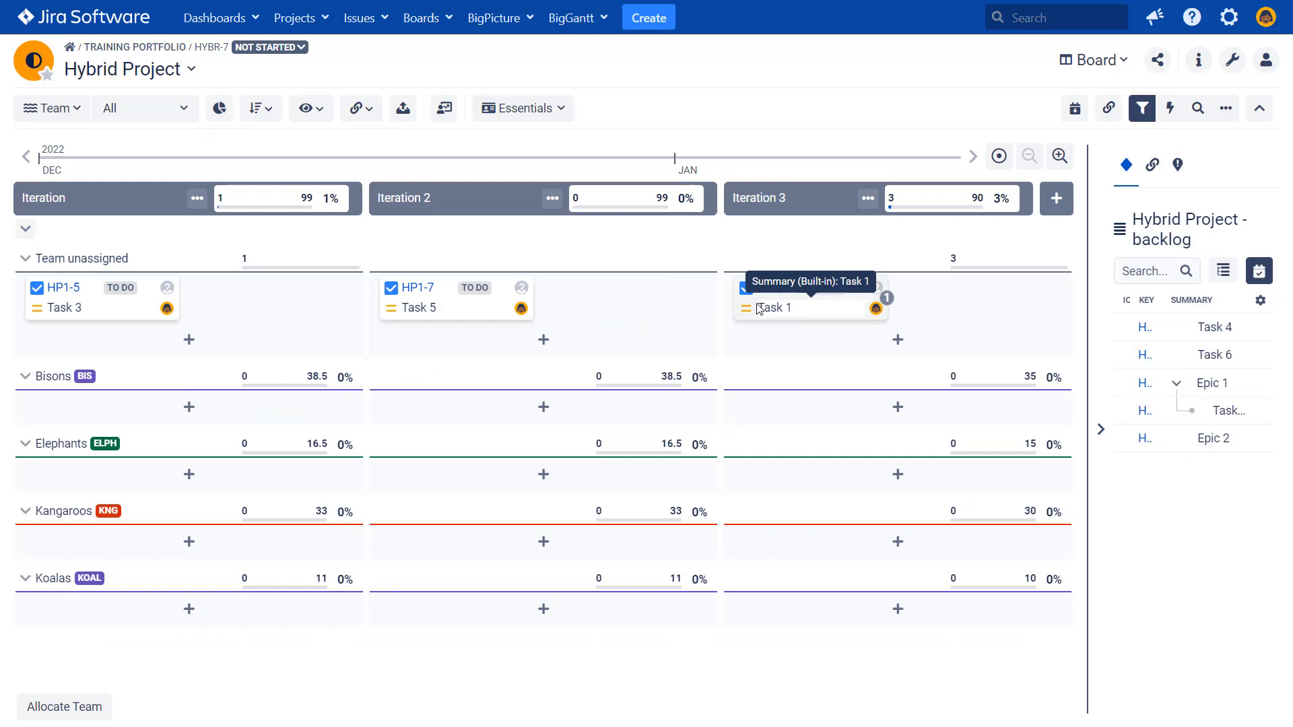
Reopen the Gantt and move Task 6 earlier, to about late October through mid-November 2022, between Task 4 and the first iteration.
{"action": "left_click", "coordinate": [1125, 62]}
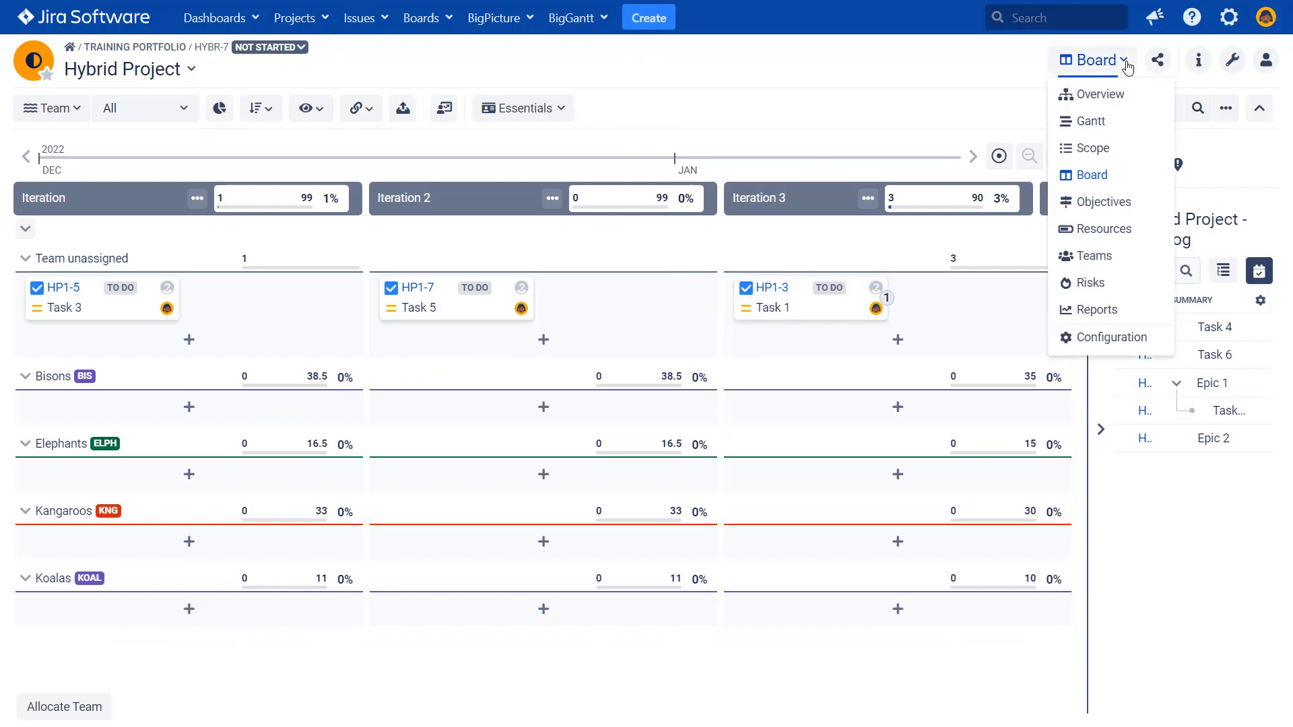
{"action": "left_click", "coordinate": [1111, 130]}
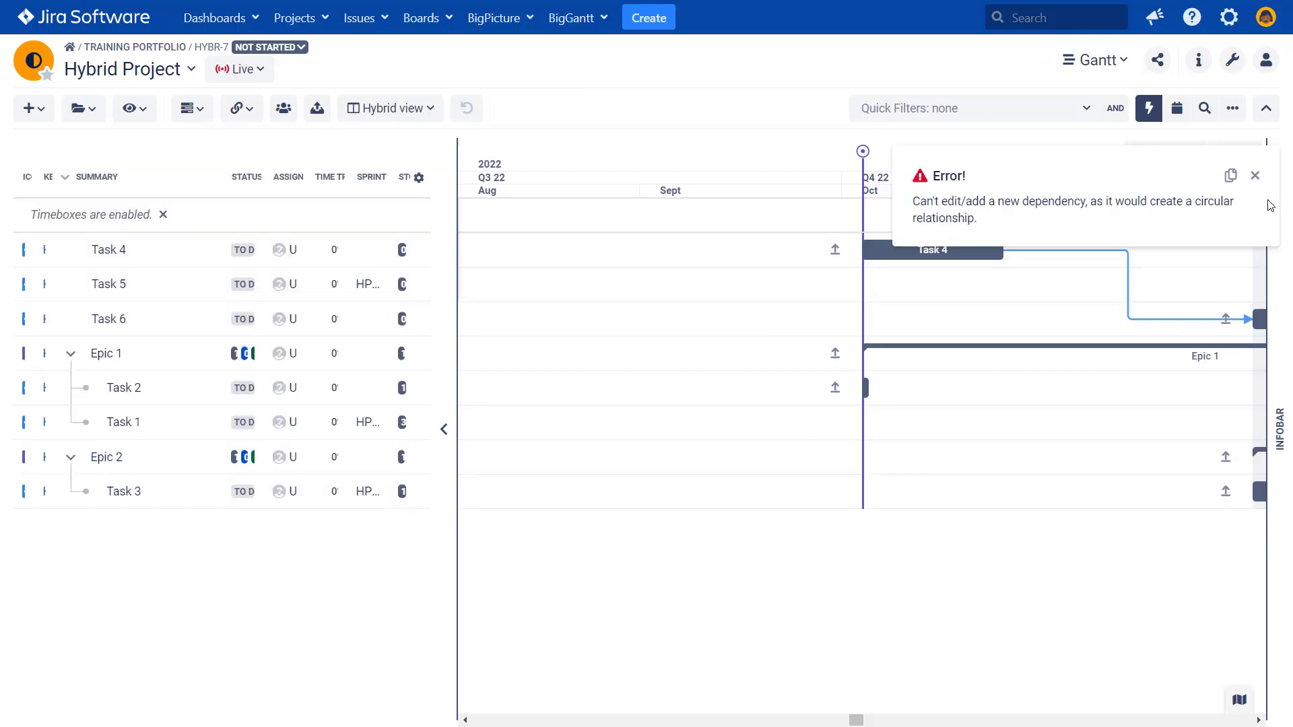
{"action": "left_click", "coordinate": [1255, 176]}
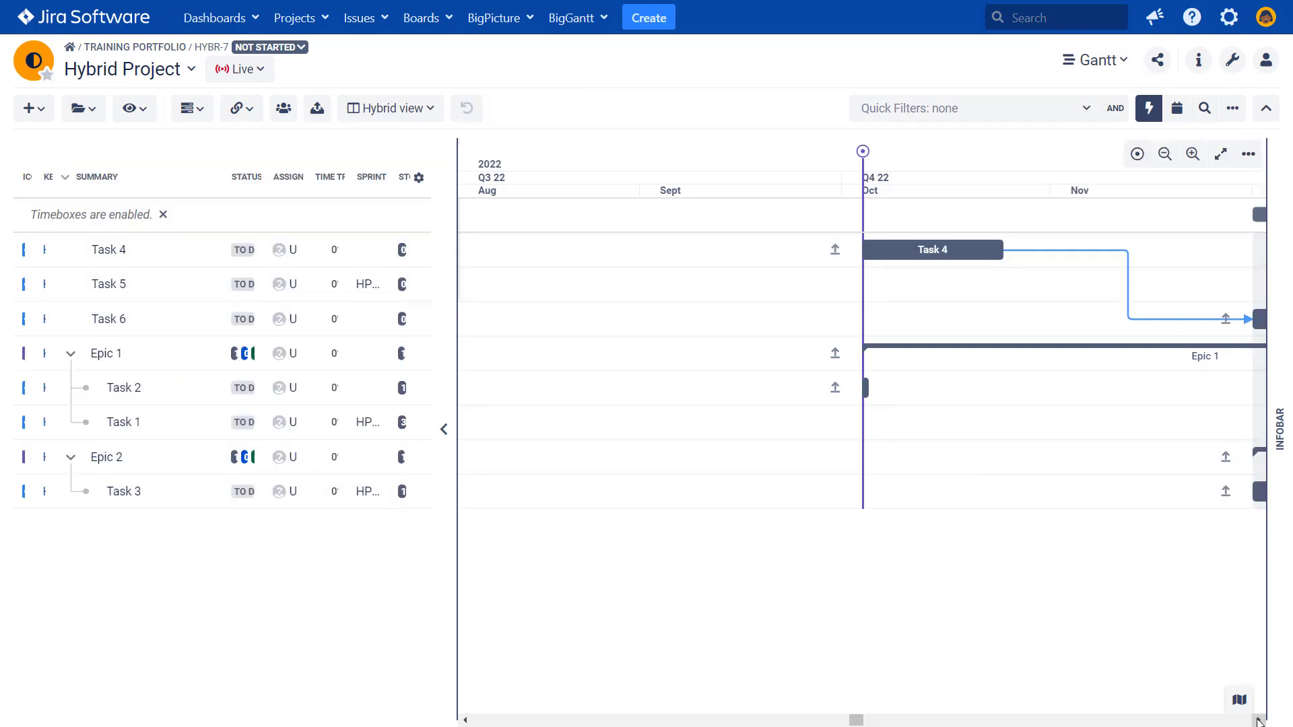
{"action": "left_click", "coordinate": [1259, 721]}
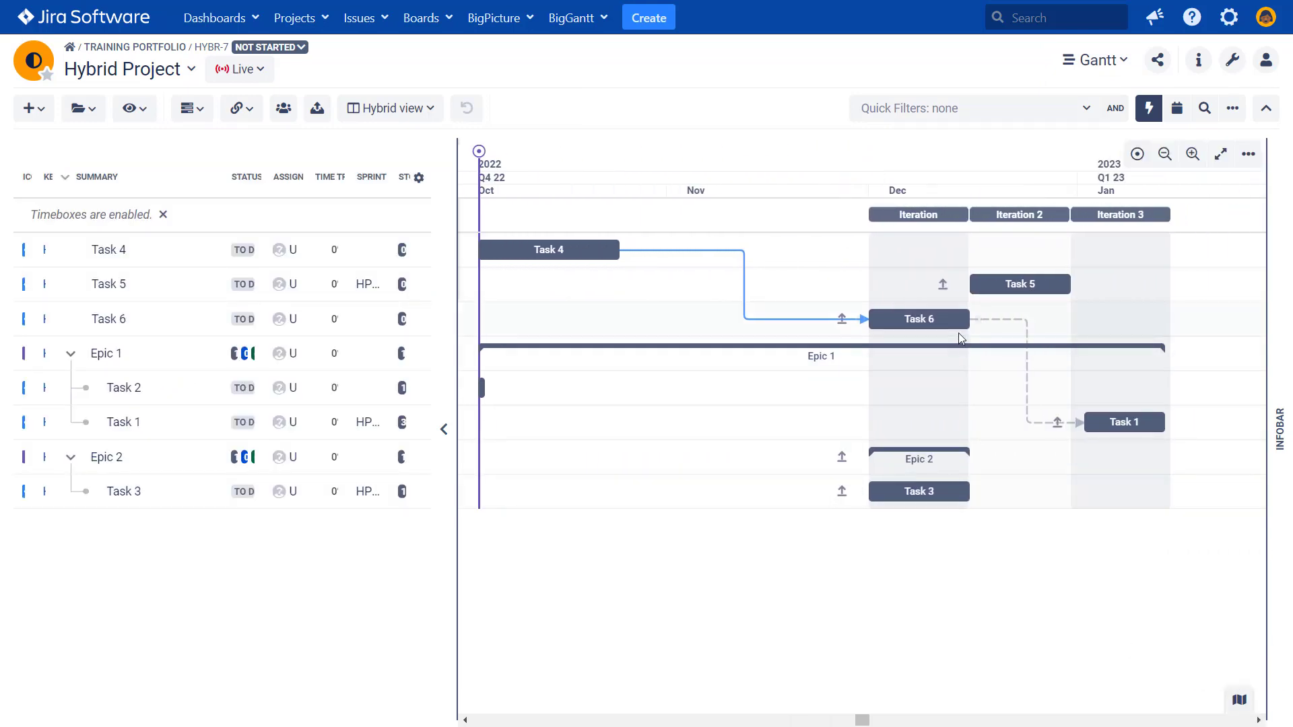
{"action": "mouse_move", "coordinate": [960, 324]}
{"action": "left_click_drag", "start_coordinate": [959, 324], "coordinate": [734, 337]}
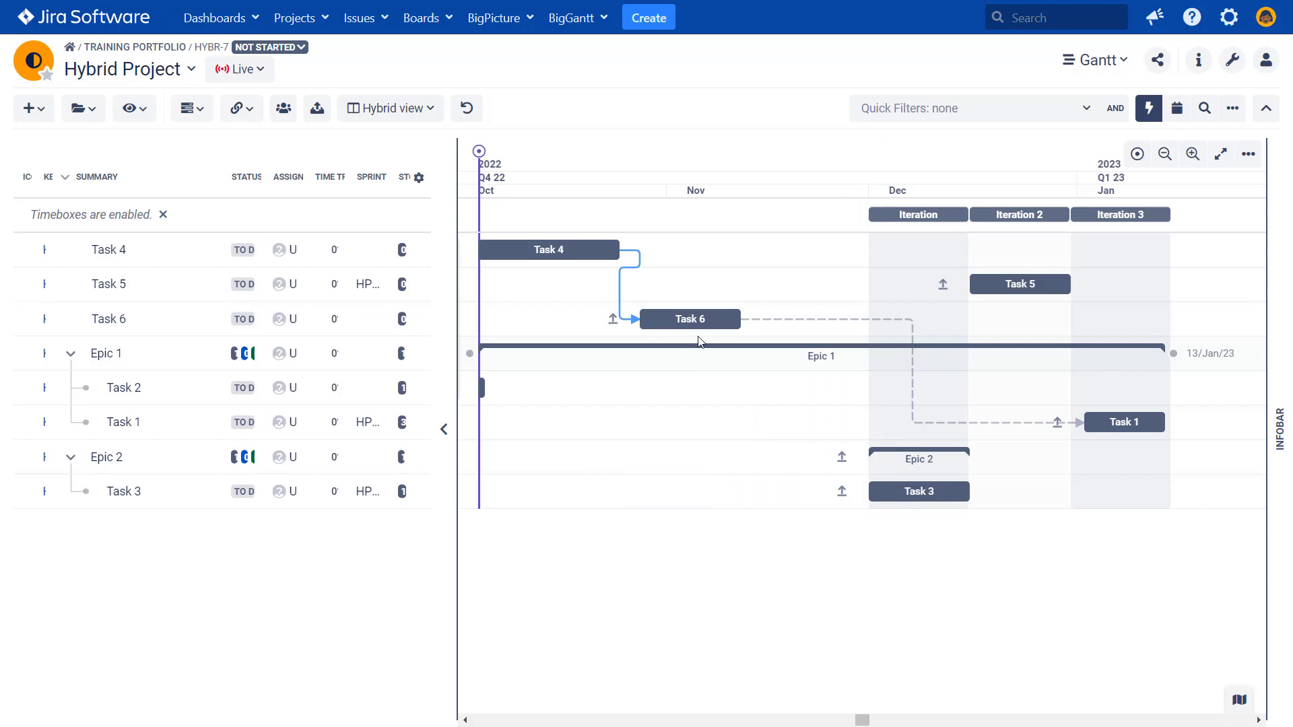
Leave Hybrid Project's Gantt for the BigPicture Home overview and collapse Hybrid Project in the hierarchy.
{"action": "mouse_move", "coordinate": [682, 315]}
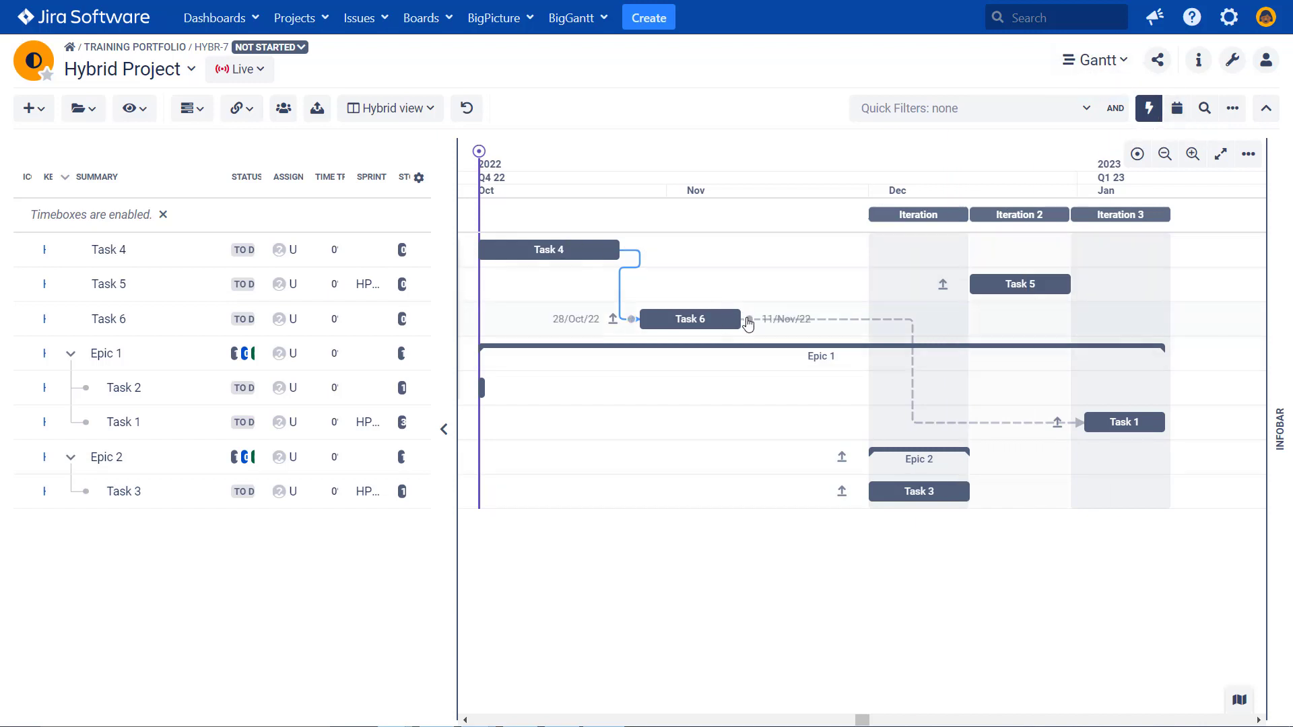
{"action": "mouse_move", "coordinate": [749, 319]}
{"action": "left_mouse_down"}
{"action": "mouse_move", "coordinate": [946, 301]}
{"action": "mouse_move", "coordinate": [768, 321]}
{"action": "left_mouse_up"}
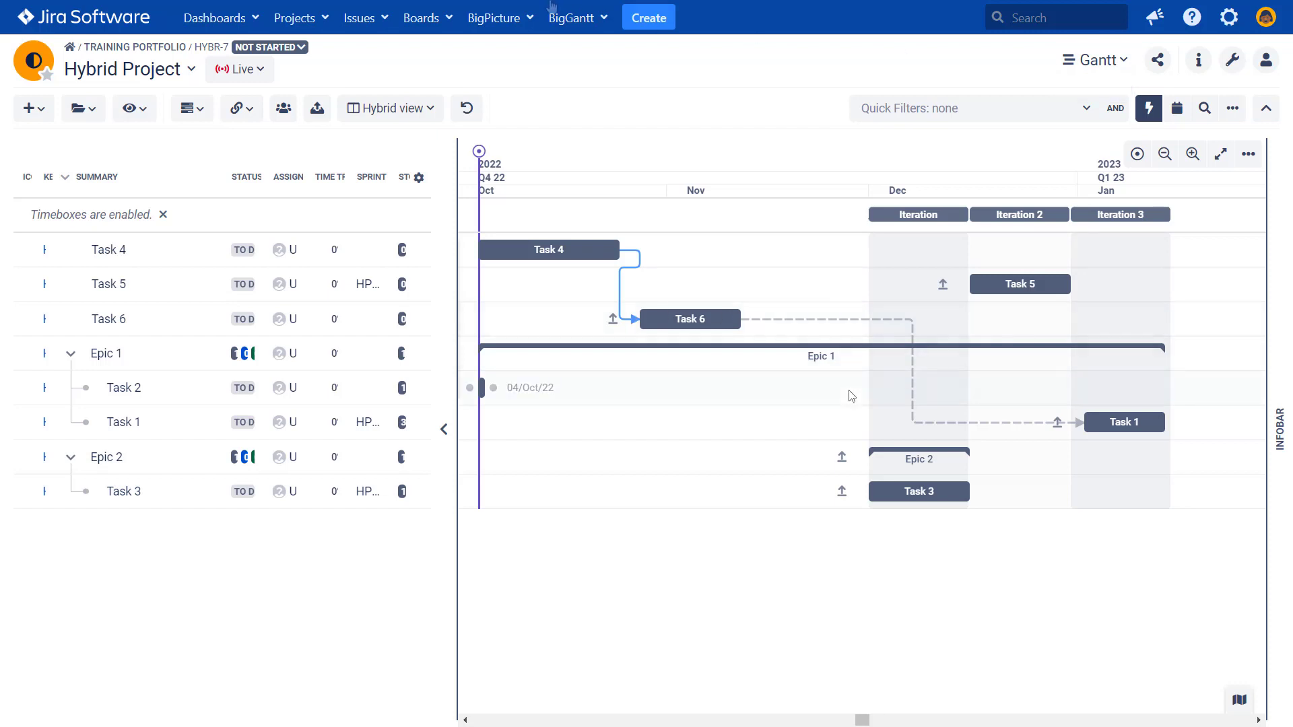
{"action": "left_click", "coordinate": [495, 18]}
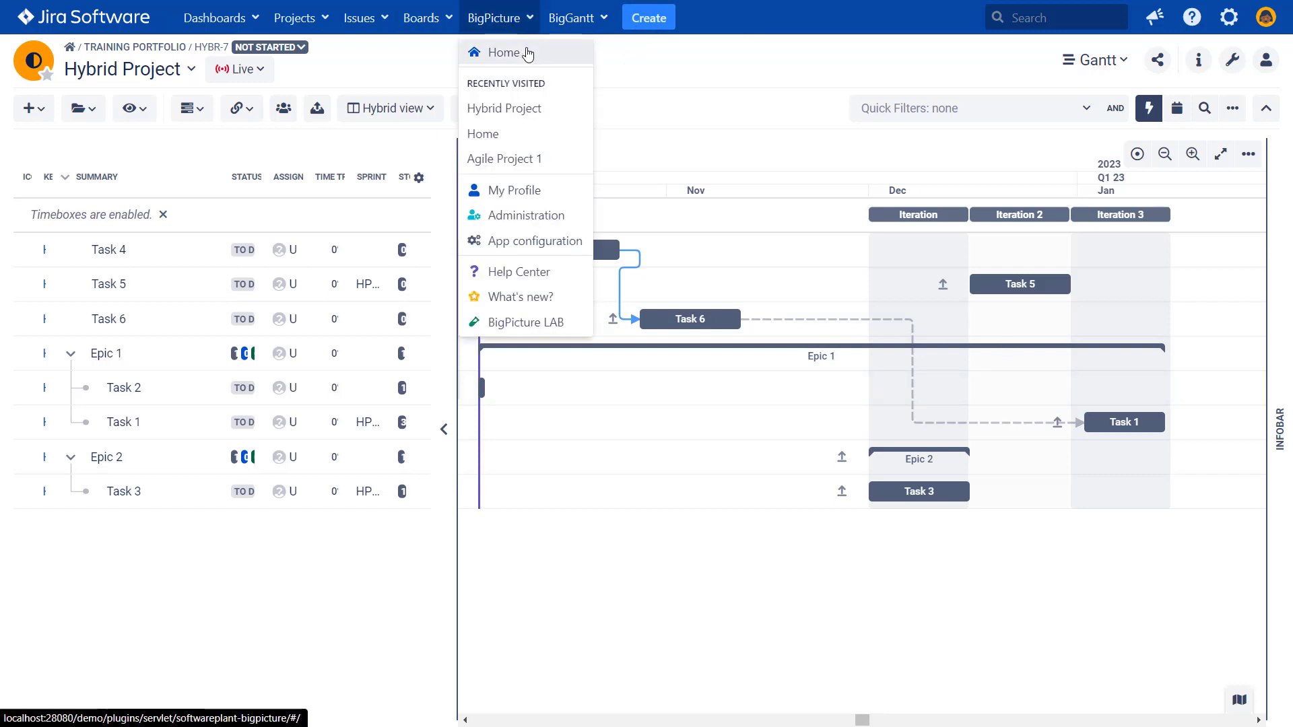
{"action": "left_click", "coordinate": [527, 54]}
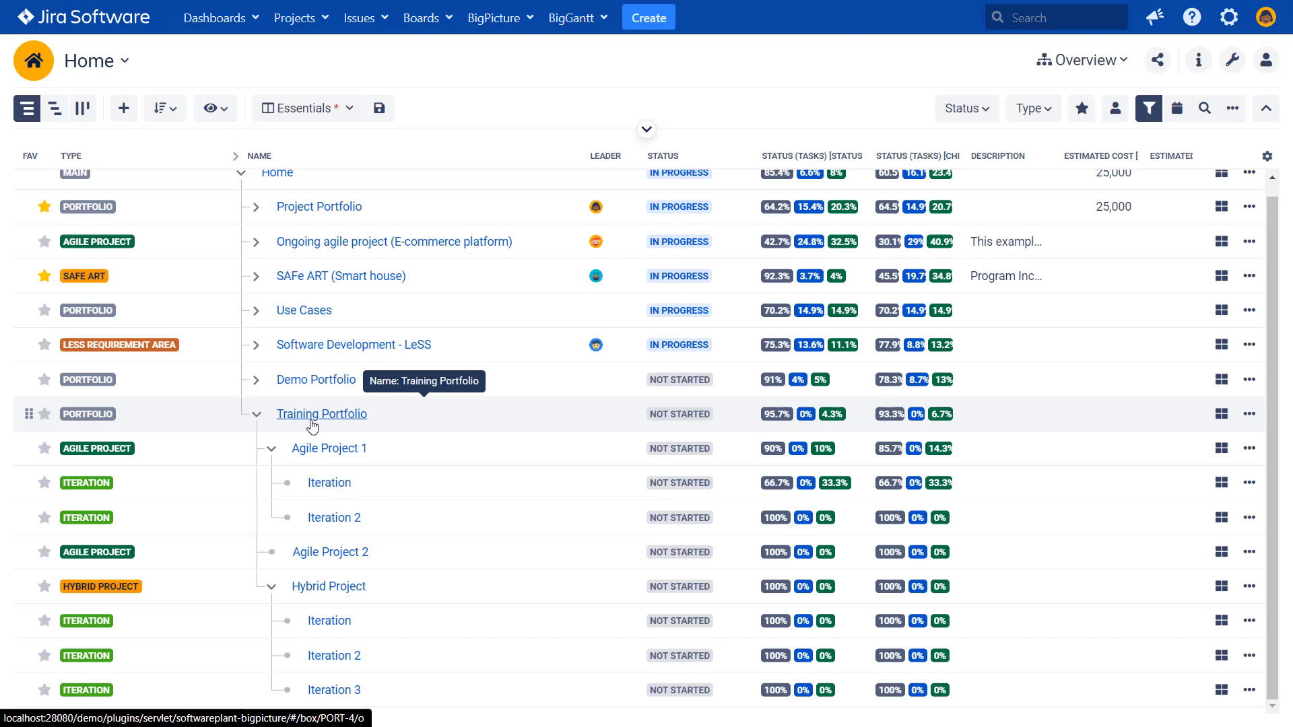
{"action": "left_click", "coordinate": [272, 587]}
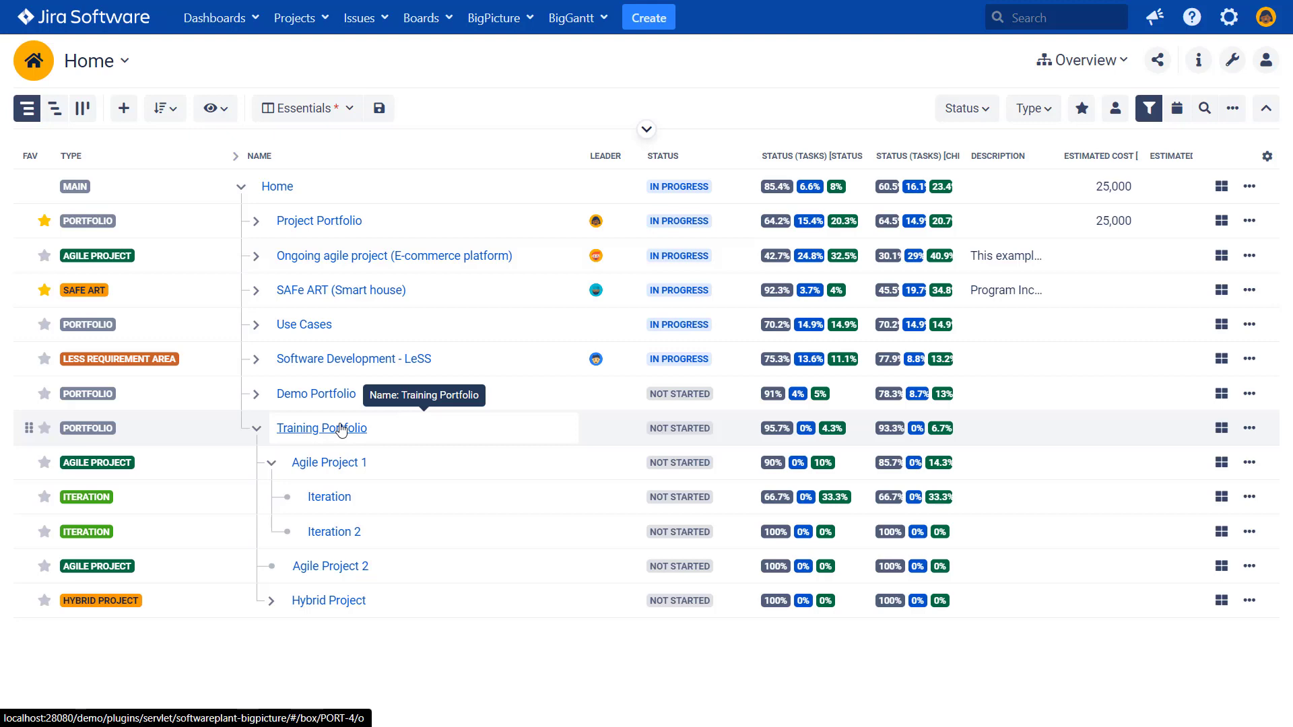
Open Agile Project 1 and switch to its Board module.
{"action": "left_click", "coordinate": [350, 466]}
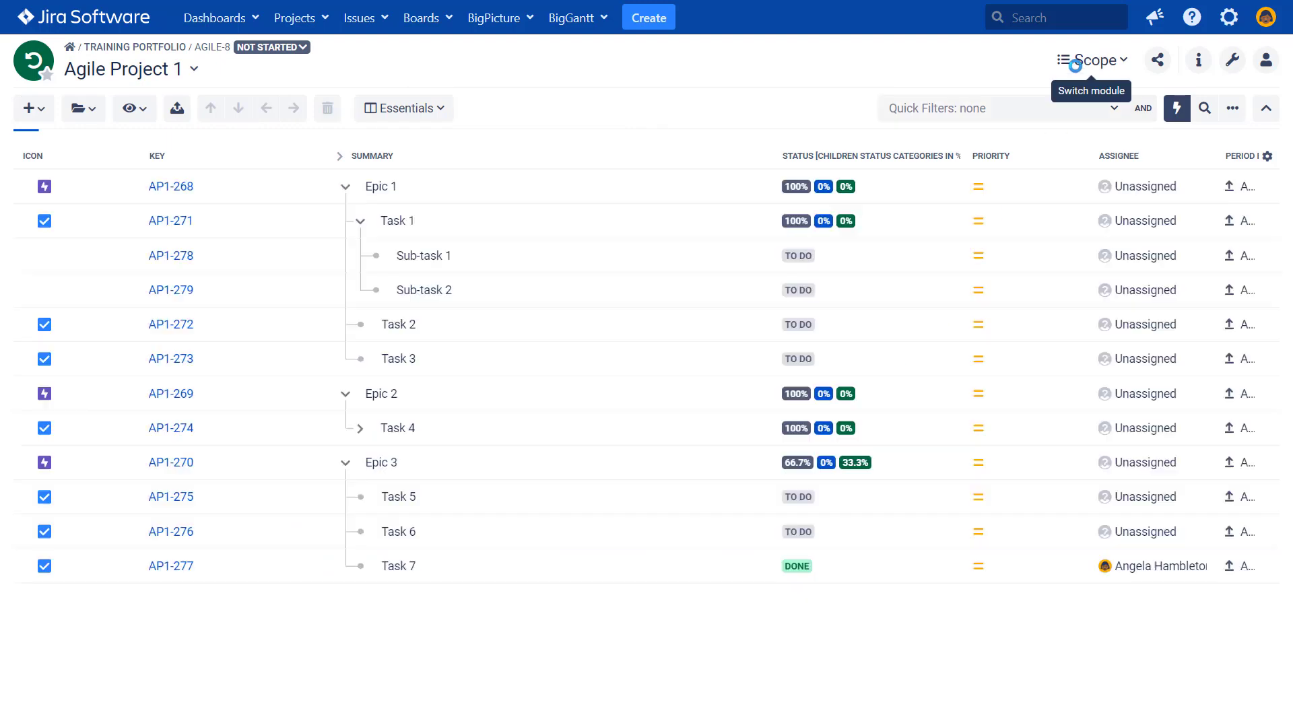
{"action": "left_click", "coordinate": [1104, 64]}
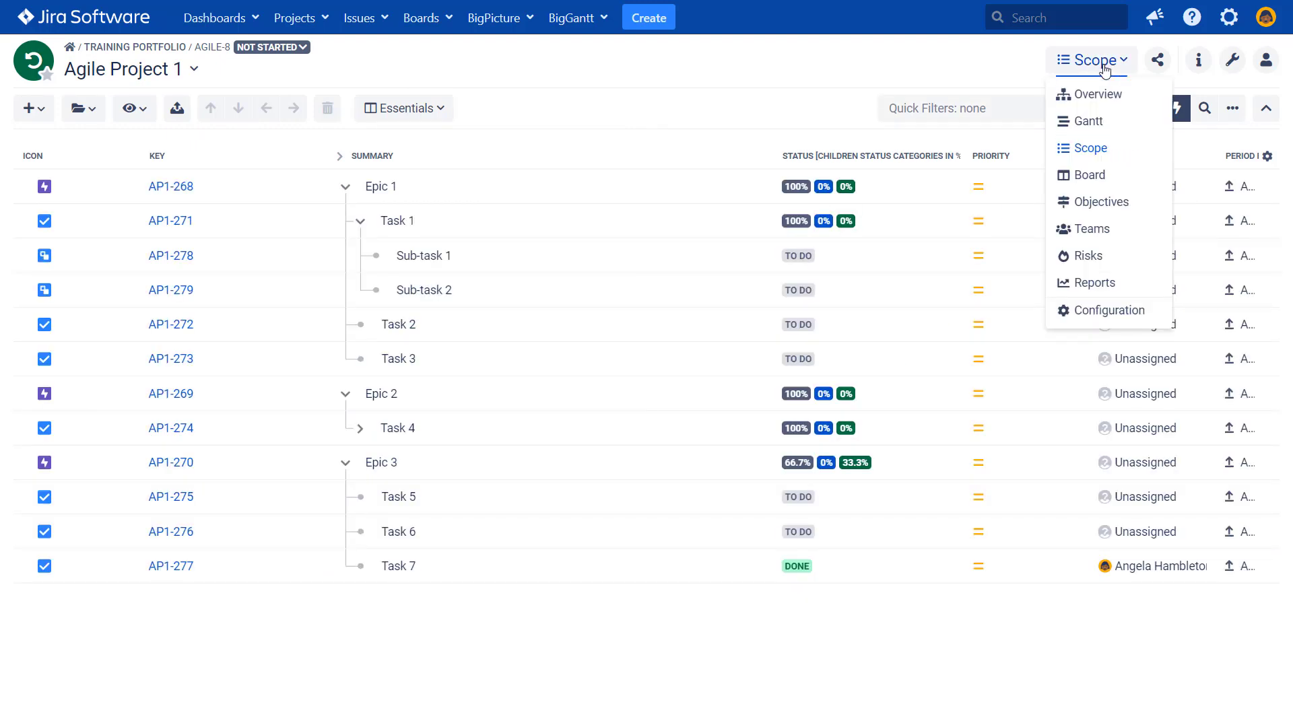
{"action": "left_click", "coordinate": [1104, 176]}
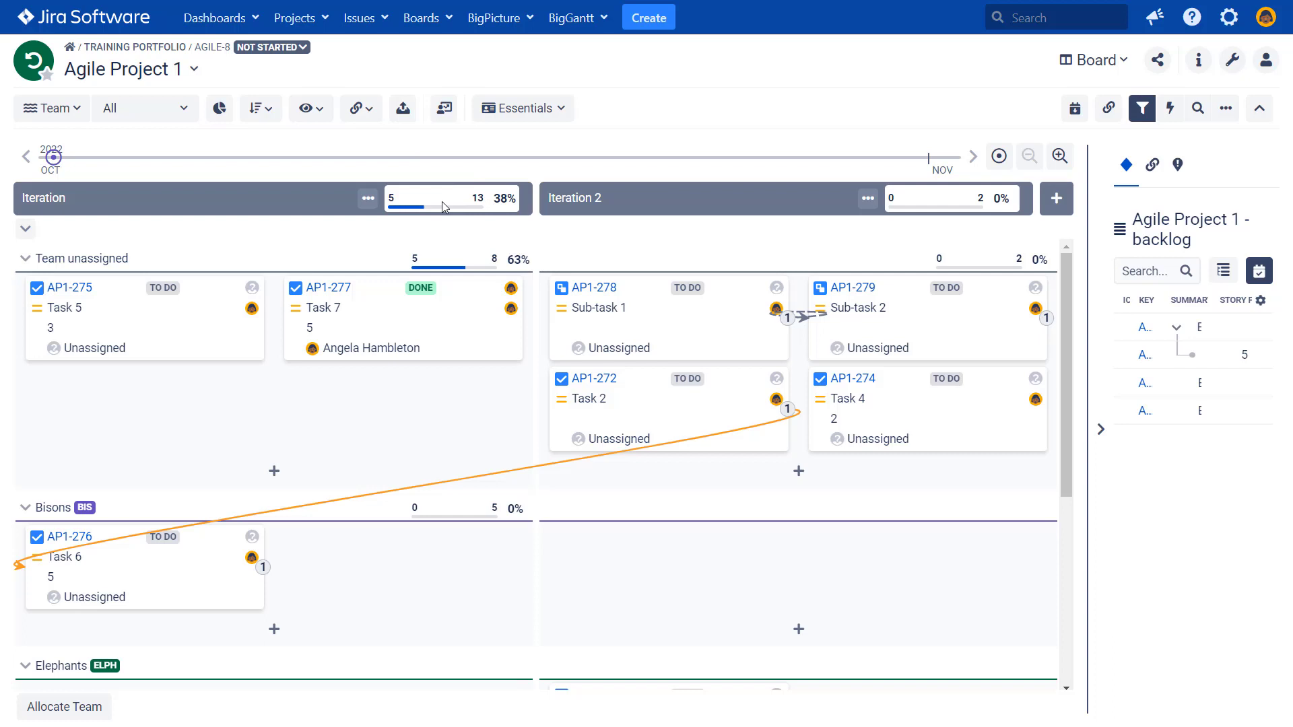
Activate the Resources module in Agile Project 1's configuration and save the module settings.
{"action": "left_click", "coordinate": [1092, 61]}
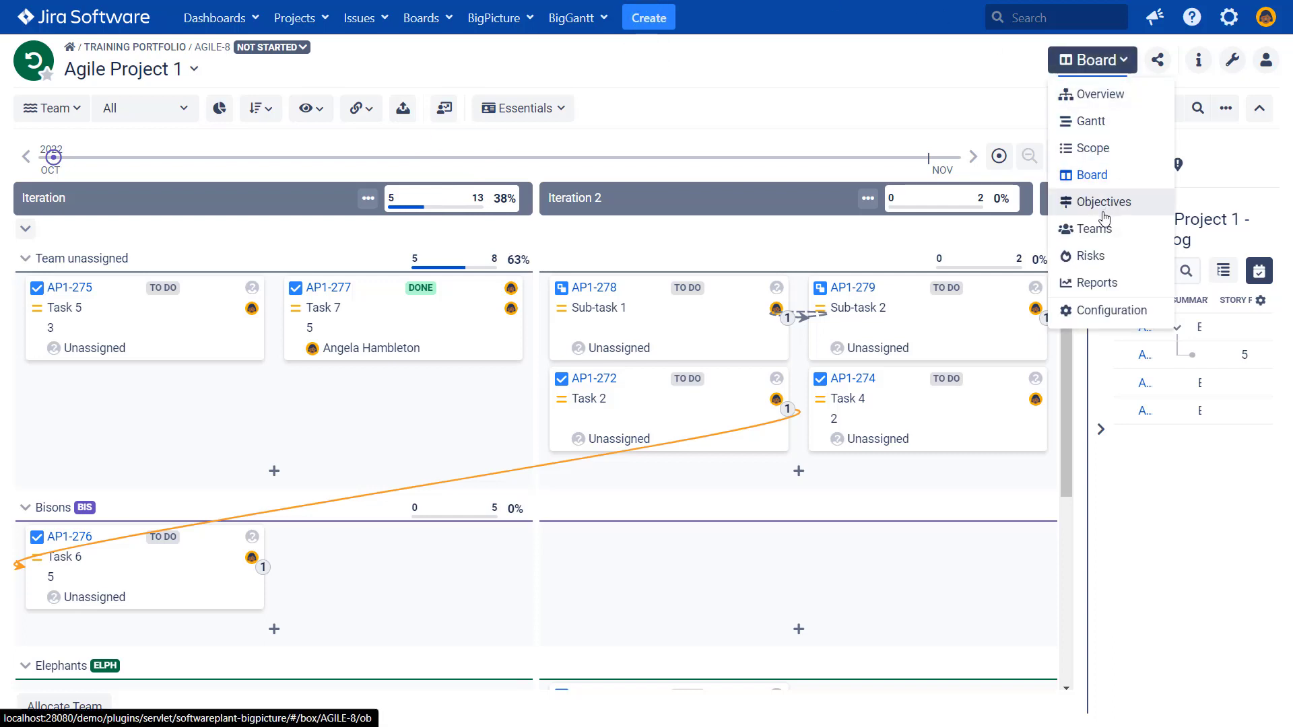
{"action": "left_click", "coordinate": [1112, 310]}
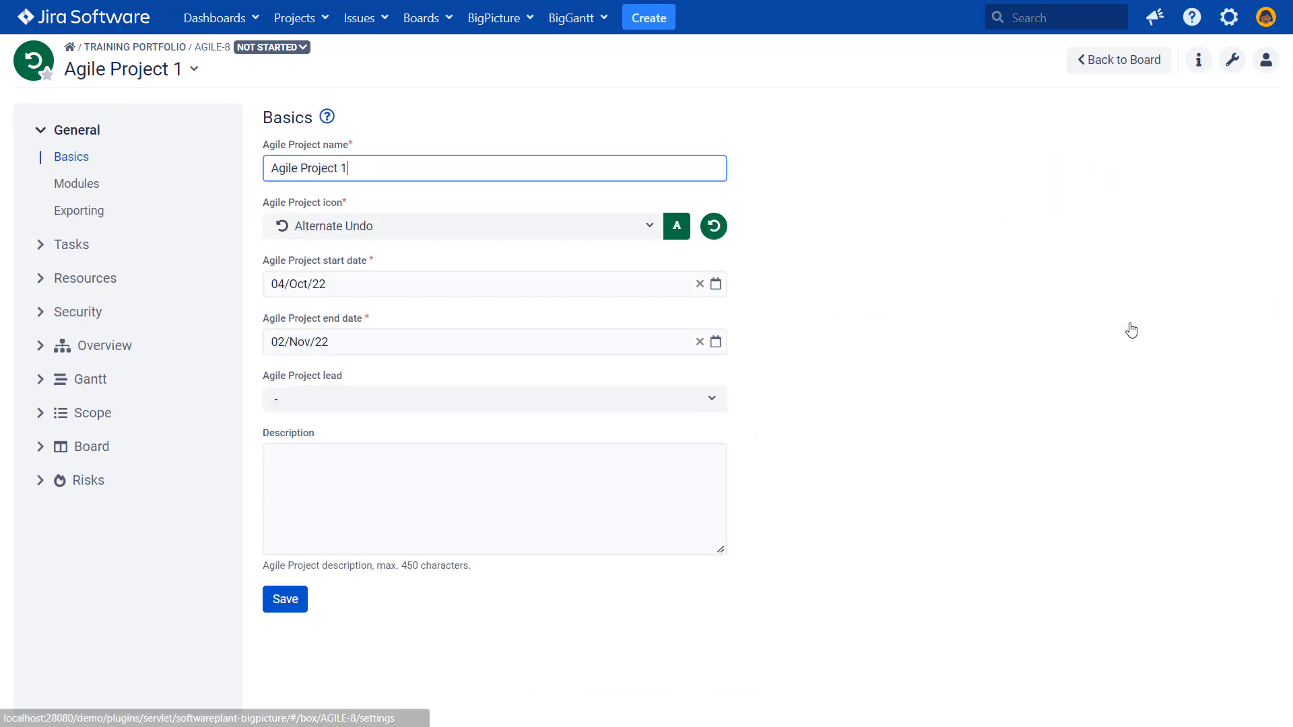
{"action": "left_click", "coordinate": [90, 191]}
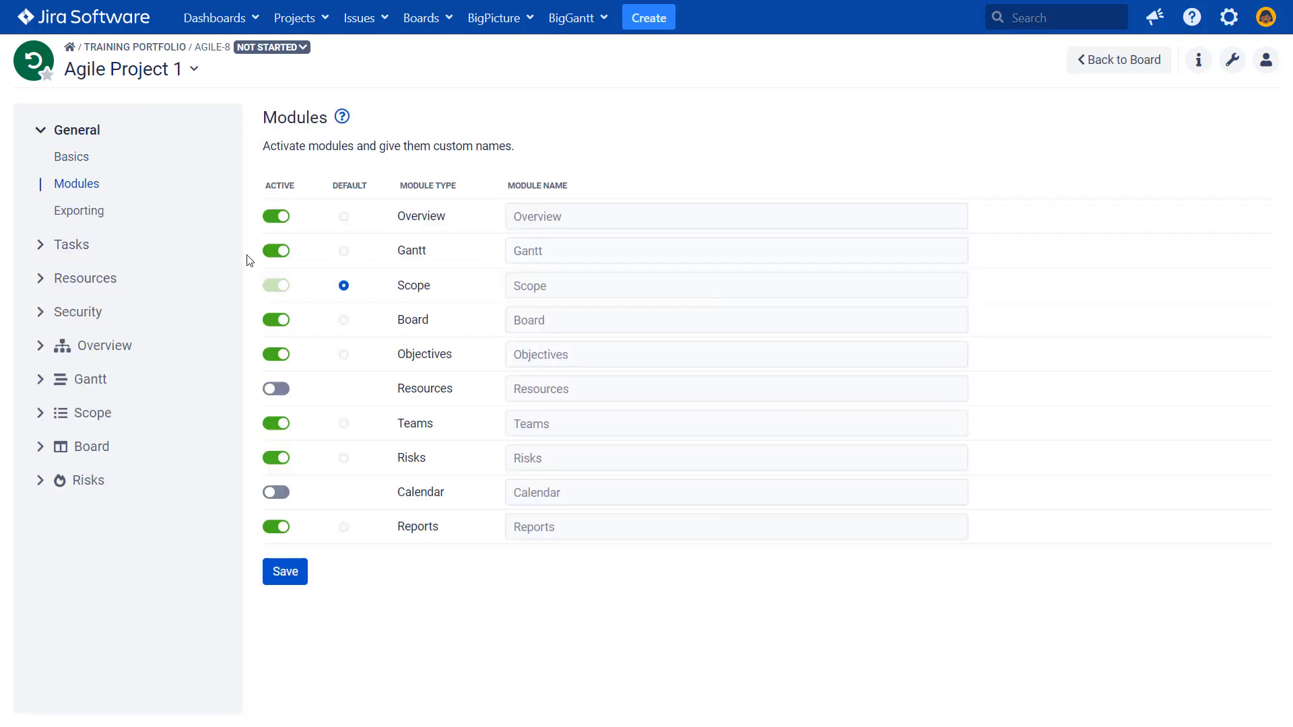
{"action": "left_click", "coordinate": [276, 397]}
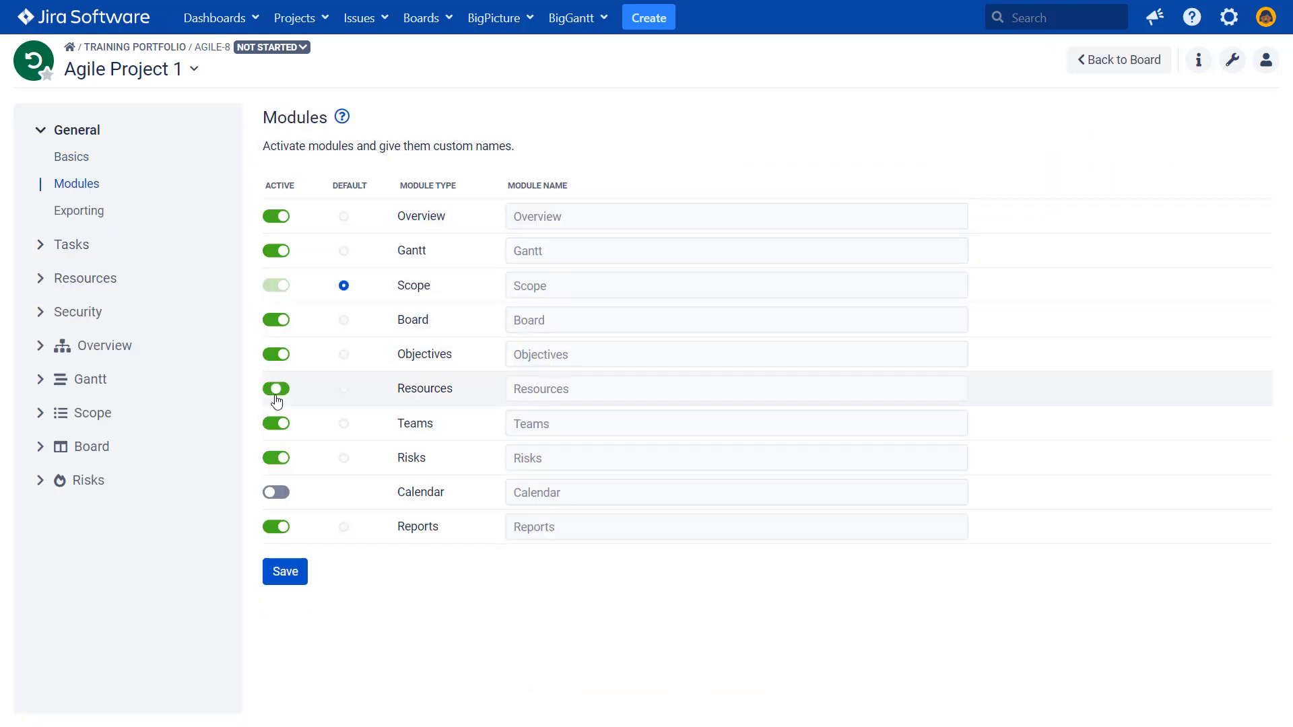
{"action": "left_click", "coordinate": [290, 571]}
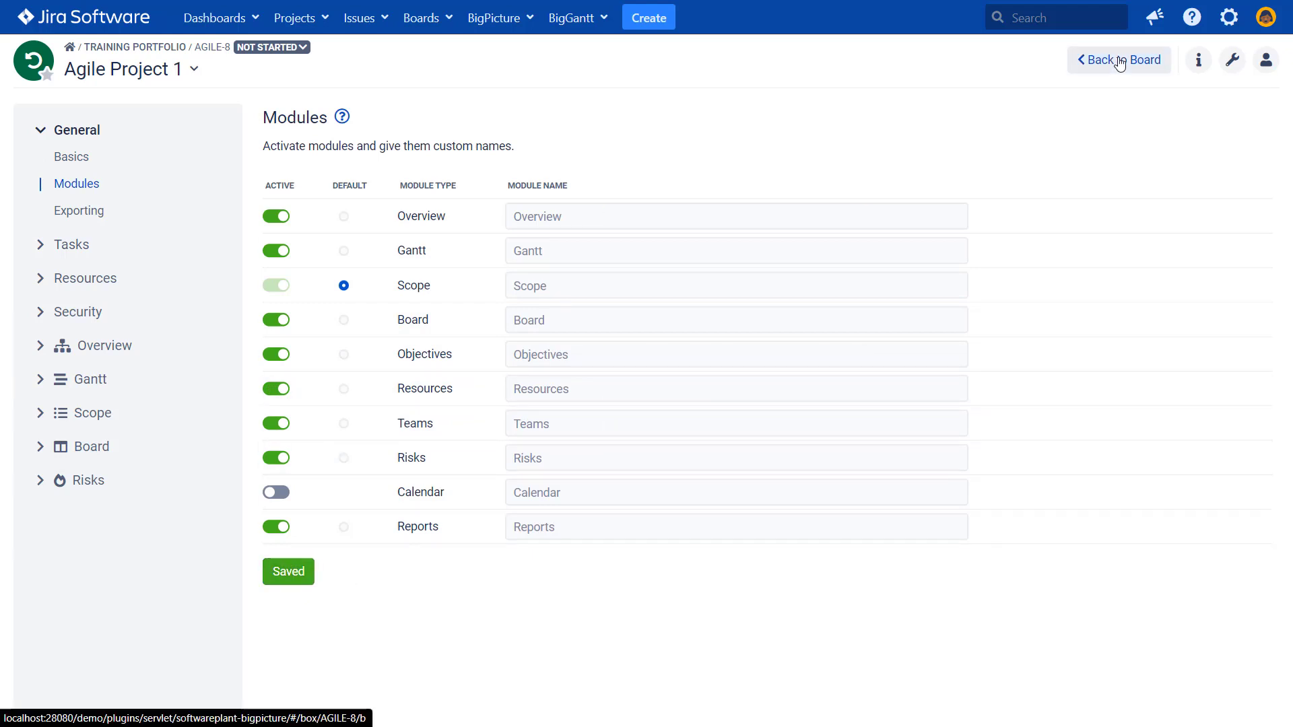
Return from the configuration and open Agile Project 1's Resources module.
{"action": "left_click", "coordinate": [1118, 59]}
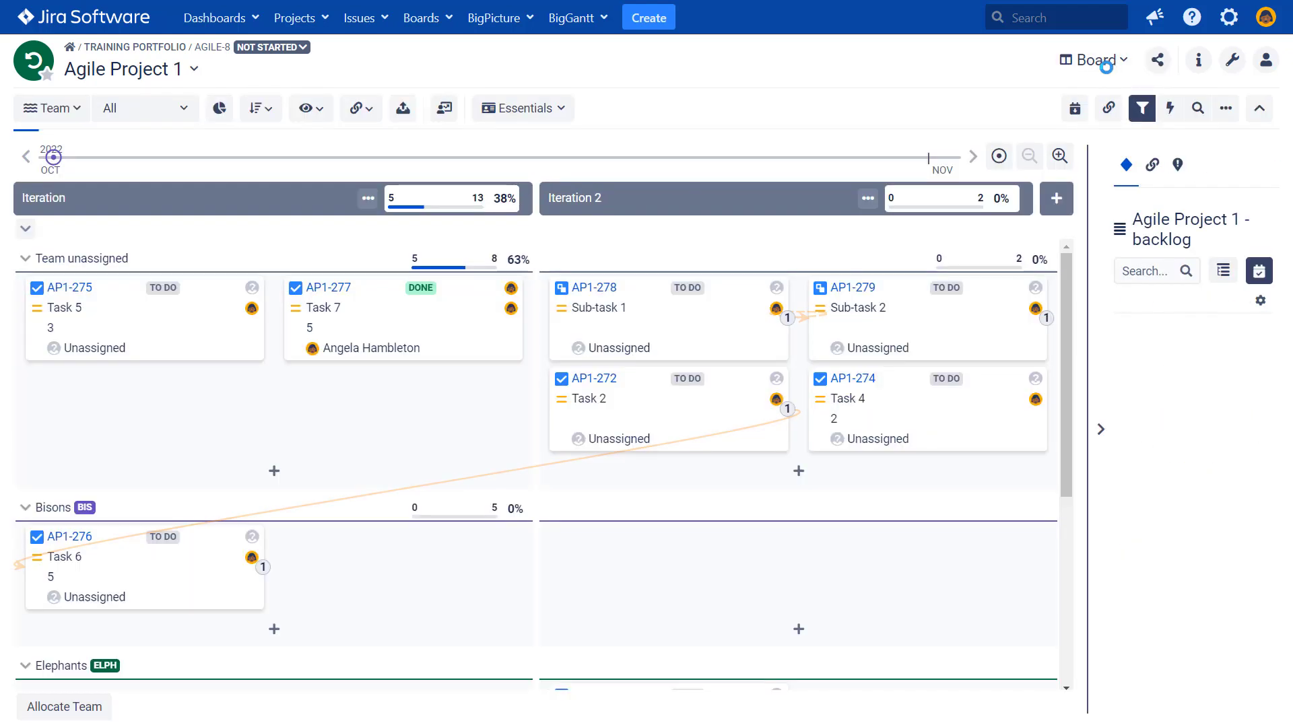
{"action": "left_click", "coordinate": [1098, 60]}
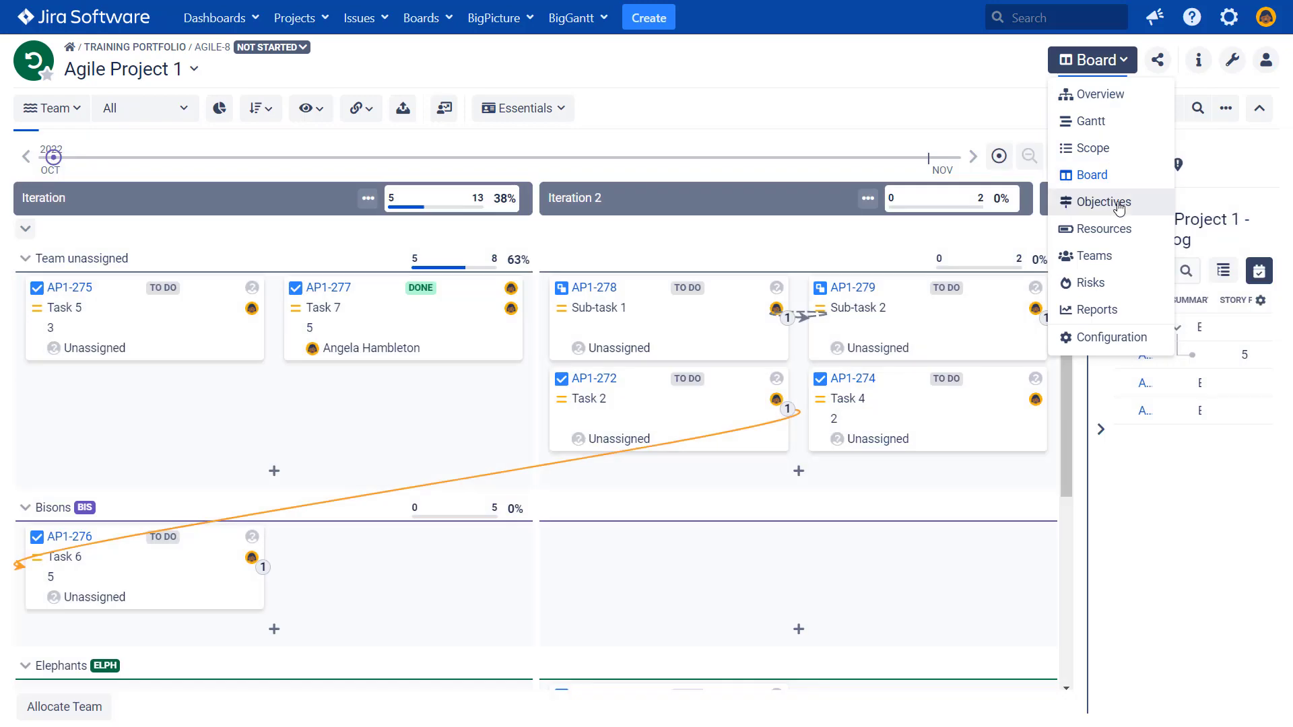
{"action": "left_click", "coordinate": [1078, 228]}
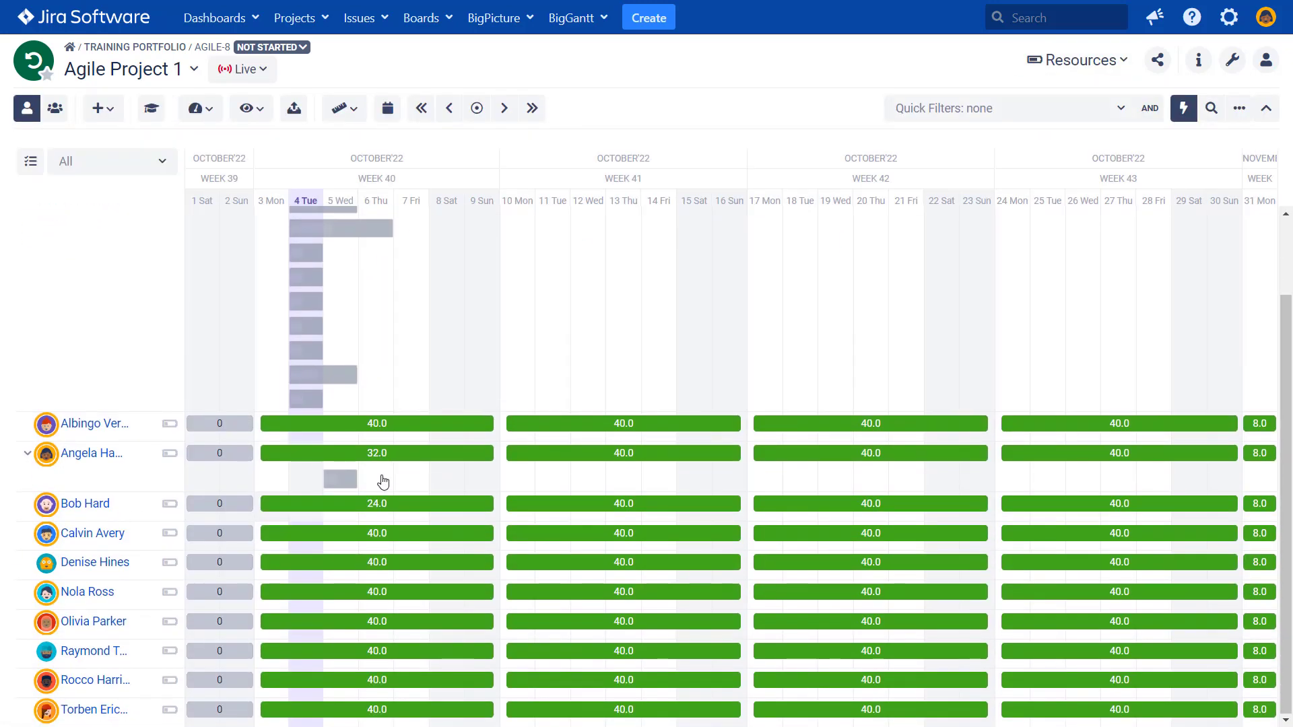
Show resources by team, and assign unassigned Epic 1 to the Koalas and Epic 3 to the Elephants.
{"action": "left_click", "coordinate": [55, 108]}
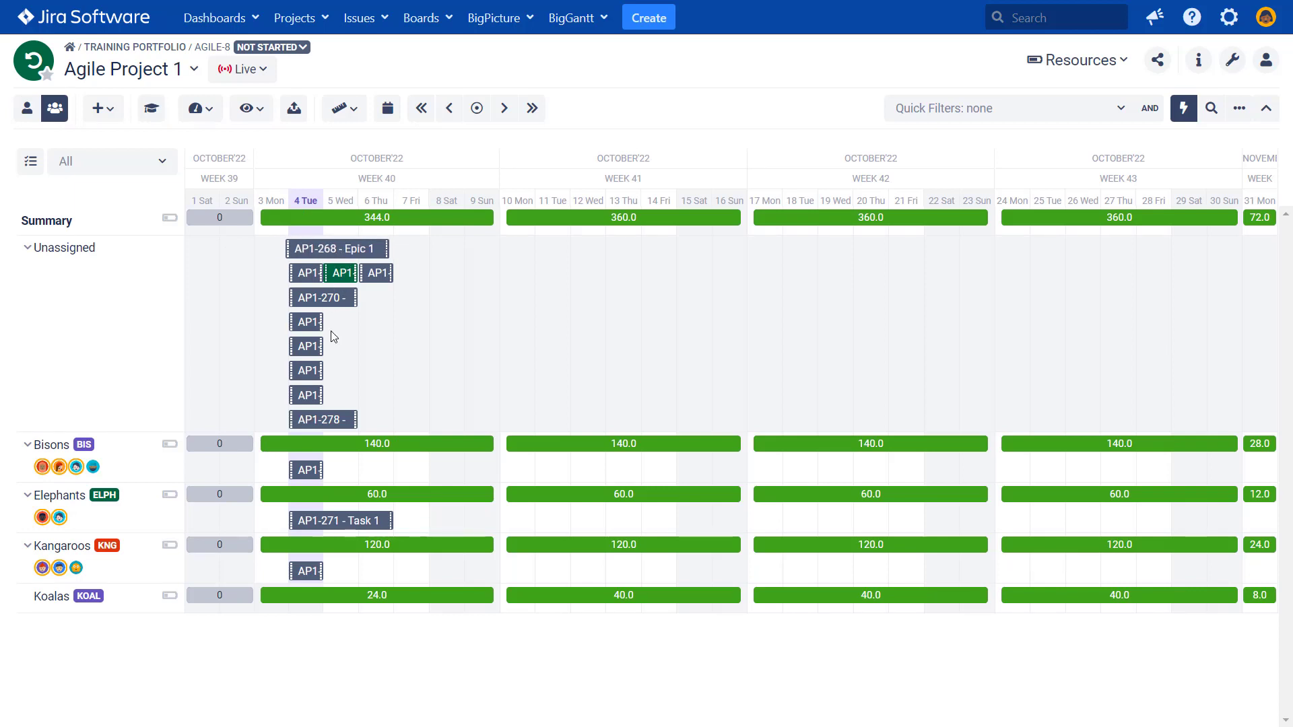
{"action": "left_click_drag", "start_coordinate": [330, 337], "coordinate": [346, 595]}
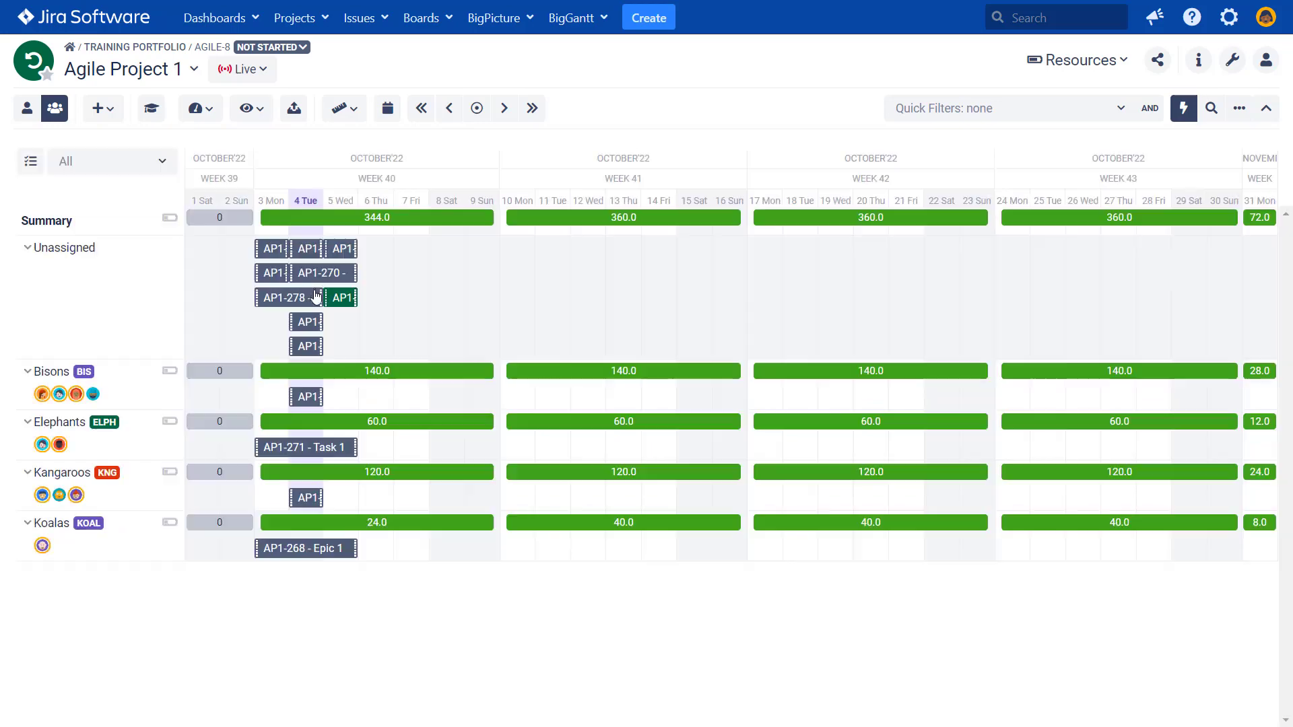
{"action": "left_click_drag", "start_coordinate": [314, 274], "coordinate": [310, 449]}
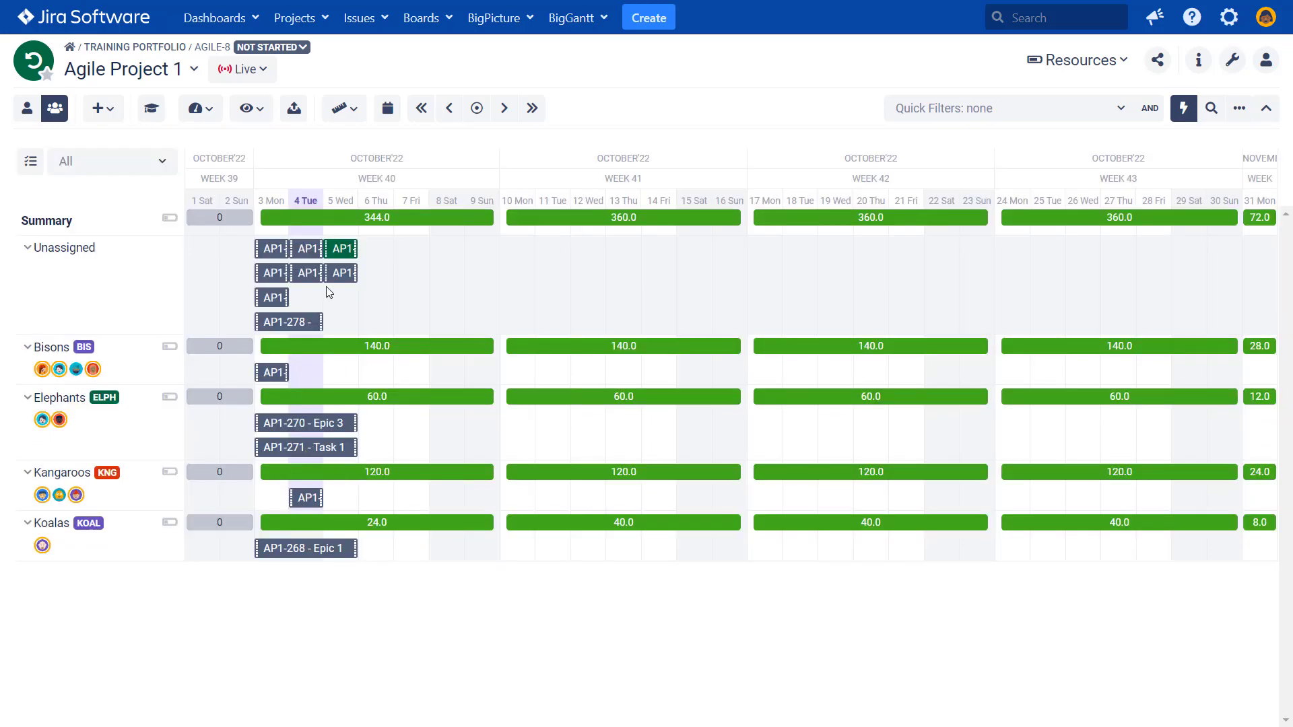
Set the resource effort mode to Story Points.
{"action": "left_click", "coordinate": [217, 116]}
{"action": "left_click", "coordinate": [223, 242]}
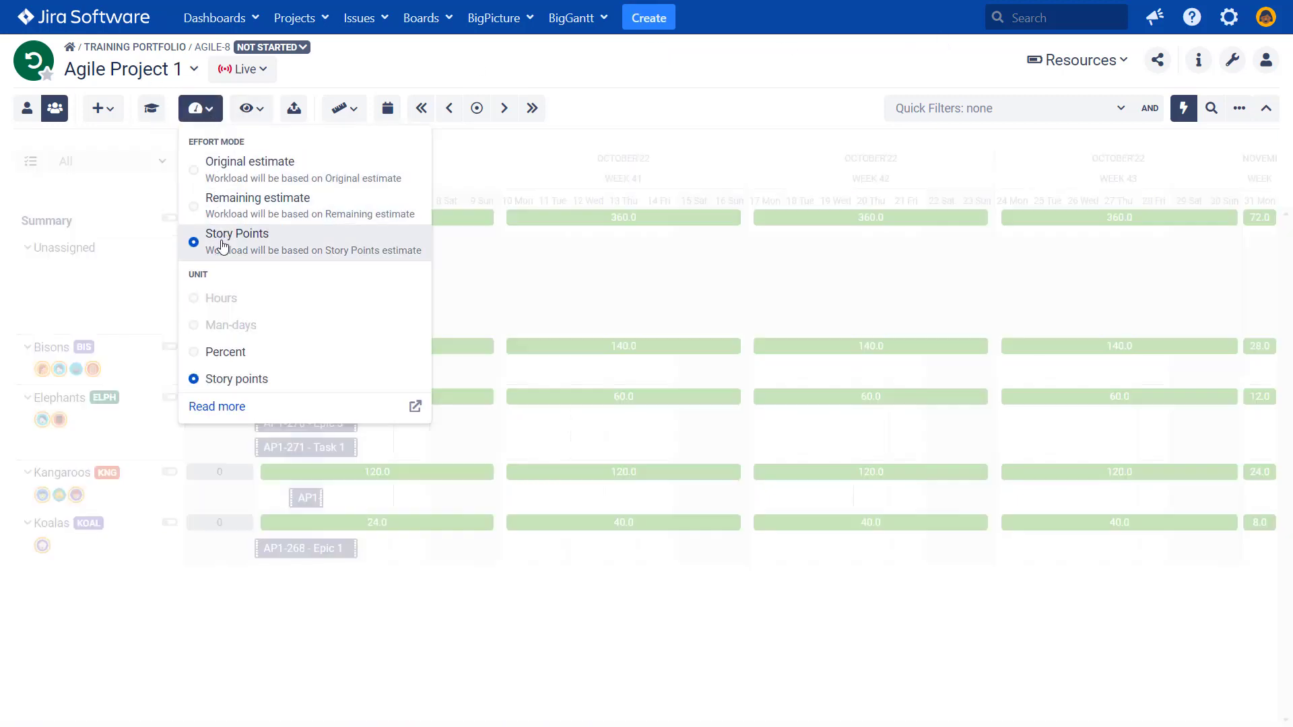
{"action": "left_click", "coordinate": [600, 76]}
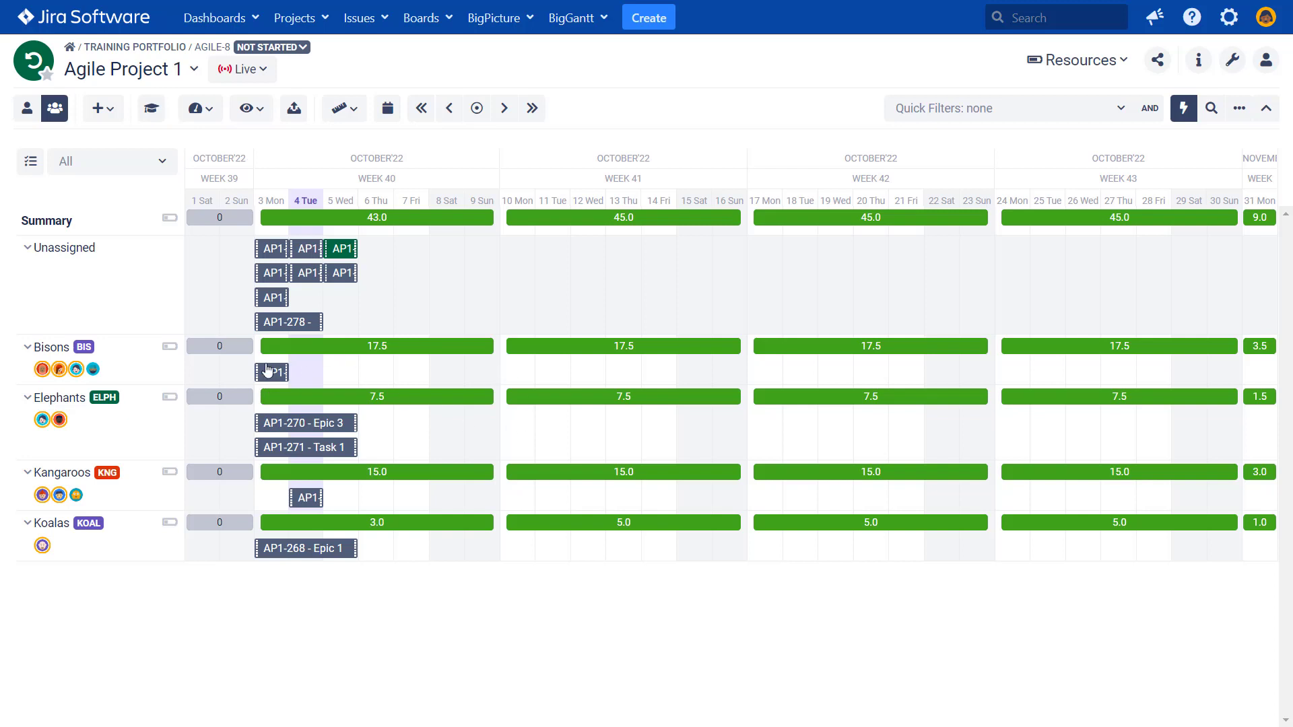
Inspect the week 40 workload details for the Elephants, the Koalas and the overall summary, including the Kangaroos' assigned task.
{"action": "left_click", "coordinate": [353, 403]}
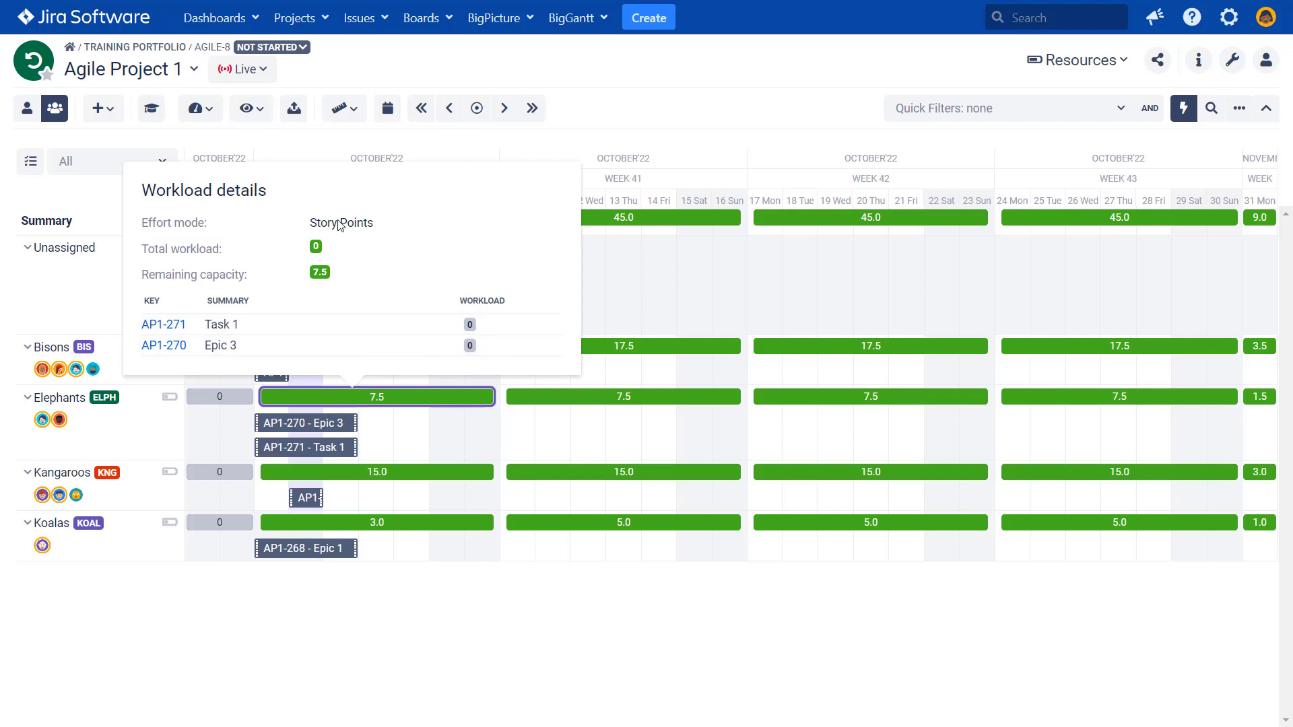
{"action": "left_click", "coordinate": [313, 499]}
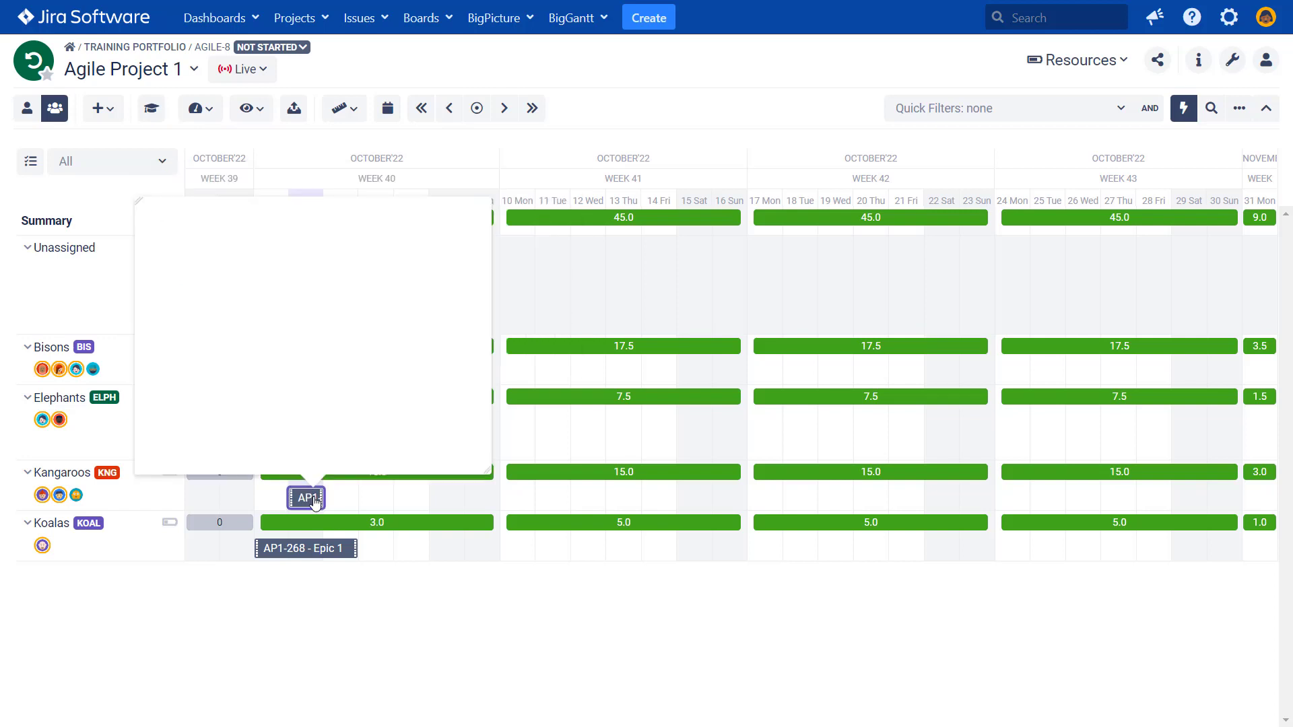
{"action": "left_click", "coordinate": [423, 523]}
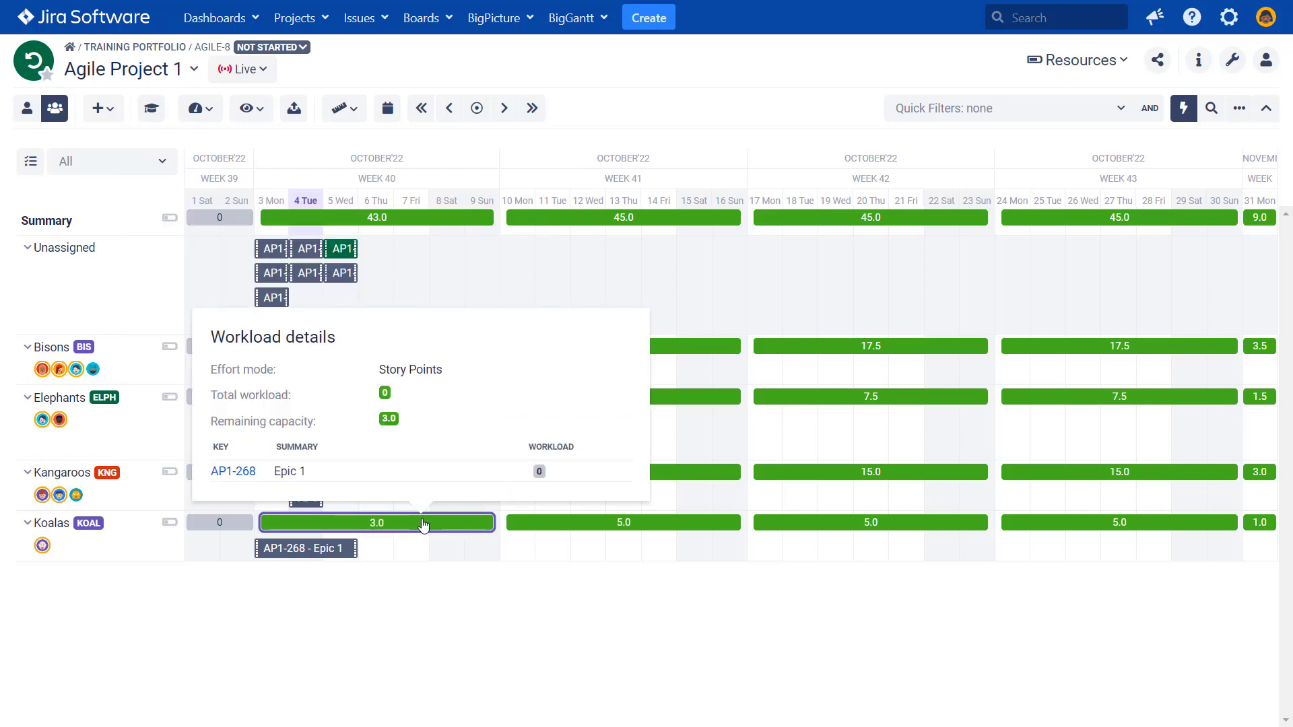
{"action": "left_click", "coordinate": [406, 223]}
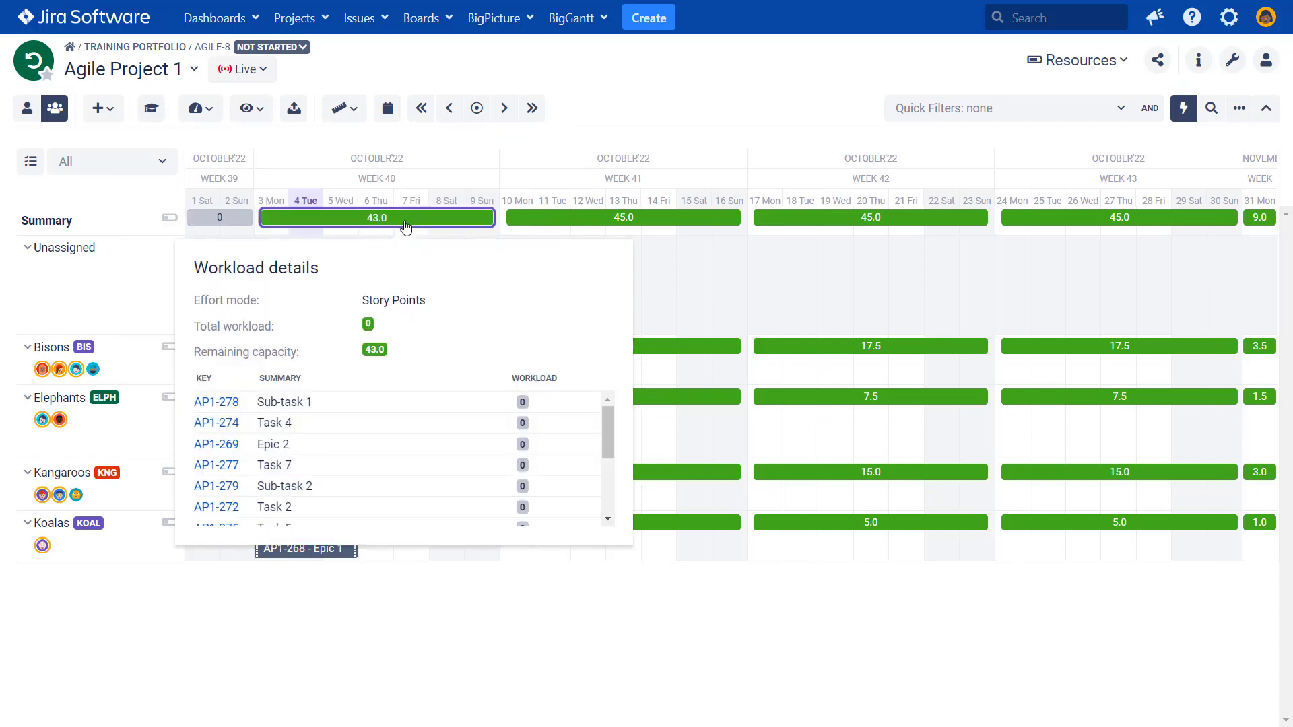
{"action": "scroll", "coordinate": [468, 485], "scroll_direction": "down", "scroll_amount": 3}
{"action": "left_click", "coordinate": [568, 86]}
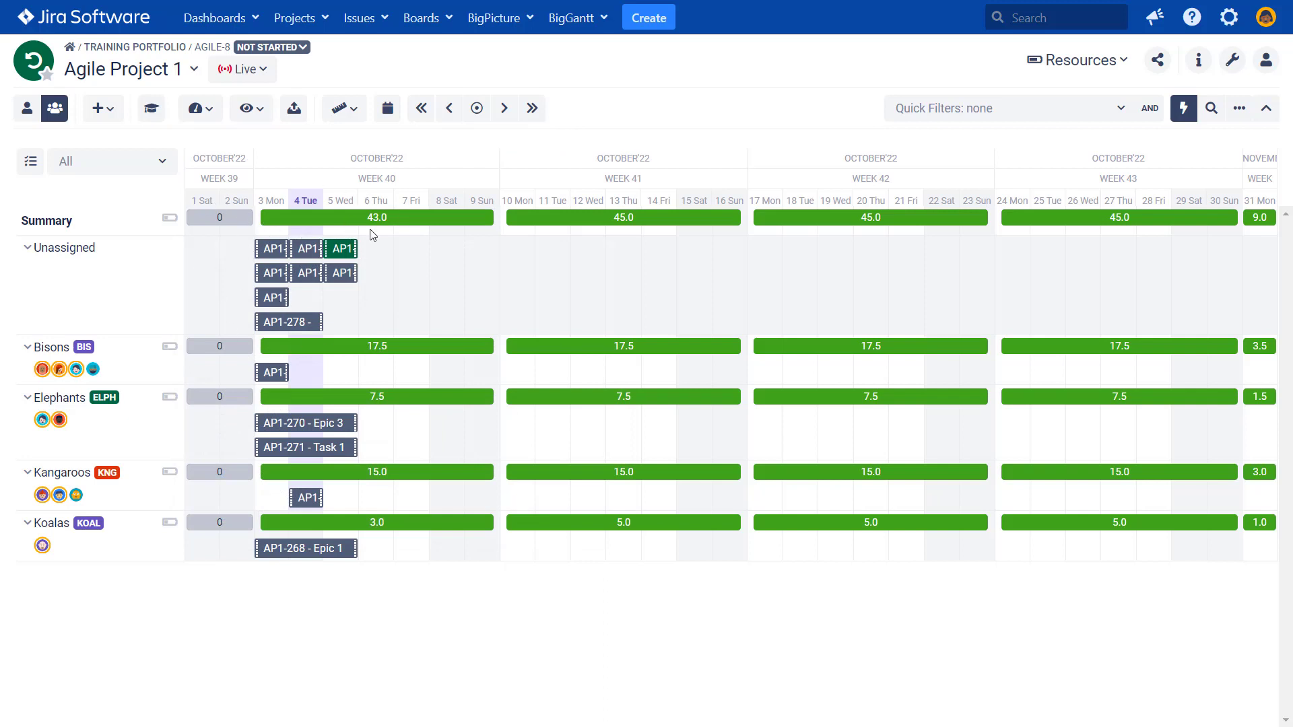
Show capacity and workload rows alongside remaining capacity, and look through the values for each team.
{"action": "left_click", "coordinate": [182, 83]}
{"action": "left_click", "coordinate": [642, 75]}
{"action": "left_click", "coordinate": [254, 109]}
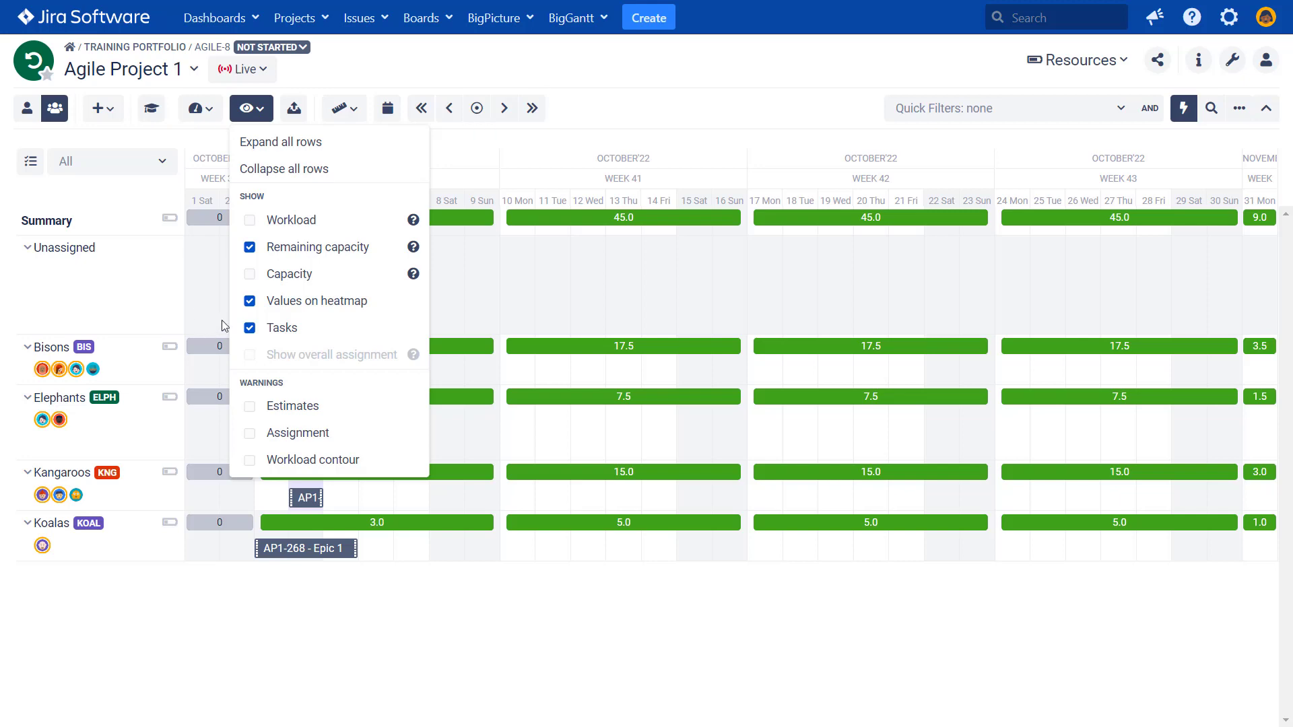
{"action": "left_click", "coordinate": [249, 273]}
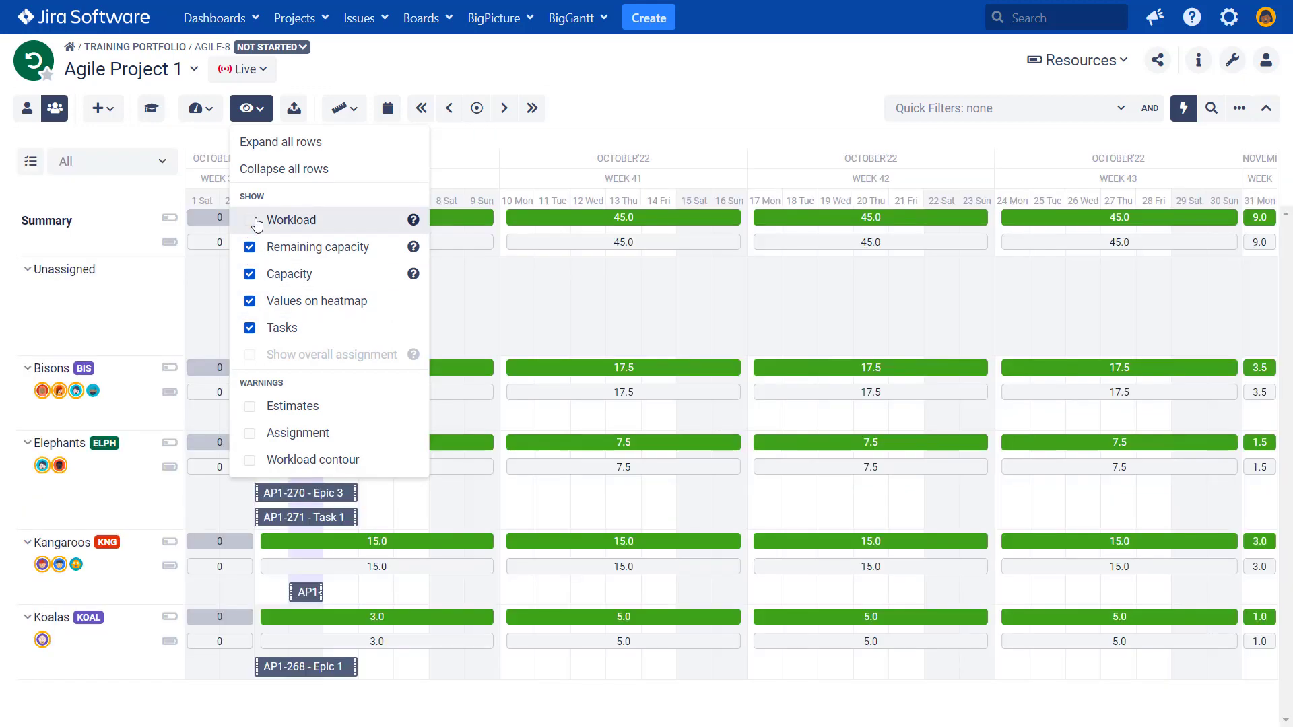
{"action": "left_click", "coordinate": [250, 220]}
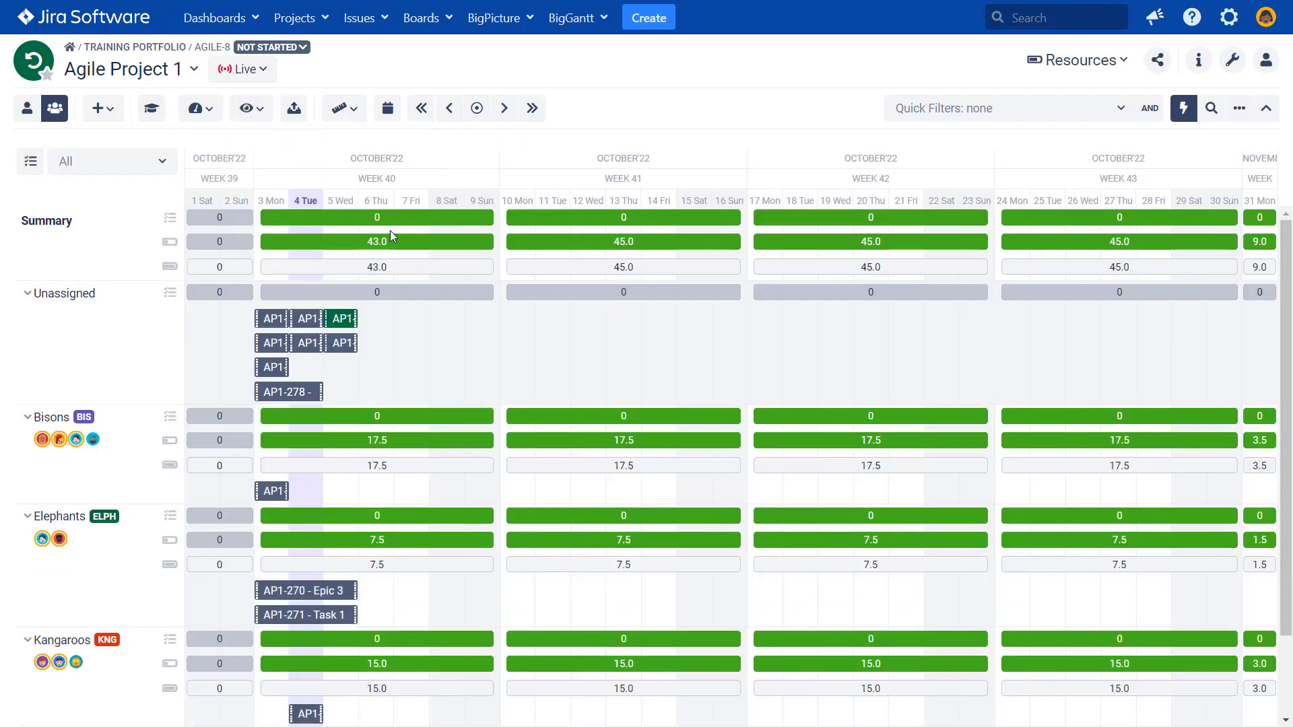
{"action": "scroll", "coordinate": [417, 490], "scroll_direction": "down", "scroll_amount": 2}
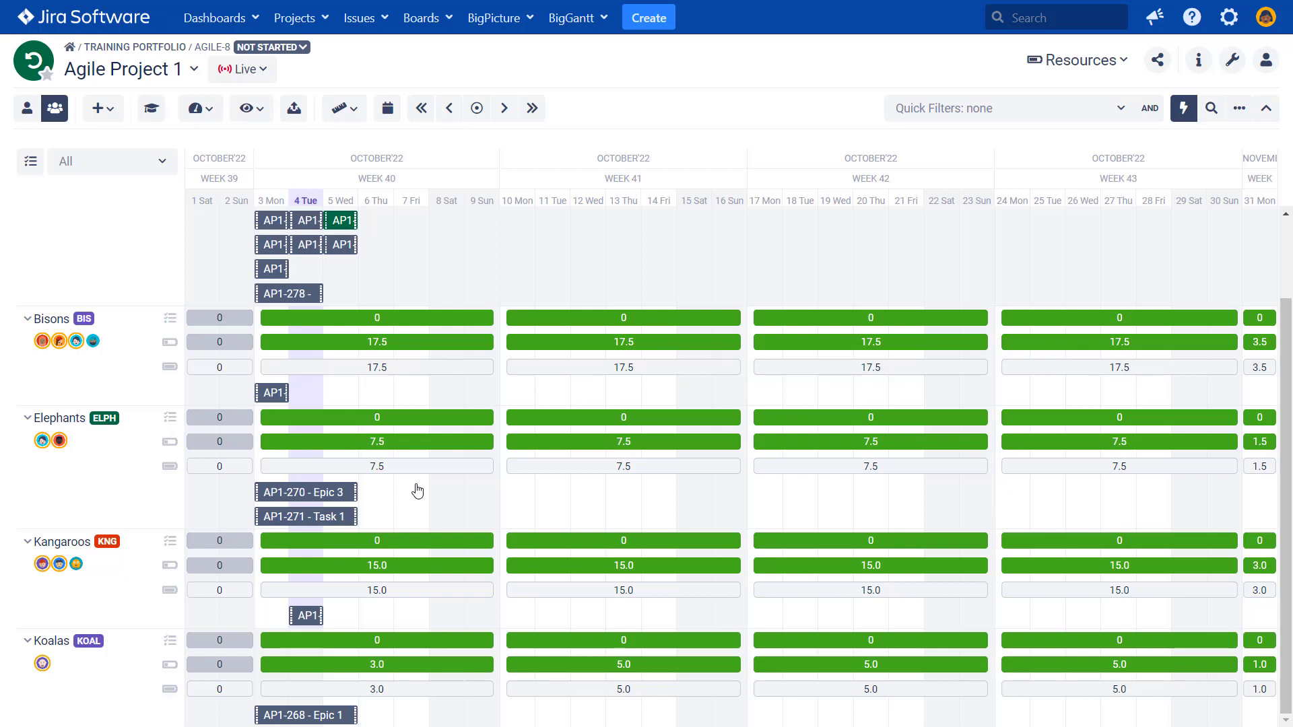
Switch to Training Portfolio's Resources module and review unassigned tasks and individual remaining capacity, advancing the timeline by one week.
{"action": "left_click", "coordinate": [99, 67]}
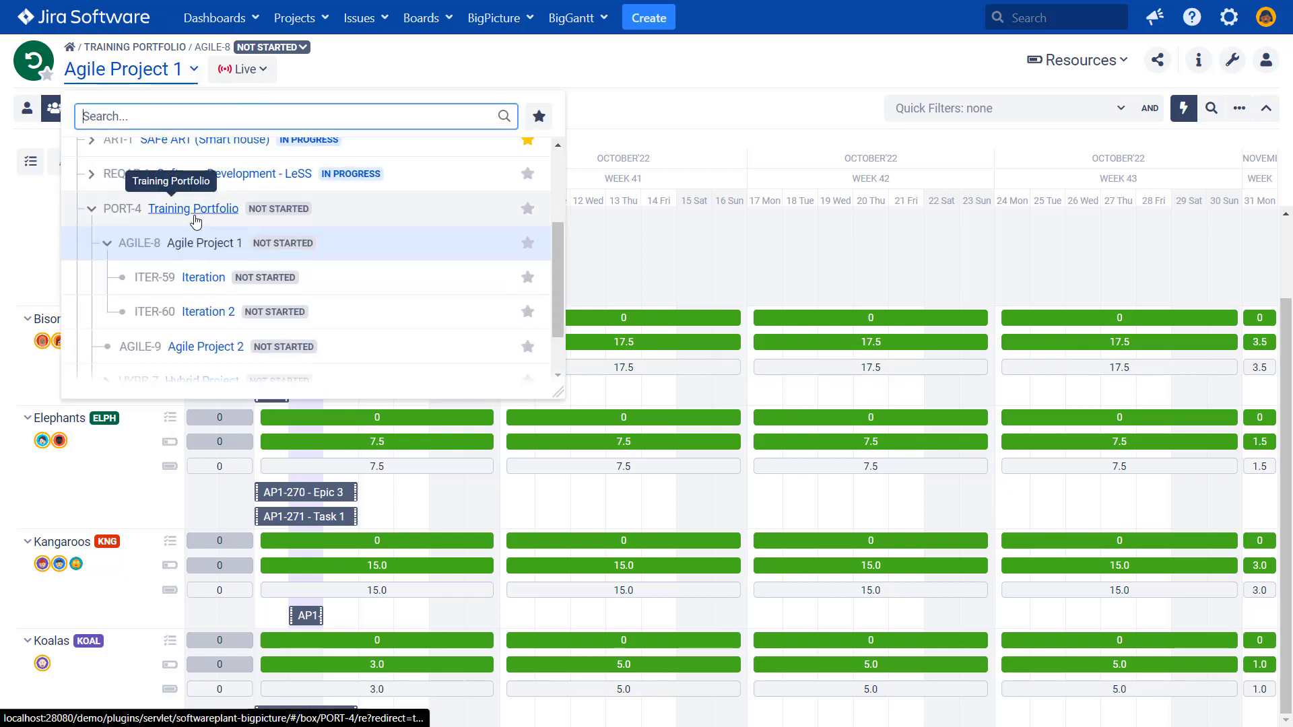
{"action": "left_click", "coordinate": [193, 210]}
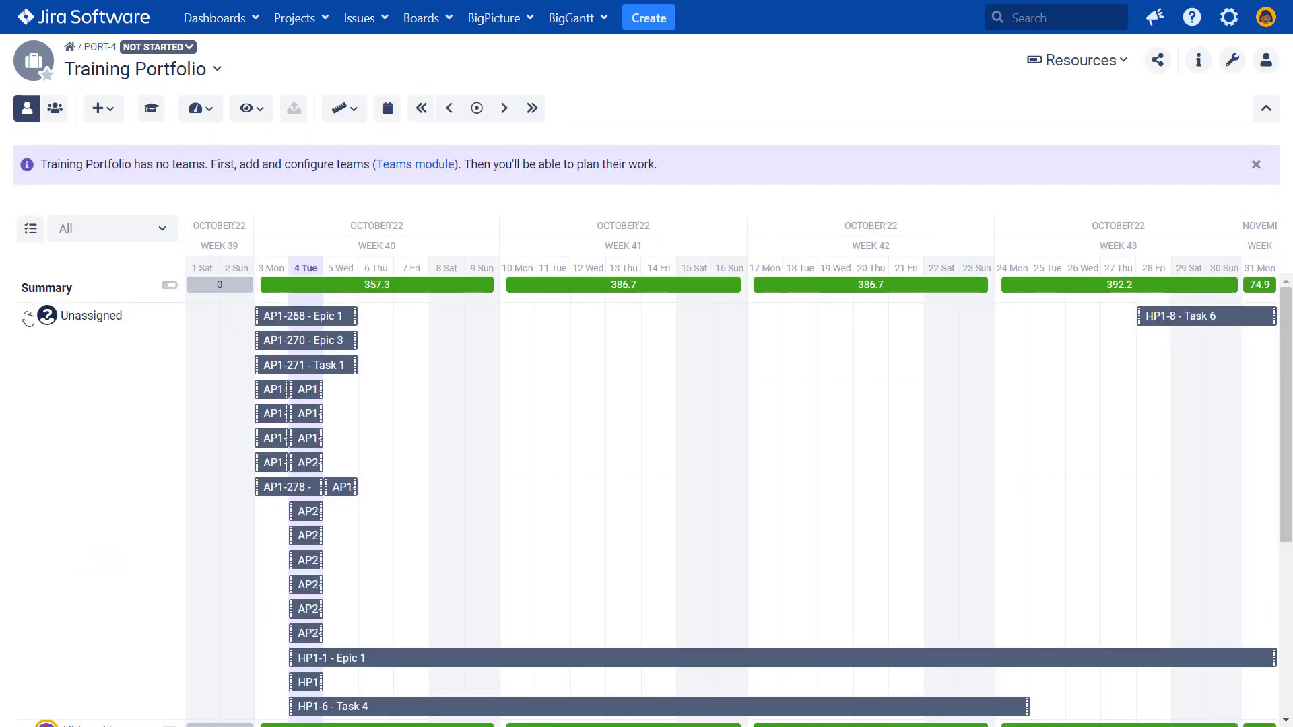
{"action": "scroll", "coordinate": [441, 471], "scroll_direction": "down", "scroll_amount": 3}
{"action": "scroll", "coordinate": [431, 465], "scroll_direction": "up", "scroll_amount": 3}
{"action": "scroll", "coordinate": [273, 324], "scroll_direction": "down", "scroll_amount": 3}
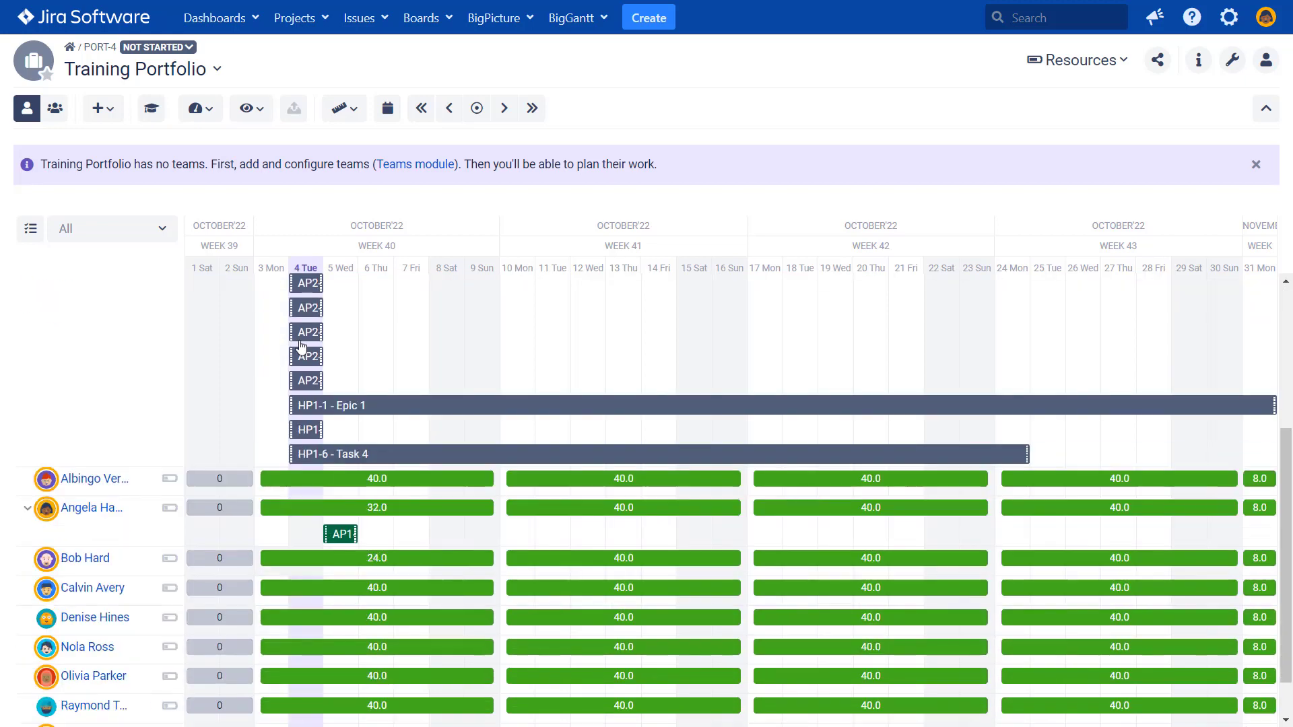
{"action": "scroll", "coordinate": [1066, 496], "scroll_direction": "up", "scroll_amount": 3}
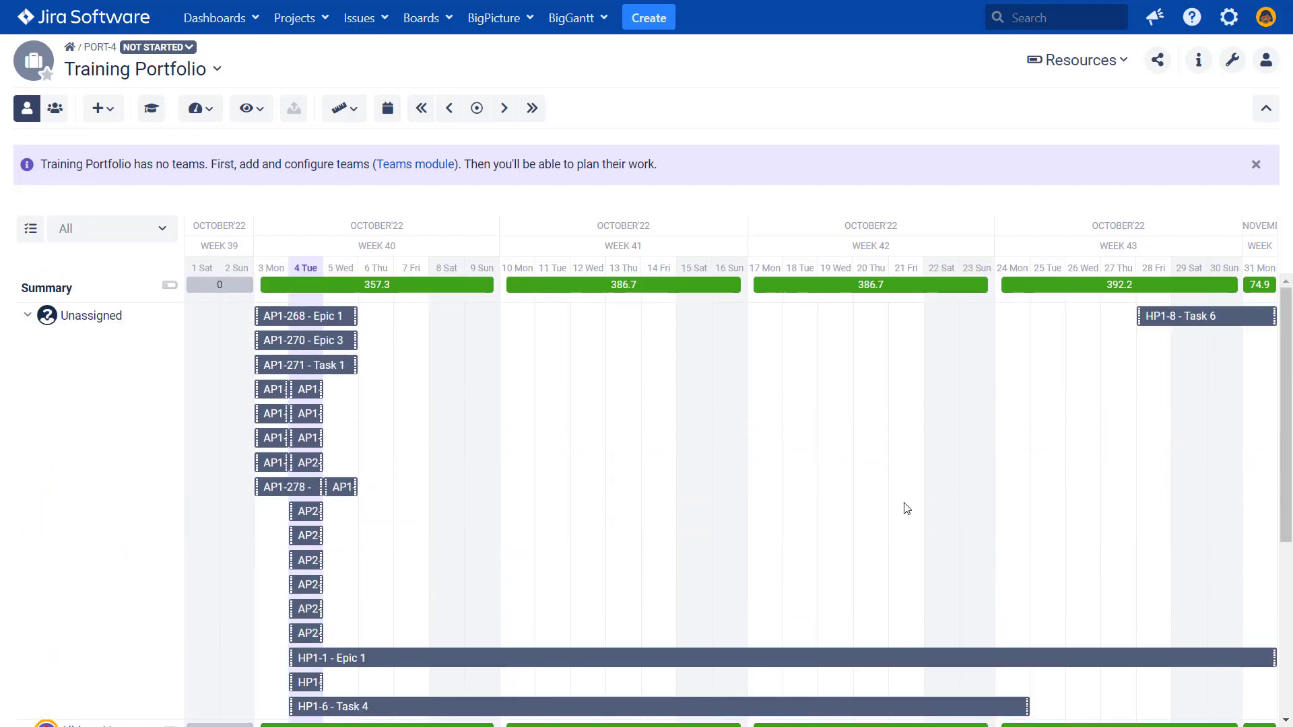
{"action": "scroll", "coordinate": [903, 508], "scroll_direction": "down", "scroll_amount": 4}
{"action": "scroll", "coordinate": [903, 508], "scroll_direction": "up", "scroll_amount": 5}
{"action": "left_click", "coordinate": [502, 108]}
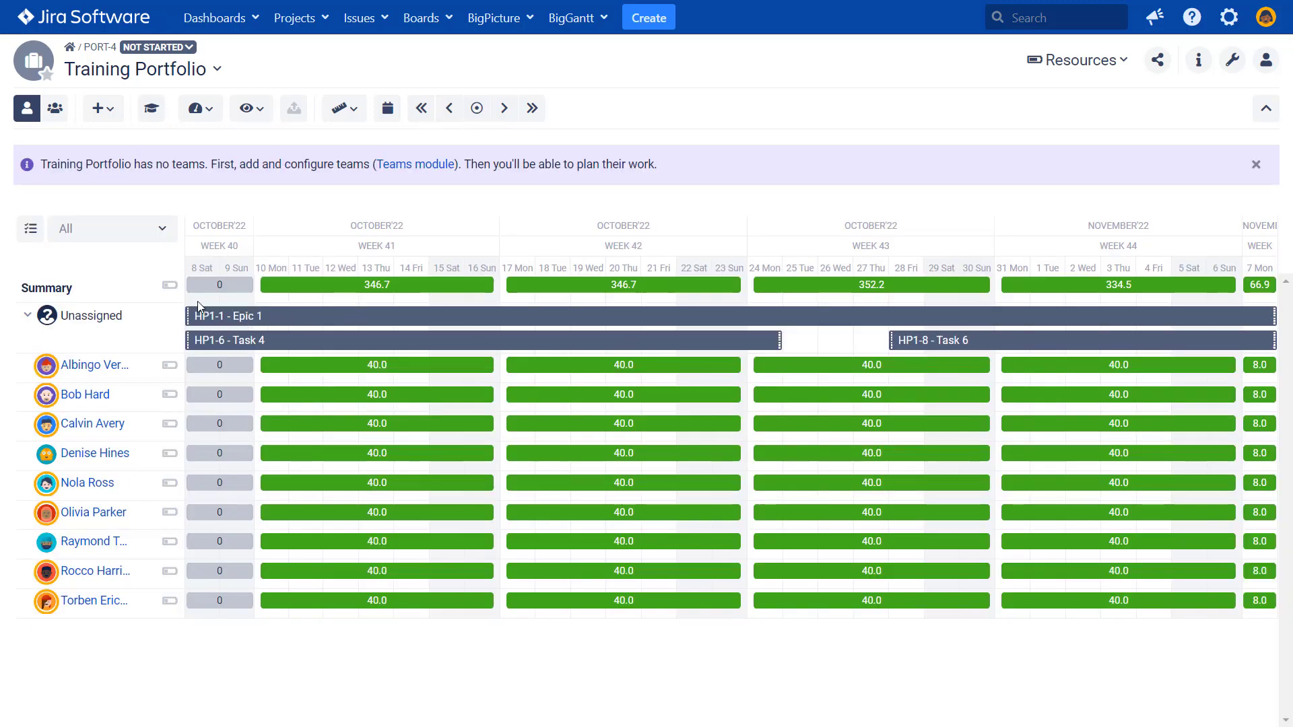
Move the timeline back one week, review the unassigned tasks and individual remaining capacity, and collapse the Unassigned row.
{"action": "left_click", "coordinate": [448, 111]}
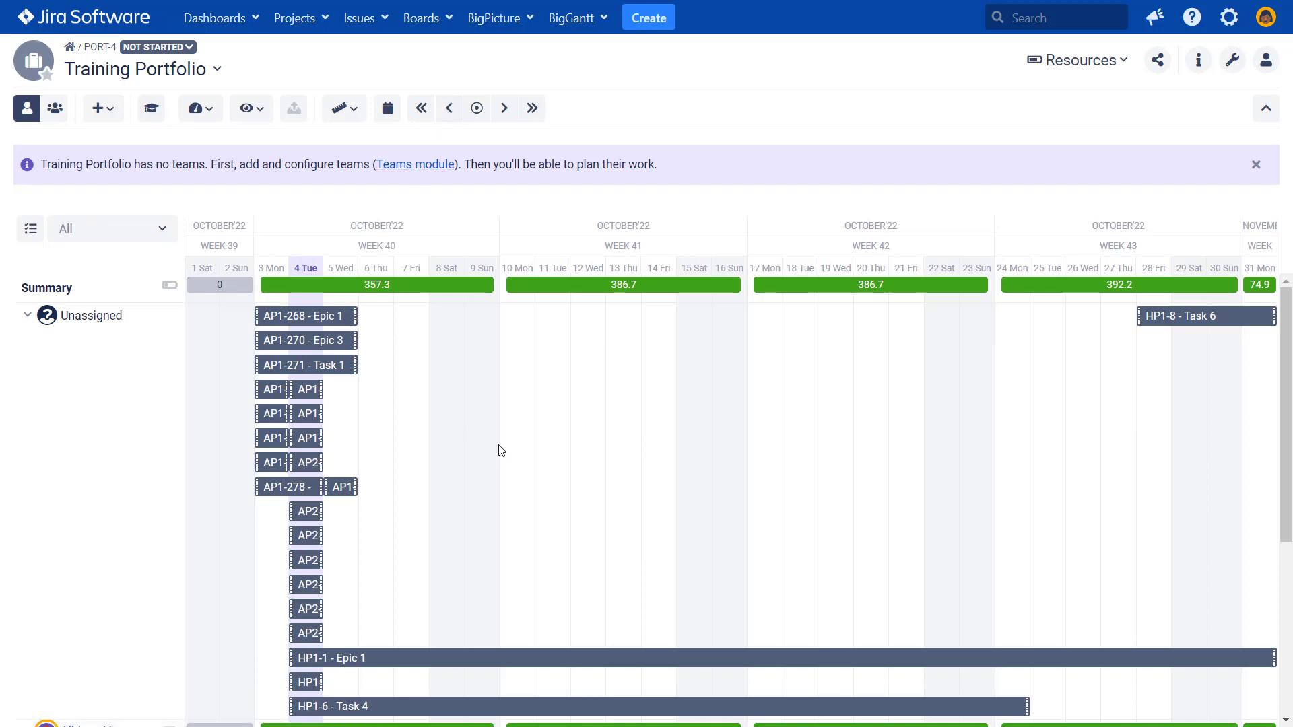
{"action": "scroll", "coordinate": [502, 450], "scroll_direction": "down", "scroll_amount": 5}
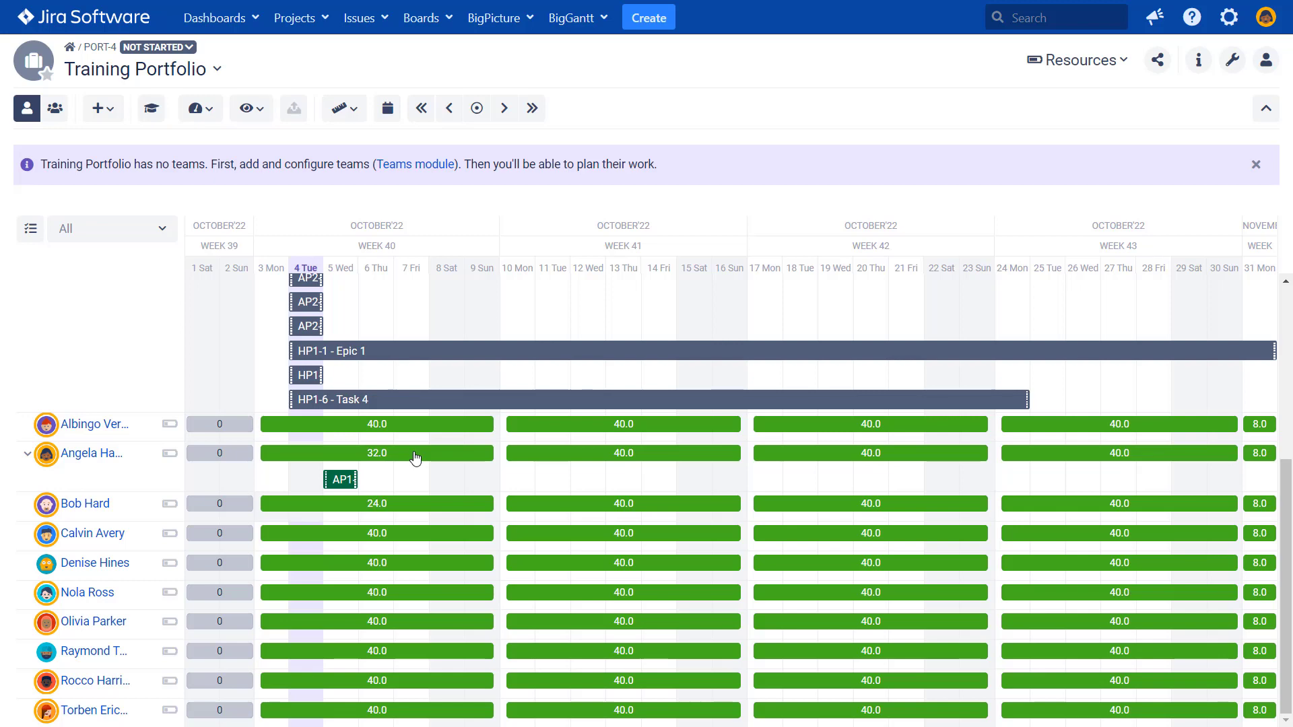
{"action": "scroll", "coordinate": [414, 458], "scroll_direction": "up", "scroll_amount": 5}
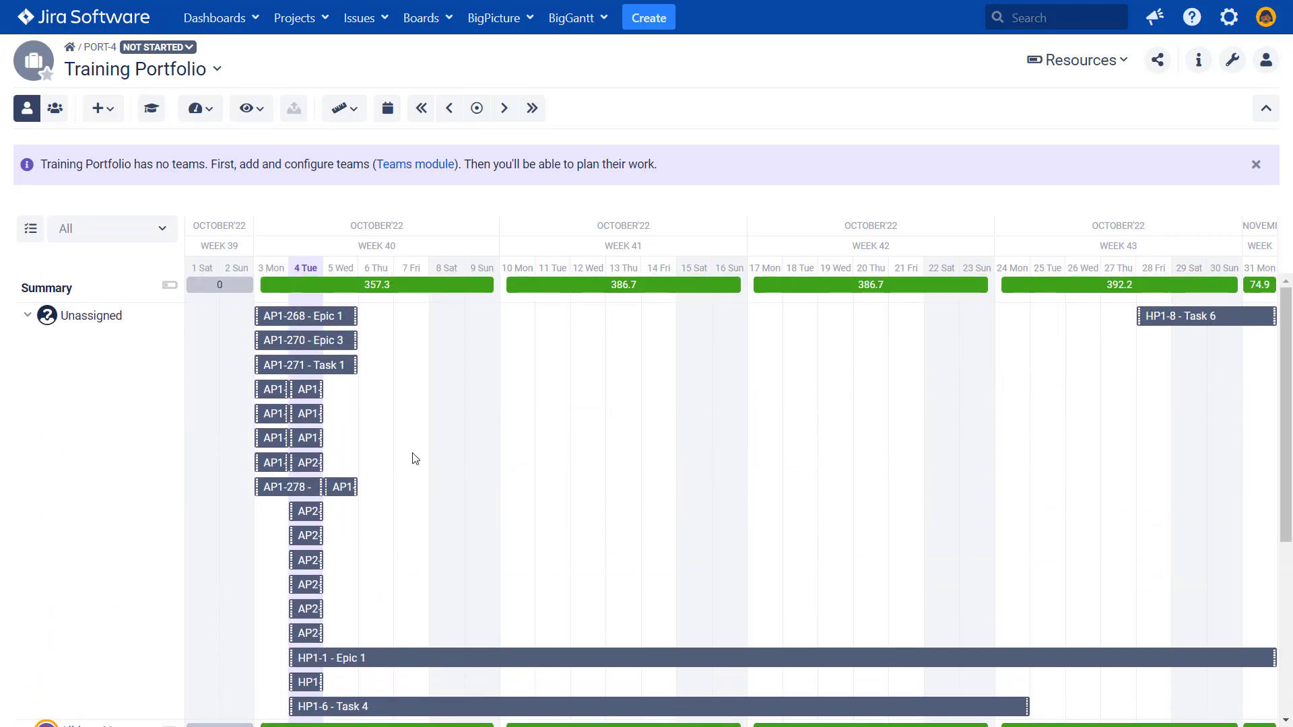
{"action": "left_click", "coordinate": [27, 316]}
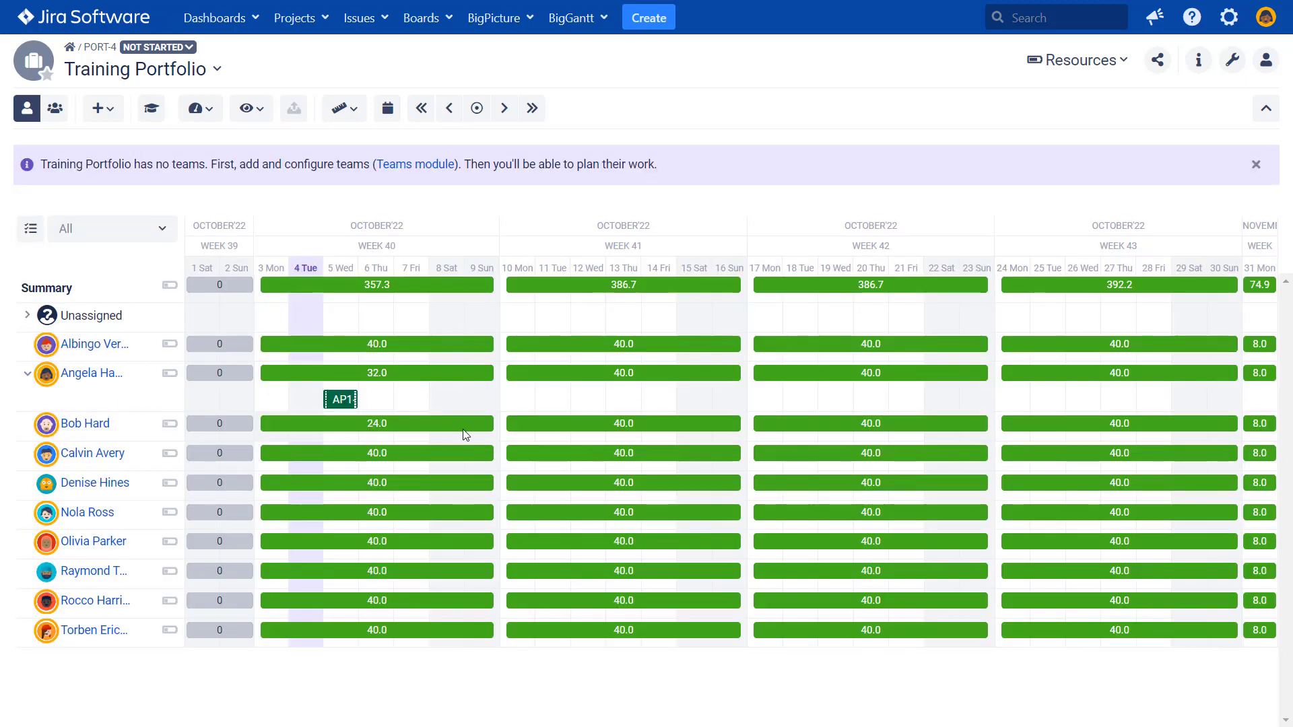
Show resources by team and reassign the Elephants' one-day AP1 task on 5 October to the Bisons, starting on 4 October.
{"action": "left_click", "coordinate": [55, 107]}
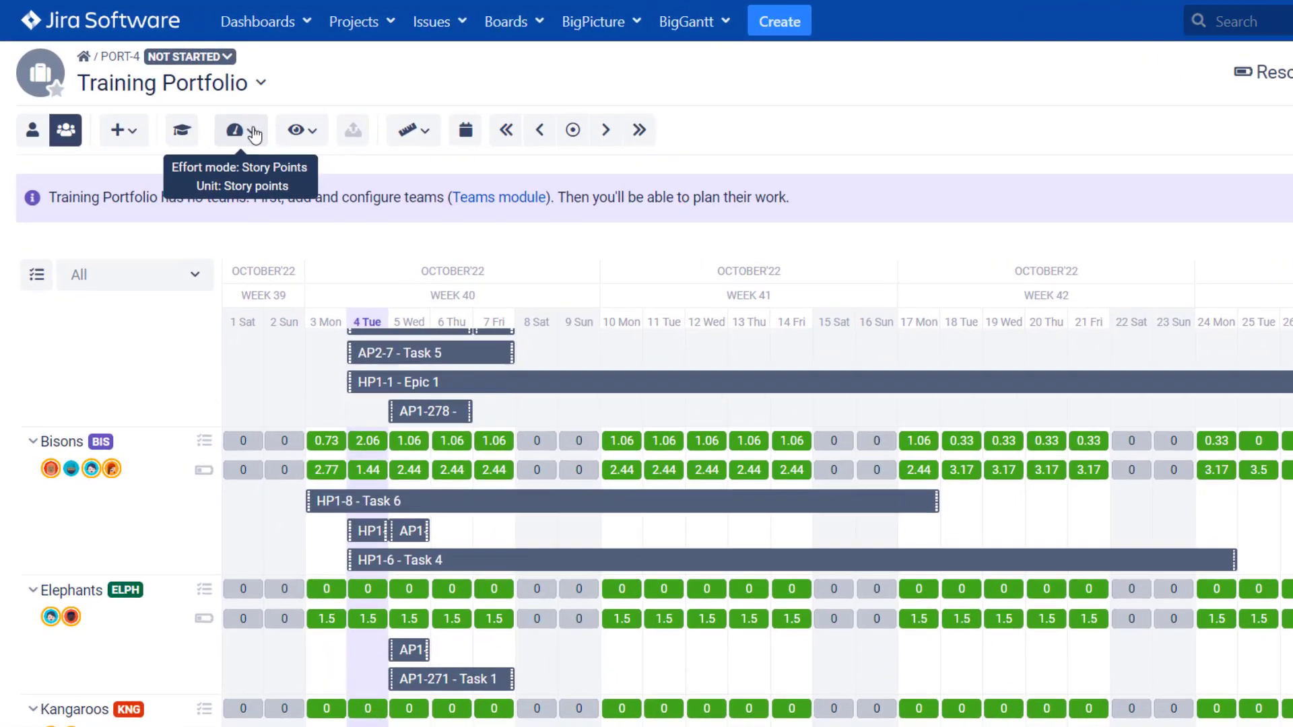
{"action": "left_click", "coordinate": [254, 135]}
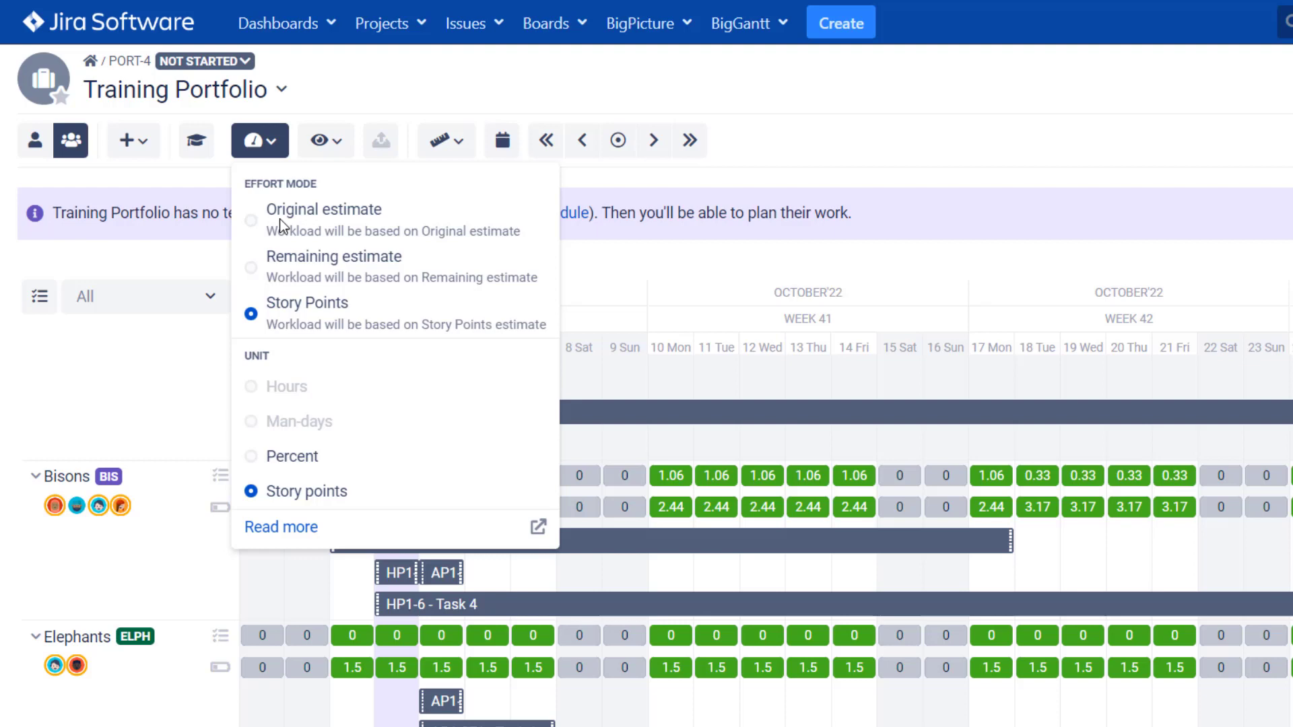
{"action": "left_click", "coordinate": [286, 139]}
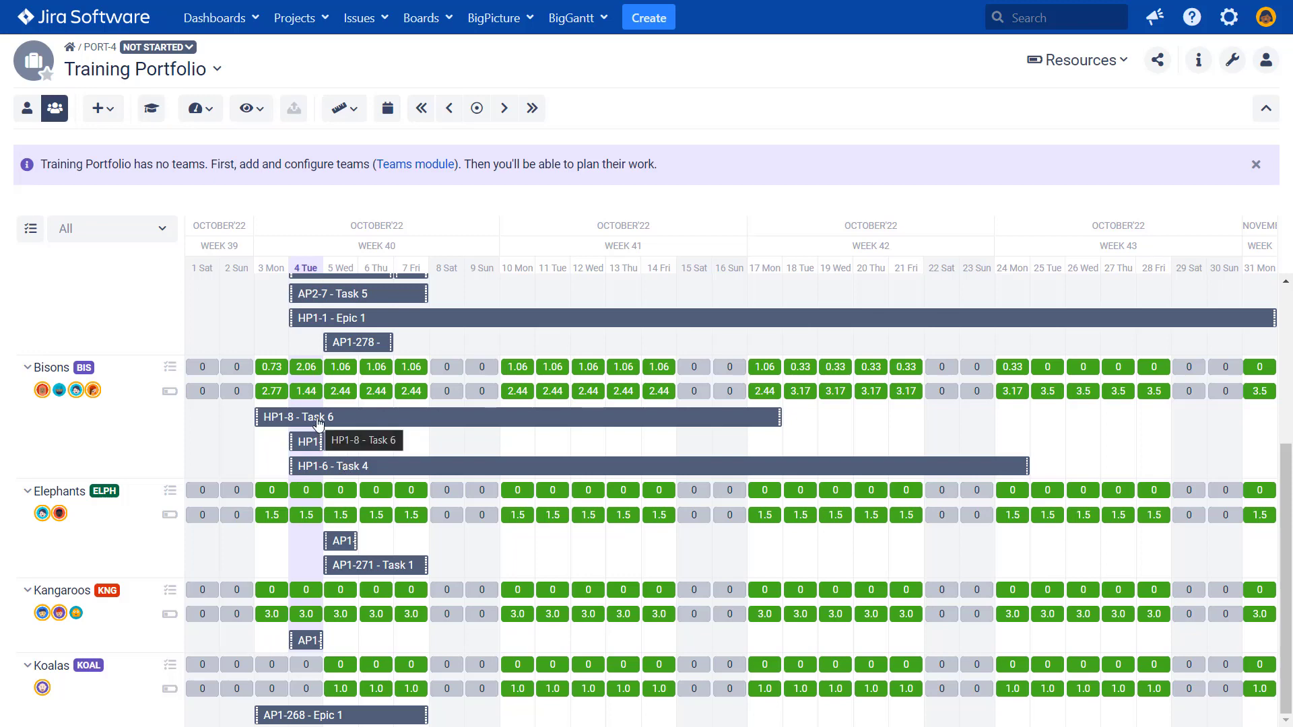
{"action": "left_click_drag", "start_coordinate": [344, 544], "coordinate": [340, 442]}
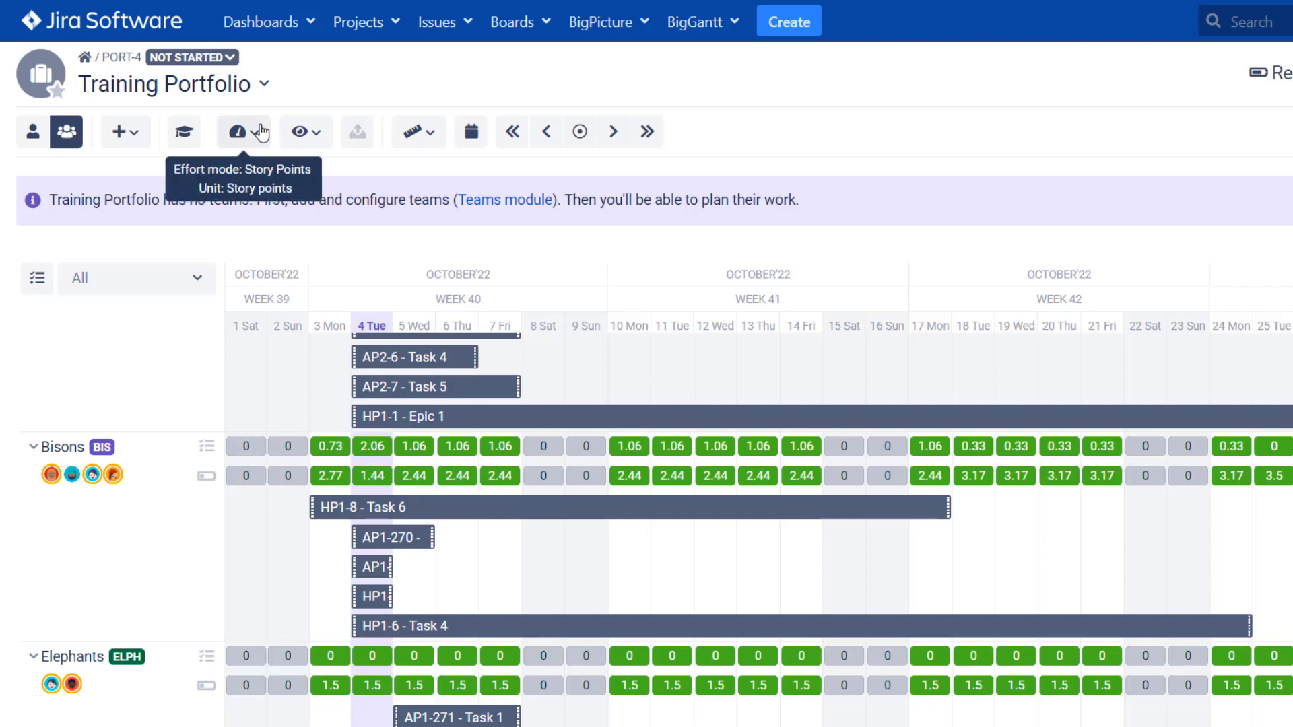
Show capacity rows for the teams in addition to workload and remaining capacity.
{"action": "left_click", "coordinate": [308, 135]}
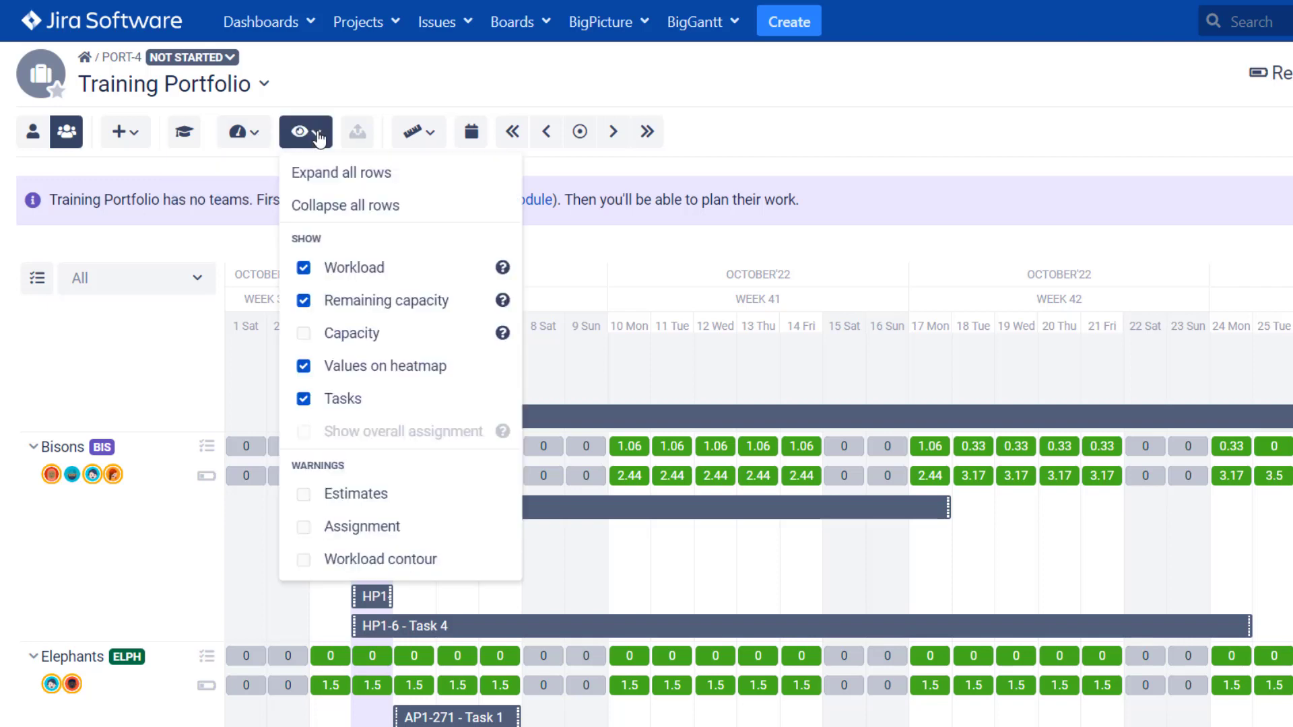
{"action": "left_click", "coordinate": [324, 335]}
{"action": "left_click", "coordinate": [774, 109]}
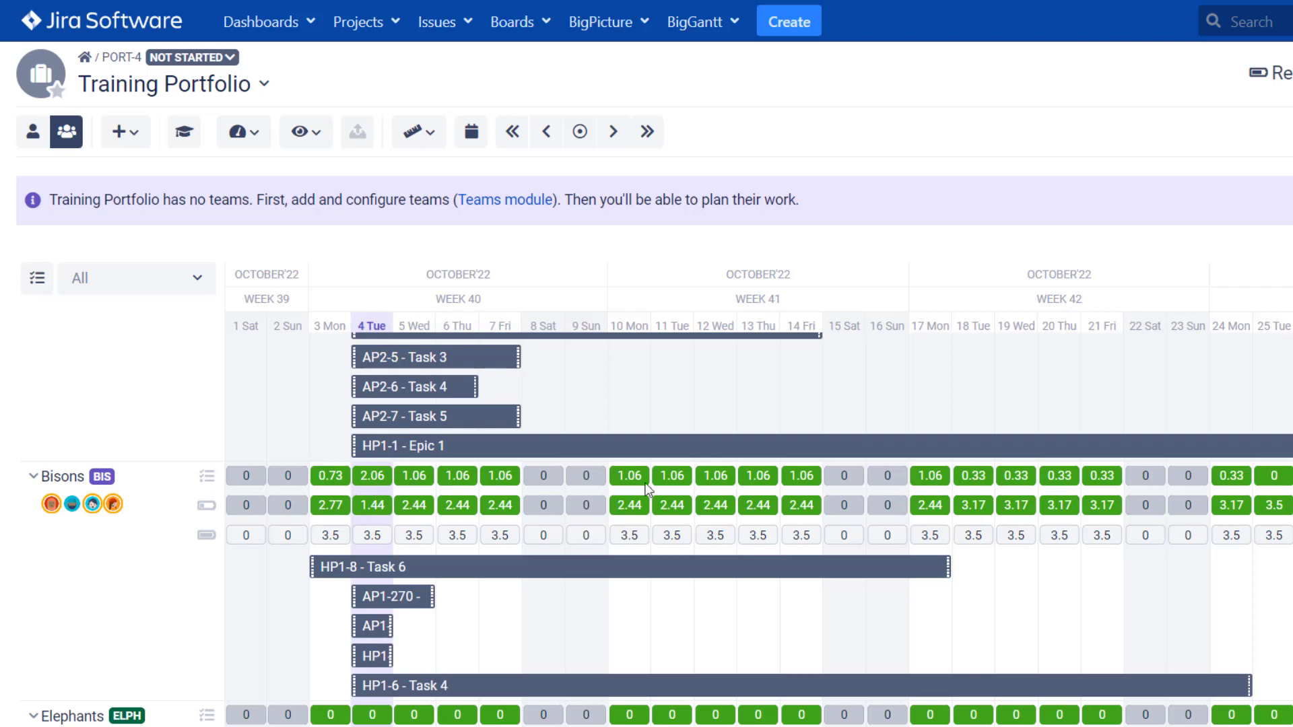
Review the teams' workload and capacity with weekly aggregation, and return the aggregation to Daily.
{"action": "left_click", "coordinate": [432, 132]}
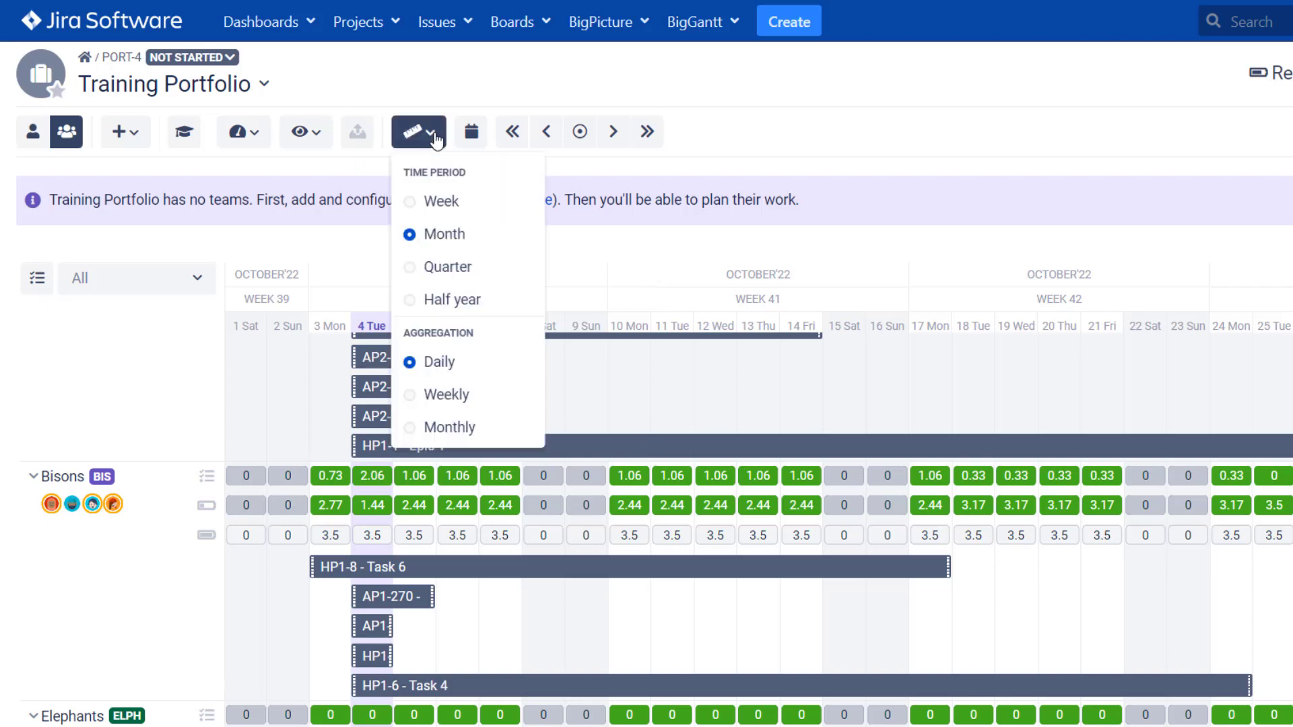
{"action": "left_click", "coordinate": [447, 394]}
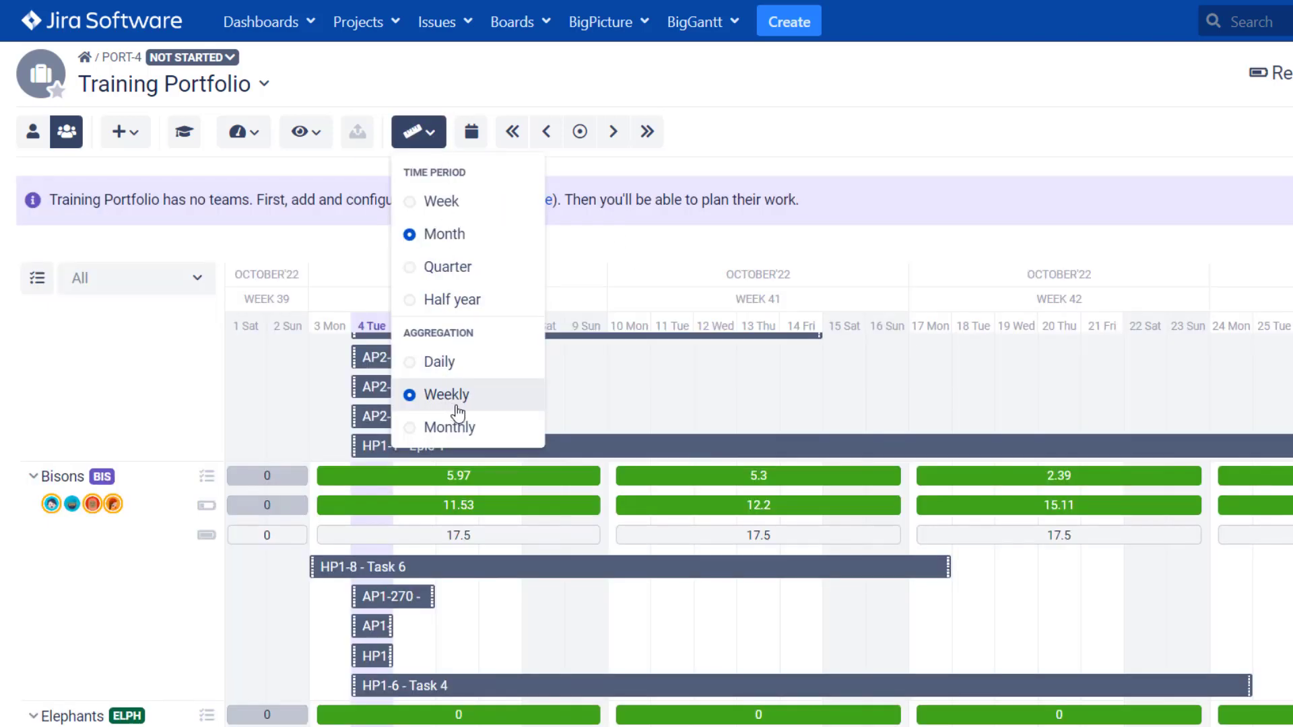
{"action": "left_click", "coordinate": [496, 655]}
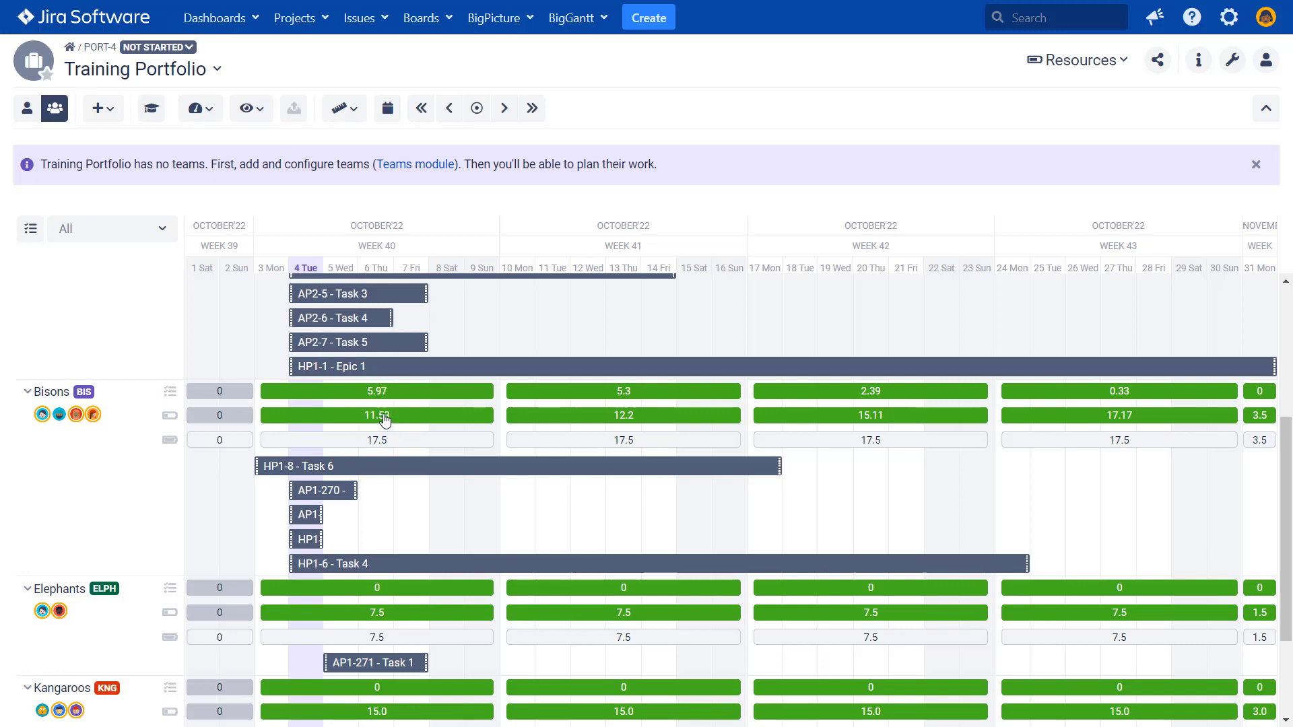
{"action": "left_click", "coordinate": [354, 112]}
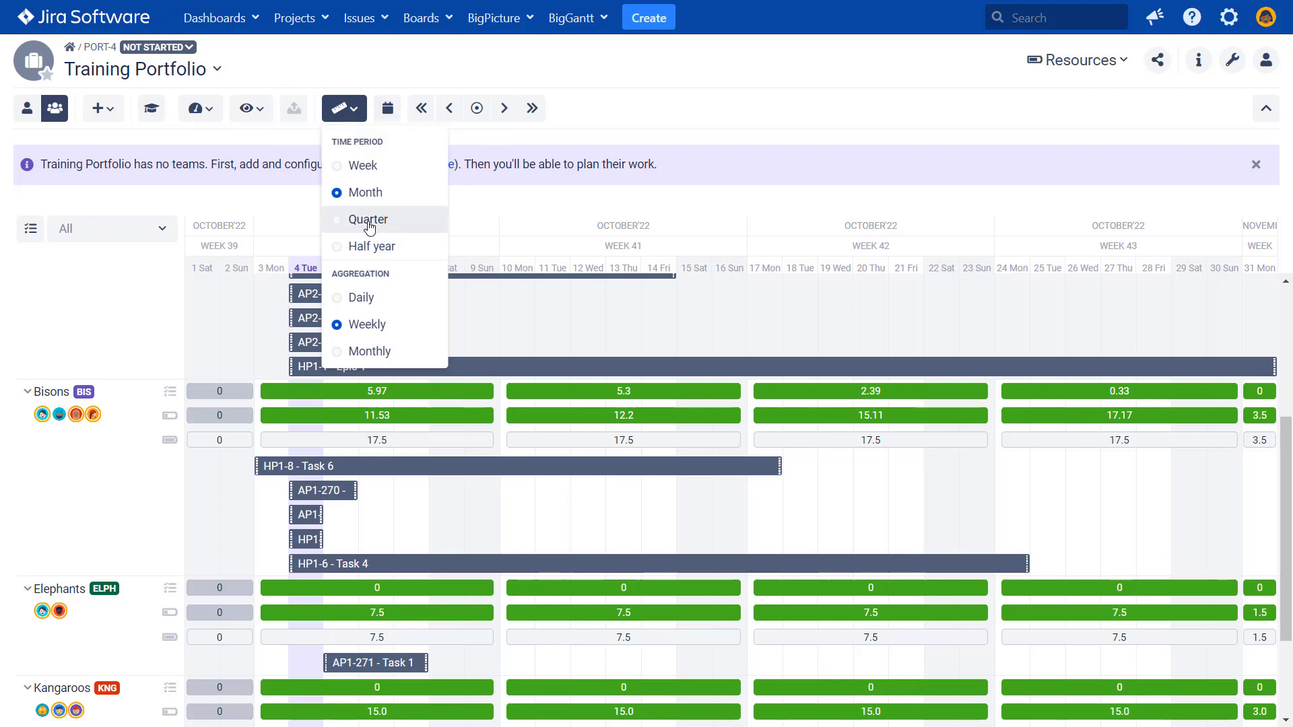
{"action": "left_click", "coordinate": [369, 297]}
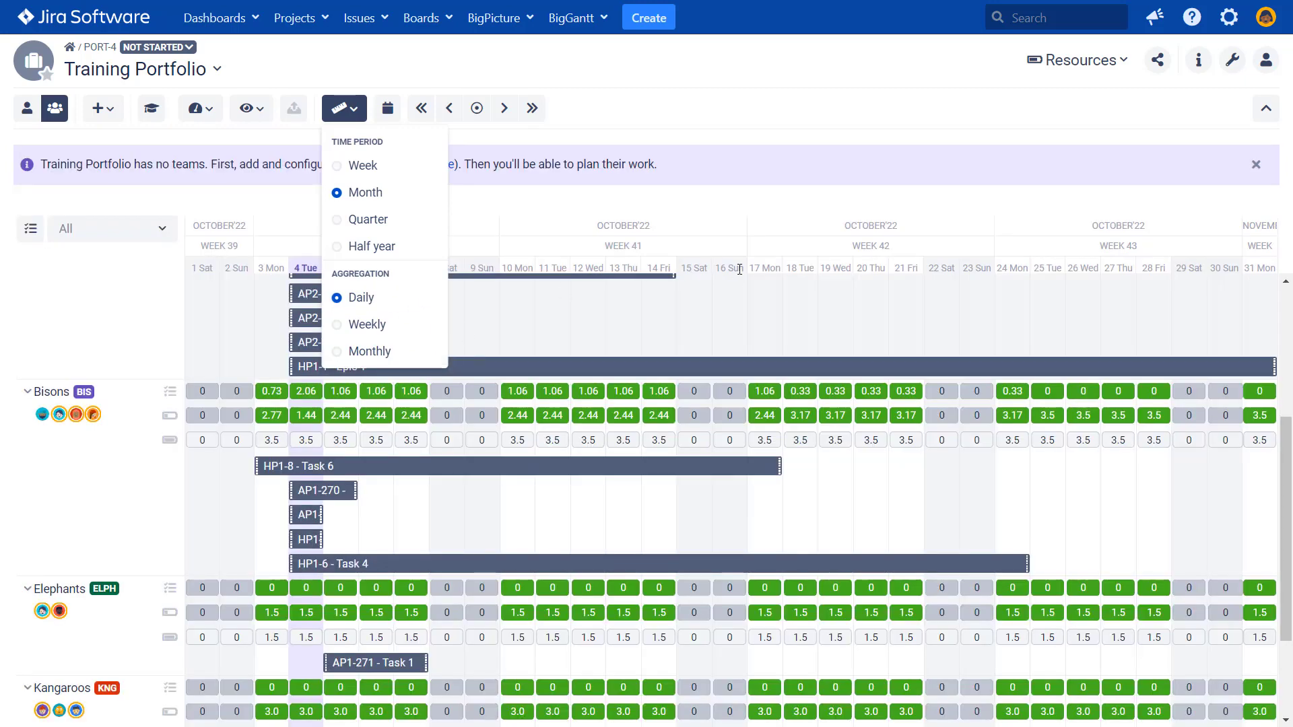
{"action": "left_click", "coordinate": [735, 202]}
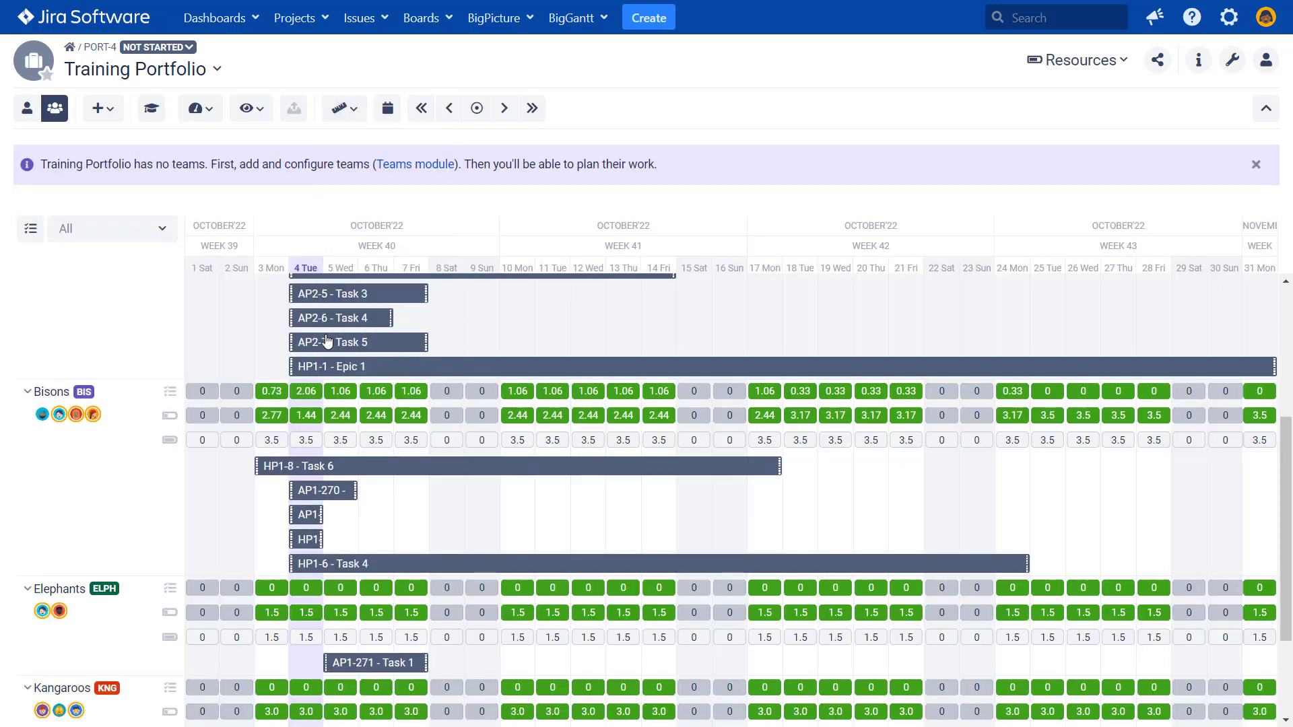
Inspect the estimates and story points of the Bisons' task AP1-276 in its details.
{"action": "left_click", "coordinate": [306, 516]}
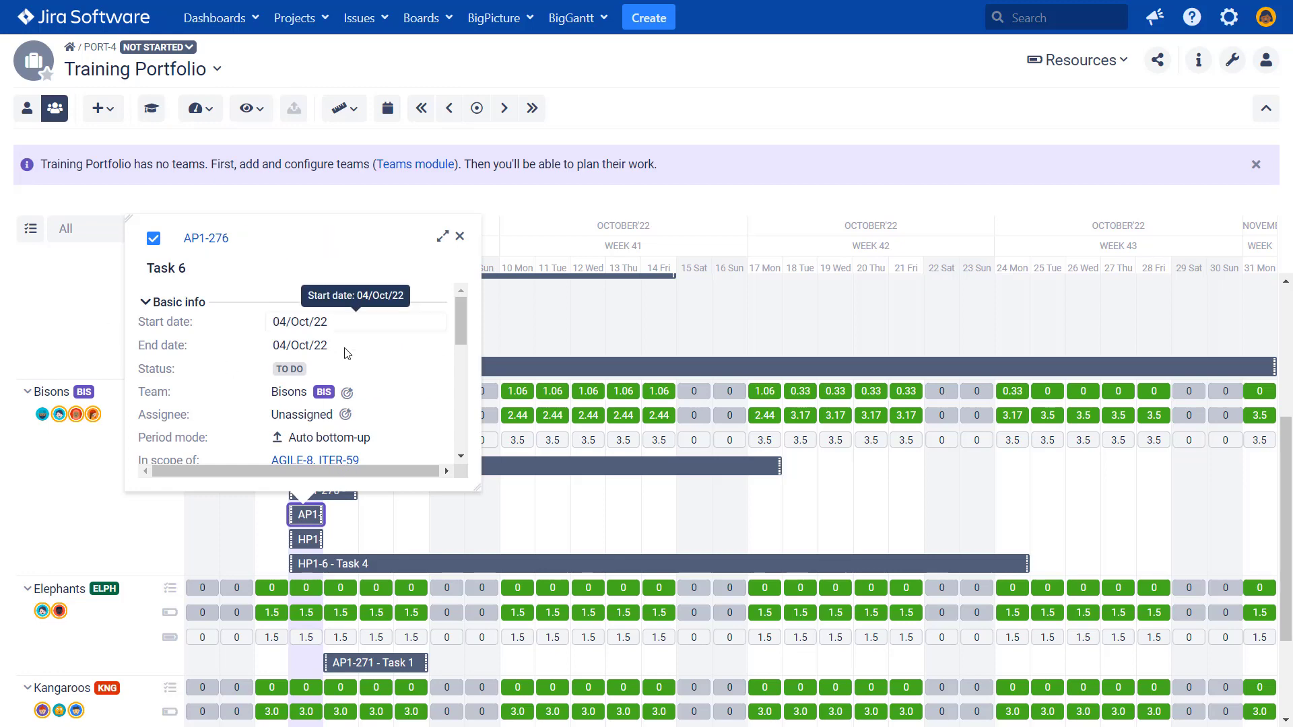
{"action": "scroll", "coordinate": [346, 353], "scroll_direction": "down", "scroll_amount": 5}
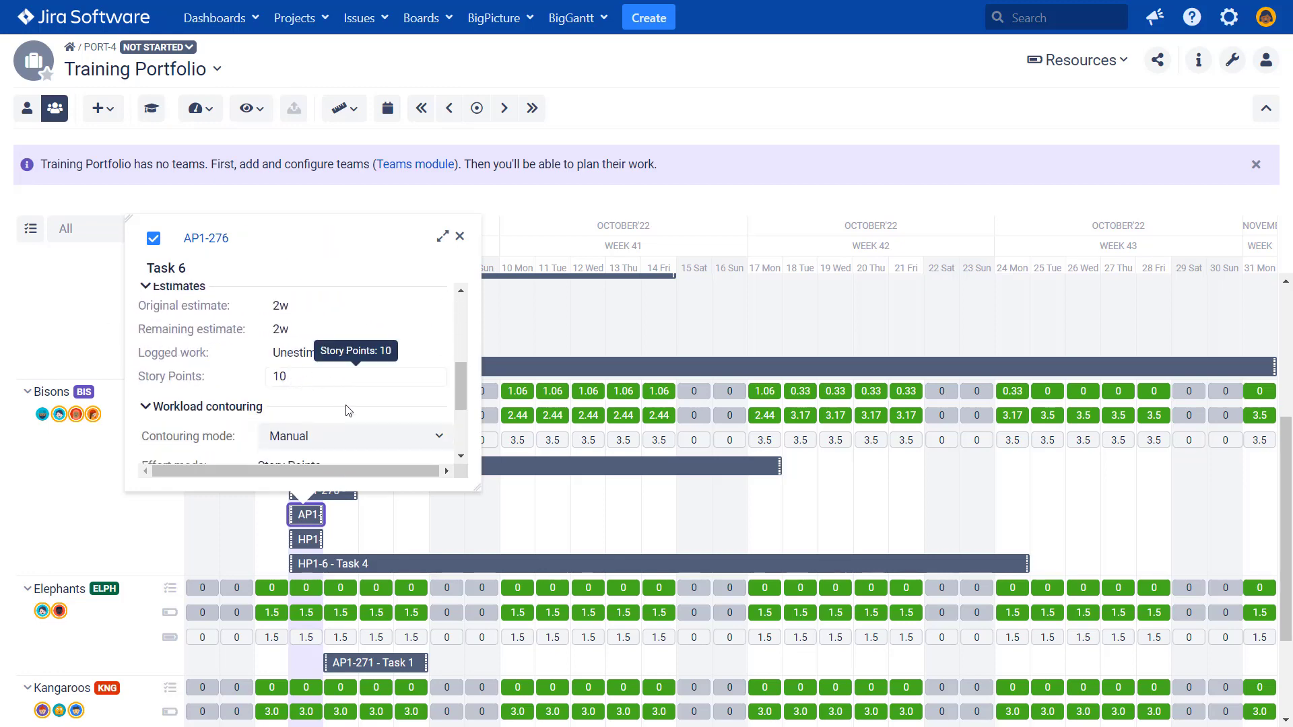
{"action": "left_click", "coordinate": [379, 512]}
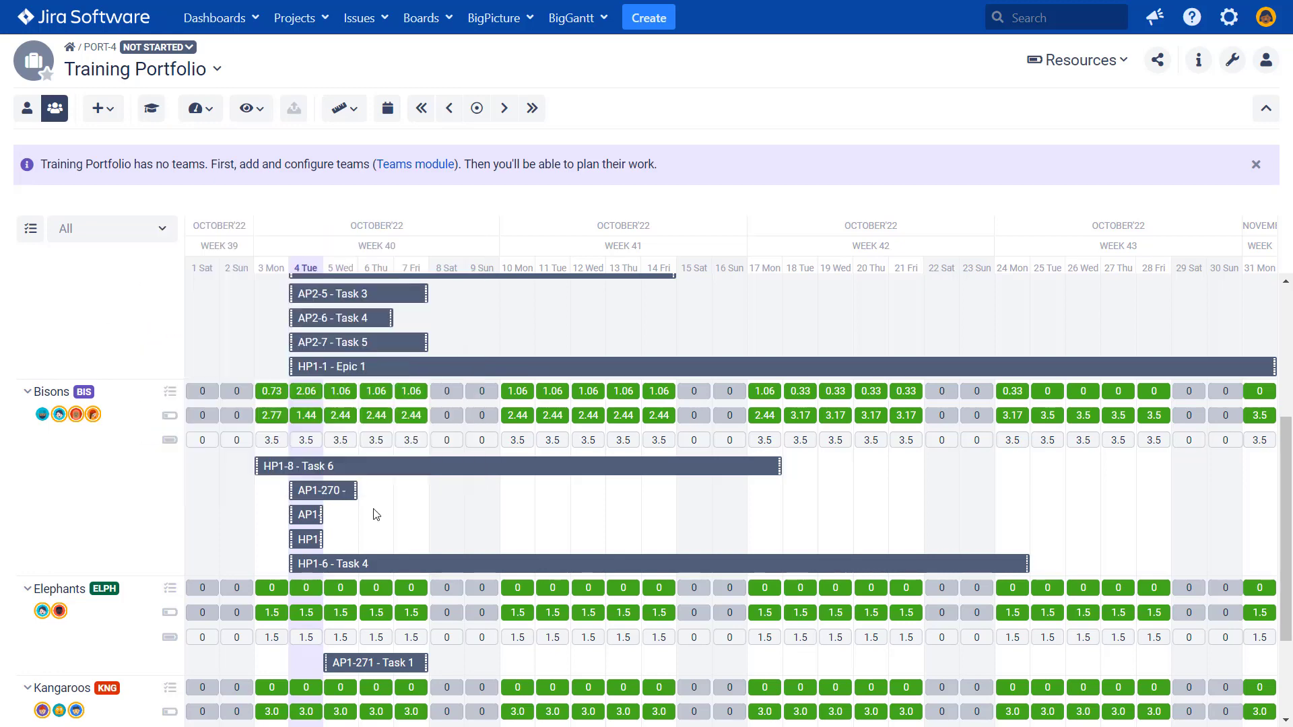
Set the story points of the Bisons' AP1-270 Epic 3 to 10.
{"action": "left_click", "coordinate": [320, 497]}
{"action": "scroll", "coordinate": [326, 377], "scroll_direction": "down", "scroll_amount": 5}
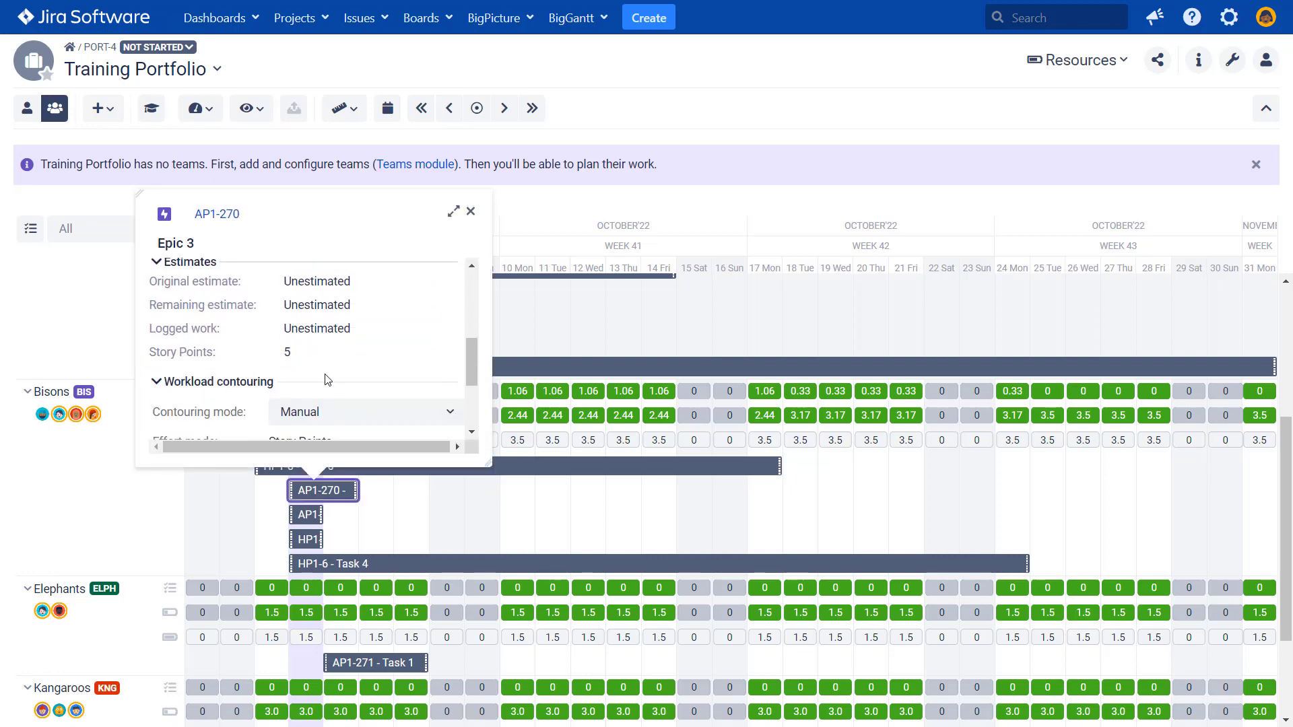
{"action": "left_click", "coordinate": [304, 352]}
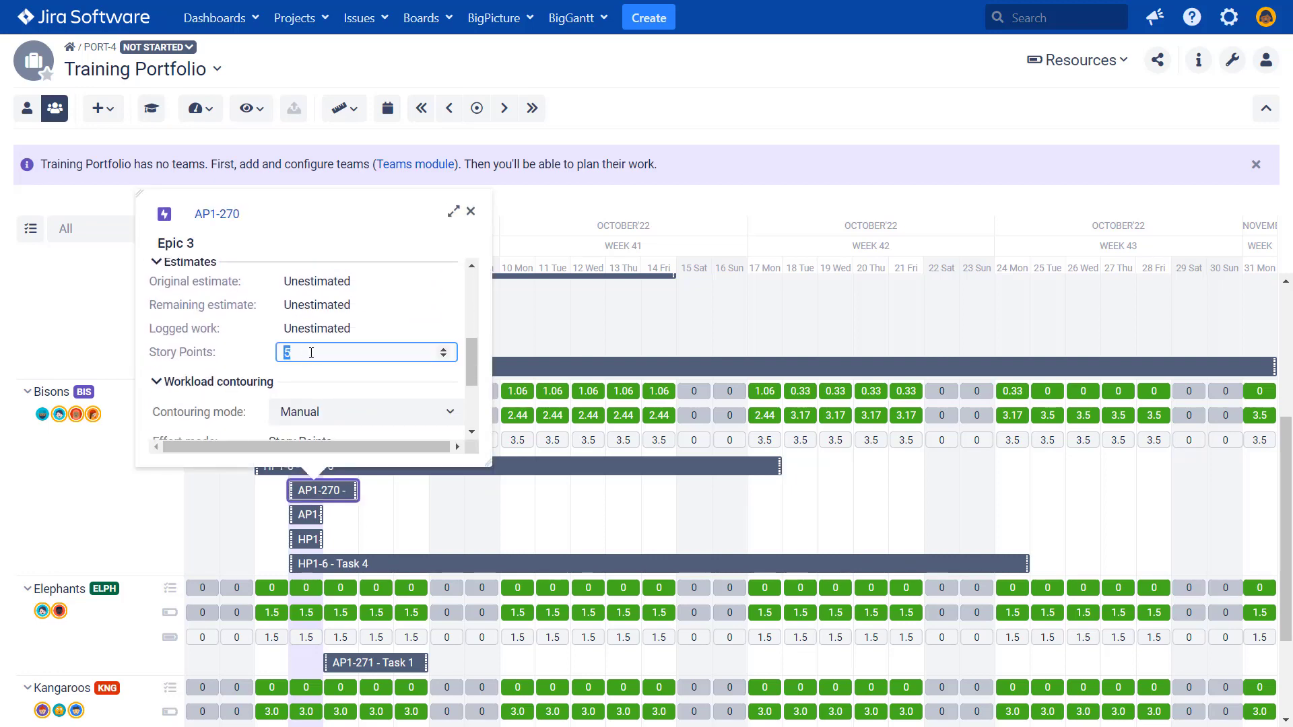
{"action": "type", "text": "10"}
{"action": "key", "text": "Return"}
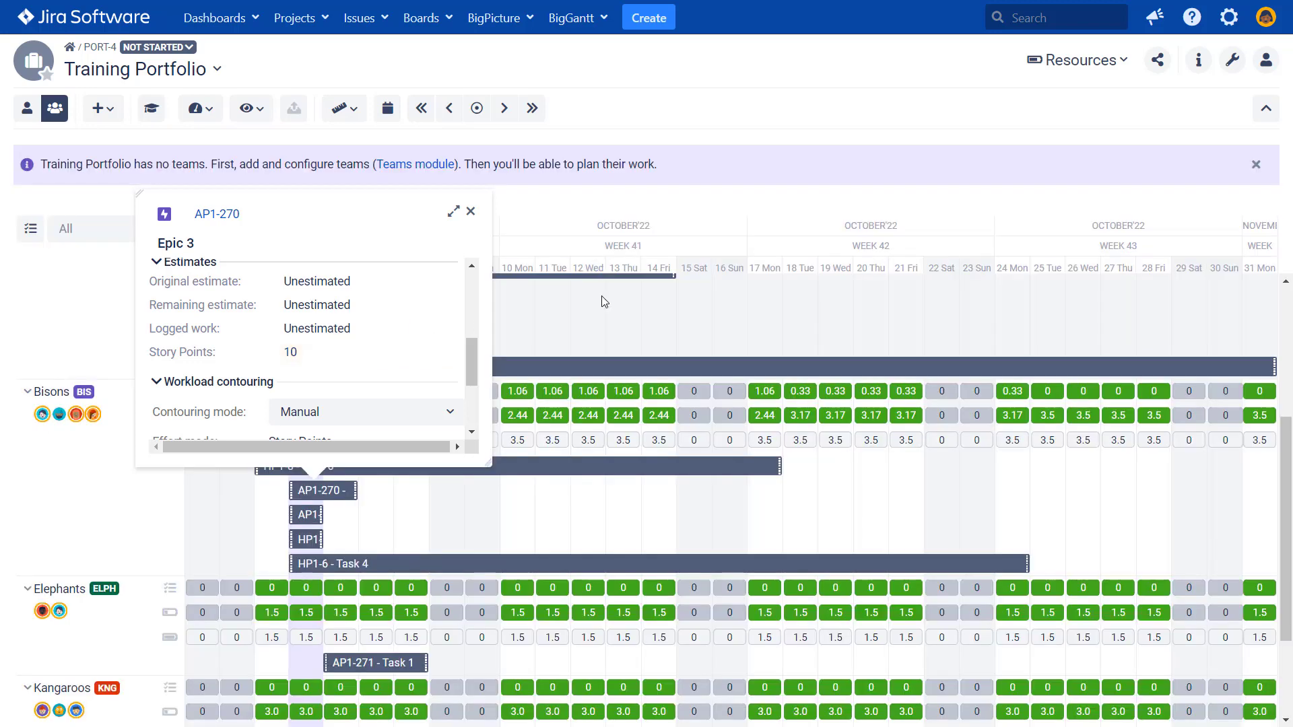
{"action": "left_click", "coordinate": [604, 301]}
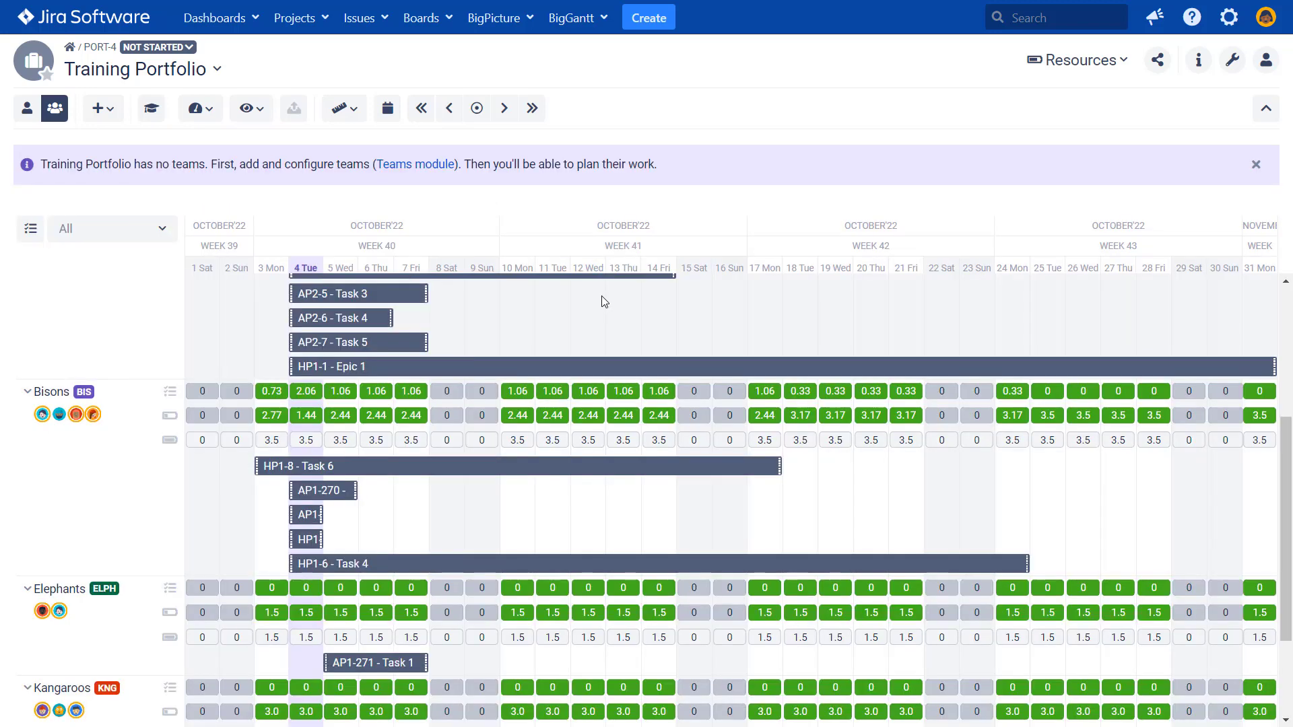
Set the story points of the Bisons' HP1-4 Task 2 to 5.
{"action": "left_click", "coordinate": [309, 543]}
{"action": "scroll", "coordinate": [304, 458], "scroll_direction": "down", "scroll_amount": 3}
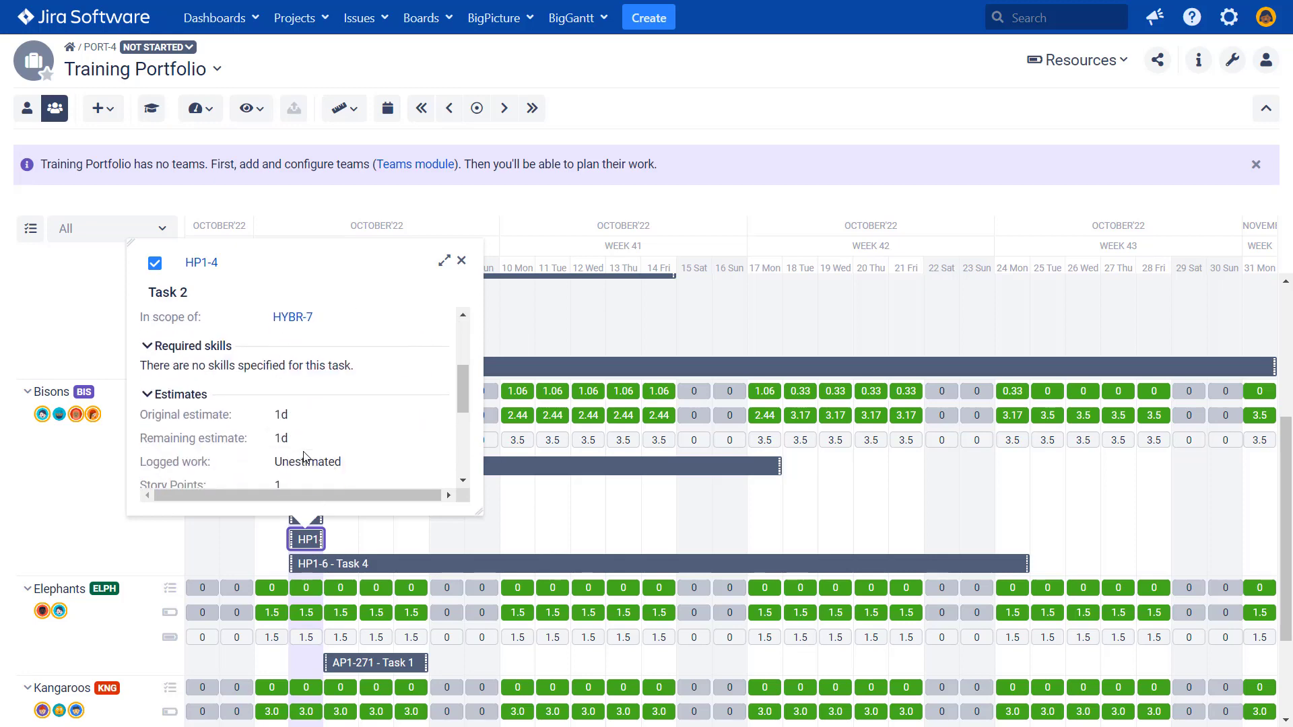
{"action": "left_click", "coordinate": [297, 485]}
{"action": "scroll", "coordinate": [301, 478], "scroll_direction": "down", "scroll_amount": 1}
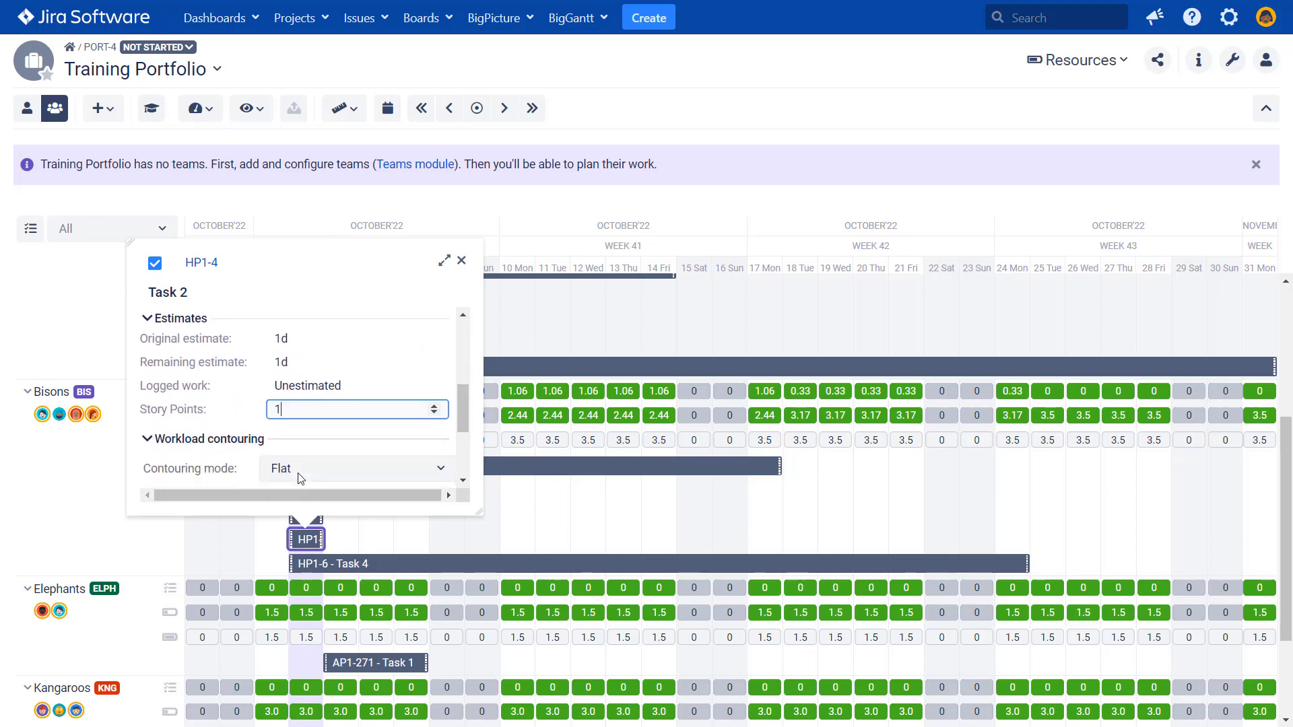
{"action": "scroll", "coordinate": [301, 478], "scroll_direction": "down", "scroll_amount": 1}
{"action": "left_click_drag", "start_coordinate": [301, 398], "coordinate": [257, 387]}
{"action": "type", "text": "1"}
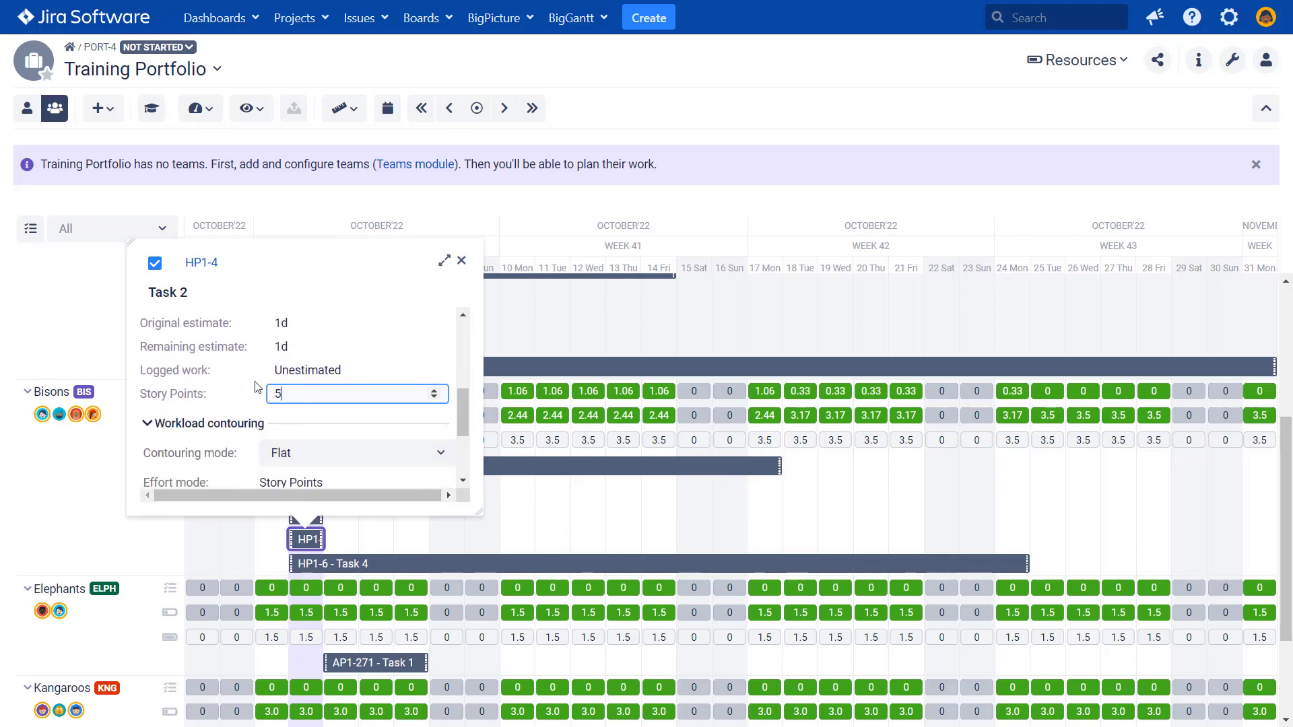
{"action": "key", "text": "Return"}
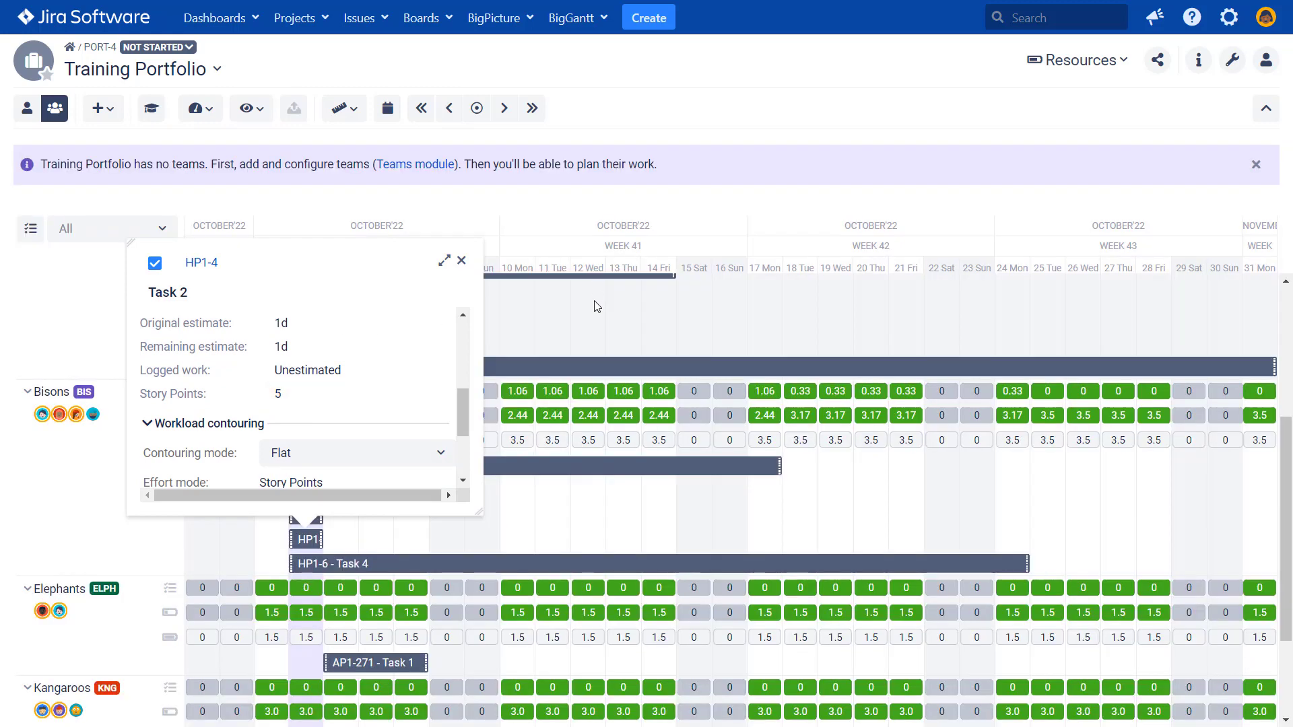
{"action": "left_click", "coordinate": [595, 303]}
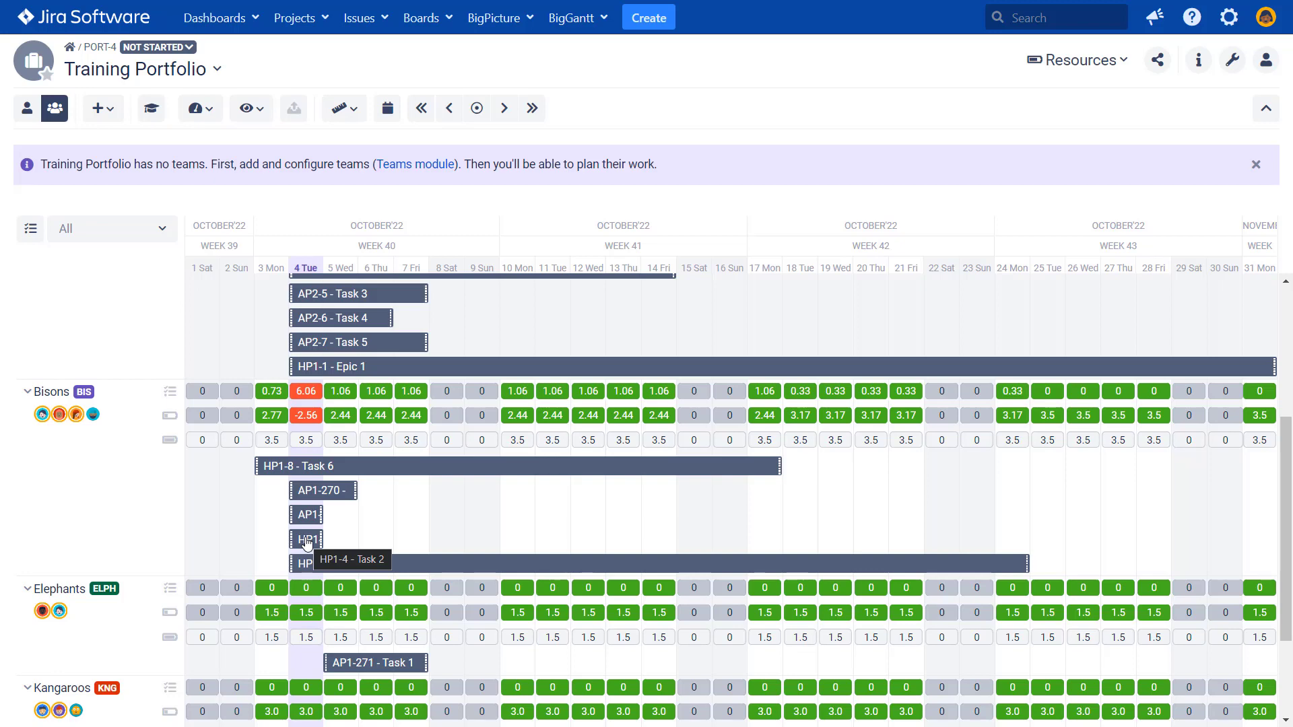
Look through the projects nested under Training Portfolio without leaving its Resources module.
{"action": "left_click", "coordinate": [184, 76]}
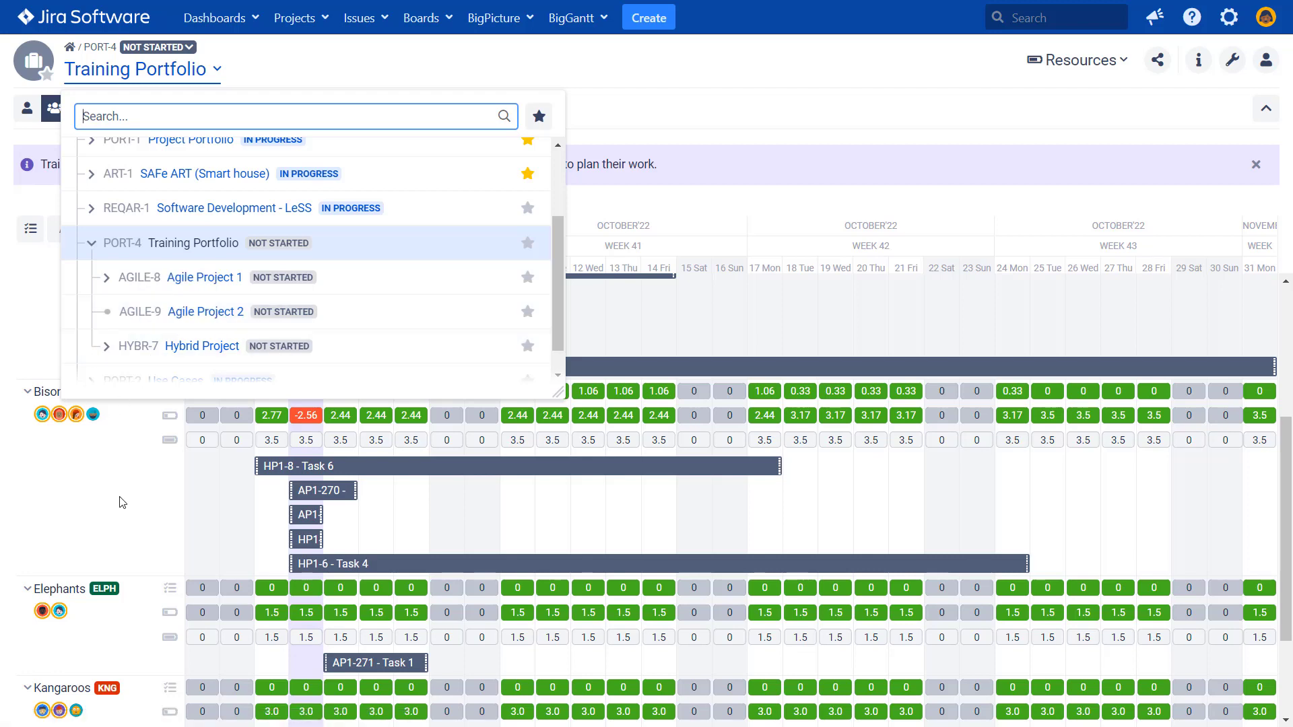
{"action": "left_click", "coordinate": [865, 198]}
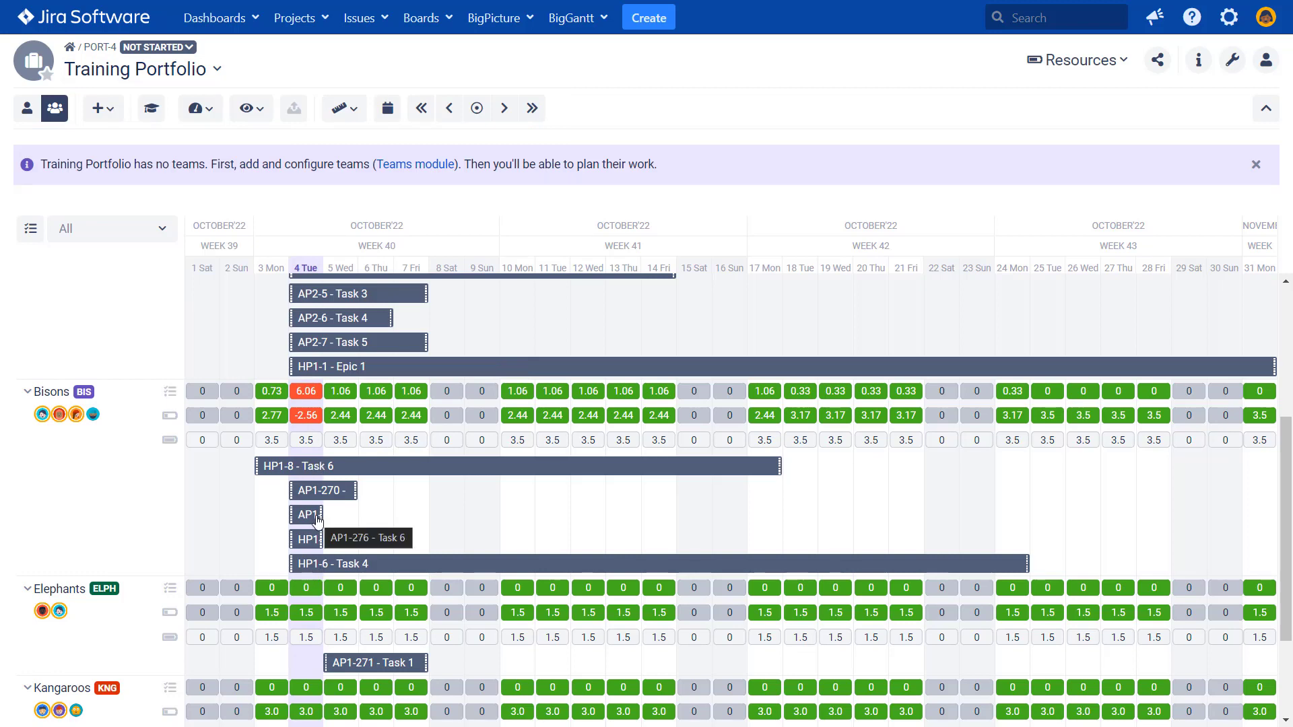
Reassign HP1-4 Task 2 from the Bisons to the Elephants on Monday 3 October.
{"action": "scroll", "coordinate": [317, 518], "scroll_direction": "down", "scroll_amount": 2}
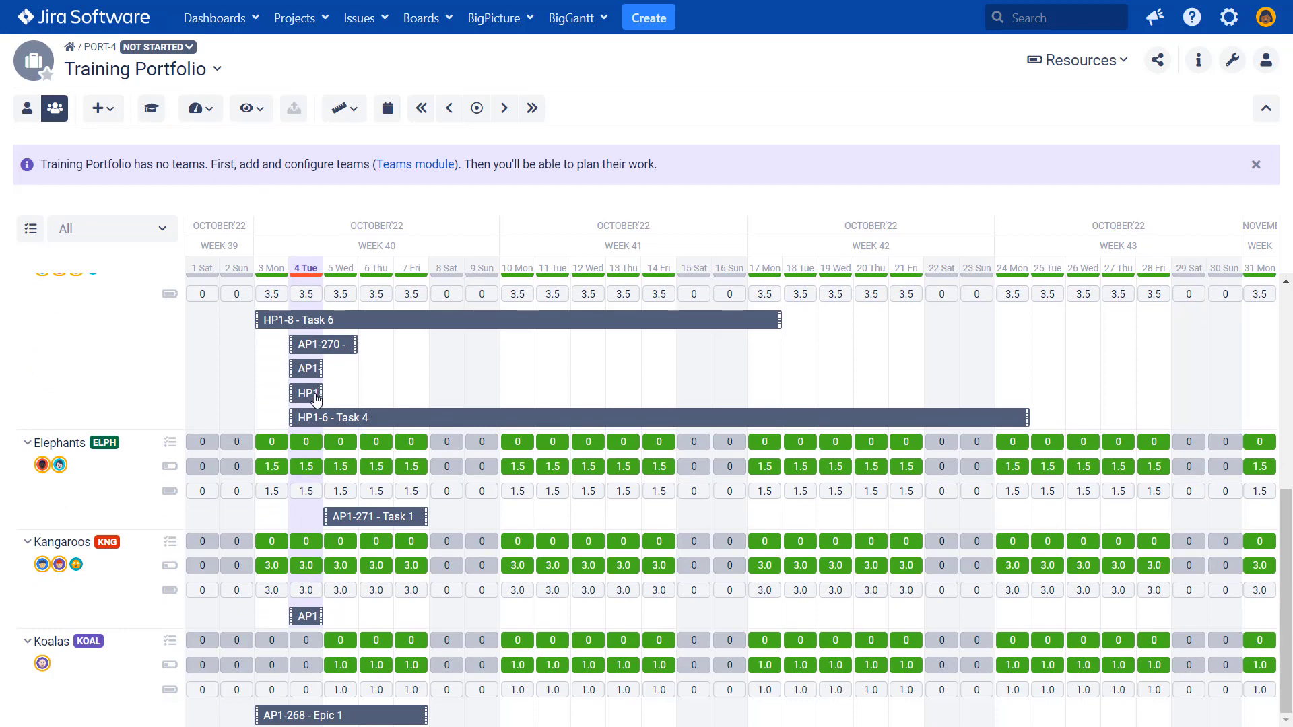
{"action": "left_click_drag", "start_coordinate": [311, 396], "coordinate": [319, 522]}
{"action": "left_click_drag", "start_coordinate": [314, 527], "coordinate": [316, 526]}
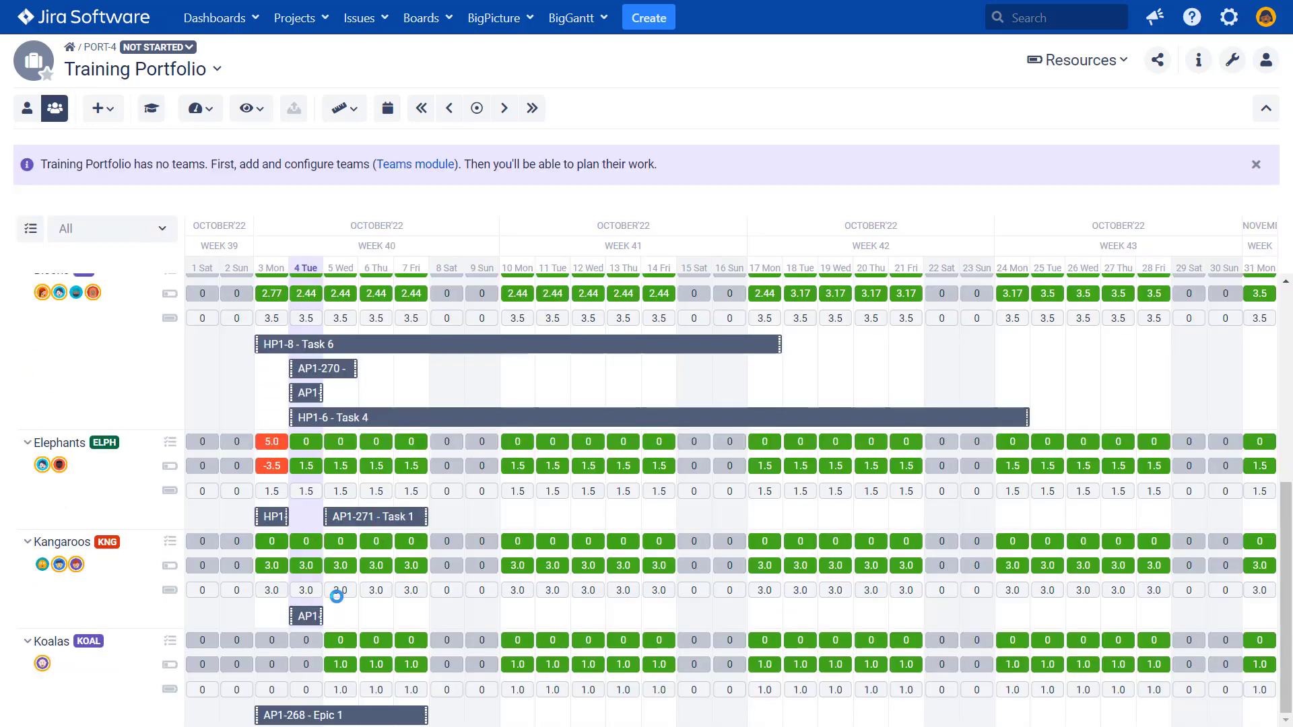
{"action": "scroll", "coordinate": [287, 512], "scroll_direction": "up", "scroll_amount": 1}
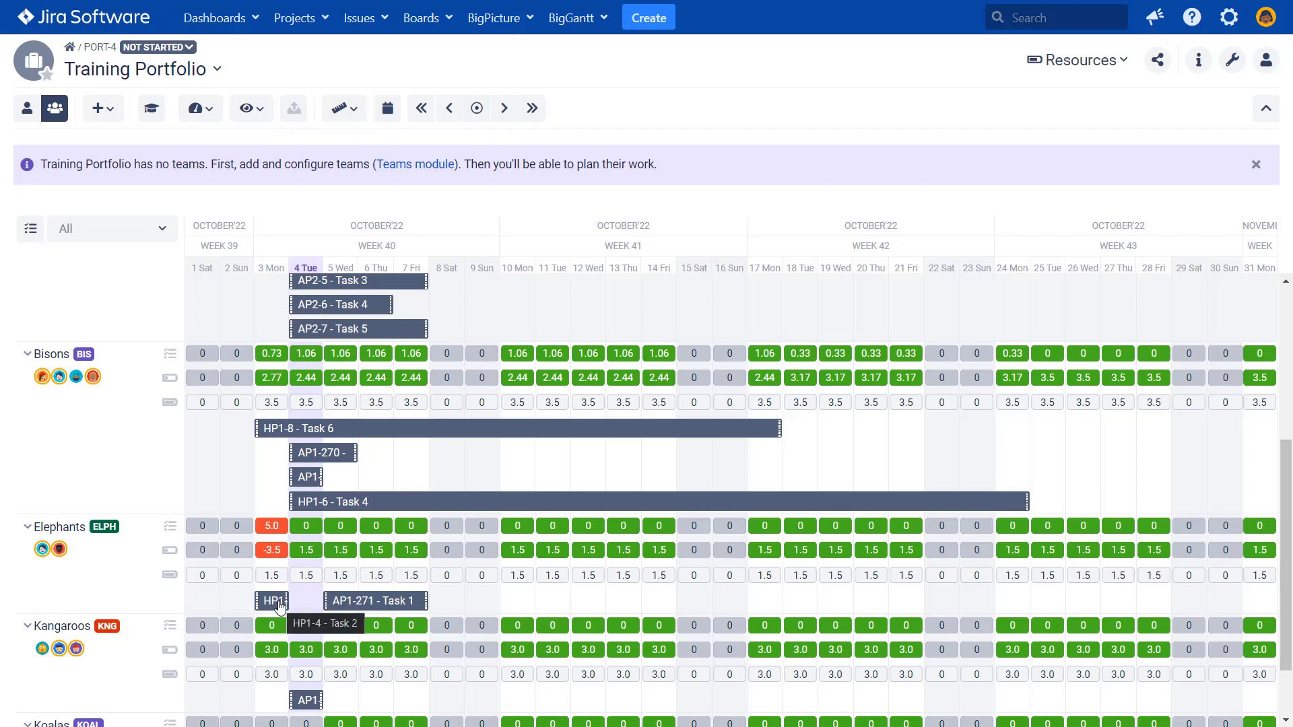
Set the aggregation of the teams' workload and capacity to Weekly.
{"action": "left_click", "coordinate": [355, 111]}
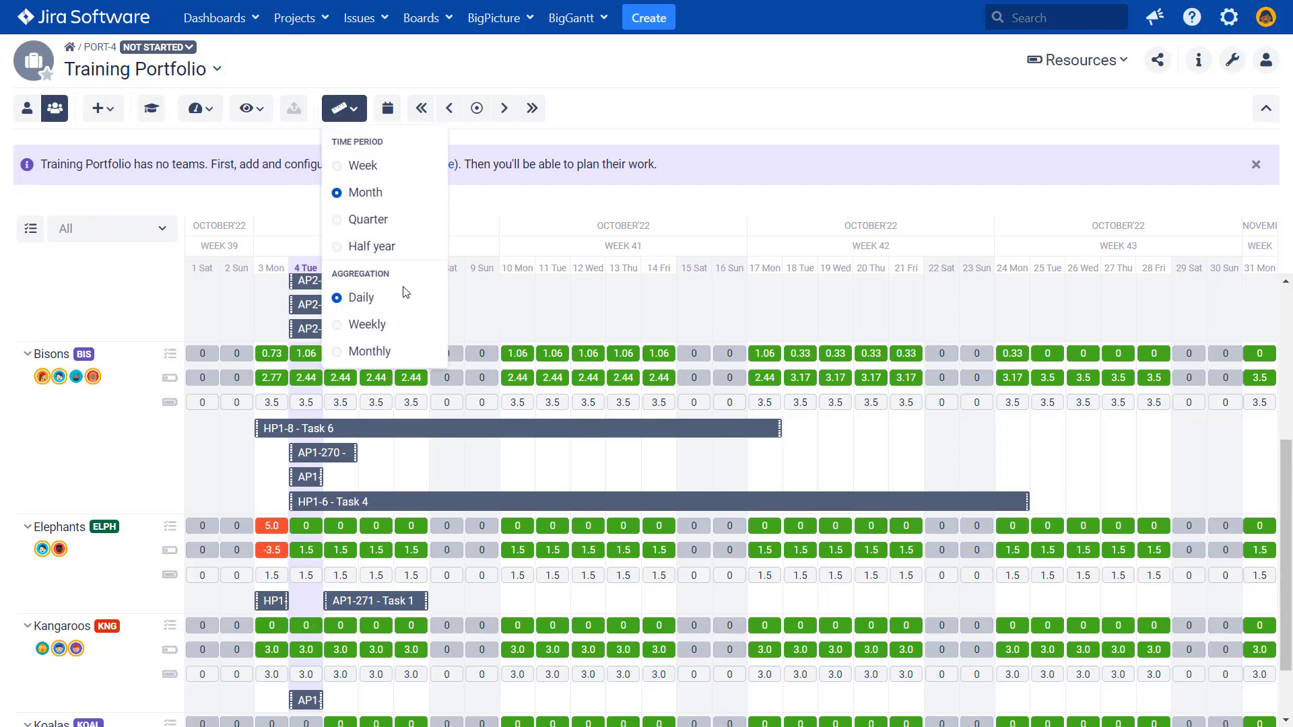
{"action": "left_click", "coordinate": [398, 325]}
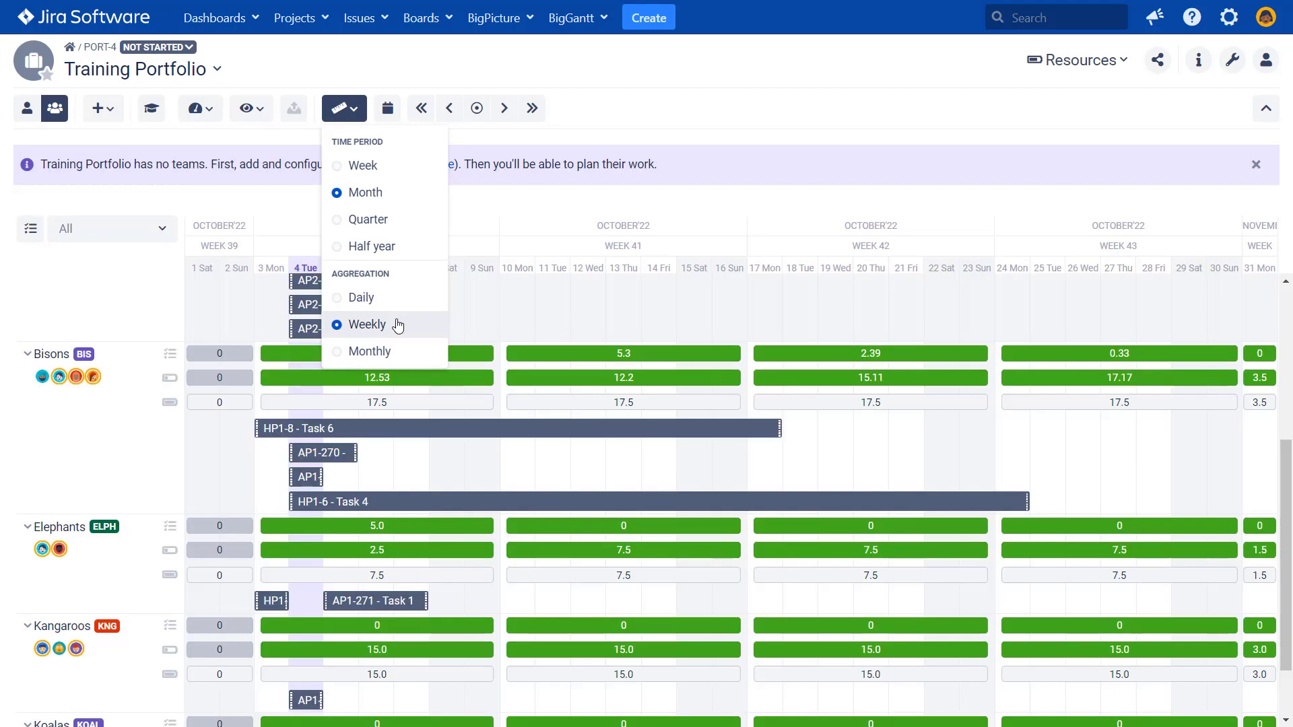
Examine the weekly aggregated workload and capacity of the Bisons, Elephants and Kangaroos in Training Portfolio's Resources module.
{"action": "scroll", "coordinate": [313, 573], "scroll_direction": "down", "scroll_amount": 1}
{"action": "scroll", "coordinate": [313, 574], "scroll_direction": "up", "scroll_amount": 2}
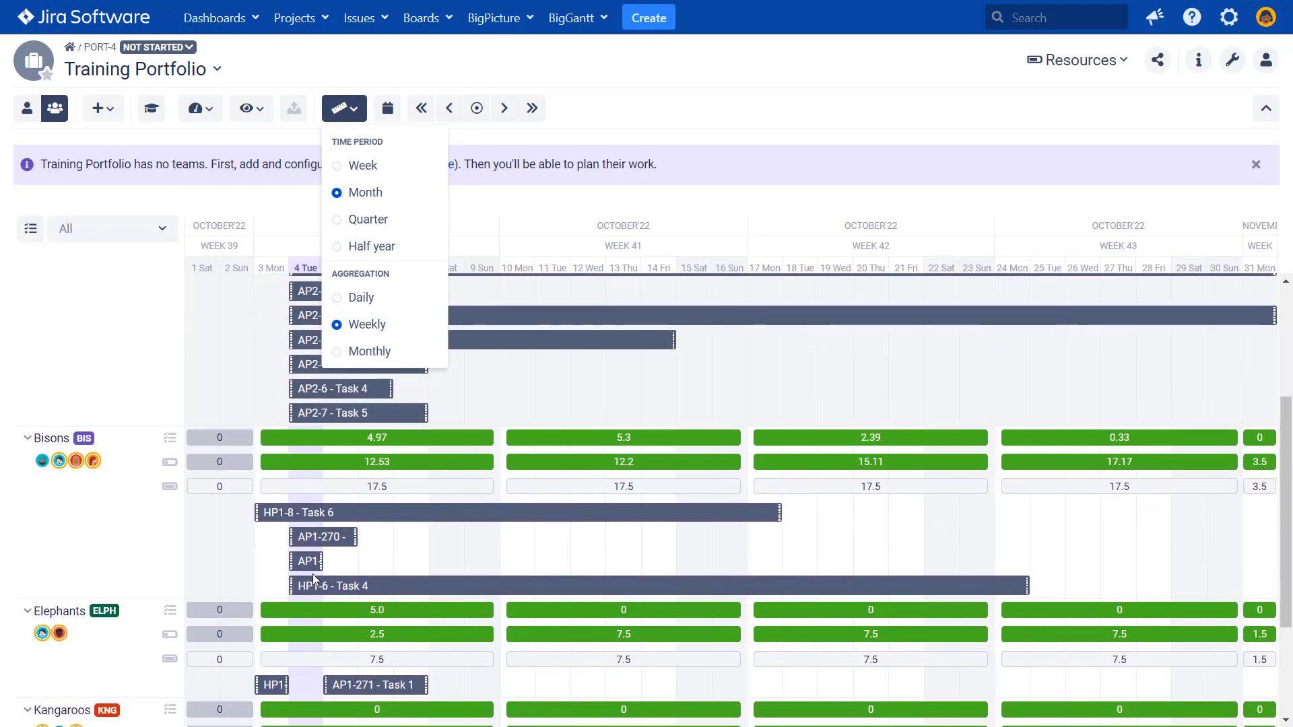
{"action": "scroll", "coordinate": [312, 573], "scroll_direction": "down", "scroll_amount": 1}
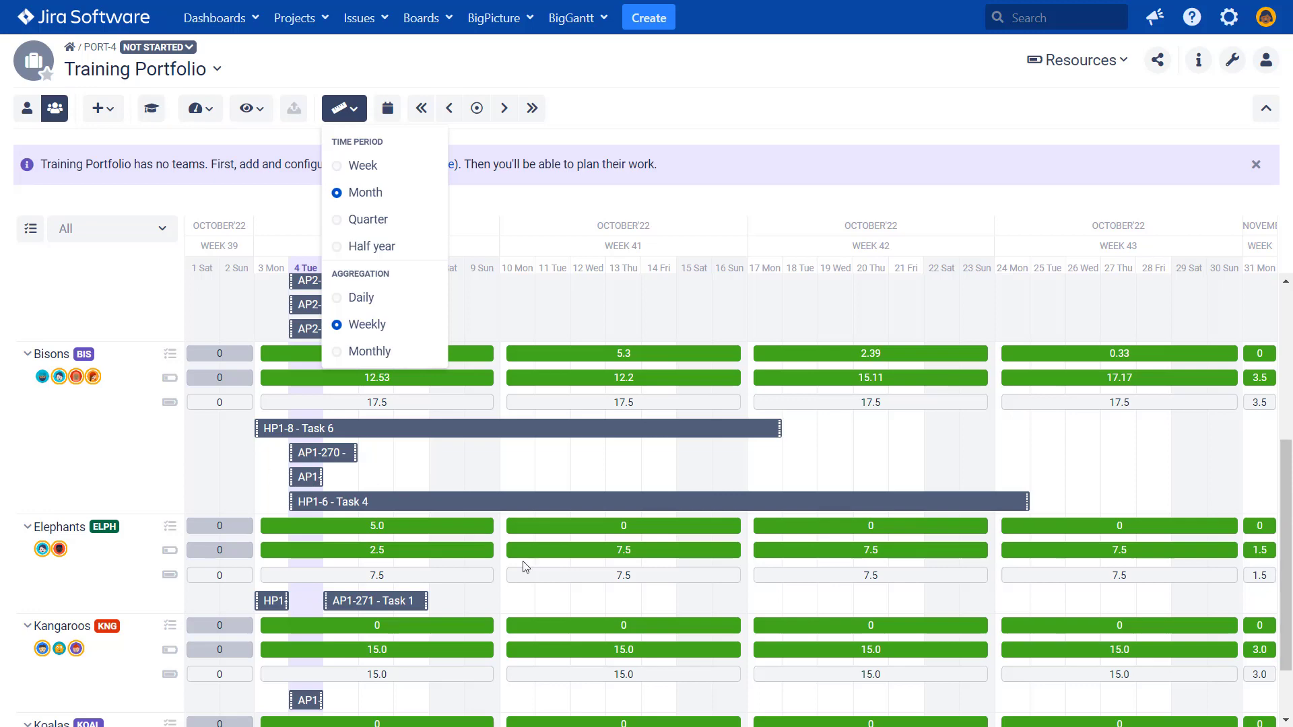
{"action": "scroll", "coordinate": [367, 558], "scroll_direction": "up", "scroll_amount": 1}
{"action": "scroll", "coordinate": [375, 556], "scroll_direction": "down", "scroll_amount": 1}
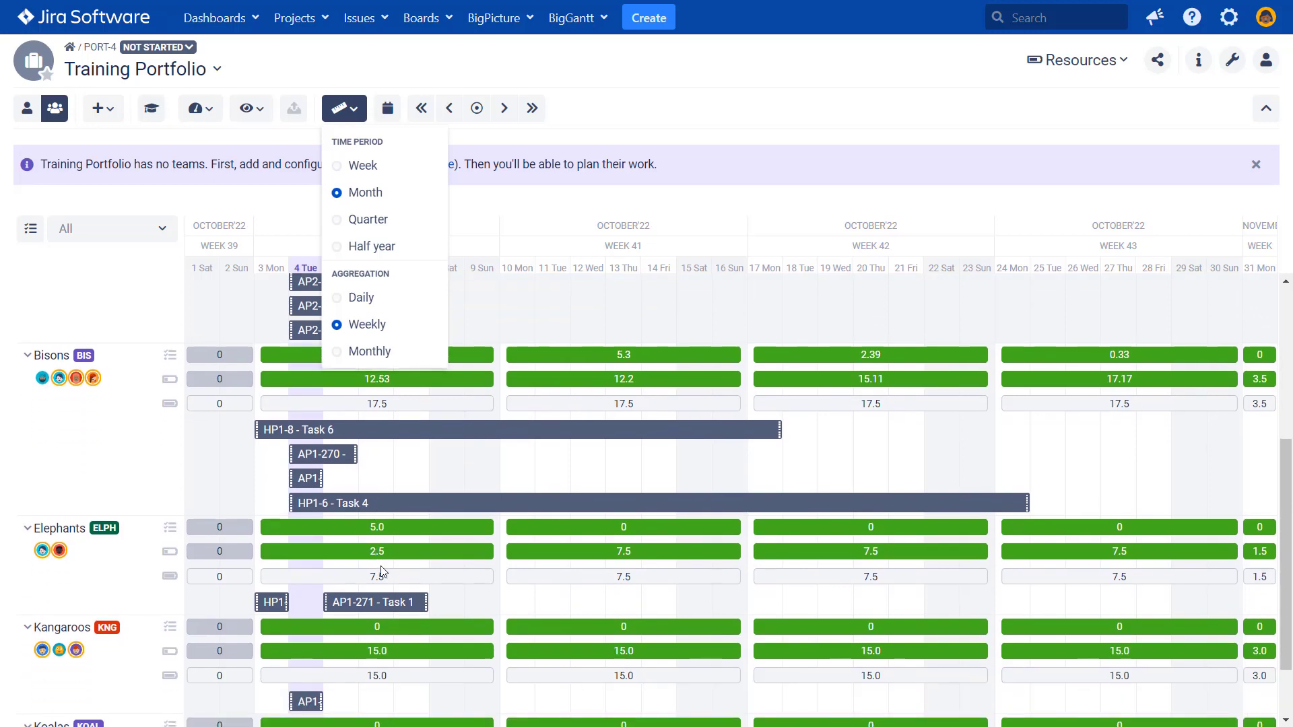
{"action": "scroll", "coordinate": [381, 571], "scroll_direction": "up", "scroll_amount": 4}
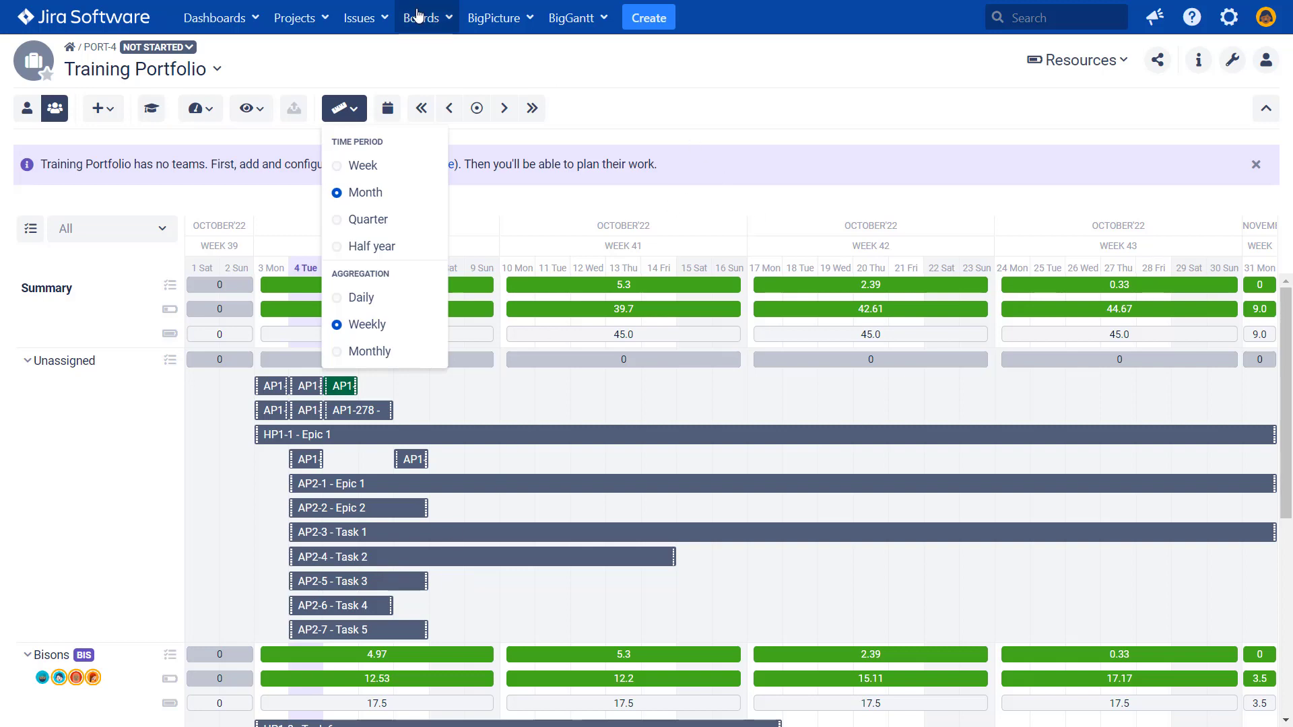
Leave Training Portfolio's Resources module and open the BigPicture Home overview of all portfolios and projects.
{"action": "left_click", "coordinate": [498, 18]}
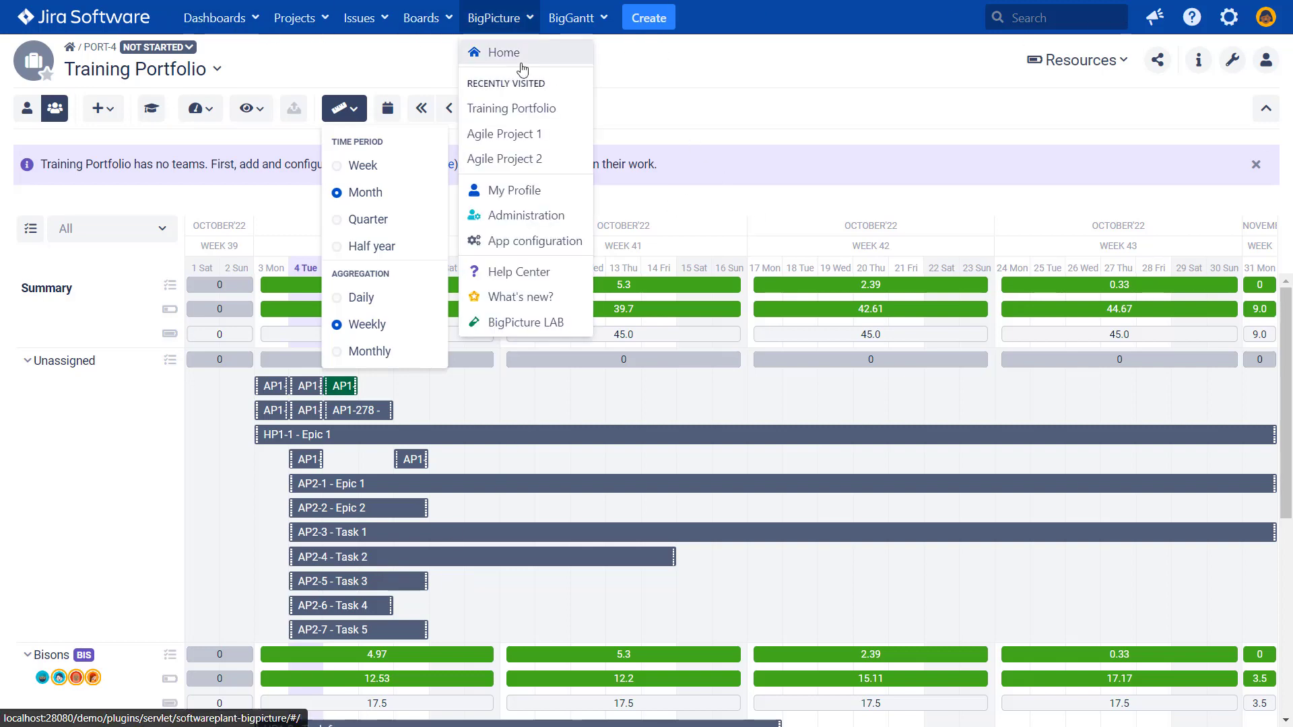
{"action": "left_click", "coordinate": [519, 59]}
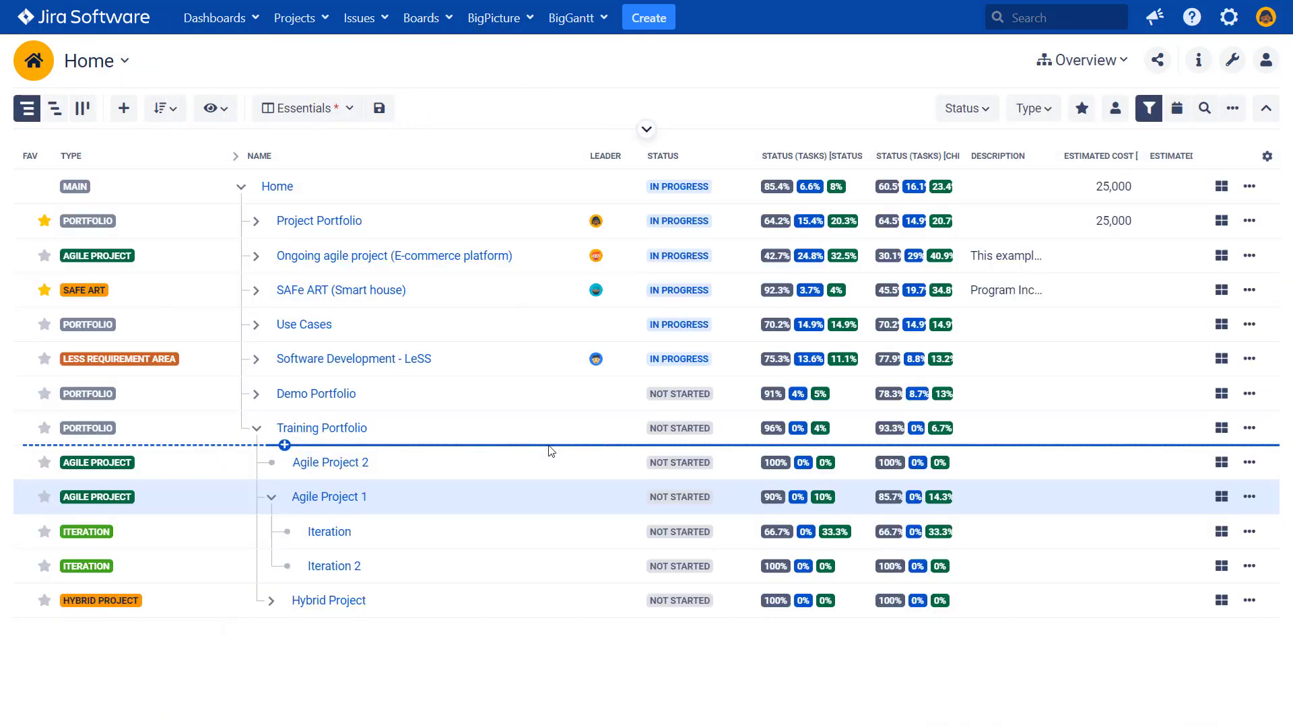